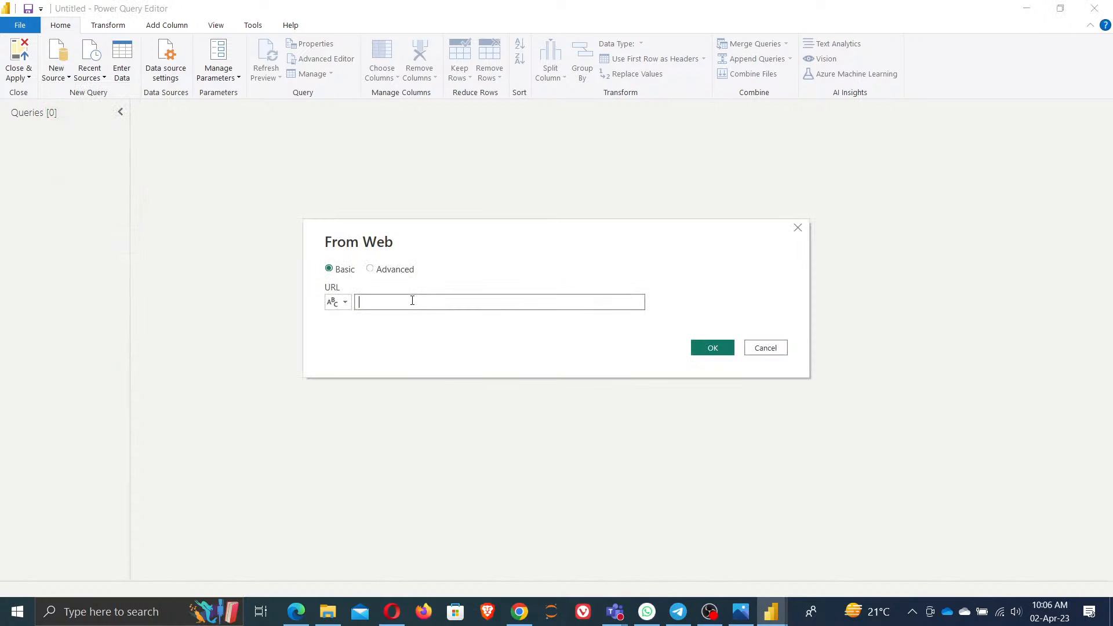
pyautogui.write('https://youtu.be/0rni5DhtjlY')
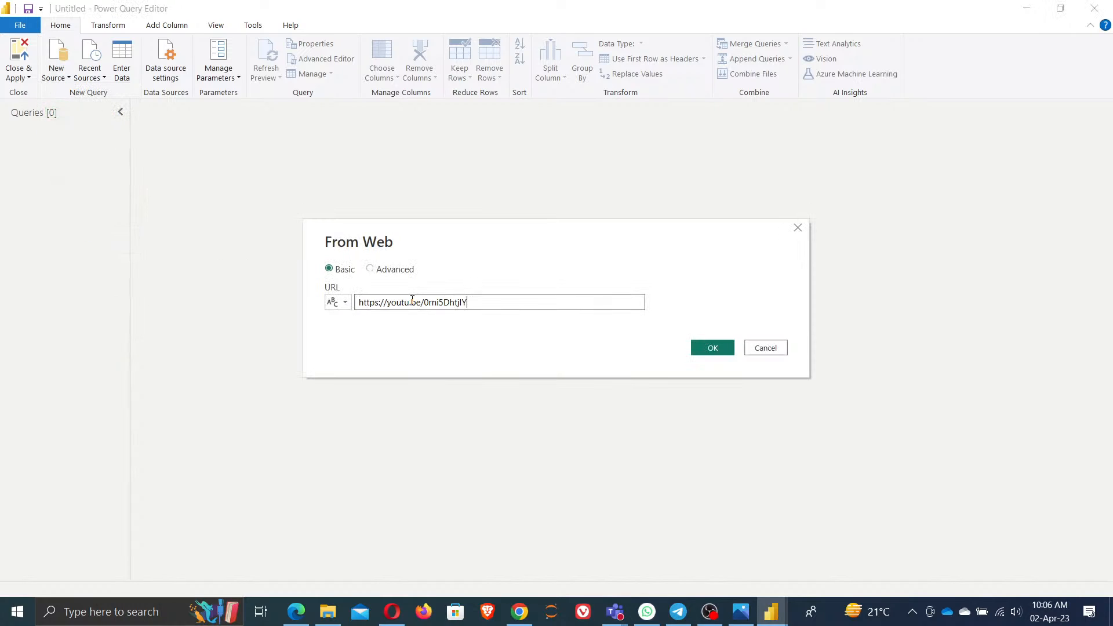
pyautogui.click(722, 349)
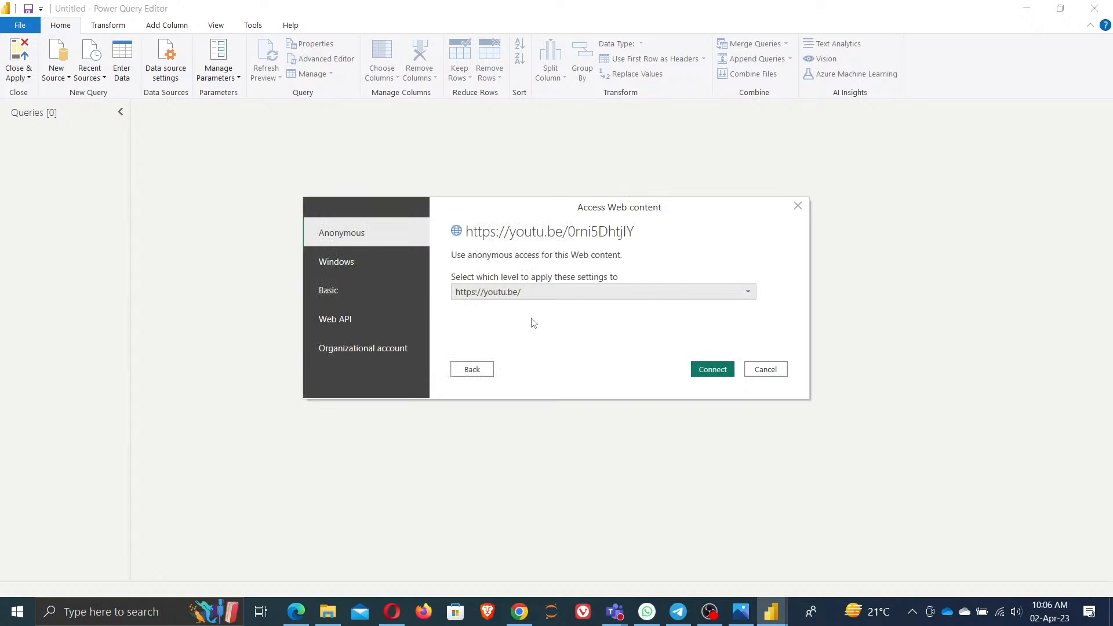
pyautogui.click(581, 292)
pyautogui.click(581, 322)
pyautogui.click(713, 369)
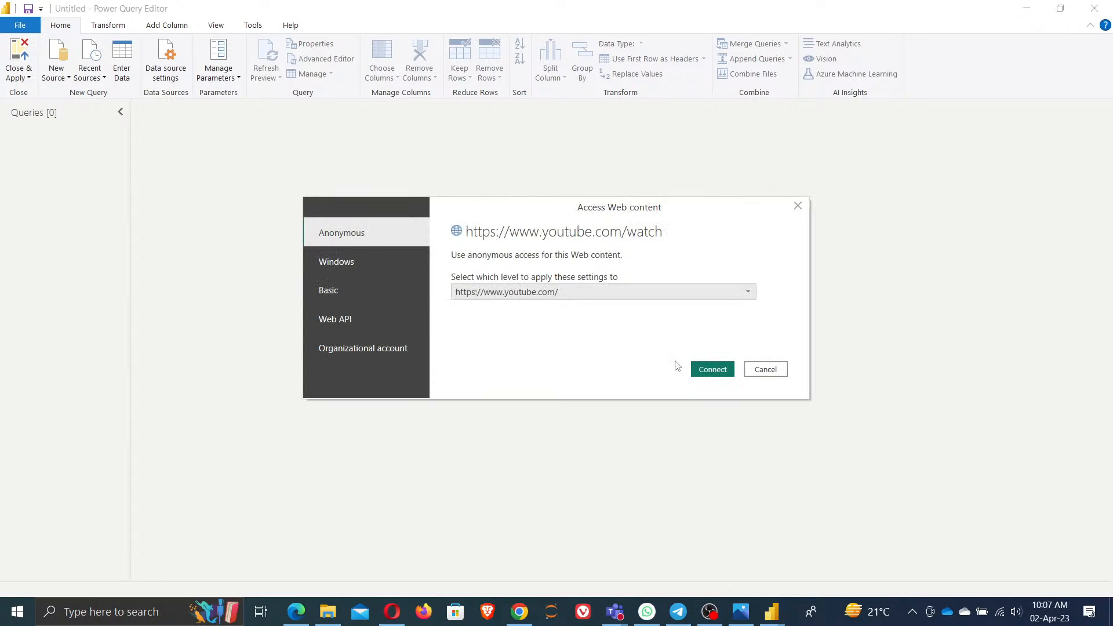
pyautogui.click(344, 271)
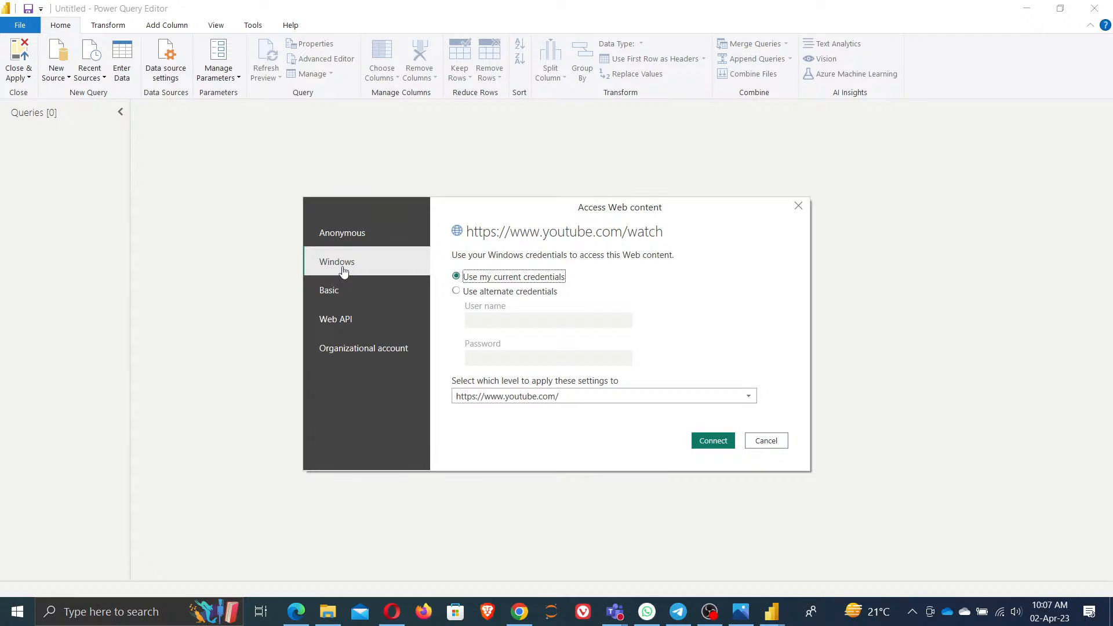
pyautogui.click(687, 401)
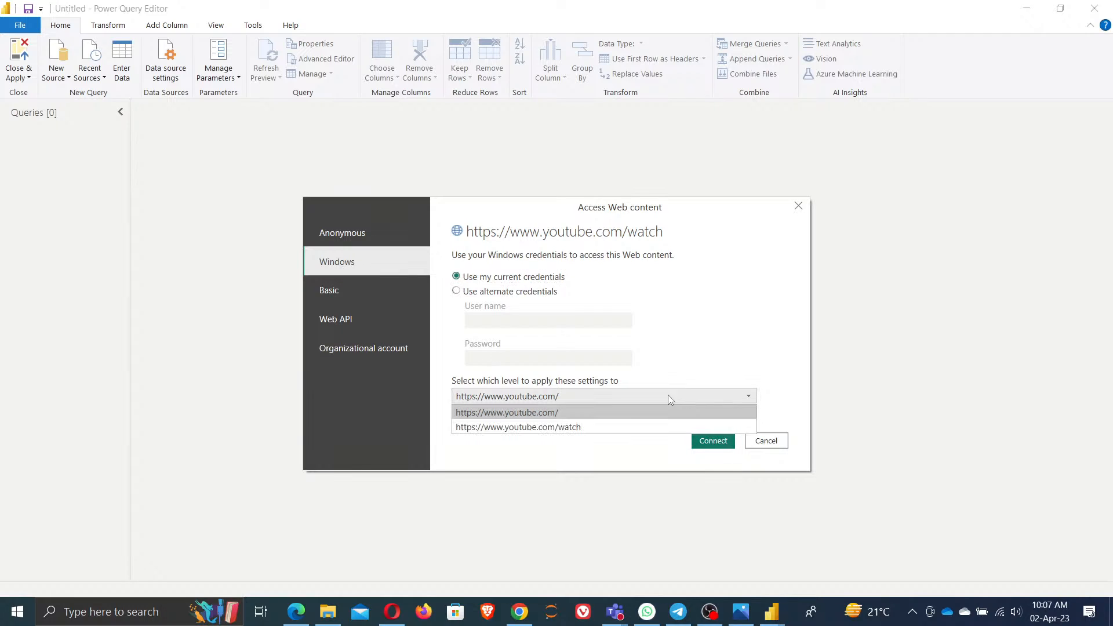
pyautogui.click(600, 428)
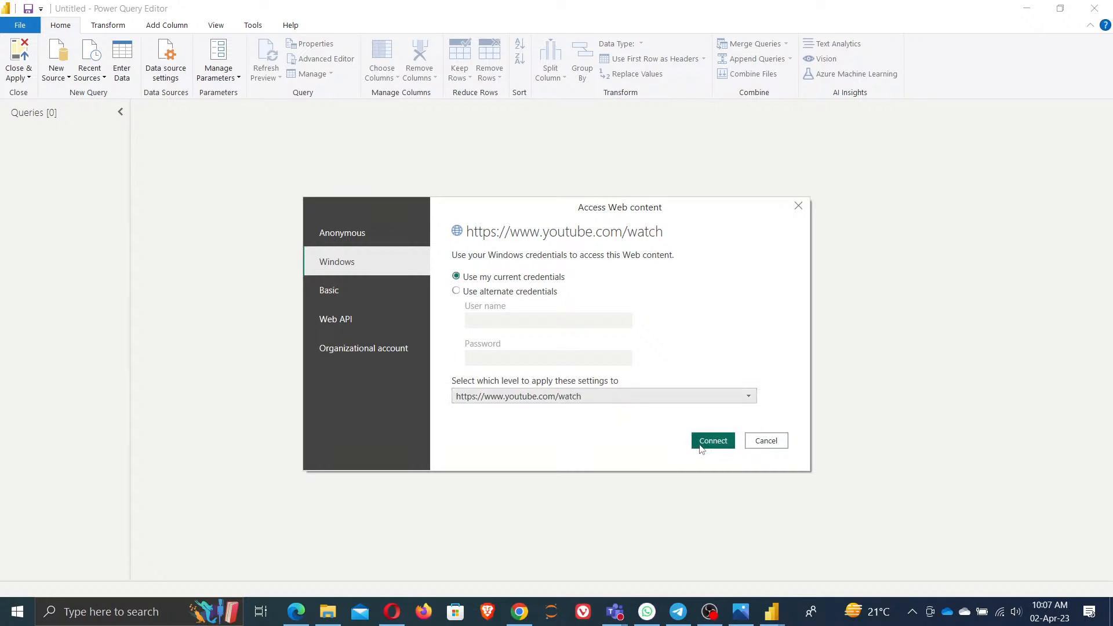
pyautogui.click(704, 444)
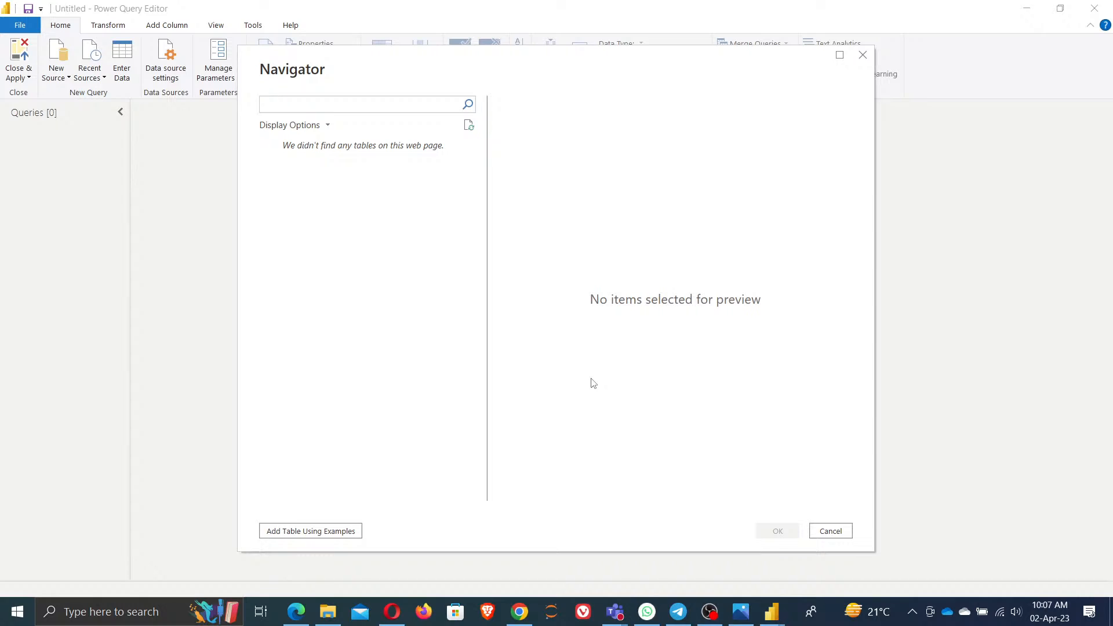
pyautogui.click(845, 531)
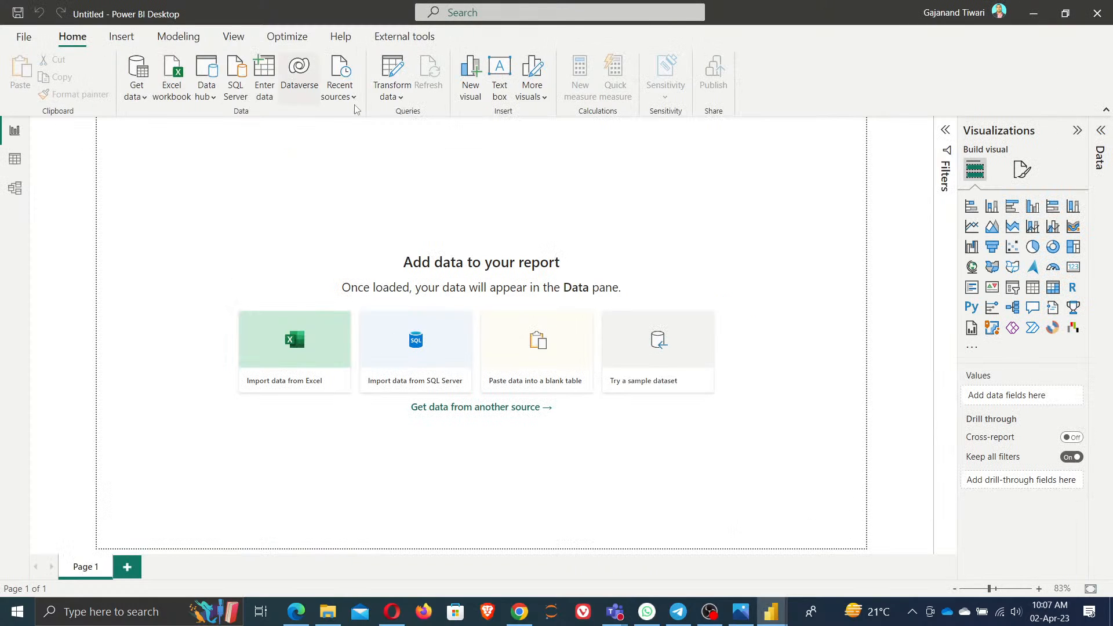
pyautogui.click(392, 79)
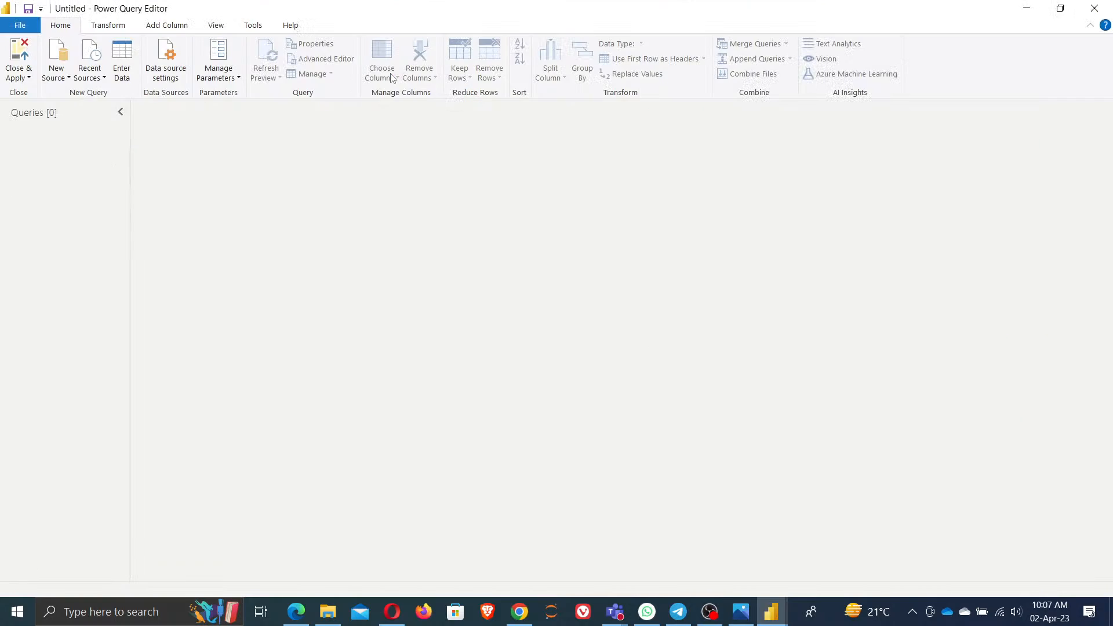
pyautogui.click(61, 76)
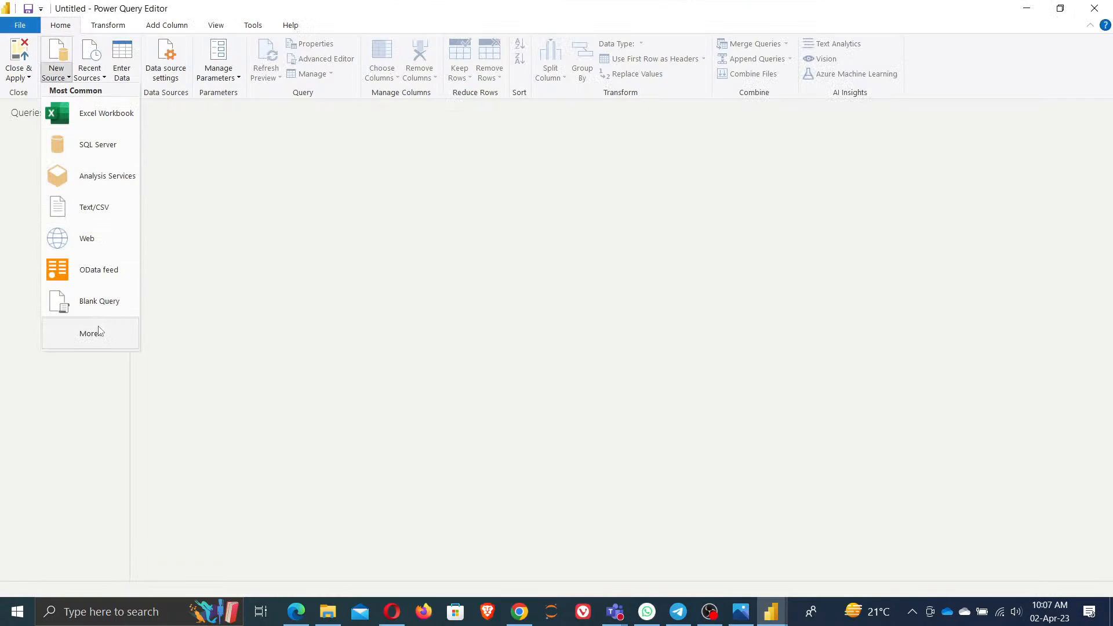
pyautogui.click(87, 247)
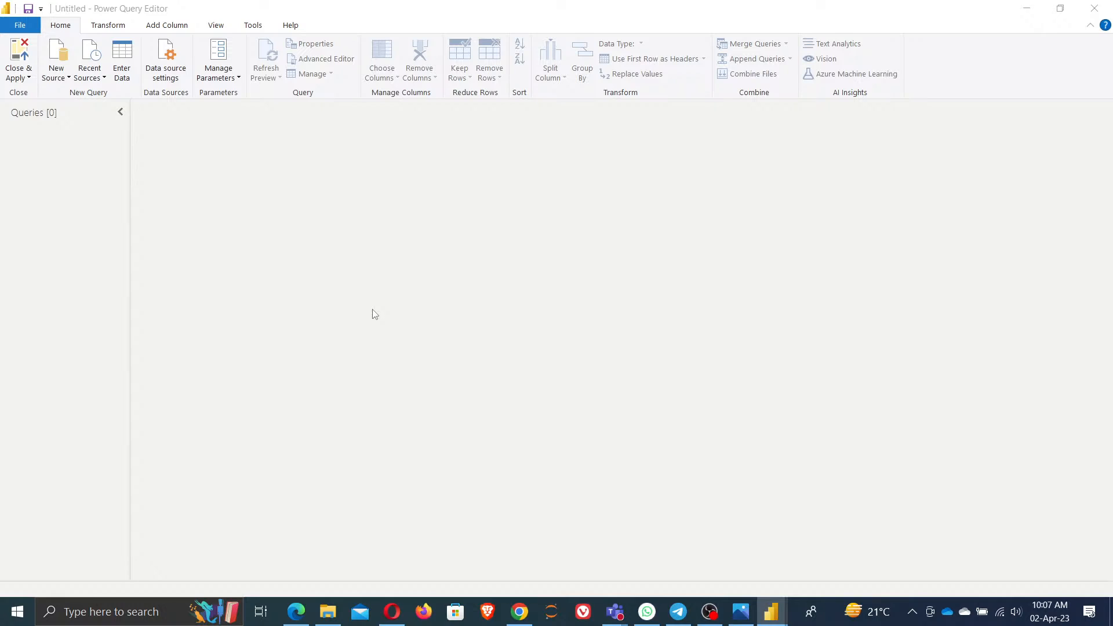
pyautogui.write('https://youtu.be/0rni5DhtjIY')
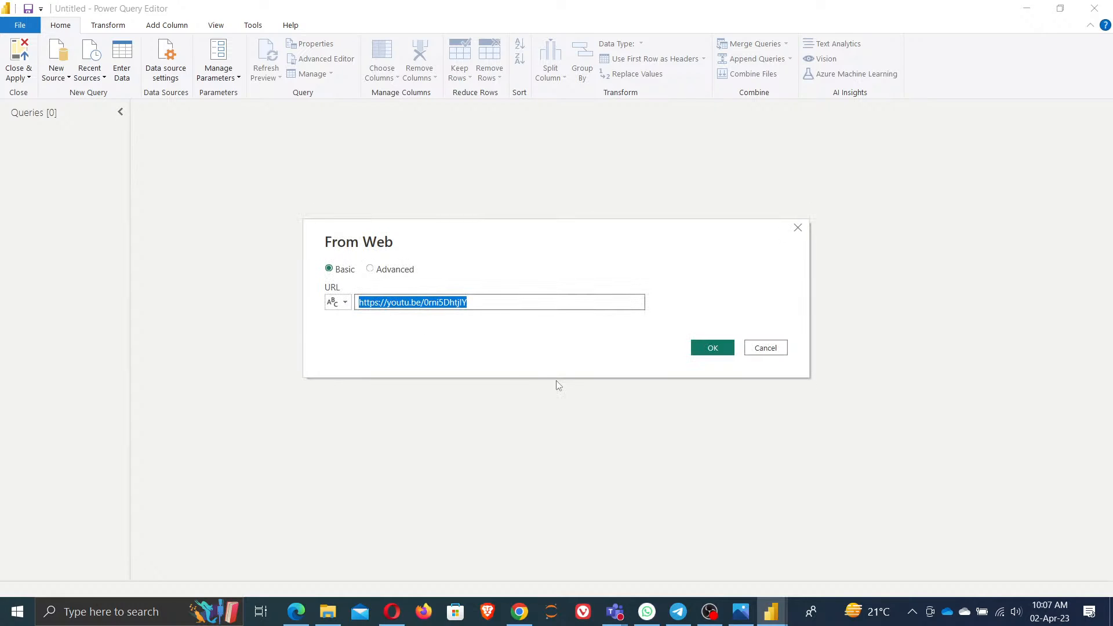
pyautogui.click(714, 351)
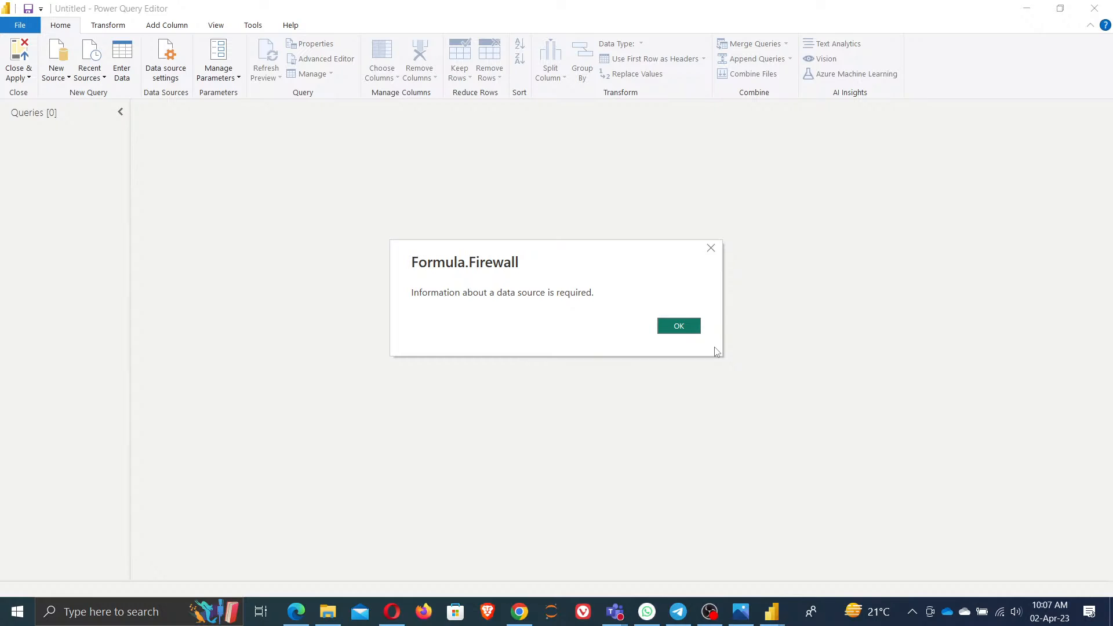
pyautogui.click(675, 332)
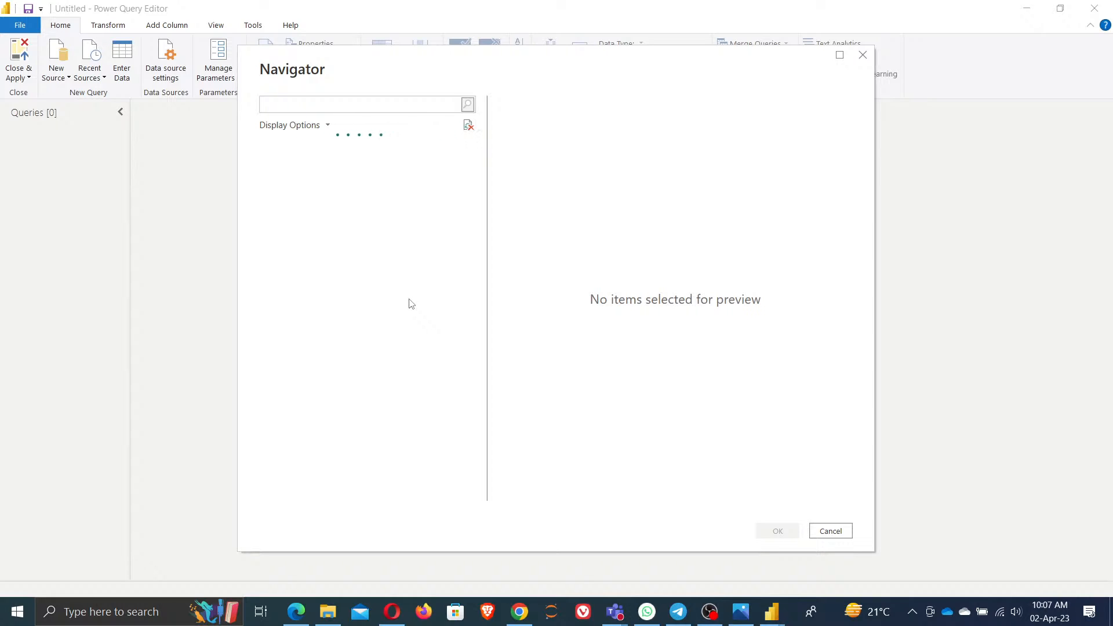
# - Clear the notifications in the Windows notification center and close it
pyautogui.click(1093, 617)
pyautogui.click(1080, 532)
pyautogui.click(566, 377)
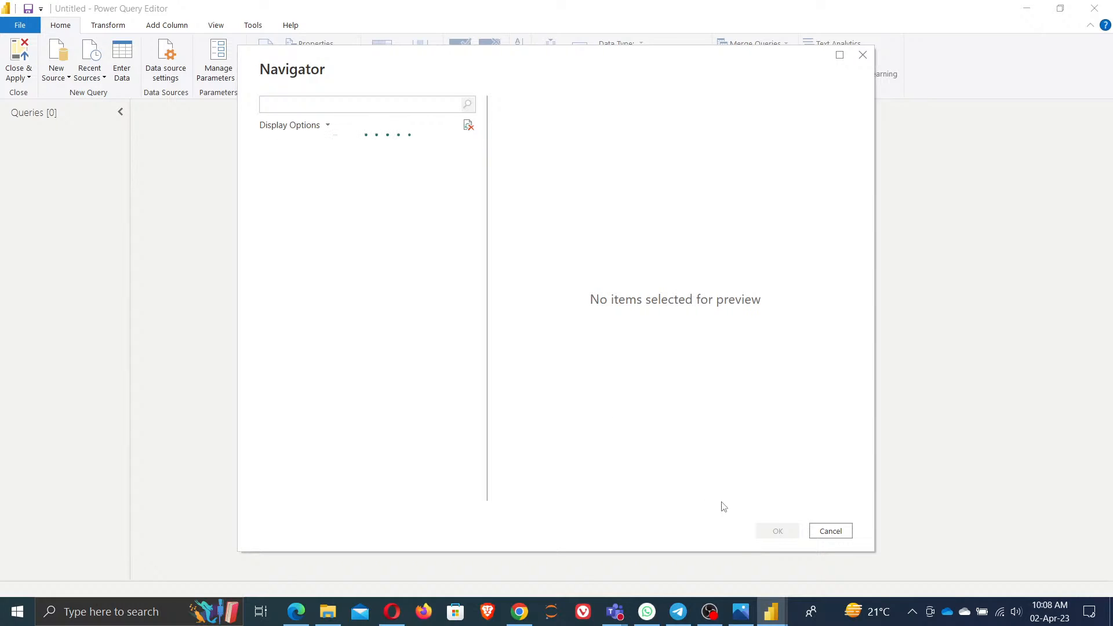
# - Switch to the Day7.JPG image, review the Day 7 training topics, and minimize it
pyautogui.click(741, 616)
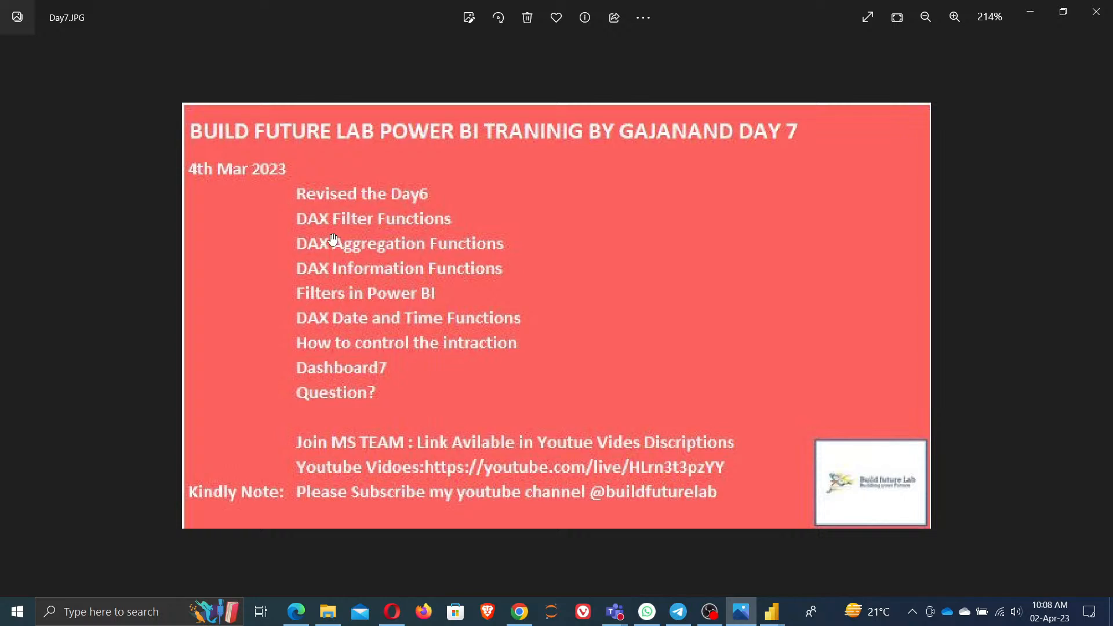
pyautogui.click(1023, 17)
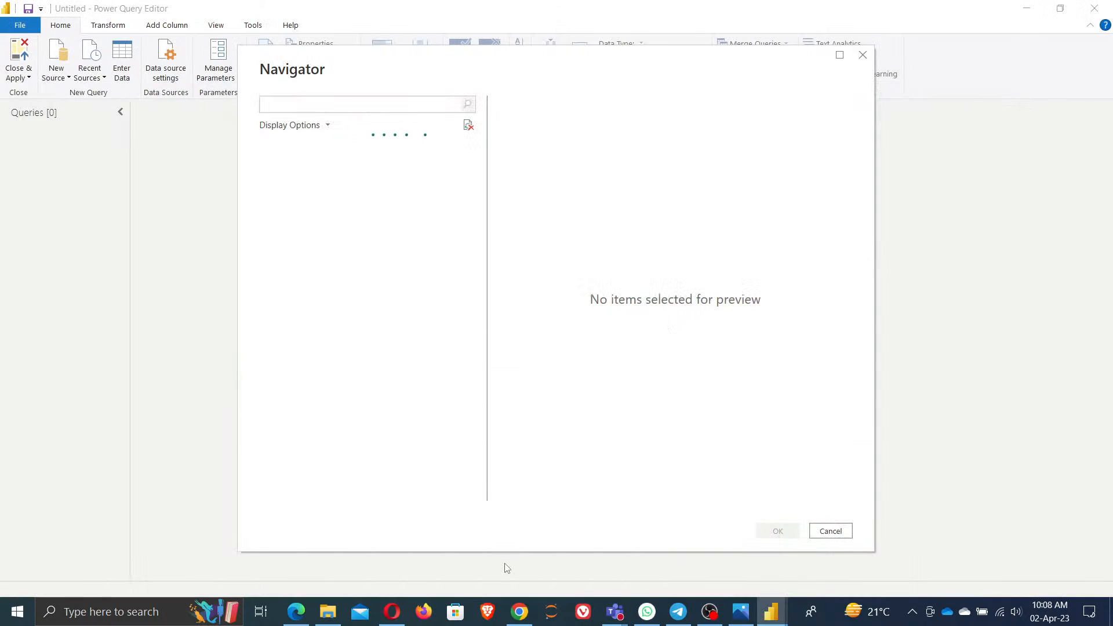
# - Switch to Microsoft Edge and search the web for "power bi dax functions list" in a new tab
pyautogui.click(296, 617)
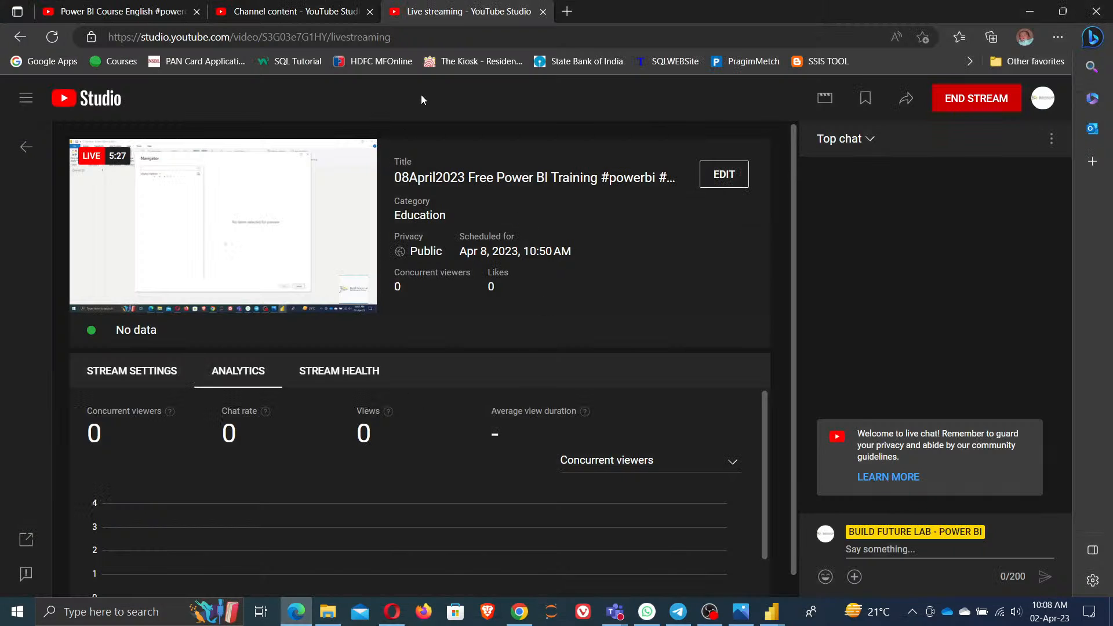
pyautogui.click(568, 11)
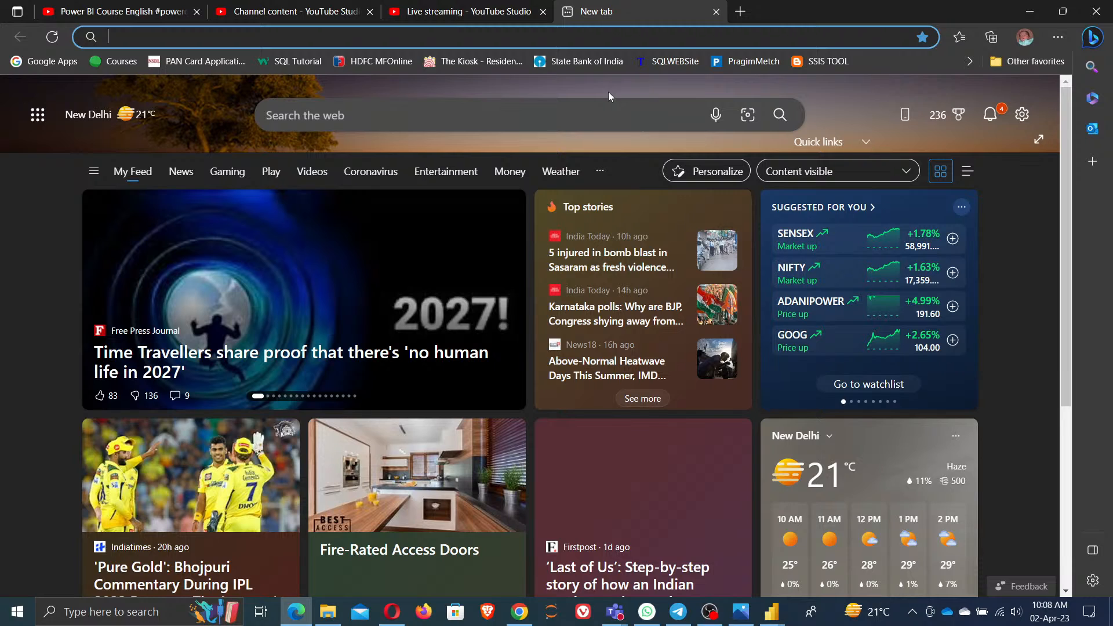
pyautogui.write('power bi dax')
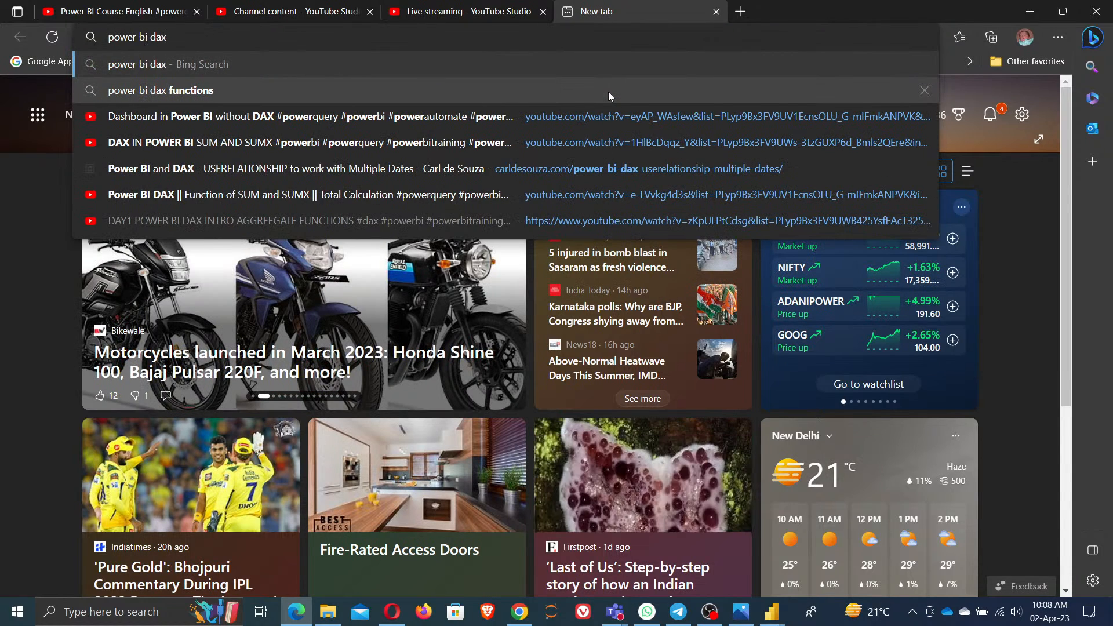
pyautogui.press('Down')
pyautogui.press('Down')
pyautogui.press('Down')
pyautogui.press('Down')
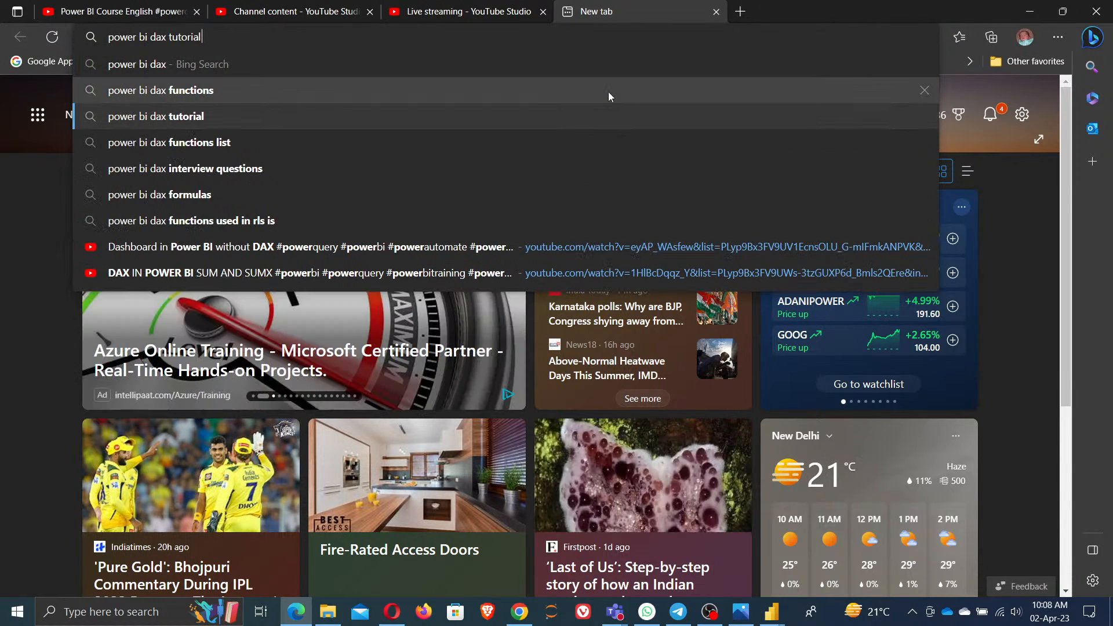
pyautogui.press('Up')
pyautogui.press('Return')
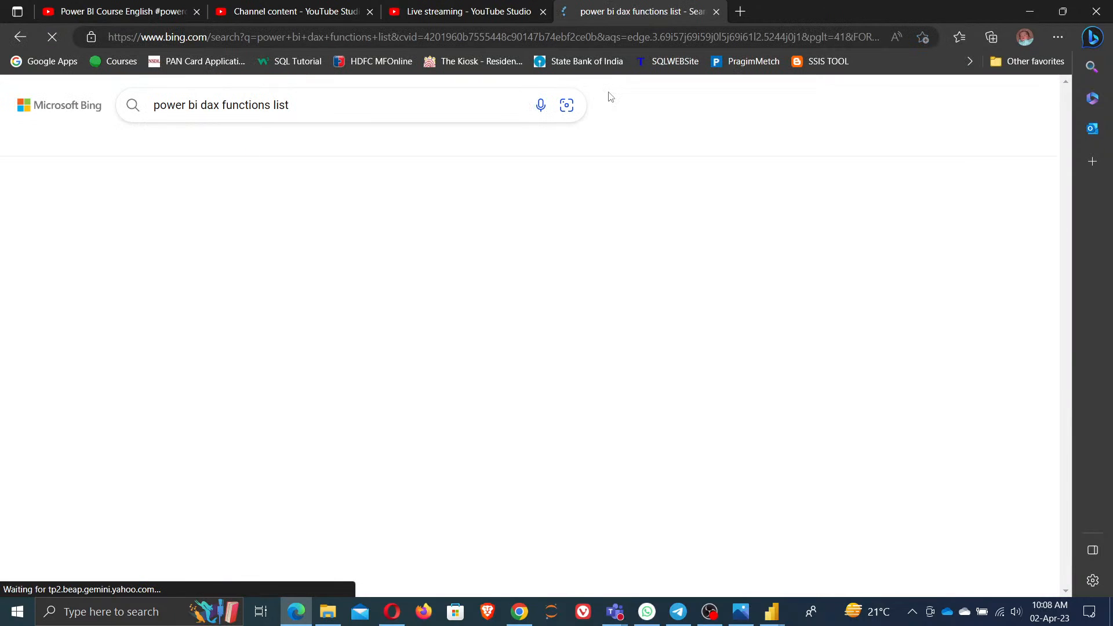
# - Open the "Learn DAX basics in Power BI Desktop" result, skim the article, and close it
pyautogui.scroll(-3, 250, 477)
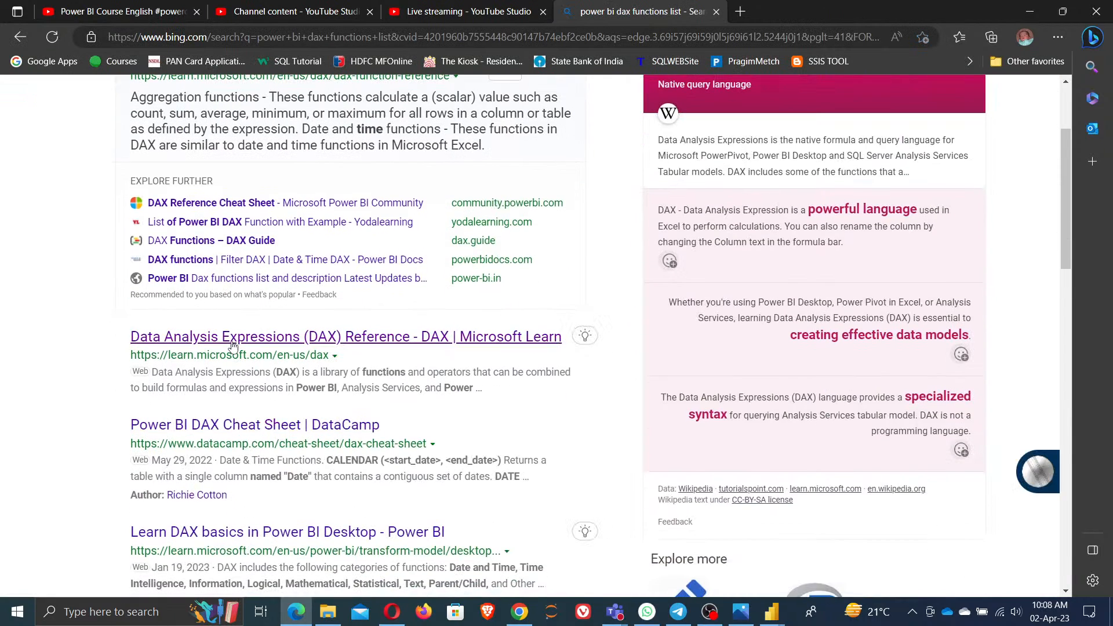
pyautogui.scroll(-1, 243, 438)
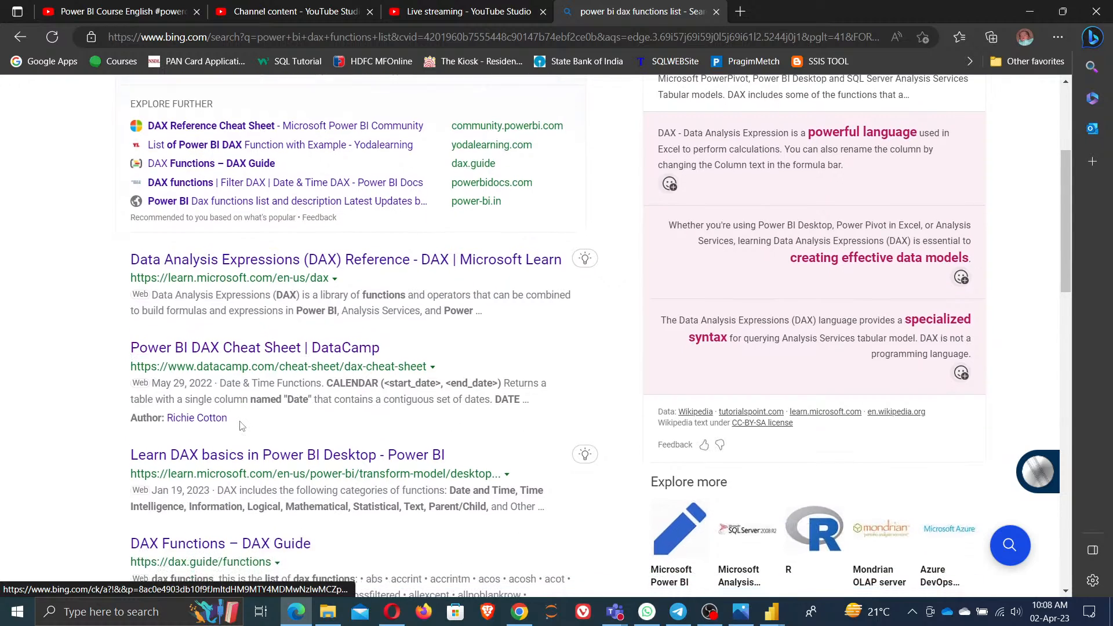
pyautogui.click(244, 461)
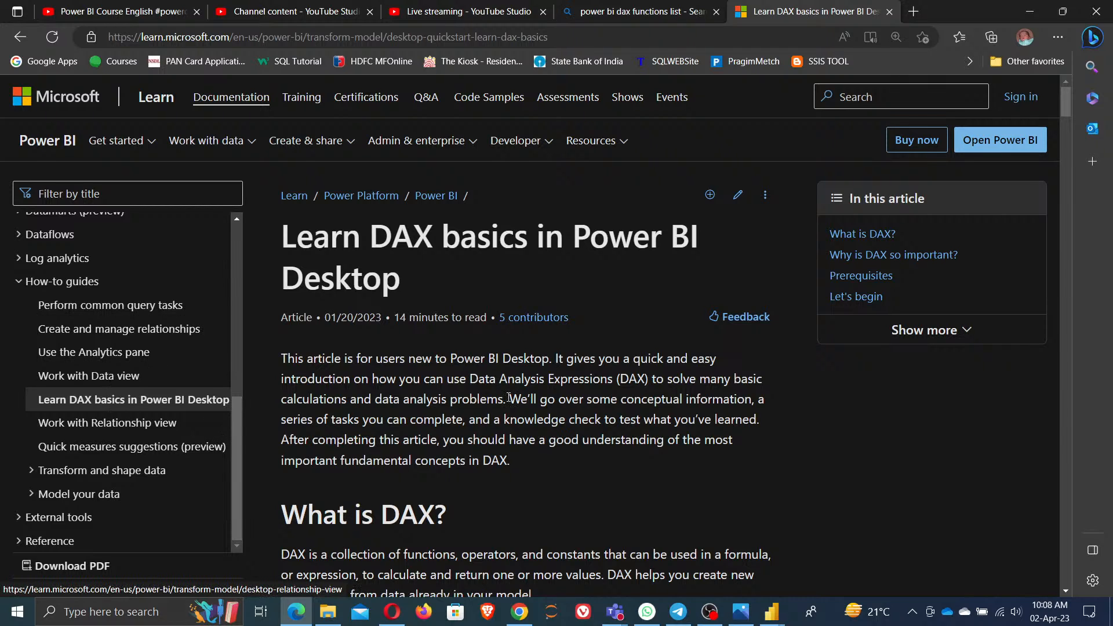
pyautogui.scroll(-3, 215, 429)
pyautogui.scroll(6, 125, 402)
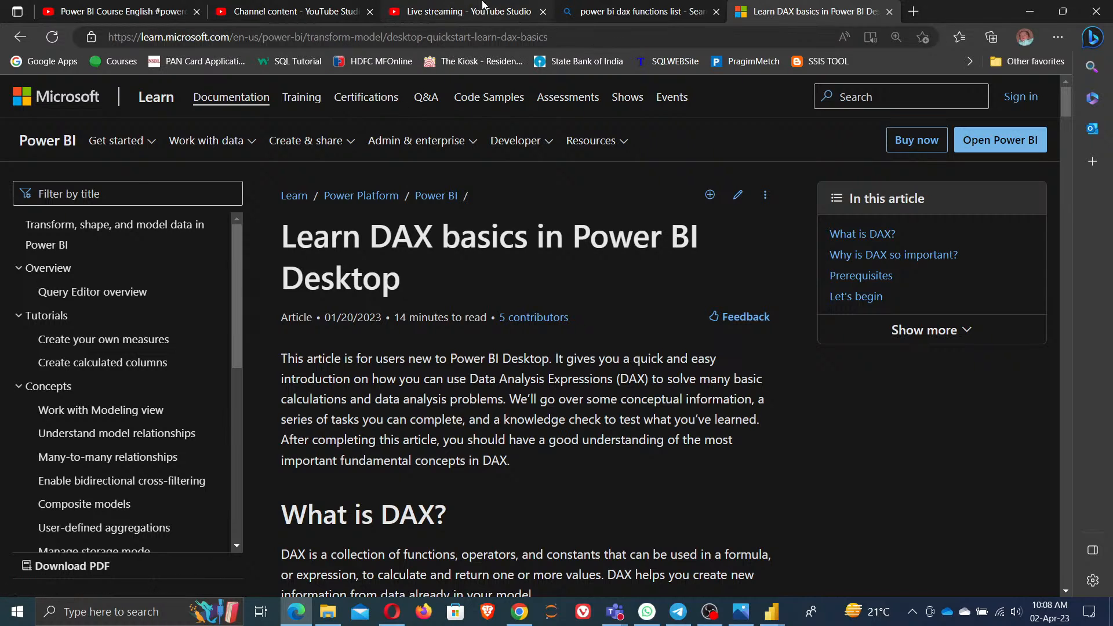
pyautogui.click(890, 11)
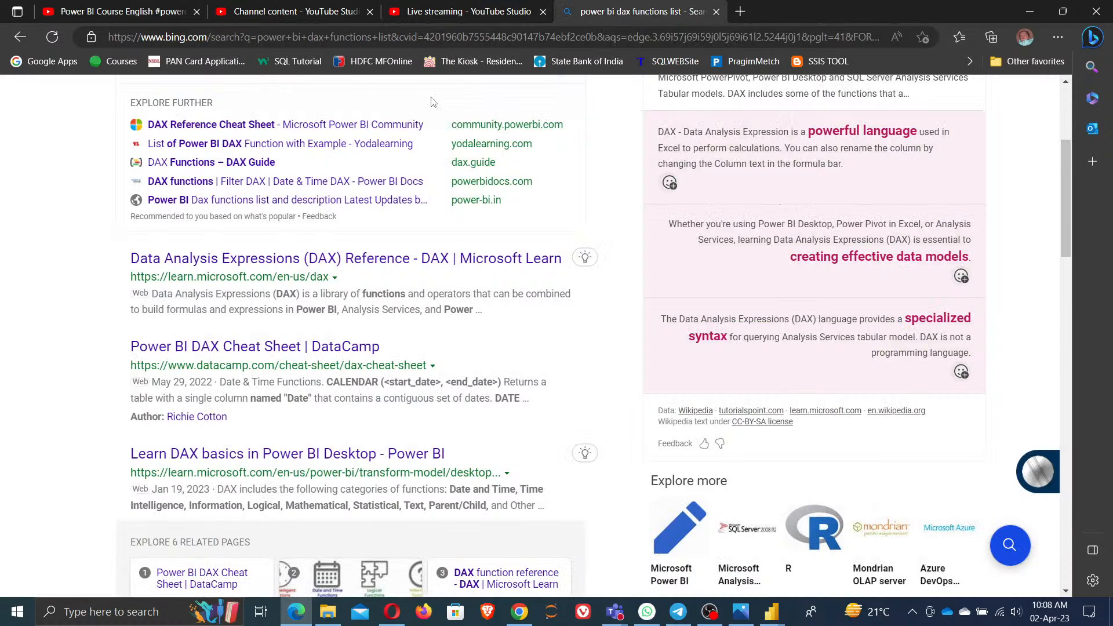
# - Search for "power bi dax functions" instead and open Microsoft Learn's DAX function reference
pyautogui.scroll(5, 278, 109)
pyautogui.moveTo(278, 109); pyautogui.dragTo(5, 85)
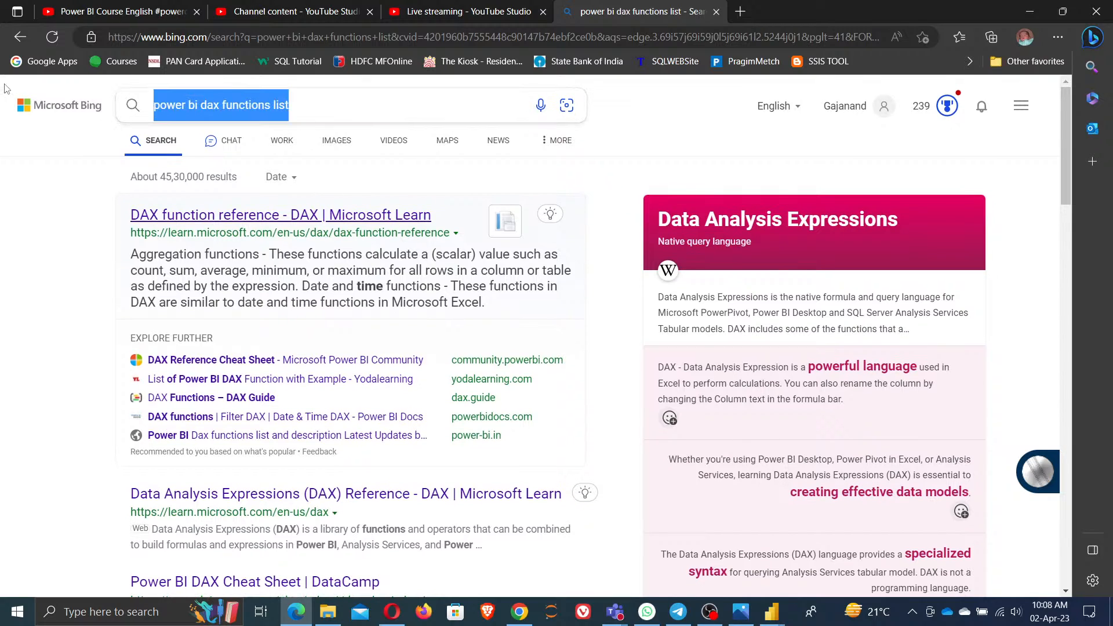
pyautogui.write('power bi dax functions')
pyautogui.press('Return')
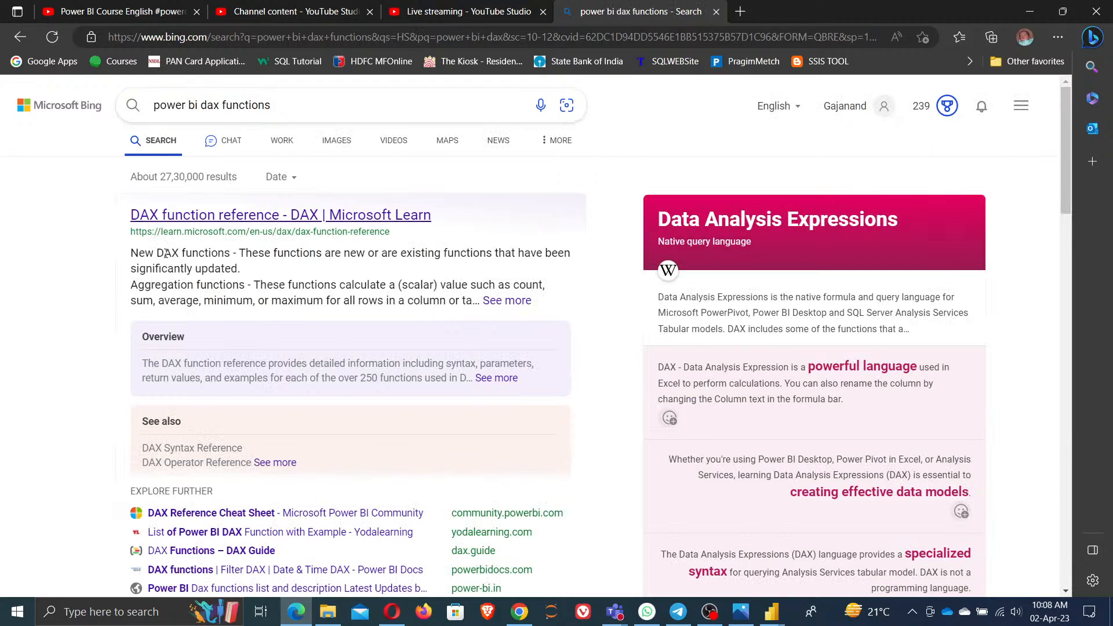
pyautogui.click(209, 215)
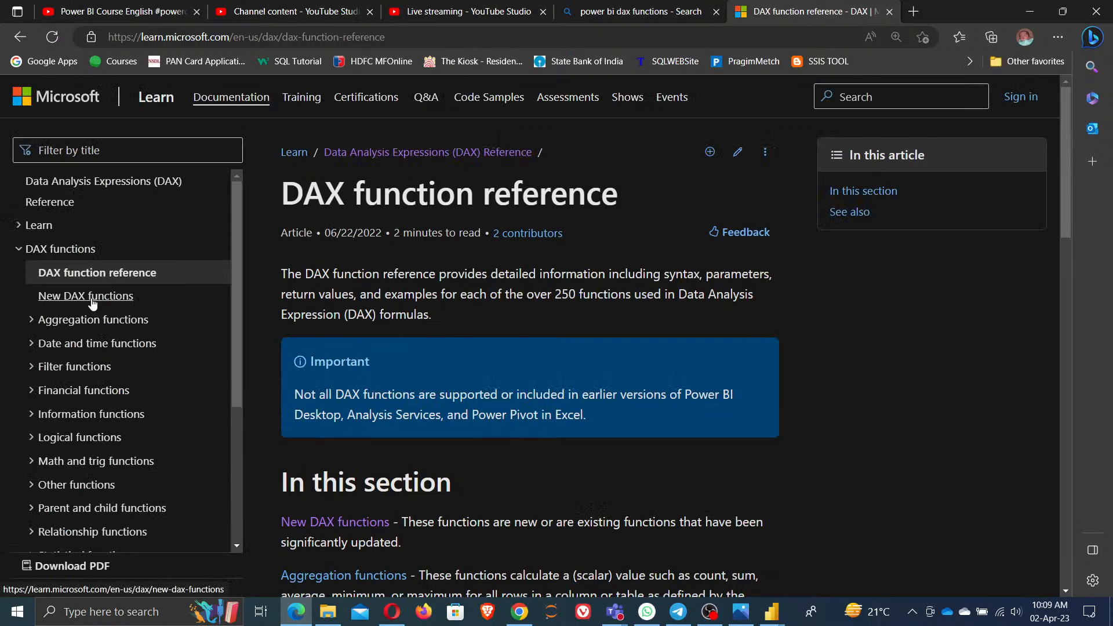
# - Open the Filter functions overview in the DAX reference and highlight the description of the ALL function
pyautogui.click(36, 367)
pyautogui.click(116, 391)
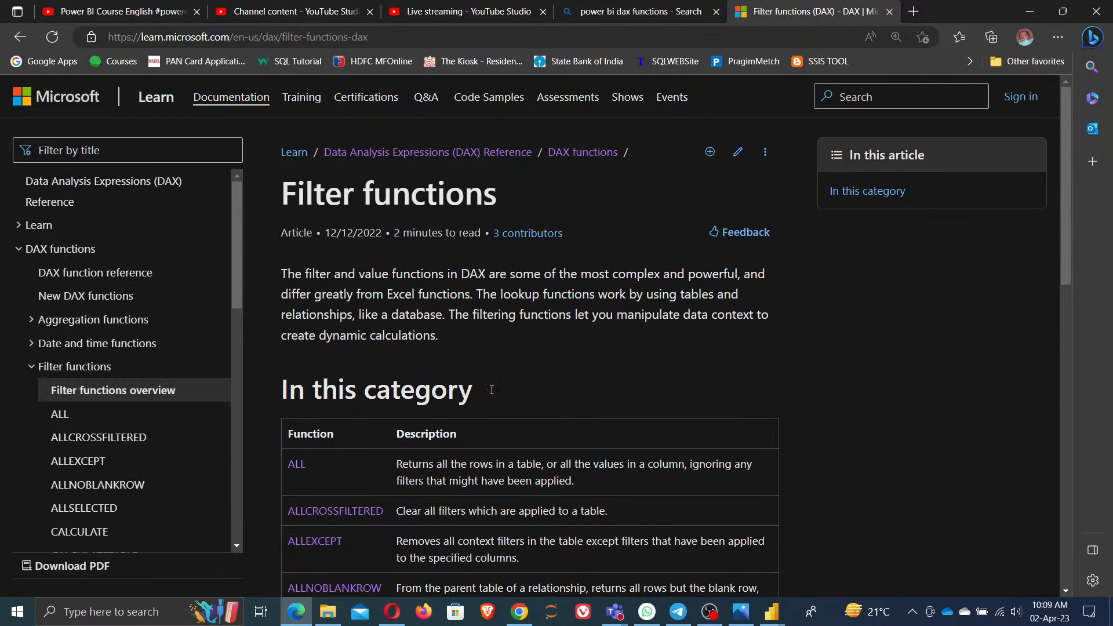
pyautogui.scroll(-3, 526, 514)
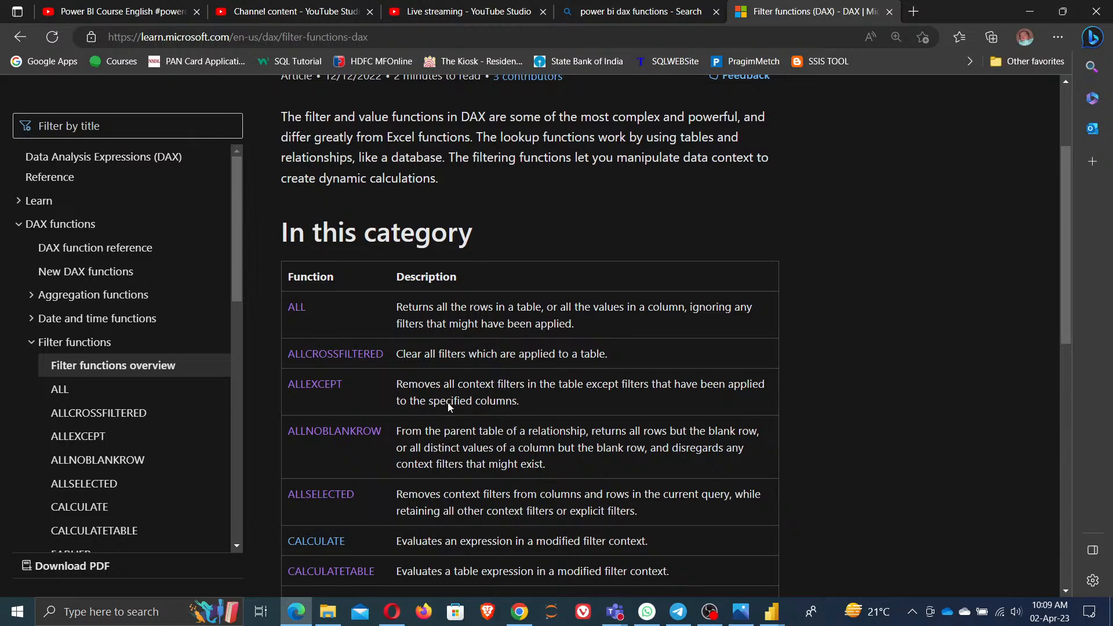
pyautogui.moveTo(397, 307); pyautogui.dragTo(557, 328)
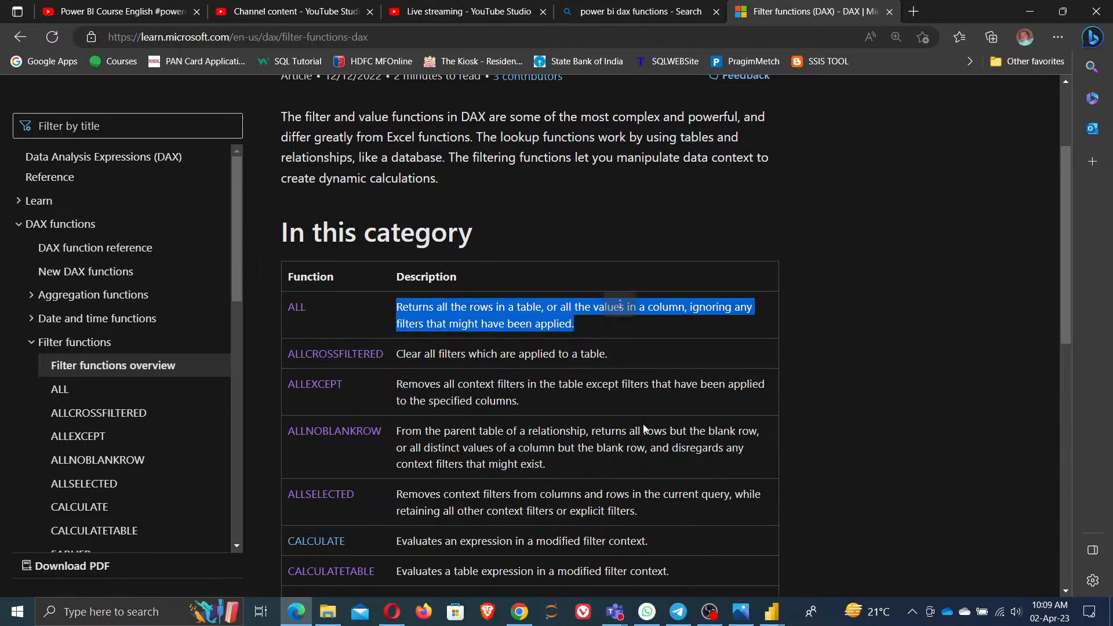
# - Switch back to the Power Query Editor and cancel the Navigator that is still loading the web source
pyautogui.click(771, 612)
pyautogui.click(827, 538)
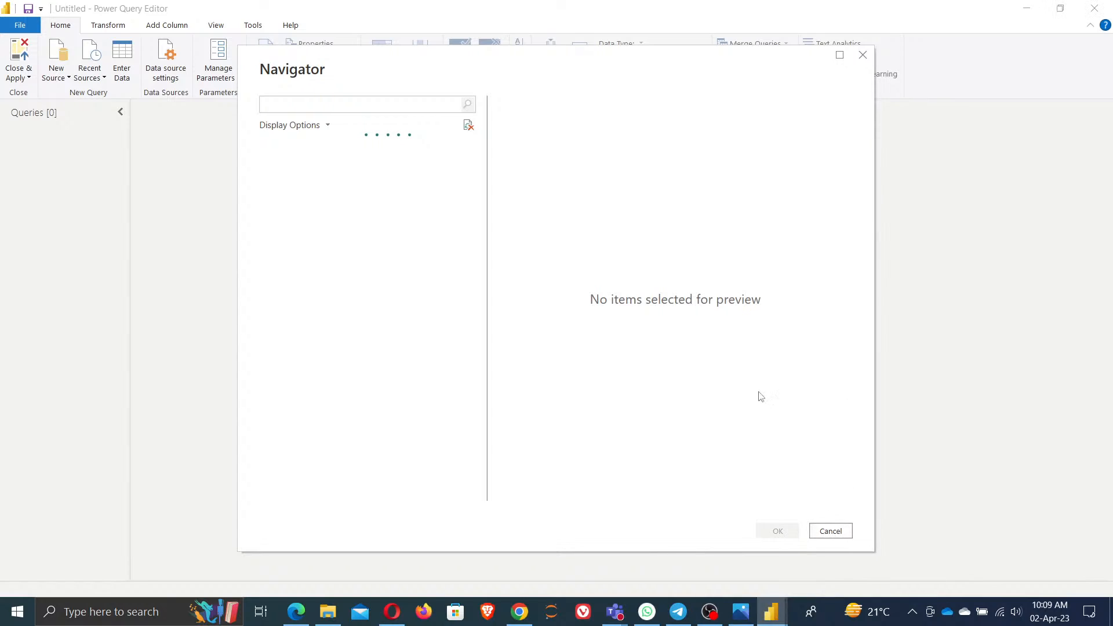
pyautogui.click(835, 534)
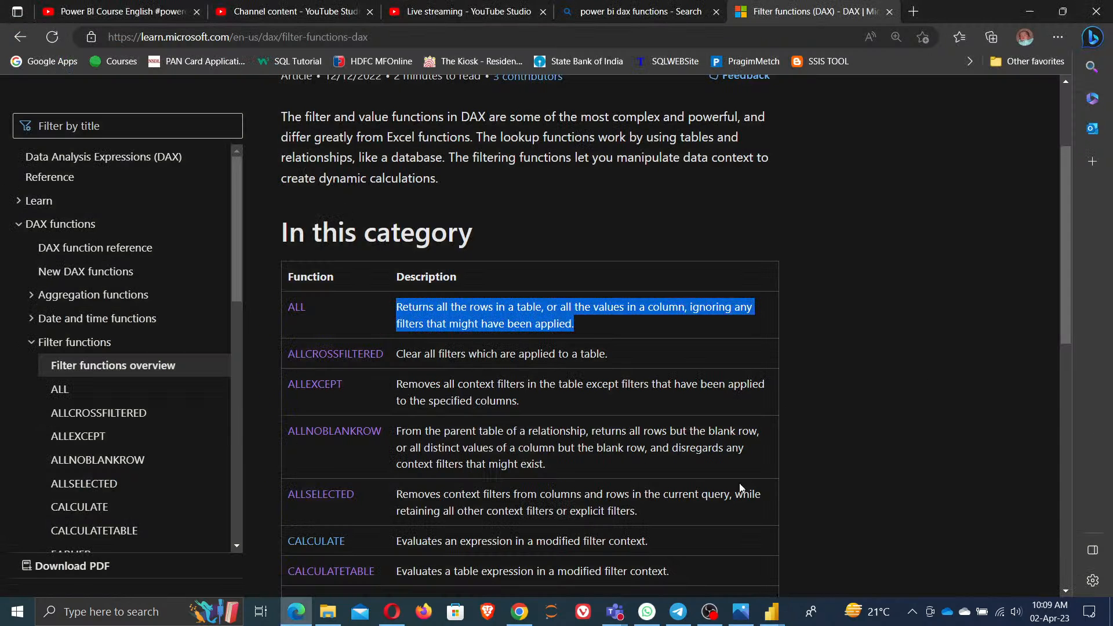
# - Switch to the Power Query Editor window and close it
pyautogui.click(771, 612)
pyautogui.click(842, 550)
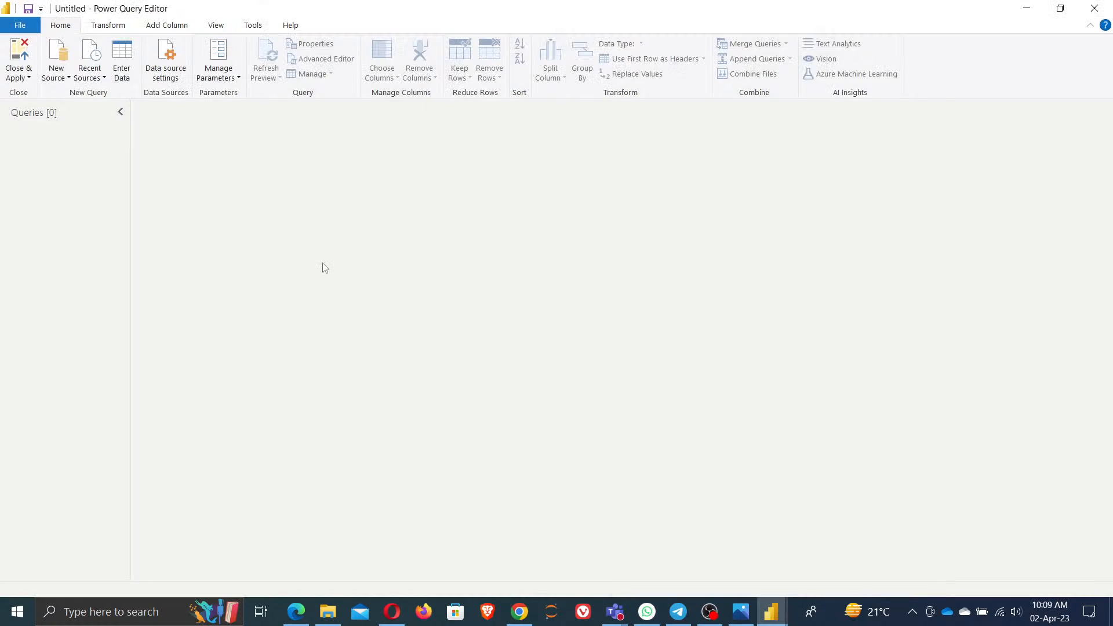
pyautogui.click(1100, 10)
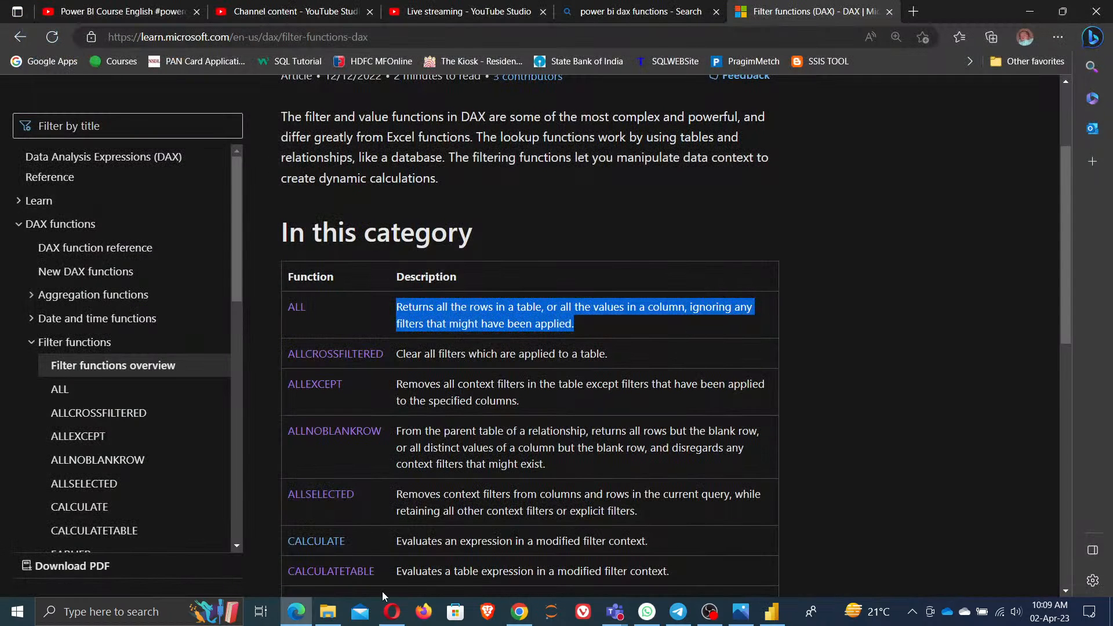
# - Open the report "Computing rolling average in DAX - sample" from the Power BI Day6 folder
pyautogui.click(328, 611)
pyautogui.click(265, 346)
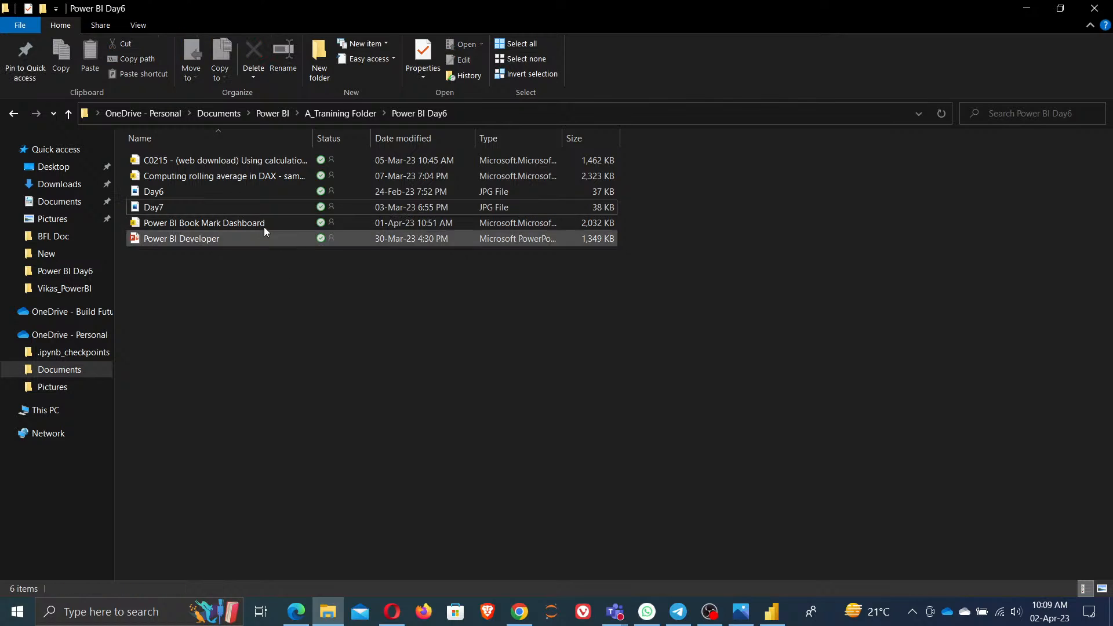
pyautogui.click(224, 177)
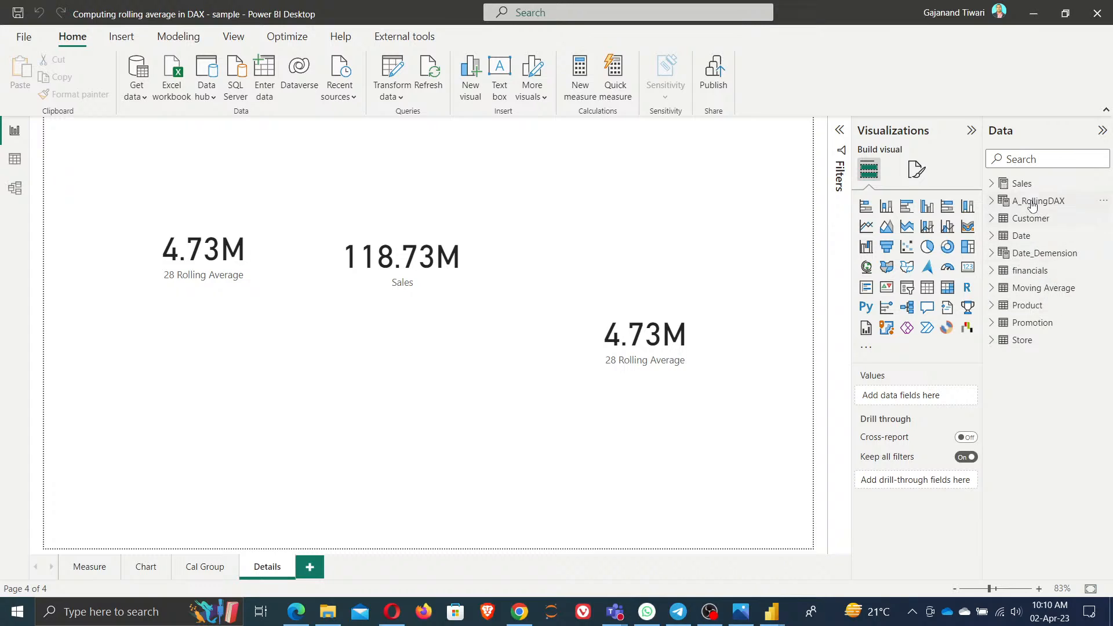
# - Create a calculated table named DAXFilterFunctions with nothing after the equals sign
pyautogui.click(173, 37)
pyautogui.click(186, 84)
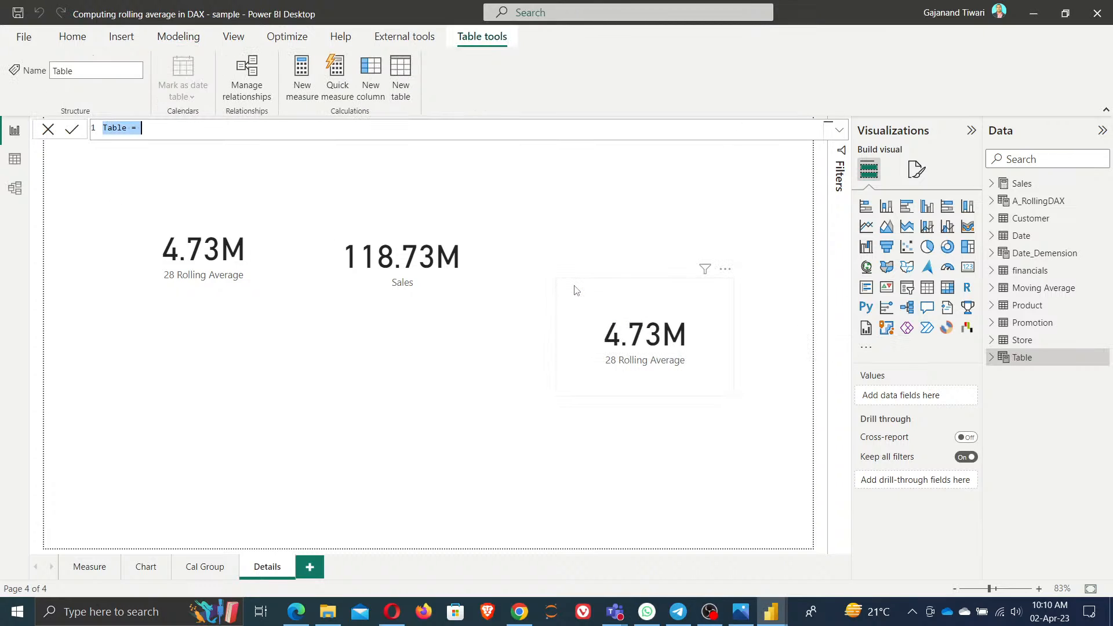
pyautogui.write('DAXFilterFunctions ')
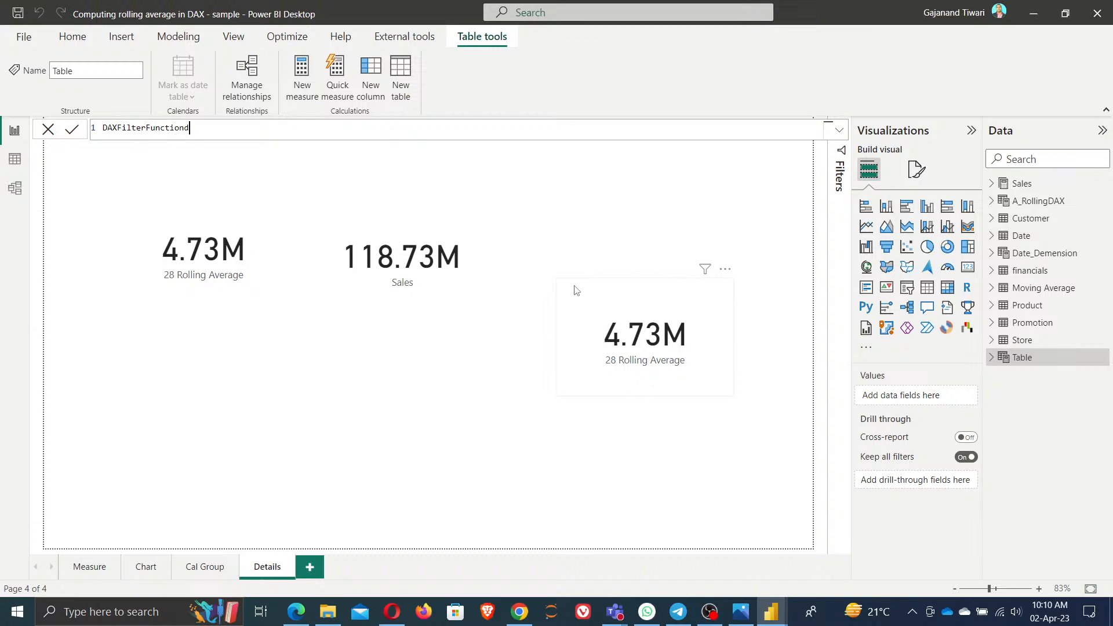
pyautogui.write('=')
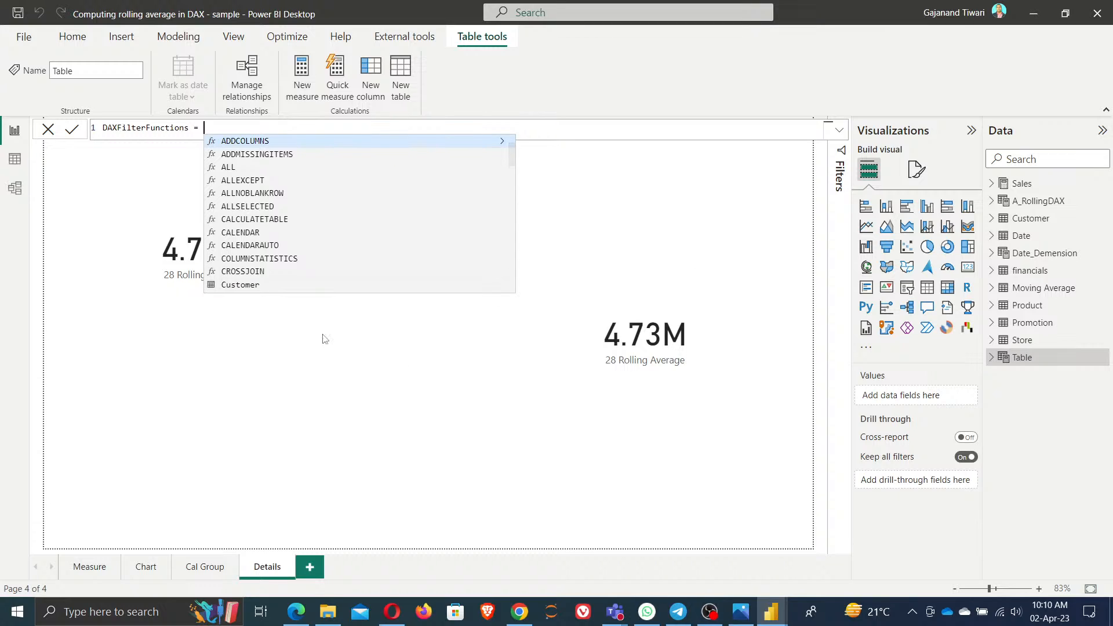
pyautogui.click(68, 134)
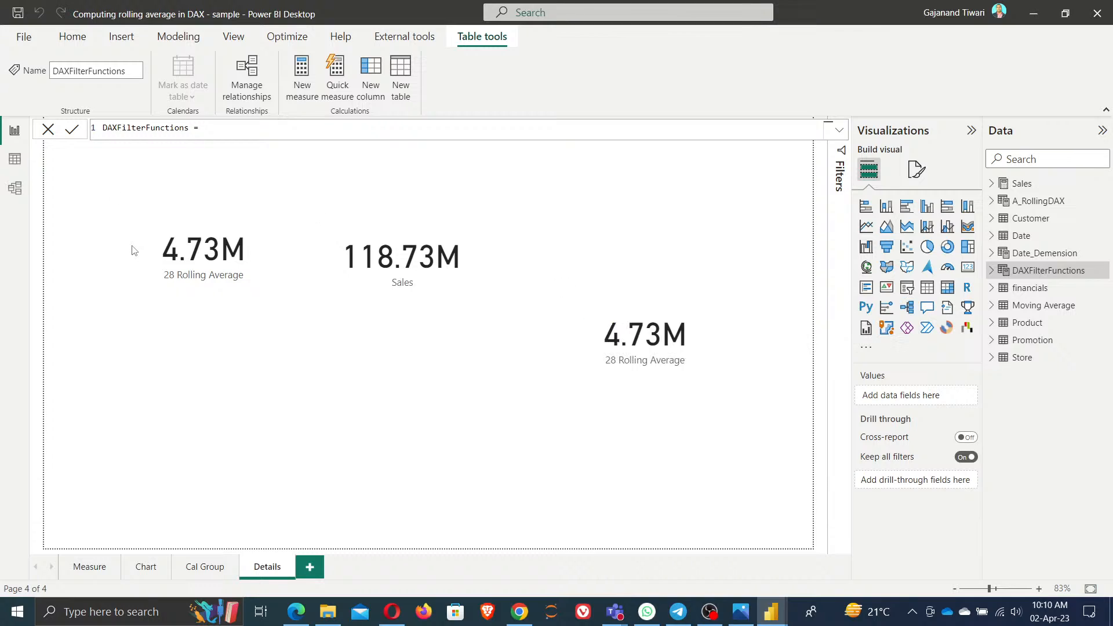
# - Start a new measure named "Total Amount" in the DAXFilterFunctions table and enlarge the formula text for readability
pyautogui.rightClick(1047, 273)
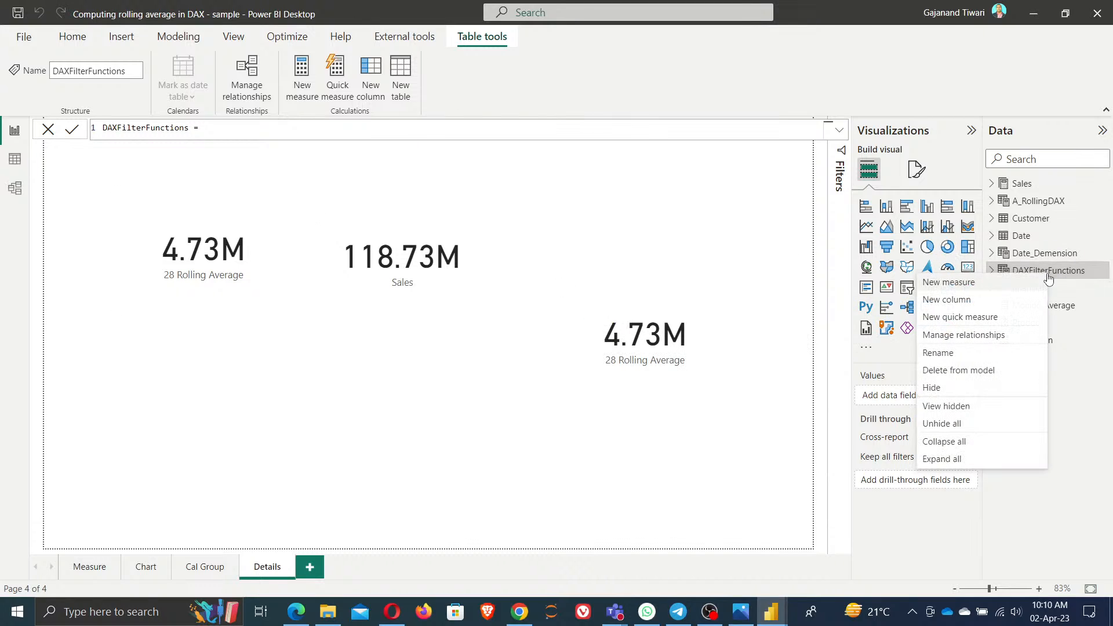
pyautogui.click(978, 287)
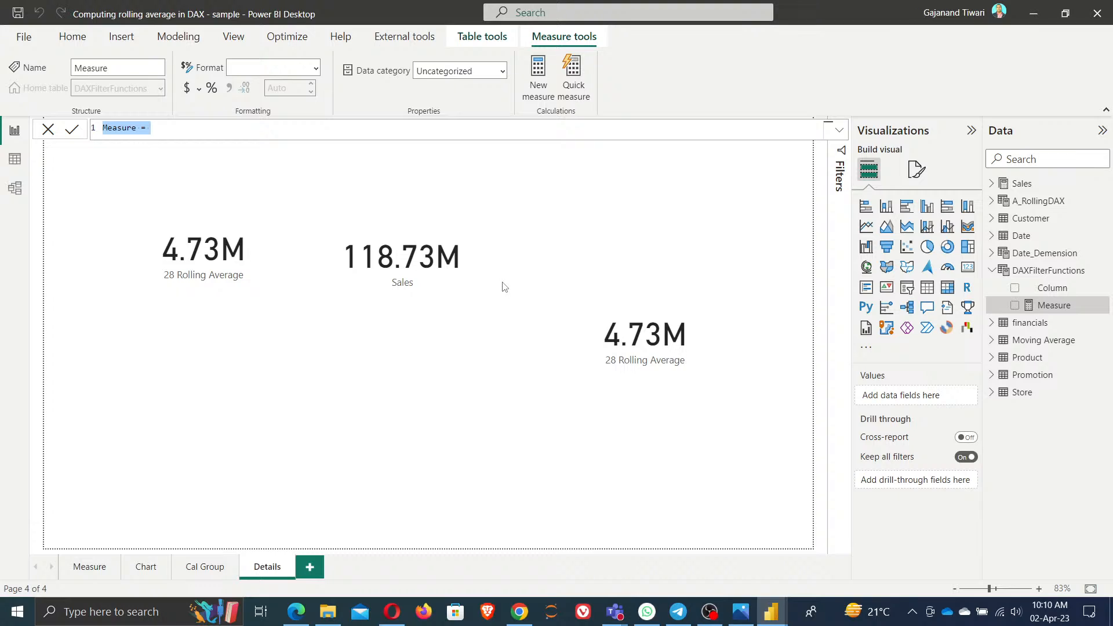
pyautogui.write('Total Amount')
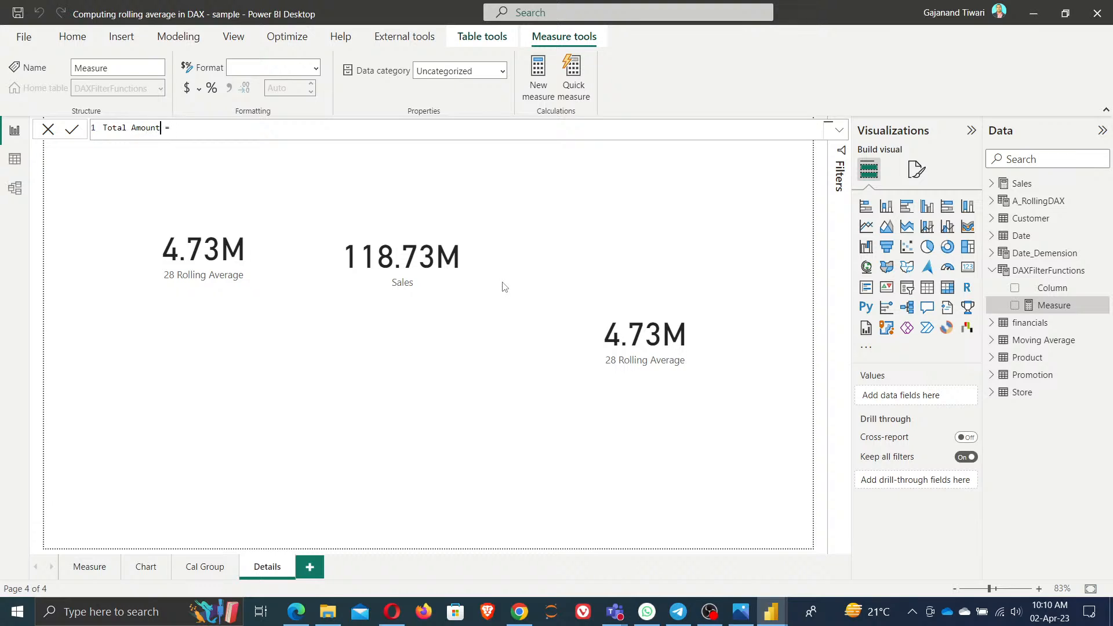
pyautogui.hotkey('ctrl', '+')
pyautogui.hotkey('ctrl', '+')
pyautogui.hotkey('ctrl', '+')
pyautogui.hotkey('ctrl', '+')
pyautogui.hotkey('ctrl', '+')
pyautogui.hotkey('ctrl', '+')
pyautogui.hotkey('ctrl', '+')
pyautogui.hotkey('ctrl', '+')
pyautogui.hotkey('ctrl', '+')
pyautogui.hotkey('ctrl', '+')
pyautogui.hotkey('ctrl', '+')
pyautogui.hotkey('ctrl', '+')
pyautogui.hotkey('ctrl', '+')
pyautogui.hotkey('ctrl', '+')
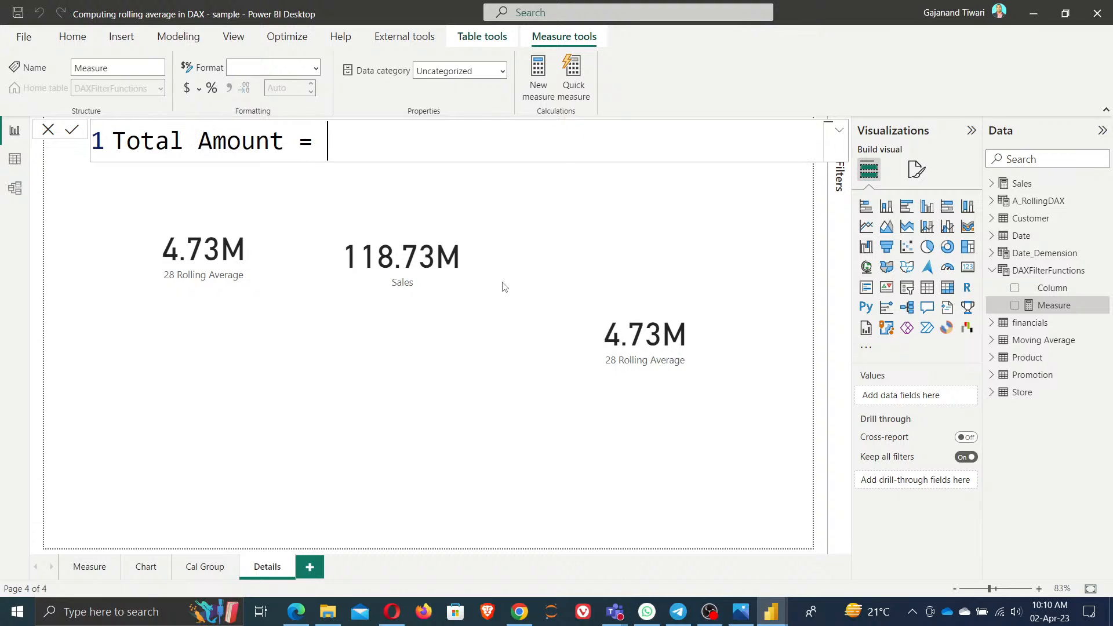
# - Begin the Total Amount formula with CALCULATE(SUM(Sales[Net Price]), leaving it ready for a filter argument
pyautogui.write('cal')
pyautogui.press('Tab')
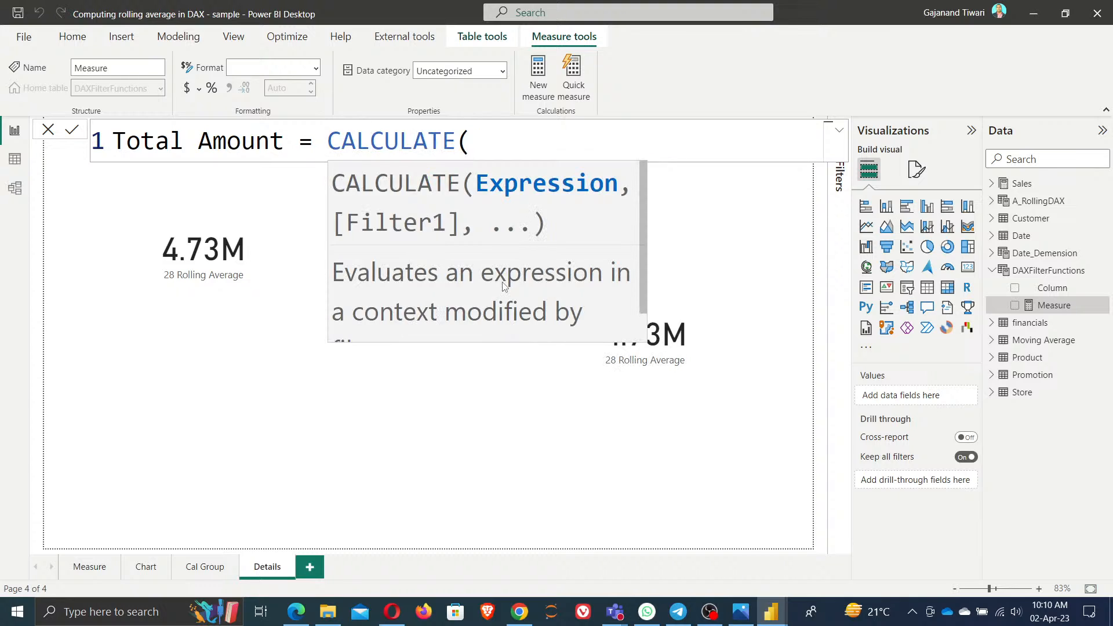
pyautogui.write('sum')
pyautogui.press('Tab')
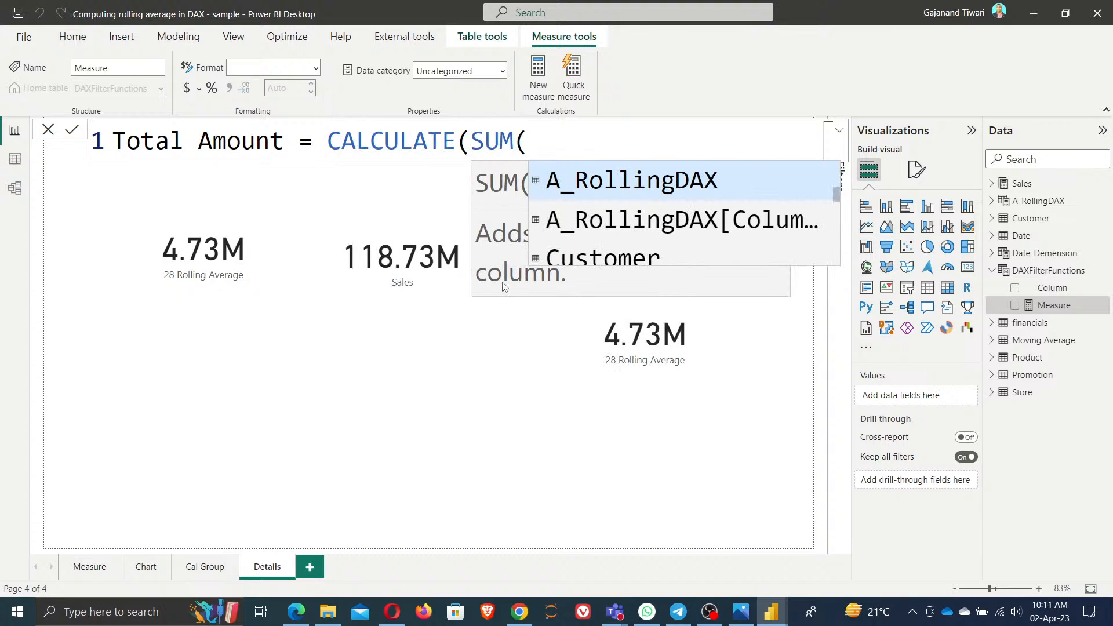
pyautogui.write('sal')
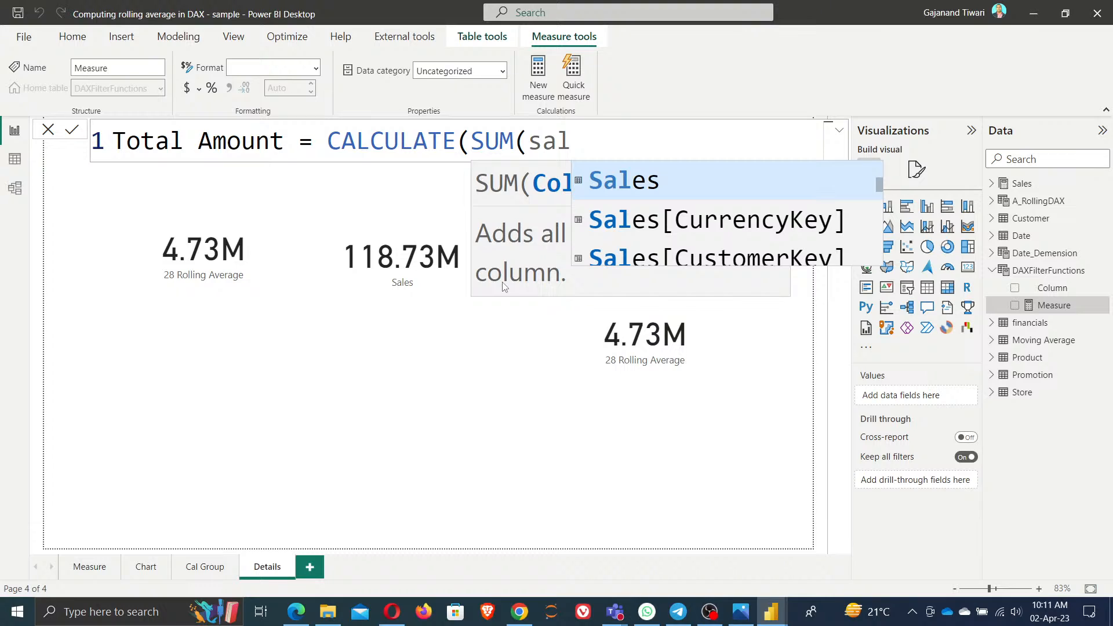
pyautogui.press('Down')
pyautogui.press('Down')
pyautogui.press('Down')
pyautogui.press('Down')
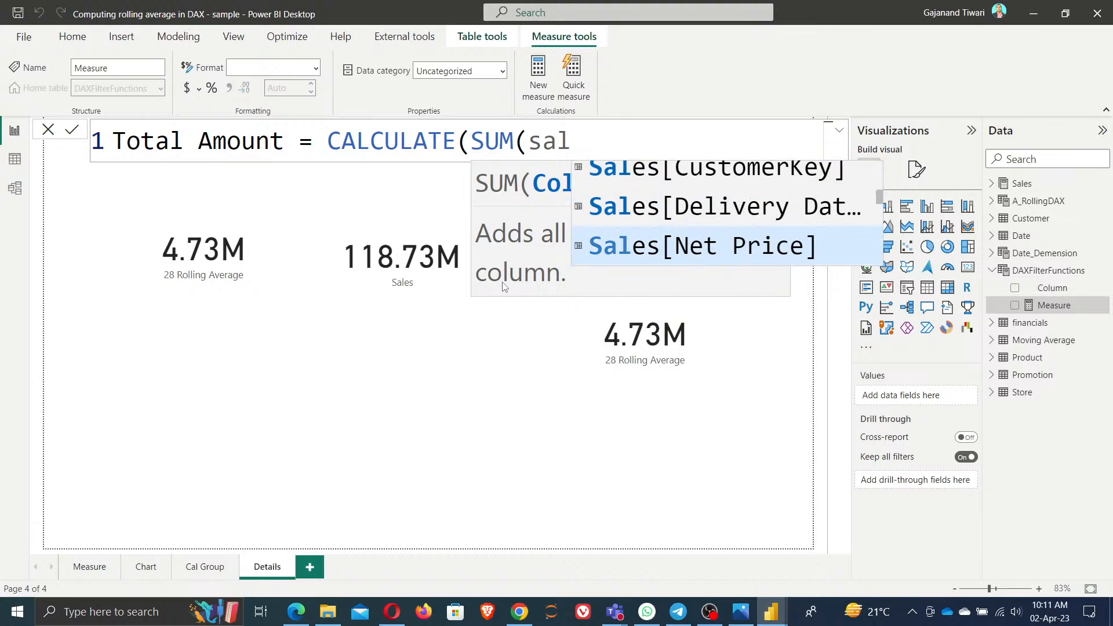
pyautogui.press('Tab')
pyautogui.write(')')
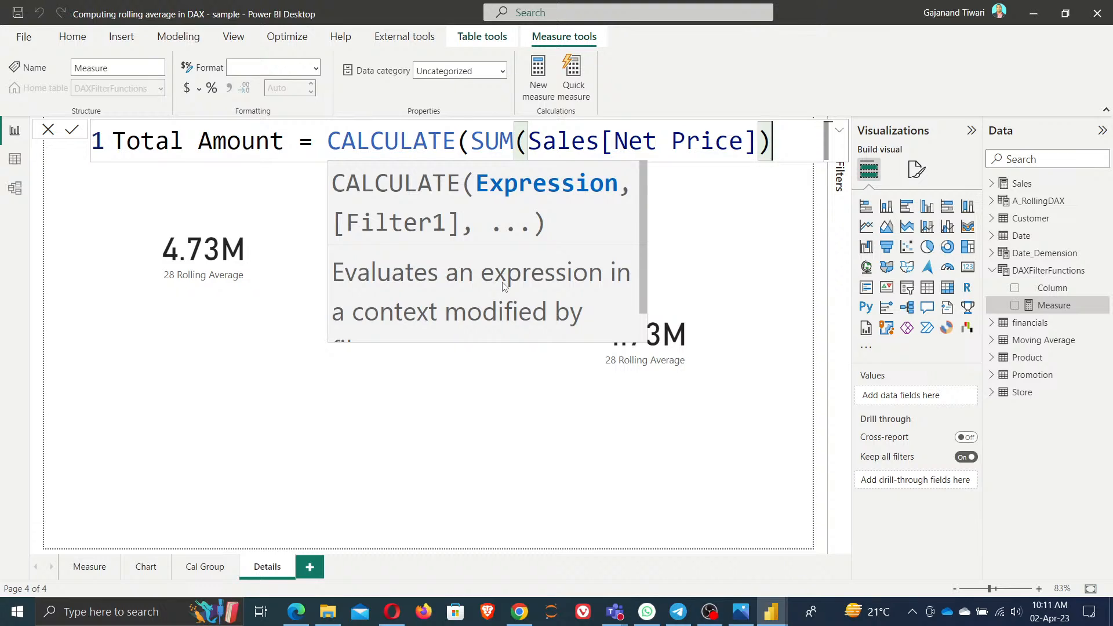
pyautogui.write(',')
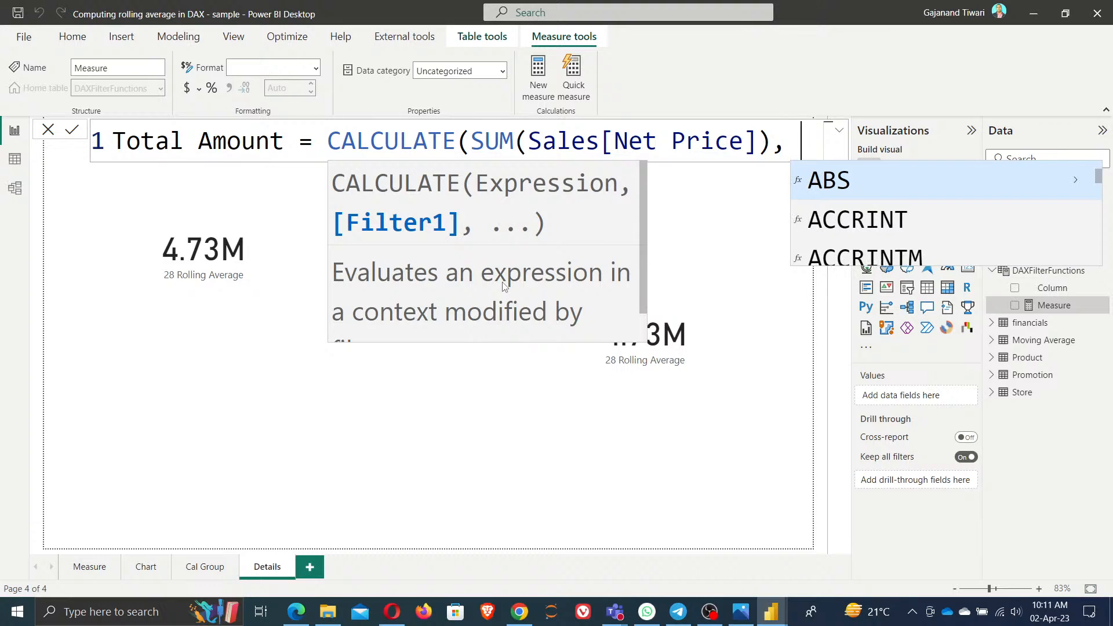
# - Add ALL(Sales) as the CALCULATE filter in the Total Amount formula and commit the measure
pyautogui.hotkey('shift', 'Return')
pyautogui.write('All')
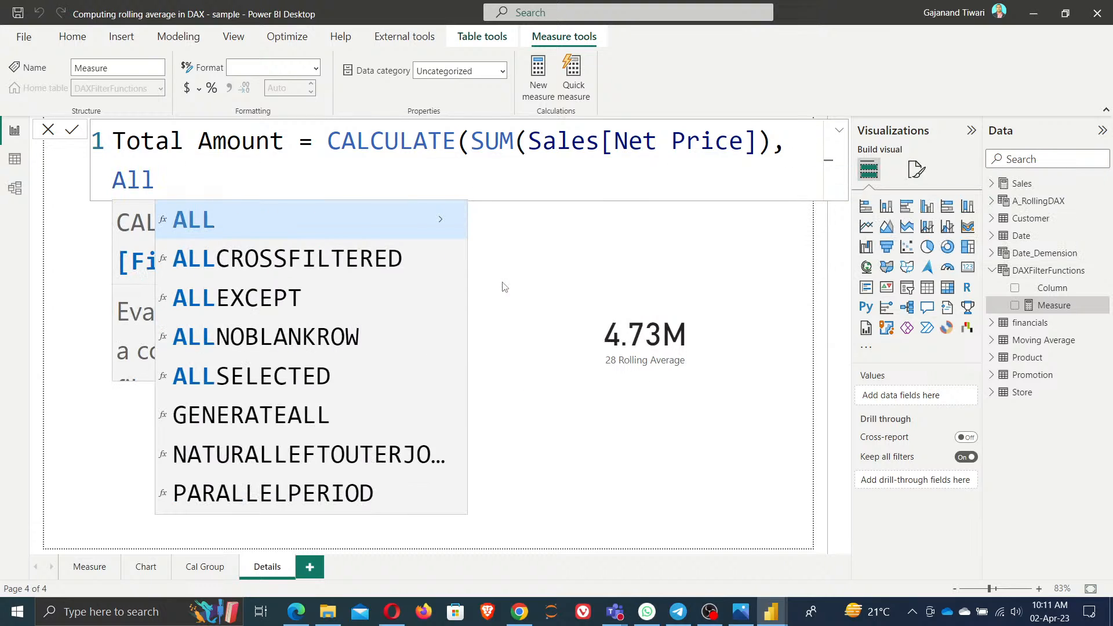
pyautogui.press('Tab')
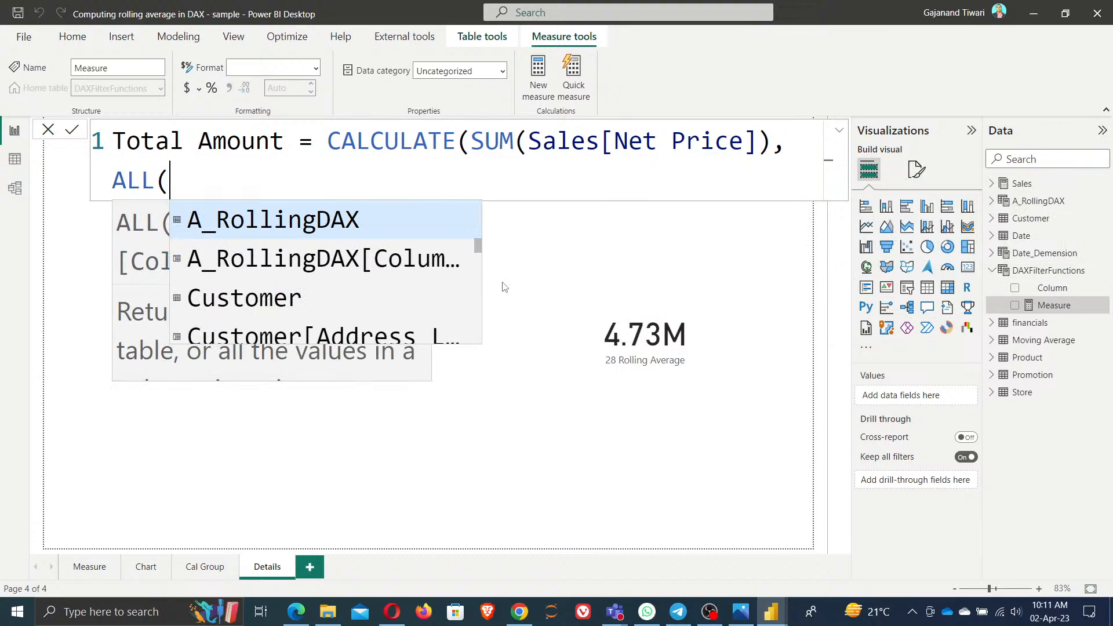
pyautogui.write('sal')
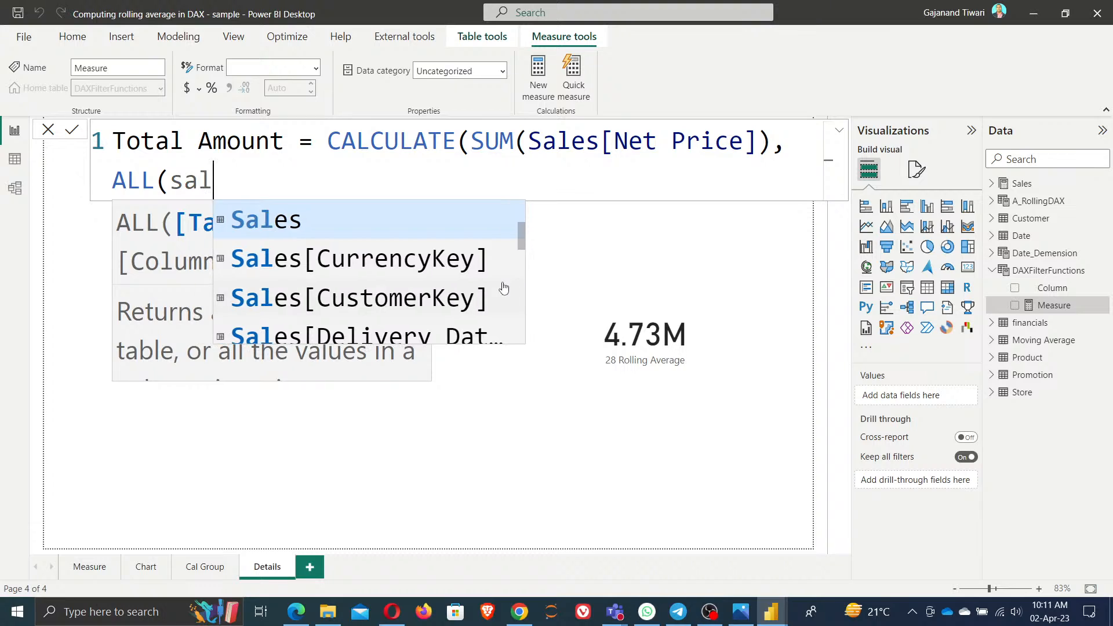
pyautogui.press('Tab')
pyautogui.write('))')
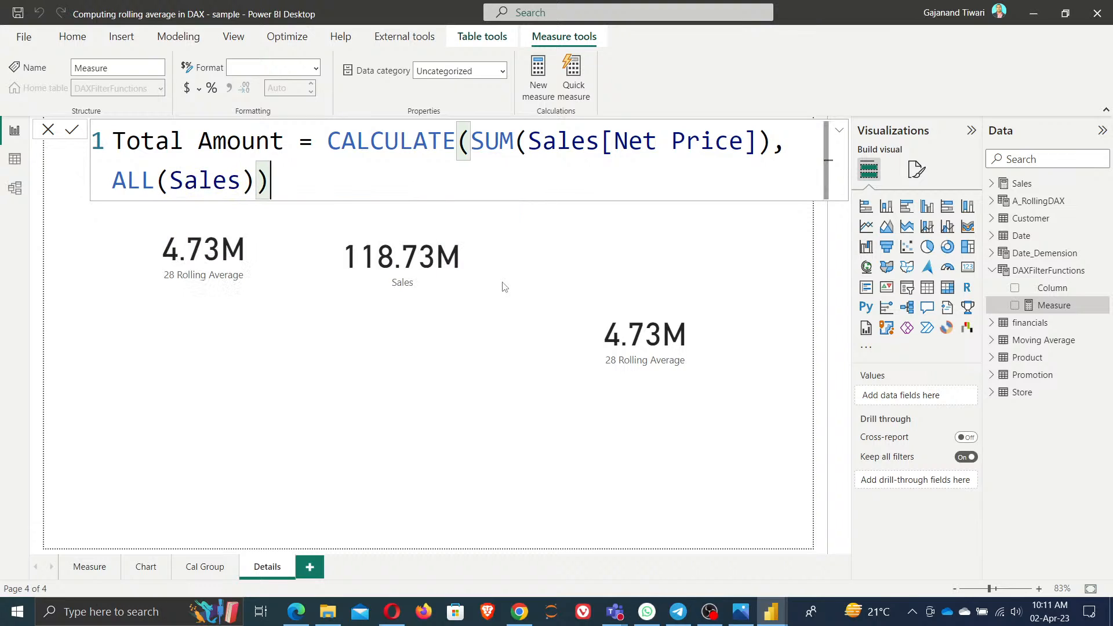
pyautogui.click(72, 129)
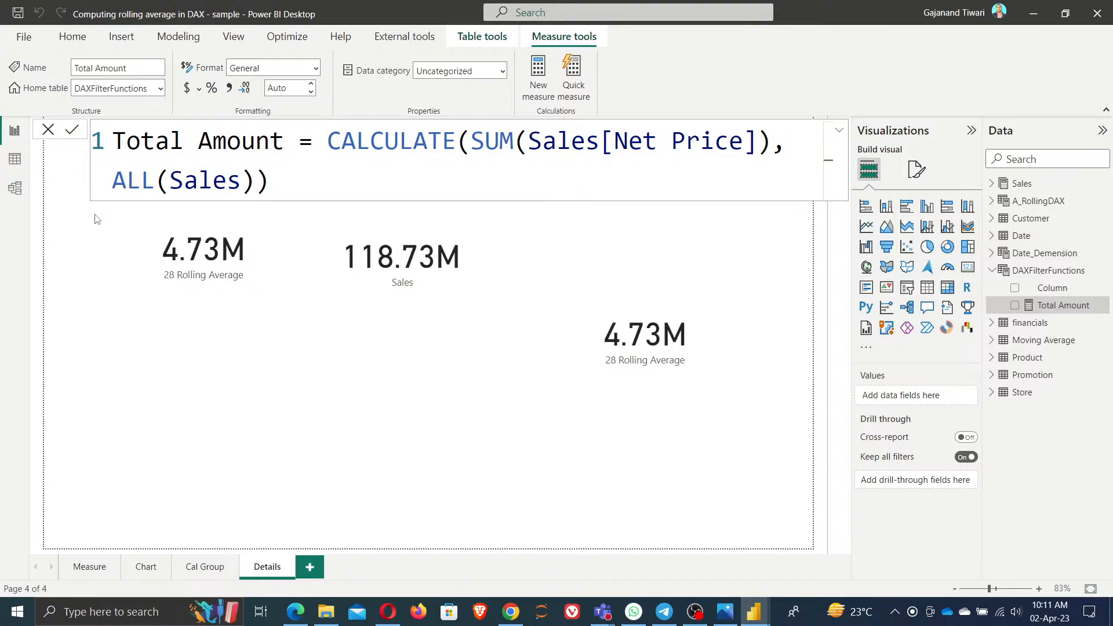
pyautogui.click(592, 399)
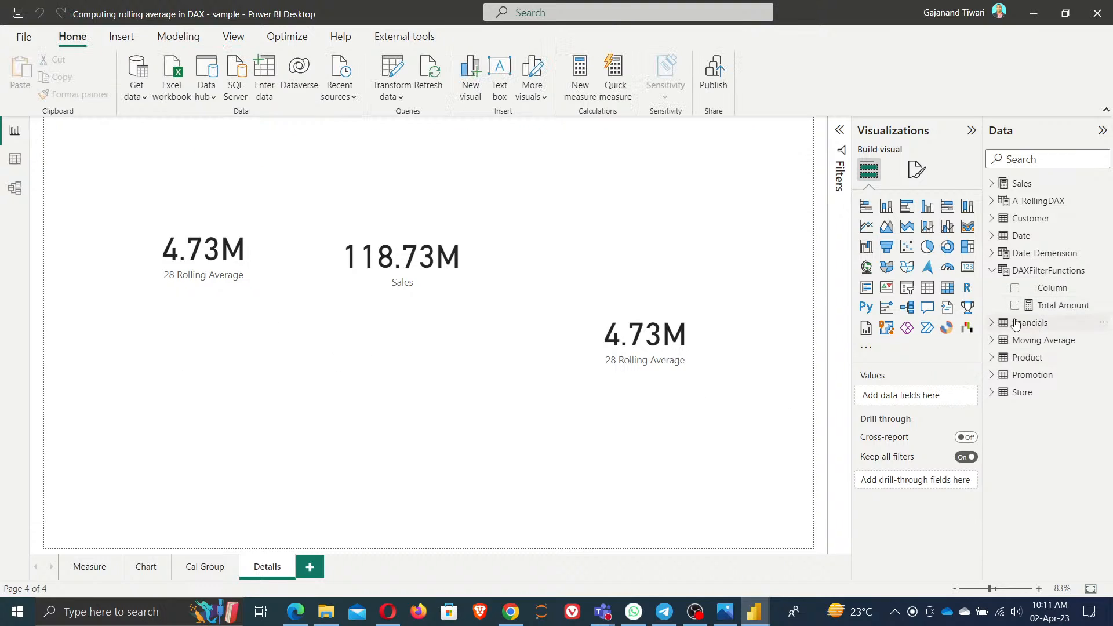
# - Show the Total Amount measure as a card on the Details page, placed below the first 28 Rolling Average card
pyautogui.click(1015, 306)
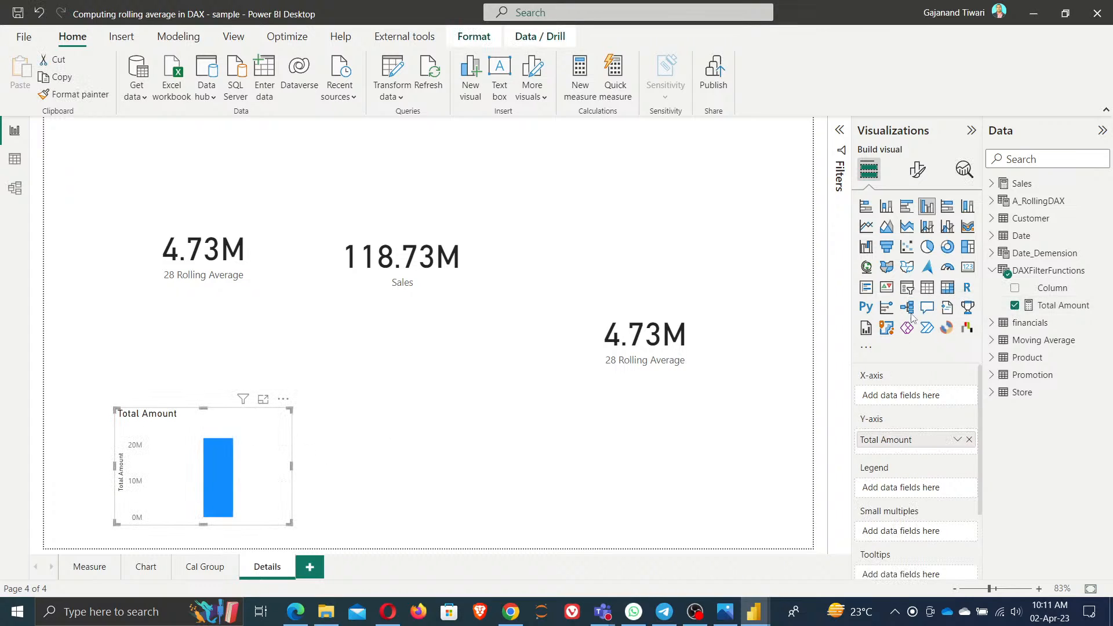
pyautogui.click(967, 268)
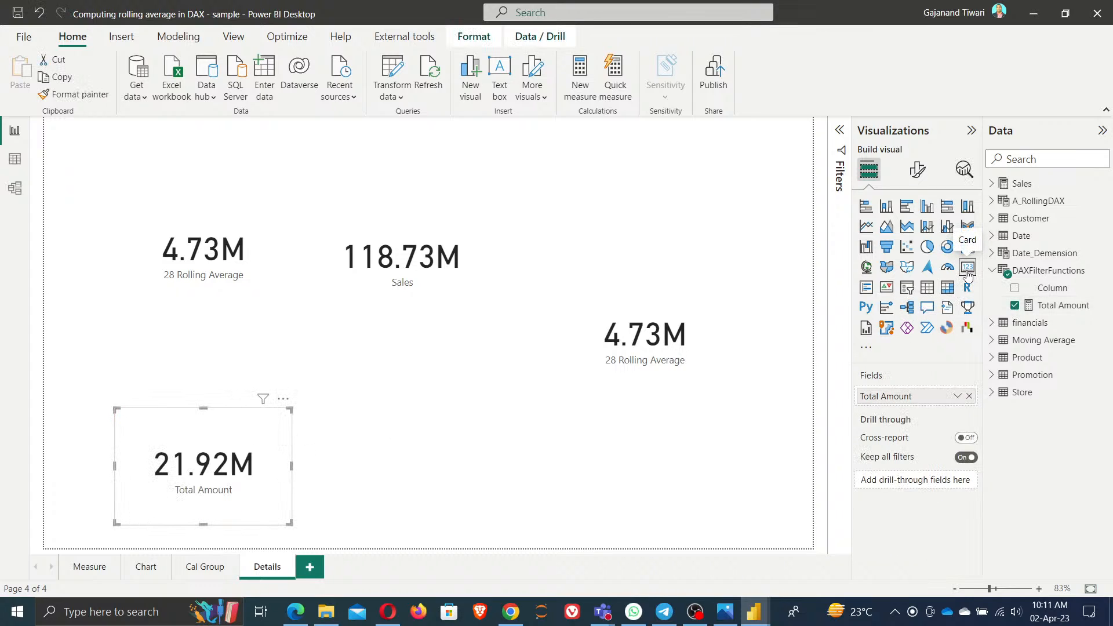
pyautogui.moveTo(186, 464); pyautogui.dragTo(179, 414)
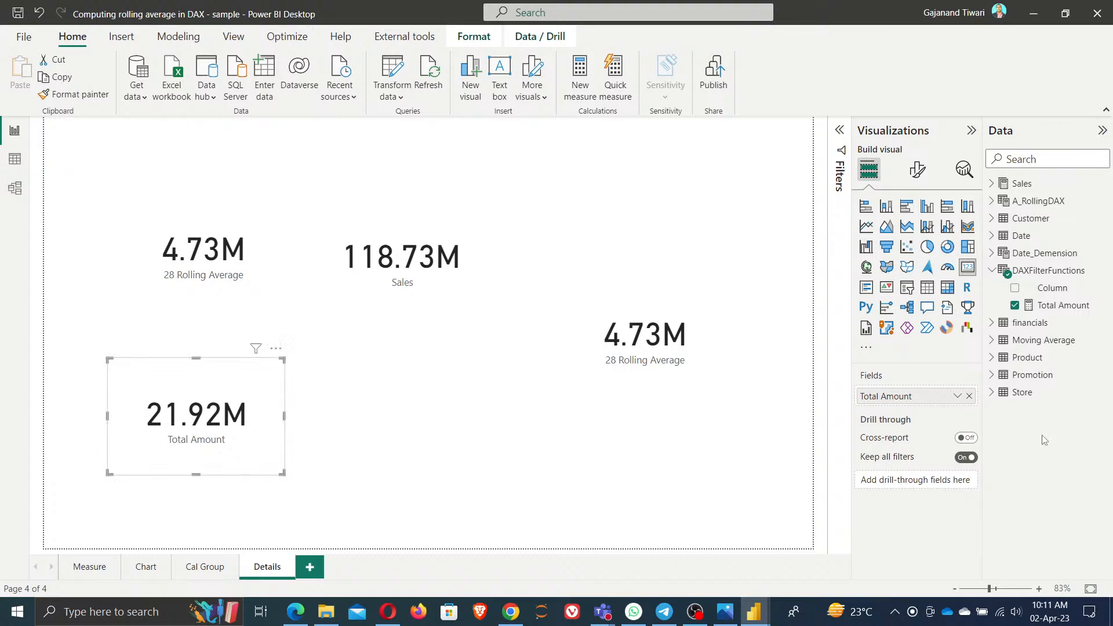
# - Examine the Sales table's fields alongside the Total Amount formula, widening the field list so long names fit
pyautogui.click(994, 184)
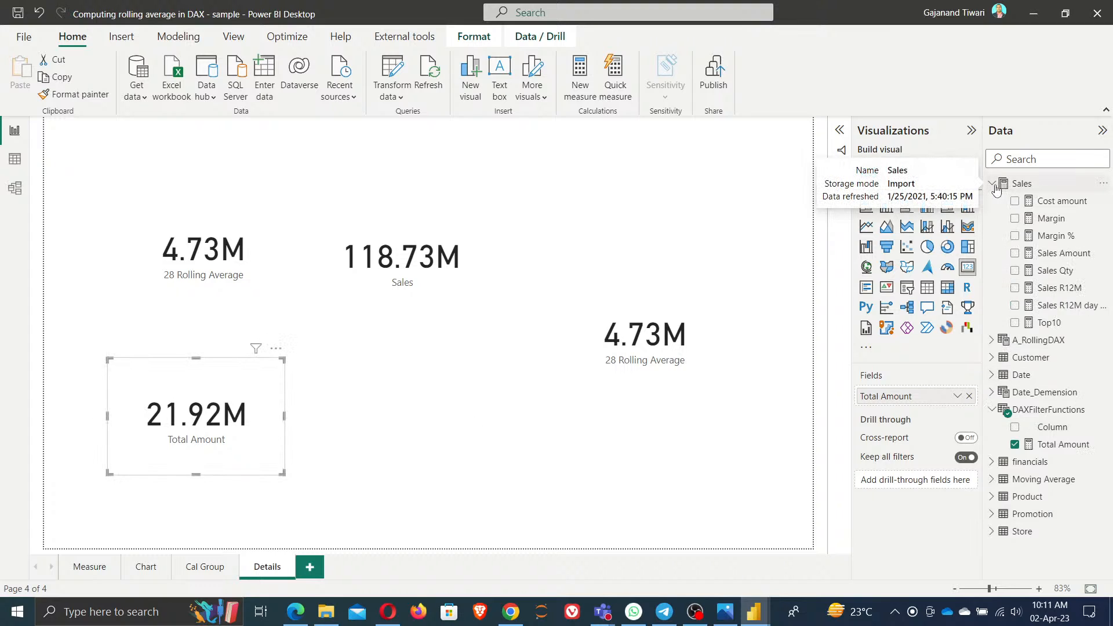
pyautogui.click(993, 184)
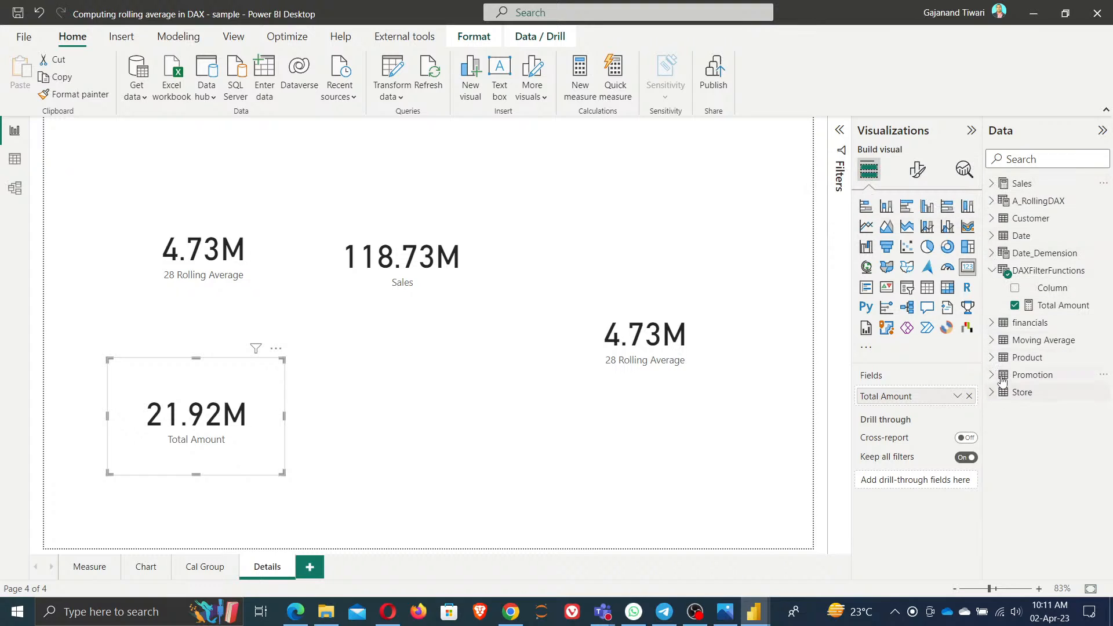
pyautogui.click(1057, 307)
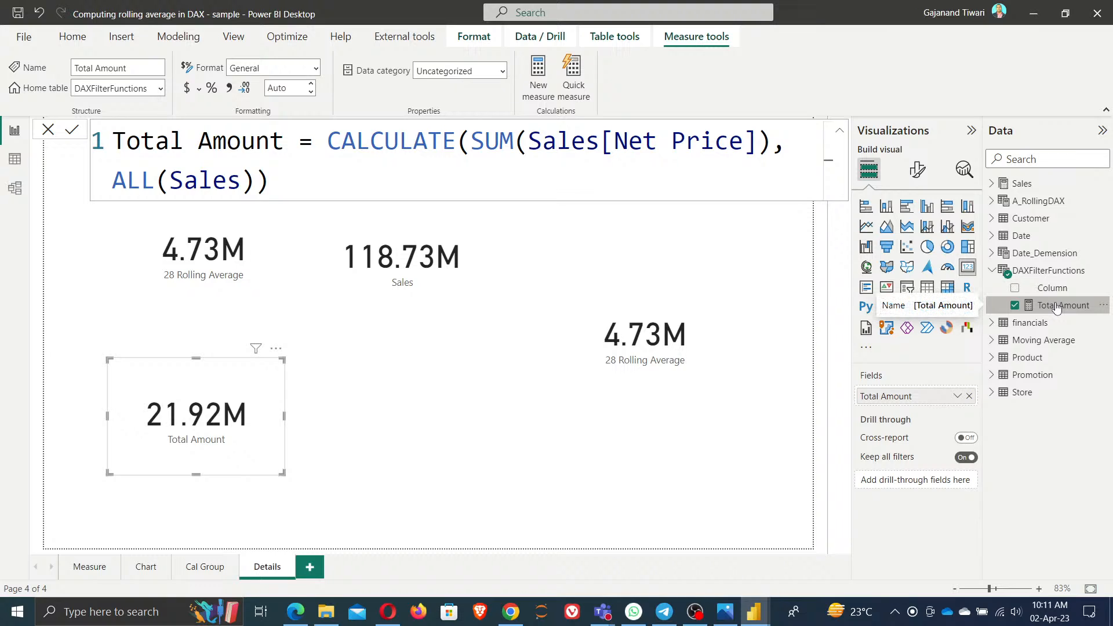
pyautogui.click(992, 186)
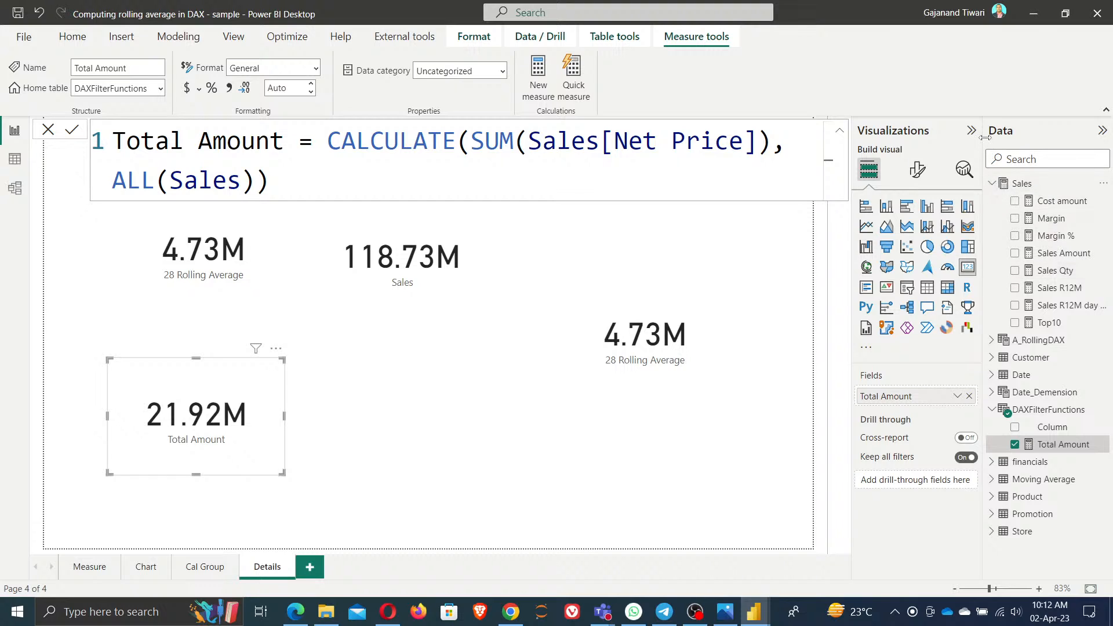
pyautogui.moveTo(985, 137); pyautogui.dragTo(932, 138)
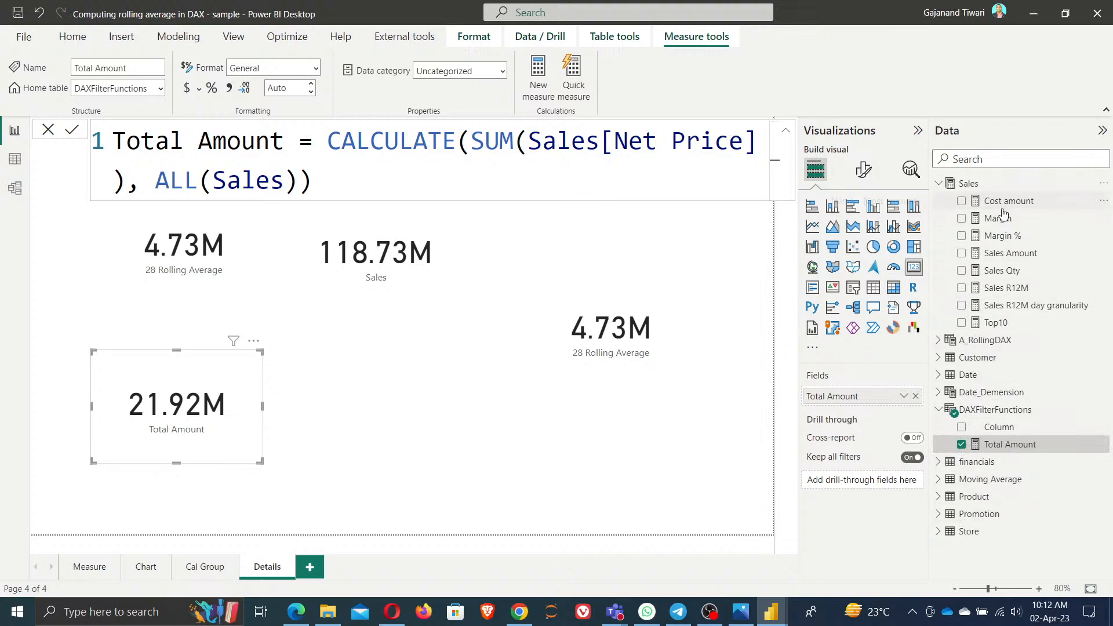
# - Search the model's fields for "net" and clear the search
pyautogui.click(991, 159)
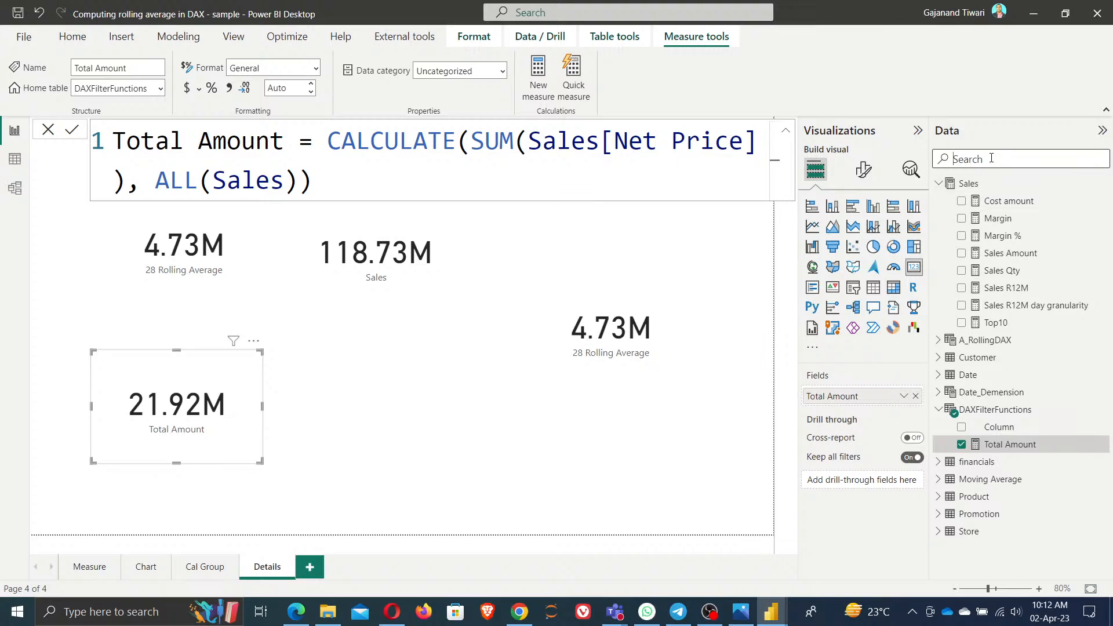
pyautogui.write('net')
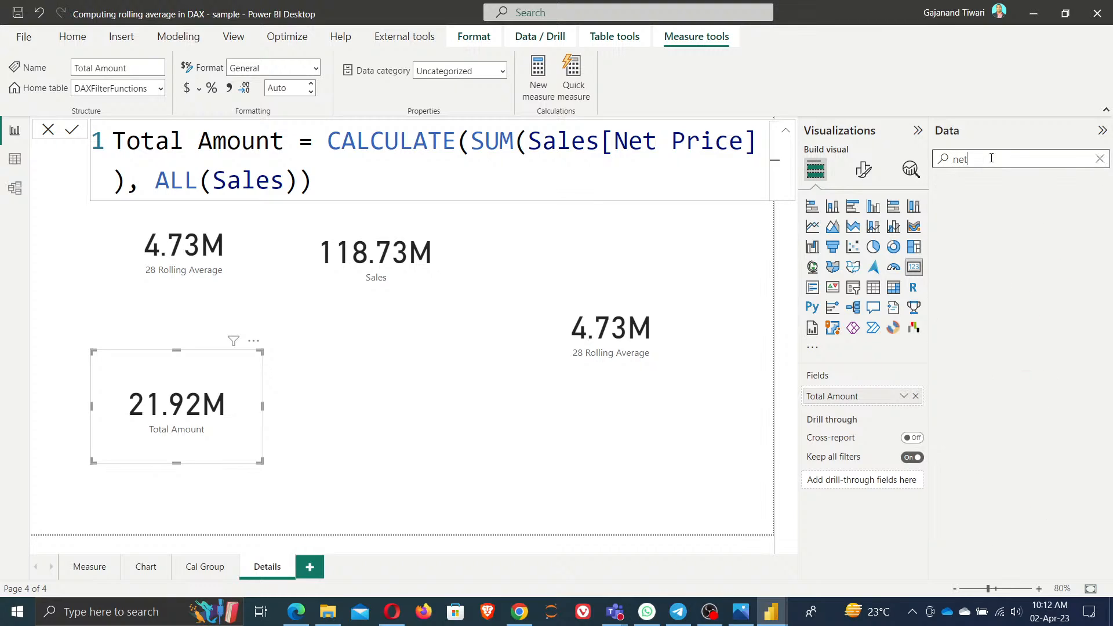
pyautogui.press('BackSpace')
pyautogui.press('BackSpace')
pyautogui.press('BackSpace')
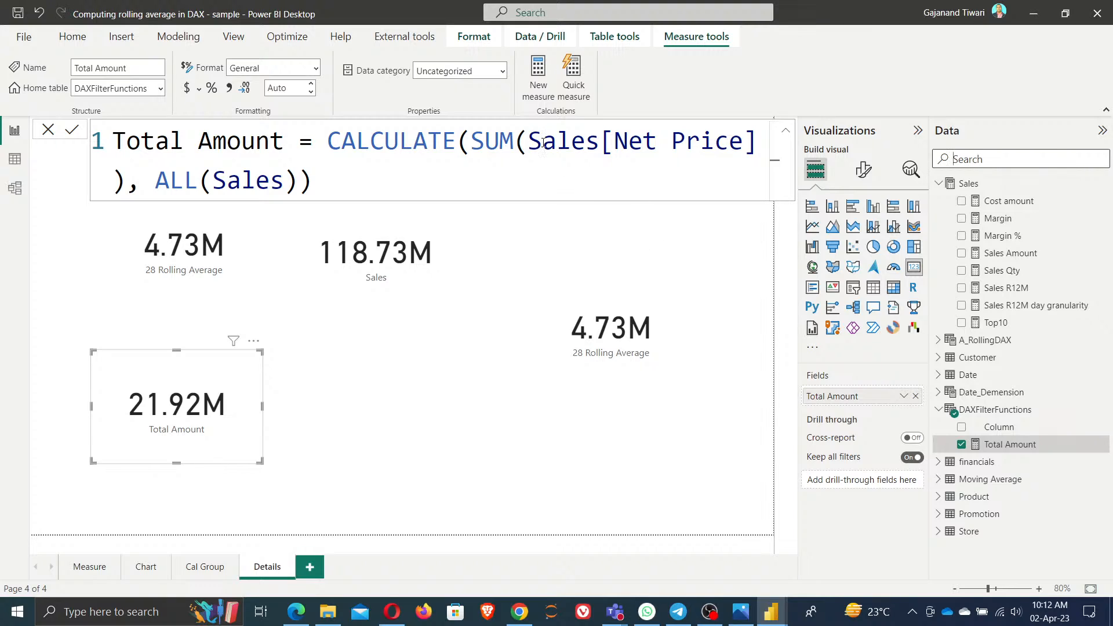
# - Re-enter Sales[Net Price] as the SUM argument in the Total Amount formula
pyautogui.moveTo(530, 147); pyautogui.dragTo(759, 145)
pyautogui.press('BackSpace')
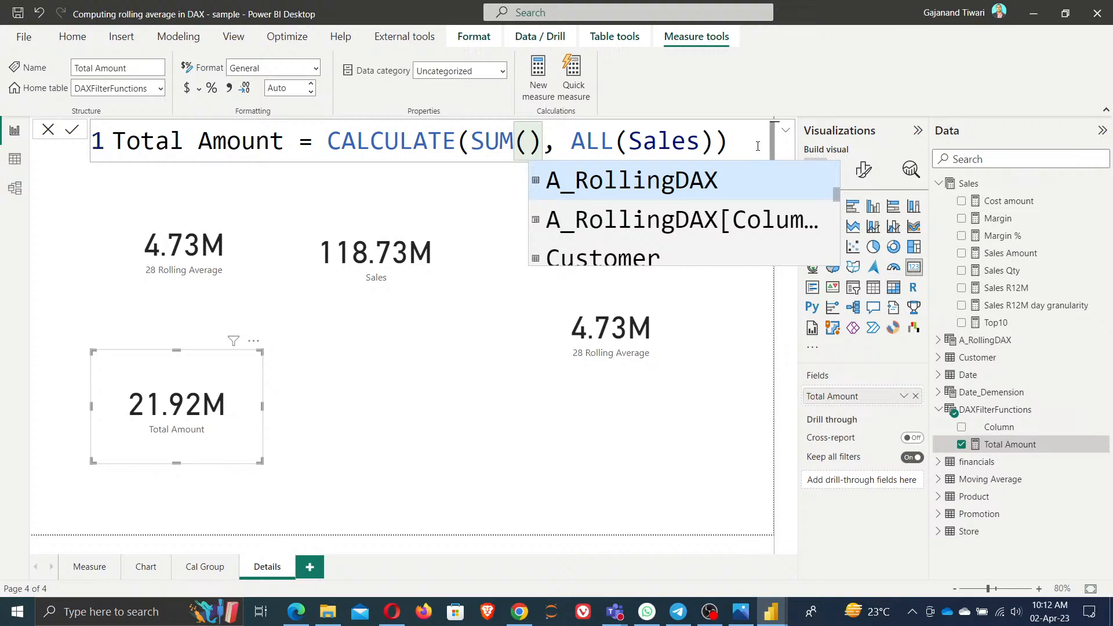
pyautogui.write('sa')
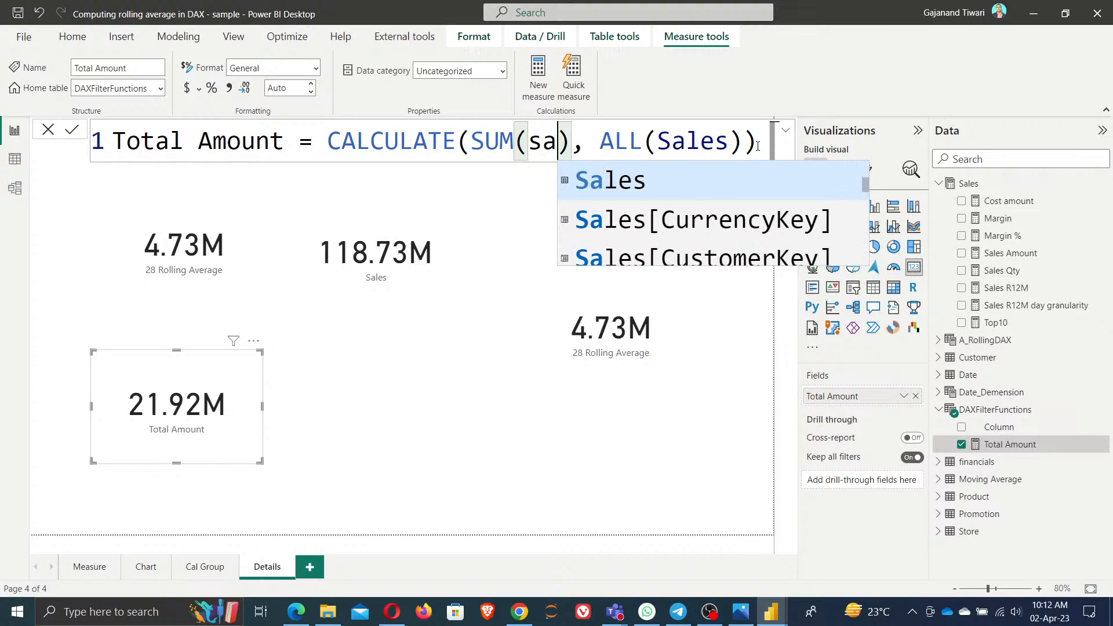
pyautogui.press('Down')
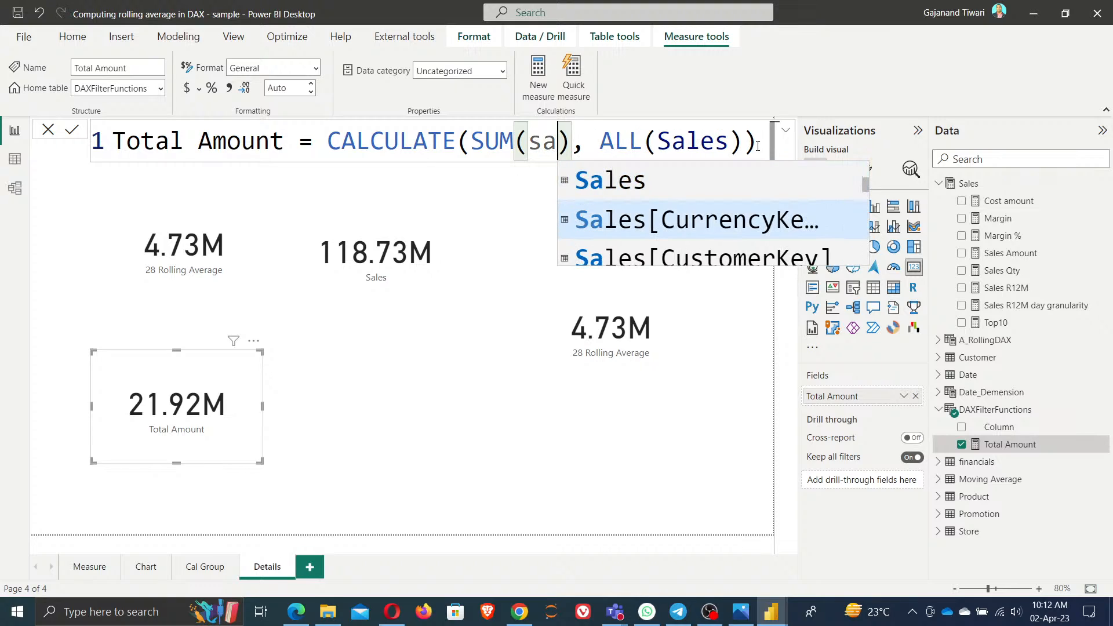
pyautogui.press('Down')
pyautogui.press('Down')
pyautogui.press('Down')
pyautogui.press('Down')
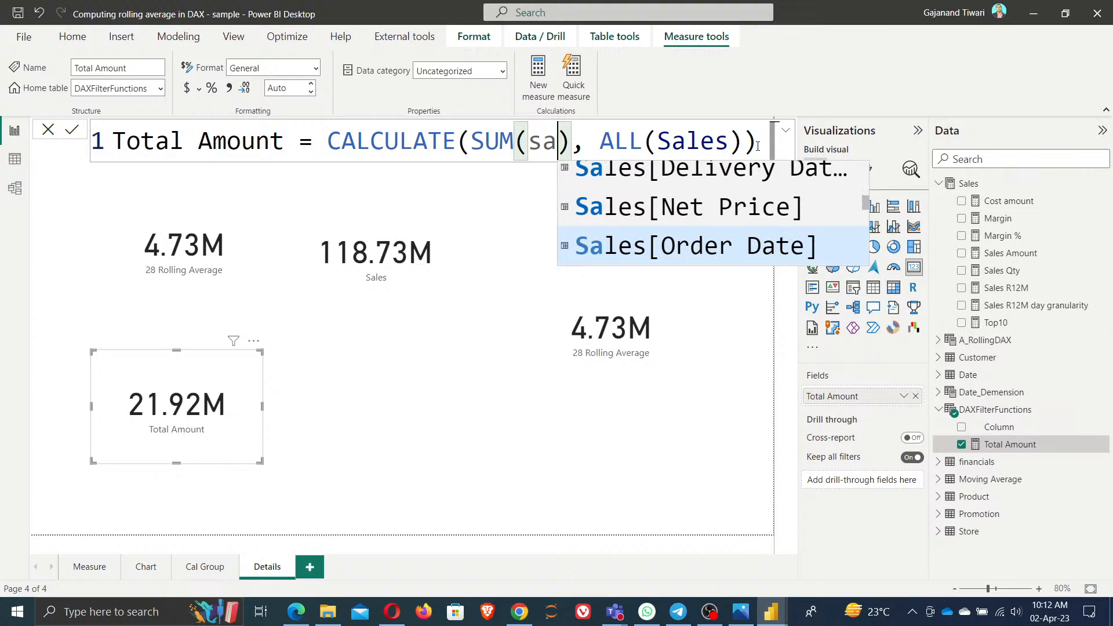
pyautogui.press('Up')
pyautogui.press('Tab')
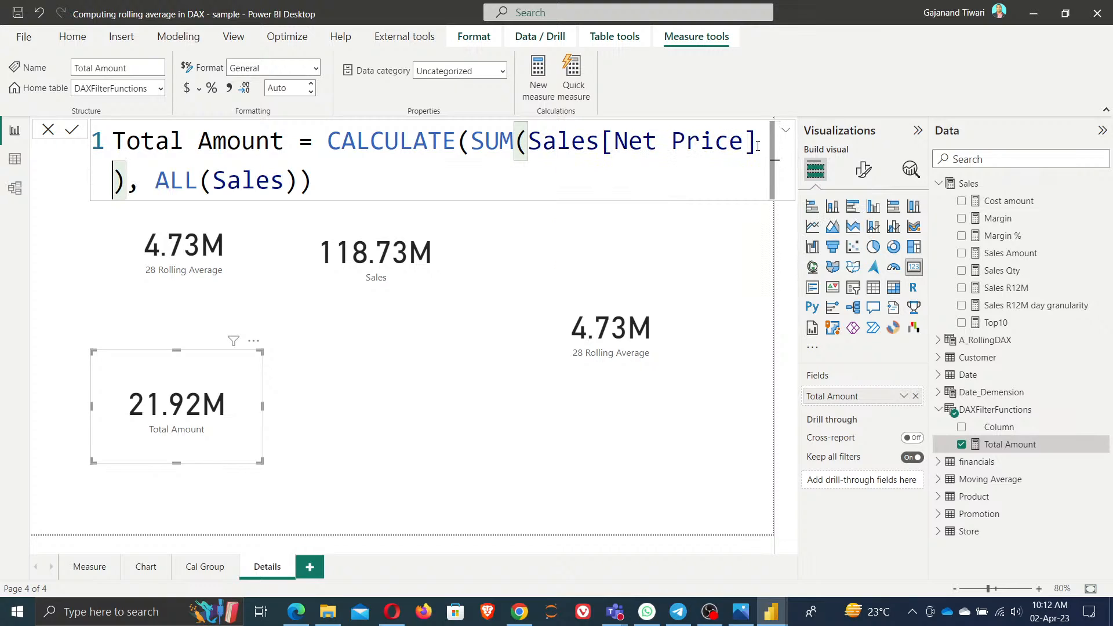
# - Unhide all hidden items in the model and commit the Total Amount formula
pyautogui.rightClick(1005, 347)
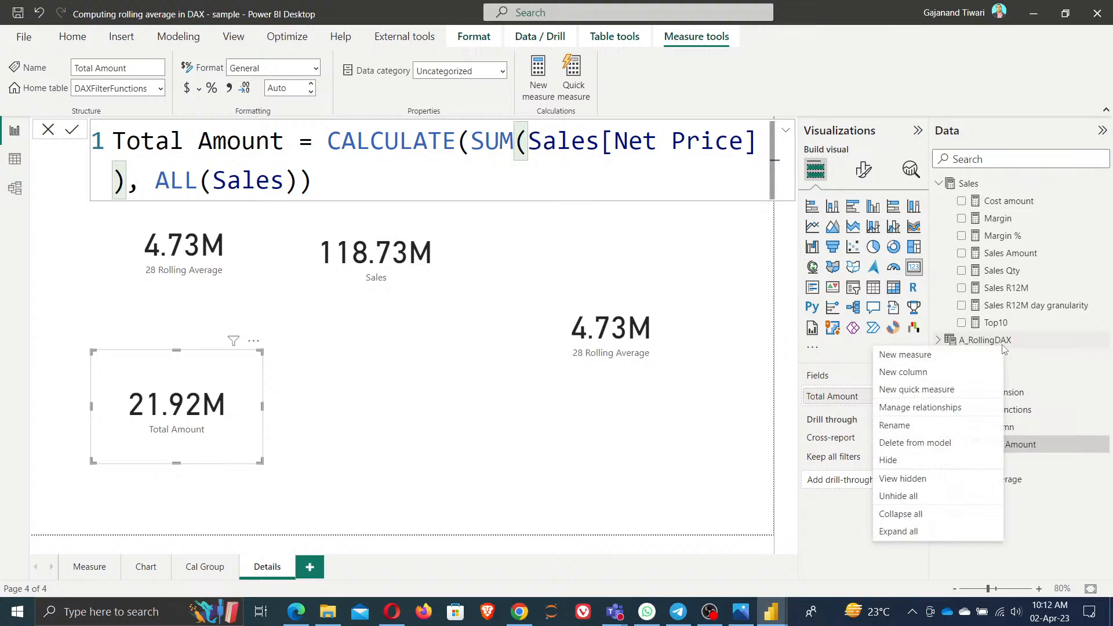
pyautogui.click(922, 497)
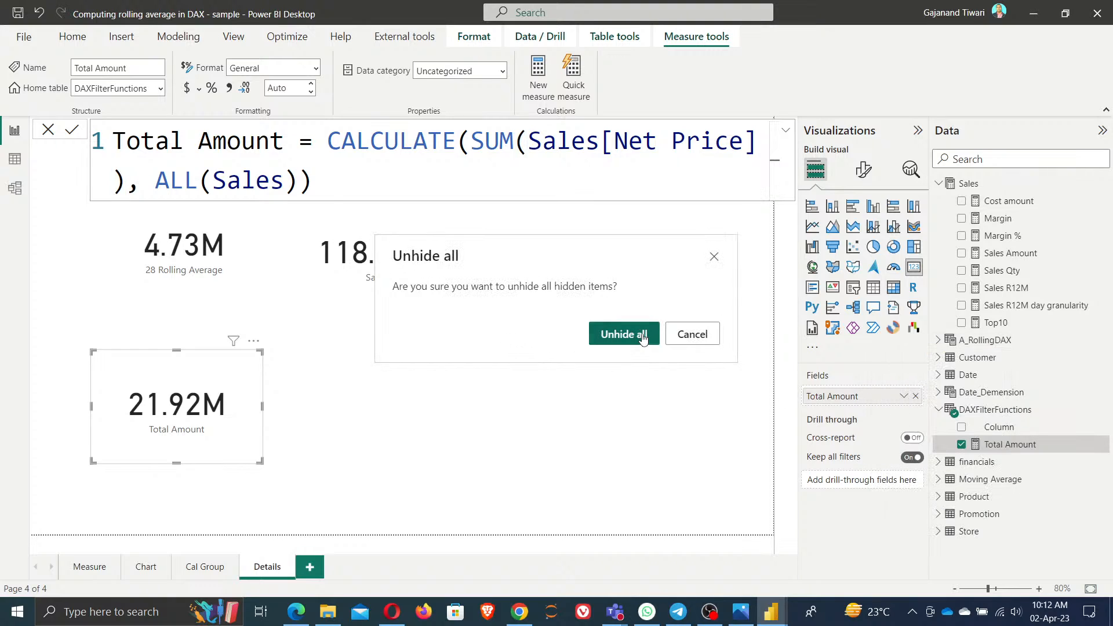
pyautogui.click(641, 335)
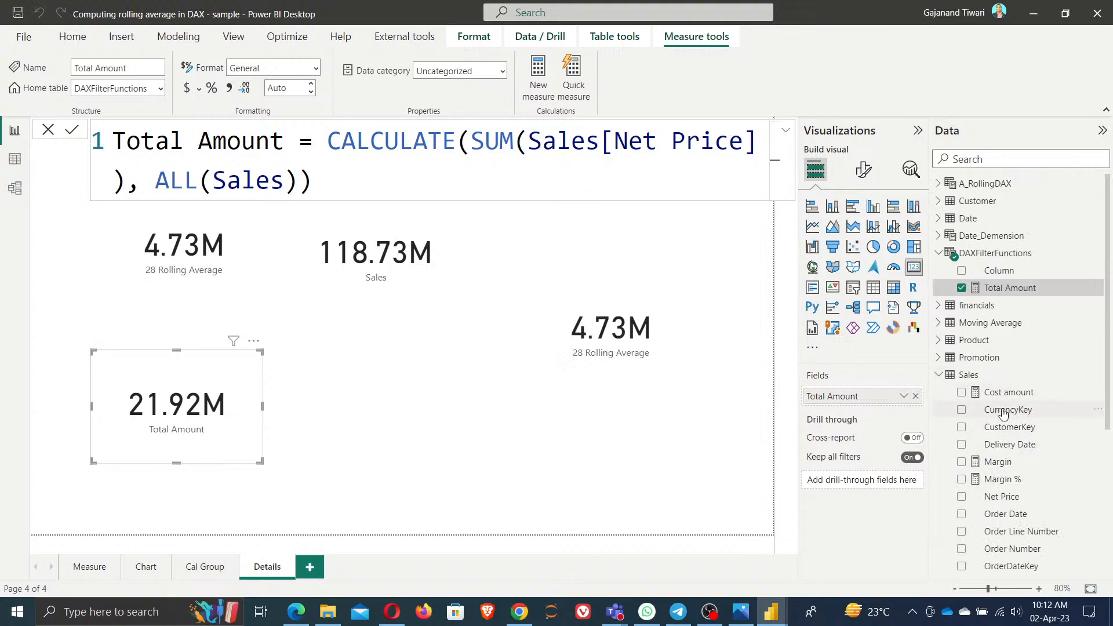
pyautogui.scroll(-3, 1024, 566)
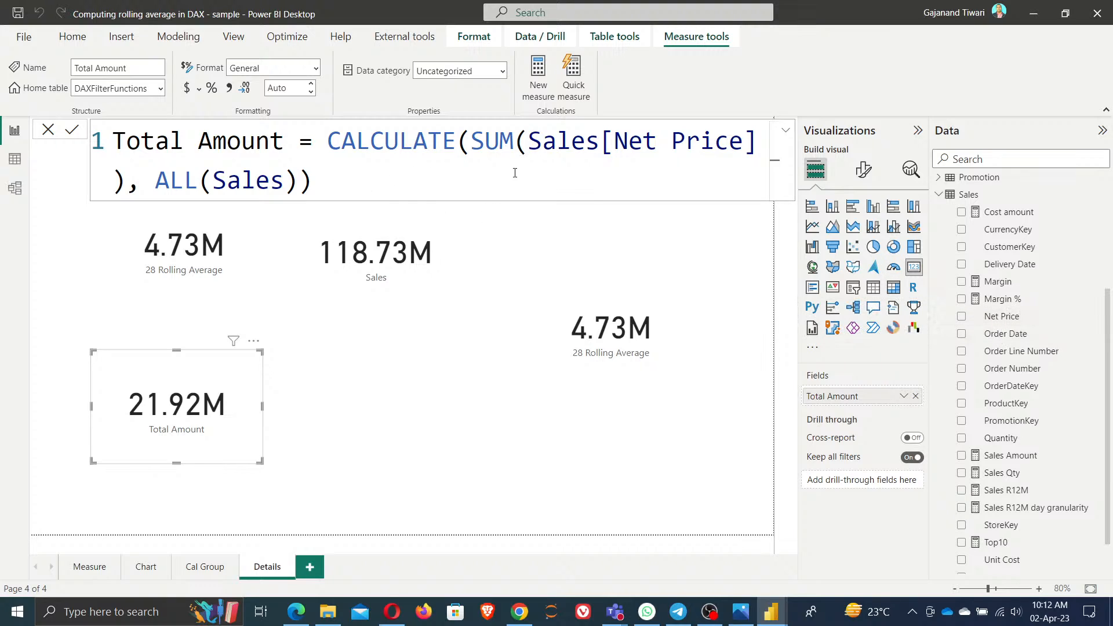
pyautogui.click(363, 179)
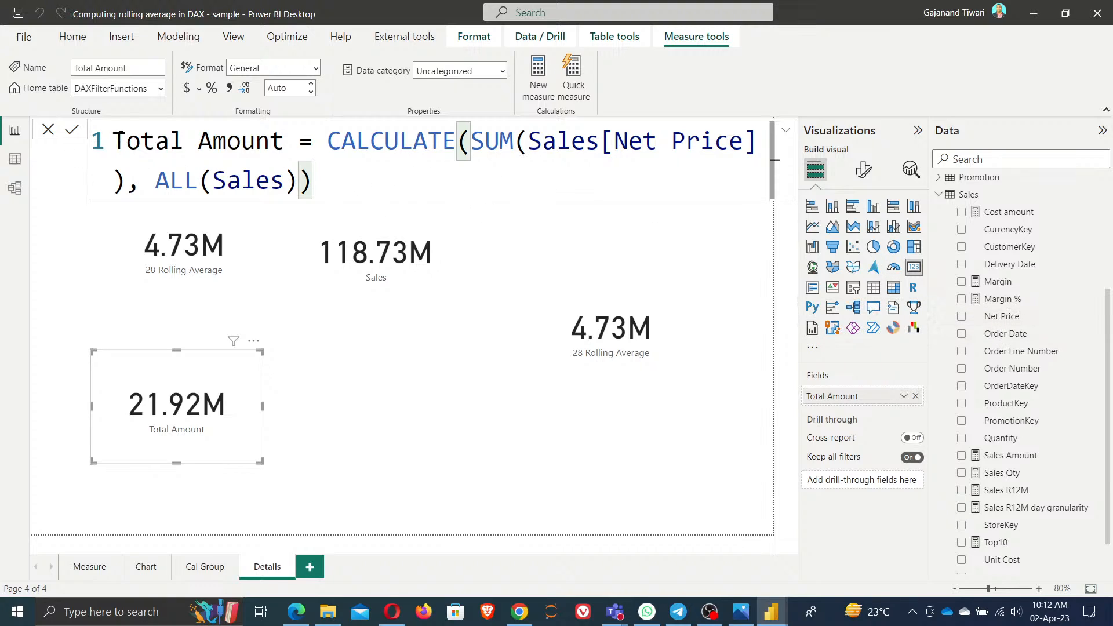
pyautogui.click(76, 132)
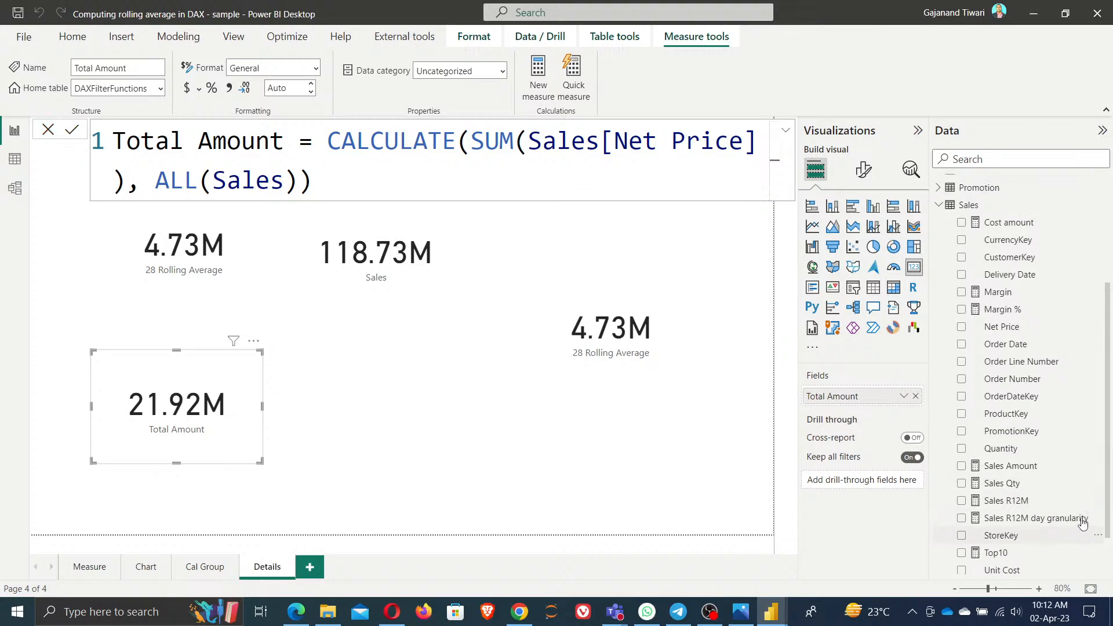
# - Add a slicer for the Sales table's Delivery Date beside the Total Amount card and set its start date to 7/11/2008
pyautogui.scroll(-3, 1073, 528)
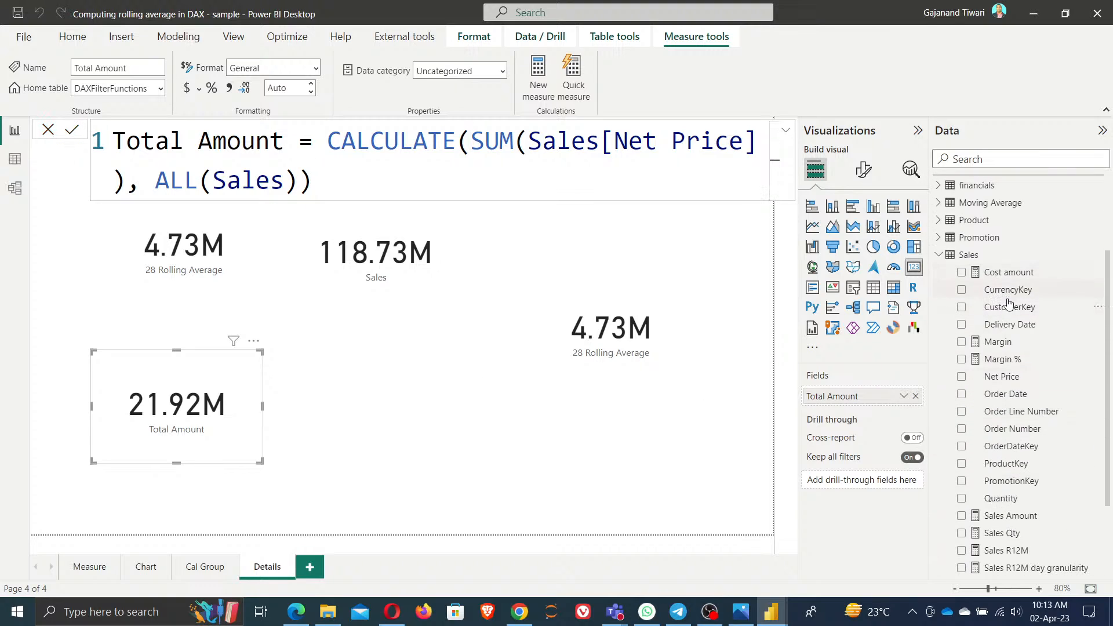
pyautogui.moveTo(1007, 326); pyautogui.dragTo(416, 425)
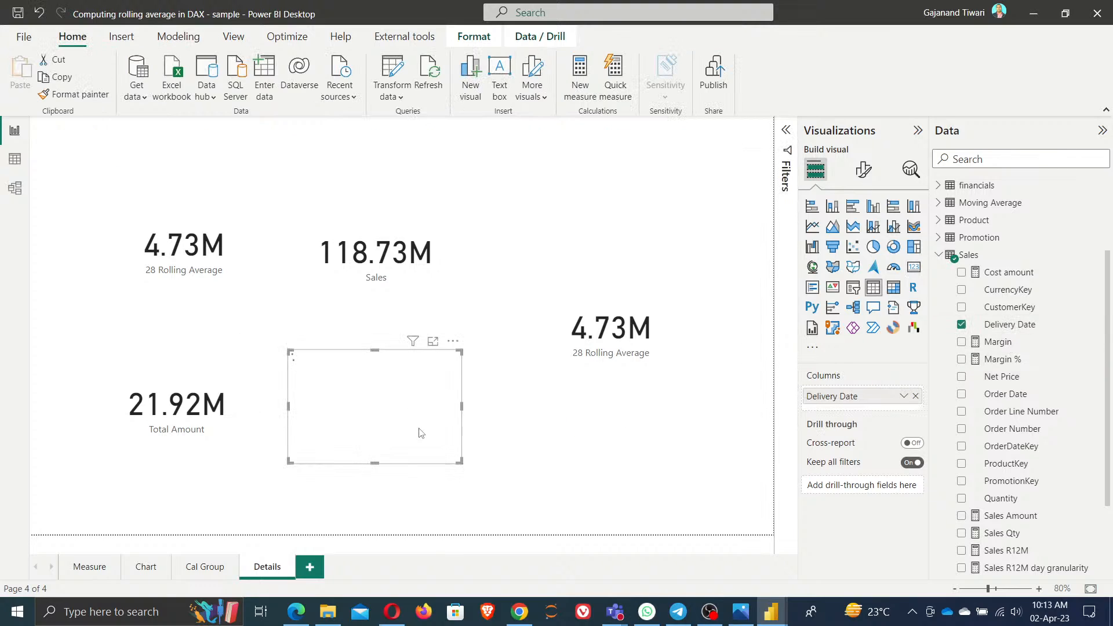
pyautogui.click(853, 287)
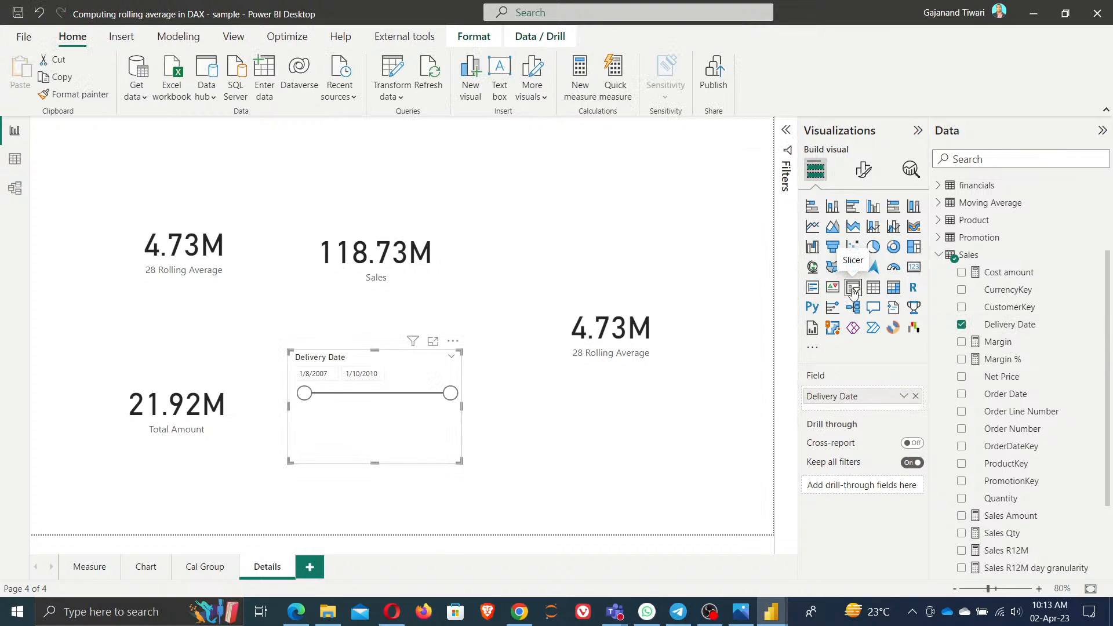
pyautogui.moveTo(308, 397); pyautogui.dragTo(402, 401)
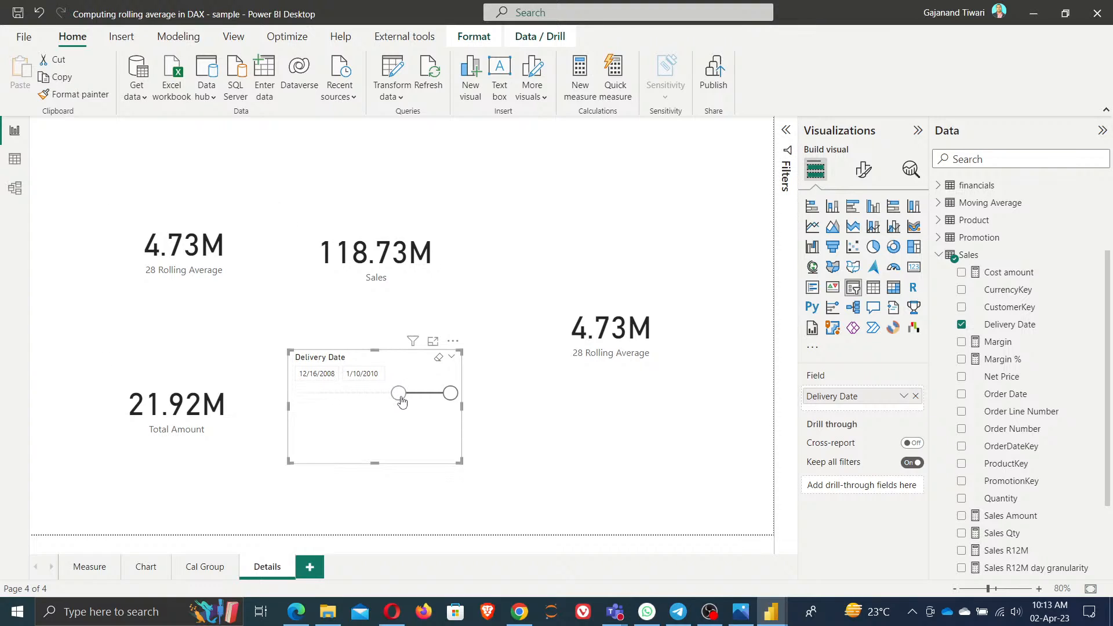
pyautogui.moveTo(402, 399); pyautogui.dragTo(325, 406)
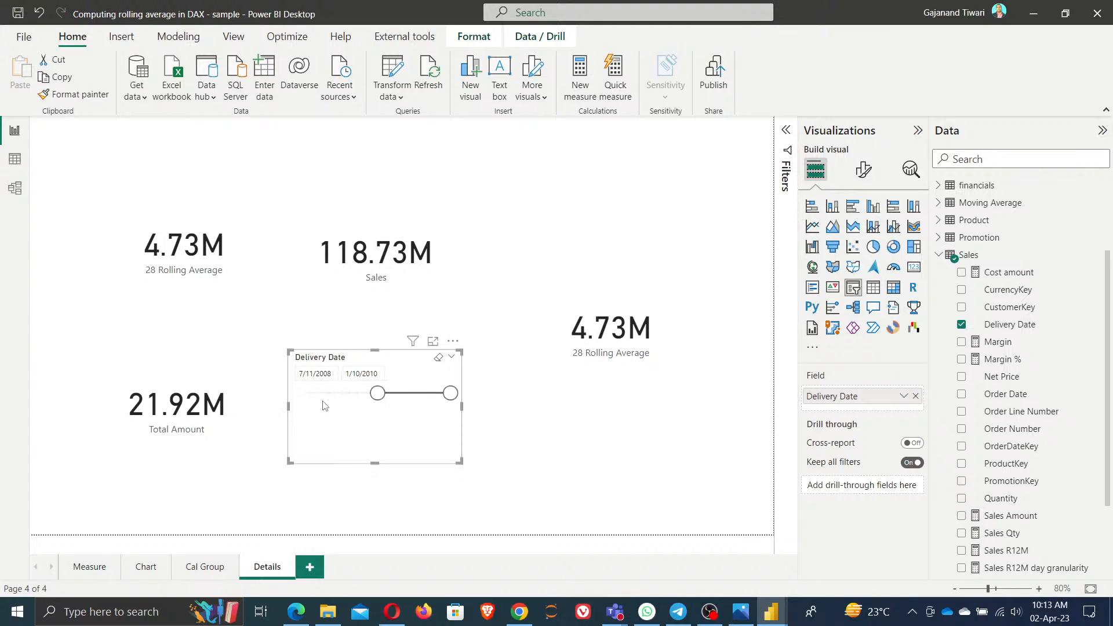
# - Close CALCULATE after the SUM in the Total Amount formula, comment out the ALL(Sales) part with dashes, and commit the measure
pyautogui.click(185, 414)
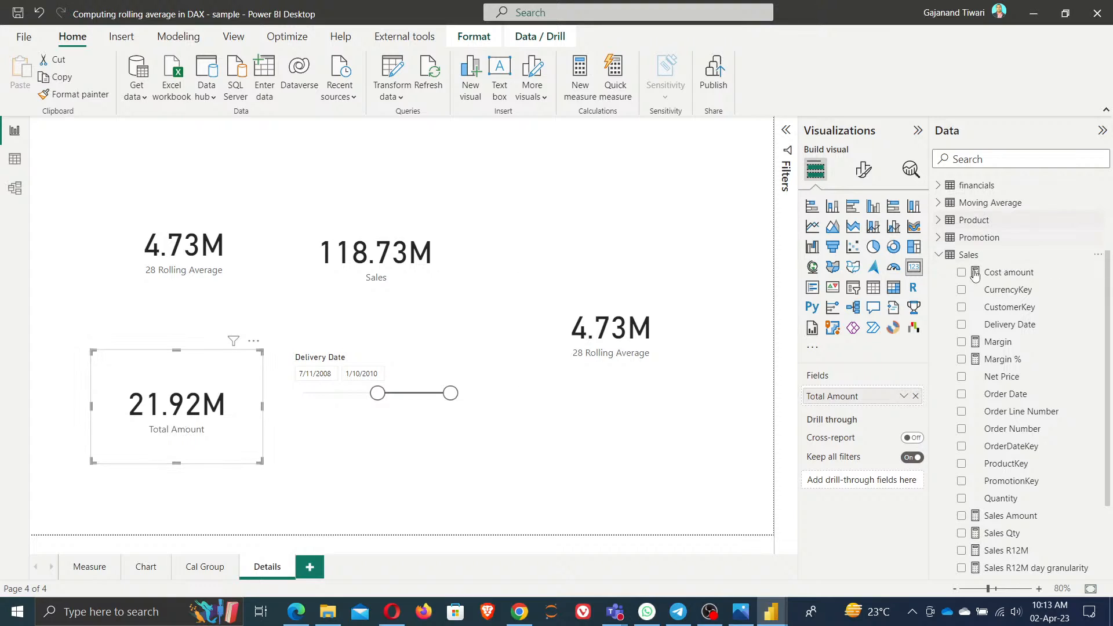
pyautogui.click(939, 255)
pyautogui.click(1014, 290)
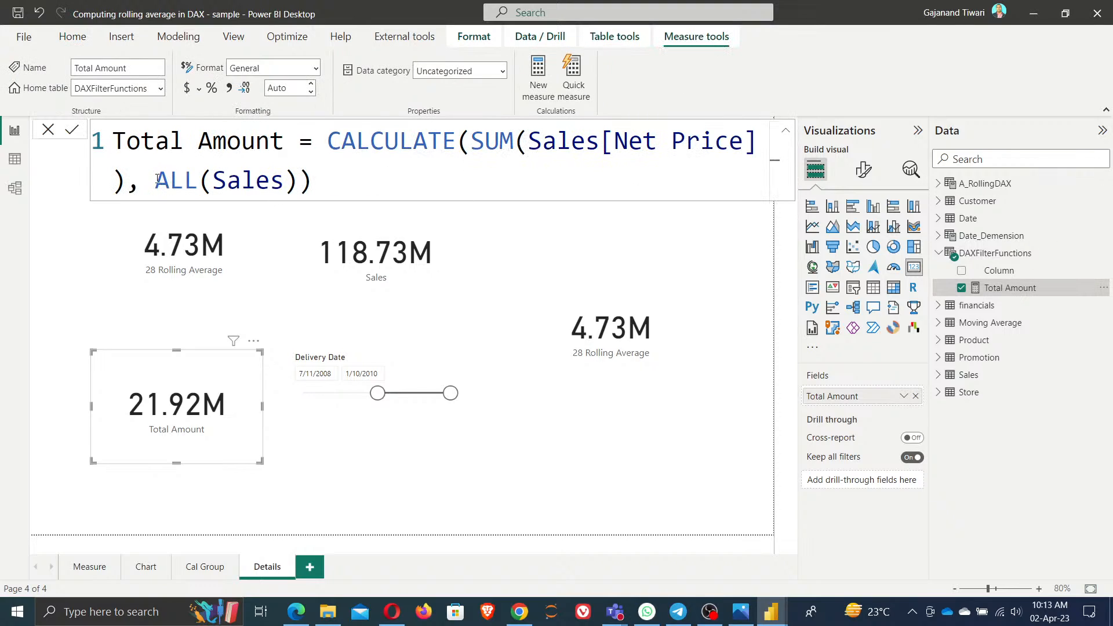
pyautogui.click(128, 182)
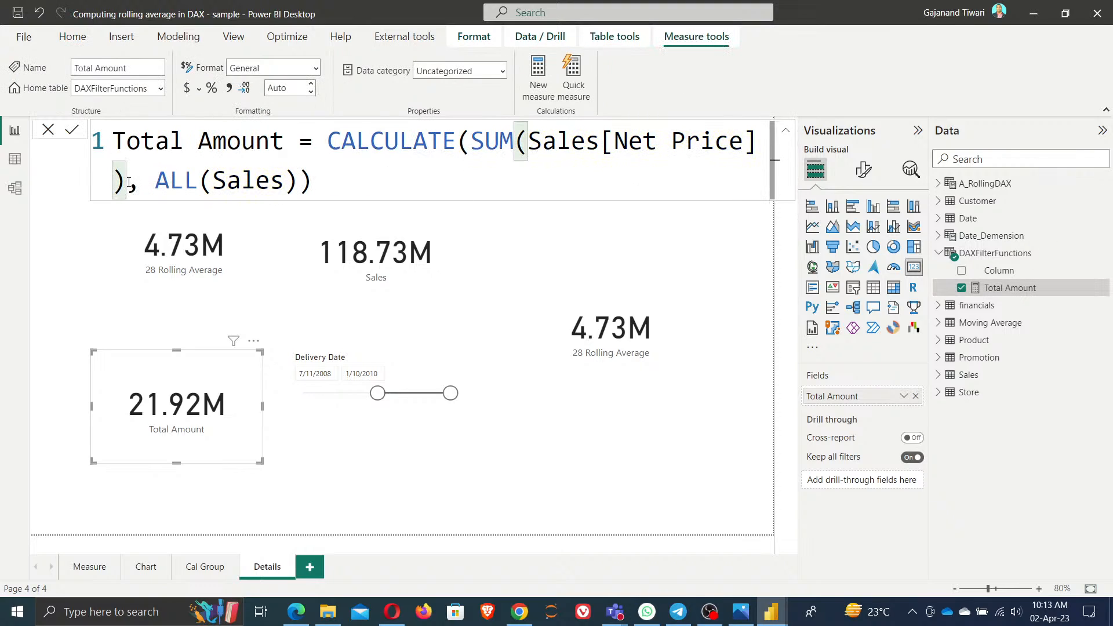
pyautogui.write('(')
pyautogui.press('BackSpace')
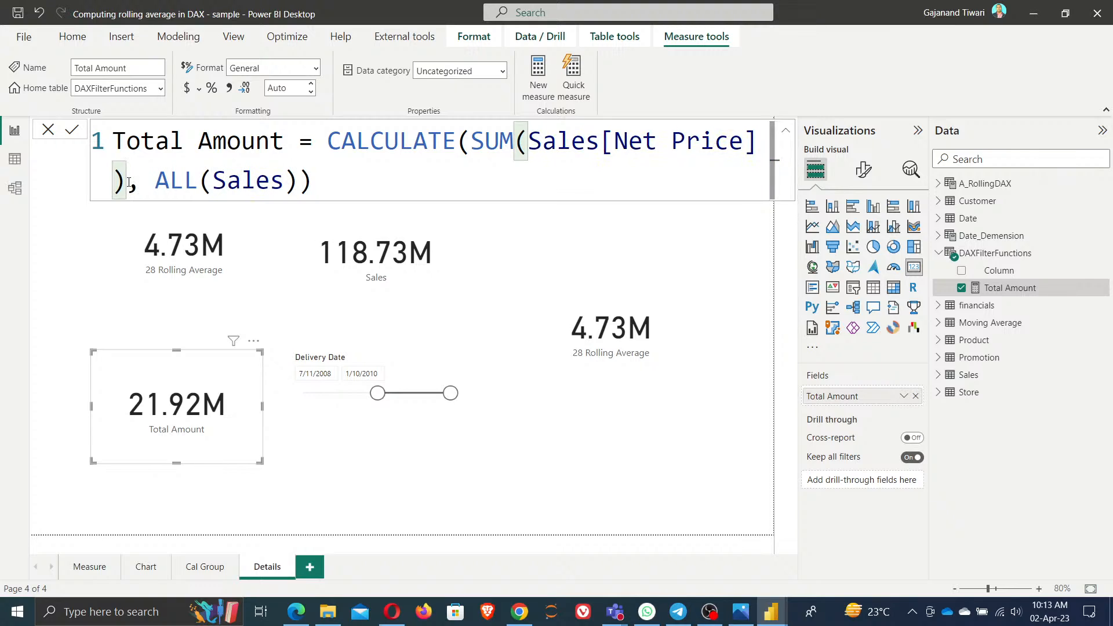
pyautogui.write('(')
pyautogui.press('BackSpace')
pyautogui.write(')')
pyautogui.write('  ---')
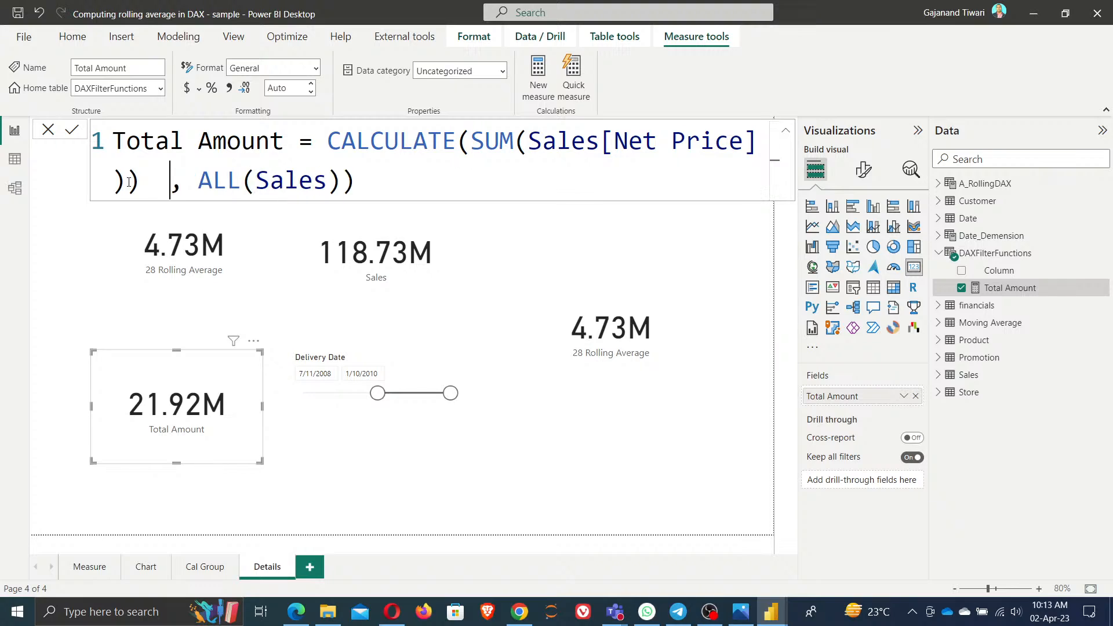
pyautogui.write('--')
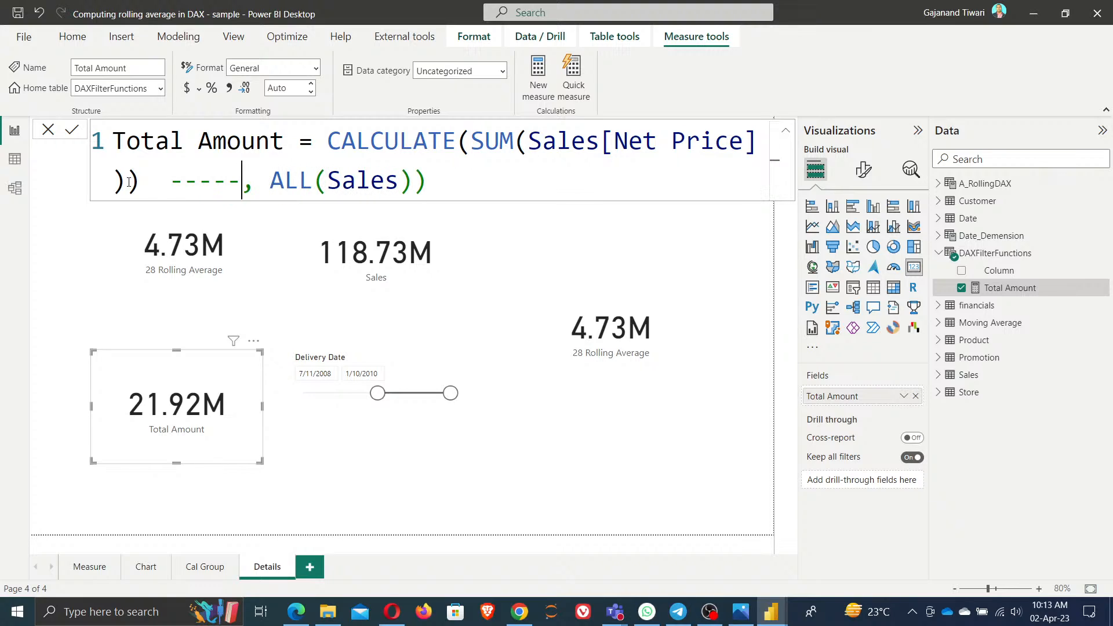
pyautogui.click(72, 135)
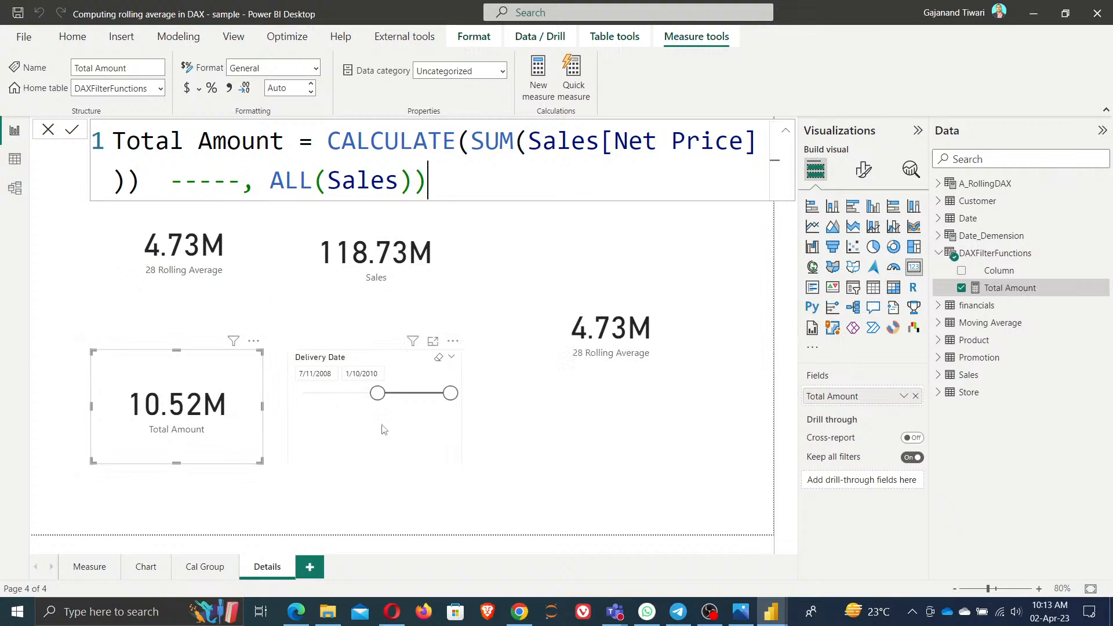
# - Set the Delivery Date slicer's start date to 3/15/2007
pyautogui.click(357, 402)
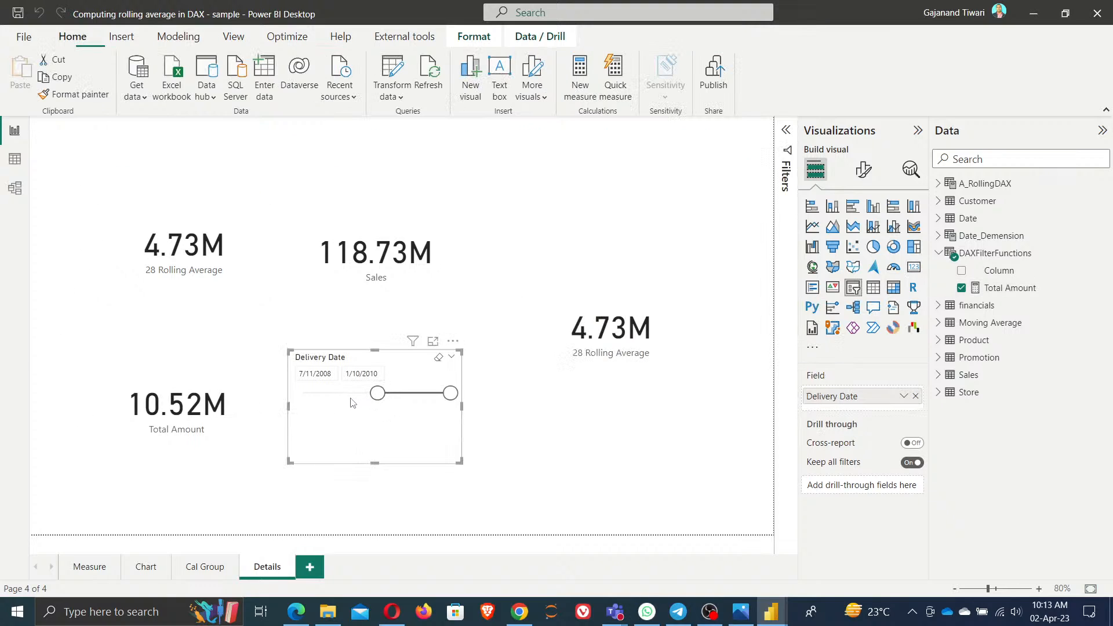
pyautogui.moveTo(380, 396); pyautogui.dragTo(313, 409)
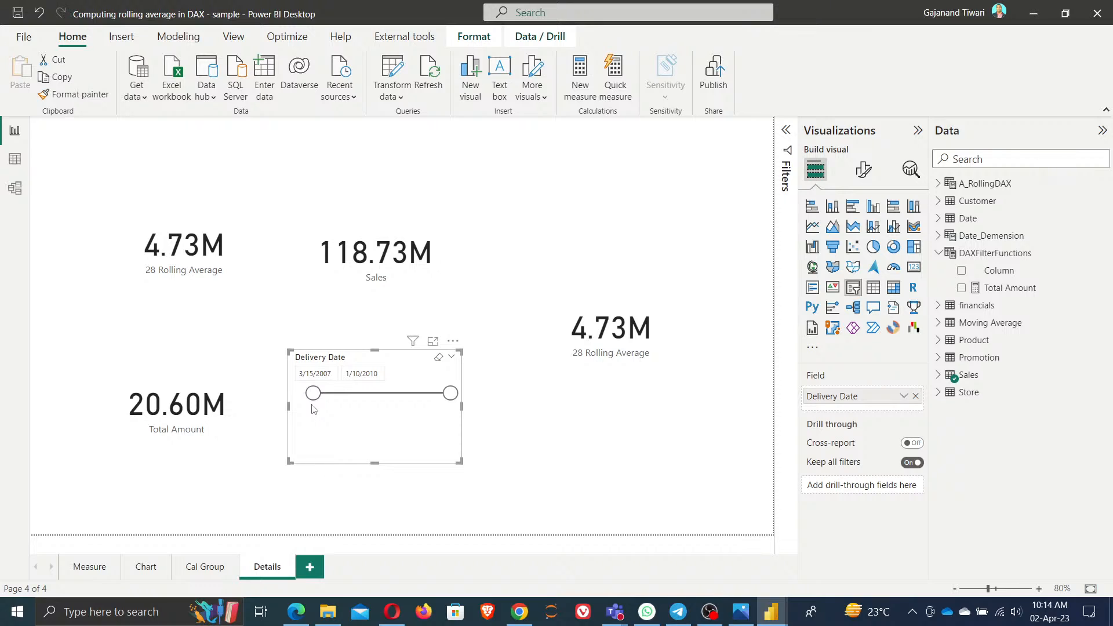
# - Switch to the browser's DAX filter functions page and read the descriptions of ALLCROSSFILTERED, ALLEXCEPT and ALLSELECTED
pyautogui.click(296, 612)
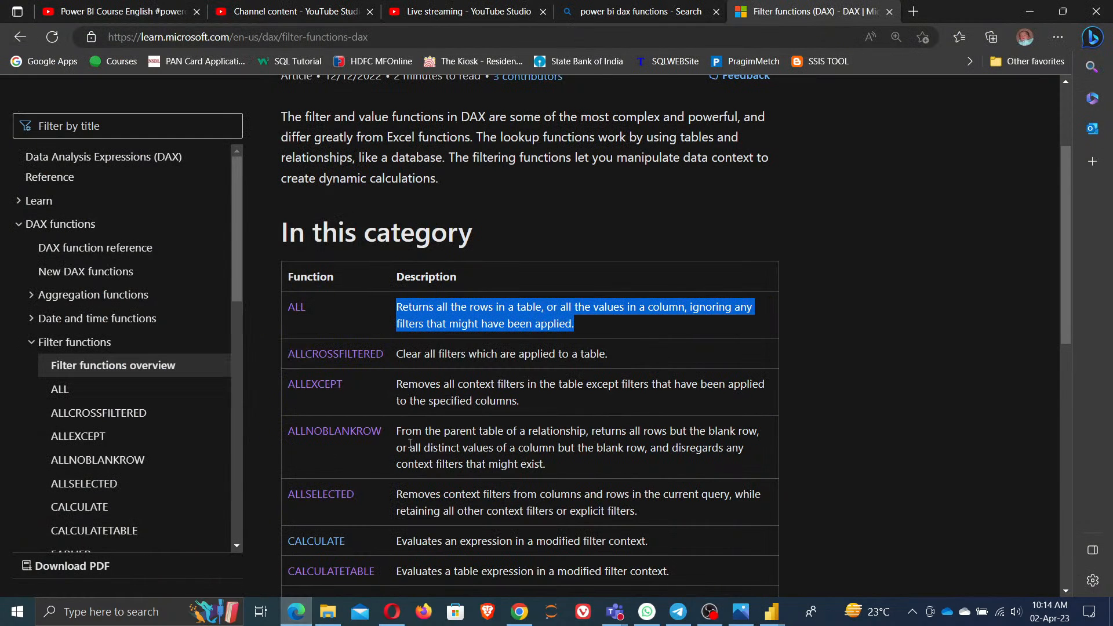
pyautogui.click(608, 325)
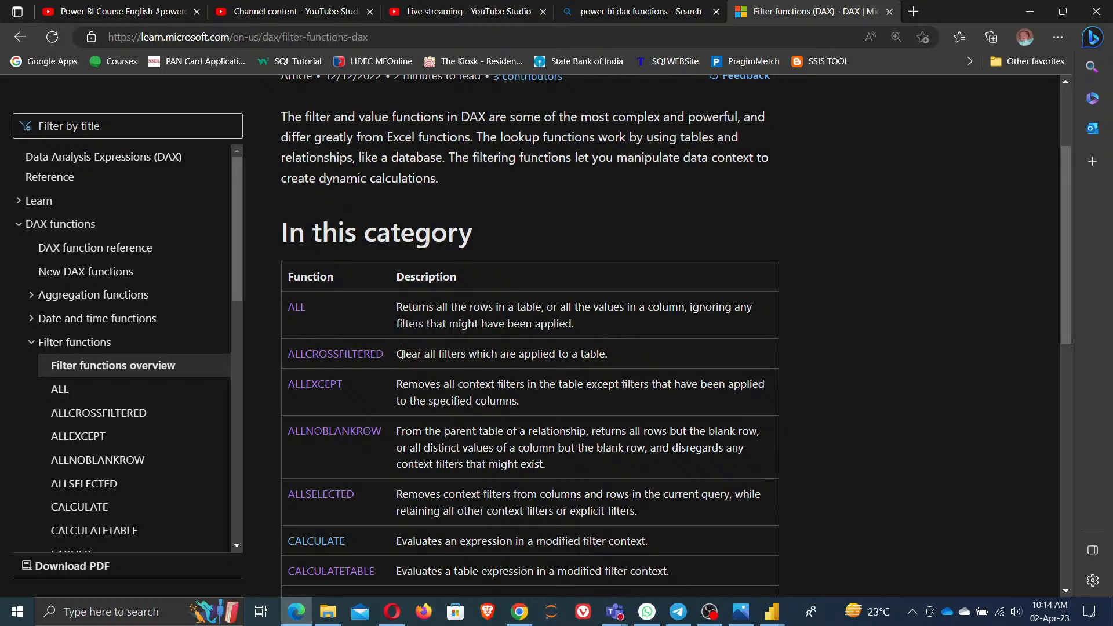
pyautogui.moveTo(402, 354); pyautogui.dragTo(633, 366)
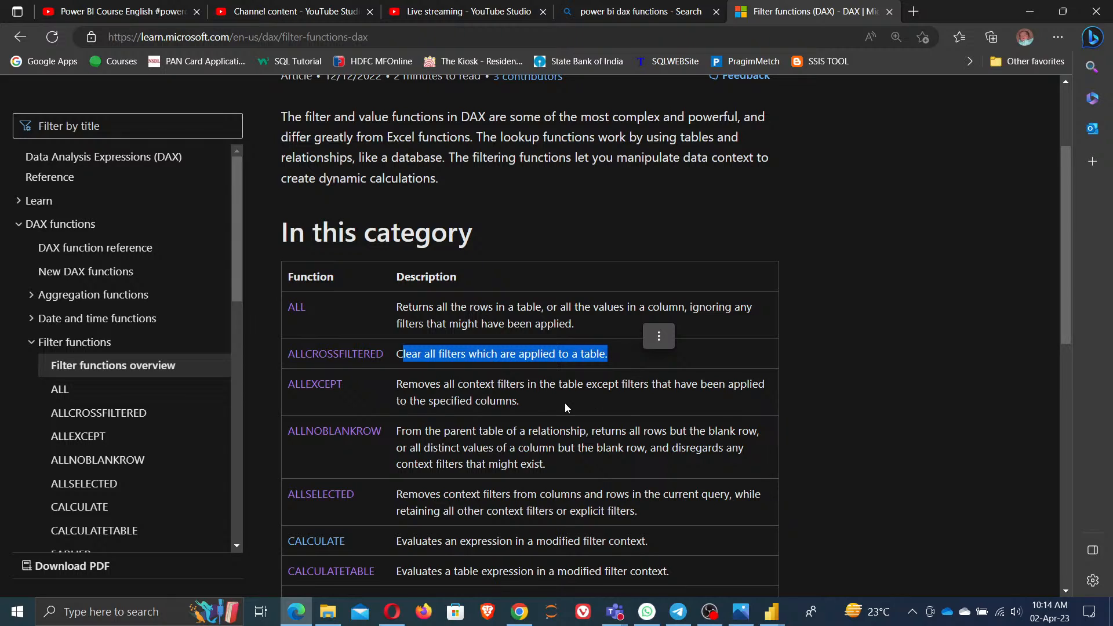
pyautogui.click(405, 392)
pyautogui.moveTo(399, 385); pyautogui.dragTo(693, 413)
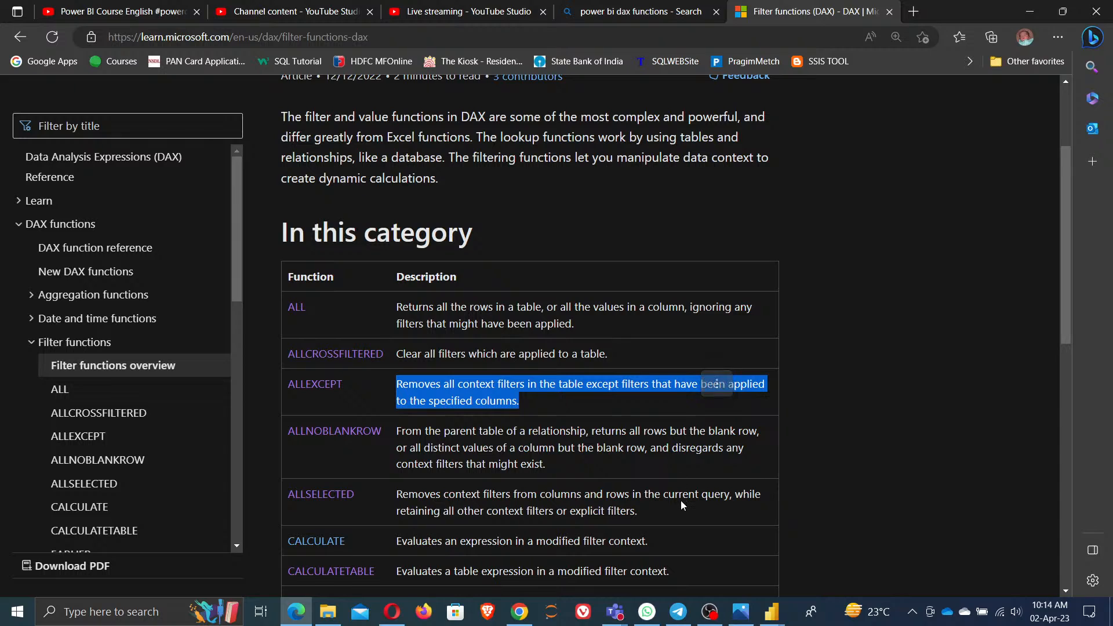
pyautogui.scroll(-3, 681, 499)
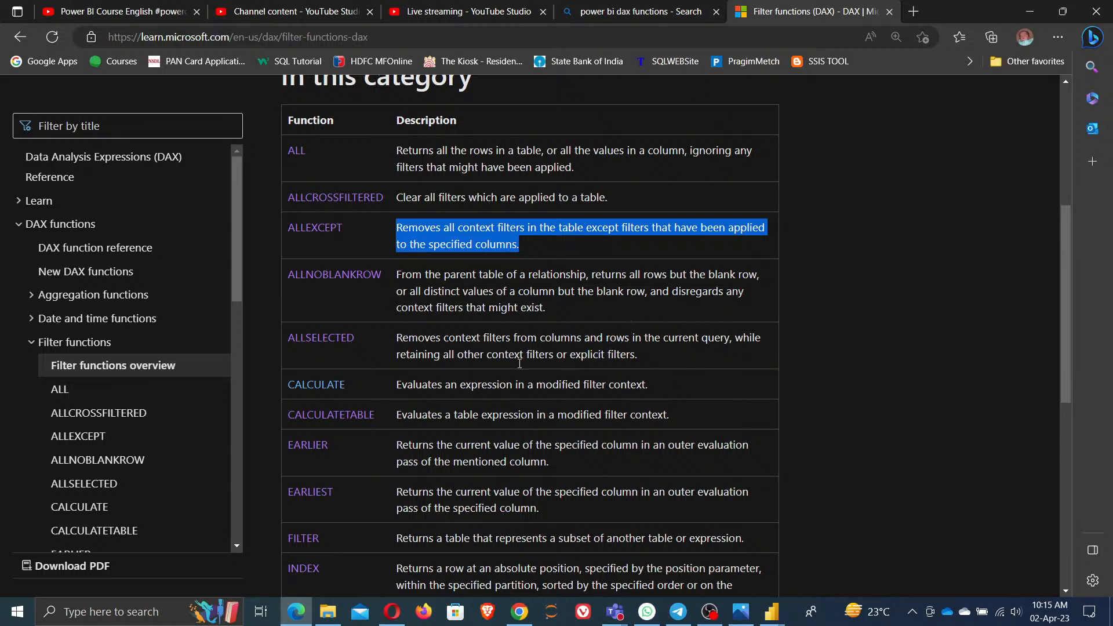
pyautogui.moveTo(397, 342); pyautogui.dragTo(665, 362)
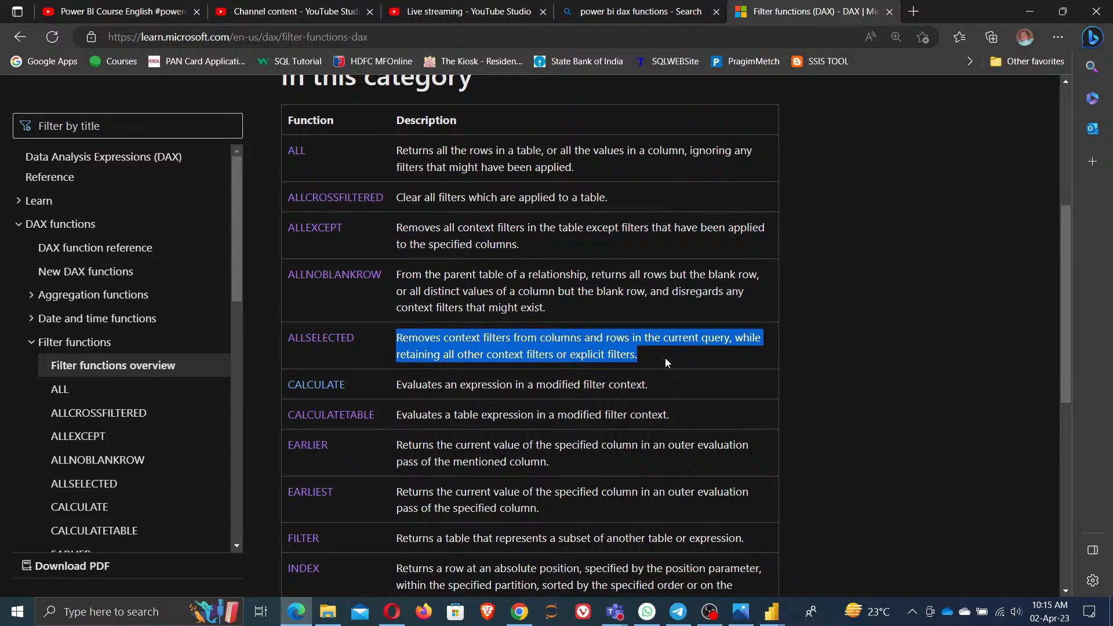
pyautogui.click(574, 376)
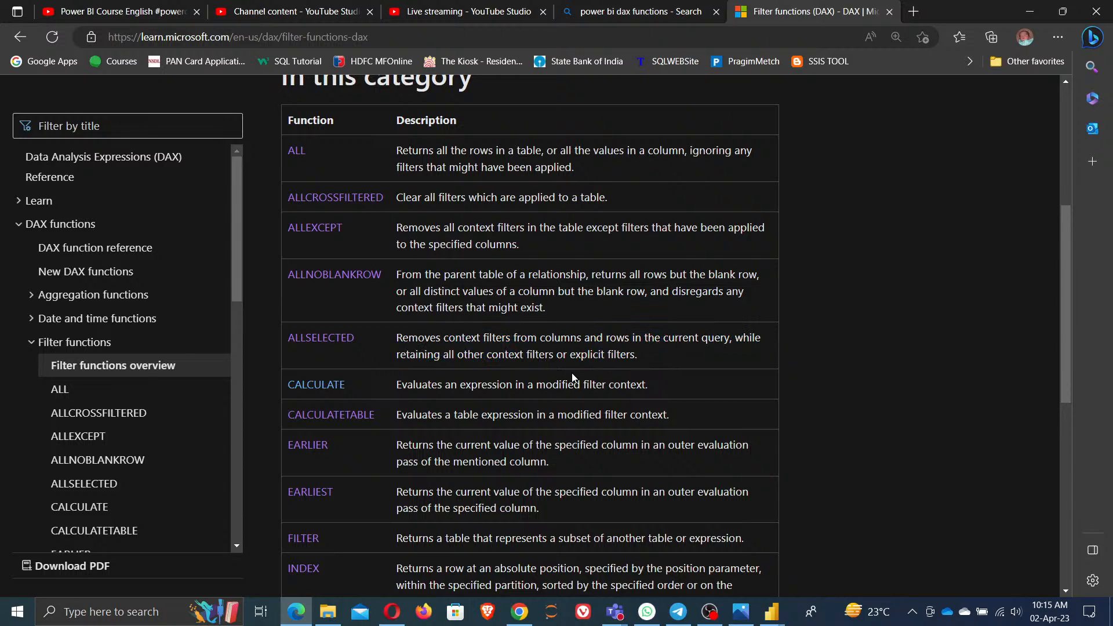
# - Switch back to Power BI Desktop and start a new measure named Commulative sales in the DAXFilterFunctions table
pyautogui.hotkey('alt', 'Tab')
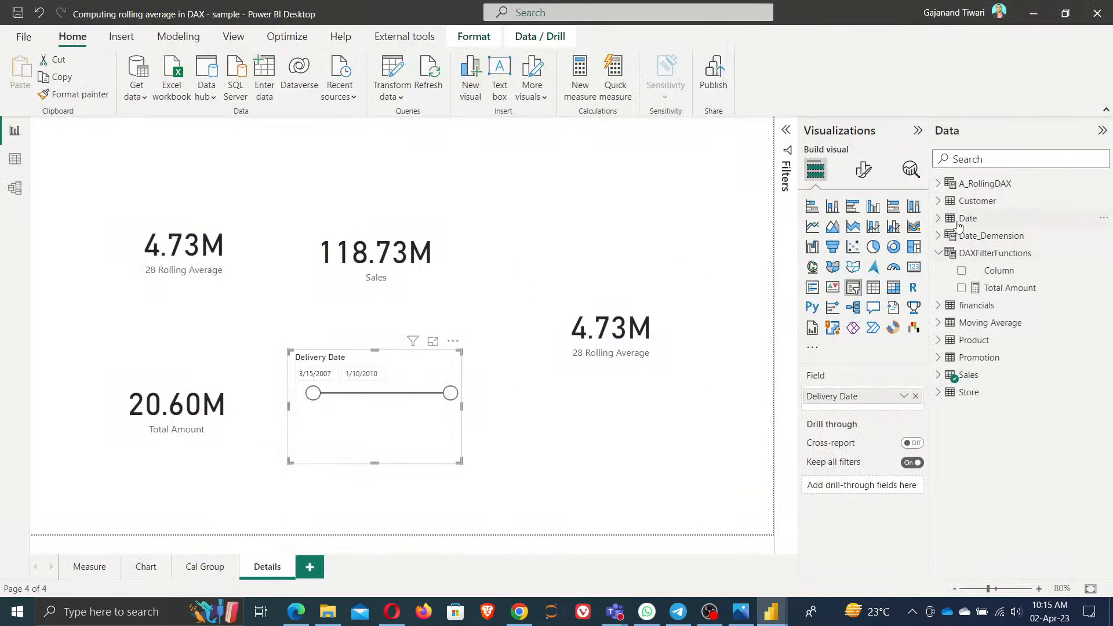
pyautogui.rightClick(987, 266)
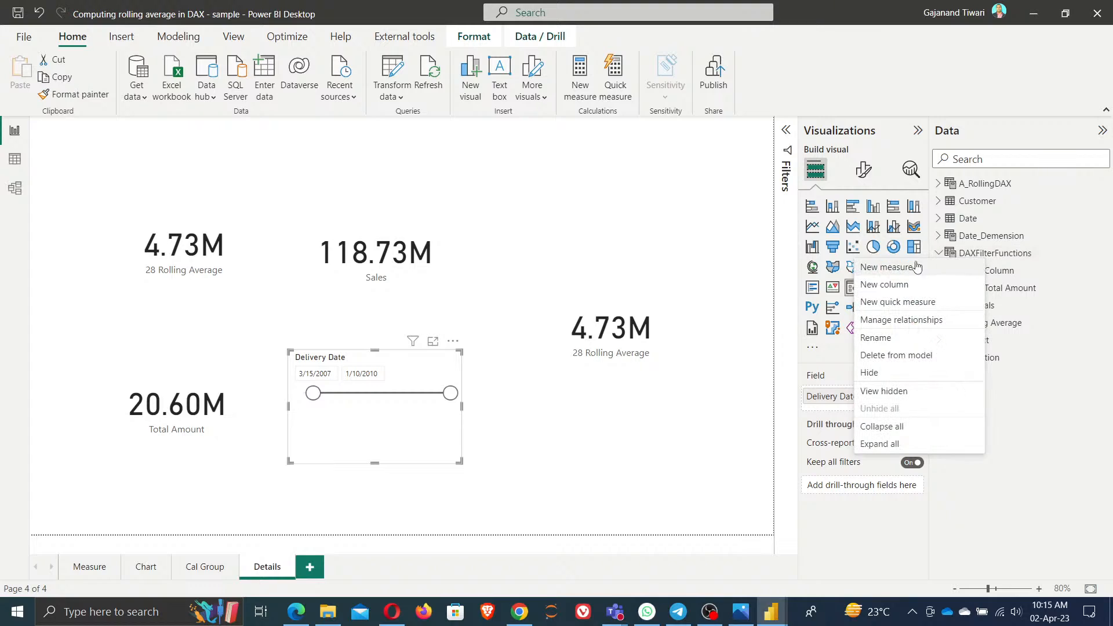
pyautogui.click(895, 272)
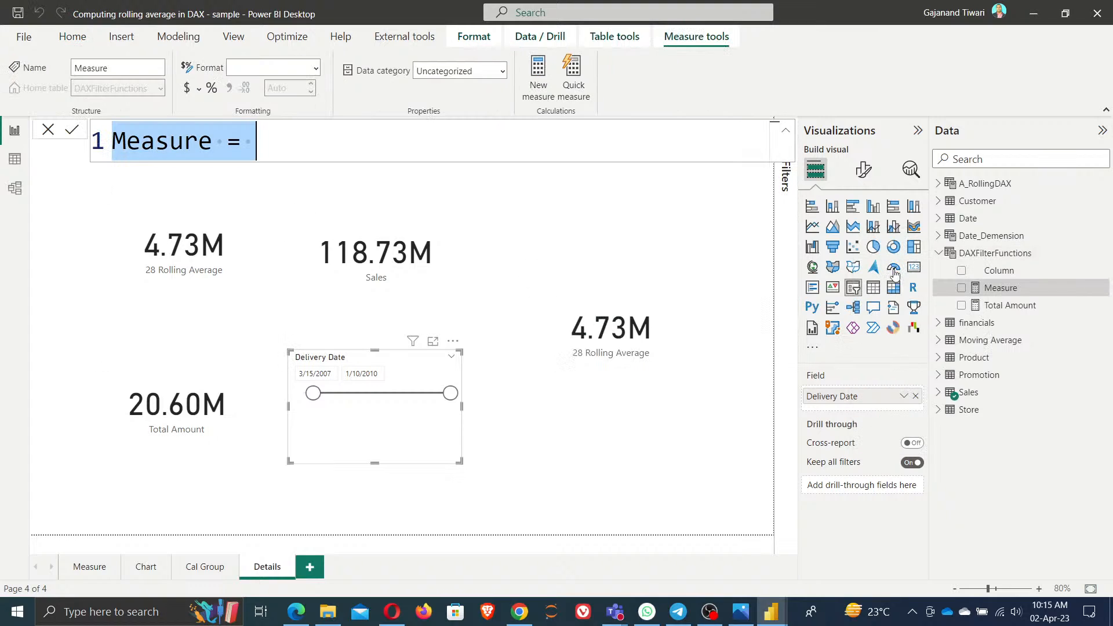
pyautogui.write('Co')
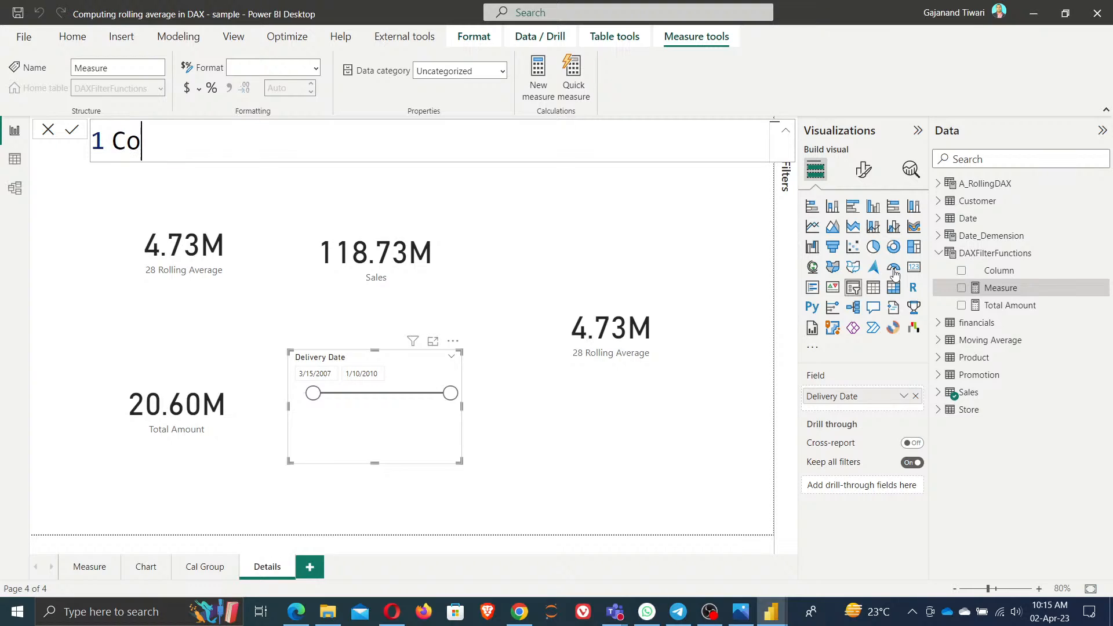
pyautogui.write('mmulative sa')
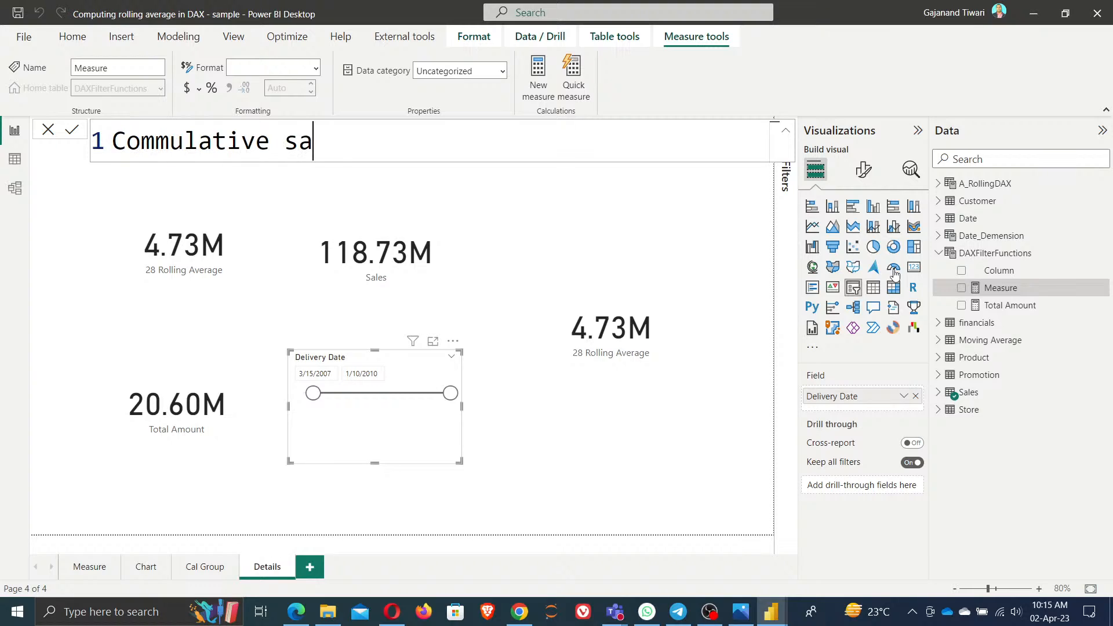
pyautogui.write('les = c')
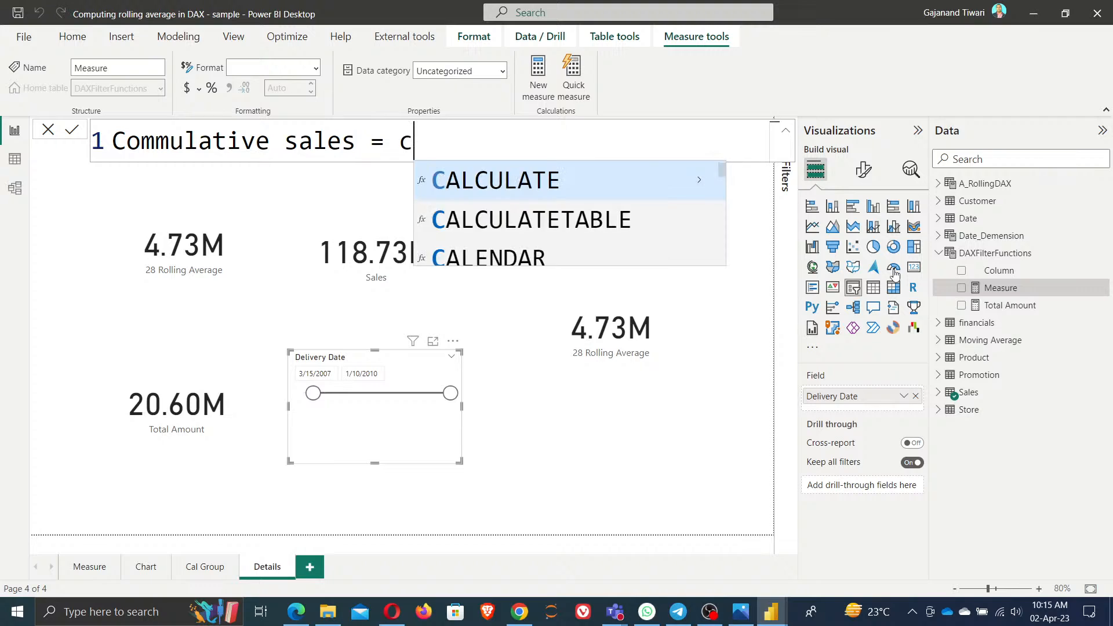
# - Begin the measure's formula with CALCULATE and SUM(Sales[Net Price]) as its expression
pyautogui.press('Tab')
pyautogui.write('sum')
pyautogui.press('Tab')
pyautogui.write('sal')
pyautogui.press('Down')
pyautogui.press('Down')
pyautogui.press('Down')
pyautogui.press('Down')
pyautogui.press('Down')
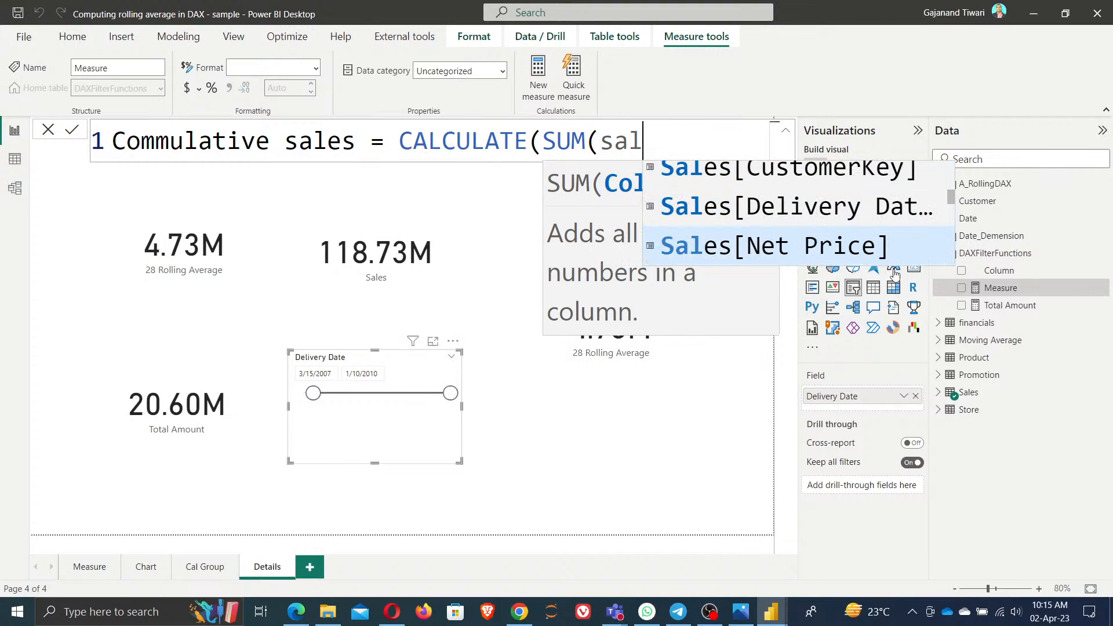
pyautogui.press('Up')
pyautogui.press('Tab')
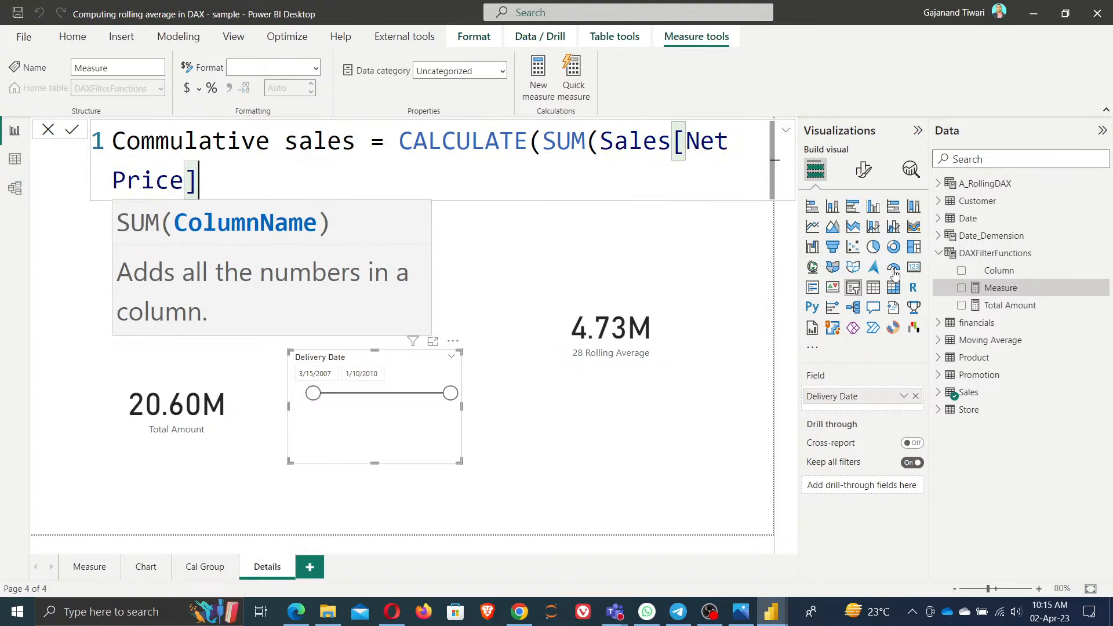
pyautogui.write('),')
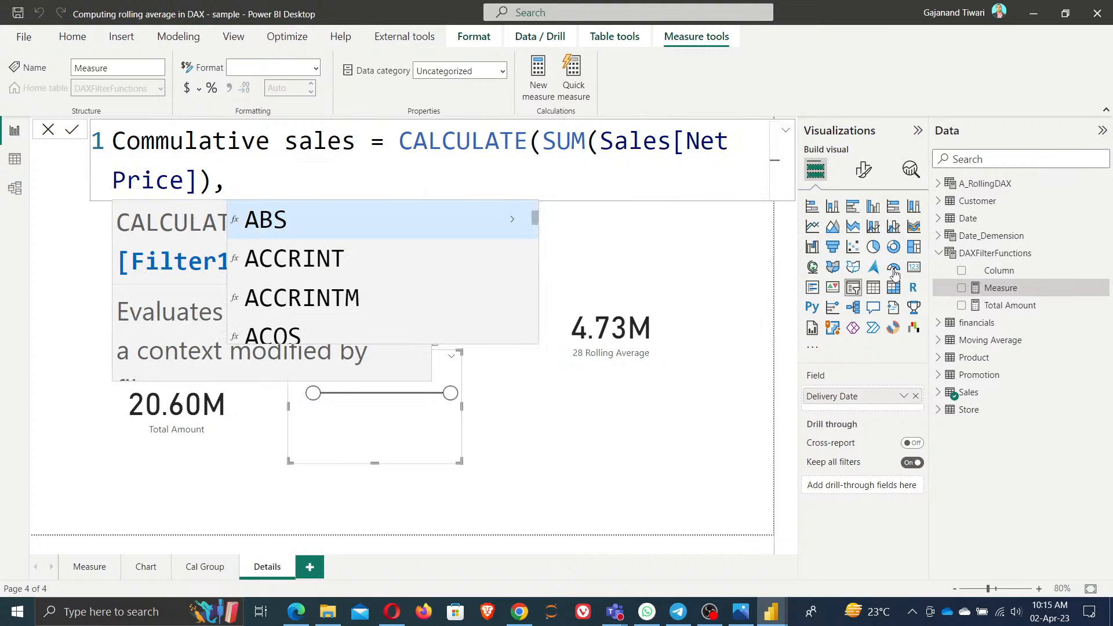
# - Add a FILTER function as CALCULATE's filter argument and open ALLSELECTED as its table
pyautogui.write(' fil')
pyautogui.press('Tab')
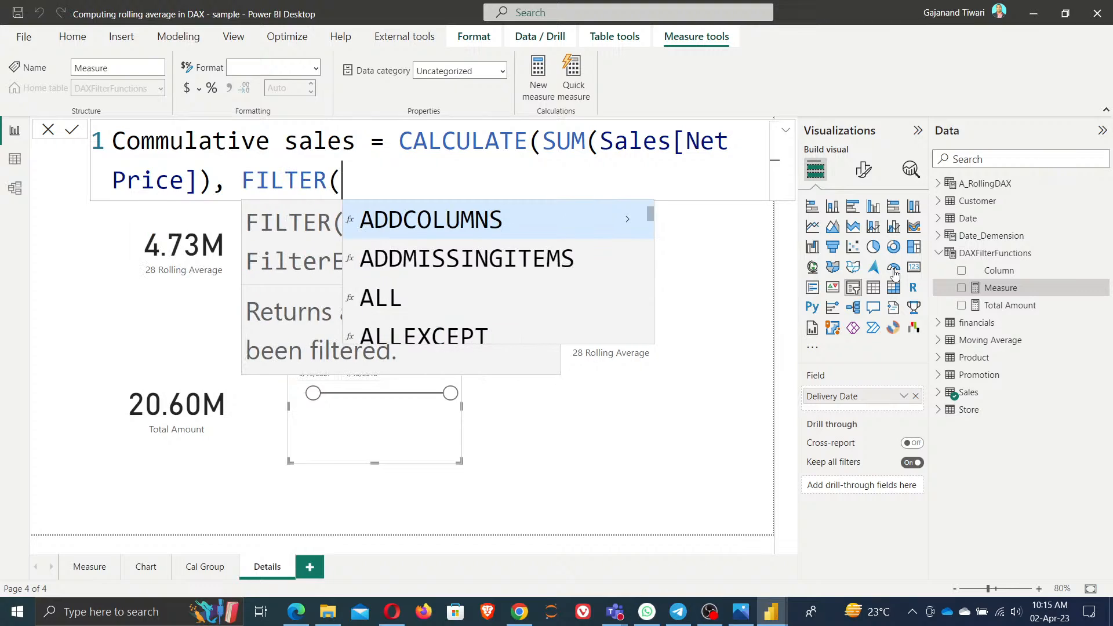
pyautogui.write('all')
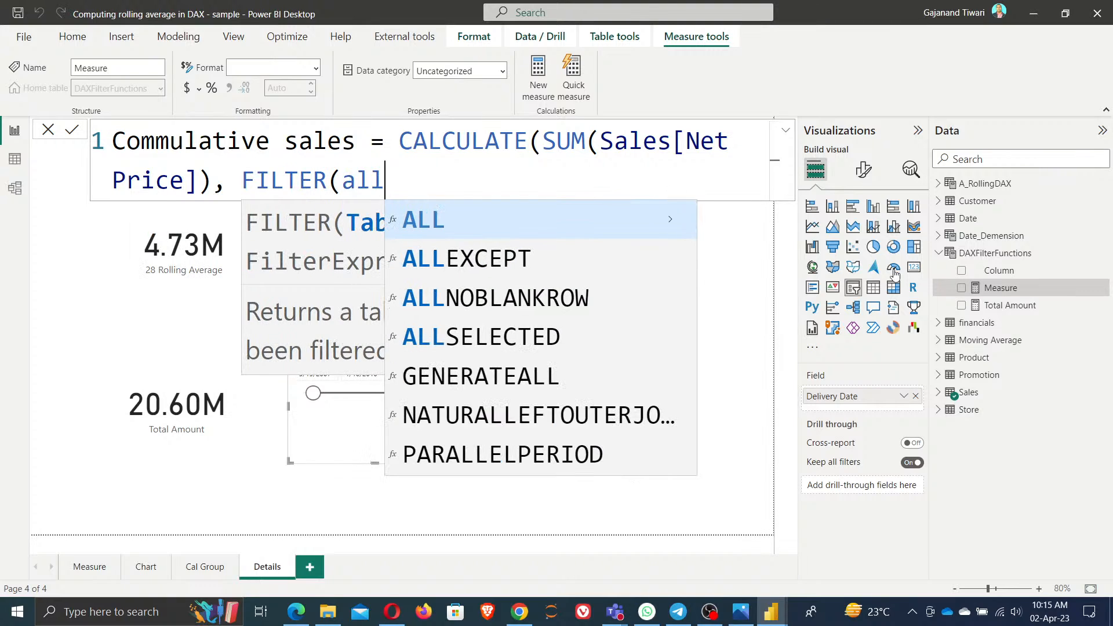
pyautogui.press('Down')
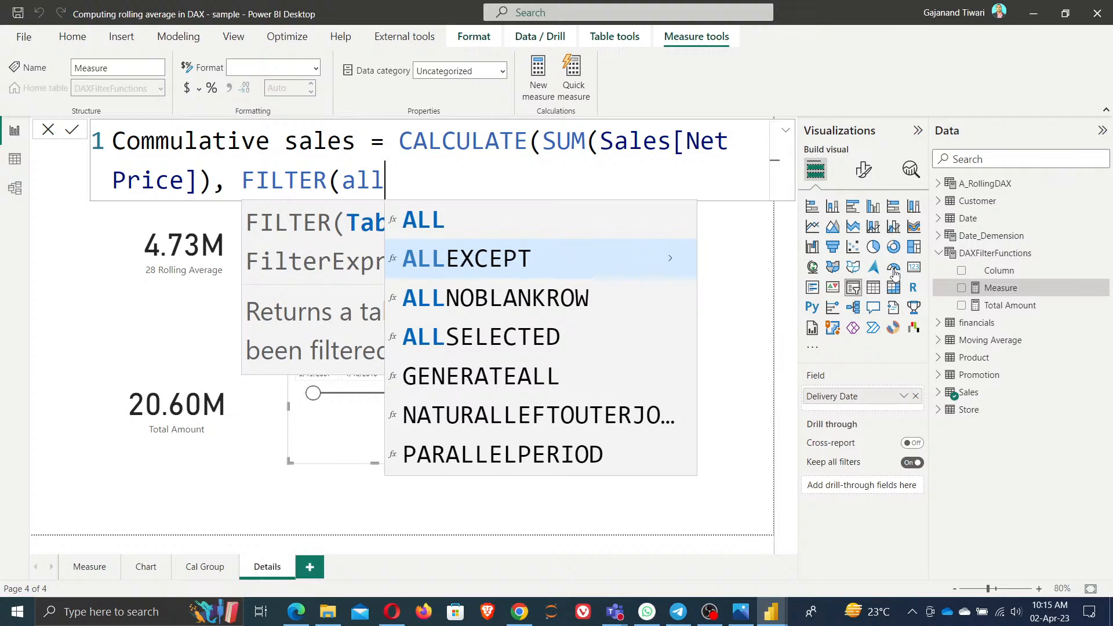
pyautogui.press('Down')
pyautogui.press('Down')
pyautogui.press('Tab')
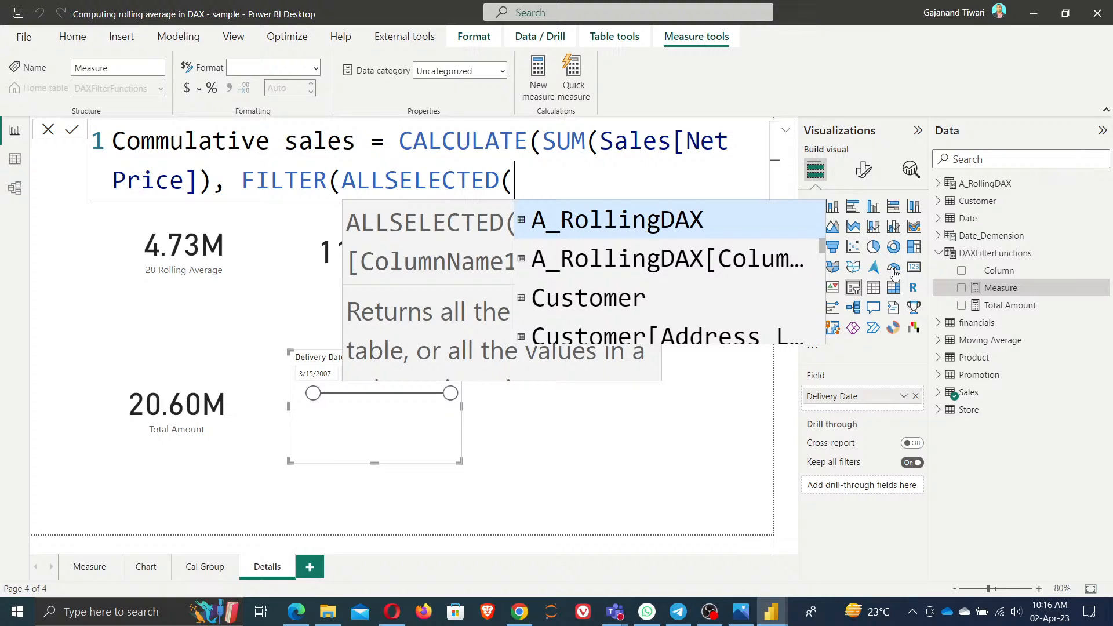
pyautogui.write('date')
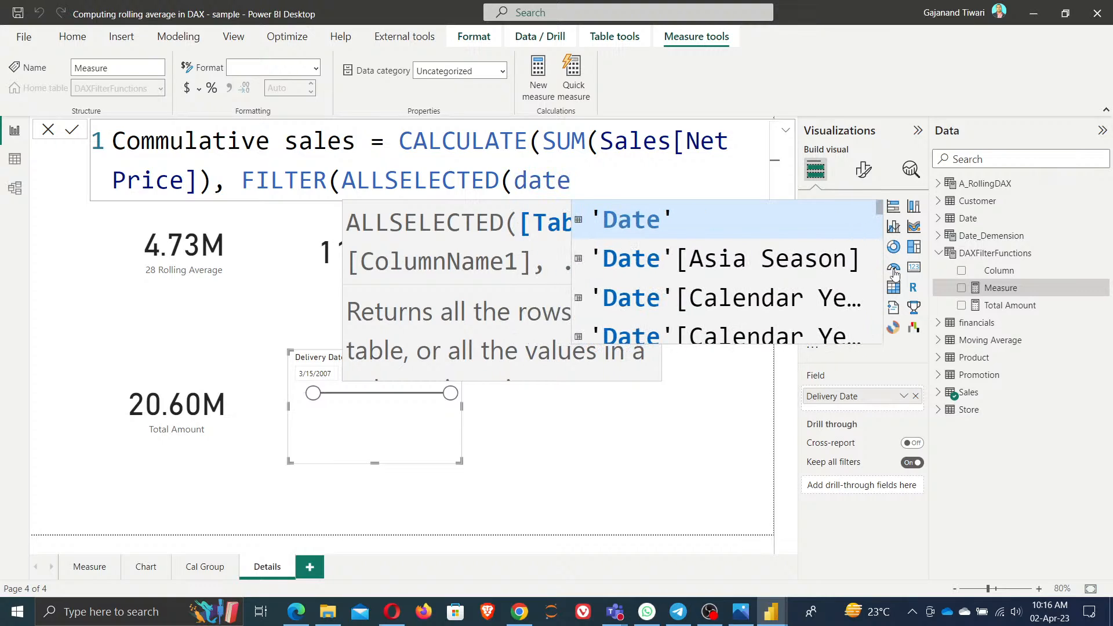
pyautogui.press('Down')
pyautogui.press('Down')
pyautogui.press('Down')
pyautogui.press('Down')
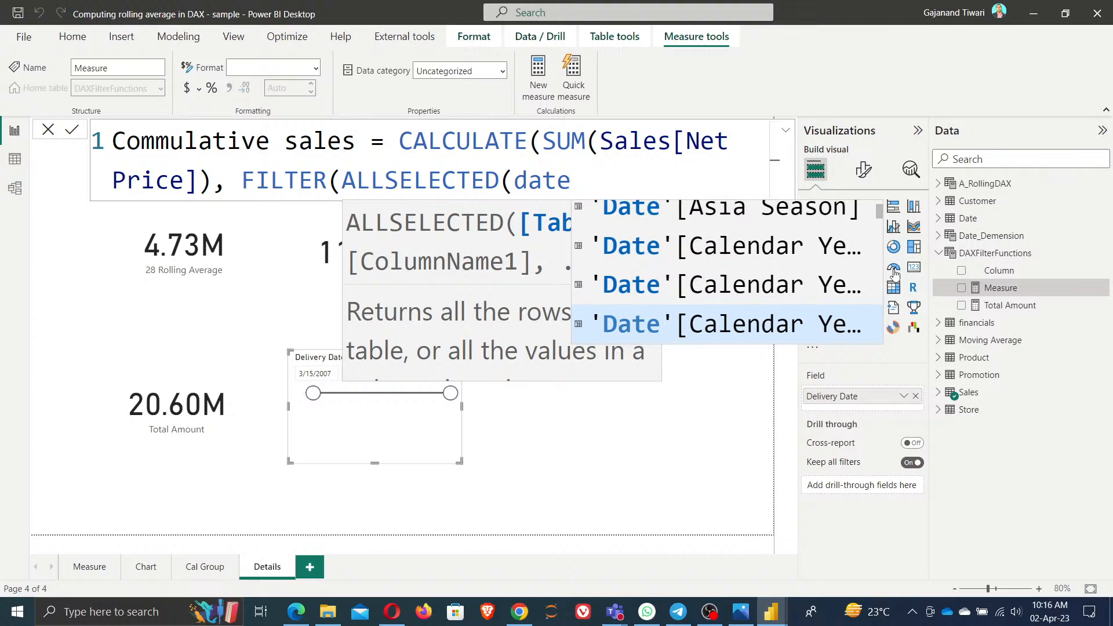
pyautogui.press('BackSpace')
pyautogui.press('BackSpace')
pyautogui.press('BackSpace')
pyautogui.press('BackSpace')
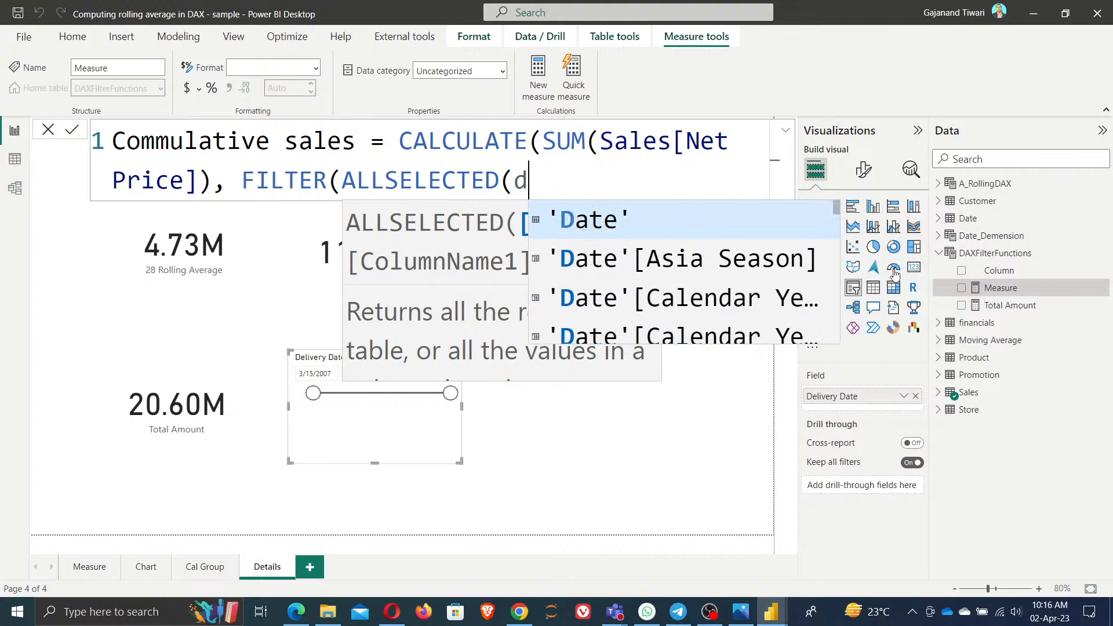
# - Pass 'Date_Demension'[Date] to ALLSELECTED, close it, and move on to FILTER's filter expression
pyautogui.write("'date")
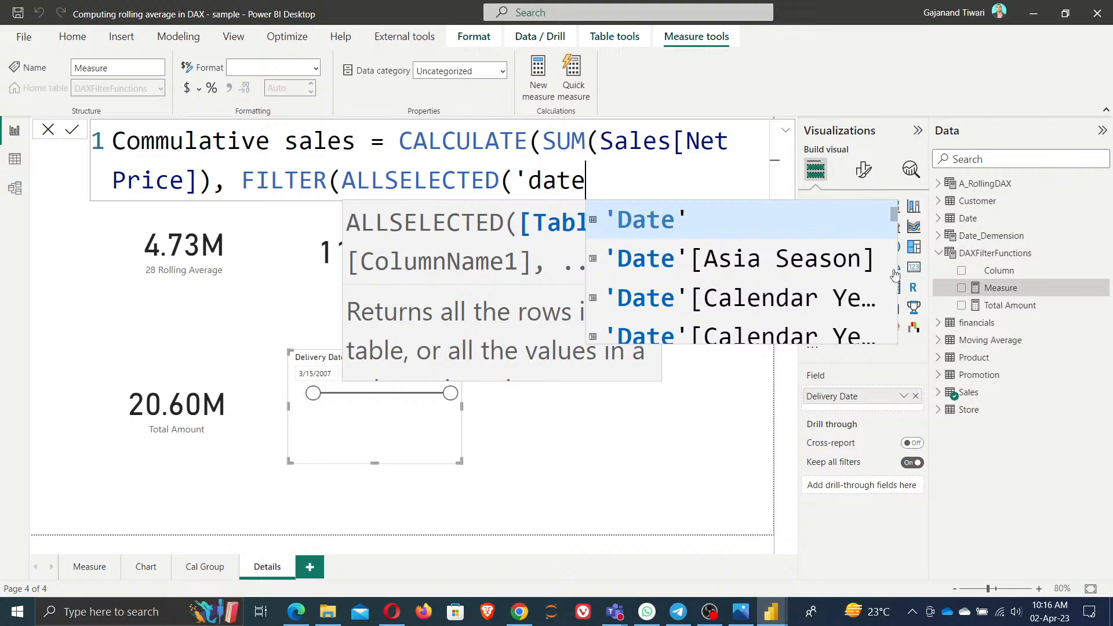
pyautogui.write('_de')
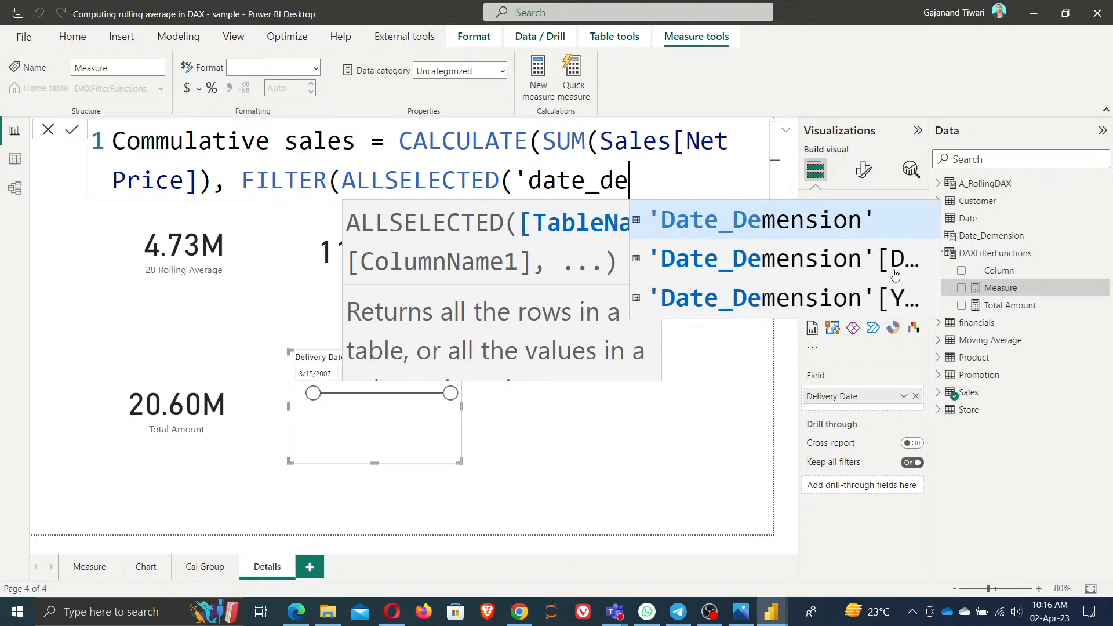
pyautogui.click(896, 275)
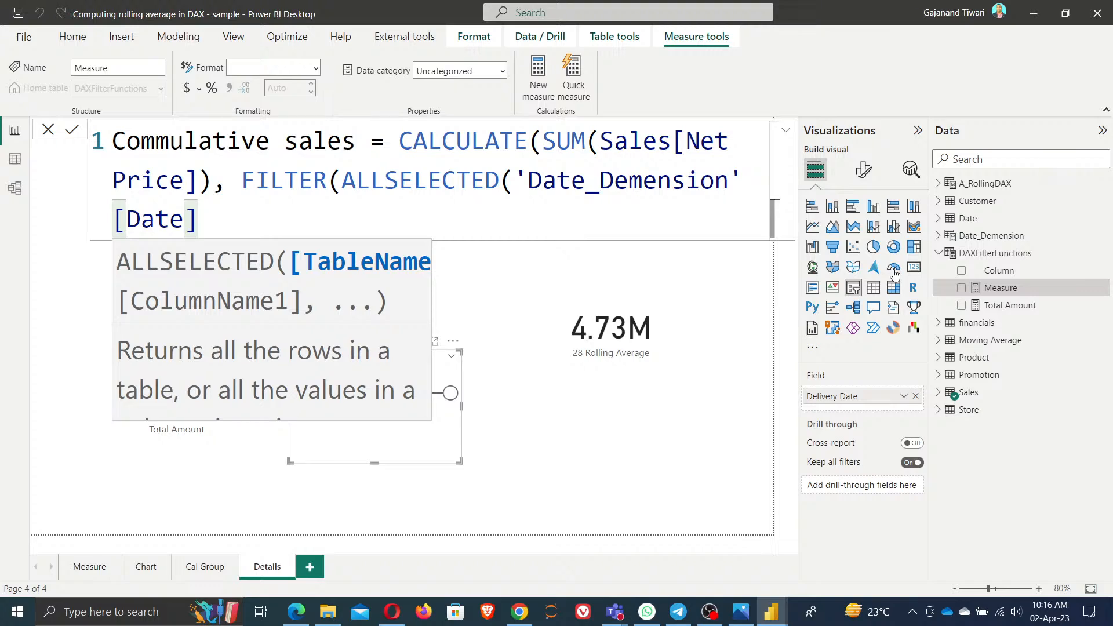
pyautogui.write(')')
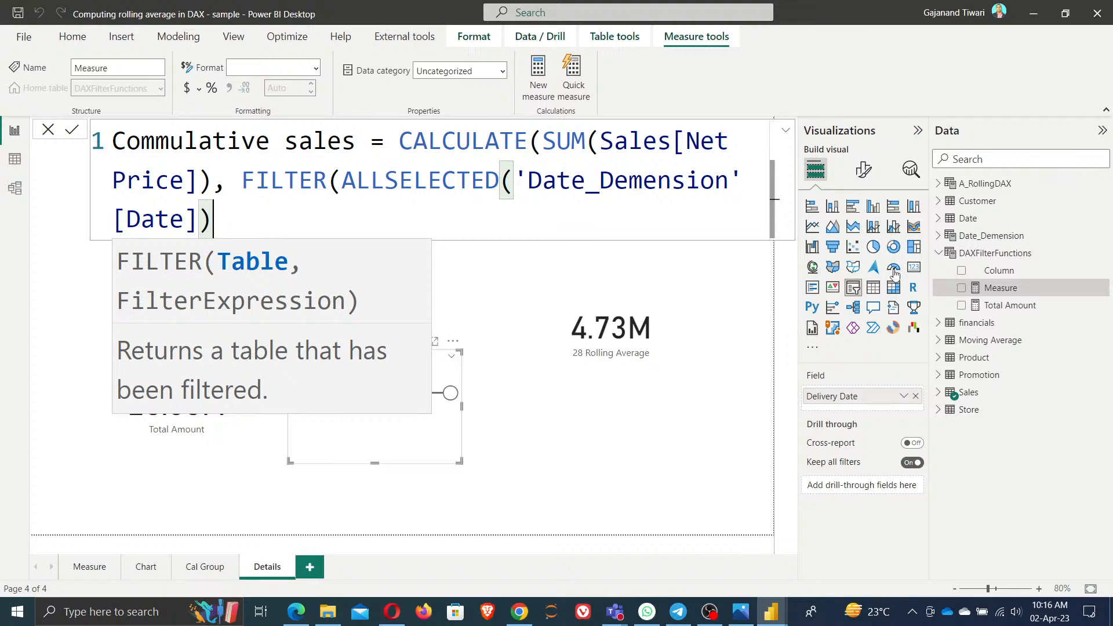
pyautogui.write(',')
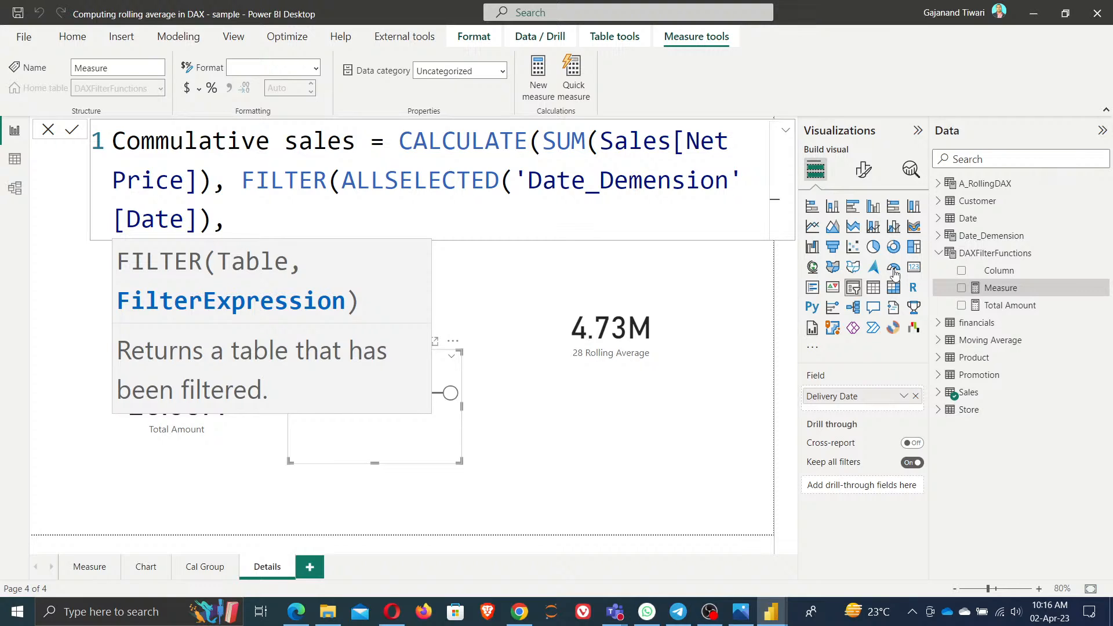
# - Start the filter expression as Date_Demension[Date]<MAX(
pyautogui.write('d')
pyautogui.press('BackSpace')
pyautogui.write('date')
pyautogui.press('Down')
pyautogui.press('Down')
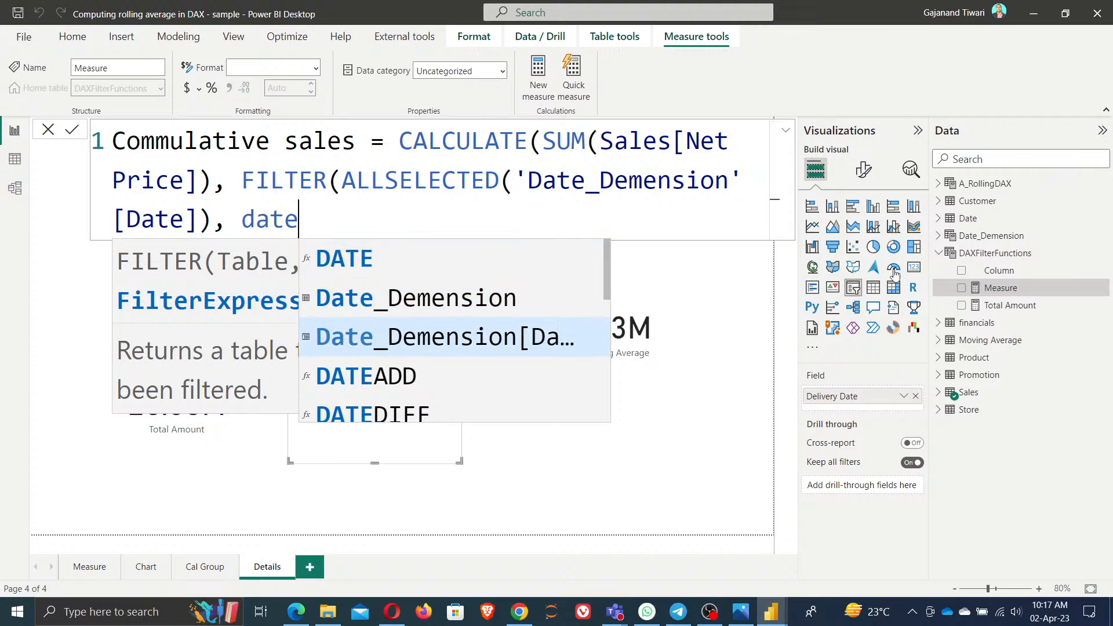
pyautogui.press('Tab')
pyautogui.write('<max')
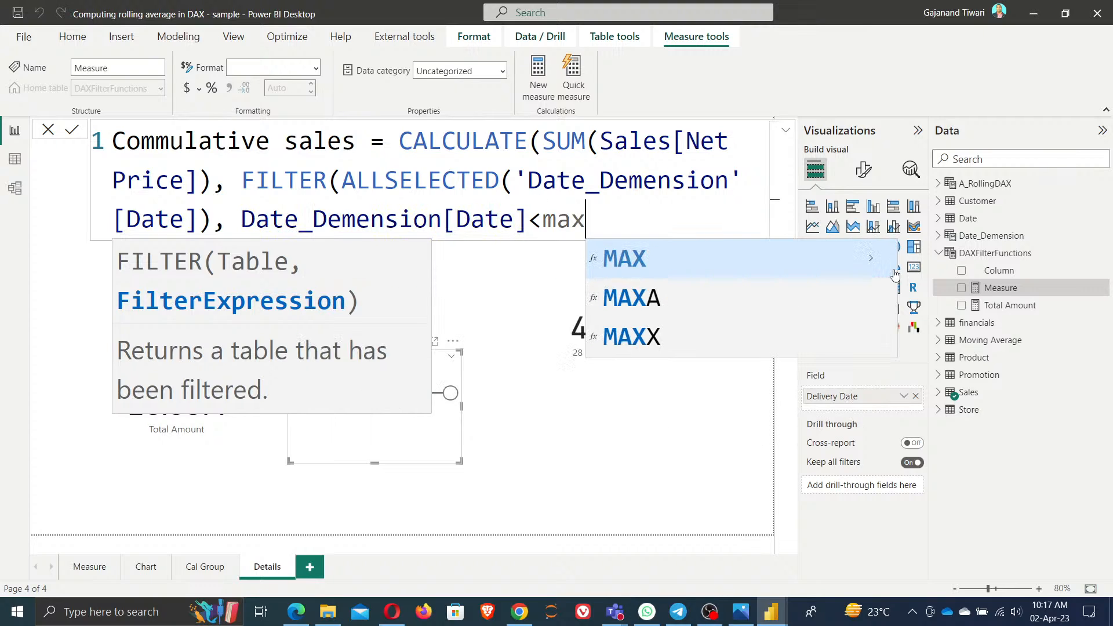
pyautogui.press('Tab')
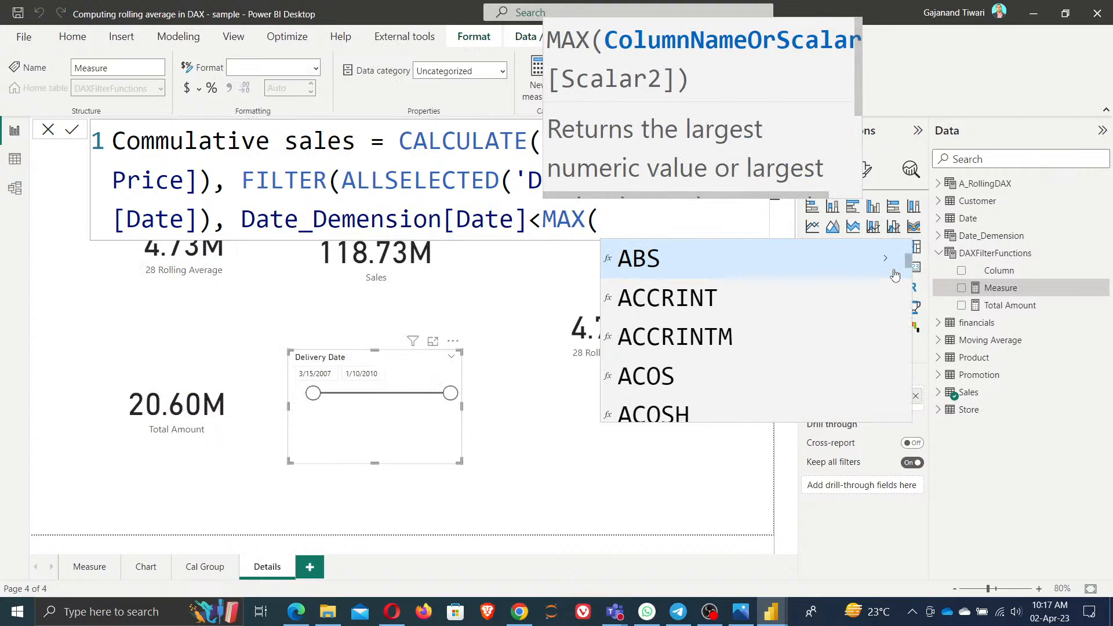
pyautogui.write('date')
pyautogui.press('Down')
pyautogui.press('Down')
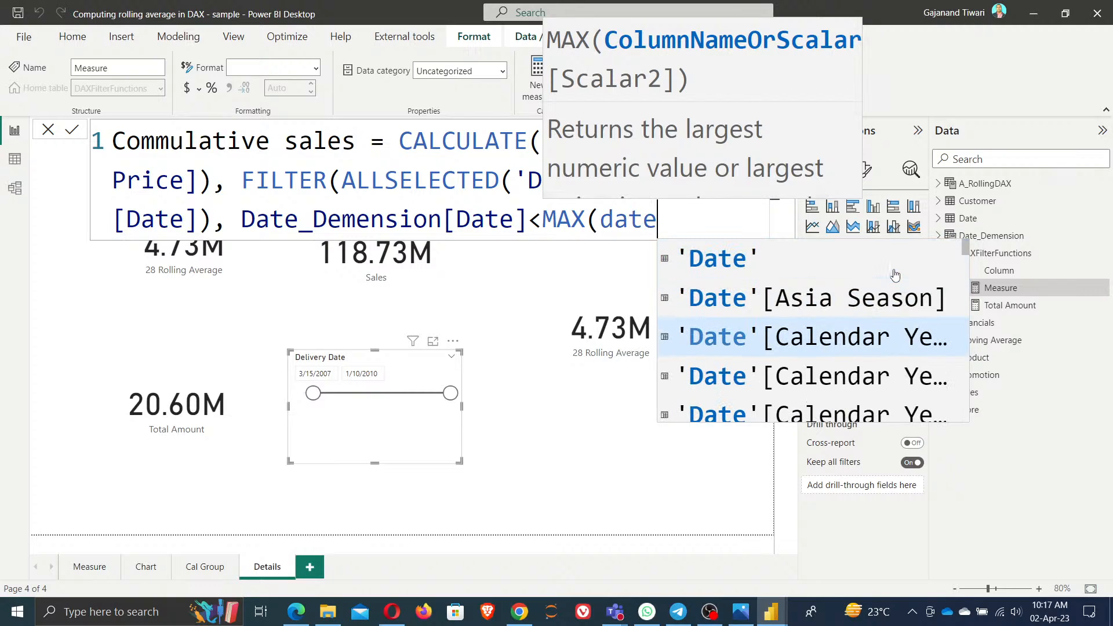
pyautogui.press('BackSpace')
pyautogui.press('BackSpace')
pyautogui.press('BackSpace')
pyautogui.press('BackSpace')
# - Complete MAX with 'Date_Demension'[Date], close all open parentheses, commit the Commulative sales measure, and close the formula editor
pyautogui.write("'")
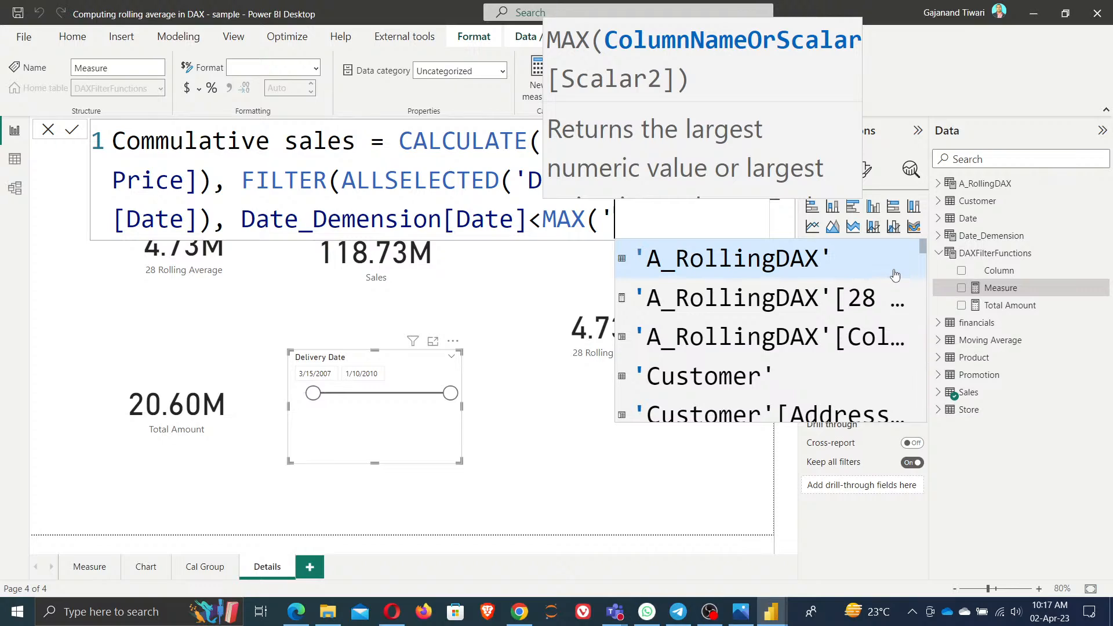
pyautogui.write('date')
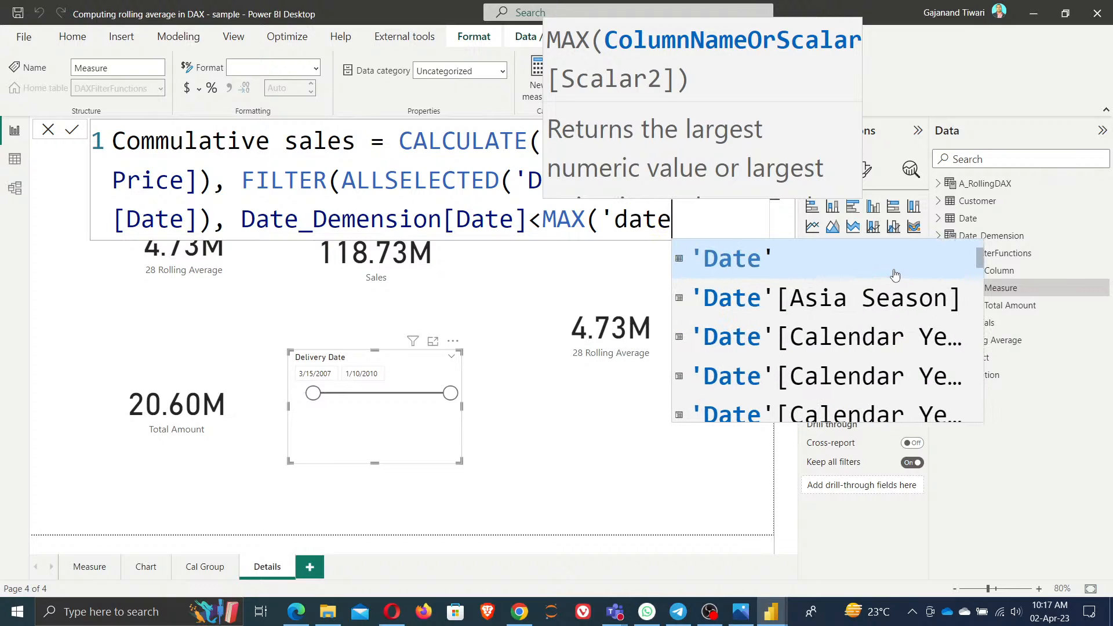
pyautogui.write('_d')
pyautogui.press('Down')
pyautogui.press('Tab')
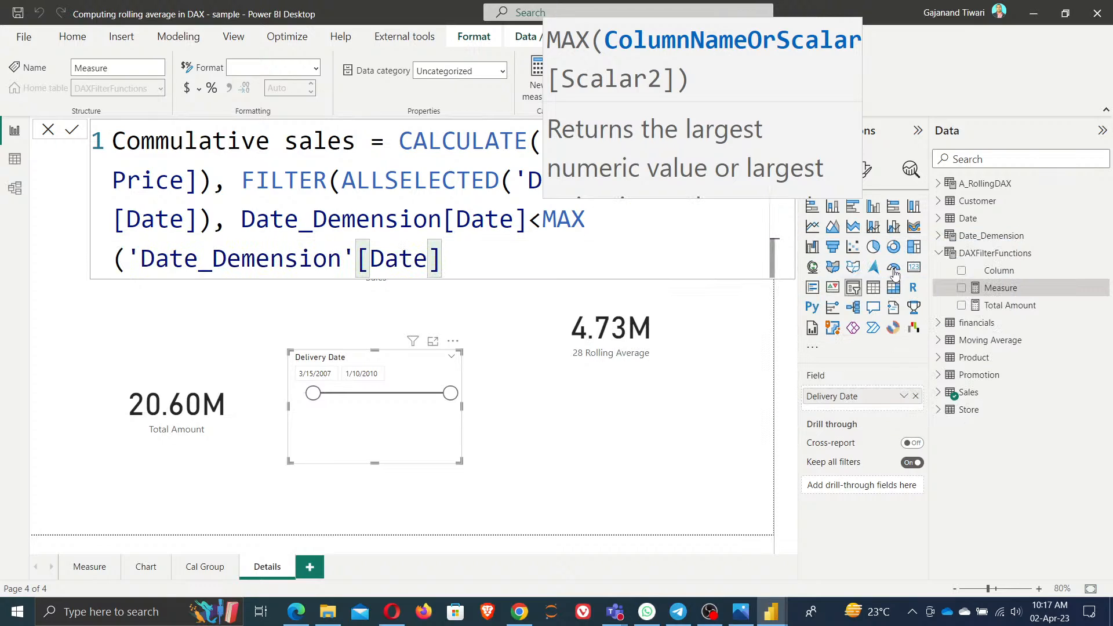
pyautogui.write('))')
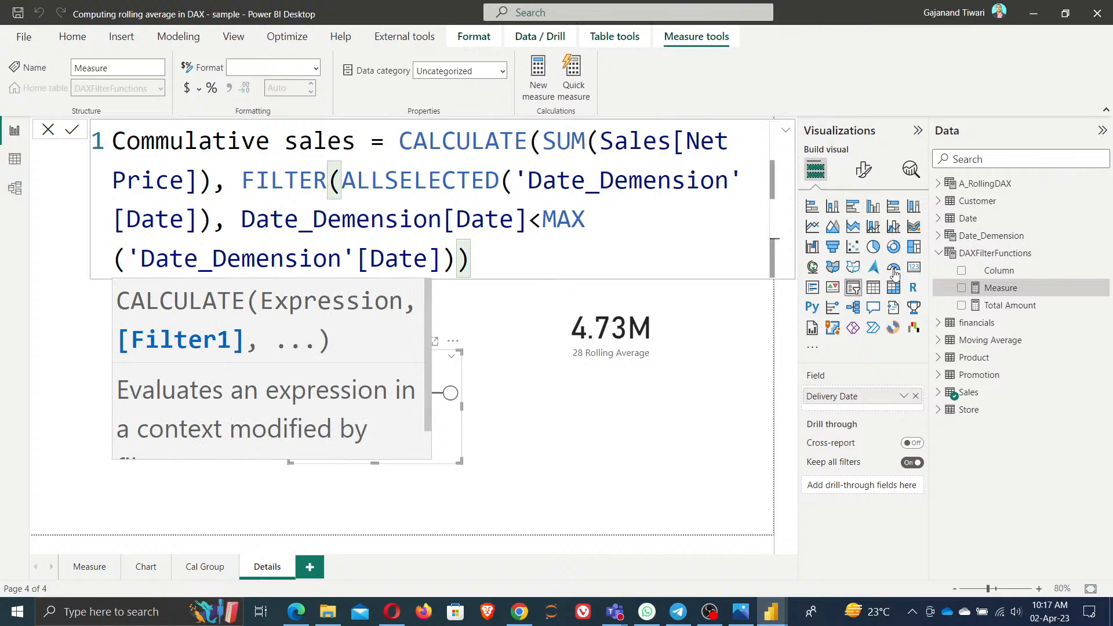
pyautogui.write(')')
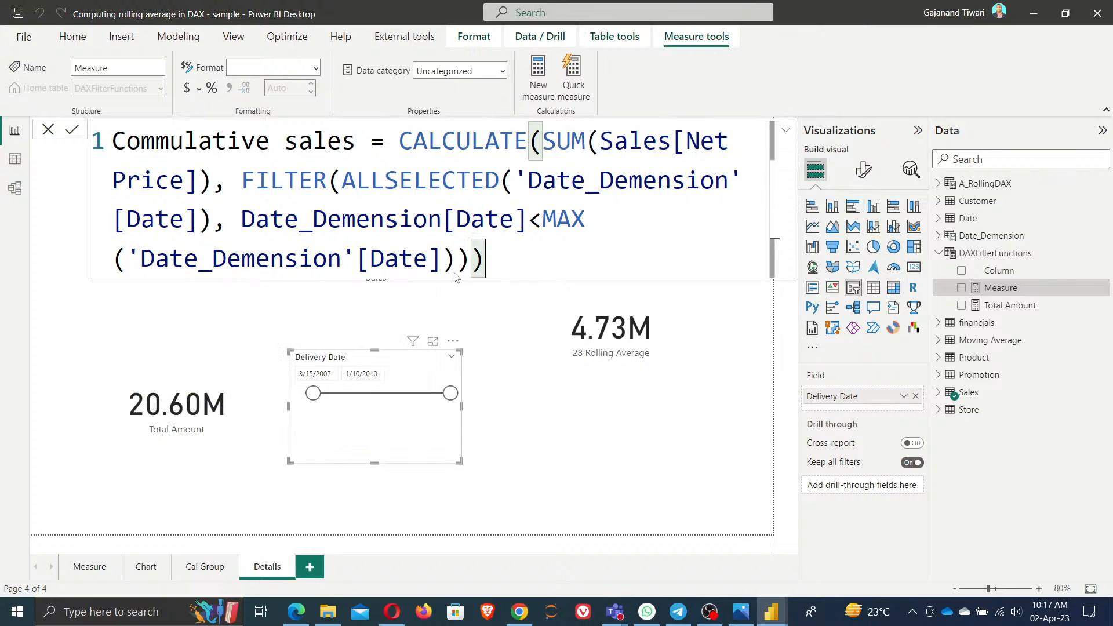
pyautogui.click(72, 131)
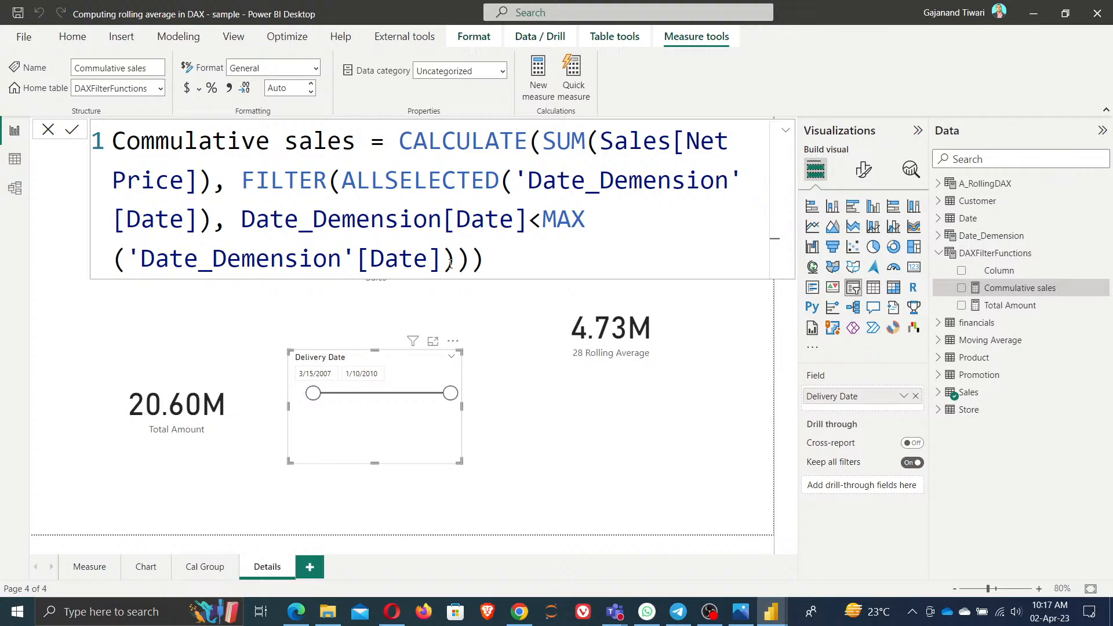
pyautogui.click(46, 130)
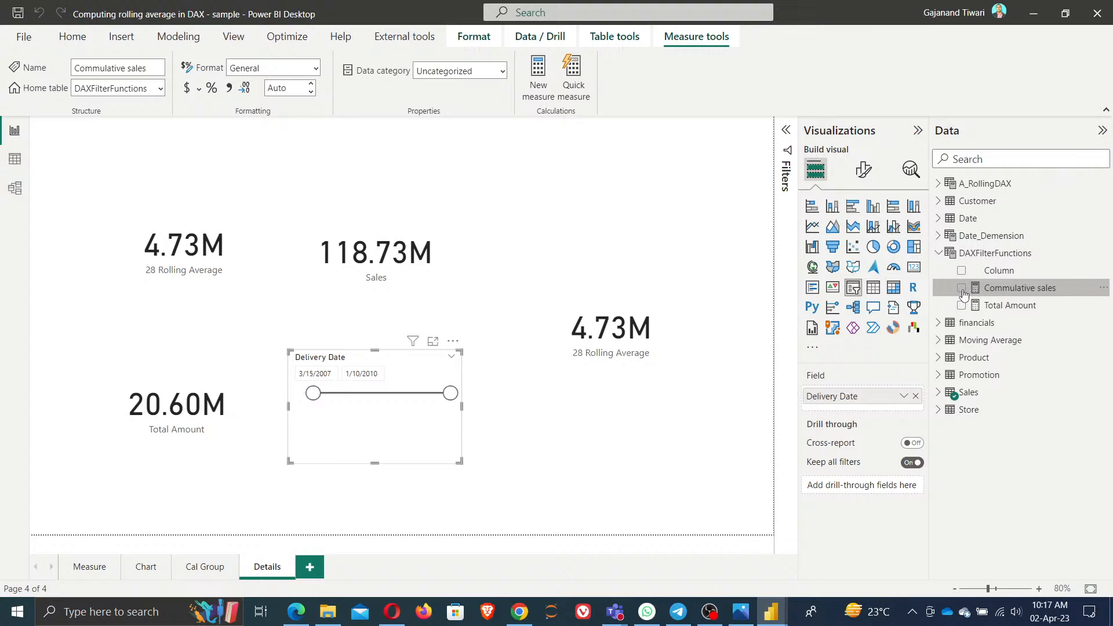
# - Add a line chart of Commulative sales in the empty area above the lone 28 Rolling Average card
pyautogui.click(614, 224)
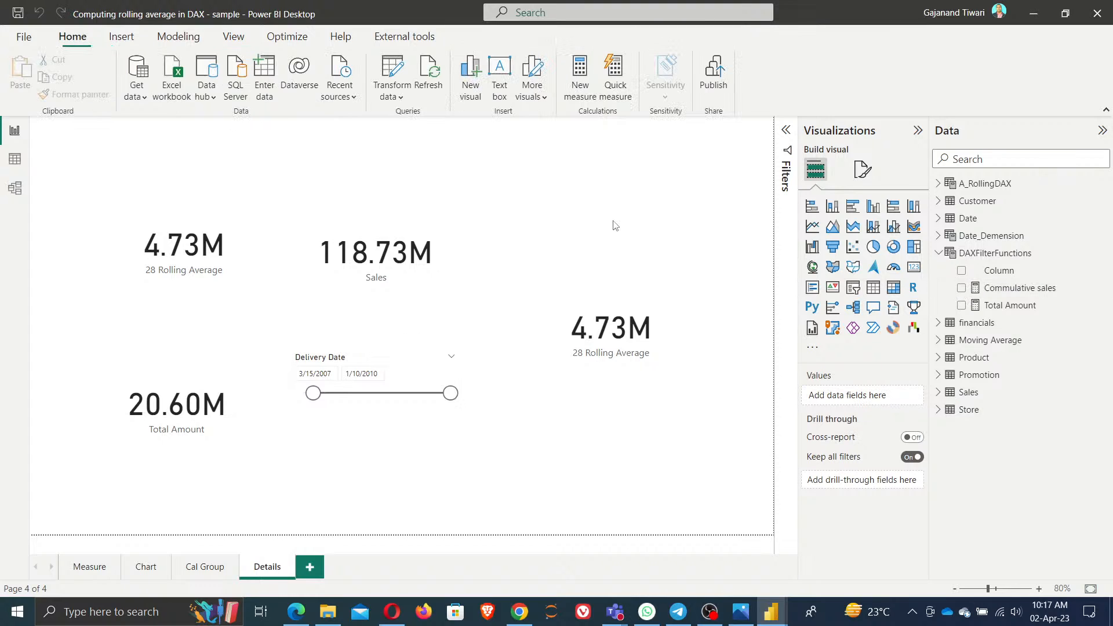
pyautogui.click(962, 288)
pyautogui.moveTo(603, 444); pyautogui.dragTo(543, 216)
pyautogui.click(813, 227)
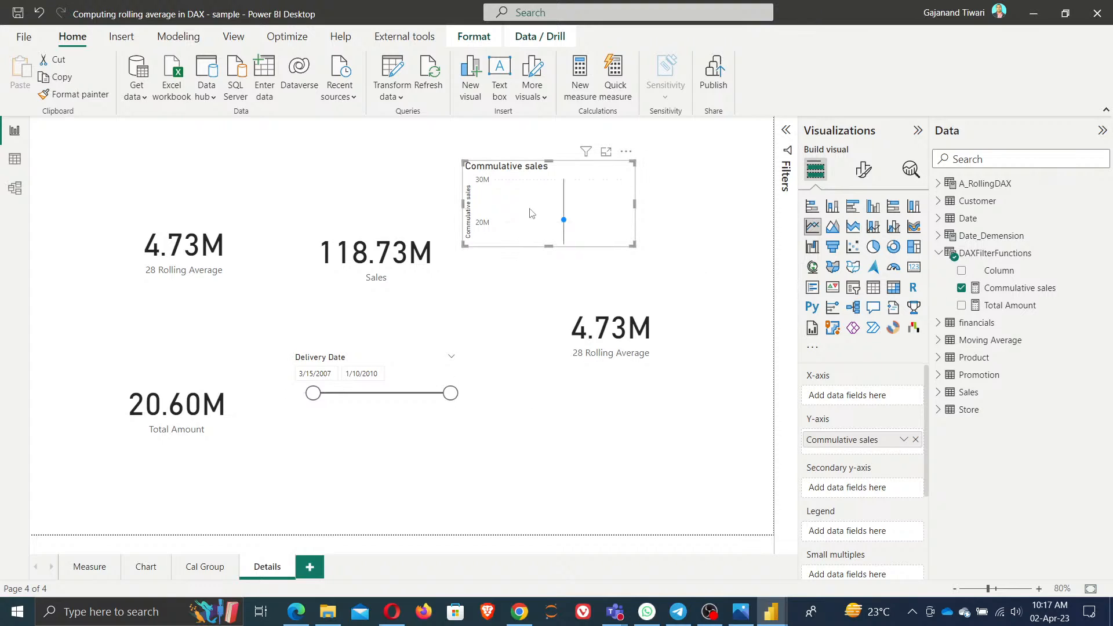
# - Add Years from the Date_Demension table to the Commulative sales line chart and widen the chart
pyautogui.click(940, 238)
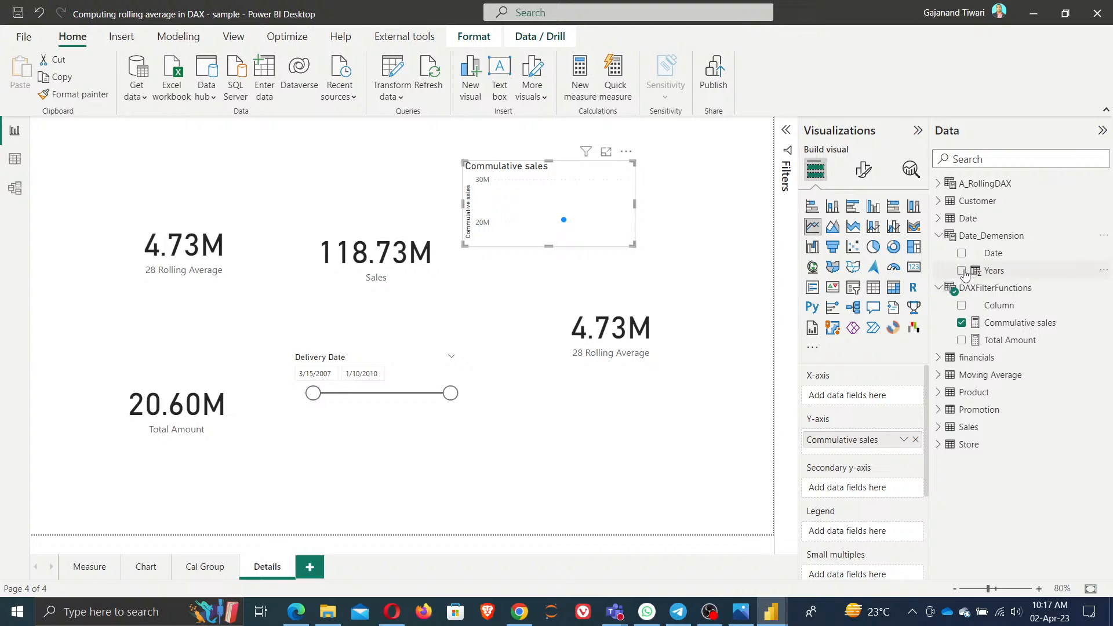
pyautogui.click(963, 271)
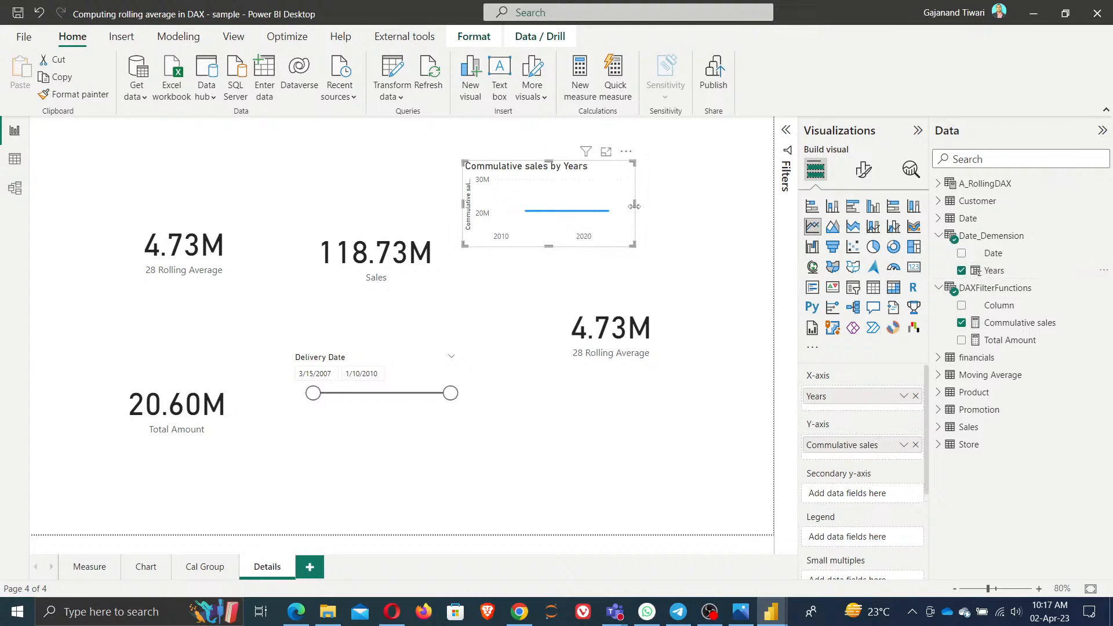
pyautogui.moveTo(669, 209); pyautogui.dragTo(680, 207)
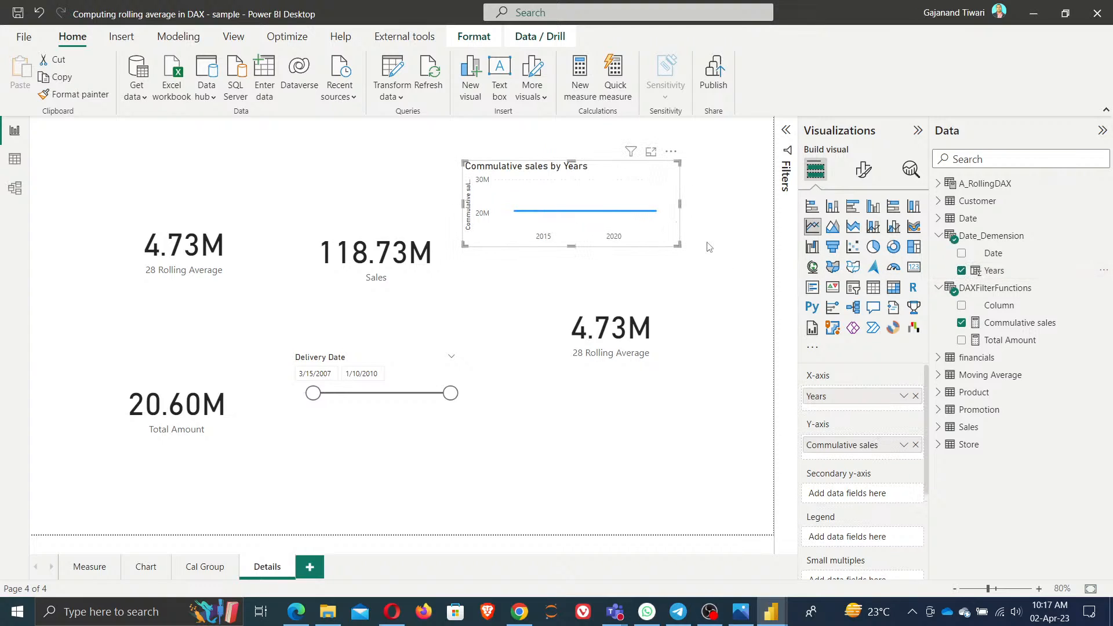
# - Examine in the model diagram how the Sales table relates to Date and Date_Demension, compare with the Commulative sales formula, and return to the report
pyautogui.click(15, 190)
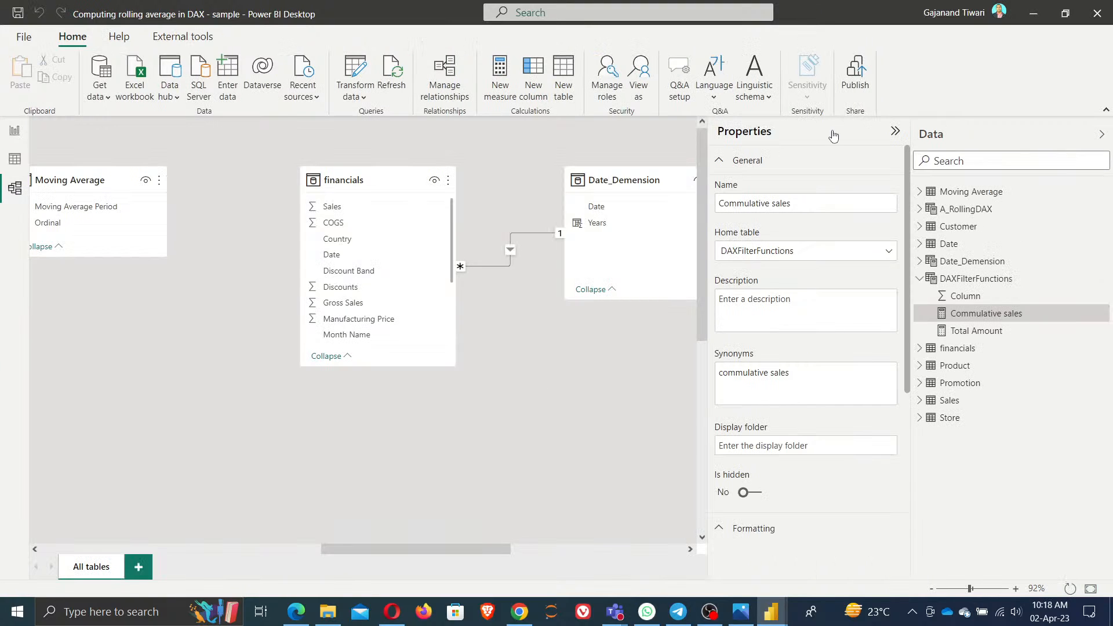
pyautogui.click(895, 132)
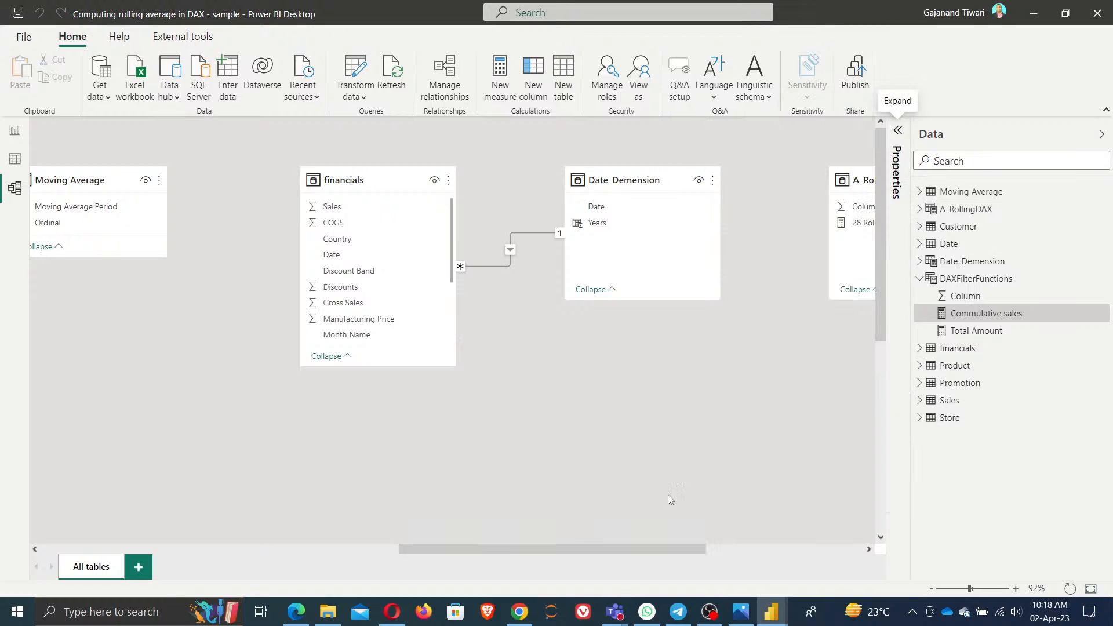
pyautogui.moveTo(587, 544); pyautogui.dragTo(1048, 545)
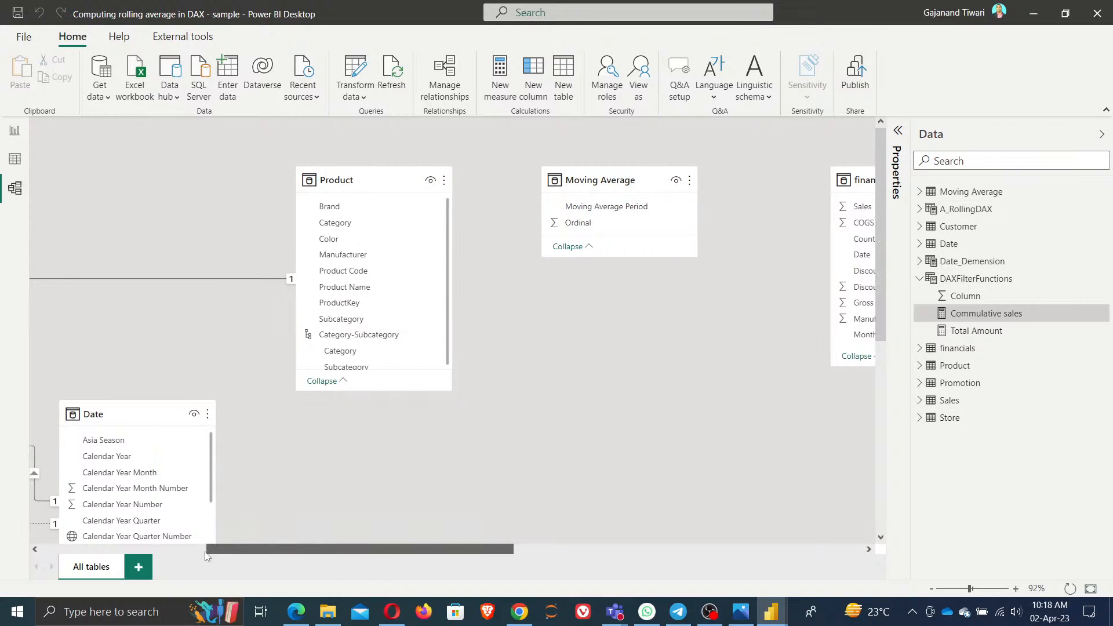
pyautogui.moveTo(360, 550); pyautogui.dragTo(66, 555)
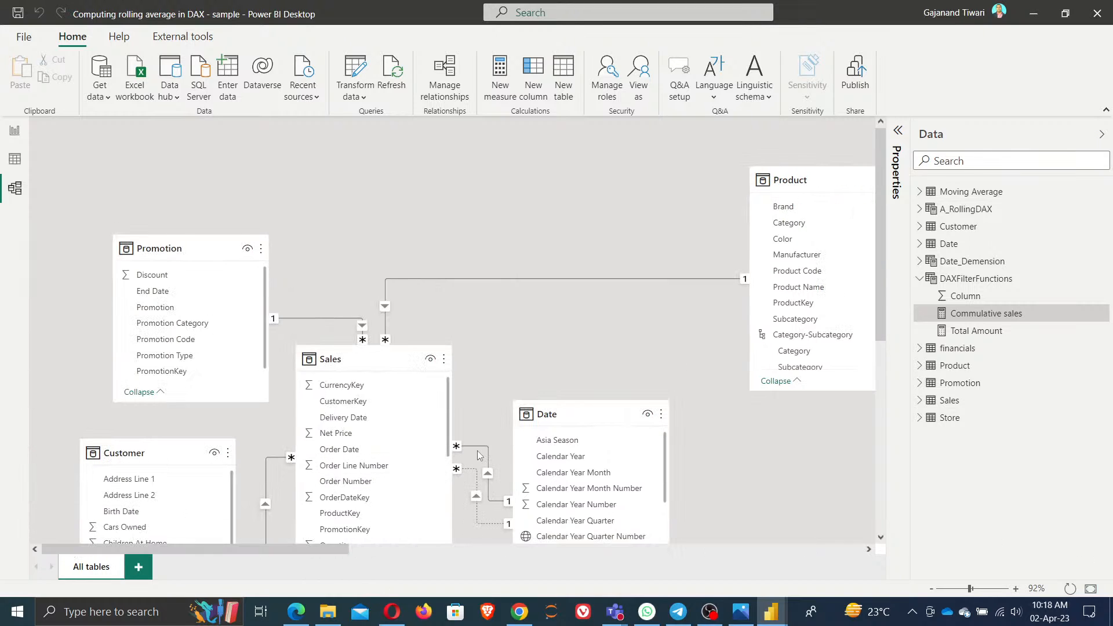
pyautogui.scroll(-5, 478, 451)
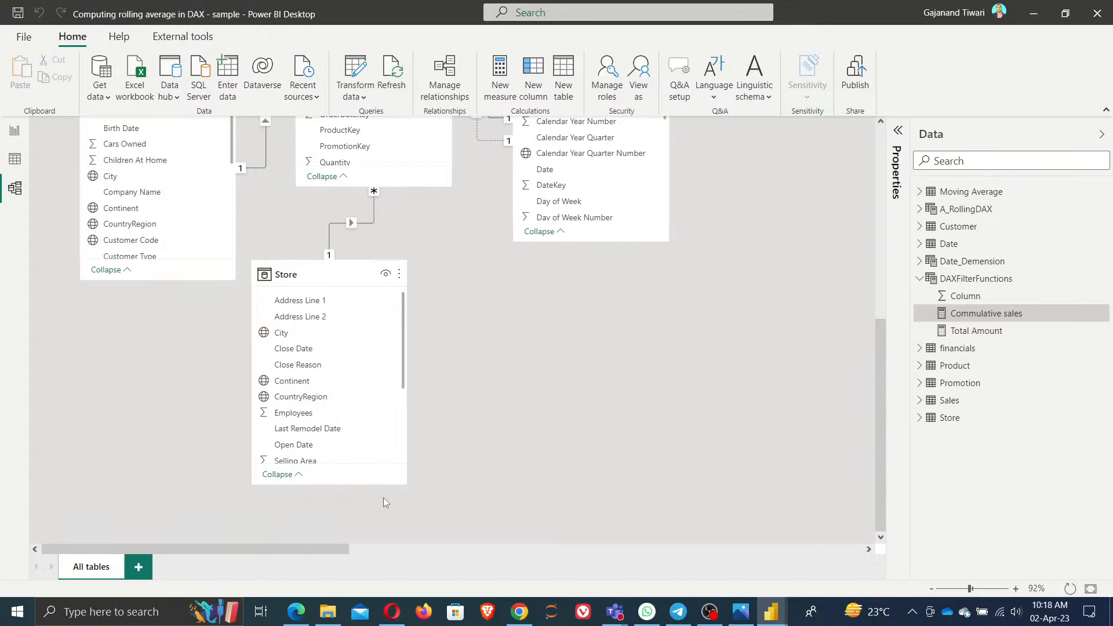
pyautogui.scroll(3, 384, 498)
pyautogui.moveTo(314, 550); pyautogui.dragTo(243, 535)
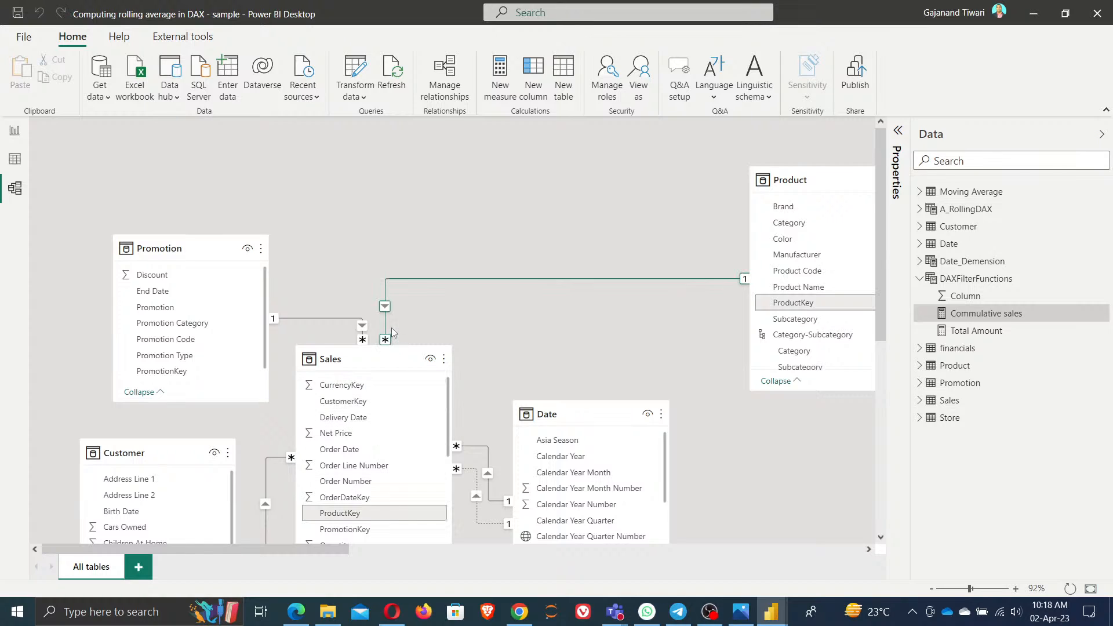
pyautogui.scroll(-2, 554, 438)
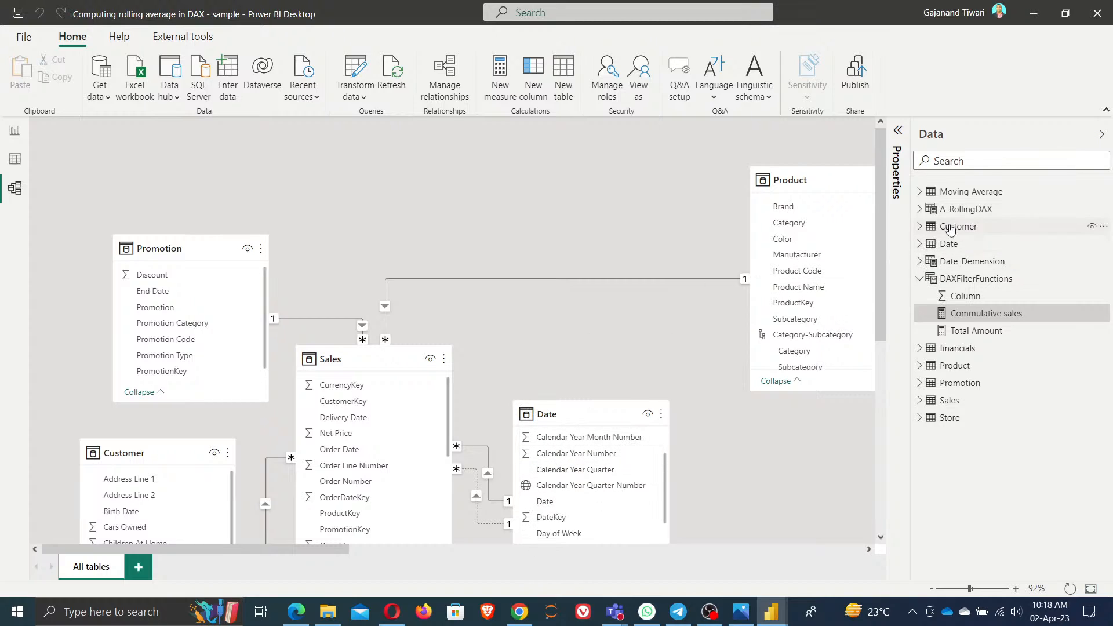
pyautogui.click(958, 316)
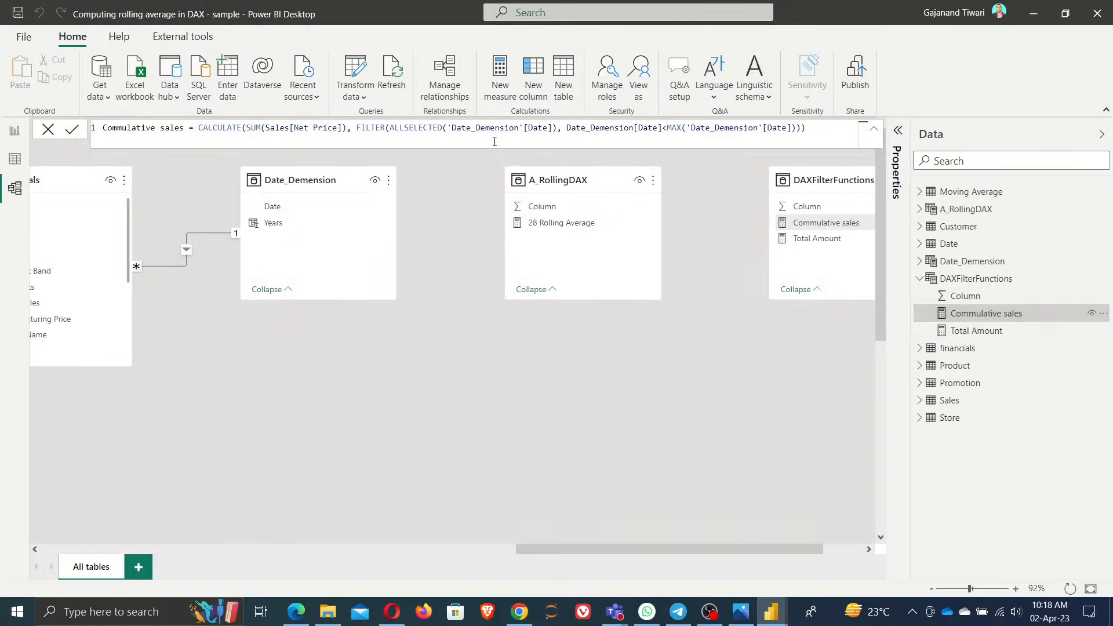
pyautogui.click(14, 131)
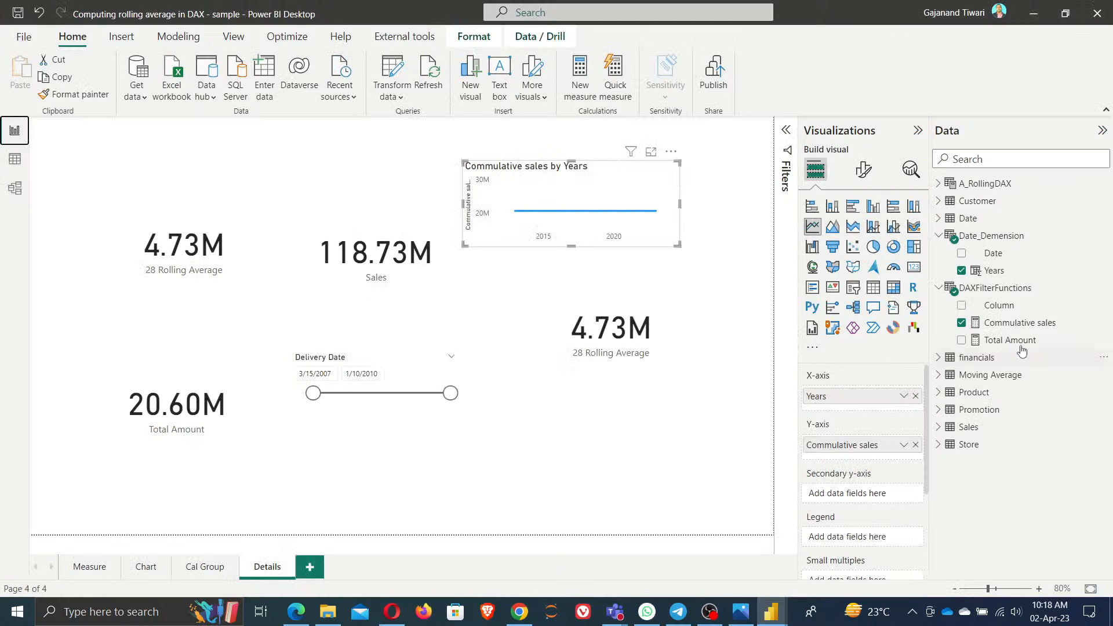
# - In the Commulative sales measure, replace the ALLSELECTED argument with 'Date'[Date]
pyautogui.click(999, 326)
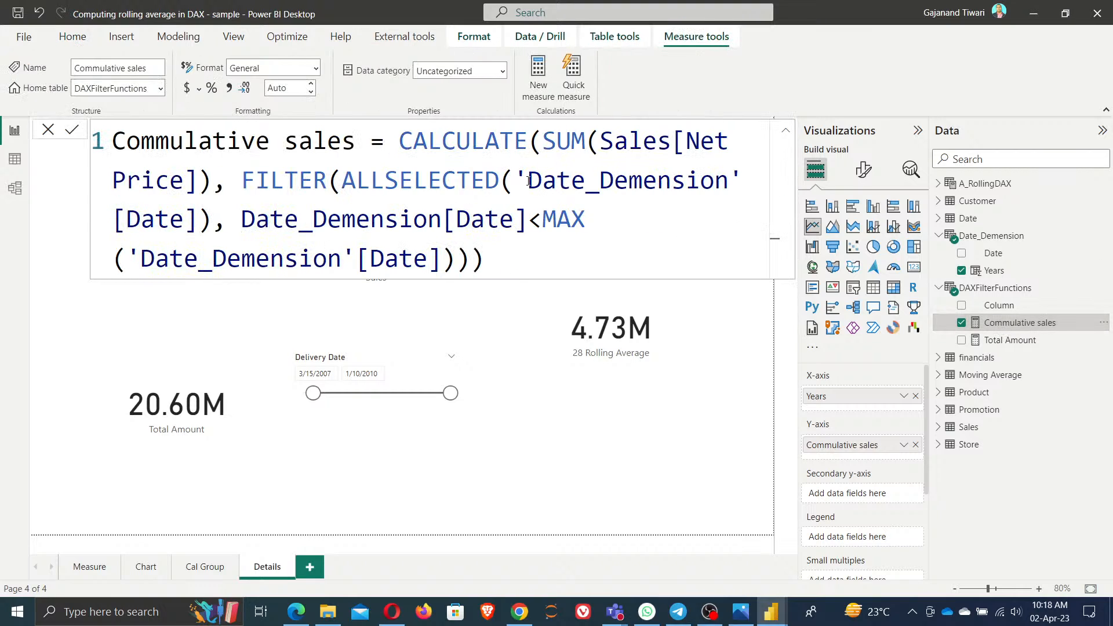
pyautogui.moveTo(515, 179); pyautogui.dragTo(202, 222)
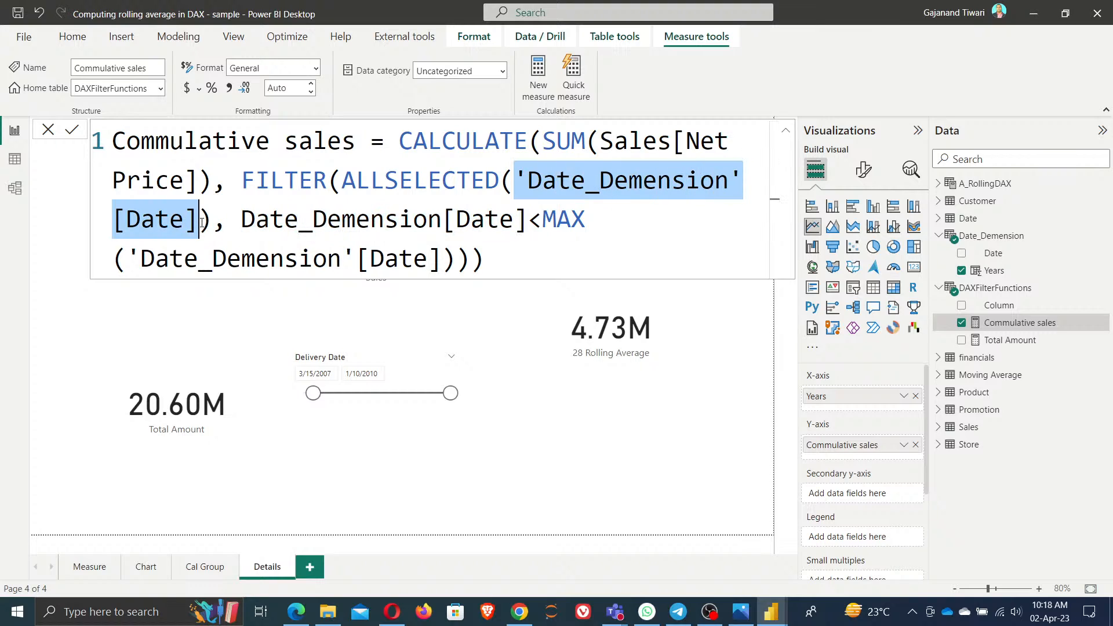
pyautogui.write('date')
pyautogui.press('Down')
pyautogui.press('Down')
pyautogui.press('Down')
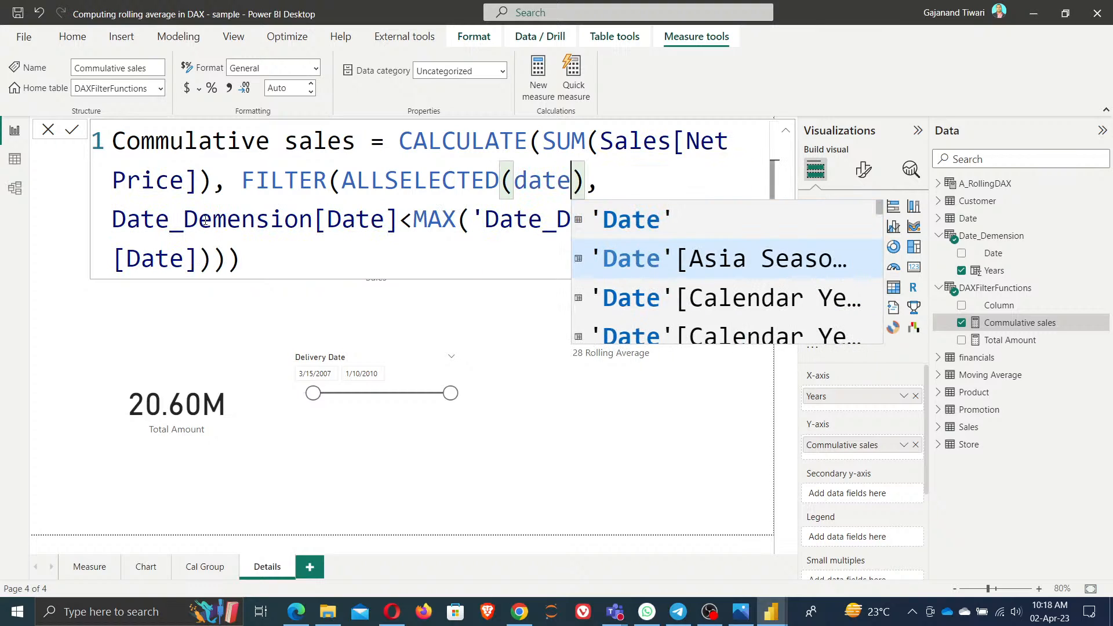
pyautogui.press('Down')
pyautogui.press('Down')
pyautogui.press('Down')
pyautogui.press('Down')
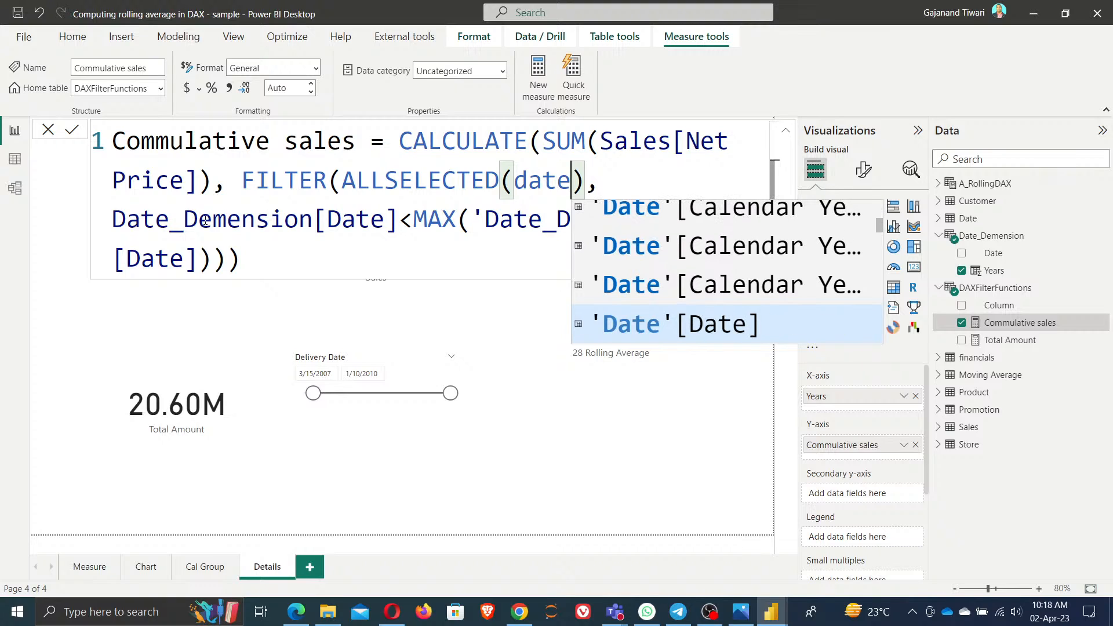
pyautogui.press('Up')
pyautogui.press('Tab')
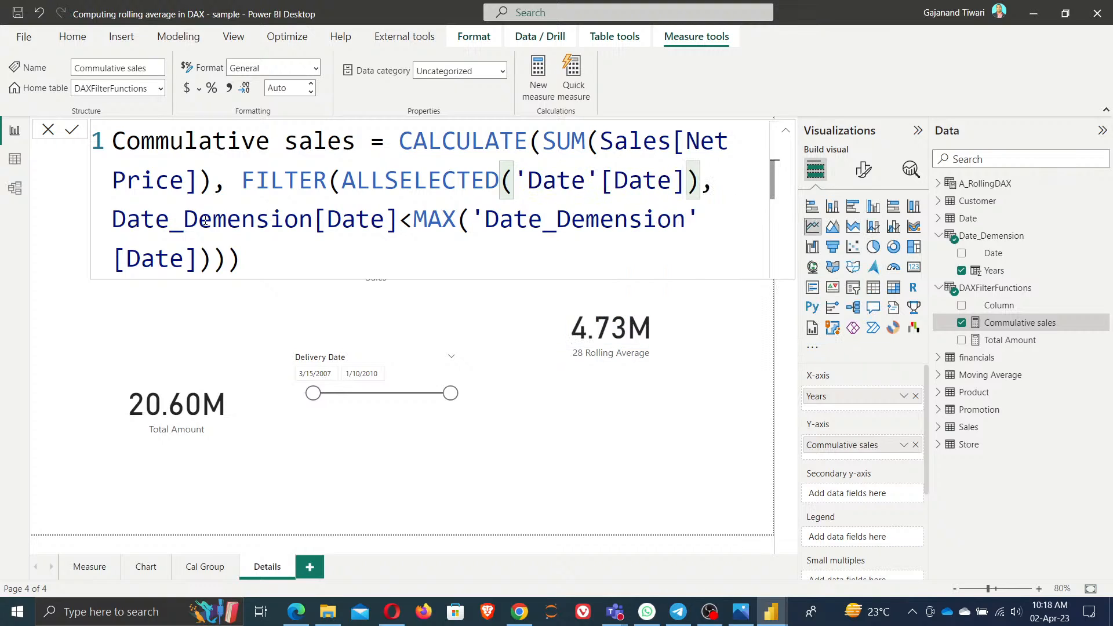
# - Replace both remaining Date_Demension[Date] references in the filter condition and MAX with 'Date'[Date], commit the measure, and close the formula editor
pyautogui.hotkey('shift', 'Left')
pyautogui.hotkey('shift', 'Left')
pyautogui.hotkey('shift', 'Left')
pyautogui.hotkey('shift', 'Left')
pyautogui.hotkey('shift', 'Left')
pyautogui.hotkey('shift', 'Left')
pyautogui.hotkey('shift', 'Left')
pyautogui.hotkey('shift', 'Left')
pyautogui.hotkey('shift', 'Left')
pyautogui.hotkey('shift', 'Left')
pyautogui.hotkey('shift', 'Left')
pyautogui.hotkey('shift', 'Left')
pyautogui.hotkey('ctrl', 'c')
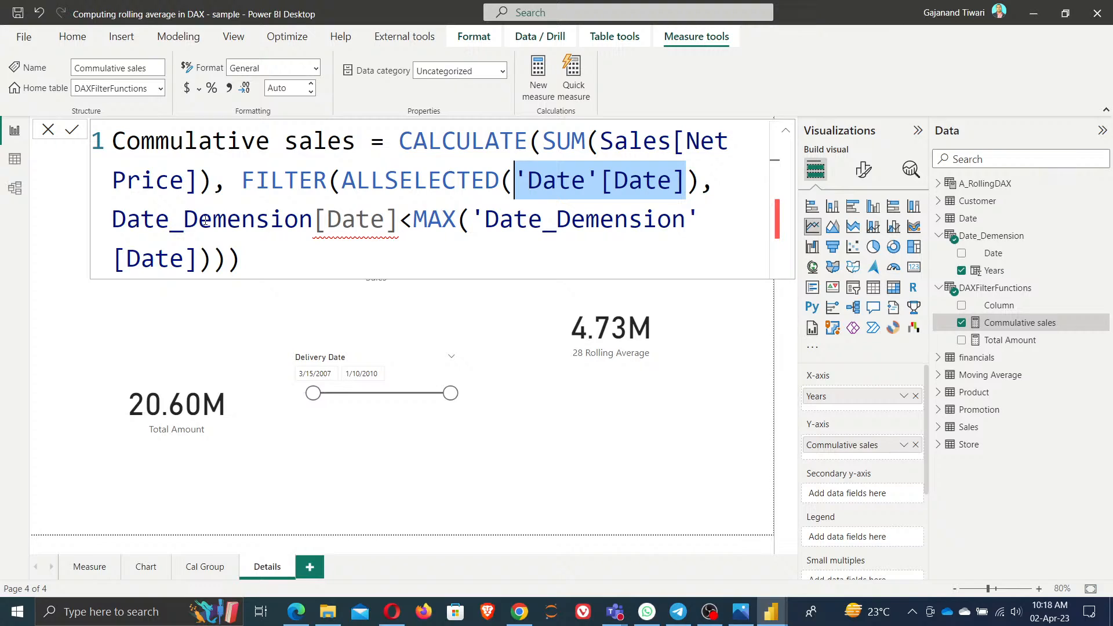
pyautogui.moveTo(113, 224); pyautogui.dragTo(671, 220)
pyautogui.hotkey('ctrl', 'v')
pyautogui.hotkey('ctrl', 'v')
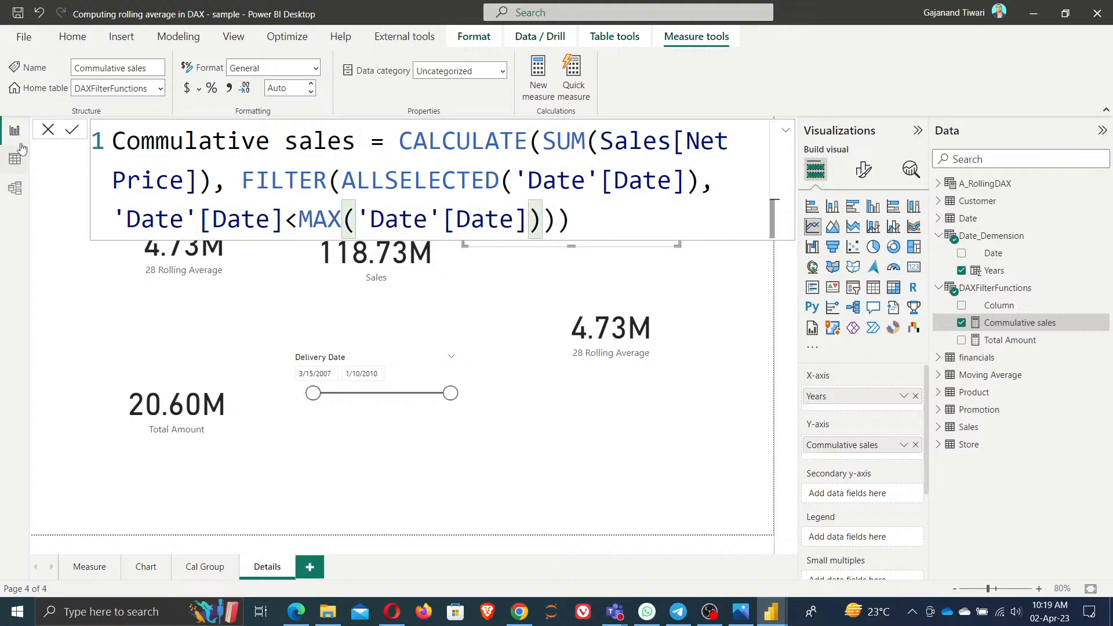
pyautogui.click(74, 130)
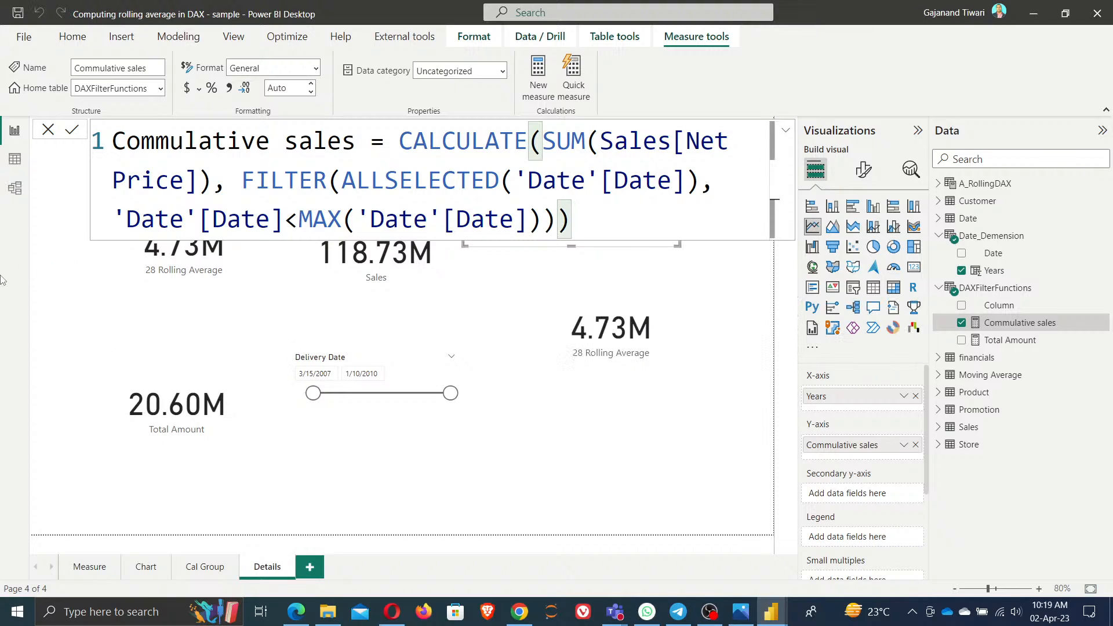
pyautogui.click(72, 130)
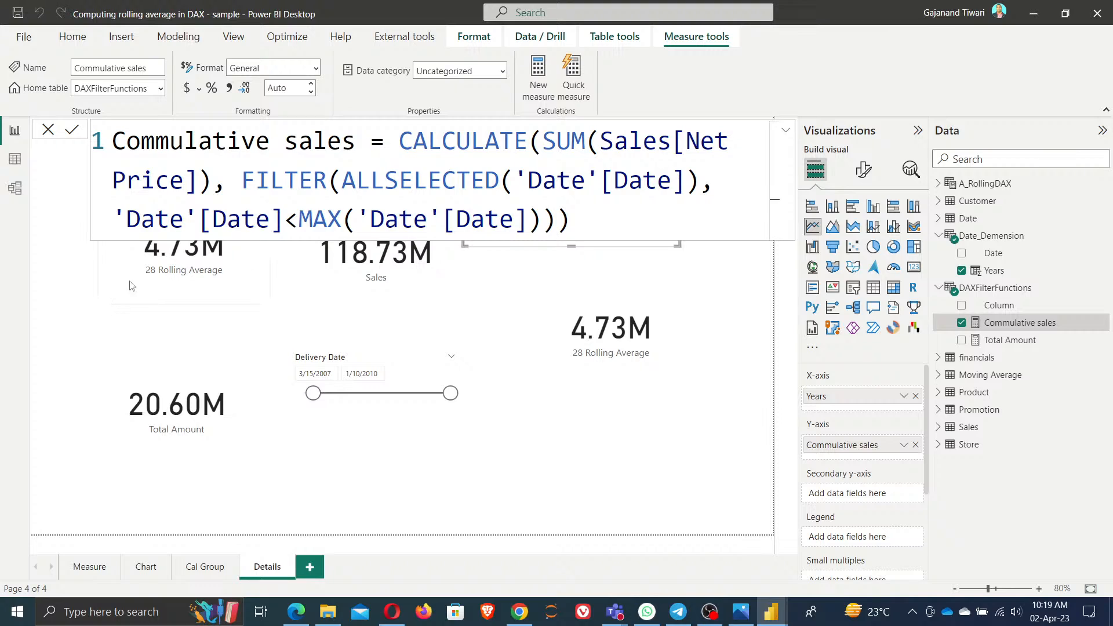
pyautogui.click(48, 305)
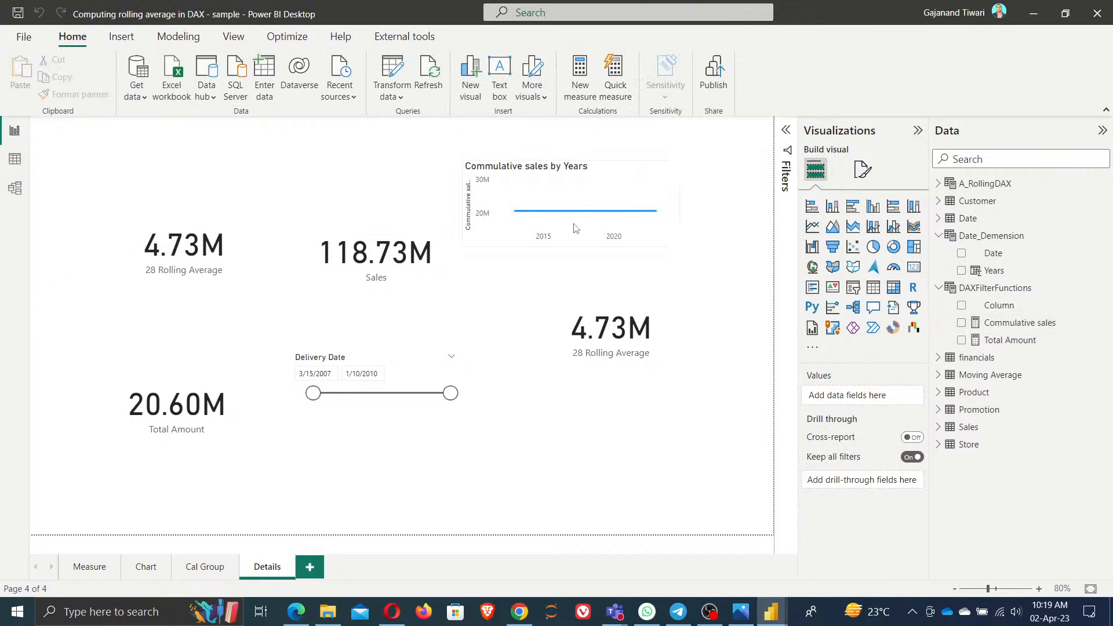
# - Remove Years from the Commulative sales line chart and expand the Date table's fields
pyautogui.click(603, 216)
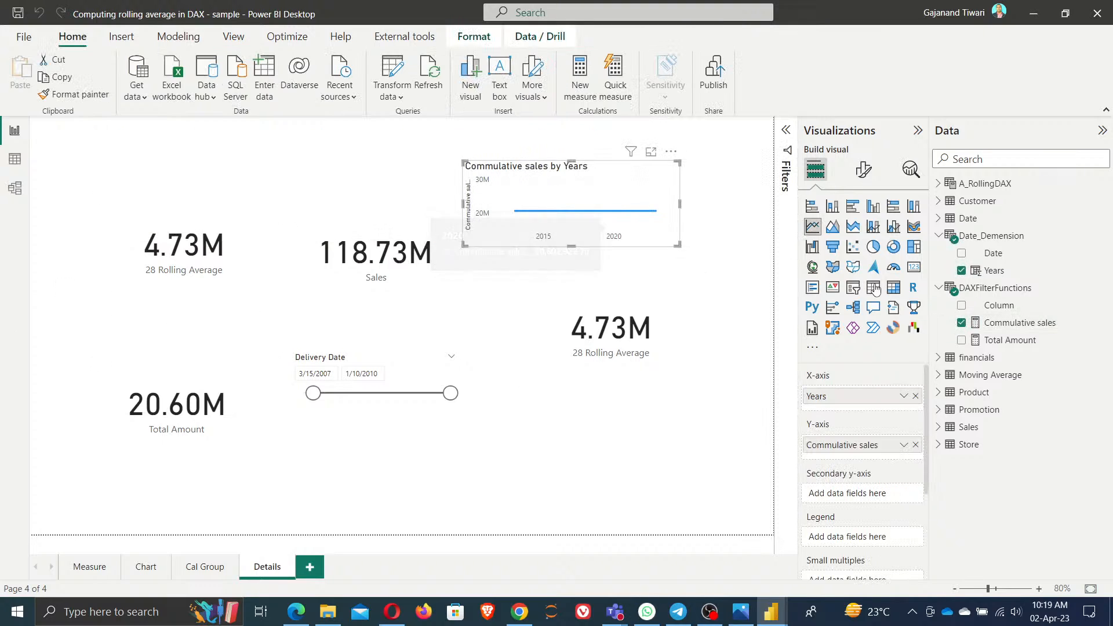
pyautogui.click(962, 271)
pyautogui.click(939, 218)
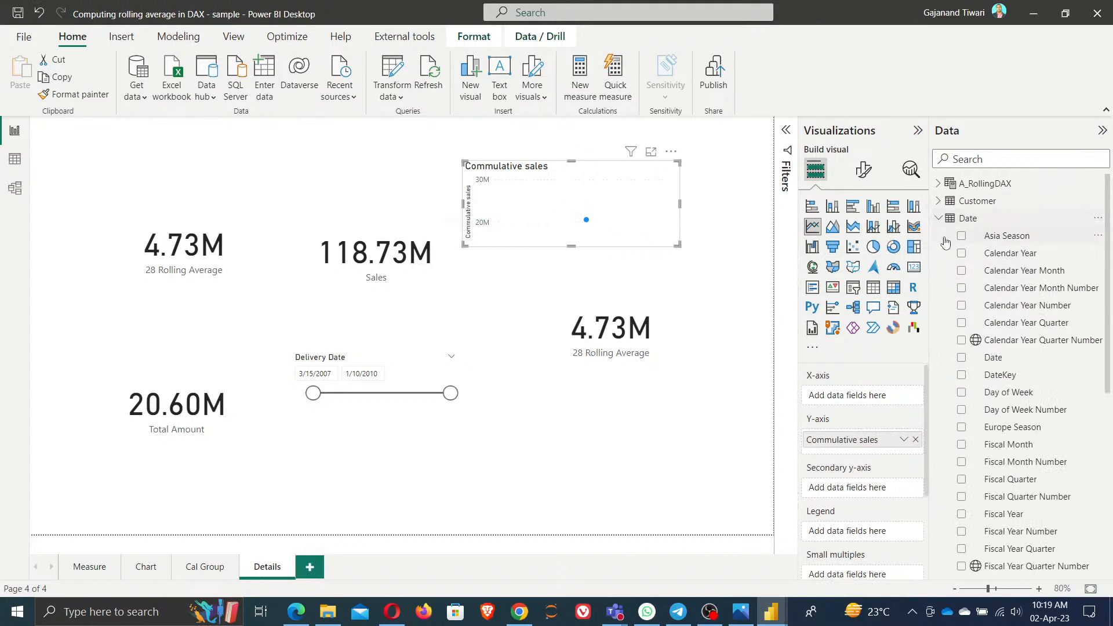
# - Try adding Fiscal Year from the Date table to the line chart, and remove it again
pyautogui.scroll(-5, 999, 439)
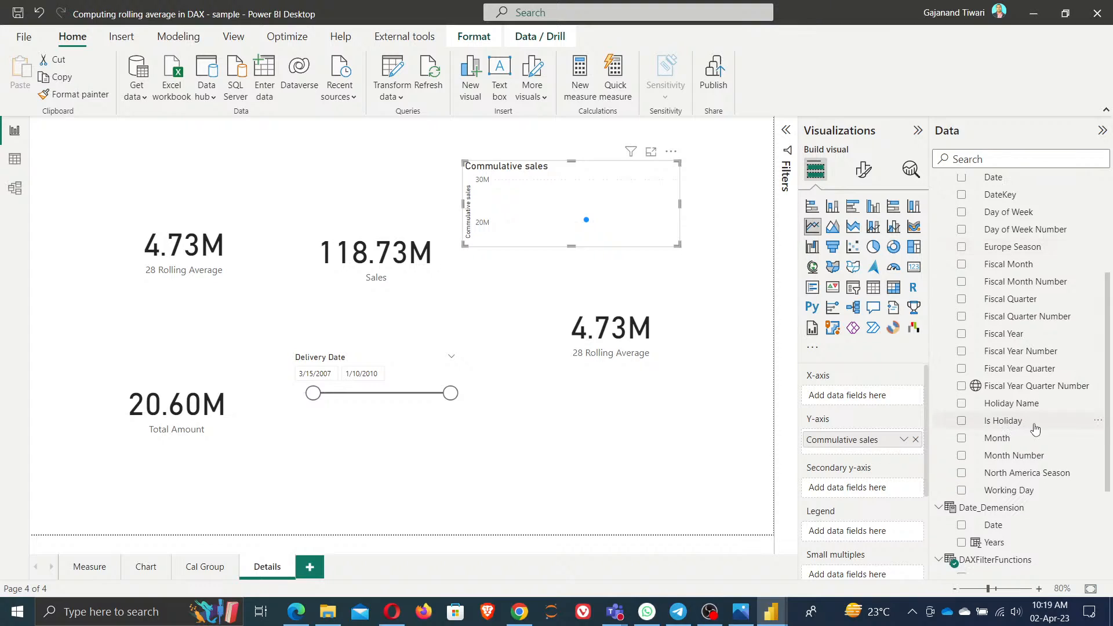
pyautogui.scroll(5, 1056, 390)
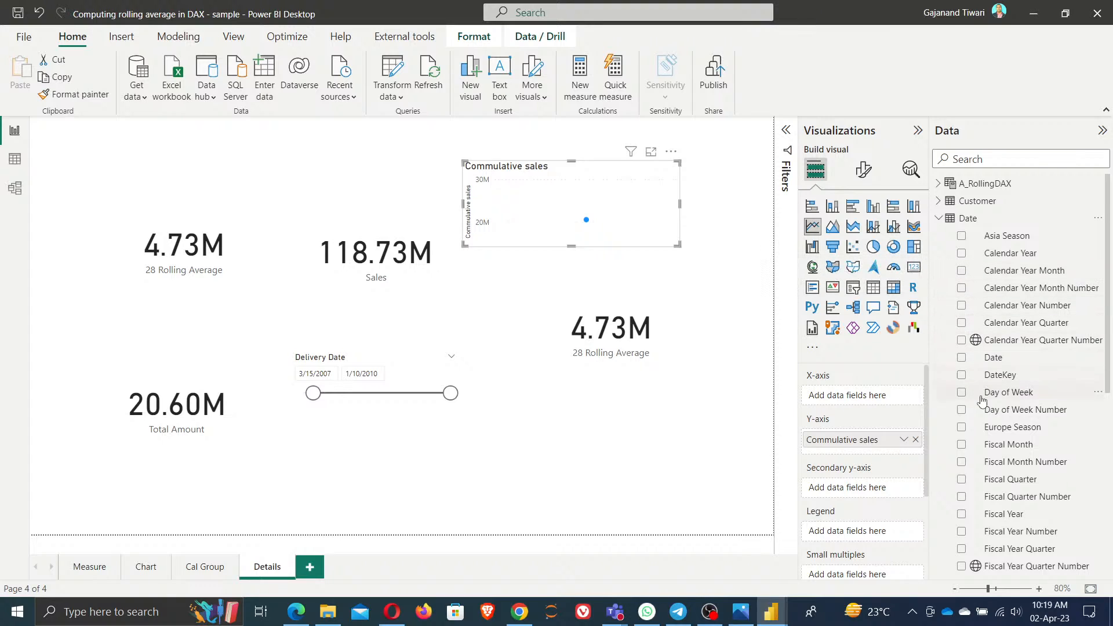
pyautogui.scroll(-3, 980, 400)
pyautogui.scroll(-3, 982, 400)
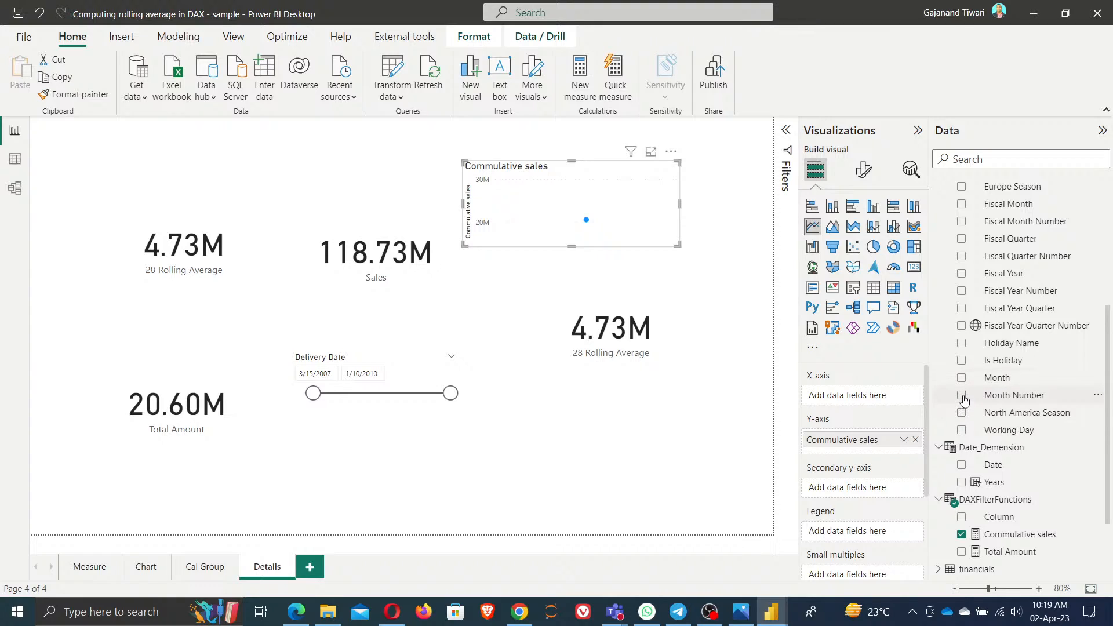
pyautogui.click(963, 275)
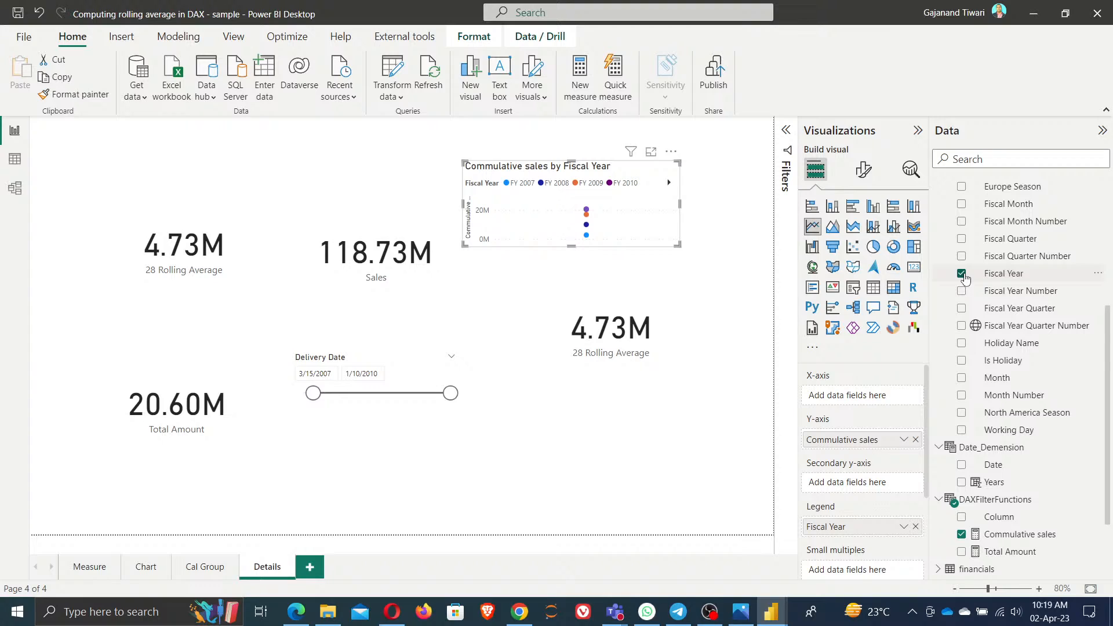
pyautogui.click(963, 274)
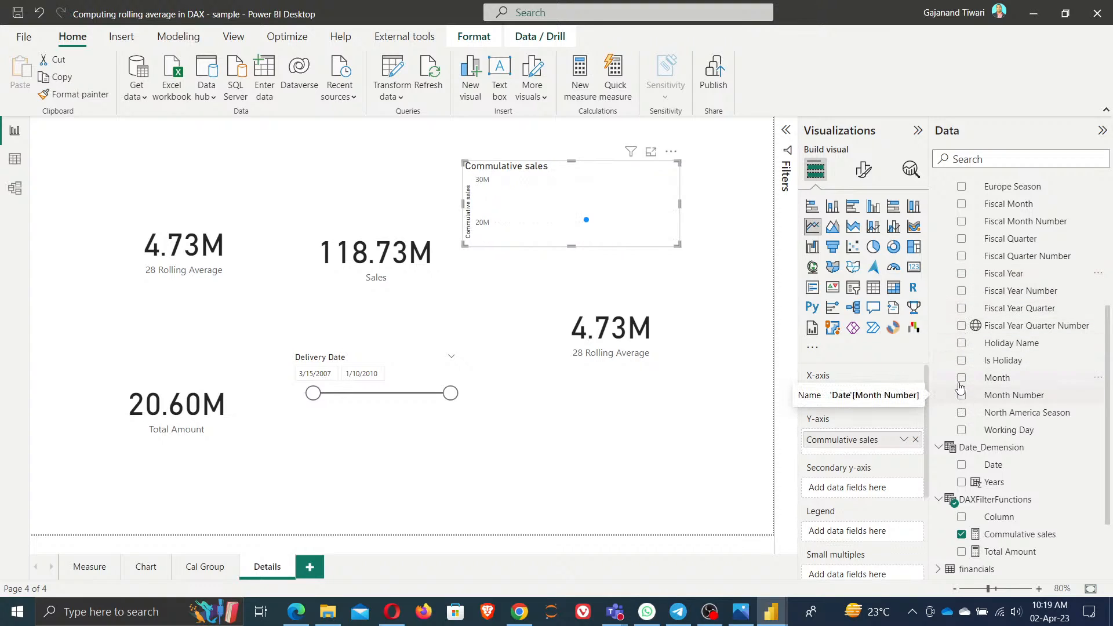
# - Add Month from the Date table as the line chart's X-axis, and make the chart wider and taller
pyautogui.click(962, 379)
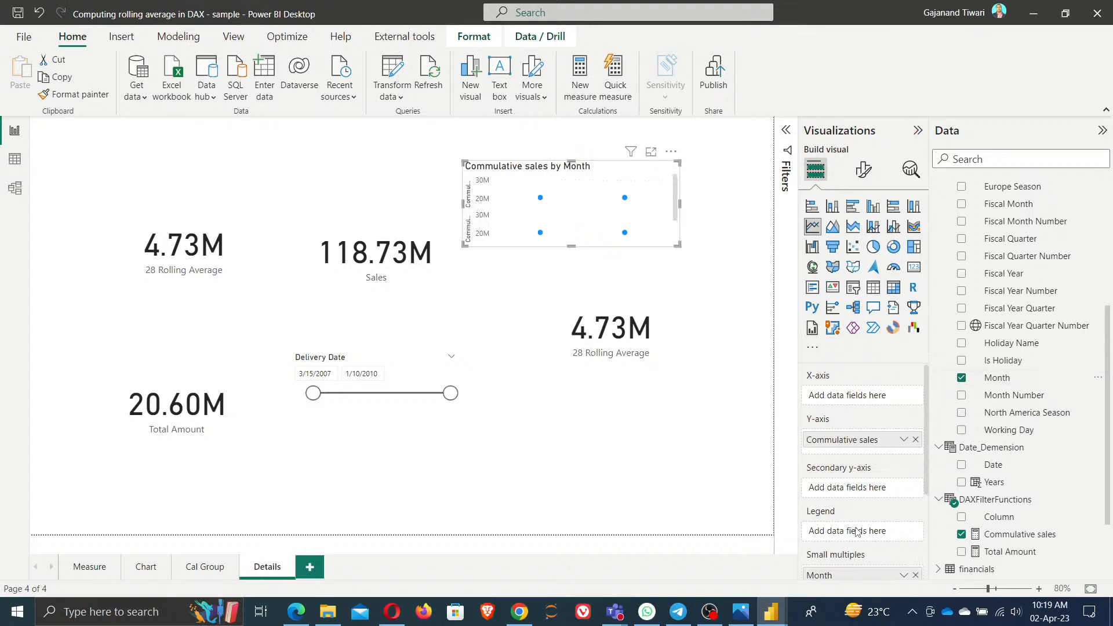
pyautogui.scroll(-1, 857, 532)
pyautogui.scroll(1, 869, 428)
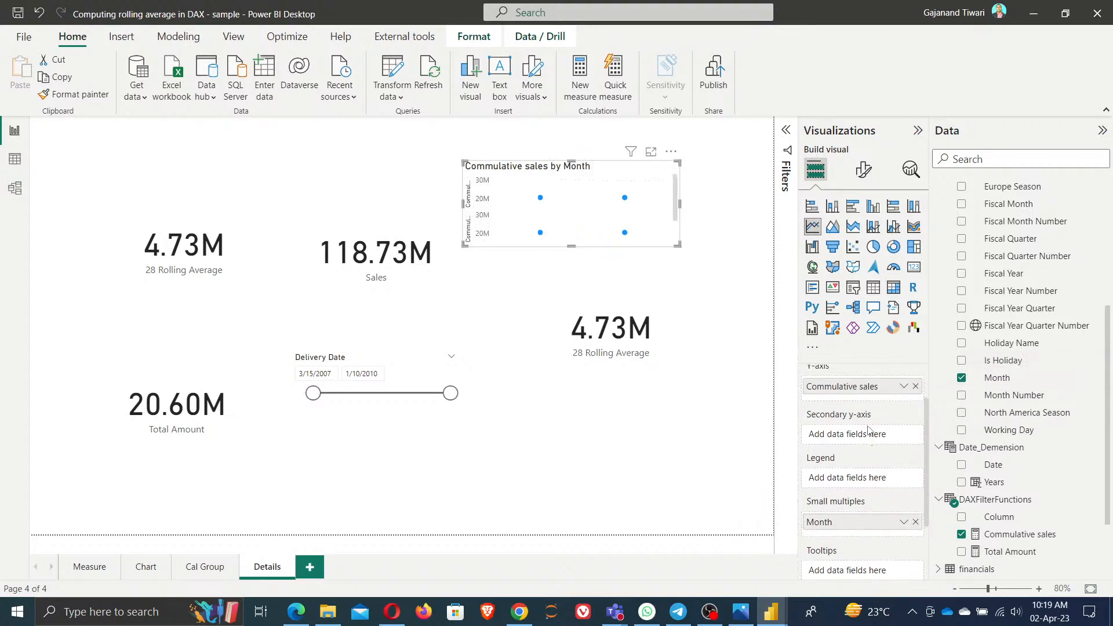
pyautogui.click(998, 380)
pyautogui.moveTo(993, 384); pyautogui.dragTo(861, 399)
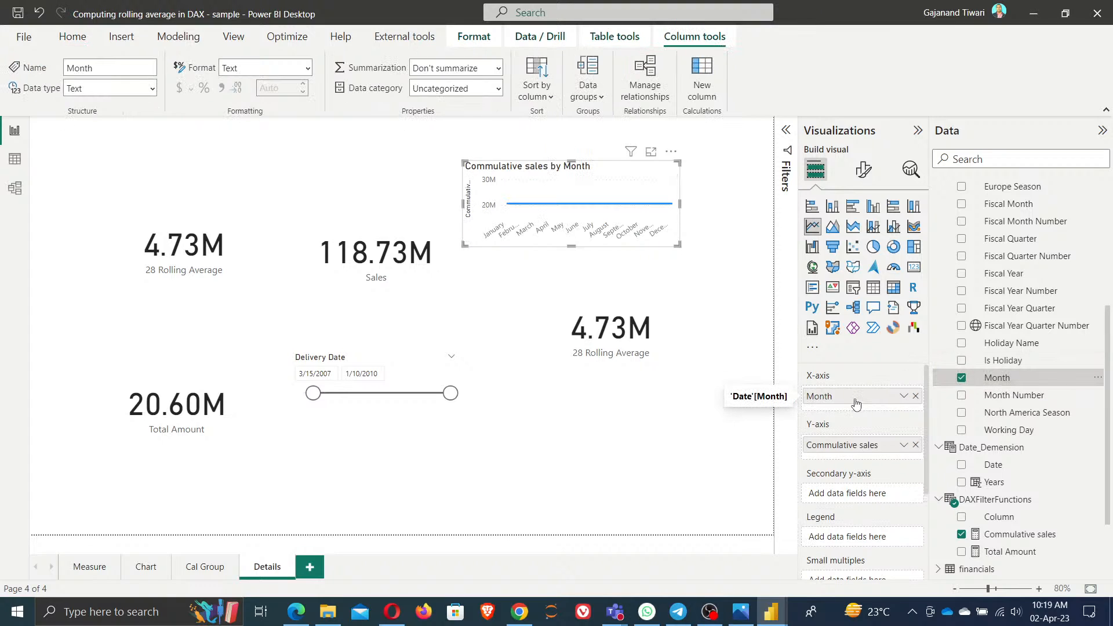
pyautogui.moveTo(679, 200); pyautogui.dragTo(732, 200)
pyautogui.moveTo(599, 245); pyautogui.dragTo(600, 299)
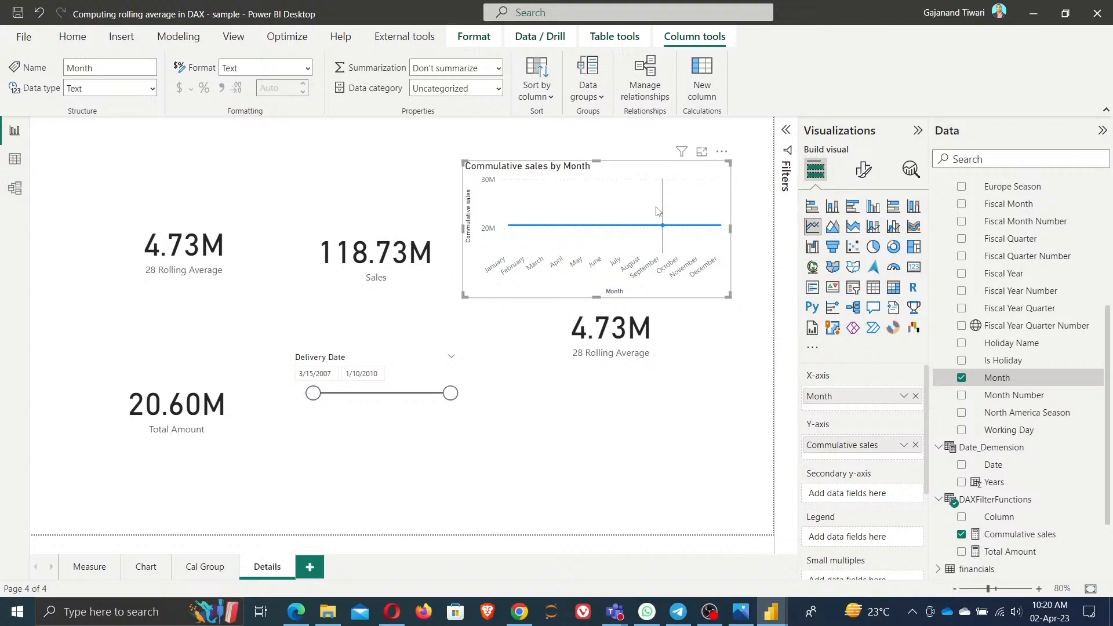
# - Review the Commulative sales formula, and edit the financials–Date_Demension relationship to link Sales Order Date with Date_Demension Date instead
pyautogui.scroll(-3, 1012, 493)
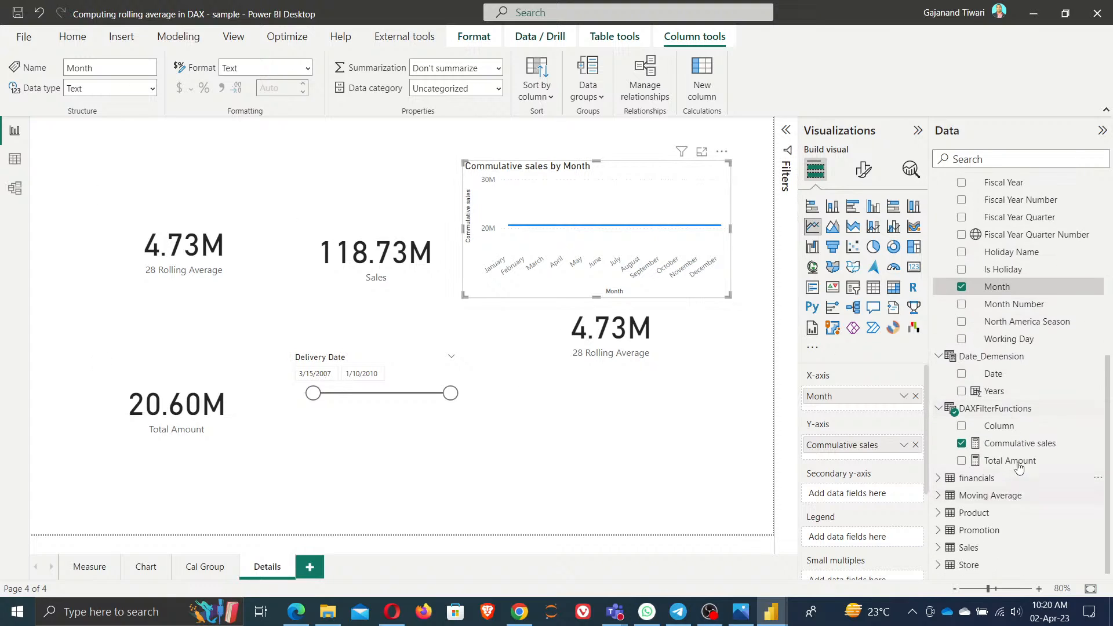
pyautogui.click(1020, 445)
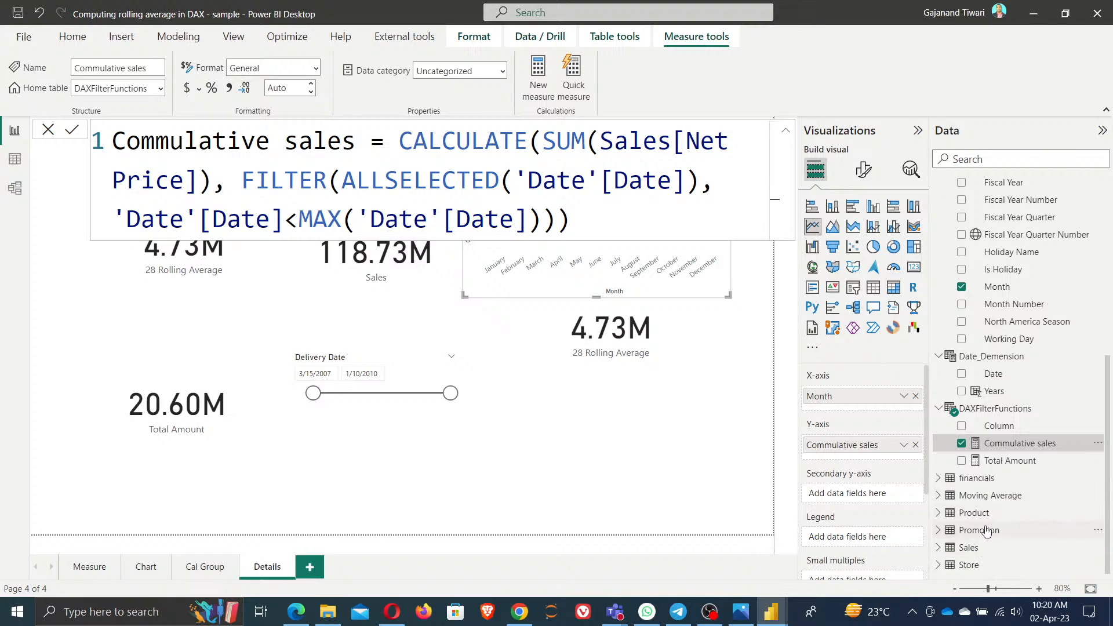
pyautogui.click(7, 192)
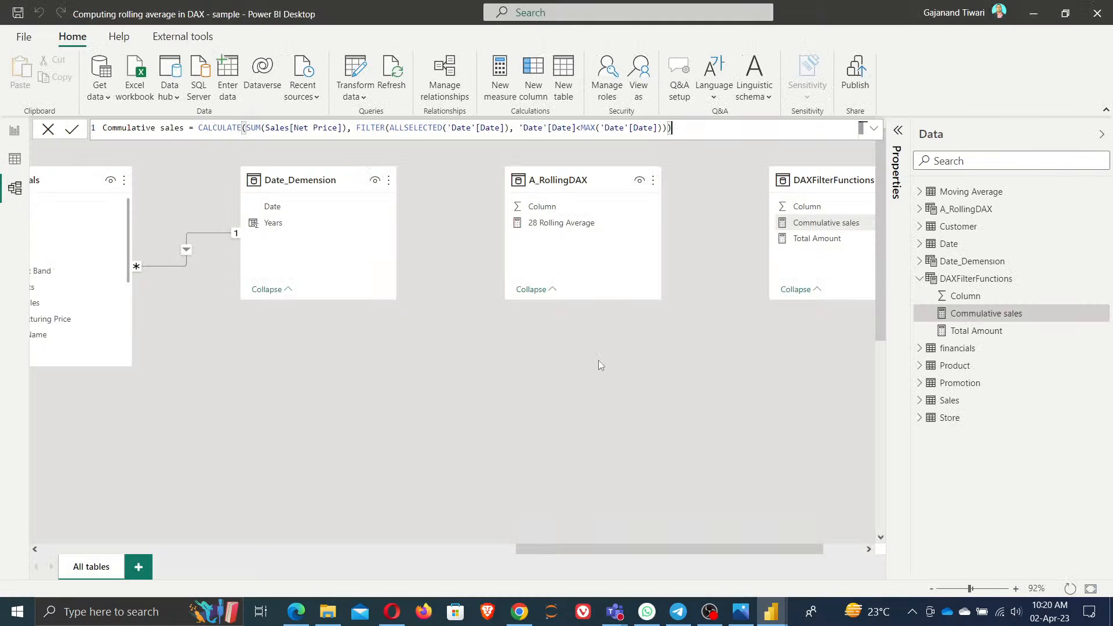
pyautogui.click(190, 254)
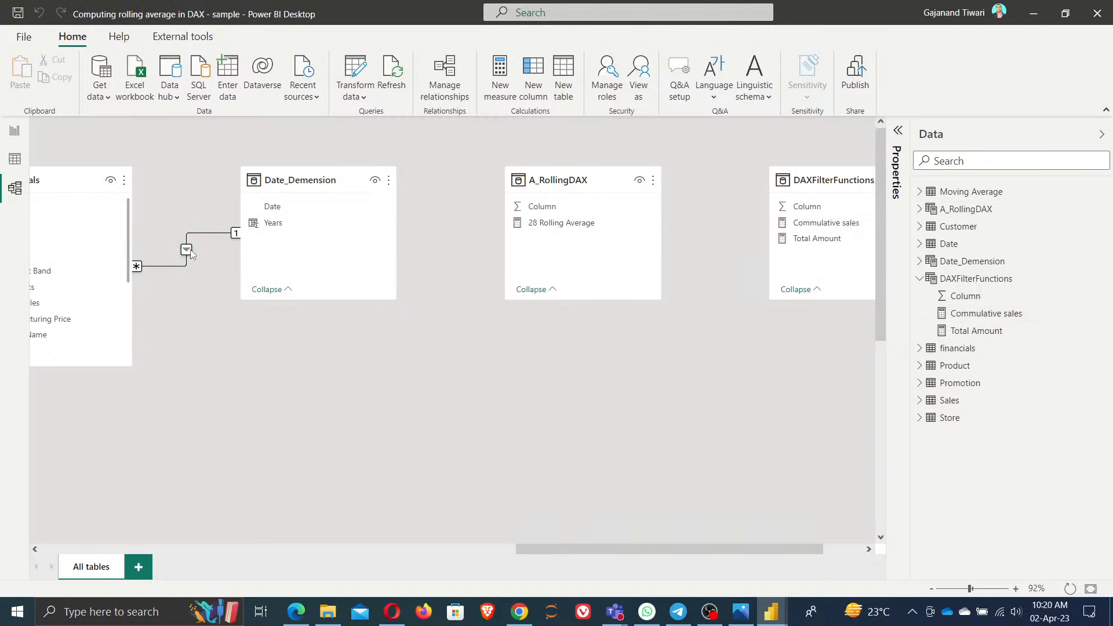
pyautogui.doubleClick(191, 253)
pyautogui.click(484, 167)
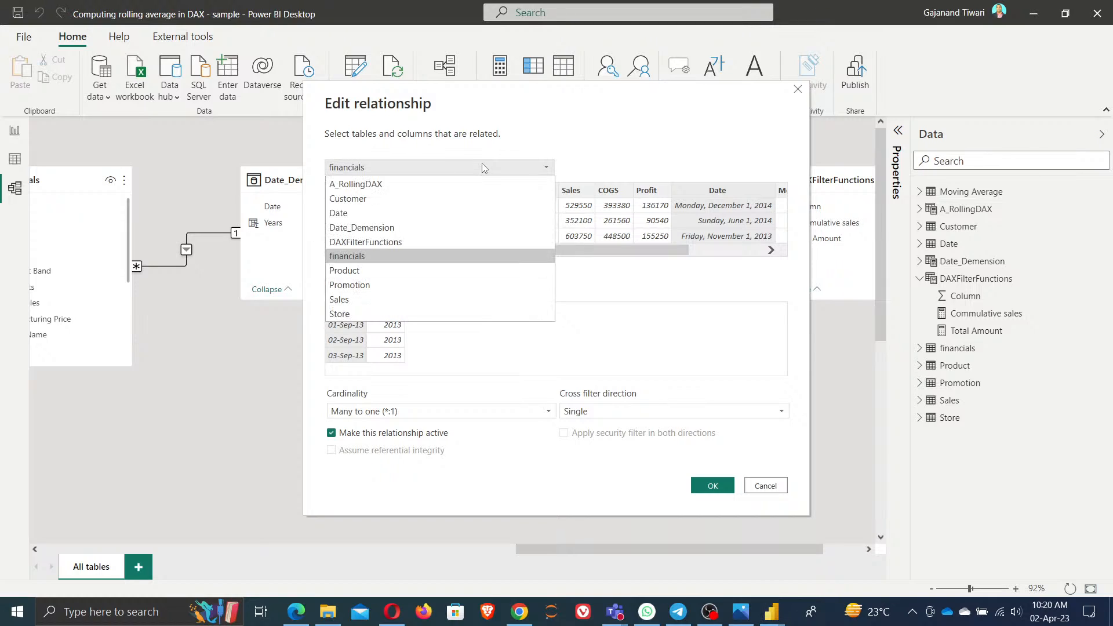
pyautogui.click(413, 301)
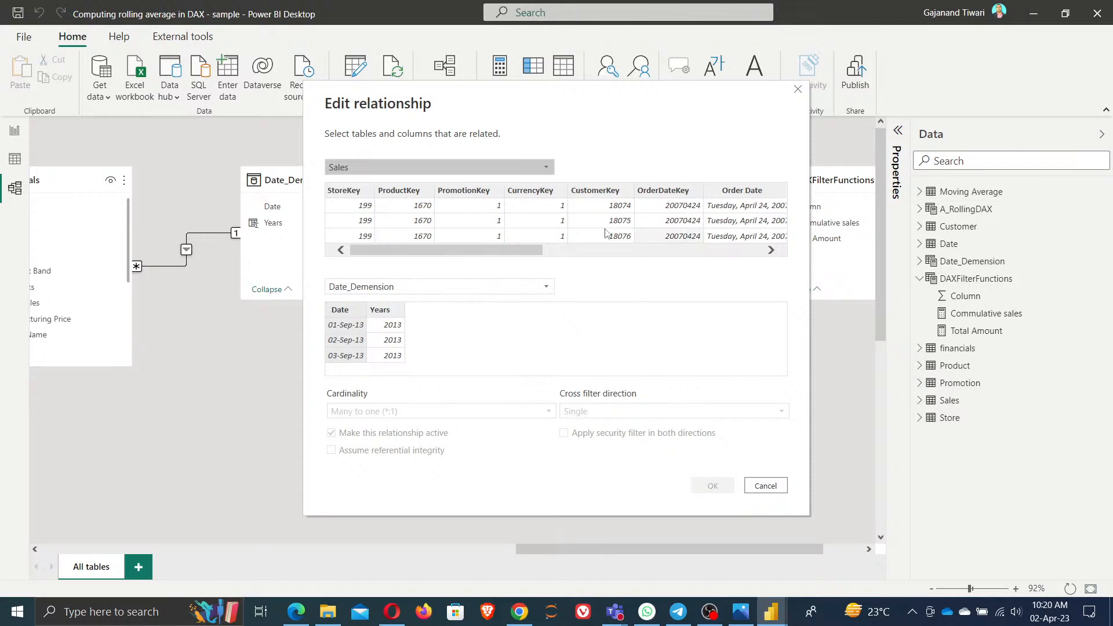
pyautogui.click(755, 193)
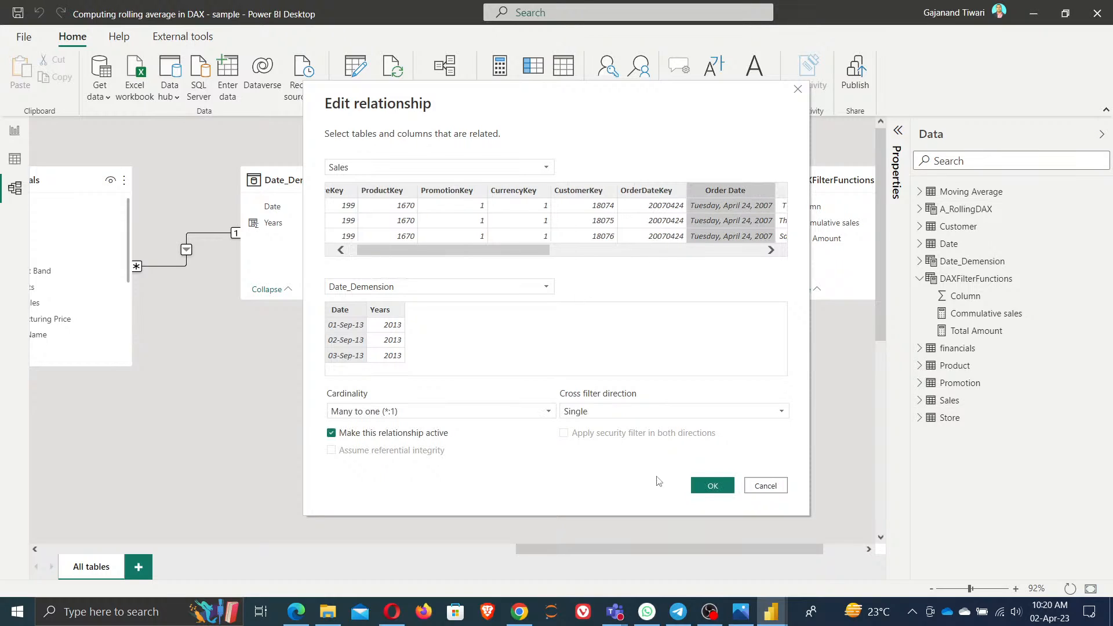
pyautogui.click(711, 493)
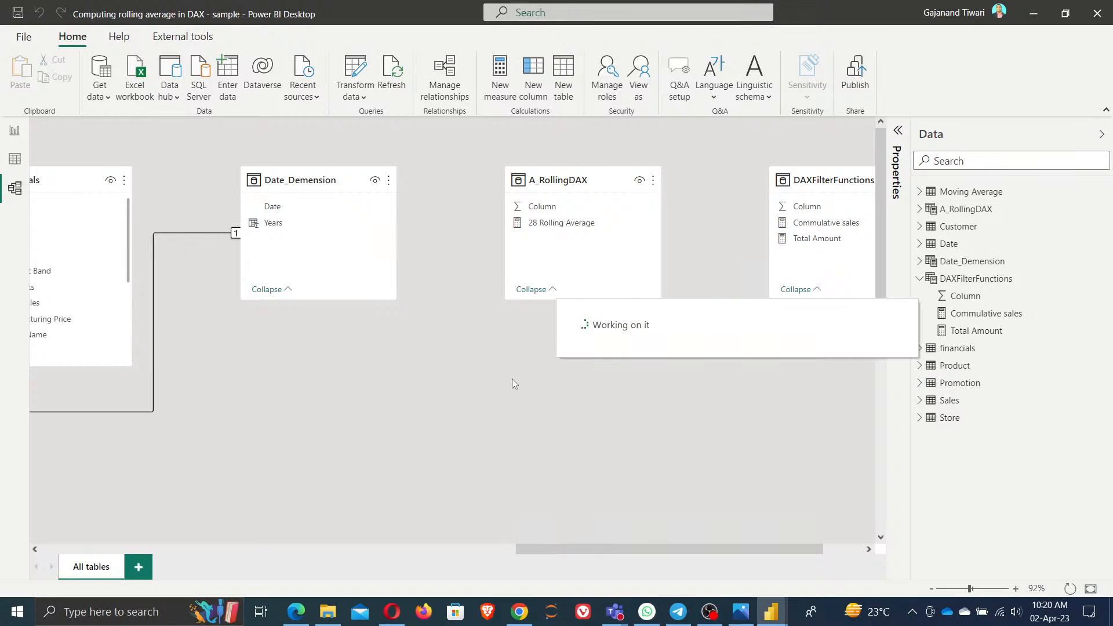
# - Return to the report, open the Commulative sales formula, and select the 'Date'[Date] argument inside ALLSELECTED
pyautogui.click(14, 130)
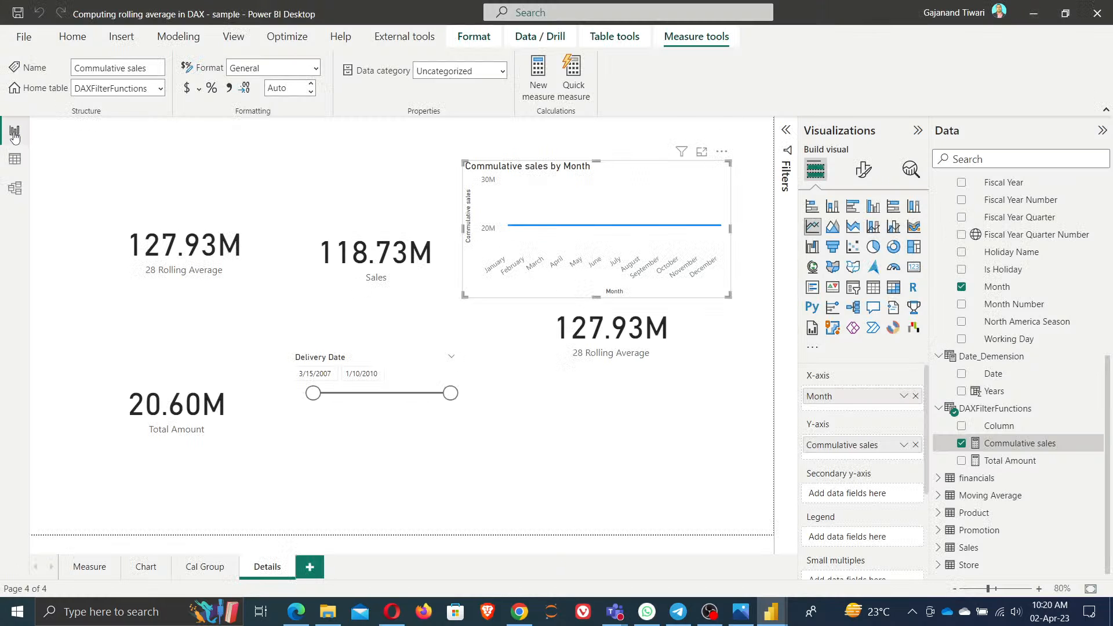
pyautogui.click(1015, 445)
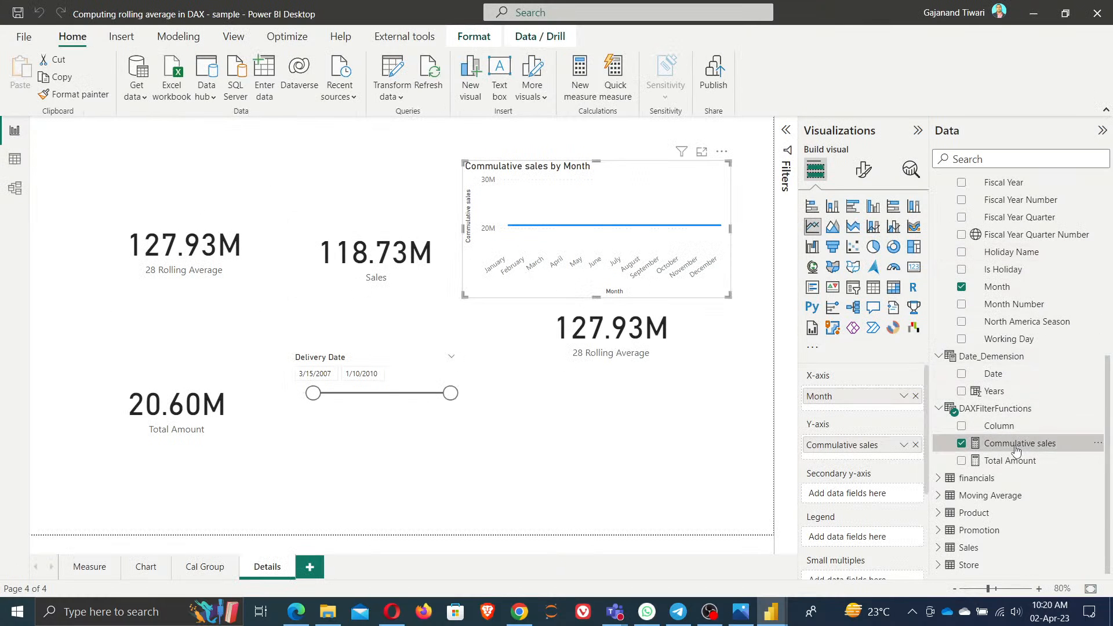
pyautogui.moveTo(515, 177); pyautogui.dragTo(689, 174)
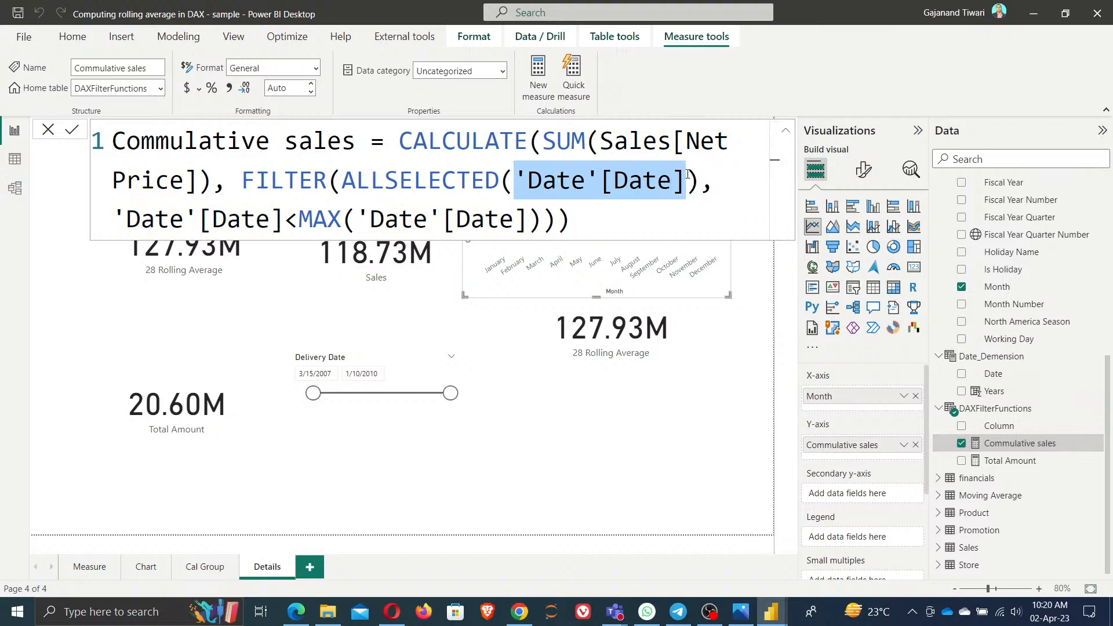
pyautogui.write('dei')
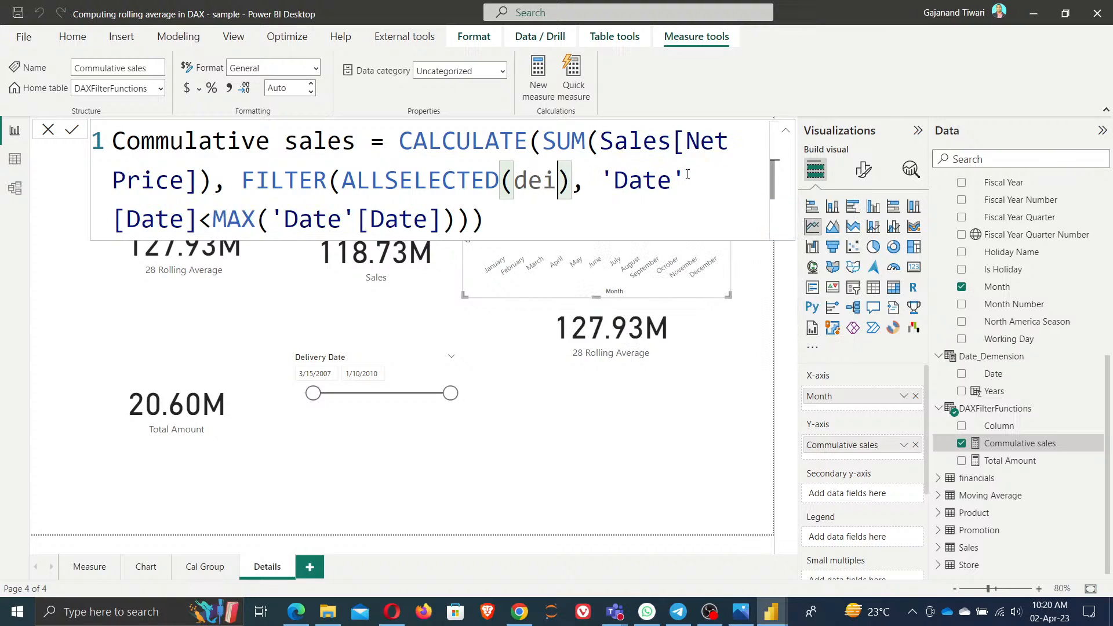
pyautogui.press('BackSpace')
pyautogui.press('BackSpace')
pyautogui.write('im_de')
pyautogui.press('BackSpace')
pyautogui.press('BackSpace')
pyautogui.press('BackSpace')
pyautogui.press('BackSpace')
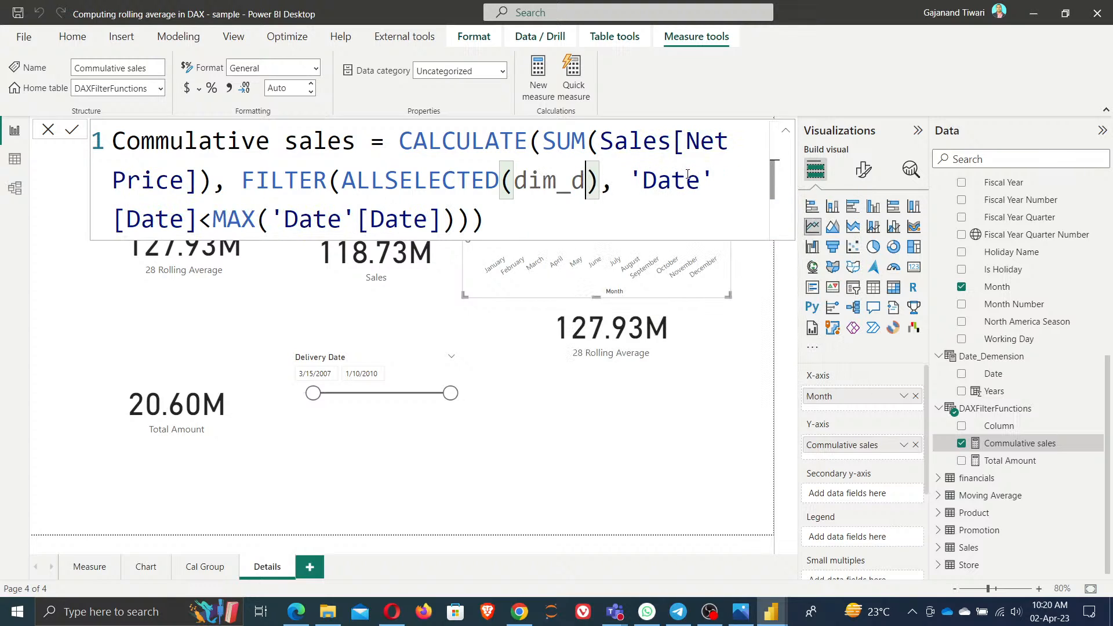
pyautogui.press('BackSpace')
pyautogui.press('BackSpace')
pyautogui.write('date')
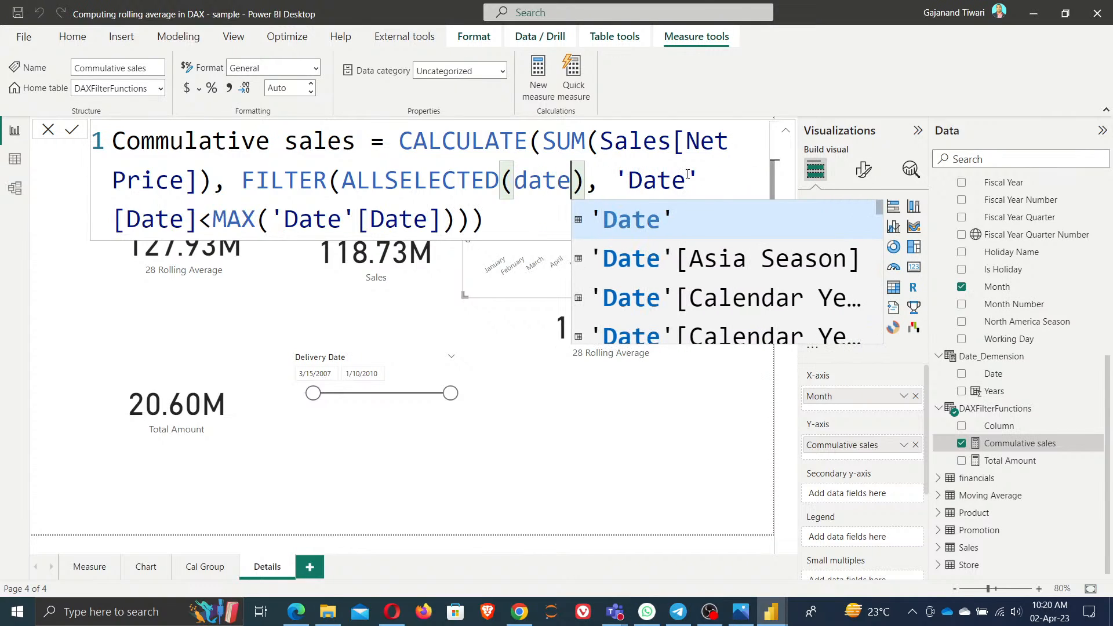
pyautogui.press('Down')
pyautogui.press('Down')
pyautogui.press('Down')
pyautogui.press('Down')
pyautogui.press('Down')
pyautogui.press('Down')
pyautogui.press('Down')
pyautogui.press('Down')
pyautogui.press('Down')
pyautogui.press('Down')
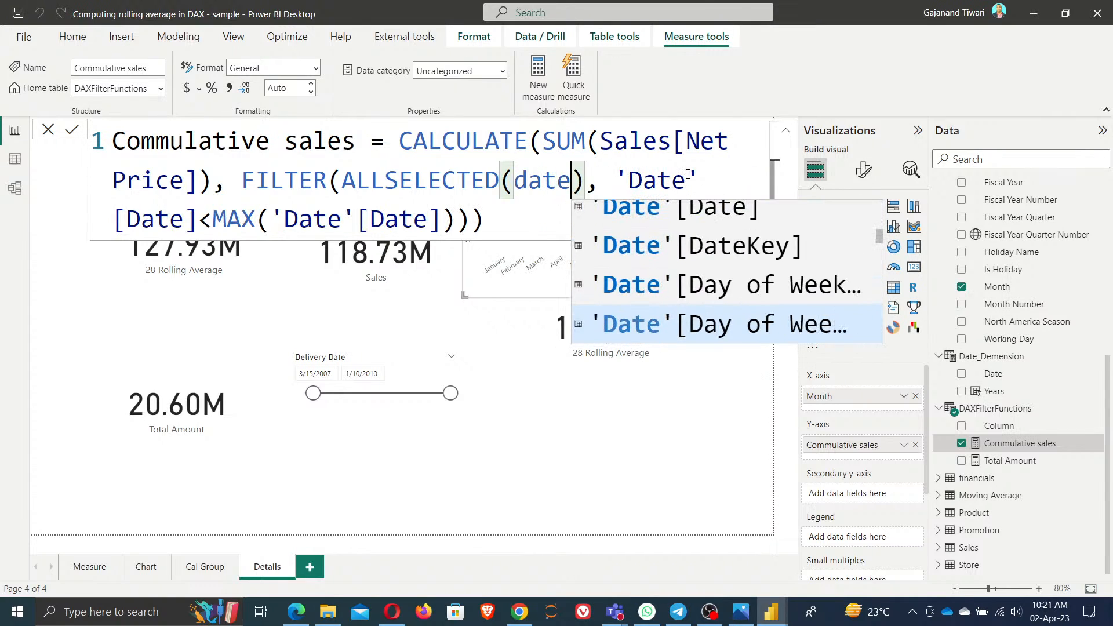
pyautogui.press('Down')
pyautogui.press('Down')
pyautogui.press('Down')
pyautogui.press('Down')
pyautogui.press('Down')
pyautogui.press('Down')
pyautogui.press('Down')
pyautogui.press('Down')
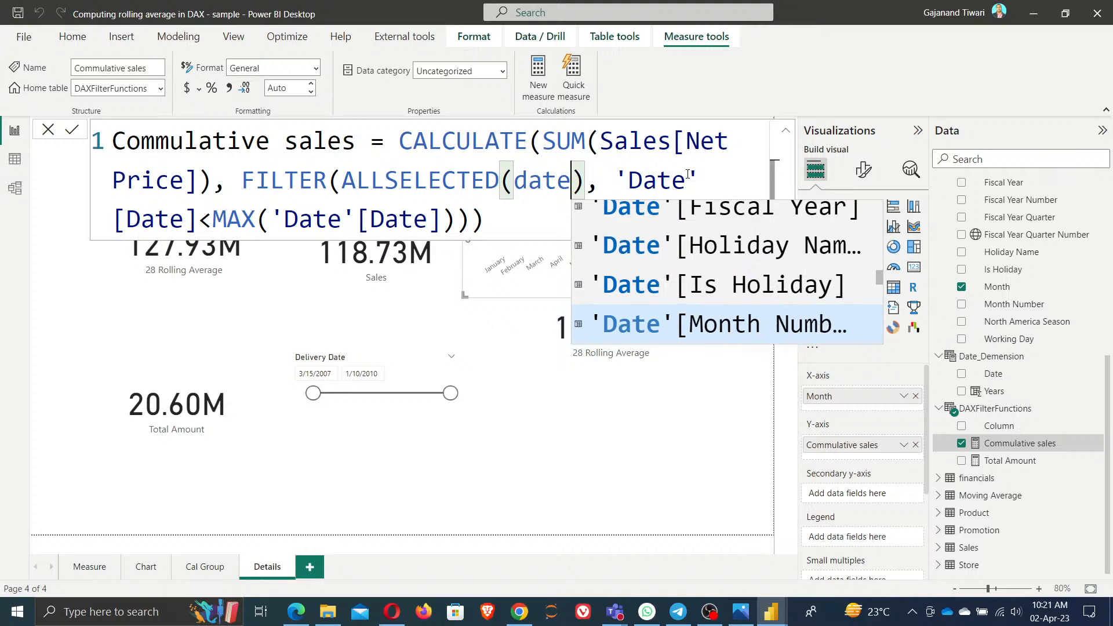
pyautogui.press('Down')
pyautogui.press('Down')
pyautogui.press('Down')
pyautogui.press('Down')
pyautogui.press('BackSpace')
pyautogui.press('BackSpace')
pyautogui.press('BackSpace')
pyautogui.press('BackSpace')
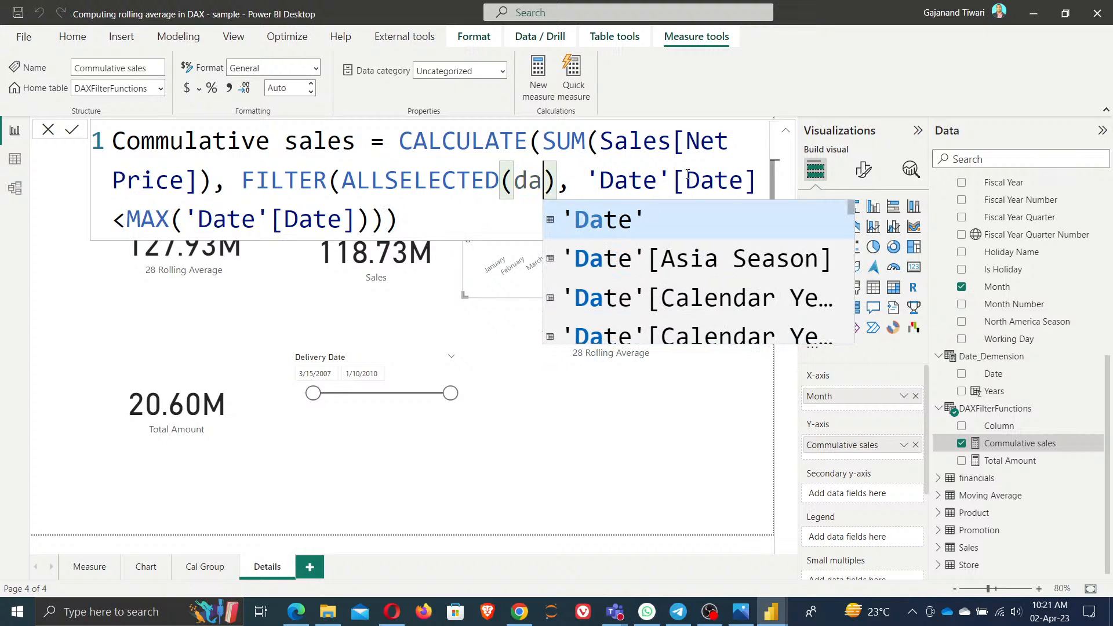
# - Enter Date_Demension[Date] as the ALLSELECTED argument in the Commulative sales formula
pyautogui.write('date_d')
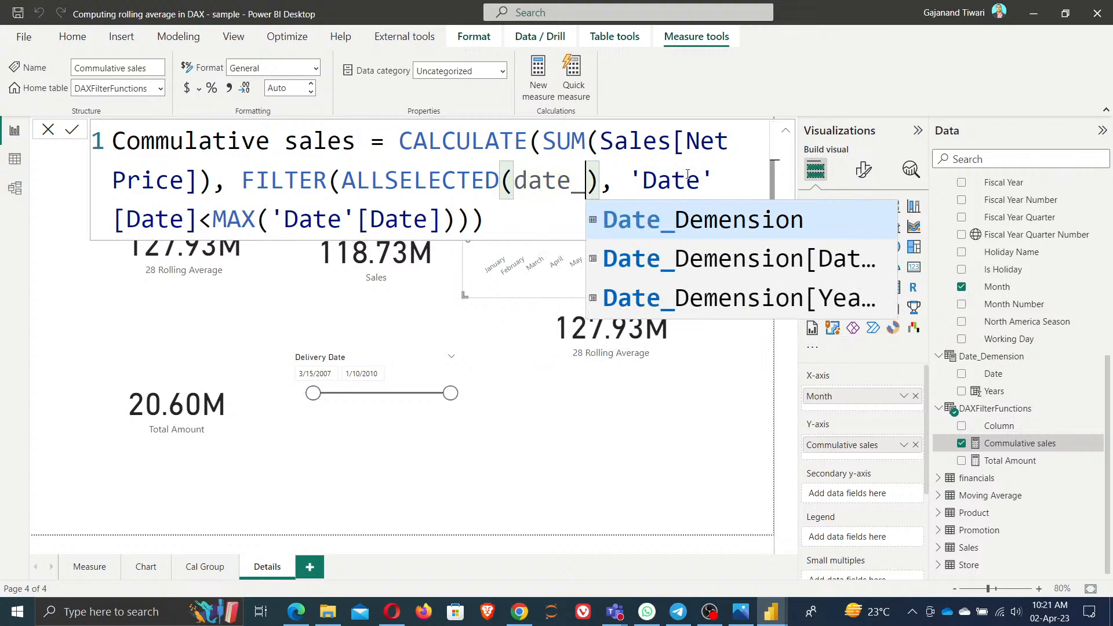
pyautogui.press('Down')
pyautogui.press('Tab')
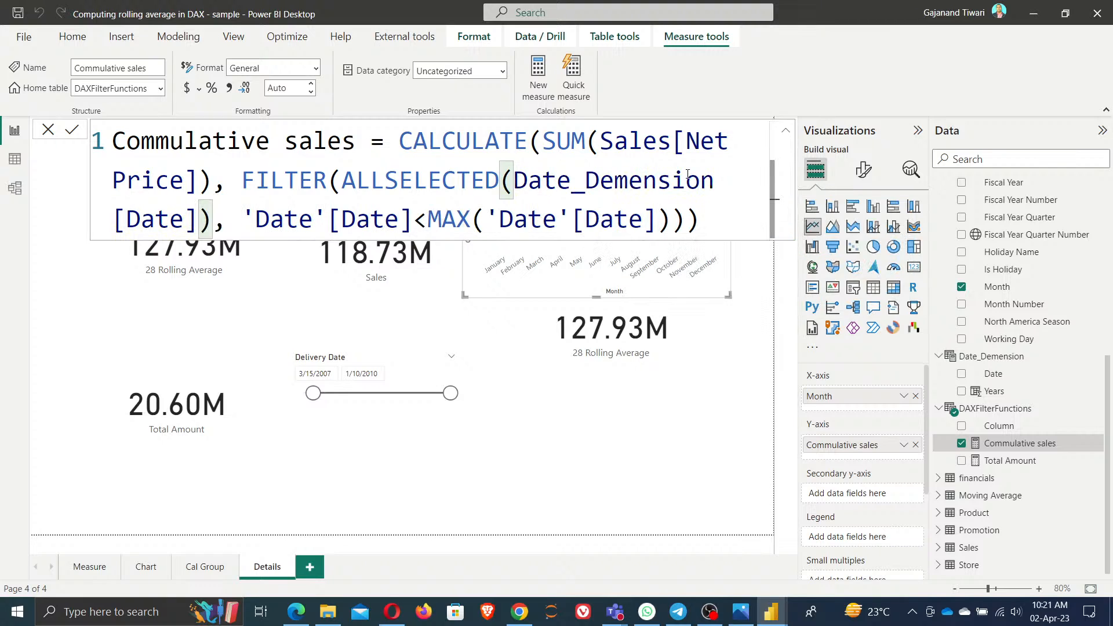
# - Copy Date_Demension[Date] over both remaining 'Date'[Date] references, in the filter condition and in MAX, and commit the measure
pyautogui.hotkey('shift', 'Left')
pyautogui.hotkey('shift', 'Left')
pyautogui.hotkey('shift', 'Left')
pyautogui.hotkey('shift', 'Left')
pyautogui.hotkey('shift', 'Left')
pyautogui.hotkey('shift', 'Left')
pyautogui.hotkey('shift', 'Left')
pyautogui.hotkey('shift', 'Left')
pyautogui.hotkey('shift', 'Left')
pyautogui.hotkey('shift', 'Left')
pyautogui.hotkey('shift', 'Left')
pyautogui.hotkey('shift', 'Left')
pyautogui.hotkey('shift', 'Left')
pyautogui.hotkey('shift', 'Left')
pyautogui.hotkey('shift', 'Left')
pyautogui.hotkey('shift', 'Left')
pyautogui.hotkey('shift', 'Left')
pyautogui.hotkey('shift', 'Left')
pyautogui.hotkey('shift', 'Left')
pyautogui.hotkey('shift', 'Left')
pyautogui.hotkey('ctrl', 'c')
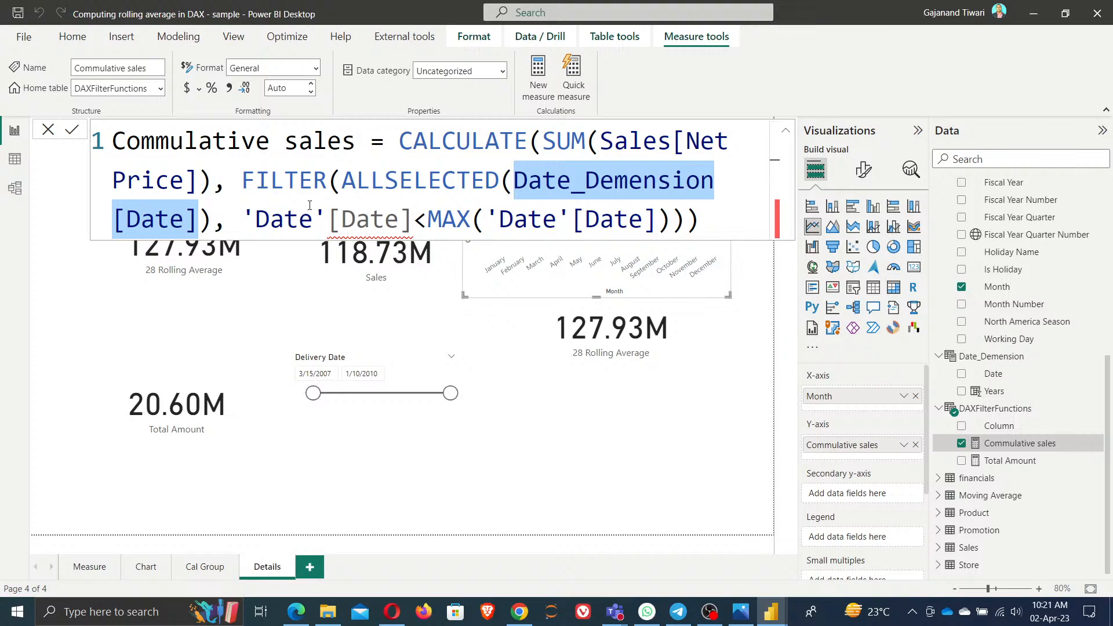
pyautogui.moveTo(239, 220); pyautogui.dragTo(418, 219)
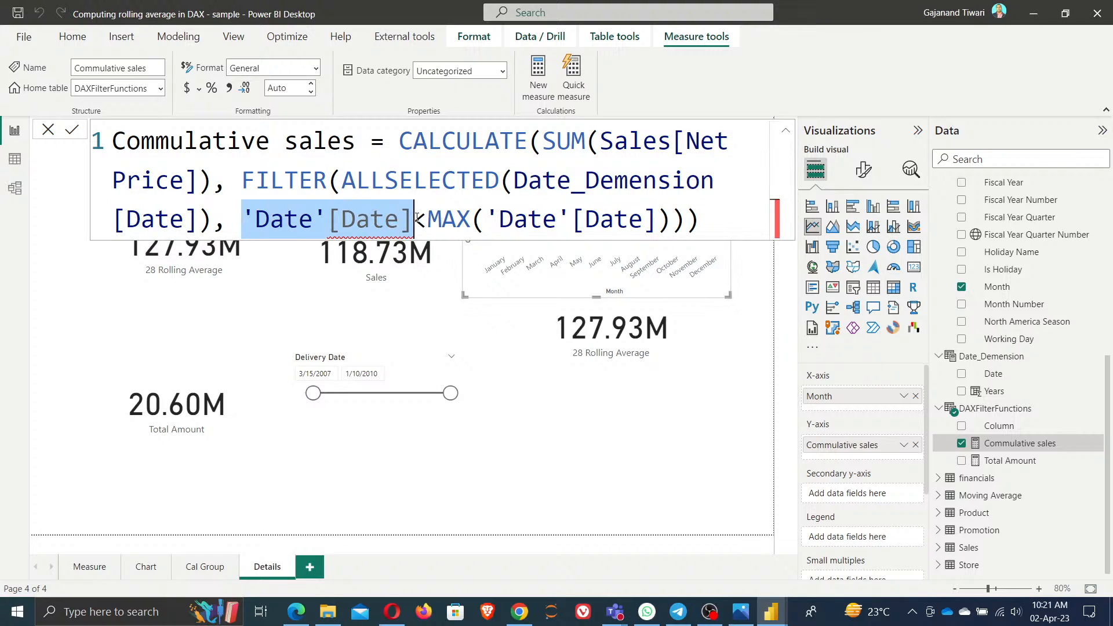
pyautogui.hotkey('ctrl', 'v')
pyautogui.moveTo(601, 220); pyautogui.dragTo(204, 264)
pyautogui.hotkey('ctrl', 'v')
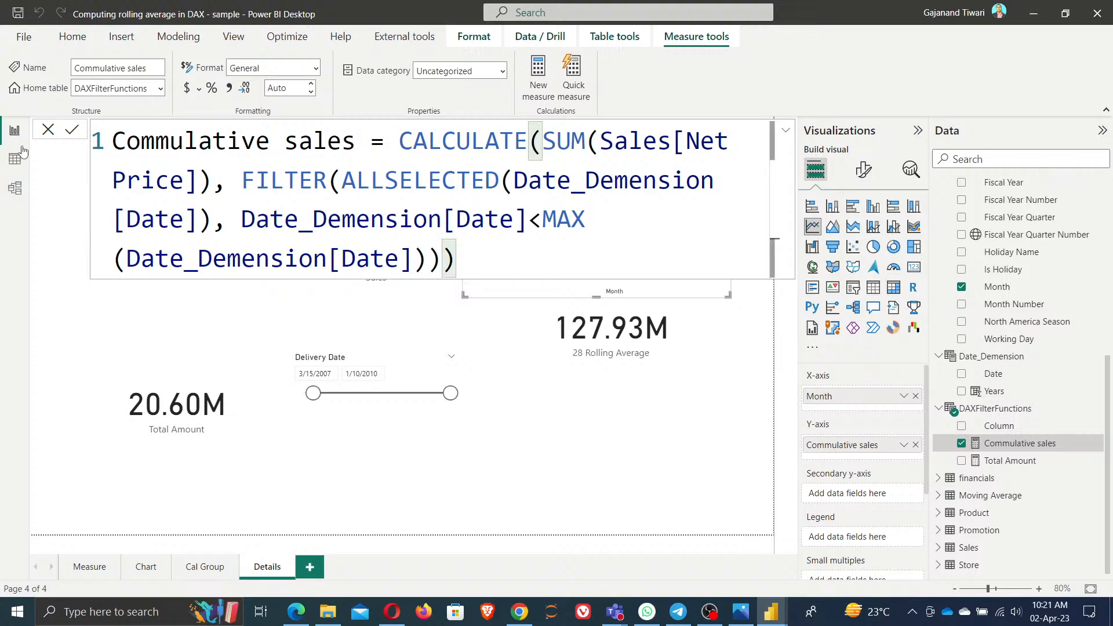
pyautogui.click(47, 131)
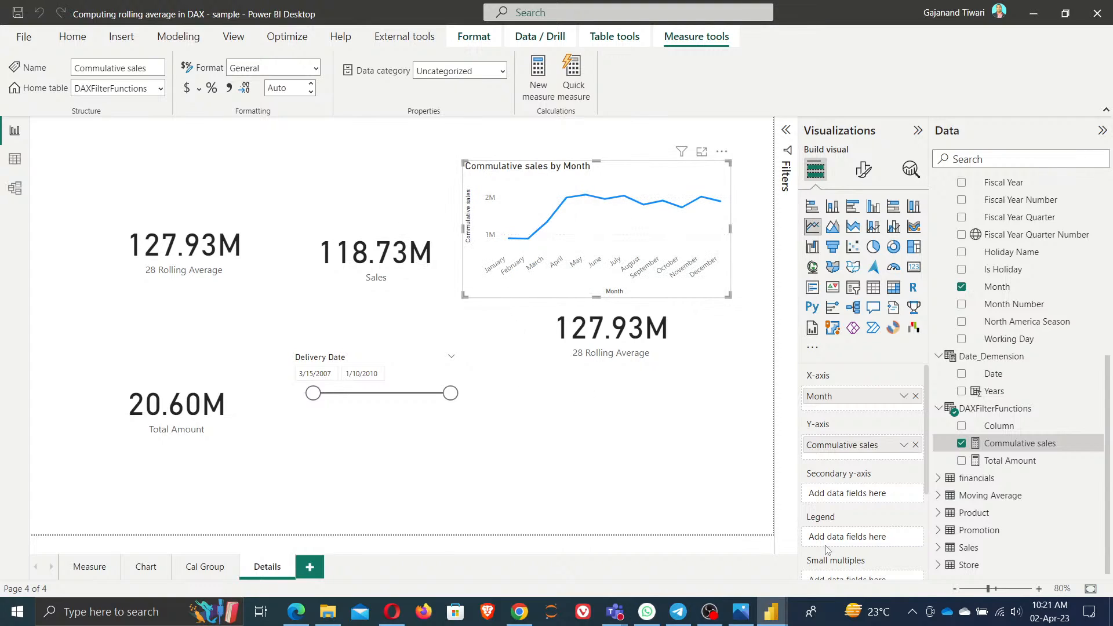
# - Try removing the ALLSELECTED function name from the Commulative sales formula and commit the measure
pyautogui.click(1015, 443)
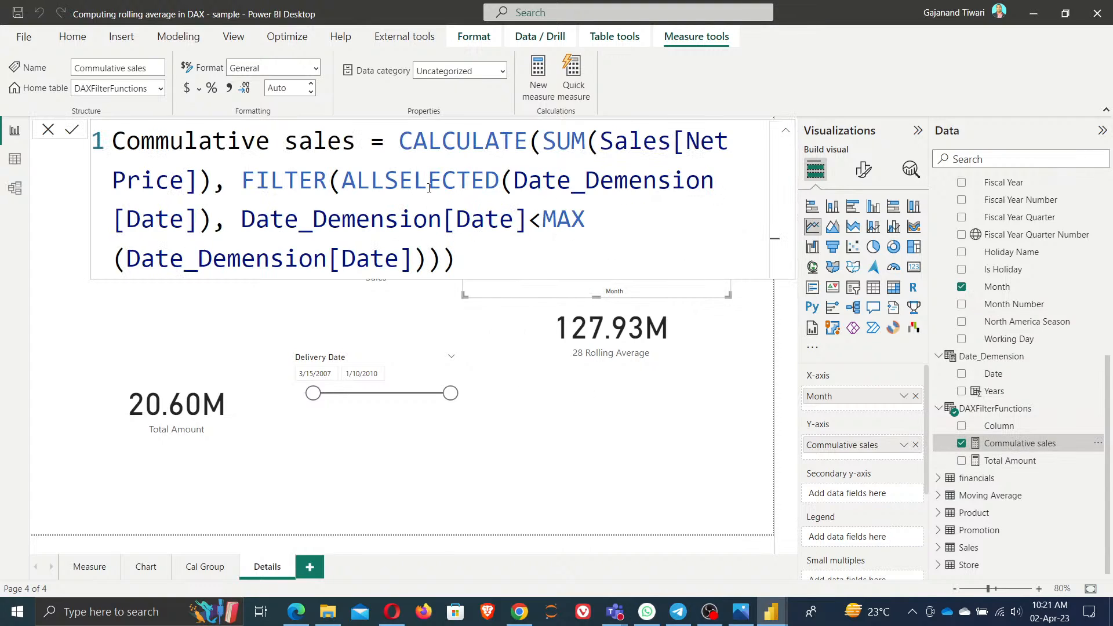
pyautogui.moveTo(344, 184); pyautogui.dragTo(497, 186)
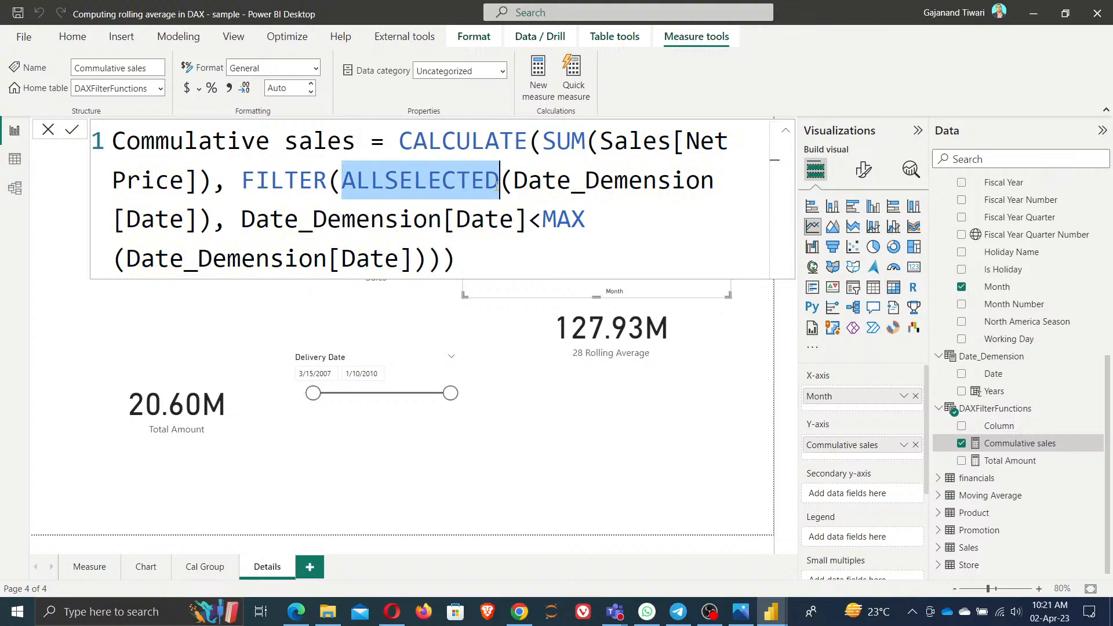
pyautogui.press('BackSpace')
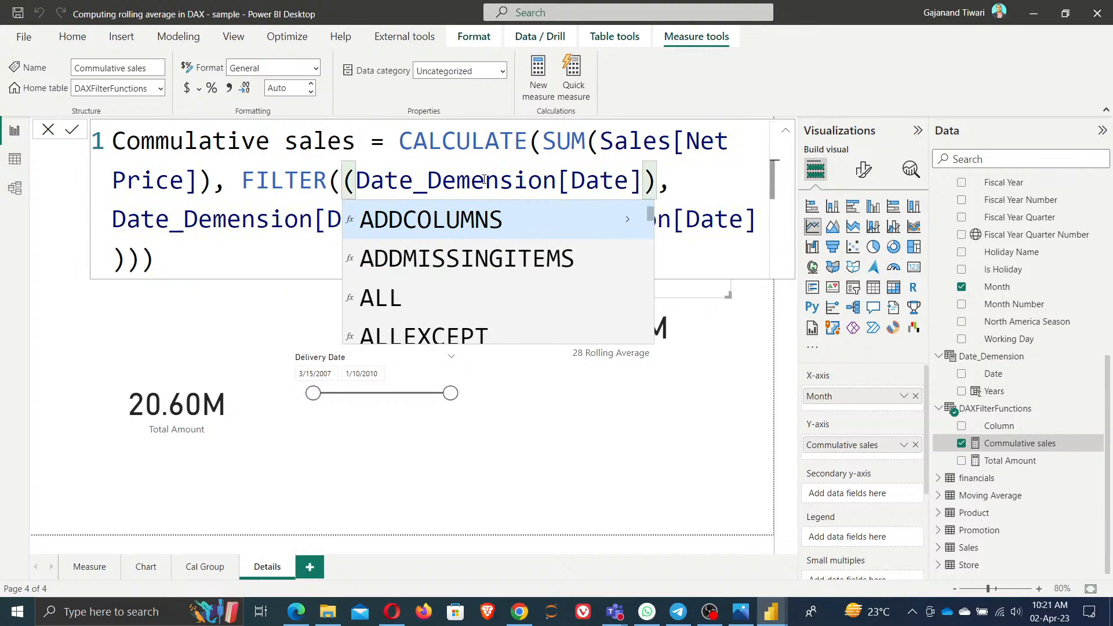
pyautogui.click(71, 131)
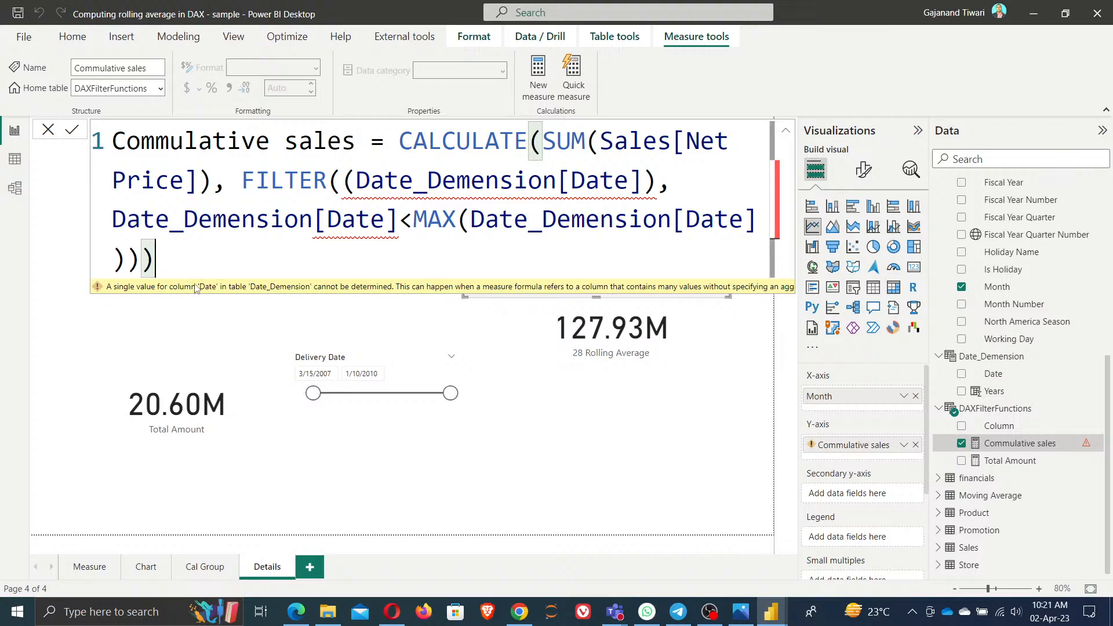
# - Remove the leftover parentheses around Date_Demension[Date] in FILTER's first argument
pyautogui.press('BackSpace')
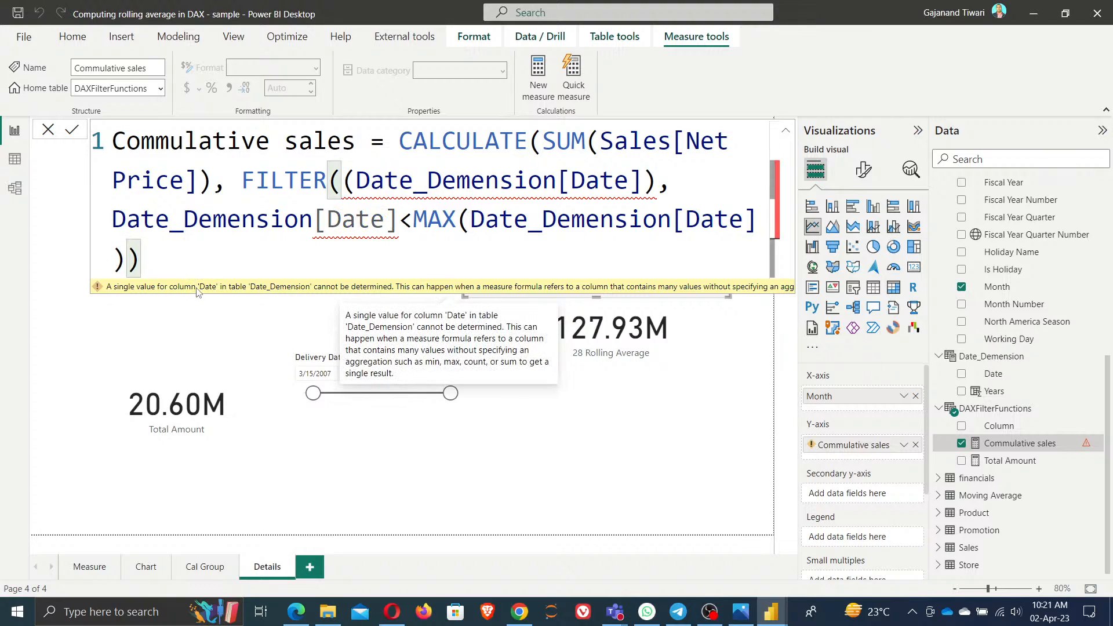
pyautogui.write(')')
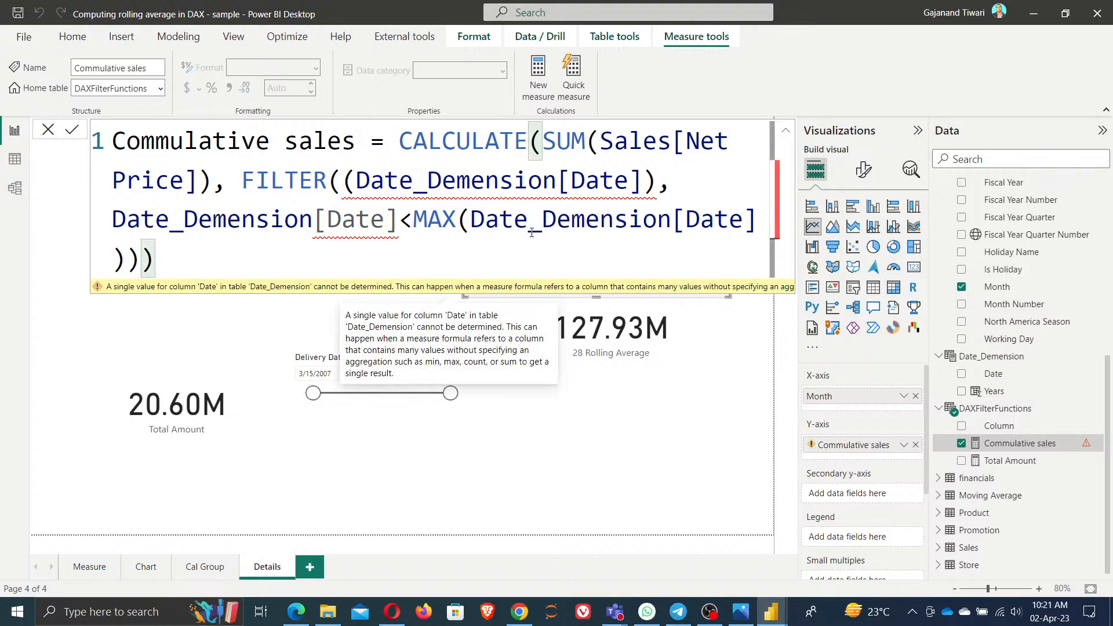
pyautogui.click(657, 181)
pyautogui.press('BackSpace')
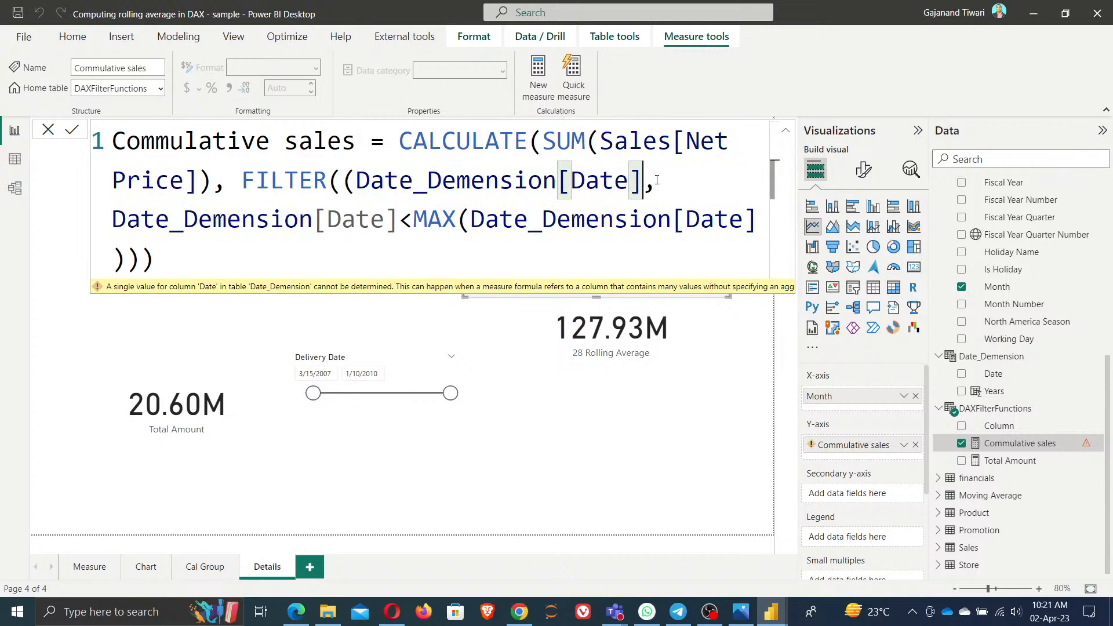
pyautogui.click(356, 180)
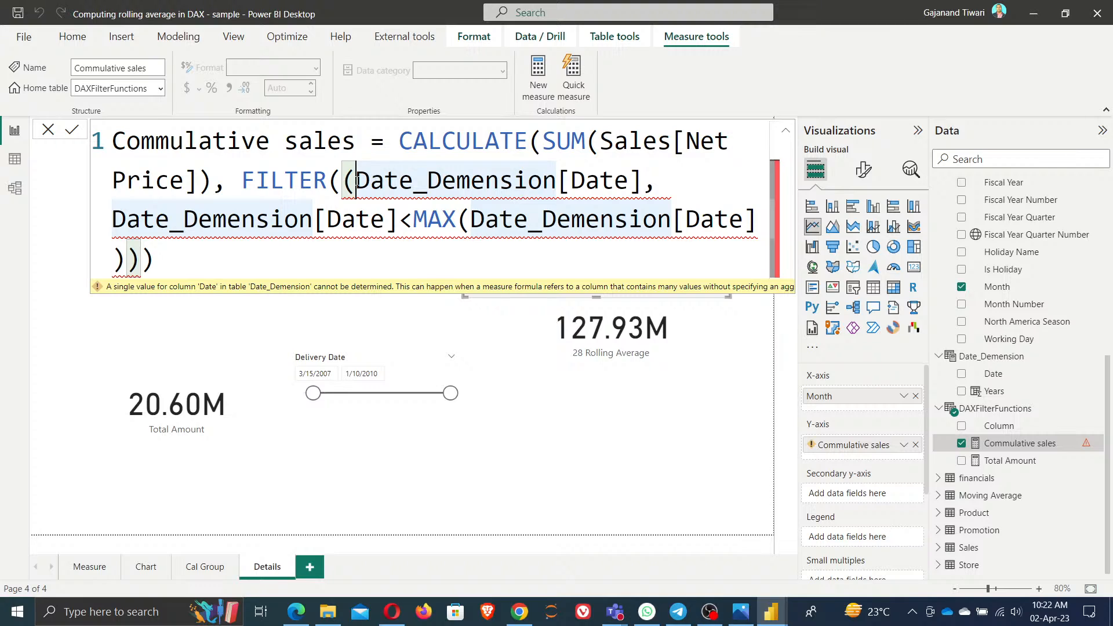
pyautogui.press('BackSpace')
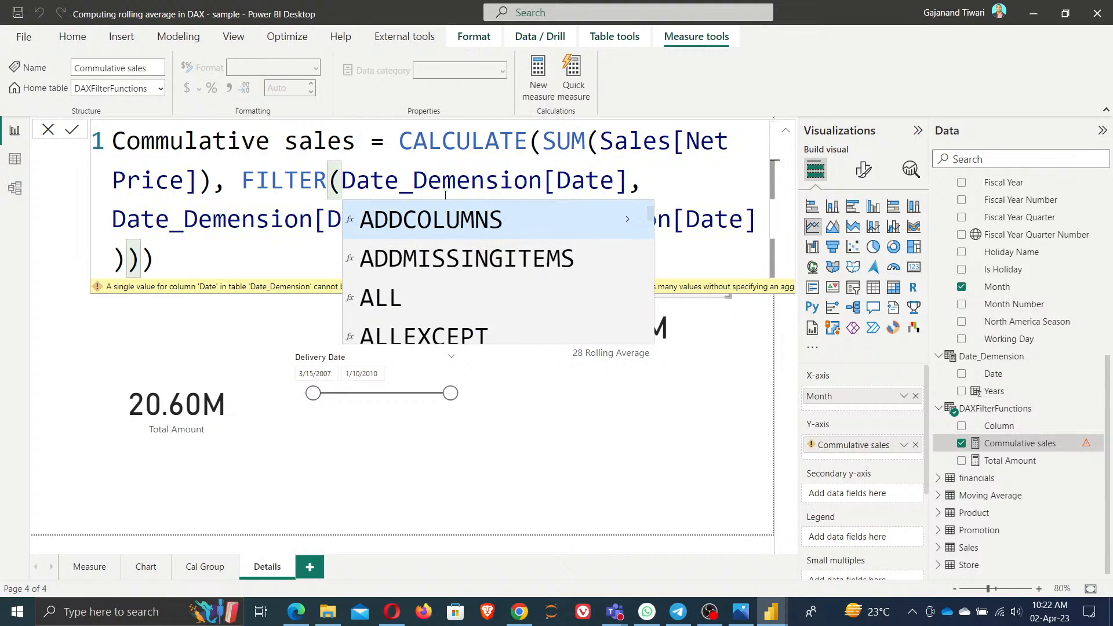
# - Insert the ALLSELECTED function in front of Date_Demension[Date] in FILTER's first argument of the Commulative sales formula
pyautogui.write('all')
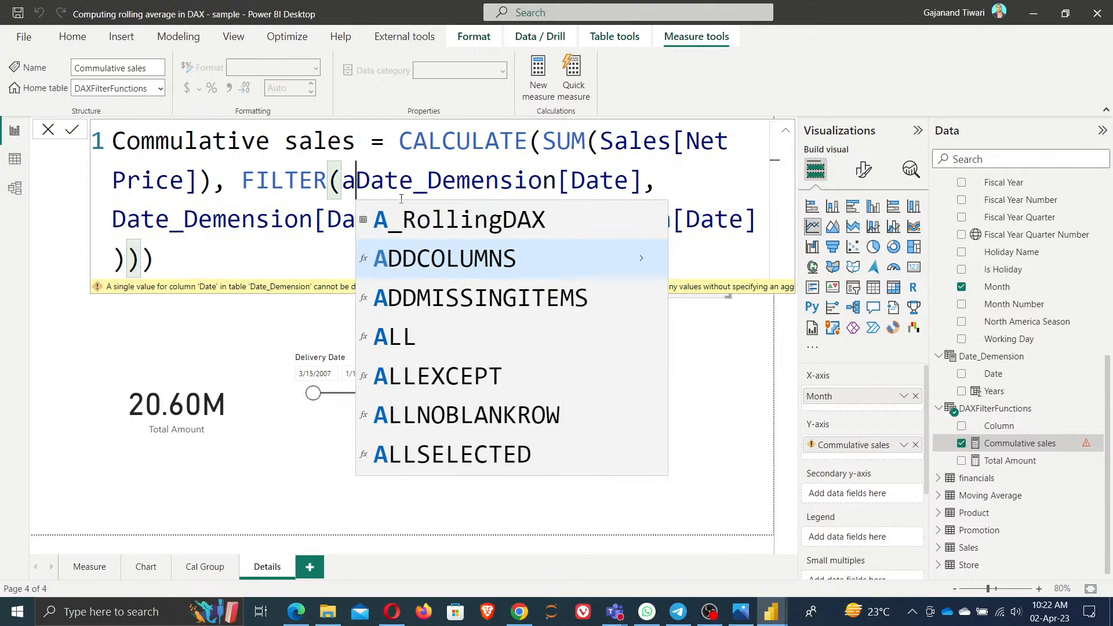
pyautogui.press('Down')
pyautogui.press('Down')
pyautogui.press('Down')
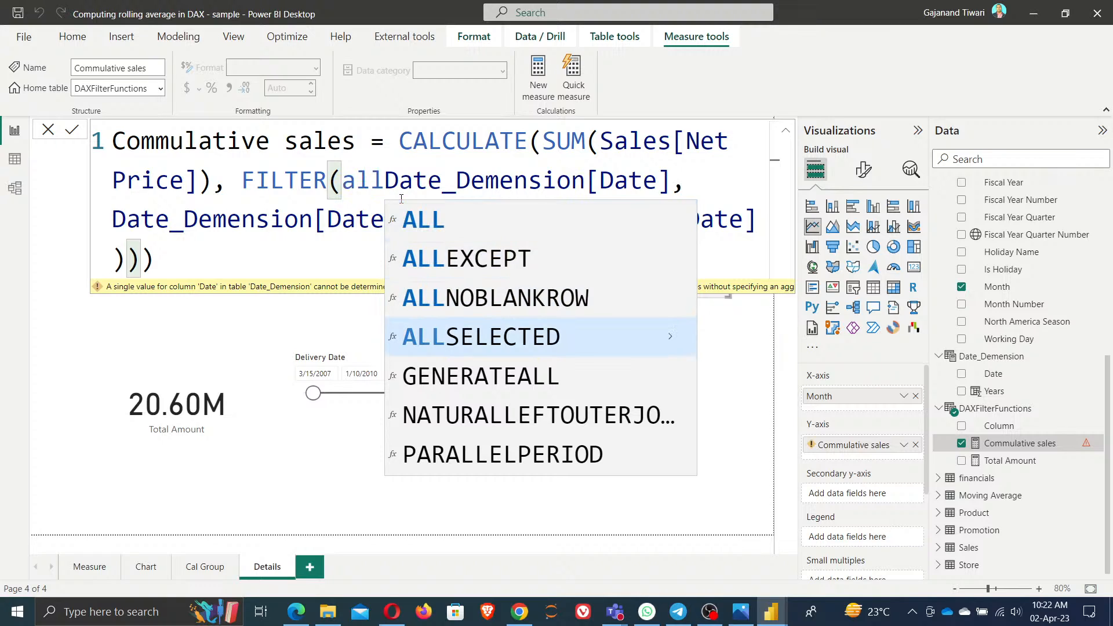
pyautogui.press('Tab')
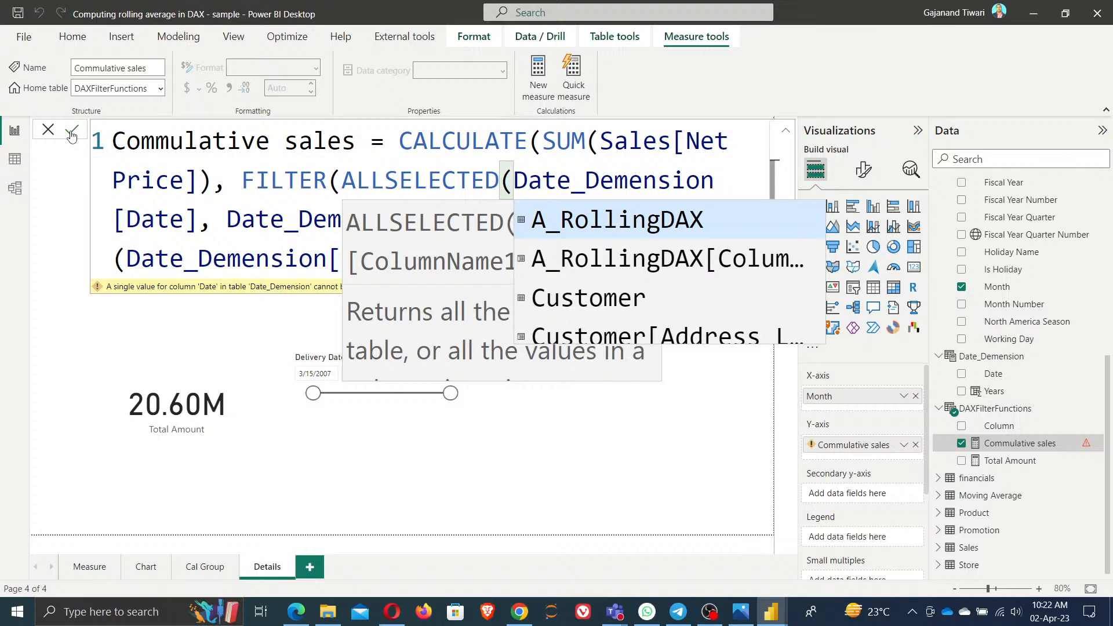
pyautogui.press('Escape')
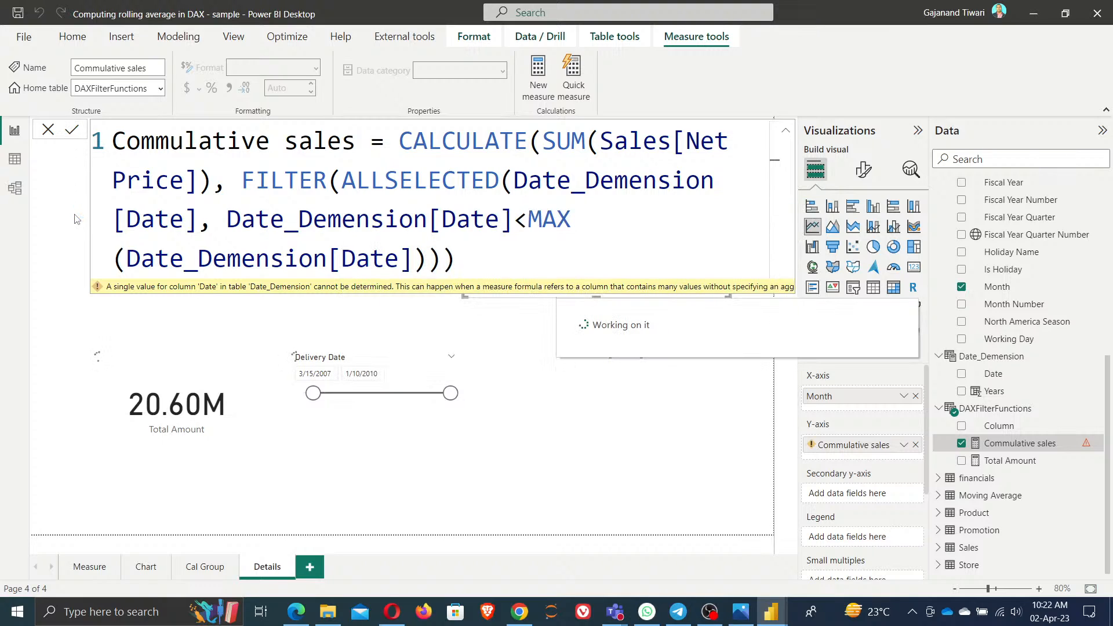
# - Close ALLSELECTED's parenthesis right after its Date_Demension[Date] argument and keep only four closing parentheses at the end of the formula
pyautogui.write(')')
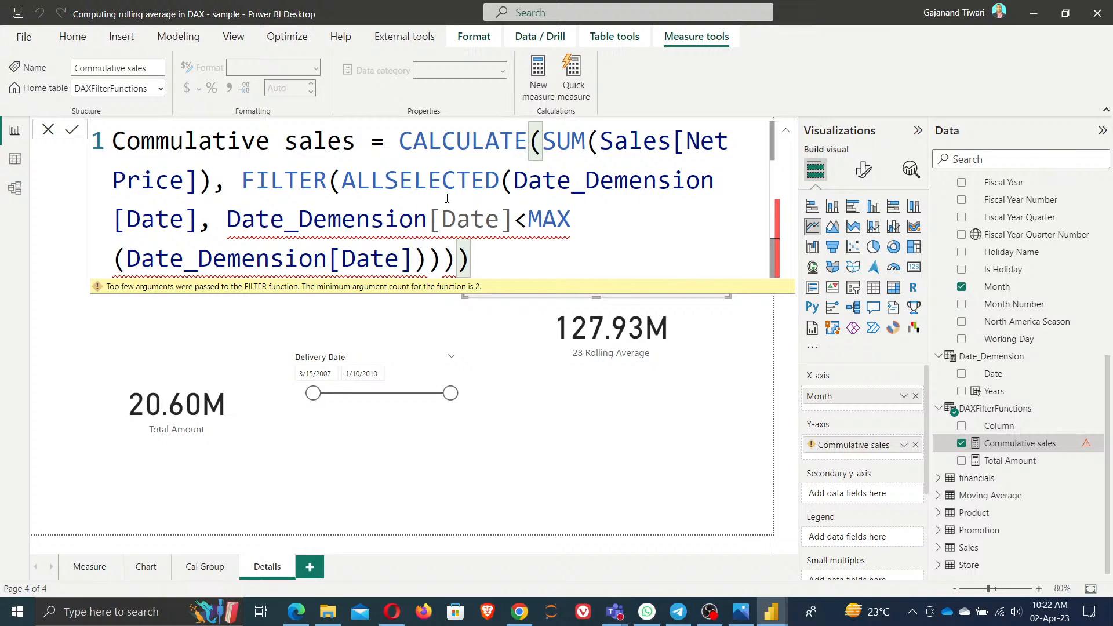
pyautogui.click(201, 220)
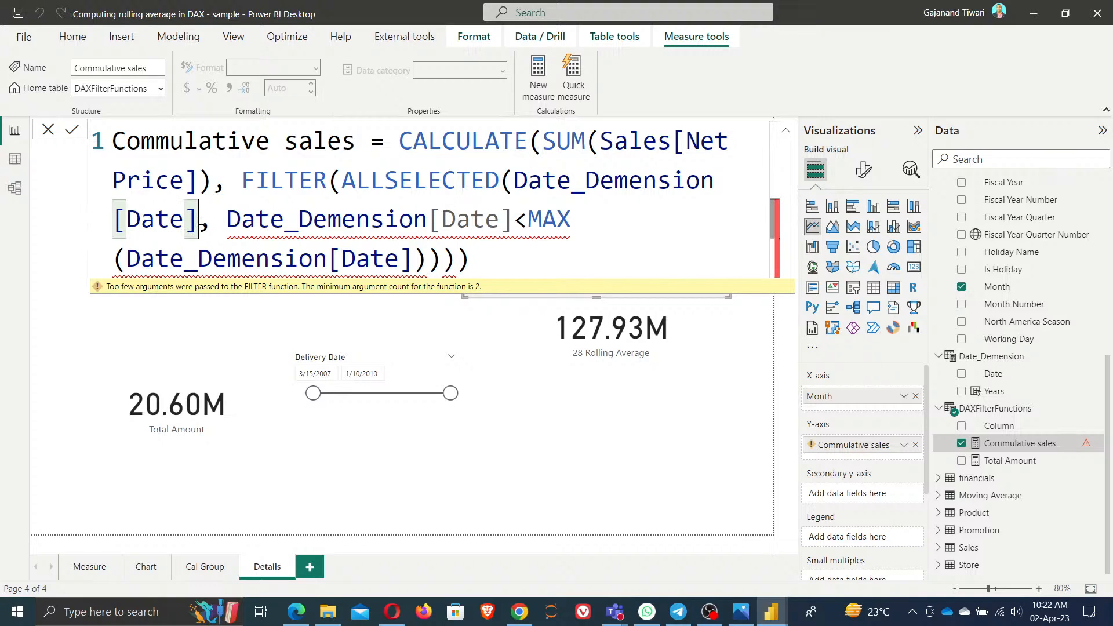
pyautogui.write(')')
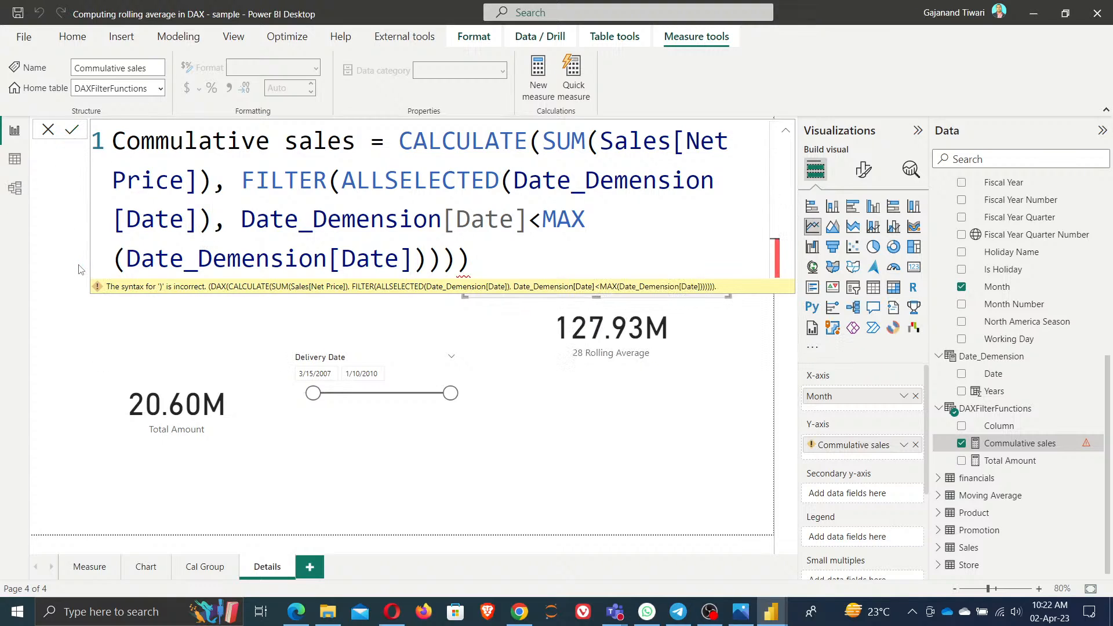
pyautogui.press('BackSpace')
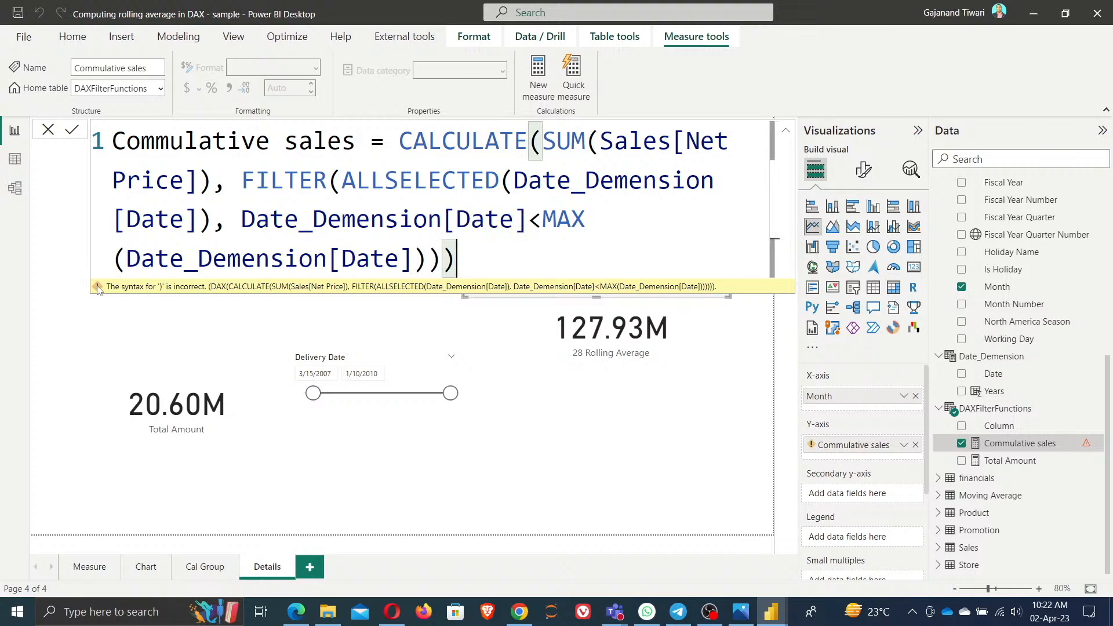
# - Commit the Commulative sales measure, save the report and close the formula editor
pyautogui.click(68, 132)
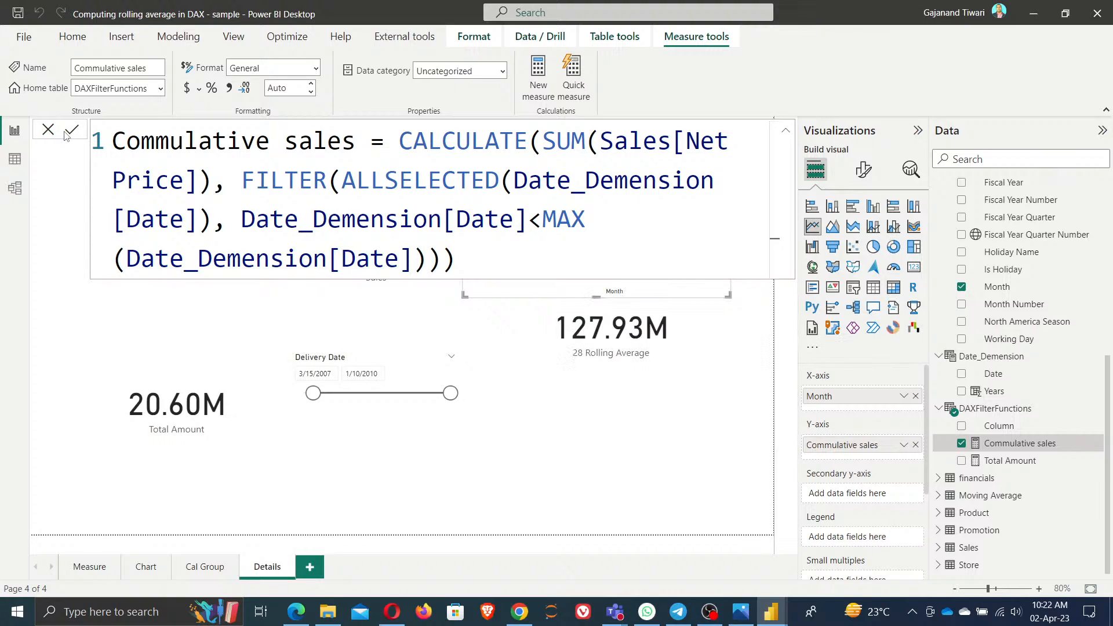
pyautogui.click(17, 13)
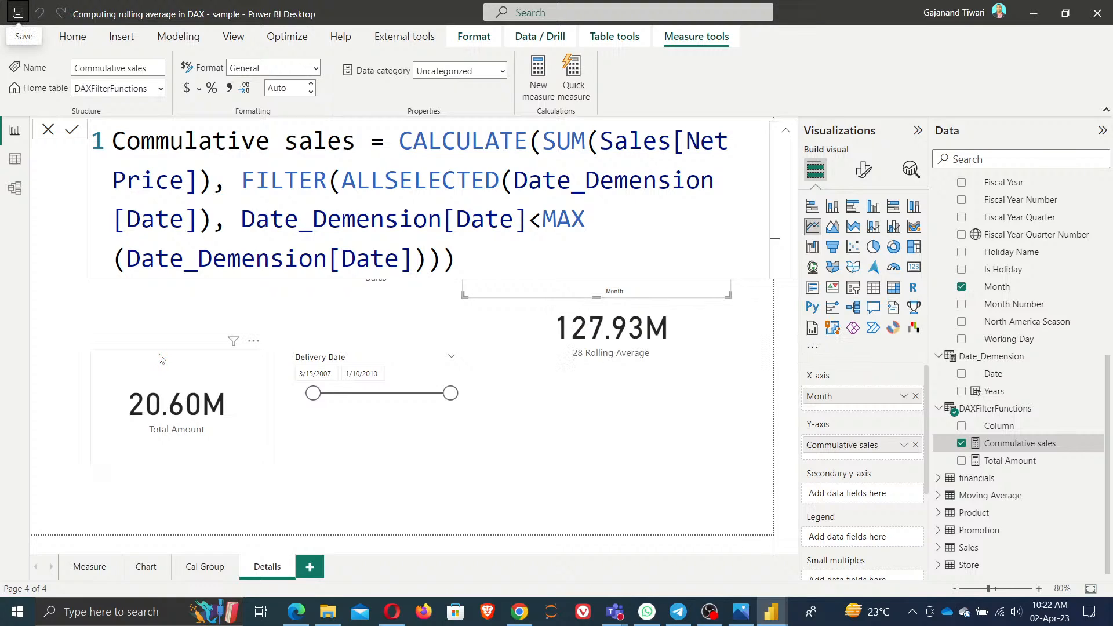
pyautogui.click(47, 131)
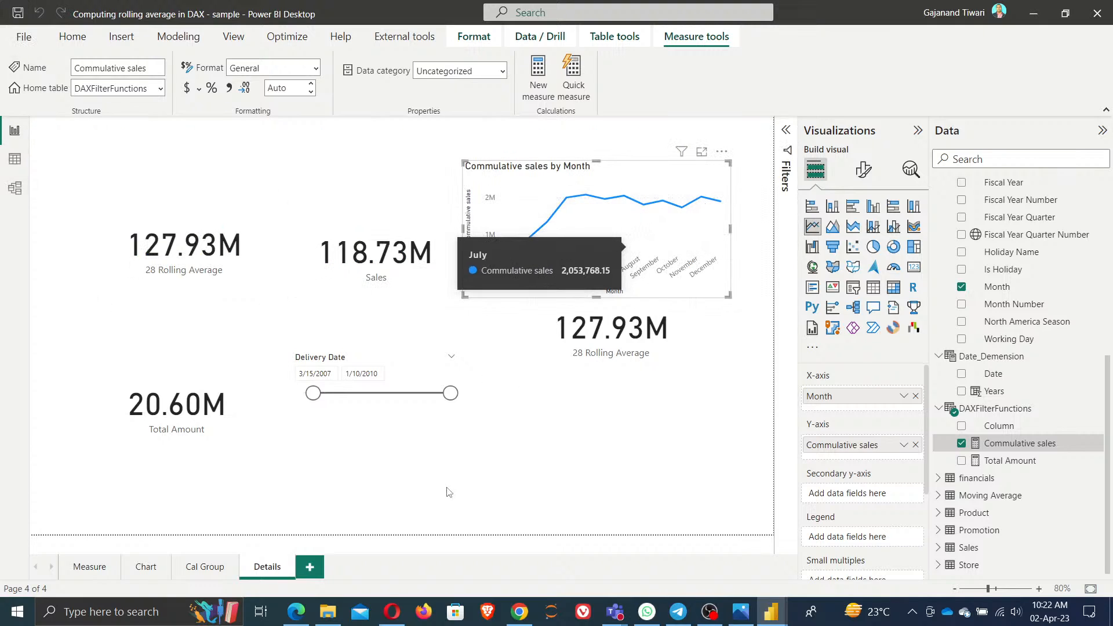
# - Switch to the Microsoft Learn filter functions page in Edge, read the list down to KEEPFILTERS and open its article
pyautogui.click(297, 612)
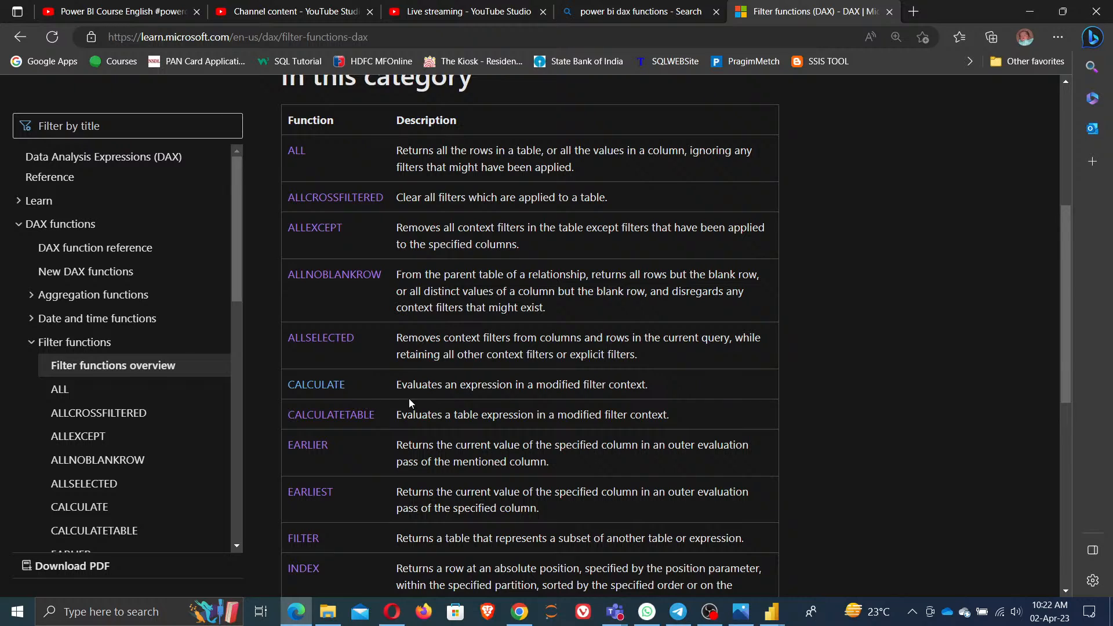
pyautogui.scroll(-3, 408, 398)
pyautogui.moveTo(386, 258); pyautogui.dragTo(287, 258)
pyautogui.click(520, 341)
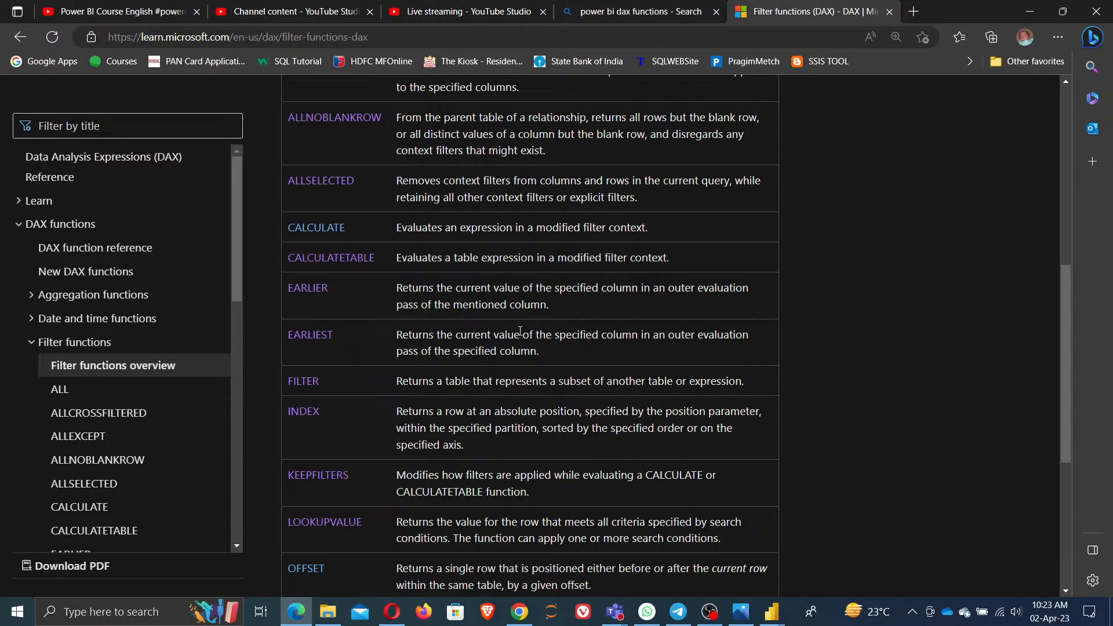
pyautogui.scroll(-1, 521, 331)
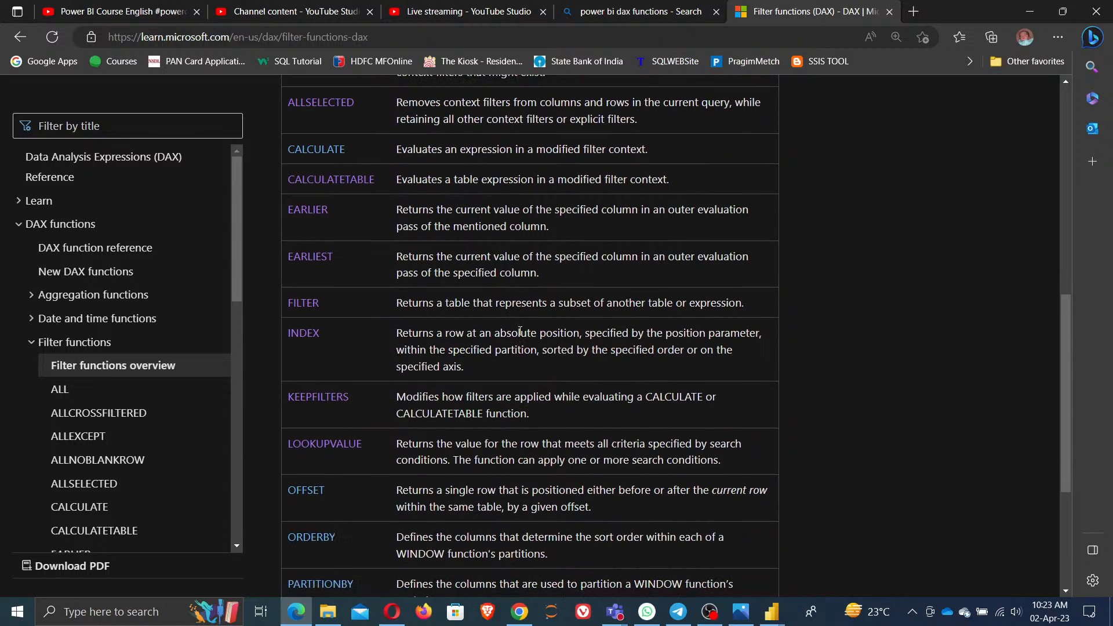
pyautogui.scroll(-1, 520, 331)
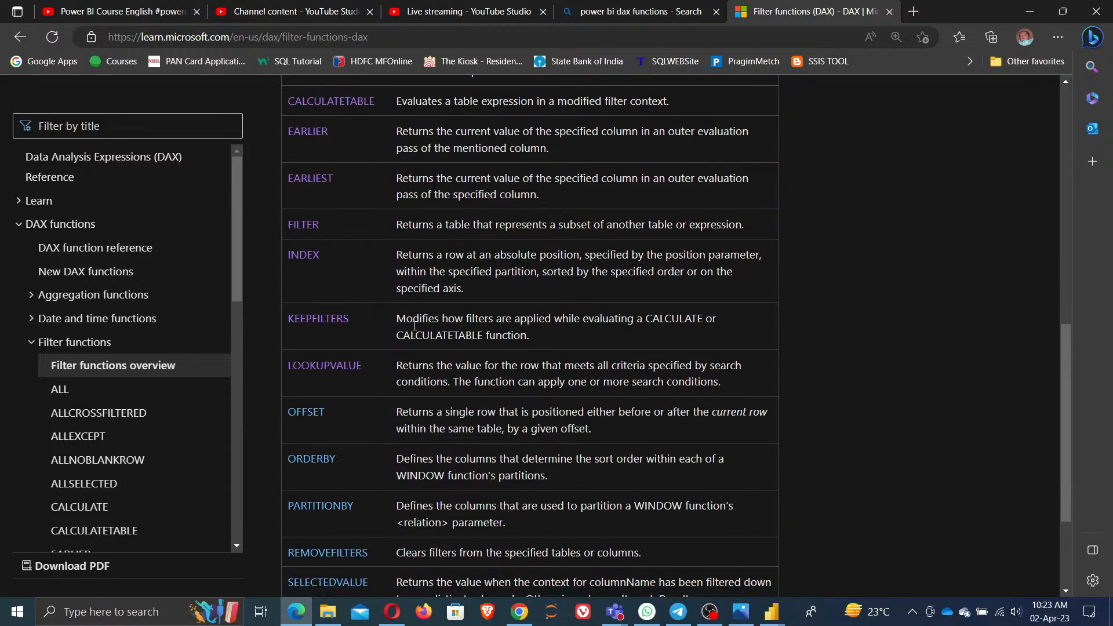
pyautogui.moveTo(397, 318); pyautogui.dragTo(502, 335)
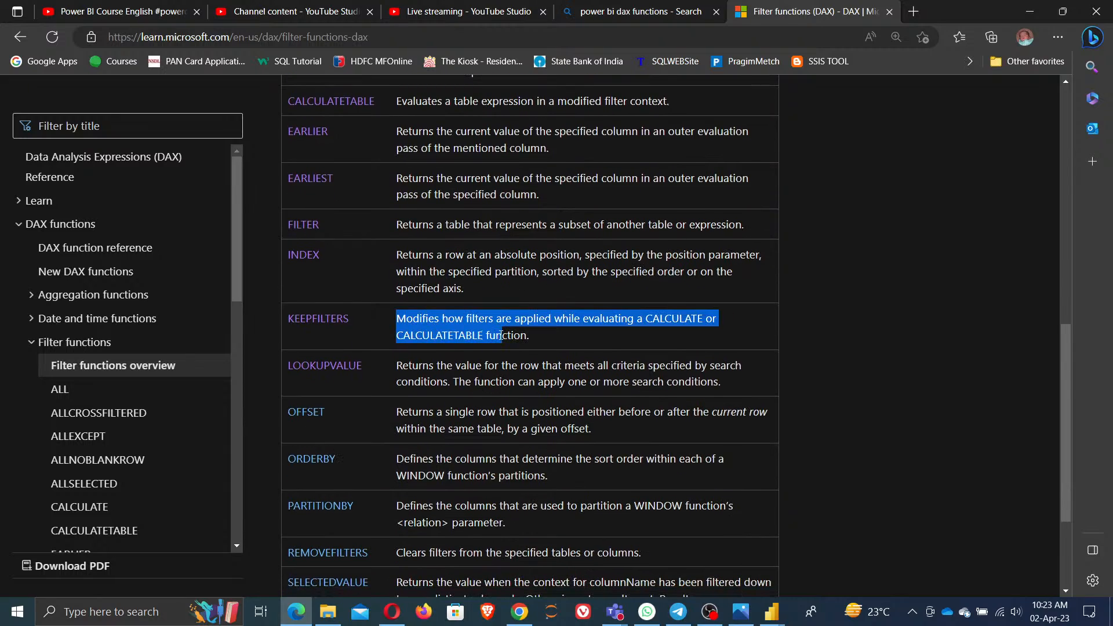
pyautogui.moveTo(505, 336); pyautogui.dragTo(544, 346)
pyautogui.click(318, 321)
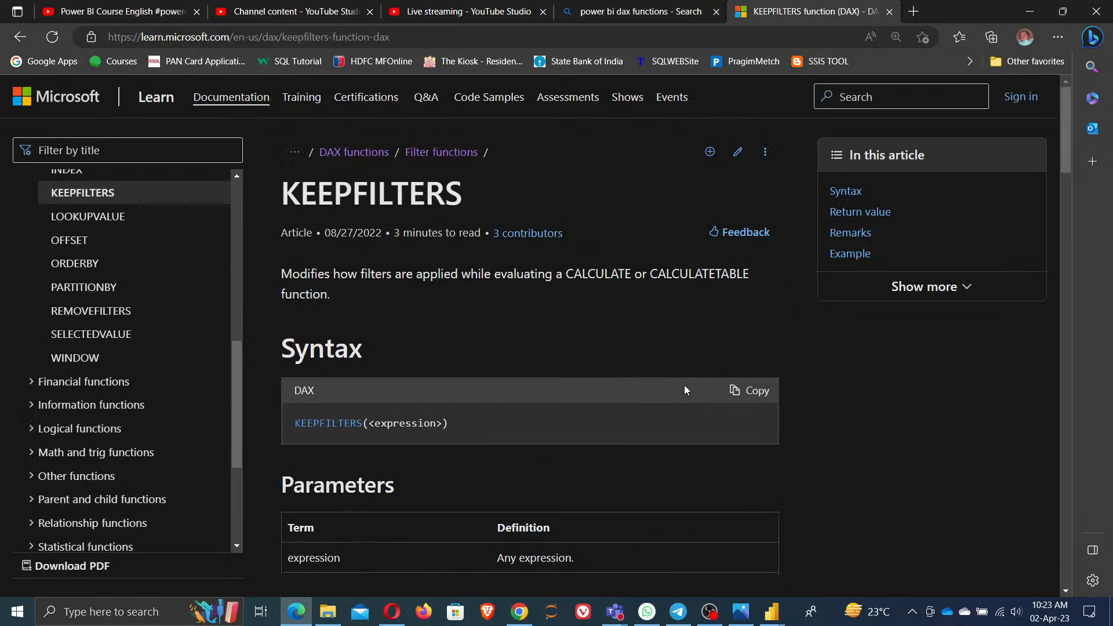
# - Read the KEEPFILTERS syntax, remarks and the example expression combining KEEPFILTERS with nested CALCULATE calls
pyautogui.scroll(-3, 629, 401)
pyautogui.scroll(-12, 631, 405)
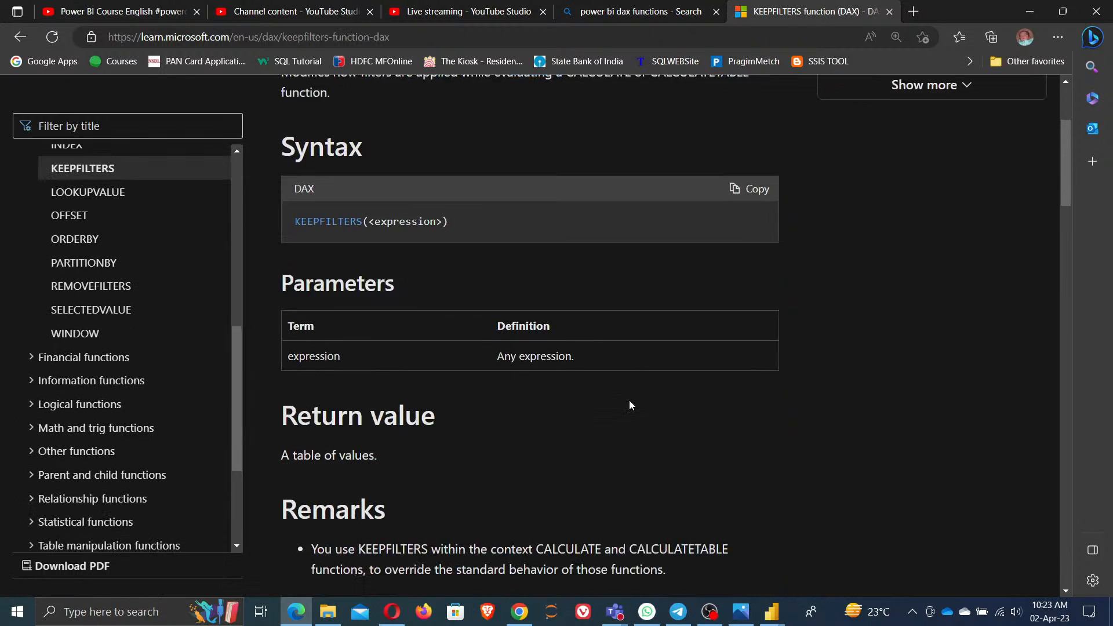
pyautogui.scroll(-5, 631, 405)
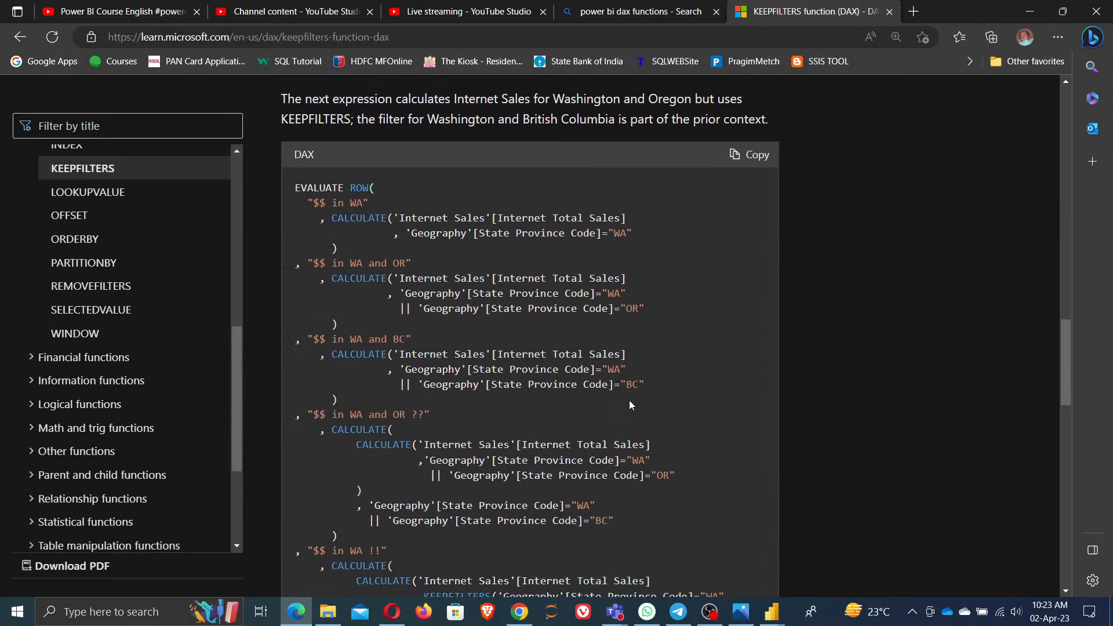
pyautogui.scroll(-4, 631, 405)
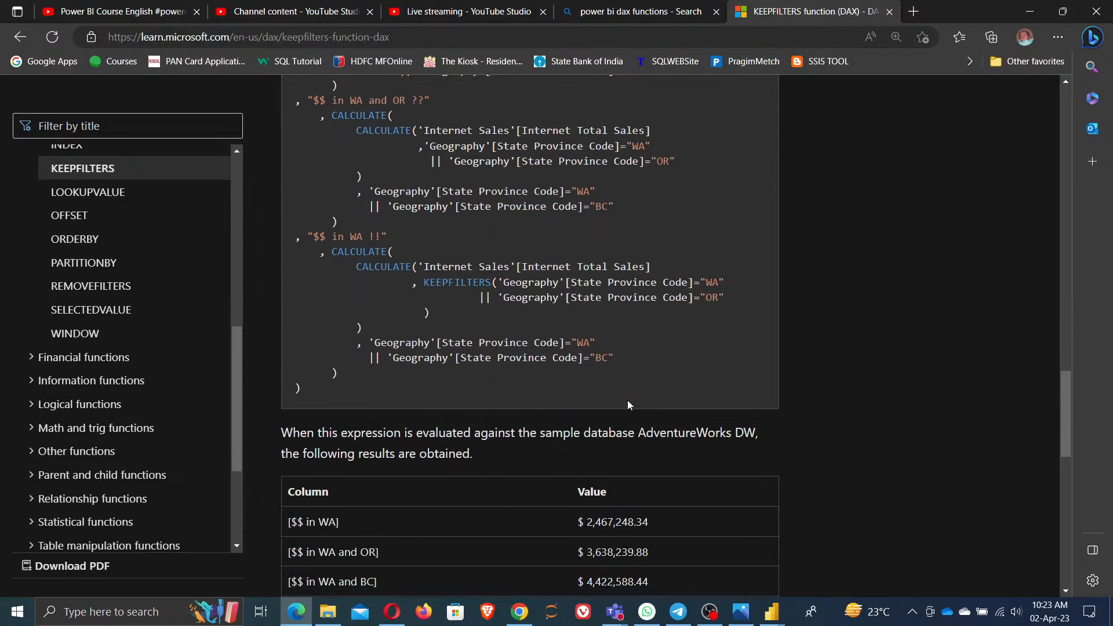
pyautogui.scroll(1, 471, 381)
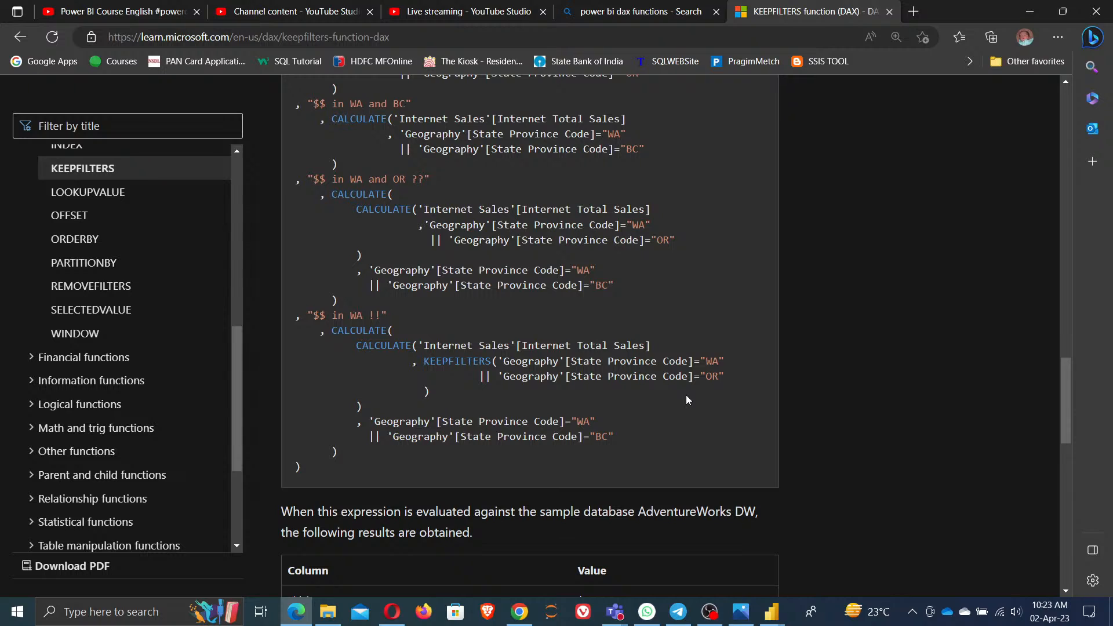
# - Switch back to Power BI Desktop and create a new calculated column in the DAXFilterFunctions table
pyautogui.hotkey('alt', 'Tab')
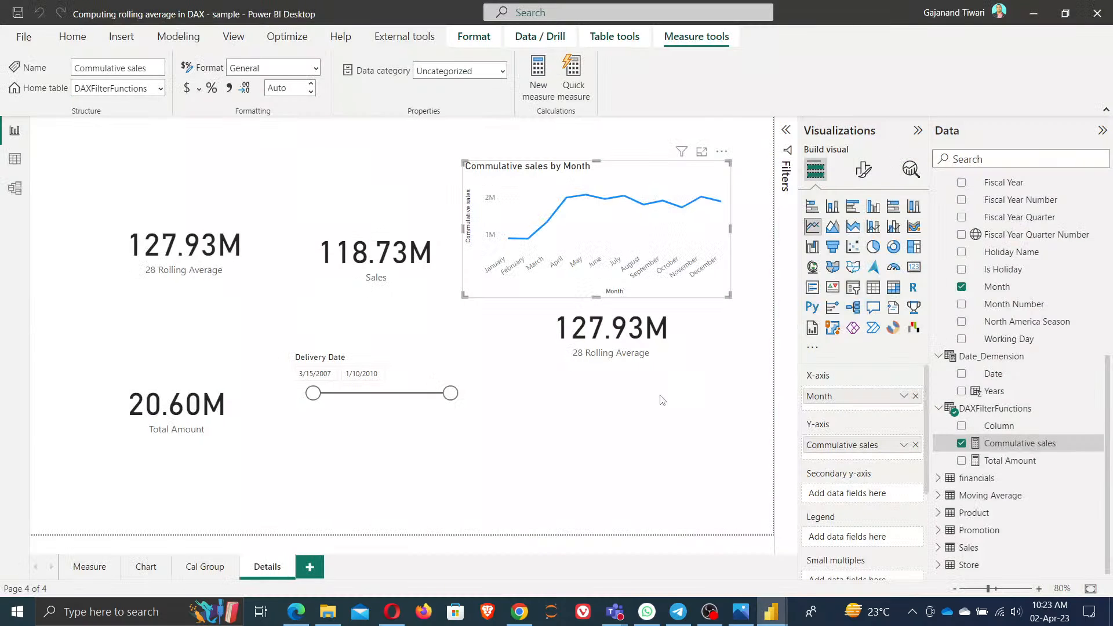
pyautogui.scroll(1, 1054, 457)
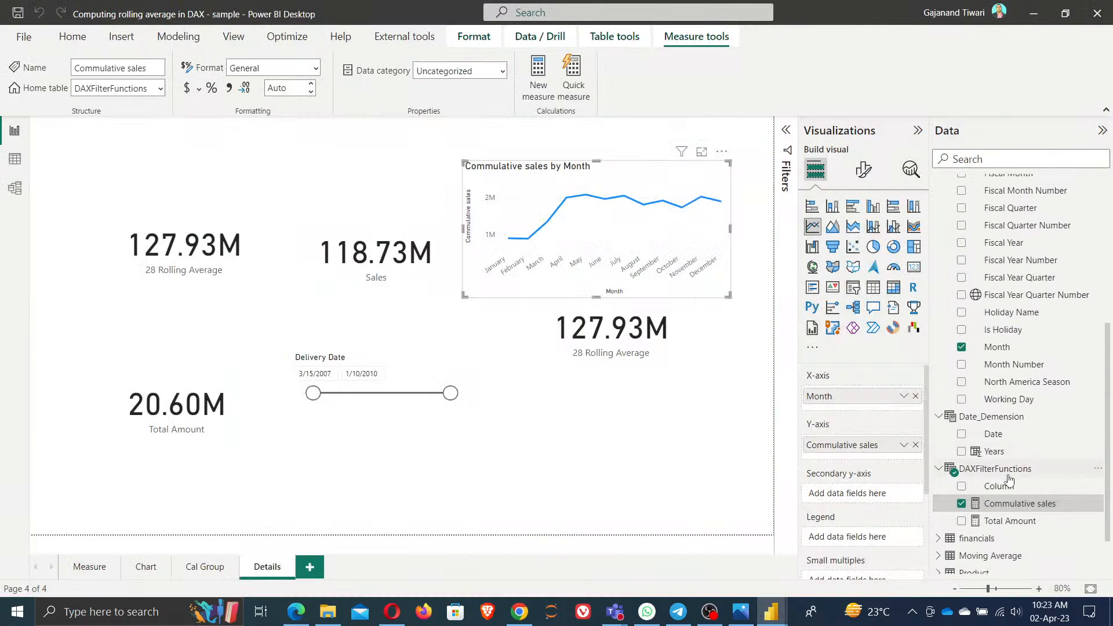
pyautogui.scroll(-1, 1012, 464)
pyautogui.rightClick(1009, 409)
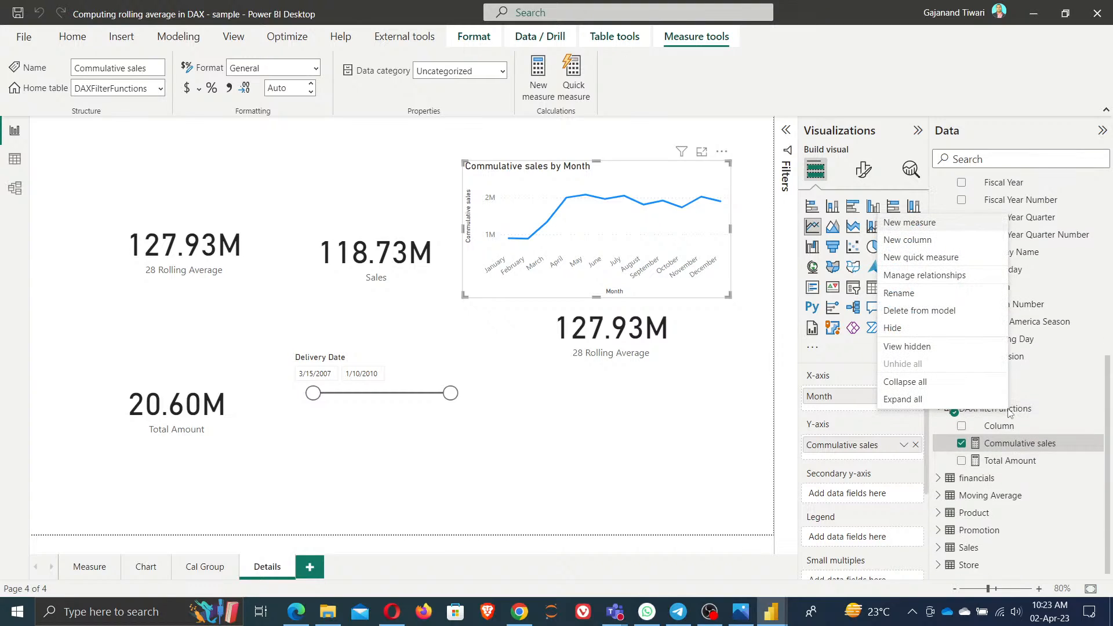
pyautogui.click(901, 244)
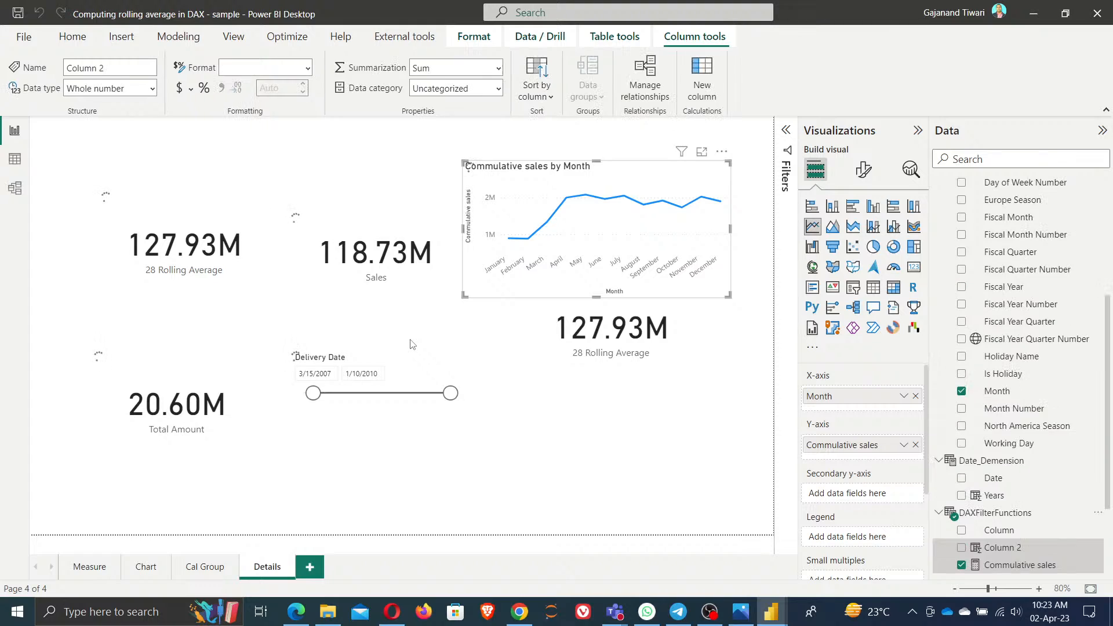
# - Name the column Keepfiltersexample and begin its formula with CALCULATE([Commulative sales],KEEPFILTERS(
pyautogui.write('Kee')
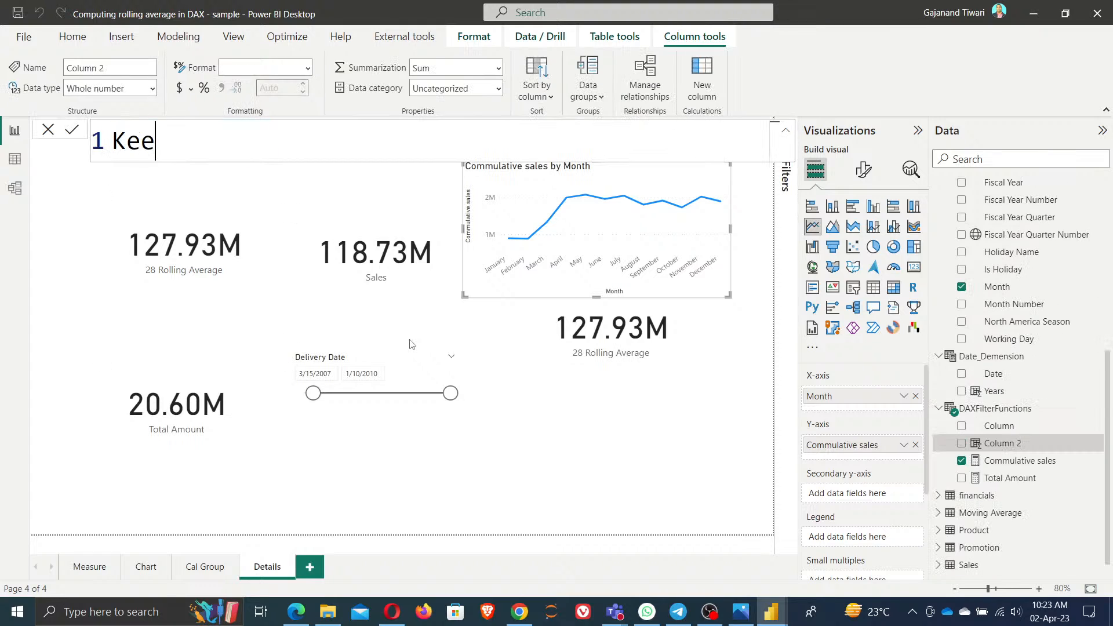
pyautogui.write('pfilters')
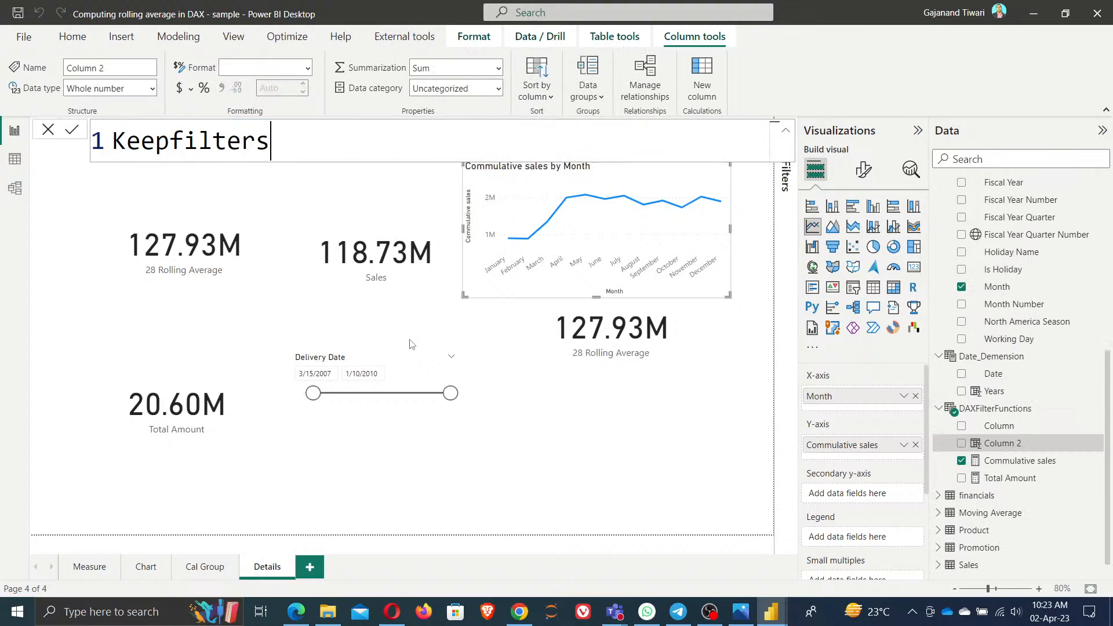
pyautogui.write('example = ')
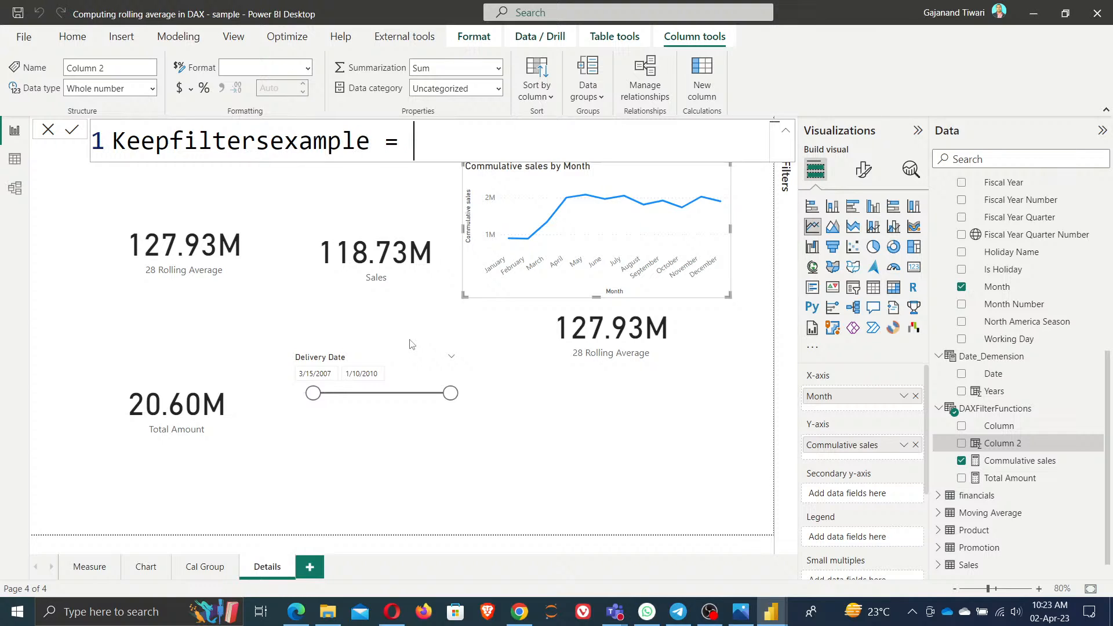
pyautogui.write('CALCULATE(sal')
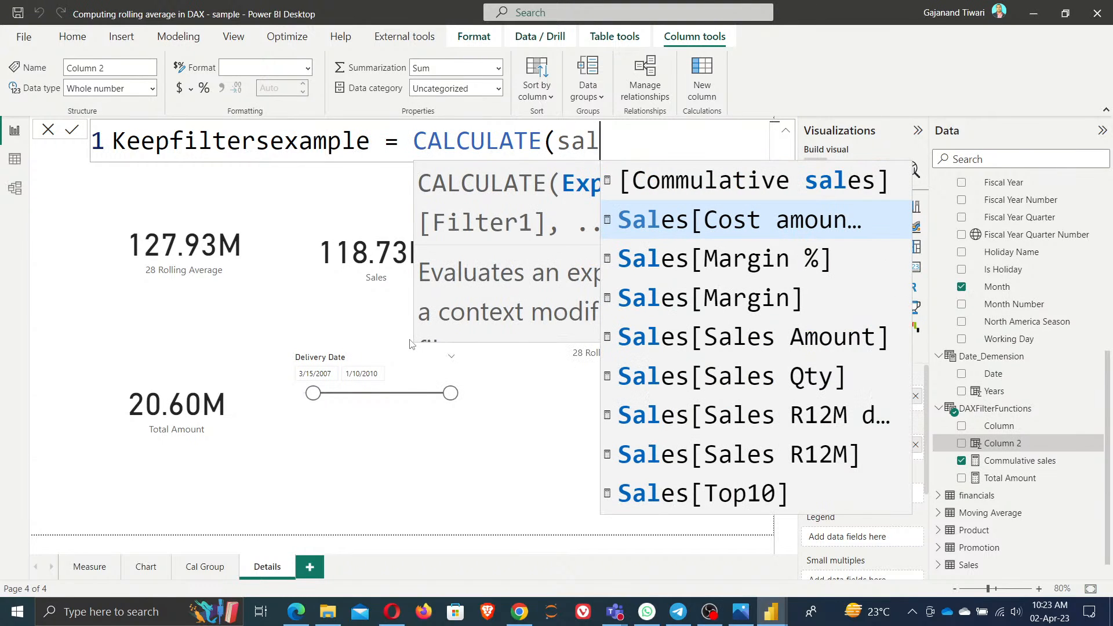
pyautogui.press('Up')
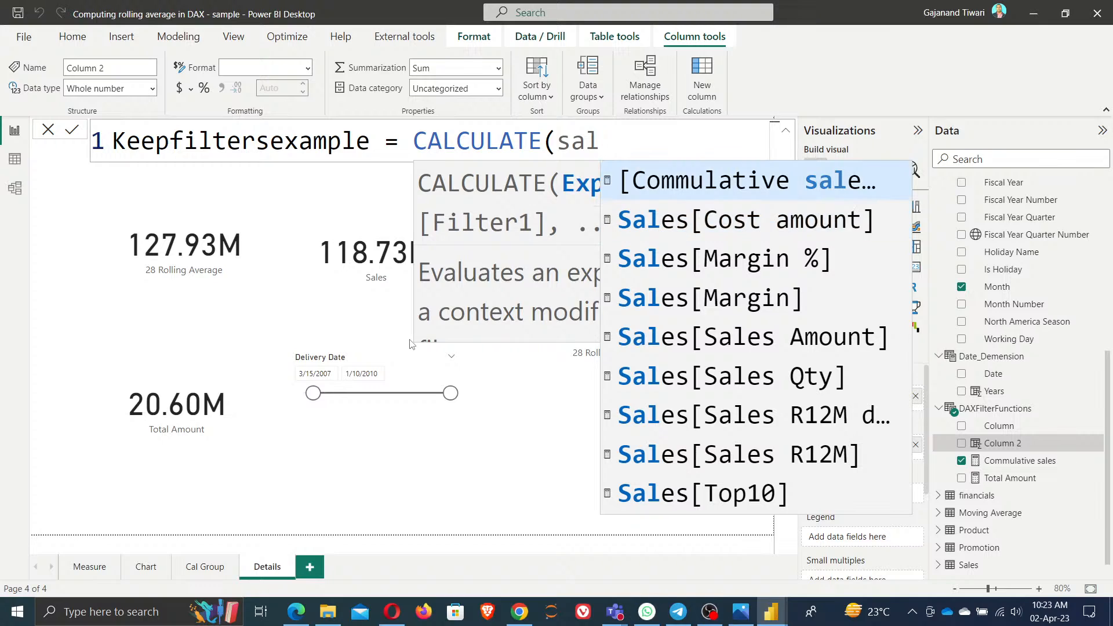
pyautogui.press('Tab')
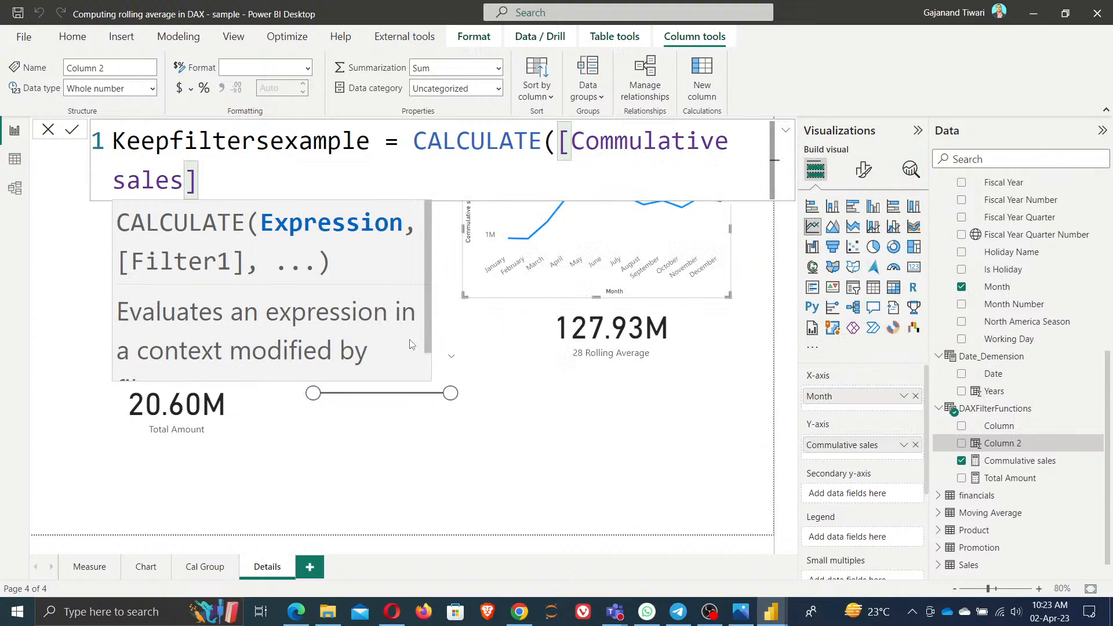
pyautogui.write(',keep')
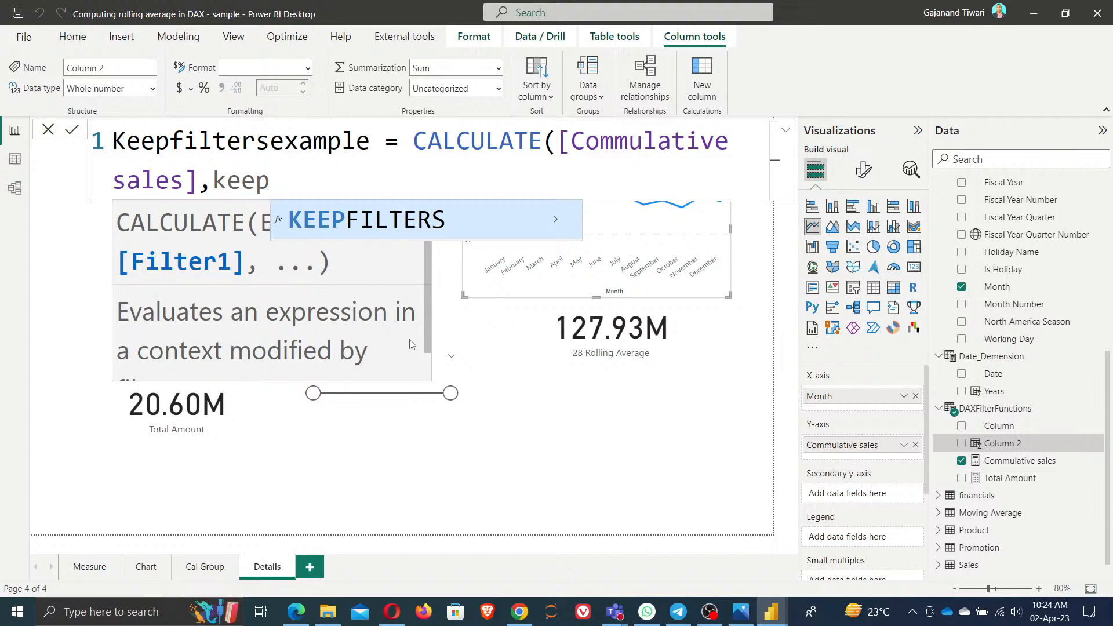
pyautogui.press('Tab')
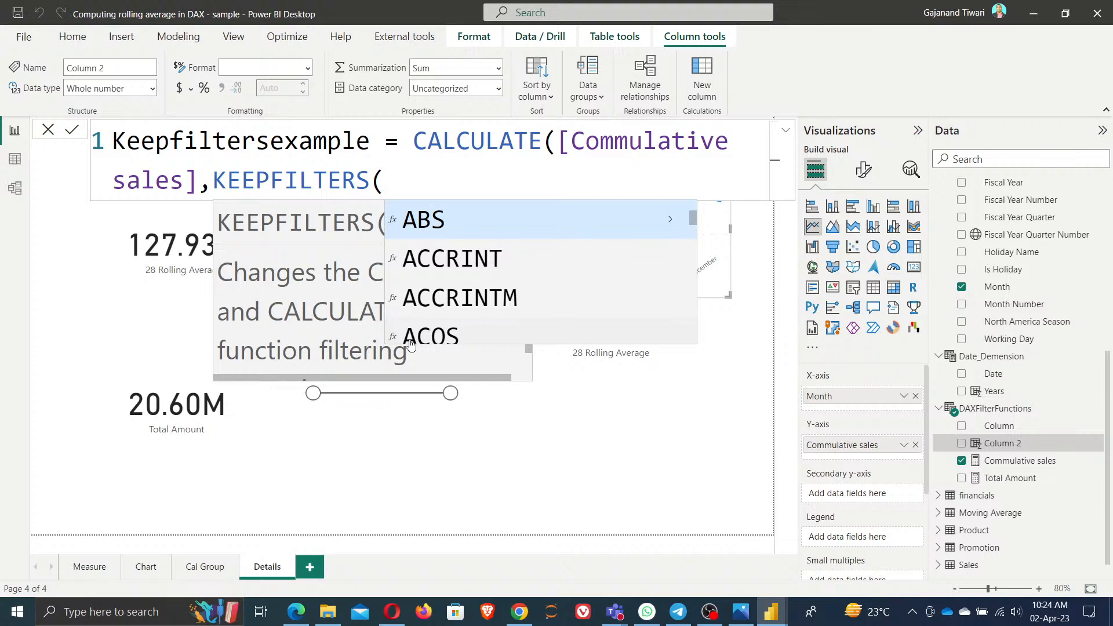
pyautogui.write('cou')
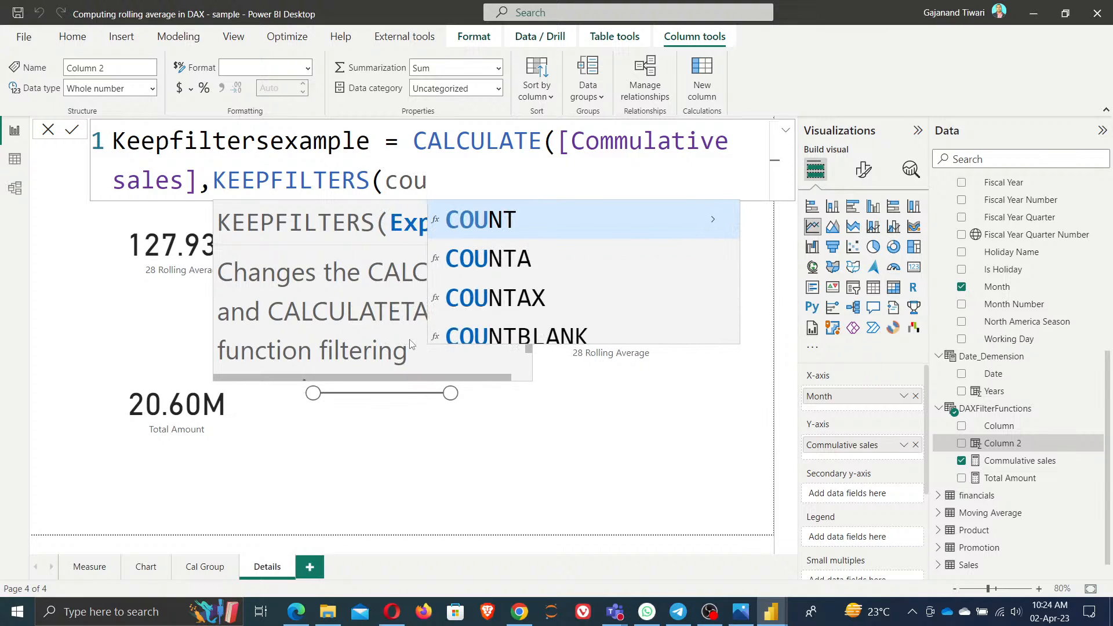
pyautogui.press('BackSpace')
pyautogui.press('BackSpace')
pyautogui.press('BackSpace')
pyautogui.scroll(-1, 1022, 544)
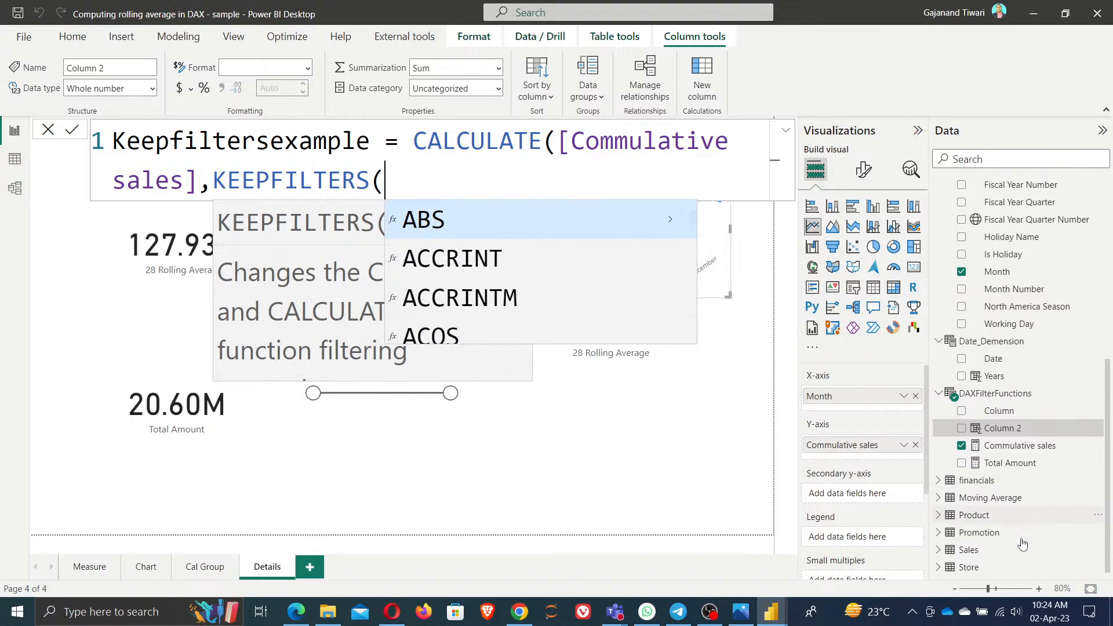
# - Expand the Sales table's fields and fill the KEEPFILTERS argument with Sales[Net Price] <0
pyautogui.click(939, 553)
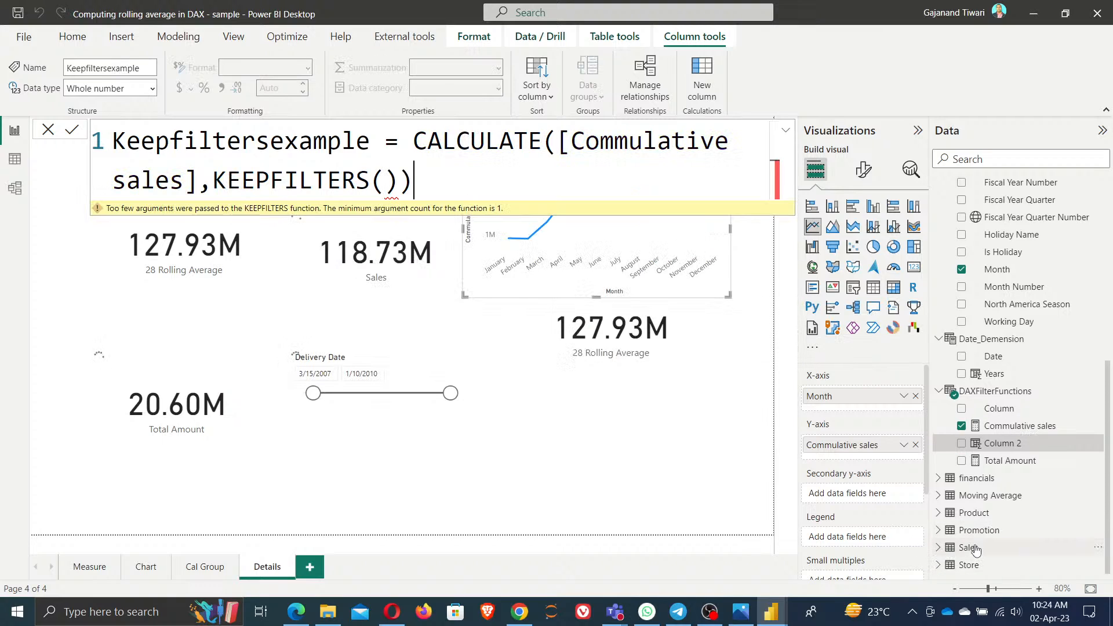
pyautogui.click(976, 548)
pyautogui.scroll(-3, 1016, 536)
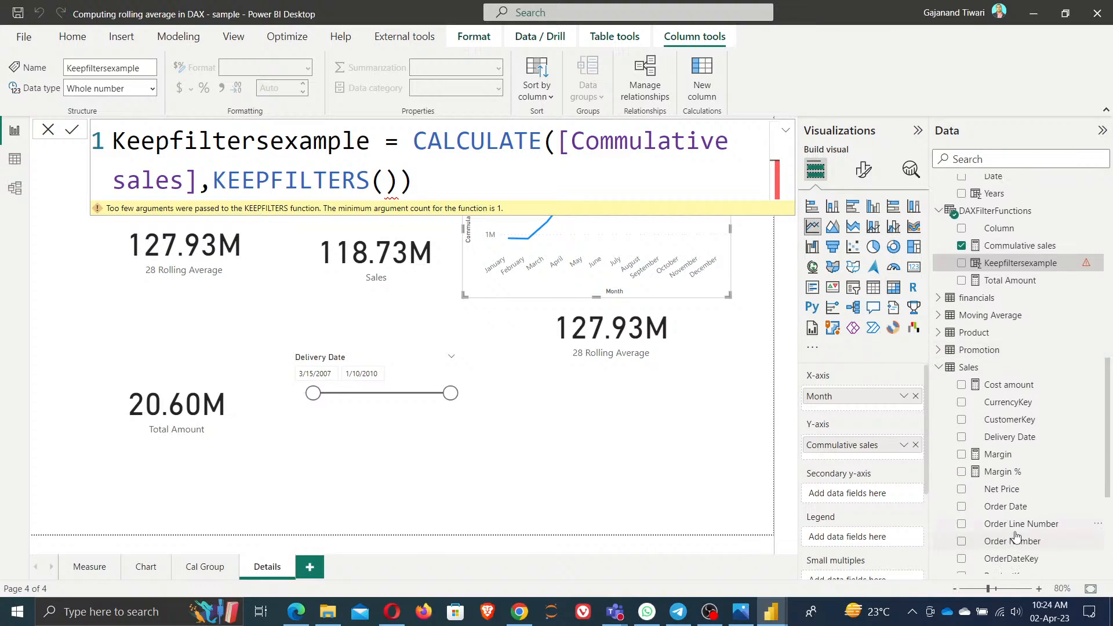
pyautogui.scroll(-2, 1016, 536)
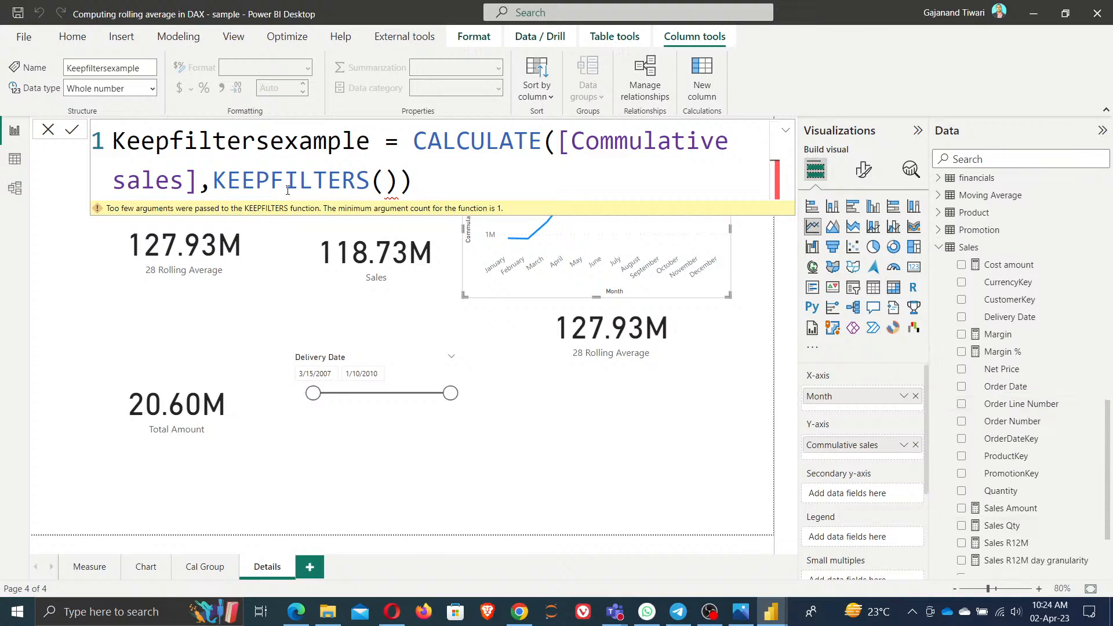
pyautogui.click(385, 183)
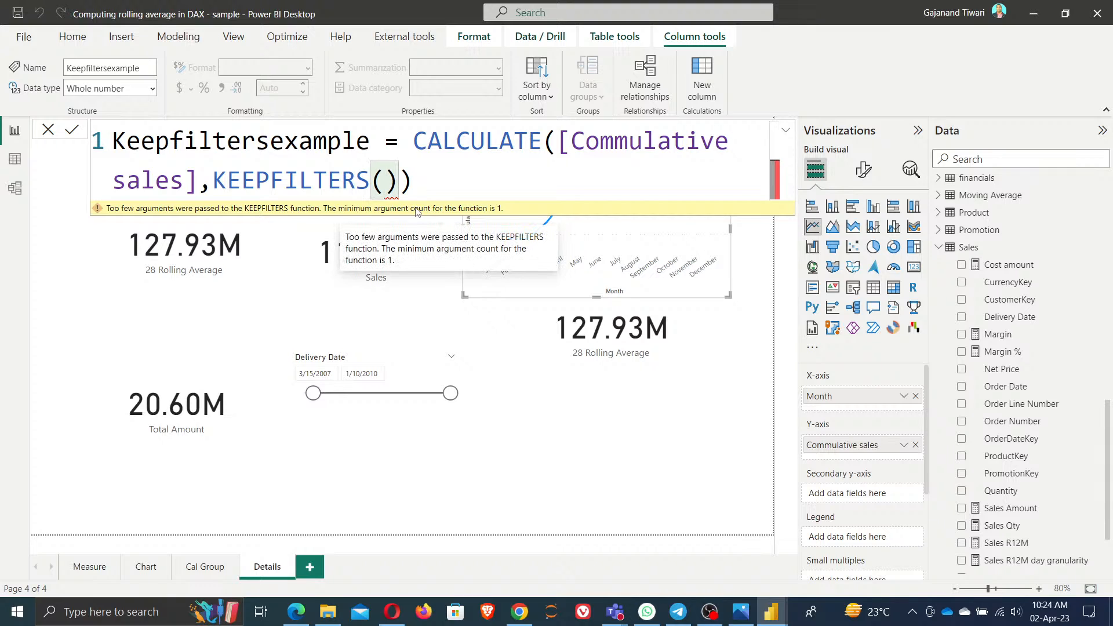
pyautogui.write('net')
pyautogui.press('Down')
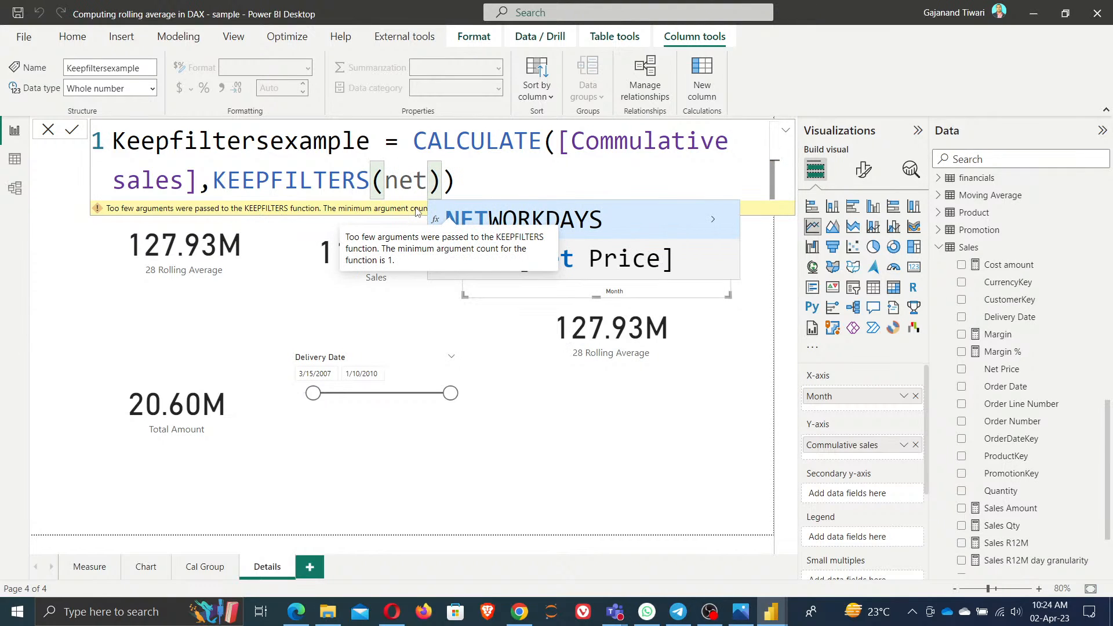
pyautogui.press('Tab')
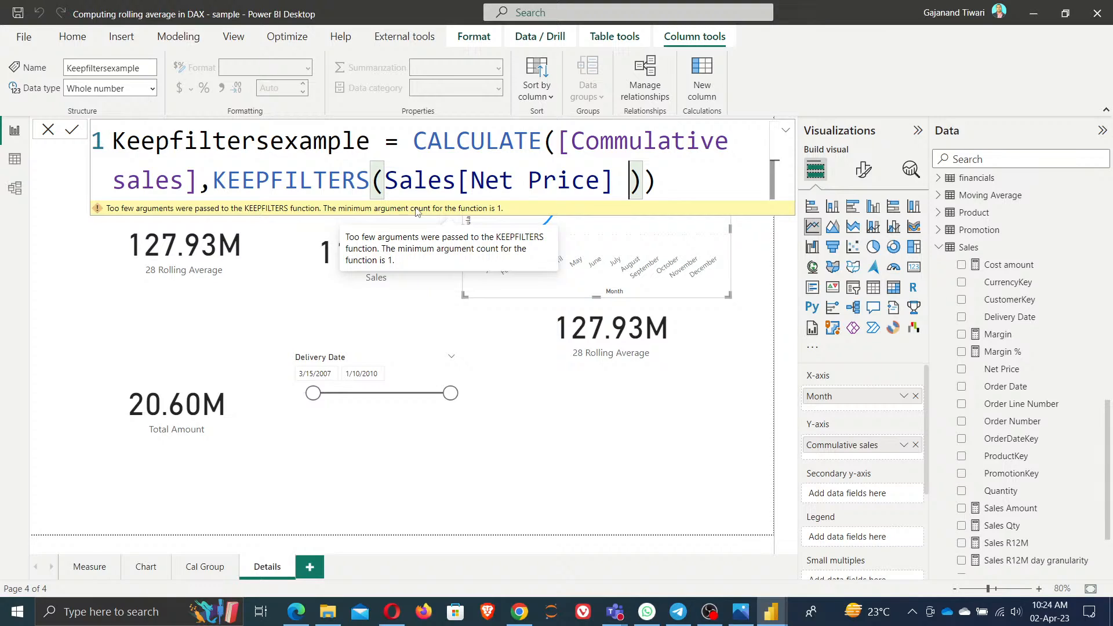
pyautogui.write('<0')
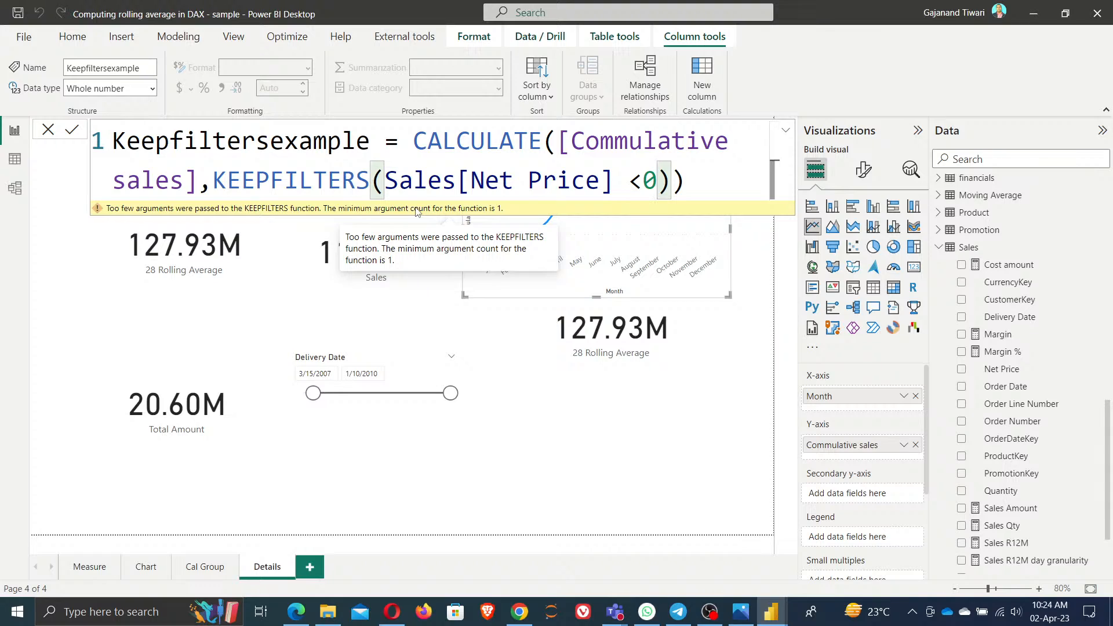
# - Add an OR operator || after the KEEPFILTERS call, followed by the Sales[Quantity] column
pyautogui.press('Right')
pyautogui.write(',')
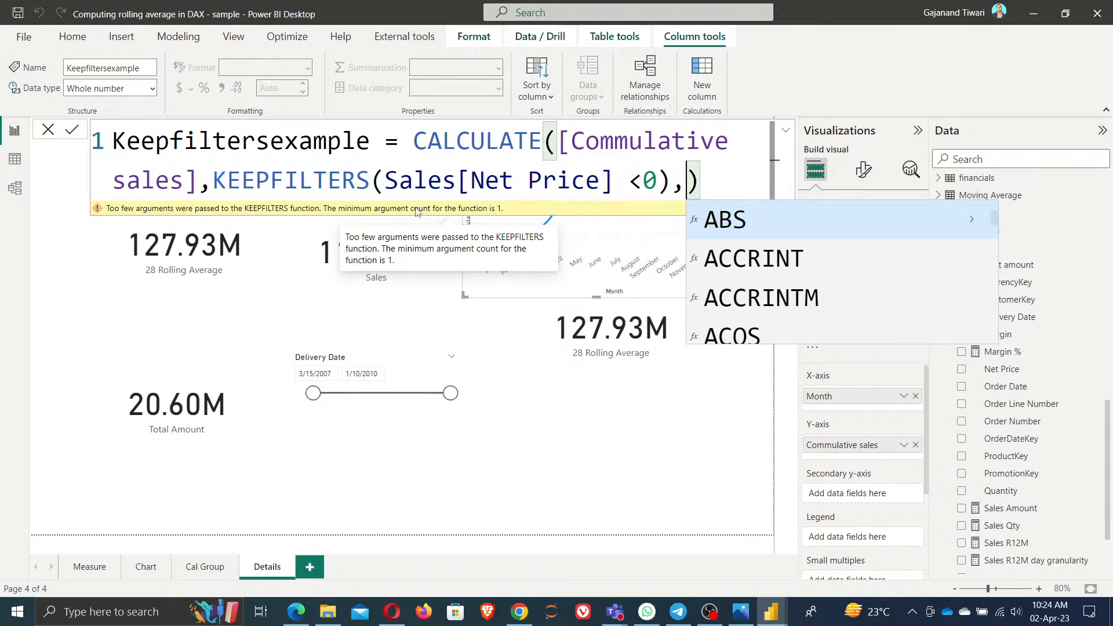
pyautogui.press('BackSpace')
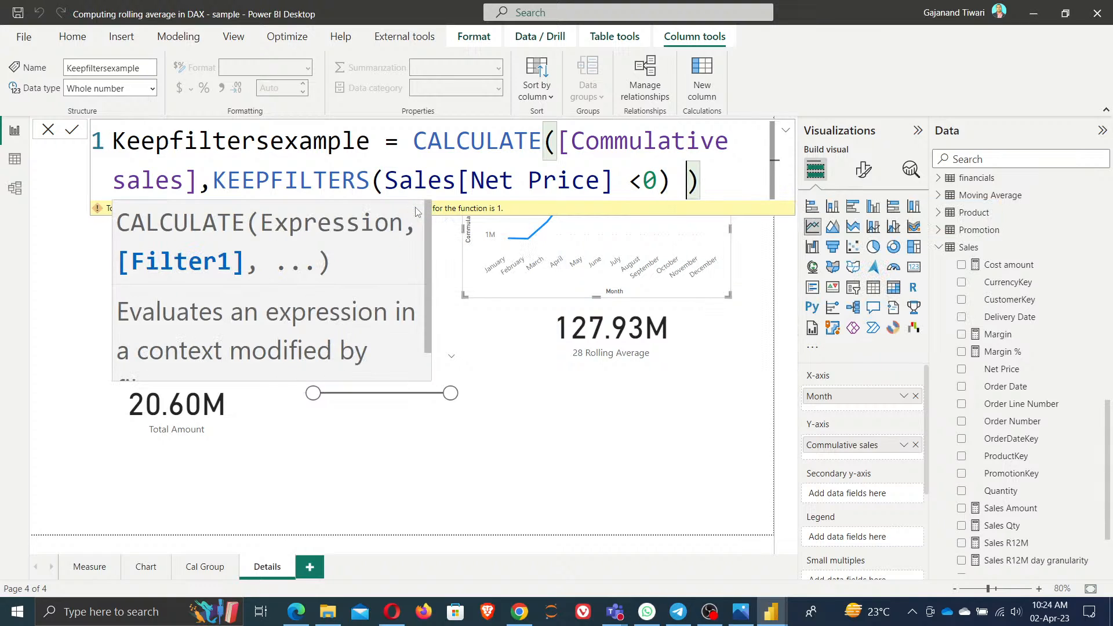
pyautogui.write('||')
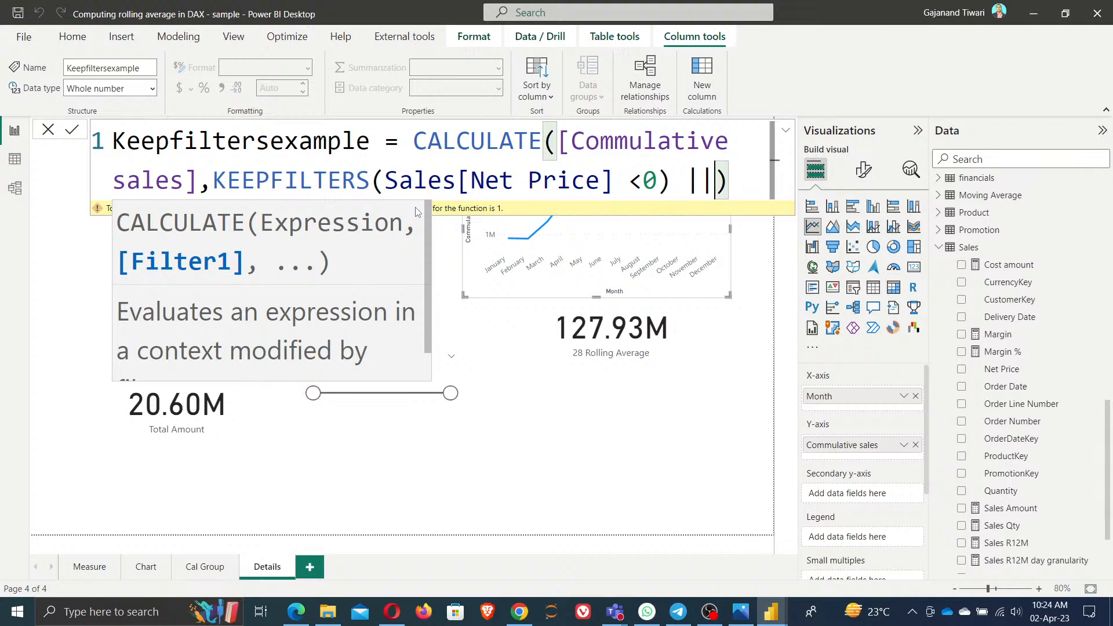
pyautogui.write('Qu')
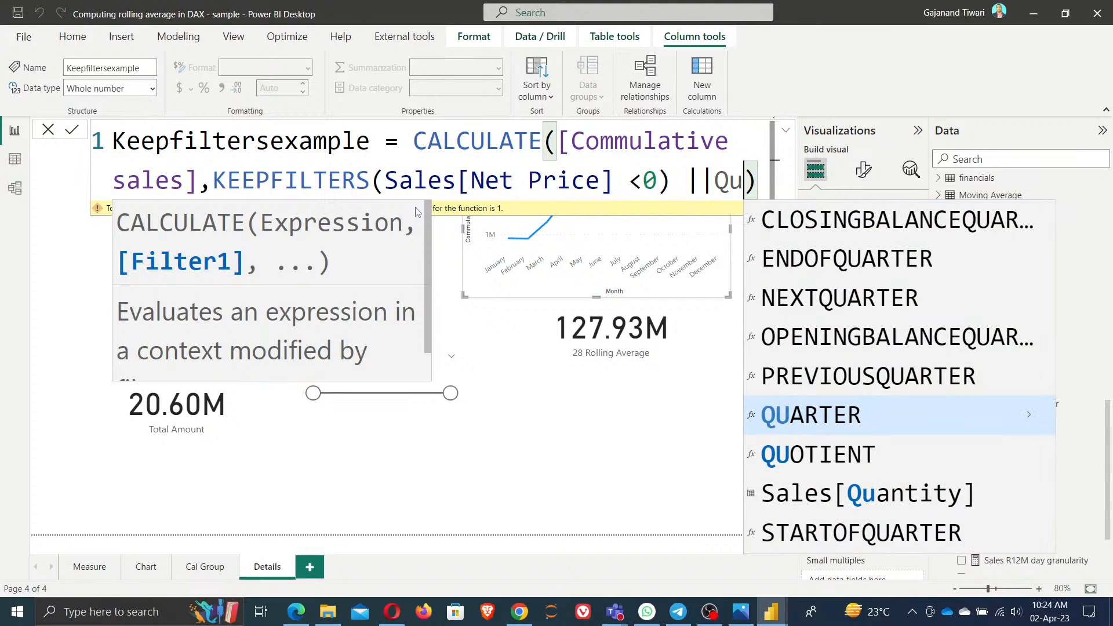
pyautogui.press('Down')
pyautogui.press('Down')
pyautogui.press('Tab')
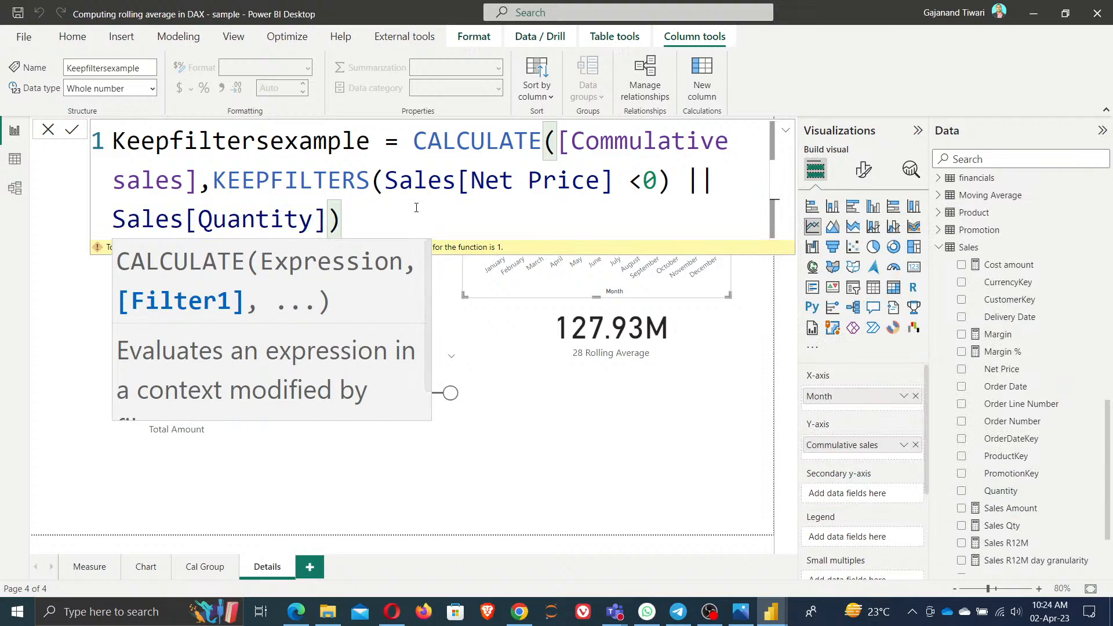
# - Complete the Sales[Quantity] condition with <1 and try to commit the Keepfiltersexample formula
pyautogui.write('<')
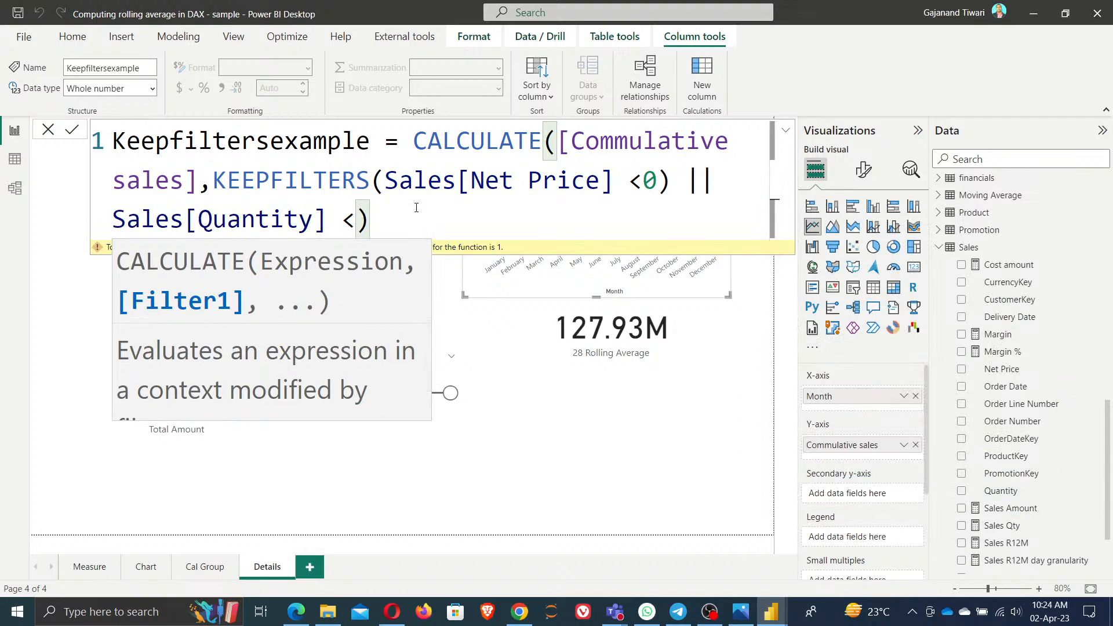
pyautogui.write('1')
pyautogui.press('Right')
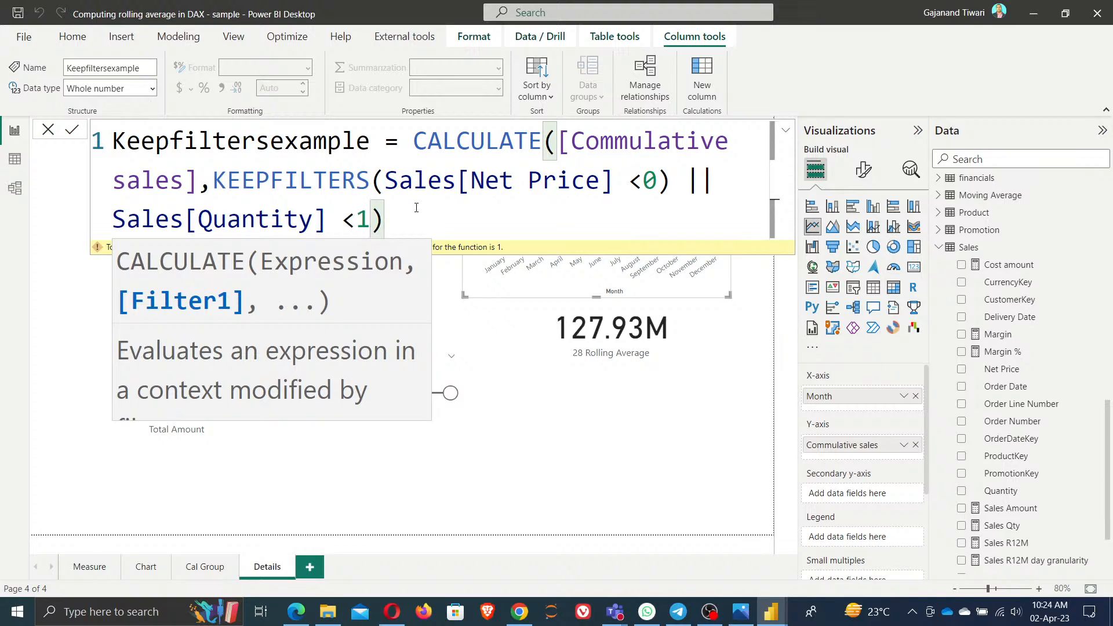
pyautogui.write(')')
pyautogui.press('BackSpace')
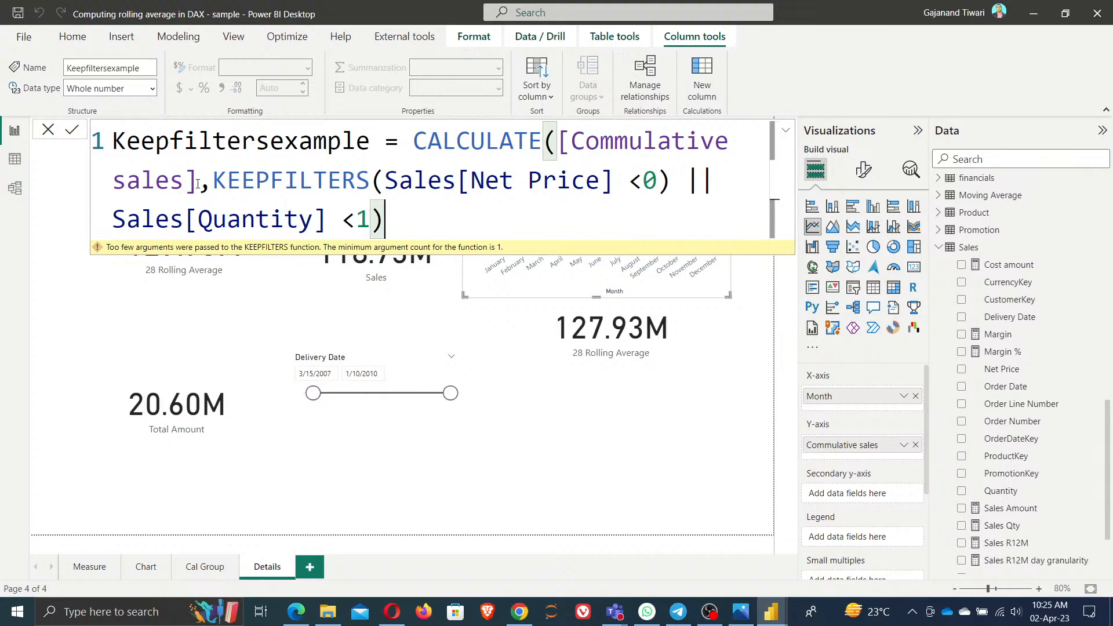
pyautogui.moveTo(213, 181); pyautogui.dragTo(669, 173)
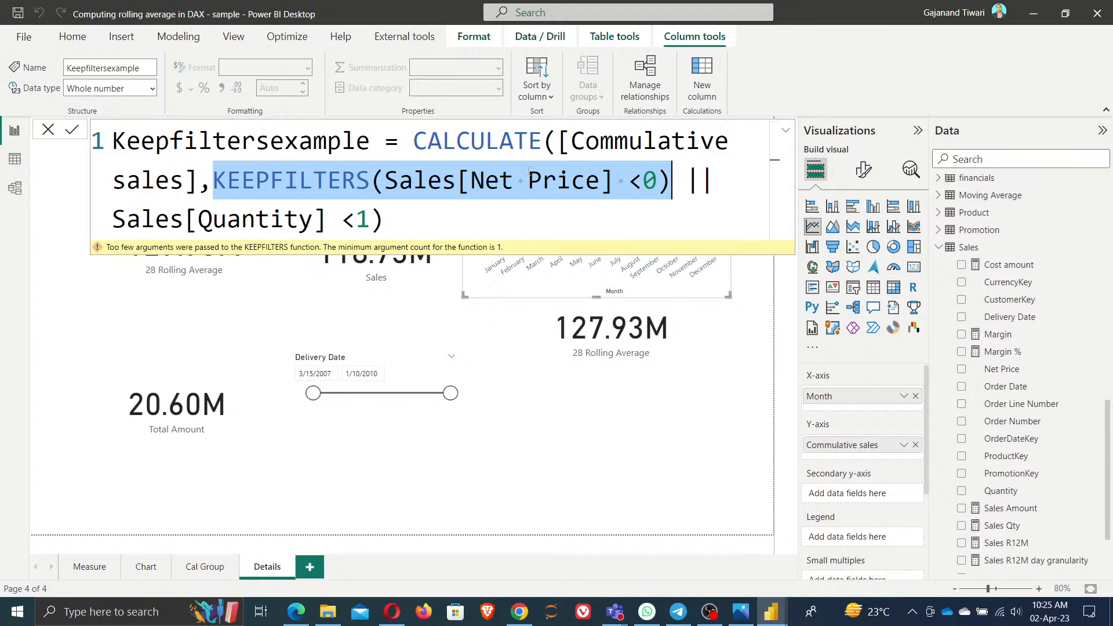
pyautogui.click(72, 132)
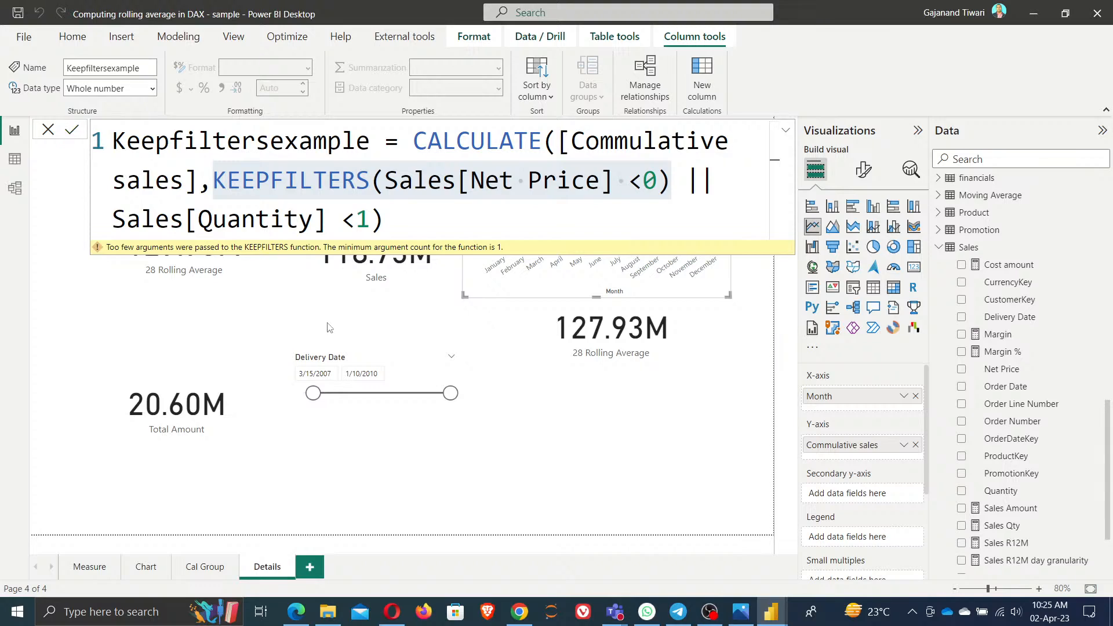
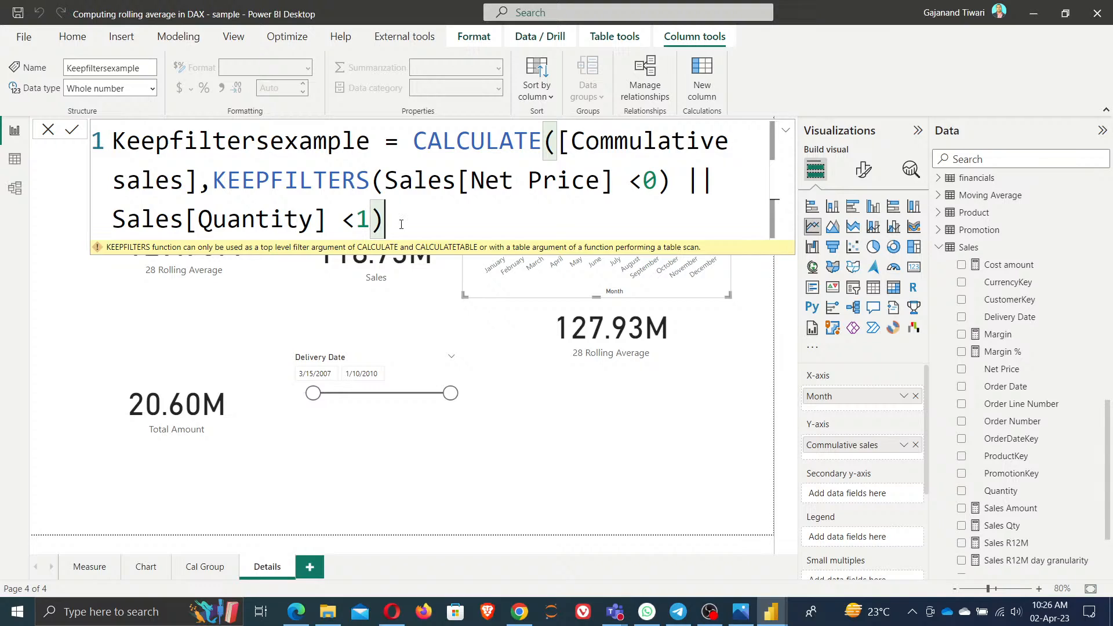
# - Try to wrap the KEEPFILTERS call in the VALUE function and commit the formula
pyautogui.click(215, 180)
pyautogui.write('val')
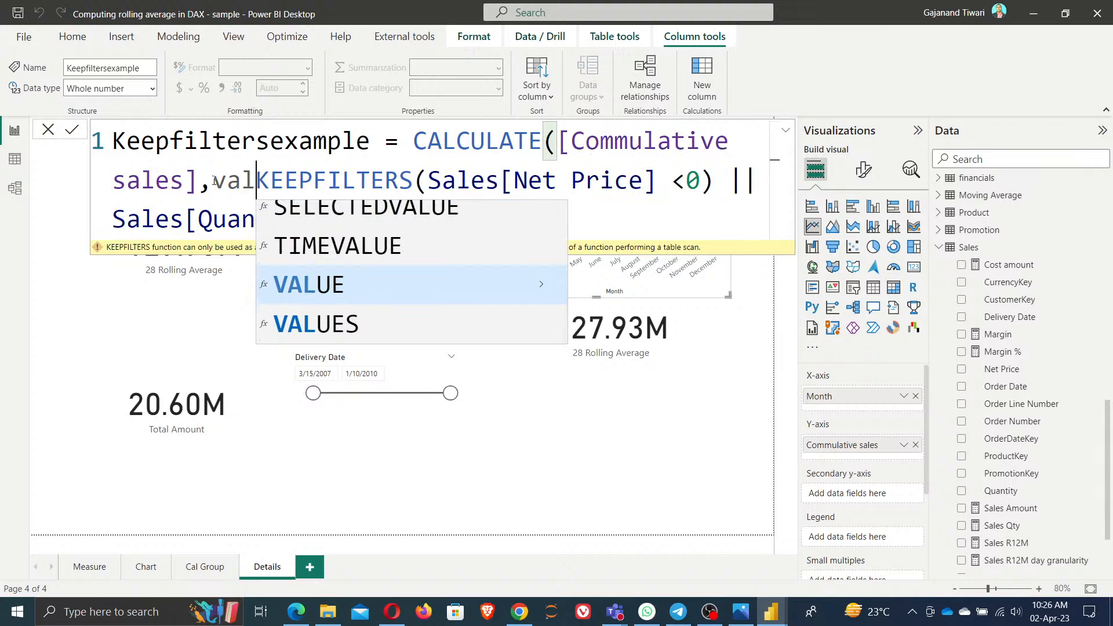
pyautogui.press('Tab')
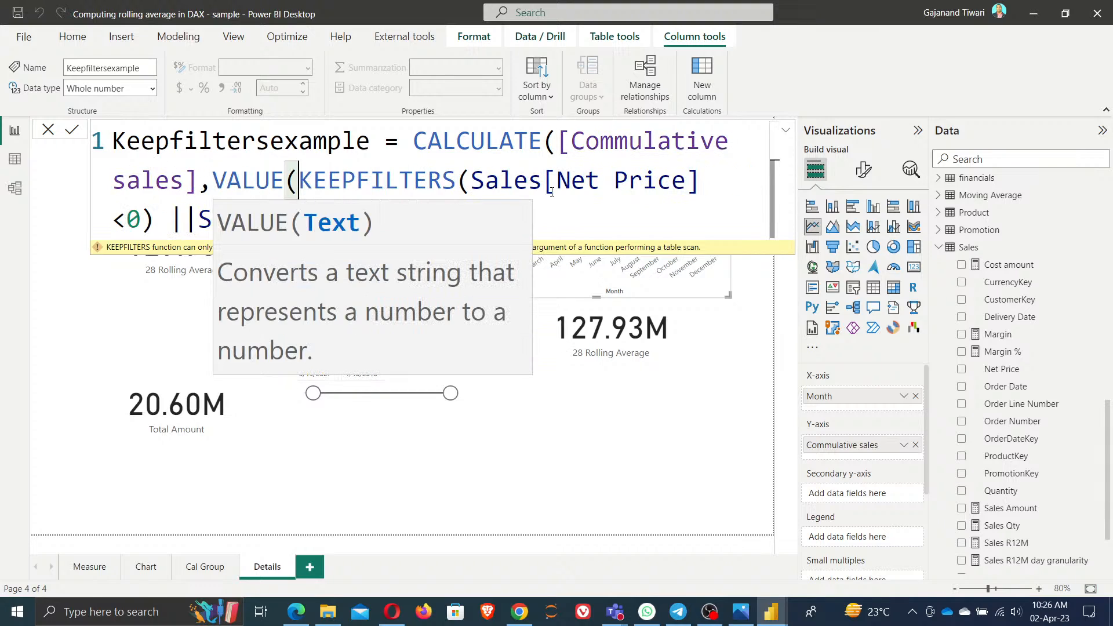
pyautogui.click(156, 219)
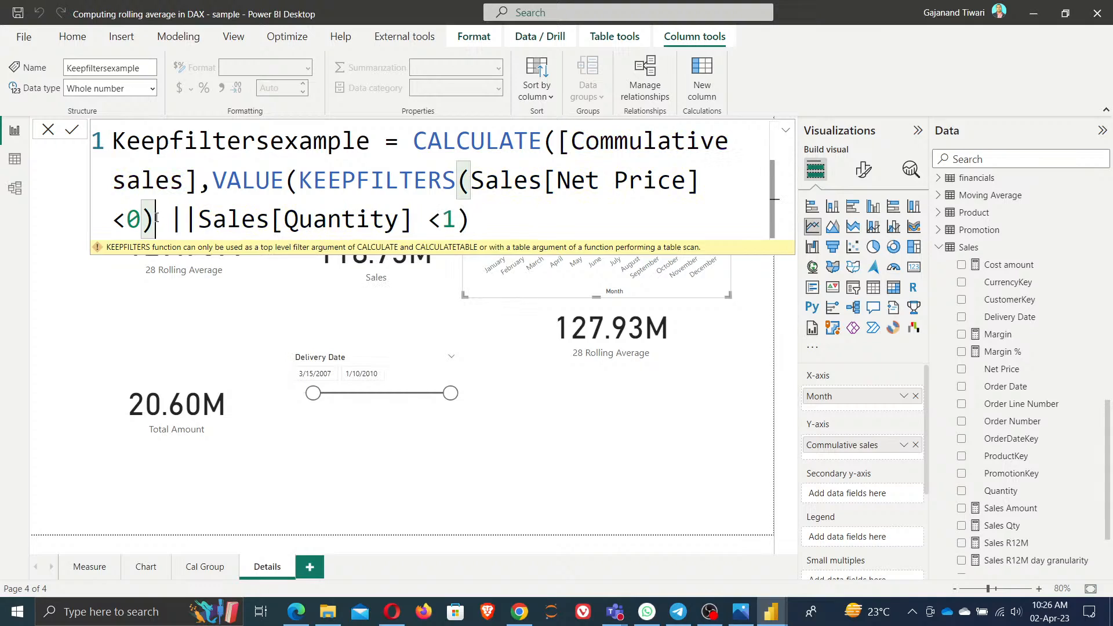
pyautogui.write(')')
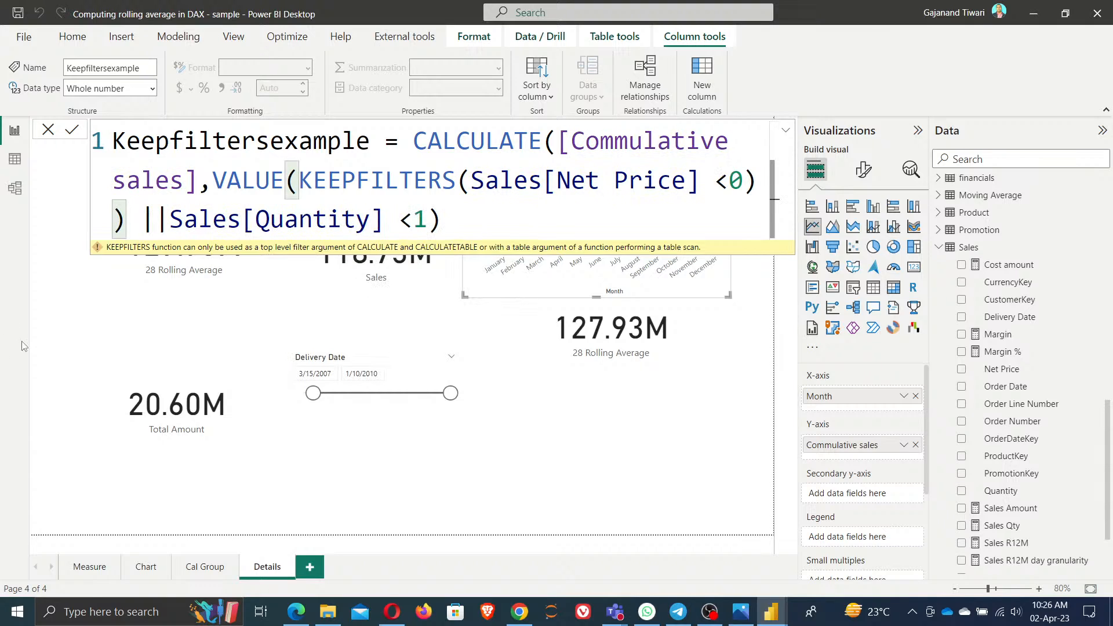
pyautogui.click(71, 129)
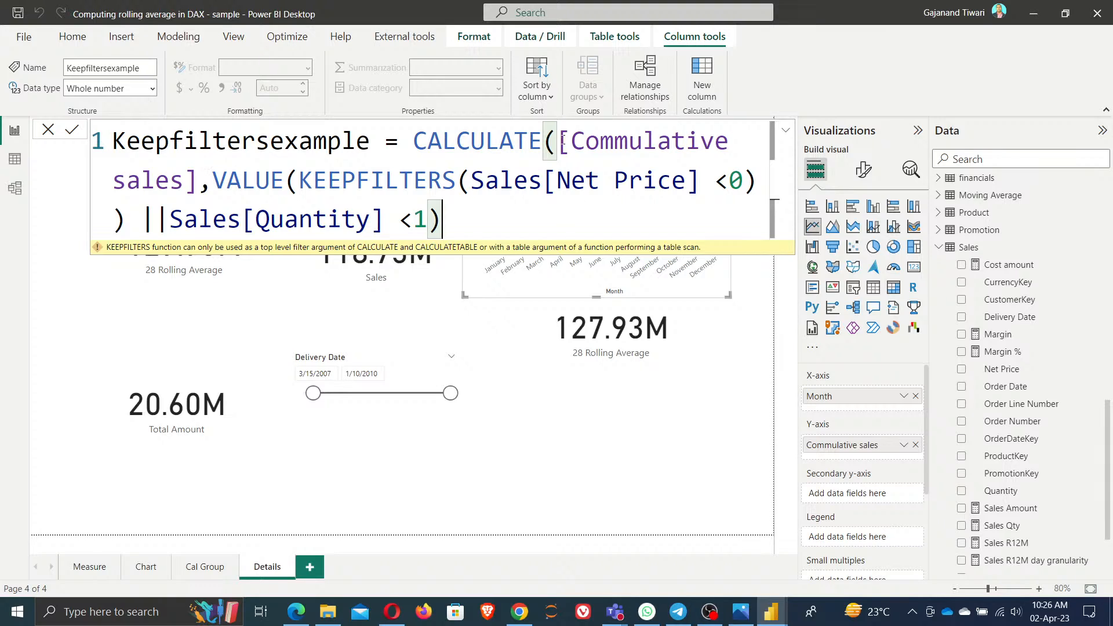
# - Replace CALCULATE's first argument [Commulative sales] with the Sales[Sales Amount] measure
pyautogui.moveTo(558, 141); pyautogui.dragTo(200, 166)
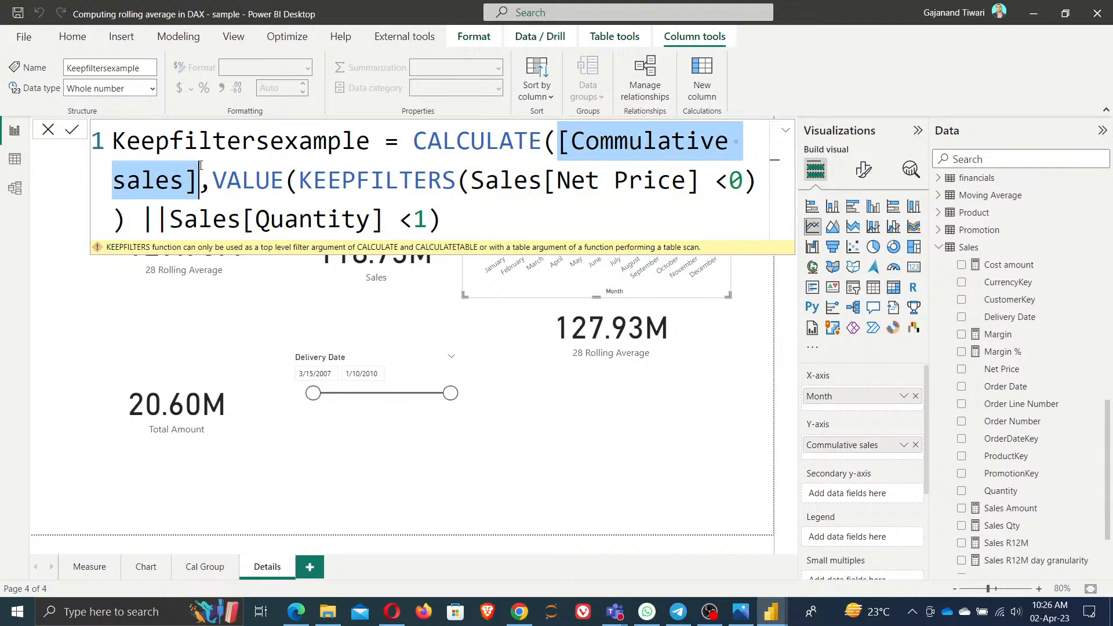
pyautogui.write('sal')
pyautogui.press('Down')
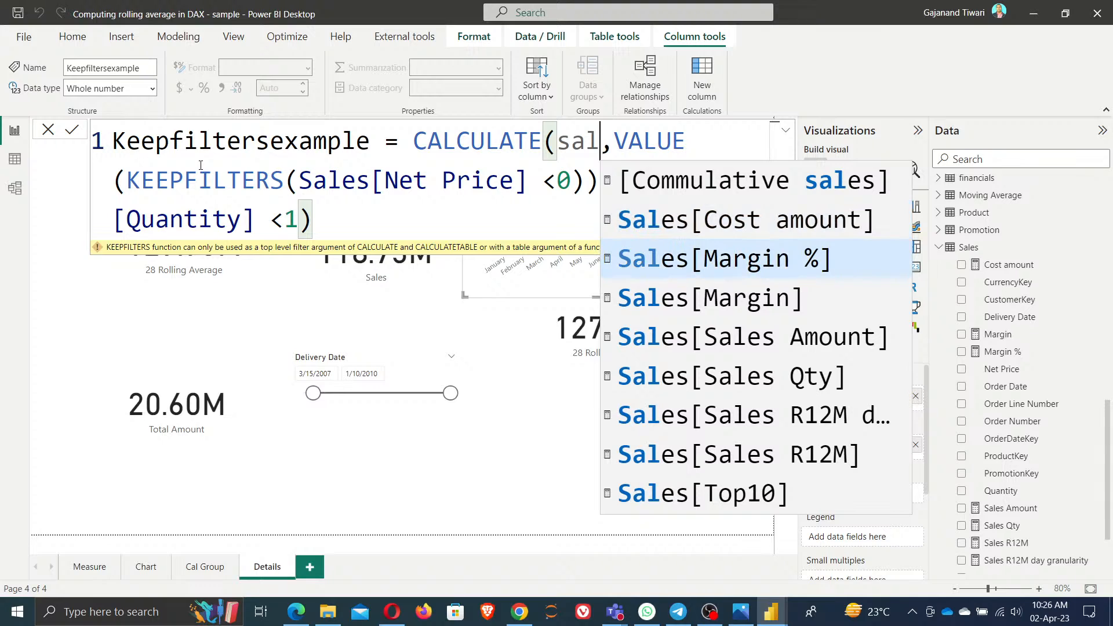
pyautogui.press('Down')
pyautogui.press('Down')
pyautogui.press('Tab')
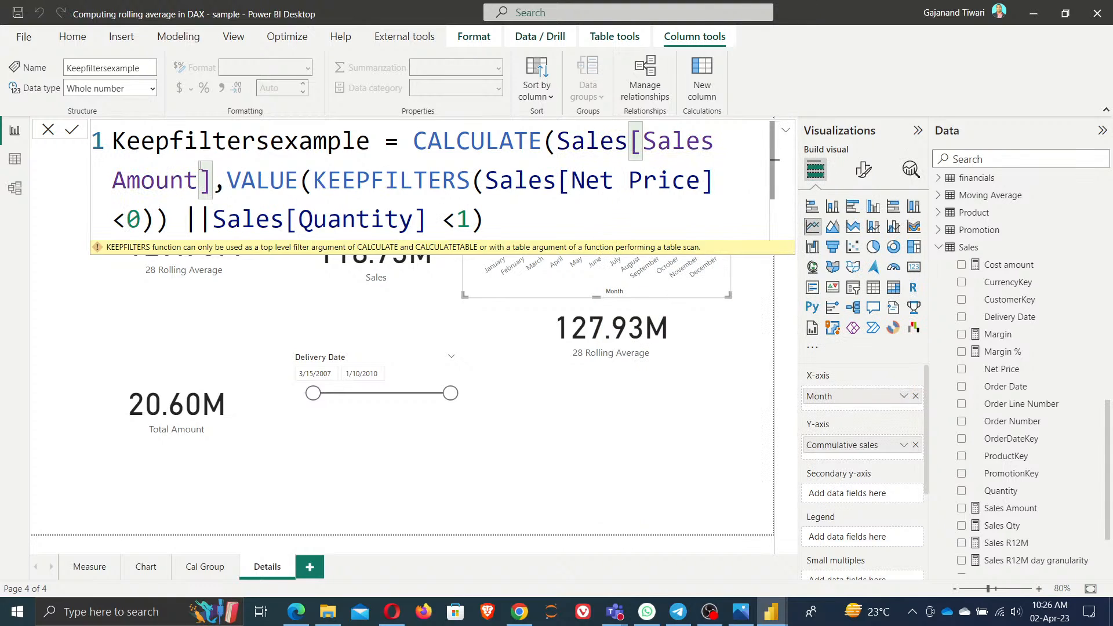
# - Wrap Sales[Sales Amount] in the SUM function within CALCULATE
pyautogui.click(558, 141)
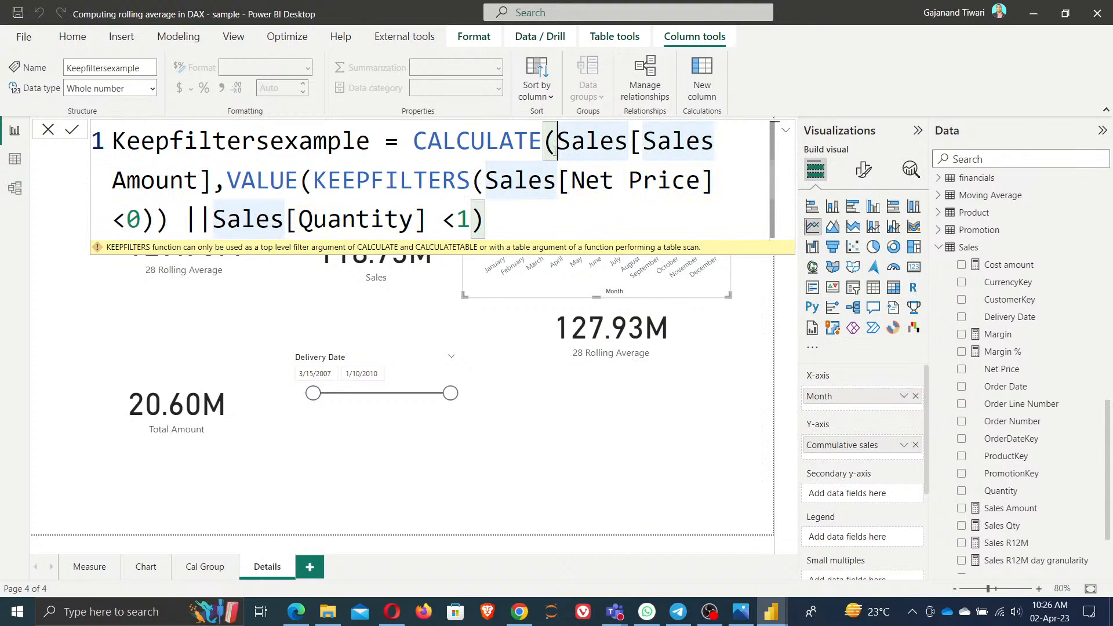
pyautogui.write('sum')
pyautogui.press('Tab')
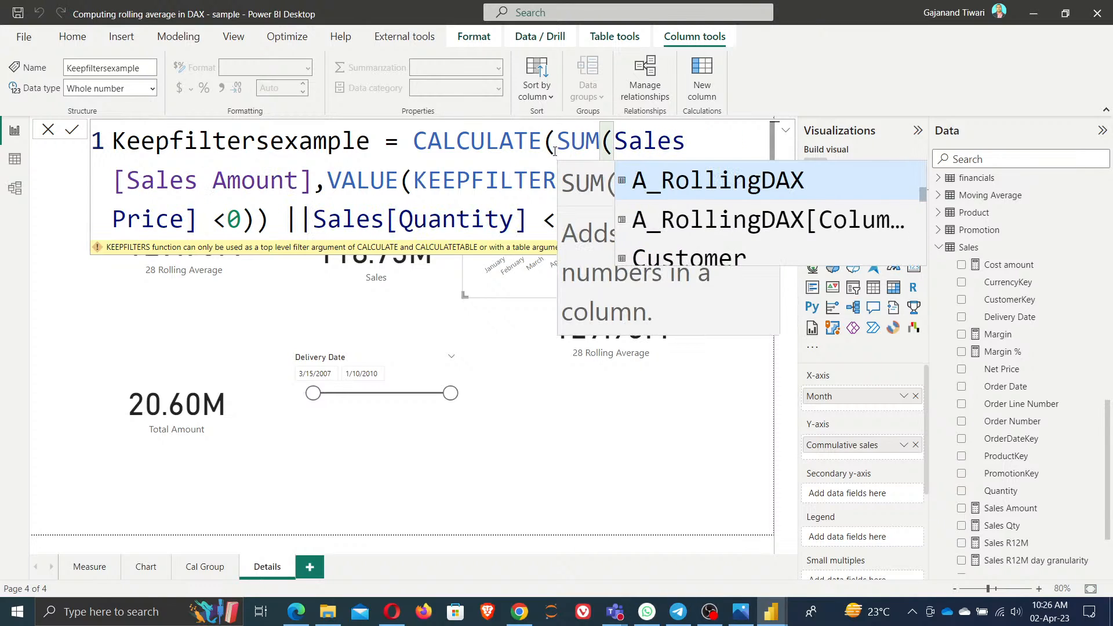
pyautogui.click(316, 181)
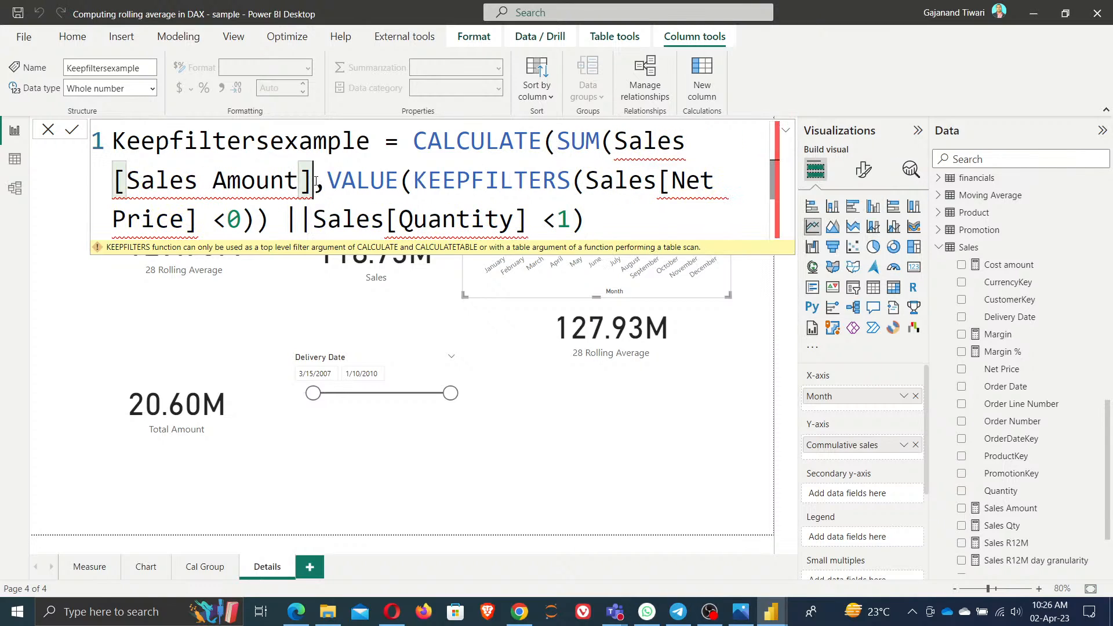
pyautogui.write(')')
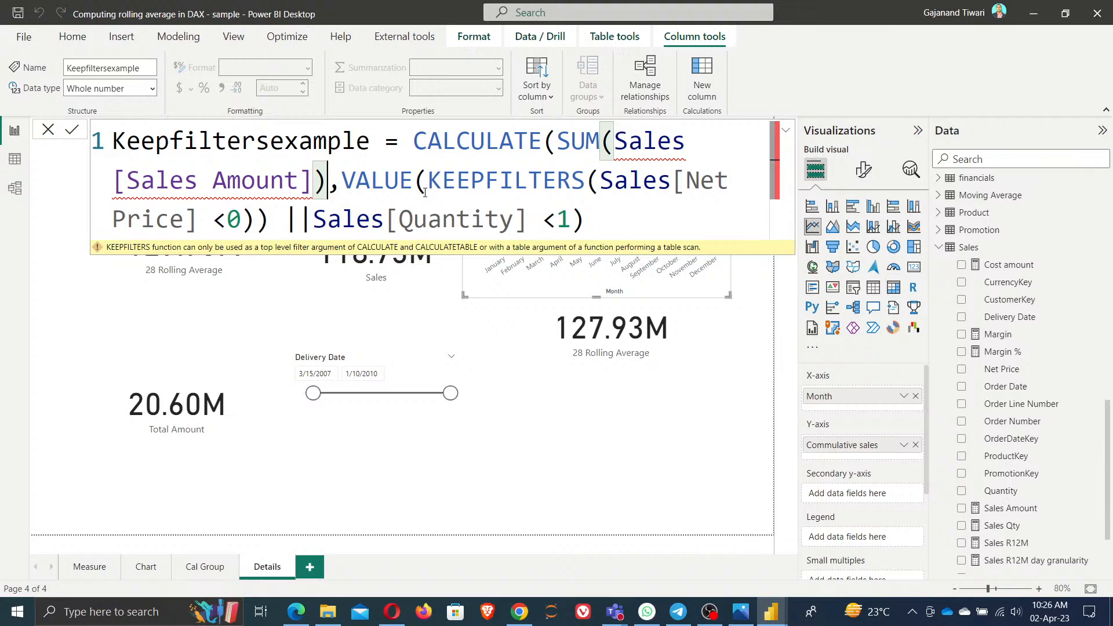
# - Remove the VALUE wrapper around KEEPFILTERS with its closing parenthesis, and delete the formula's final parenthesis
pyautogui.moveTo(428, 182); pyautogui.dragTo(348, 181)
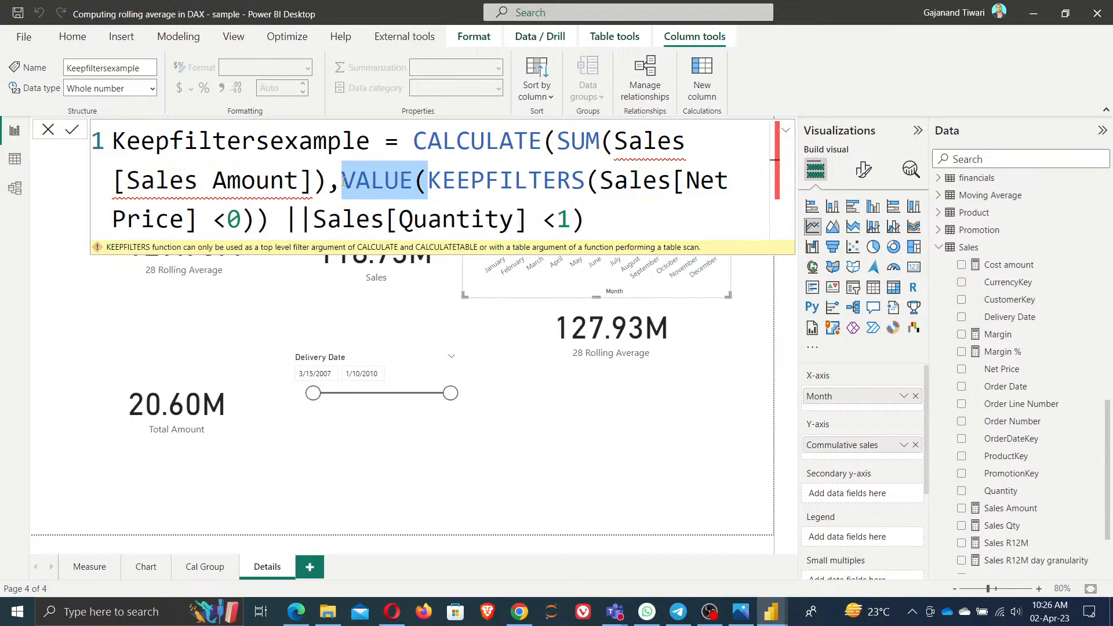
pyautogui.press('Delete')
pyautogui.click(715, 206)
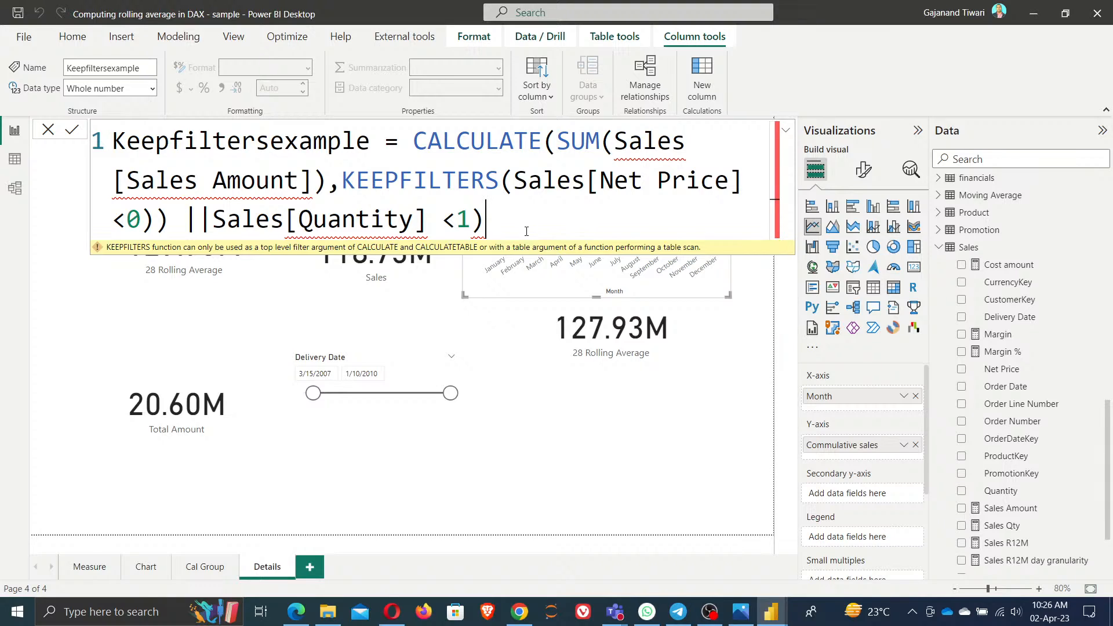
pyautogui.press('BackSpace')
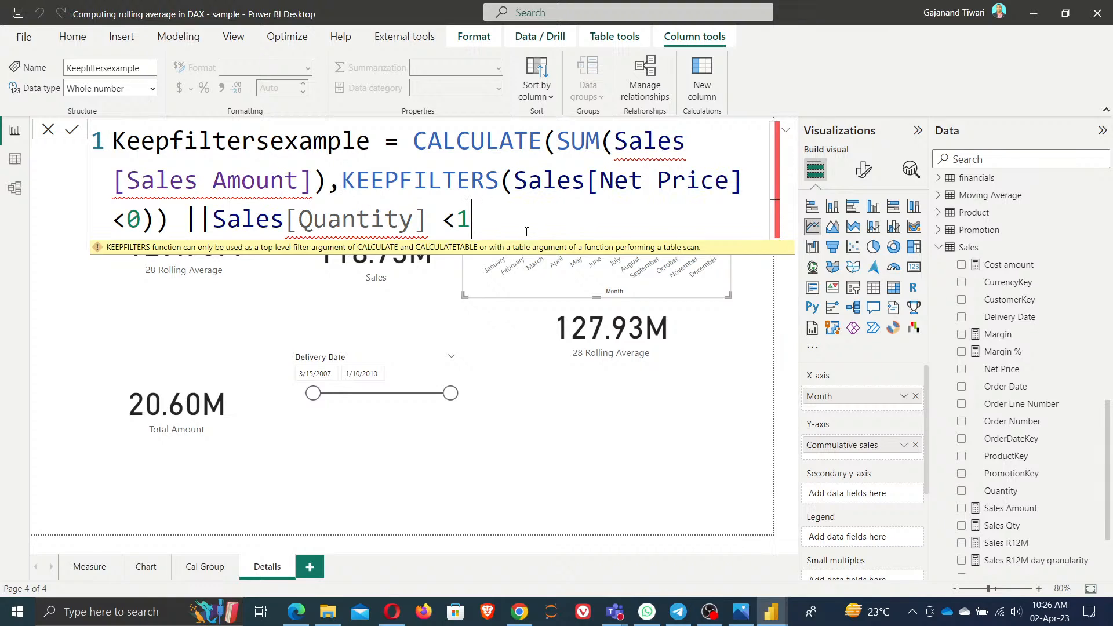
pyautogui.click(170, 222)
pyautogui.press('BackSpace')
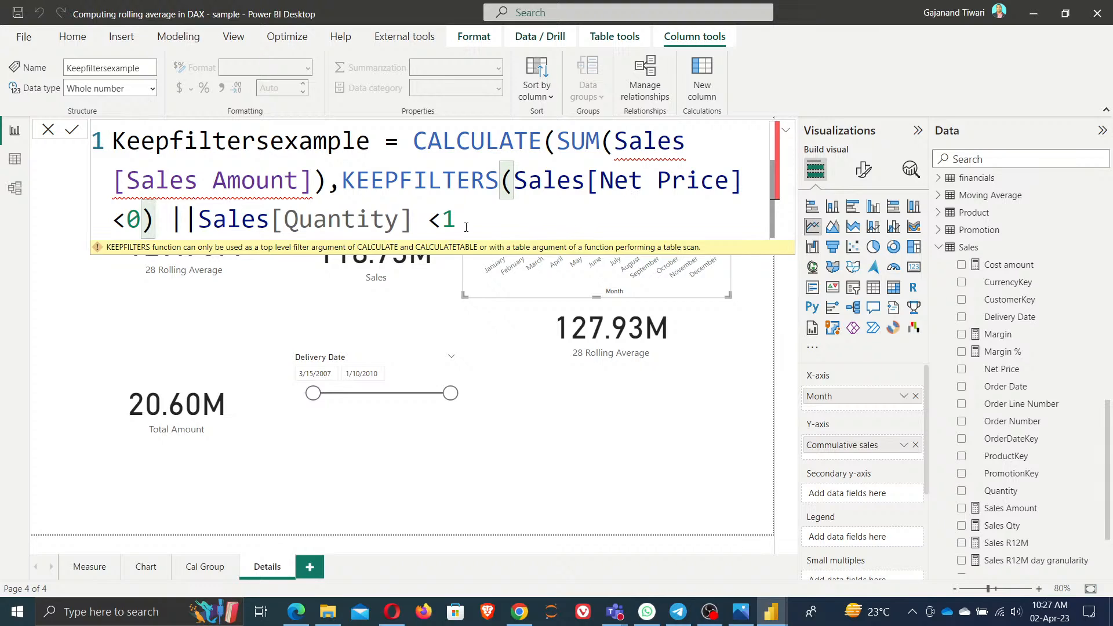
pyautogui.moveTo(311, 179)
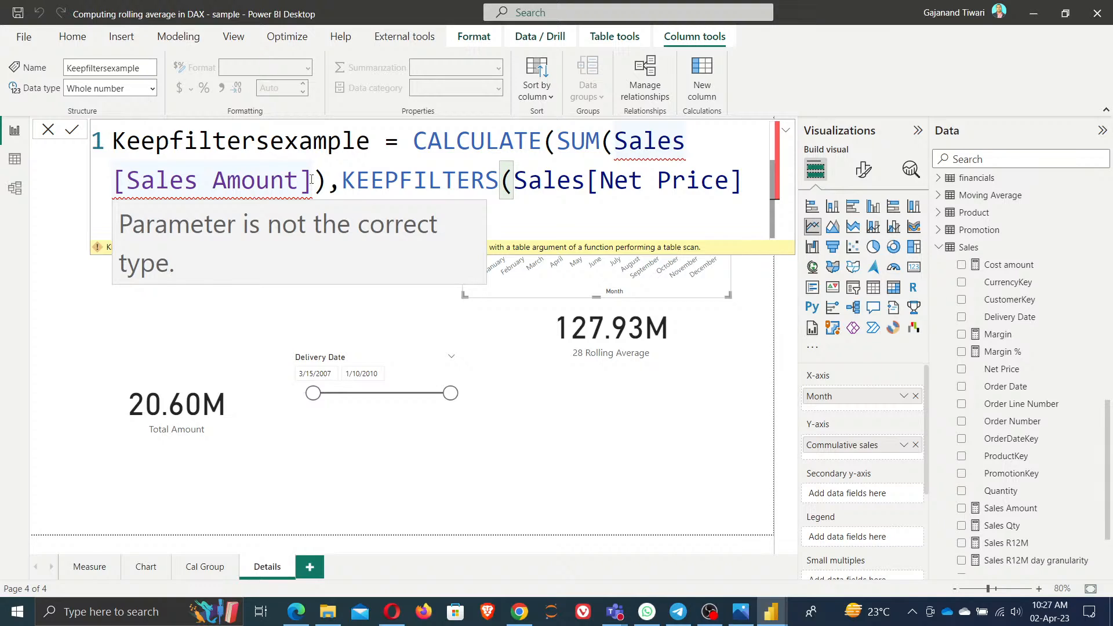
# - Close the CALCULATE formula with a single parenthesis after the Sales[Quantity] <1 condition
pyautogui.click(335, 178)
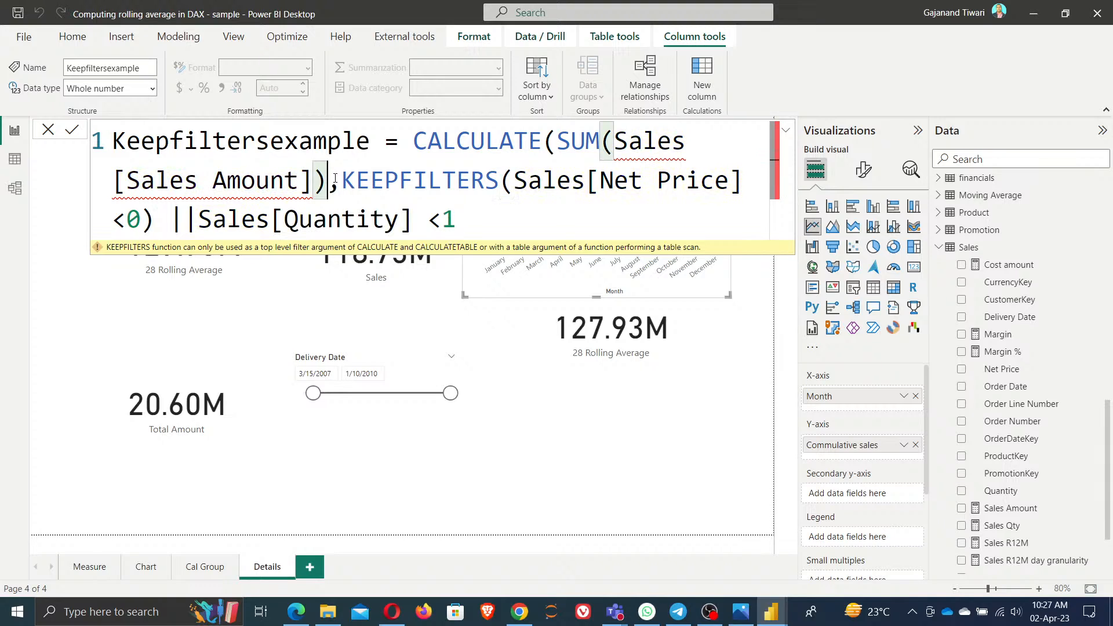
pyautogui.click(489, 221)
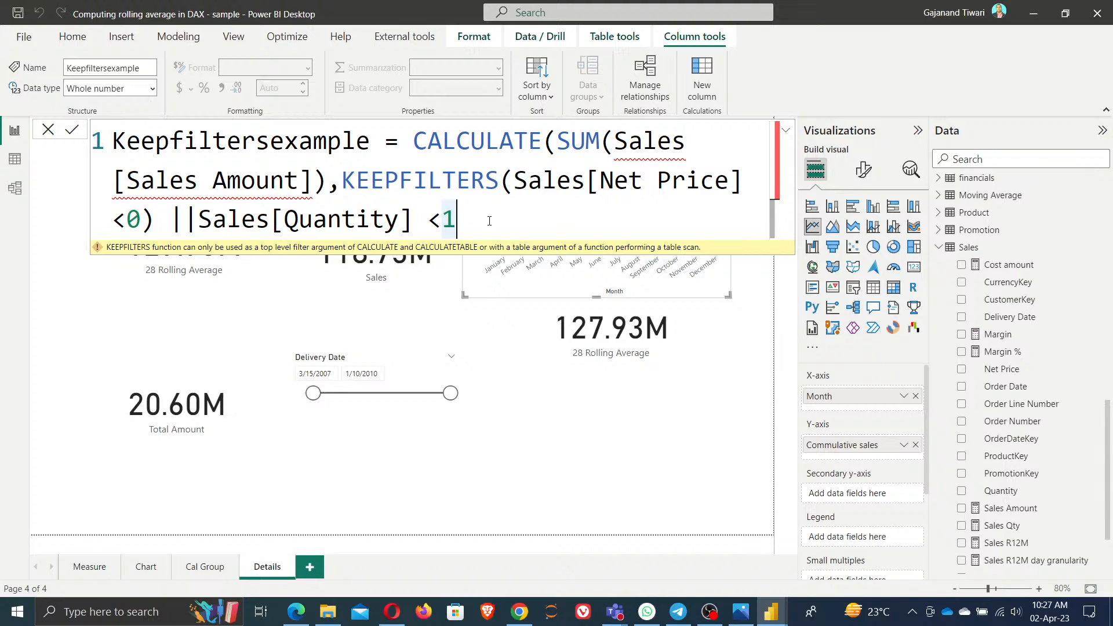
pyautogui.write('))')
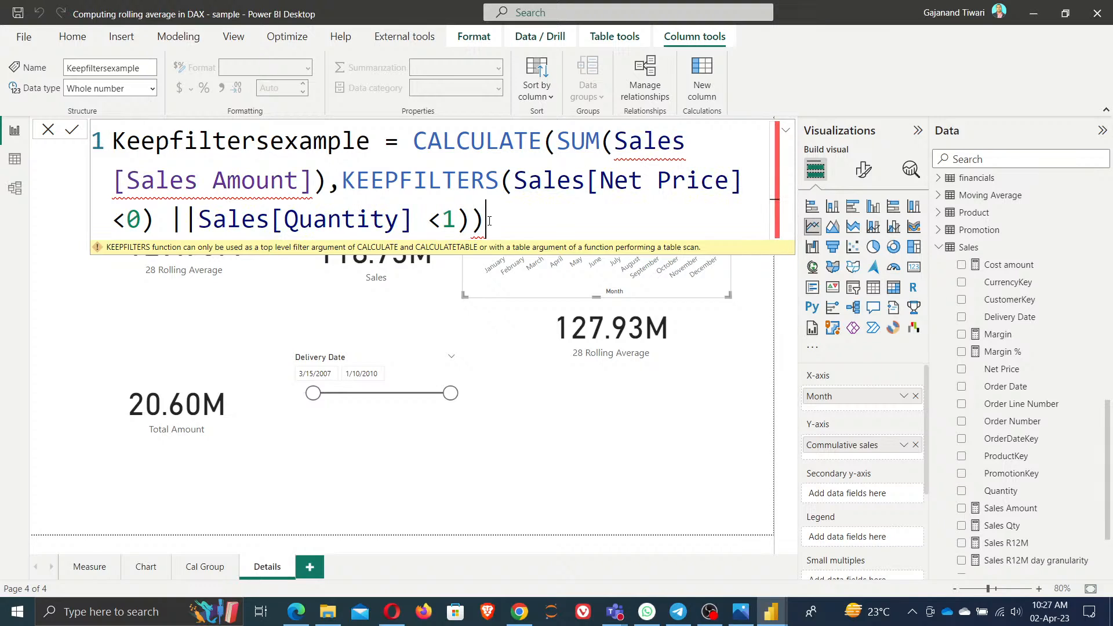
pyautogui.write(')')
pyautogui.press('BackSpace')
pyautogui.press('BackSpace')
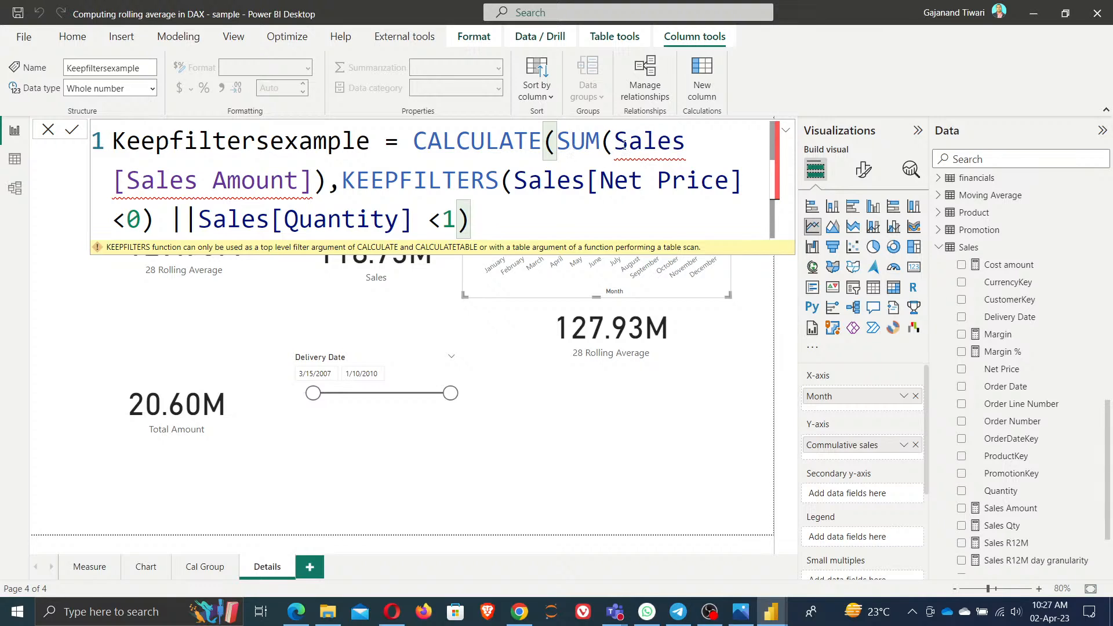
# - Replace Sales[Net Price] in the KEEPFILTERS condition with a copy of Sales[Sales Amount] from the SUM argument
pyautogui.moveTo(268, 179)
pyautogui.click(327, 180)
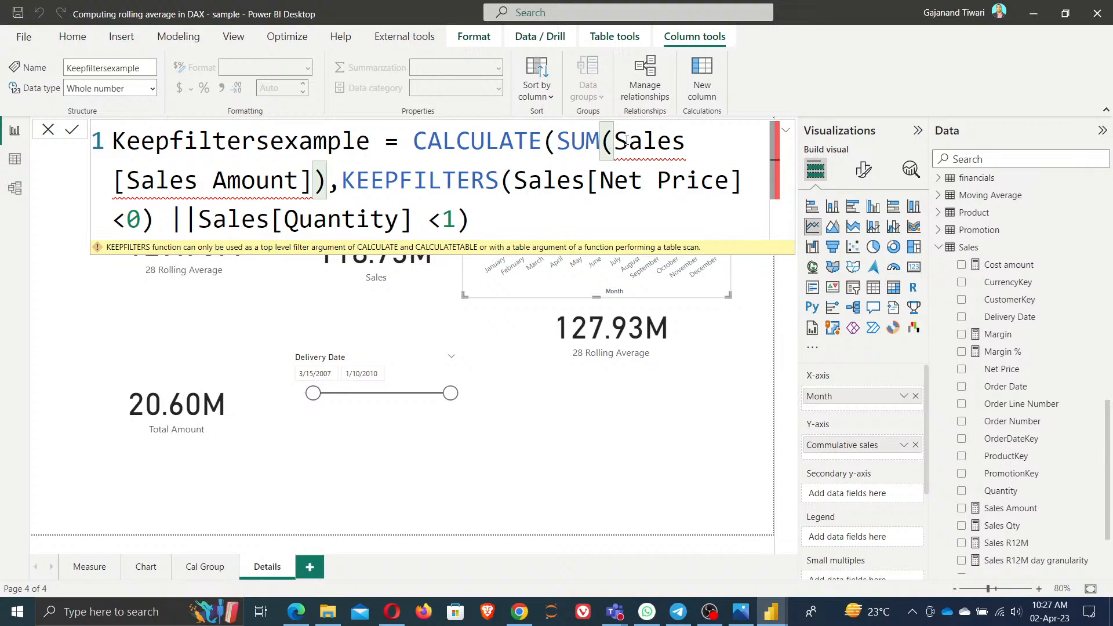
pyautogui.moveTo(615, 141); pyautogui.dragTo(313, 193)
pyautogui.hotkey('ctrl', 'c')
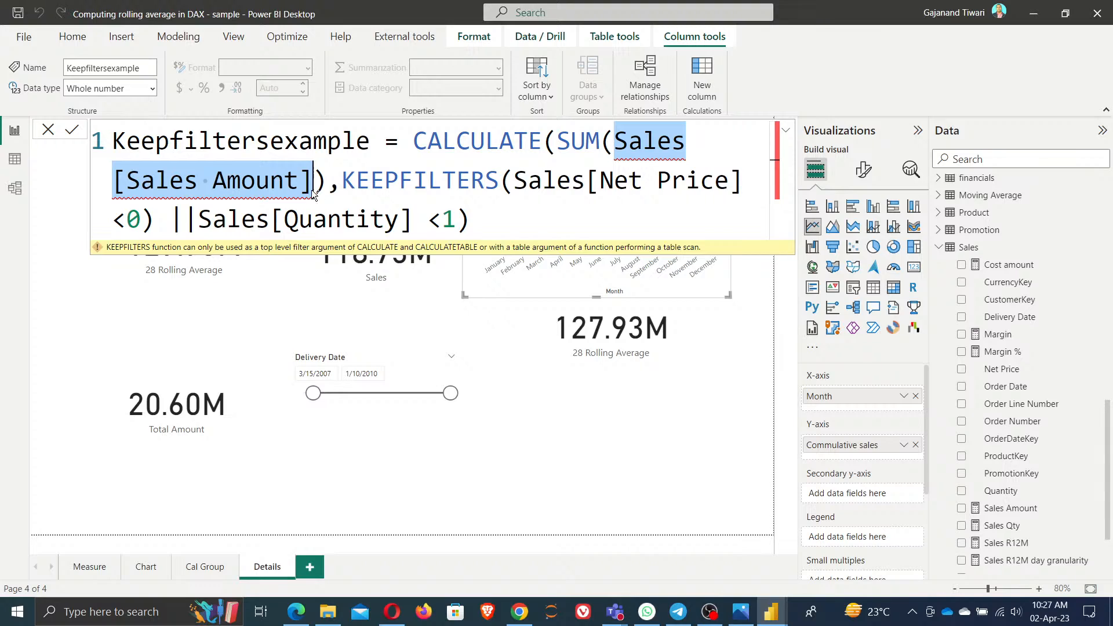
pyautogui.moveTo(514, 180); pyautogui.dragTo(742, 186)
pyautogui.hotkey('ctrl', 'v')
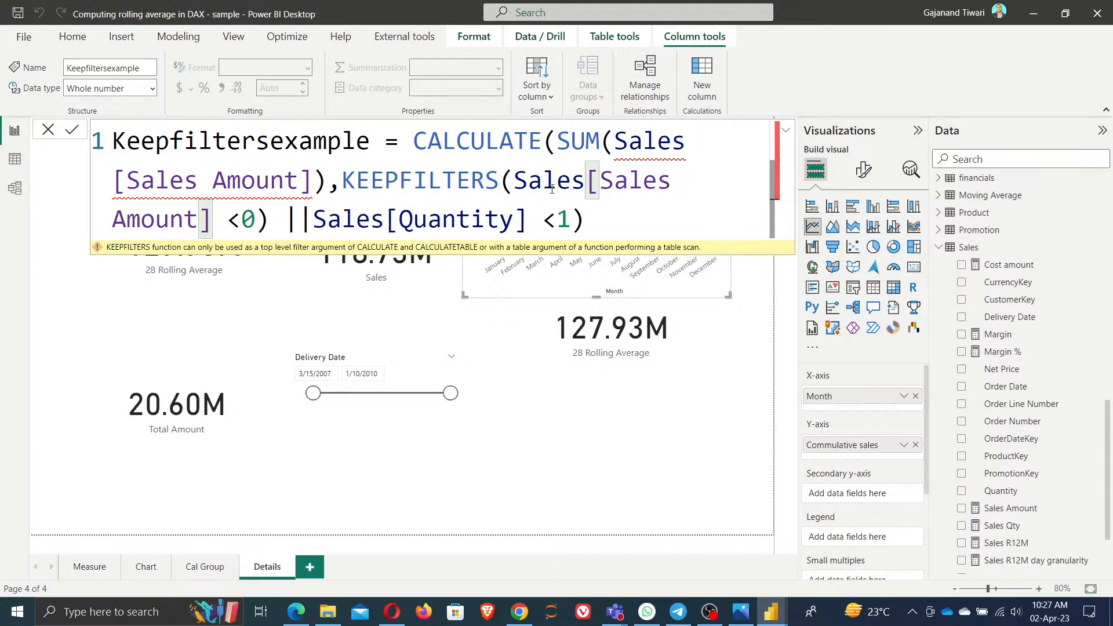
pyautogui.click(314, 219)
pyautogui.click(270, 218)
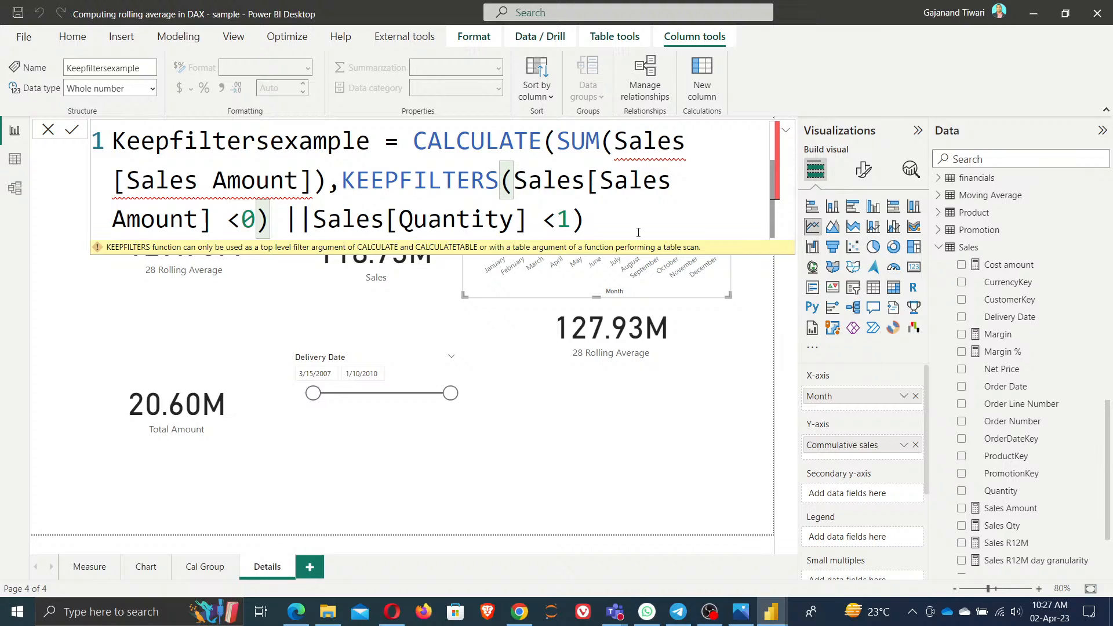
# - Remove the KEEPFILTERS wrapper and its closing parenthesis from the Sales Amount condition, and try to commit the formula
pyautogui.moveTo(511, 182); pyautogui.dragTo(341, 182)
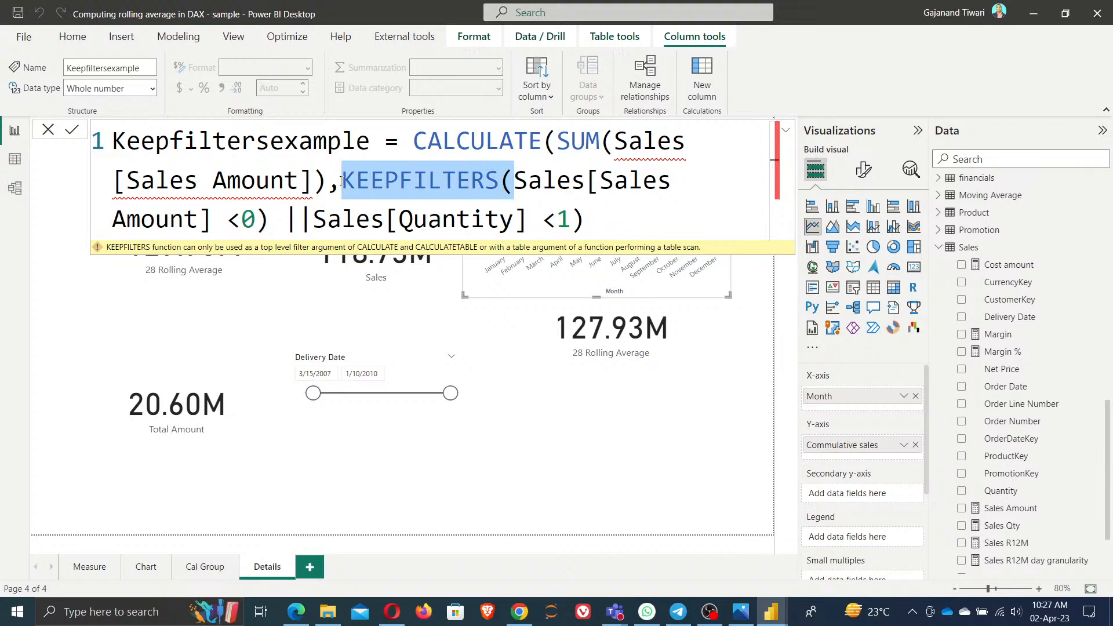
pyautogui.press('BackSpace')
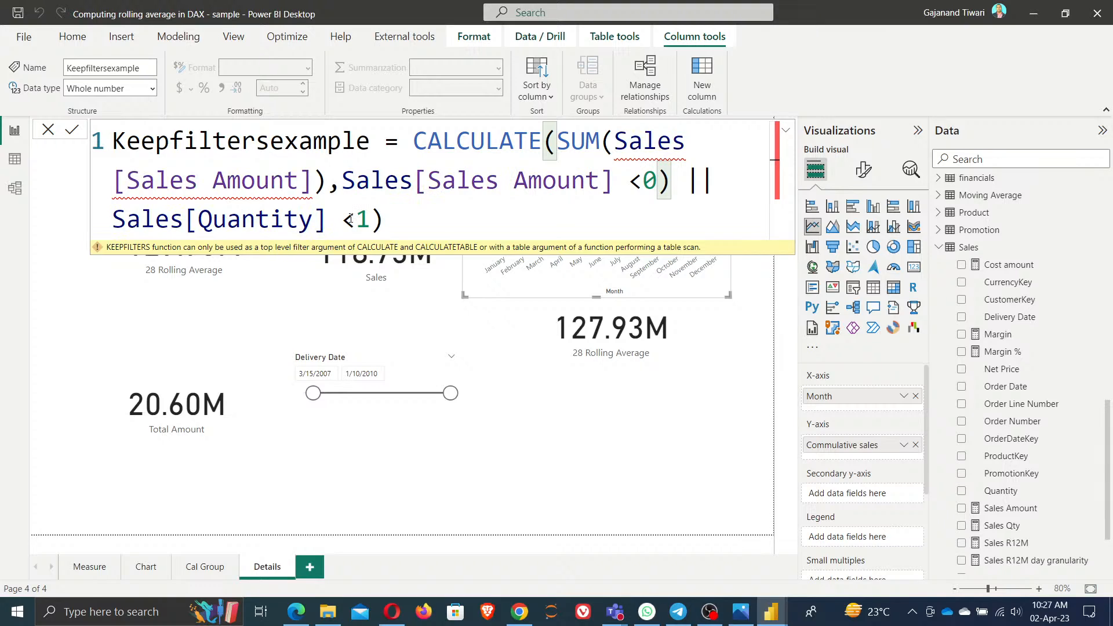
pyautogui.click(674, 181)
pyautogui.press('BackSpace')
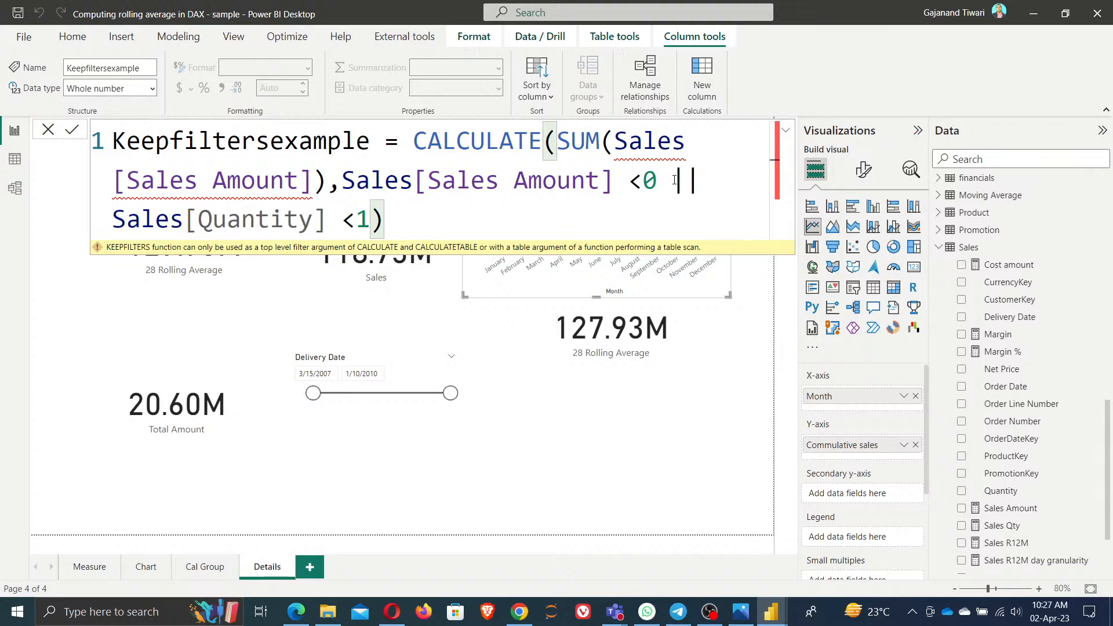
pyautogui.click(387, 224)
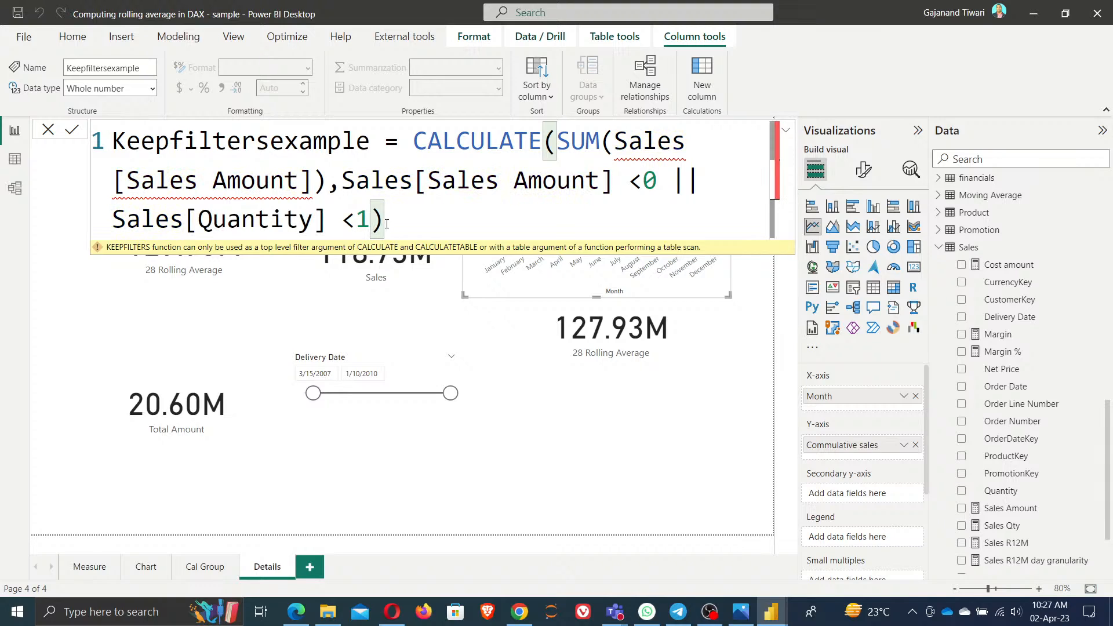
pyautogui.click(571, 134)
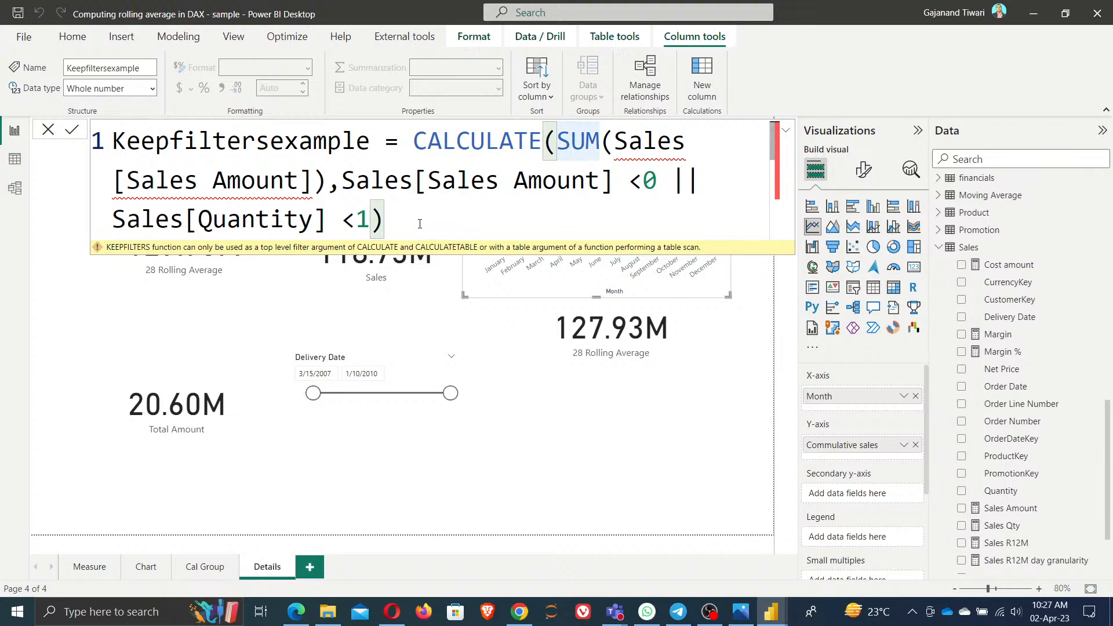
pyautogui.click(404, 223)
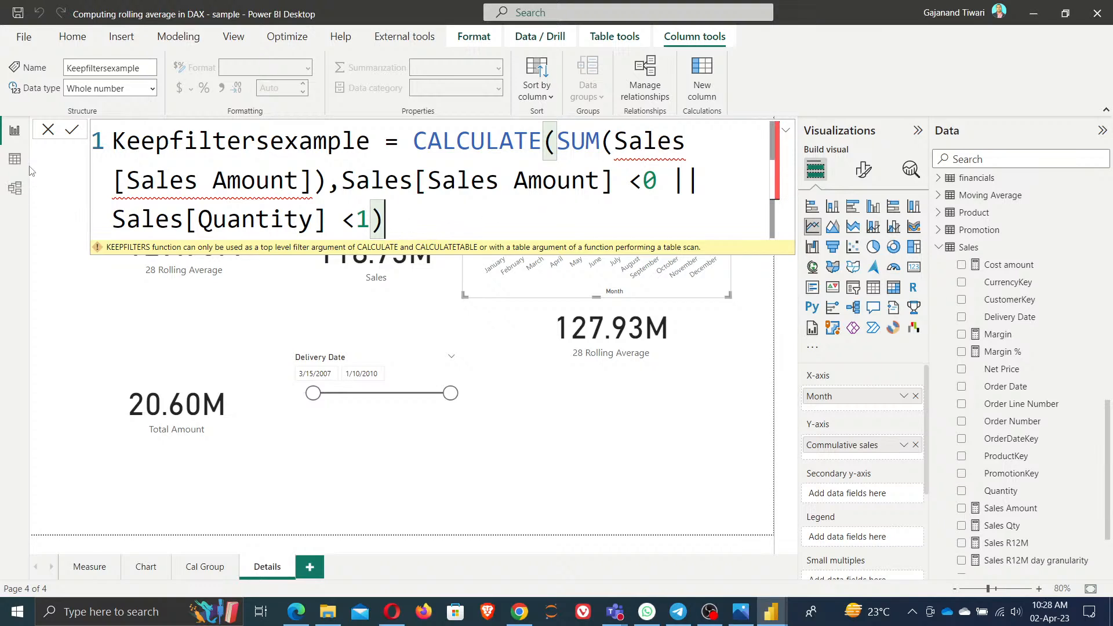
pyautogui.click(71, 133)
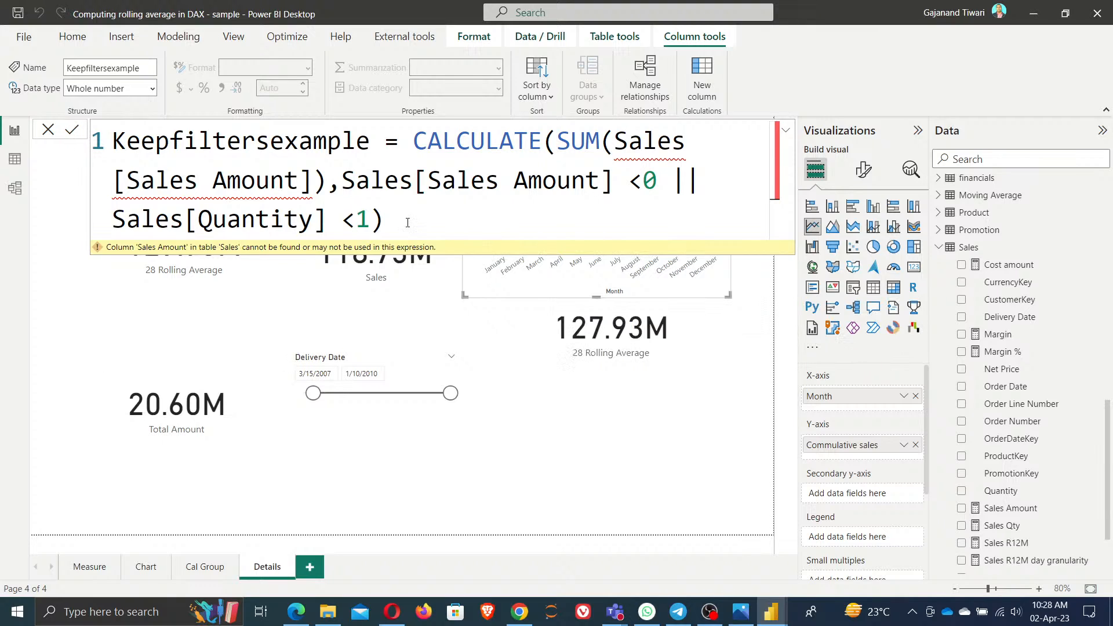
# - Wrap the Sales Amount and Quantity conditions in a FILTER function with Sales as its table argument
pyautogui.write('FILTER(')
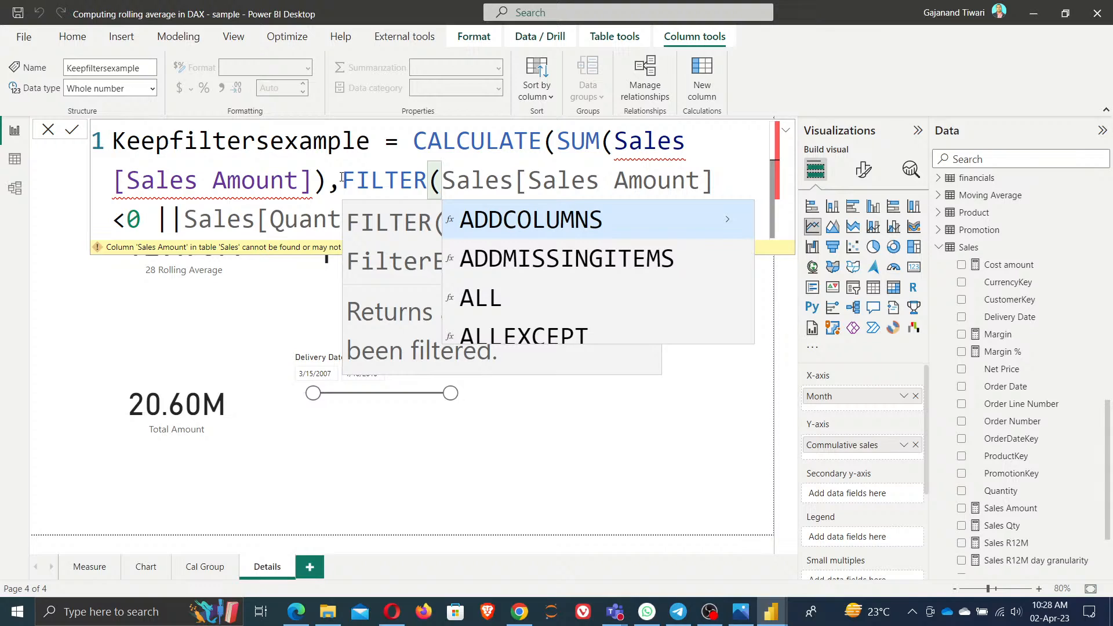
pyautogui.write('sal')
pyautogui.press('Tab')
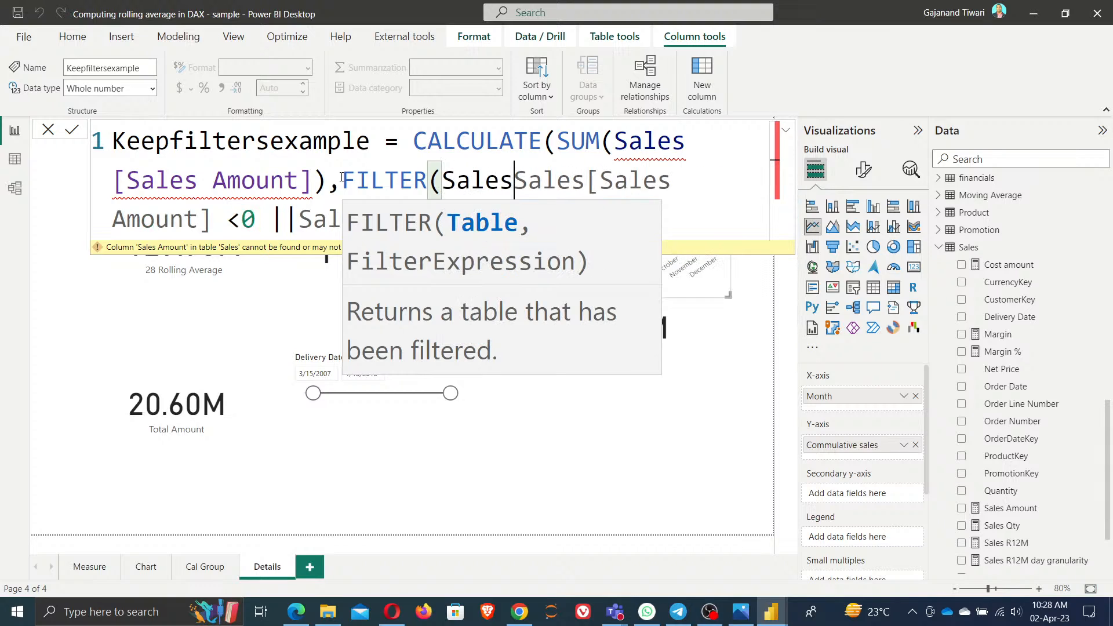
pyautogui.write(',')
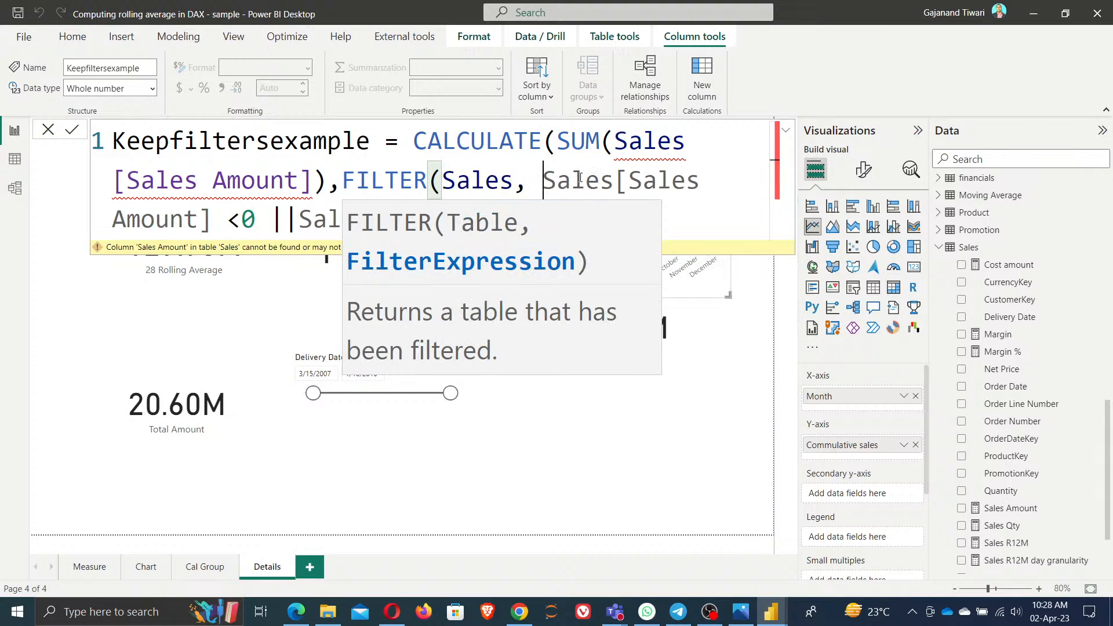
pyautogui.click(721, 198)
pyautogui.click(587, 223)
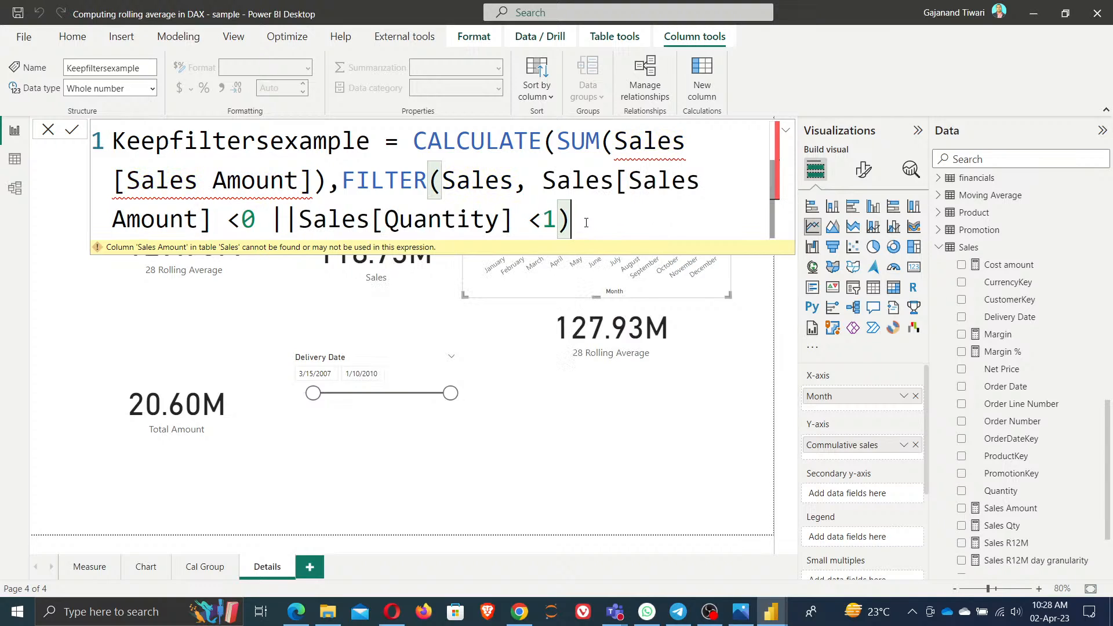
# - Close the Keepfiltersexample column formula with a final parenthesis, replace the summed column with Sales[Net Price], and commit it
pyautogui.write(')')
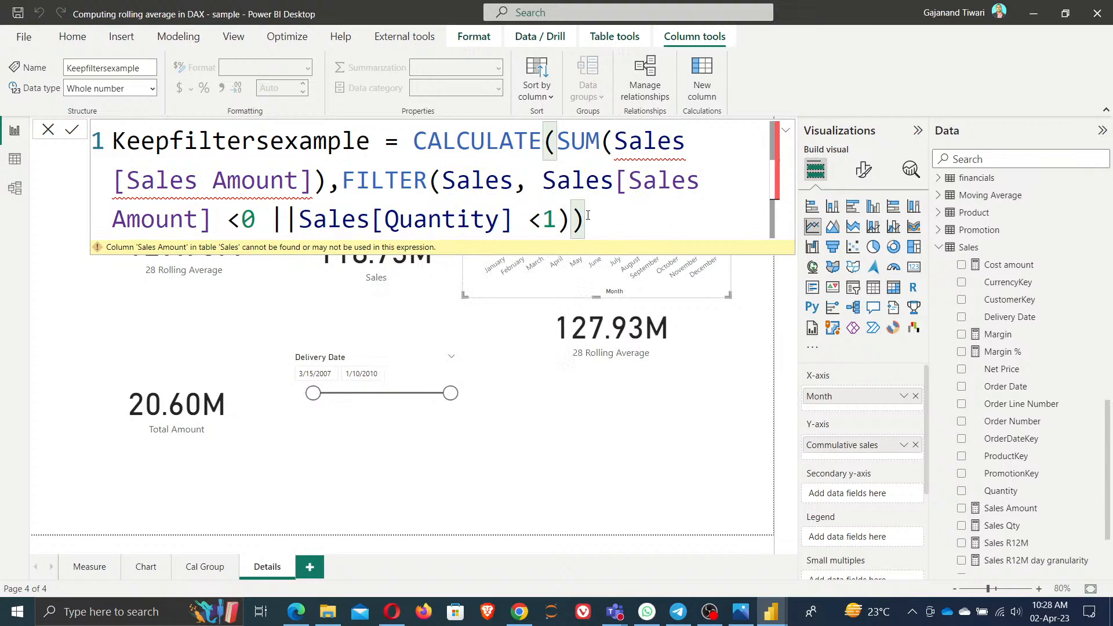
pyautogui.click(71, 135)
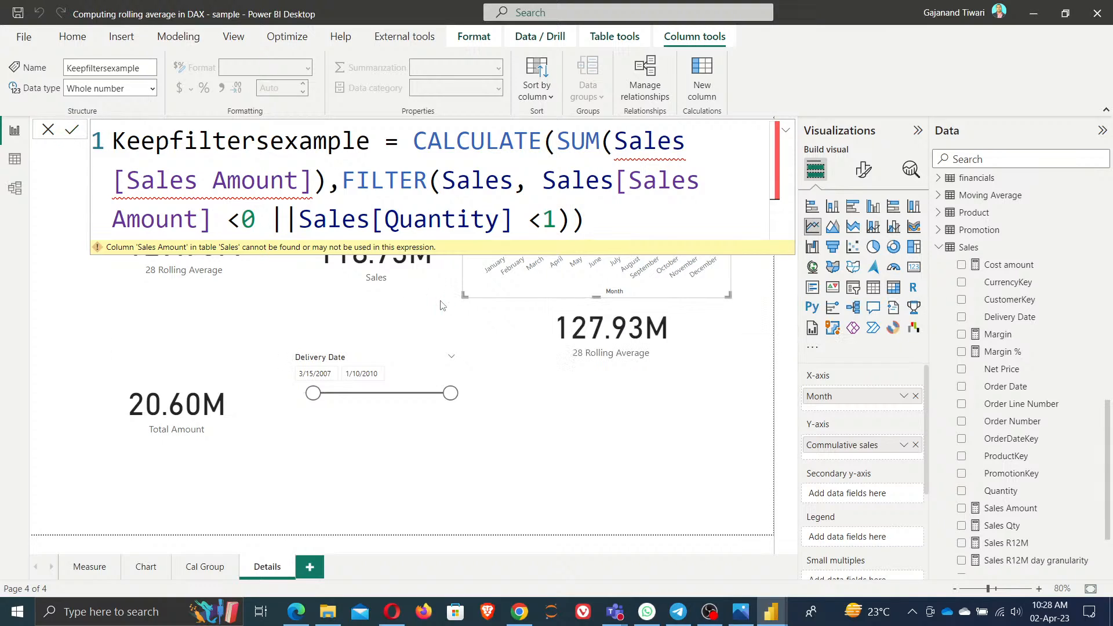
pyautogui.moveTo(614, 141); pyautogui.dragTo(314, 180)
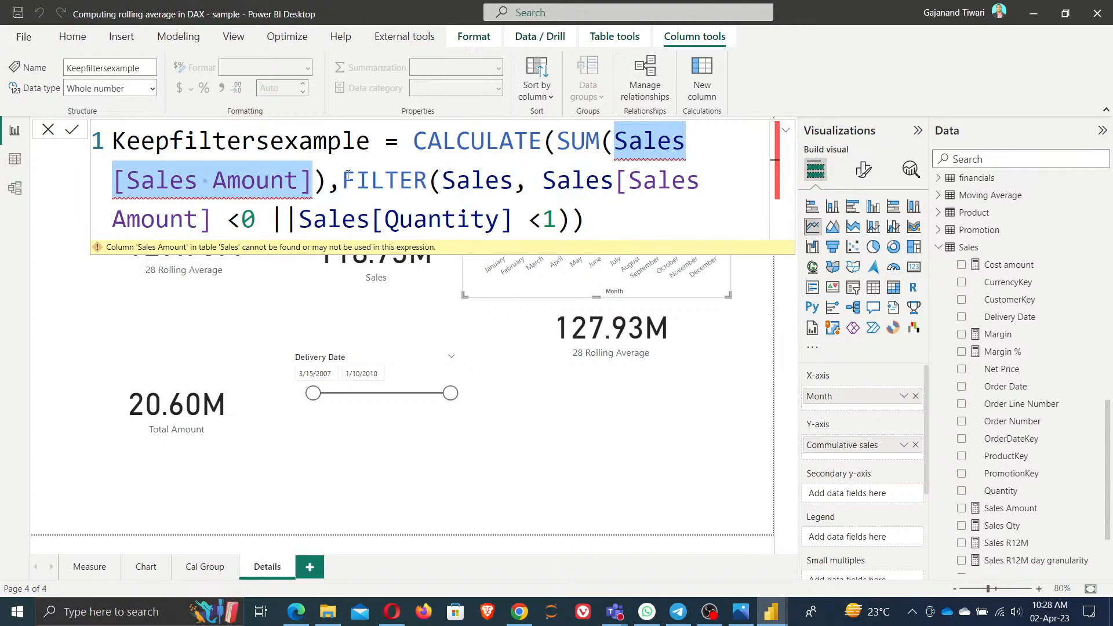
pyautogui.write('sal')
pyautogui.press('Down')
pyautogui.press('Down')
pyautogui.press('Down')
pyautogui.press('Down')
pyautogui.press('Down')
pyautogui.press('Down')
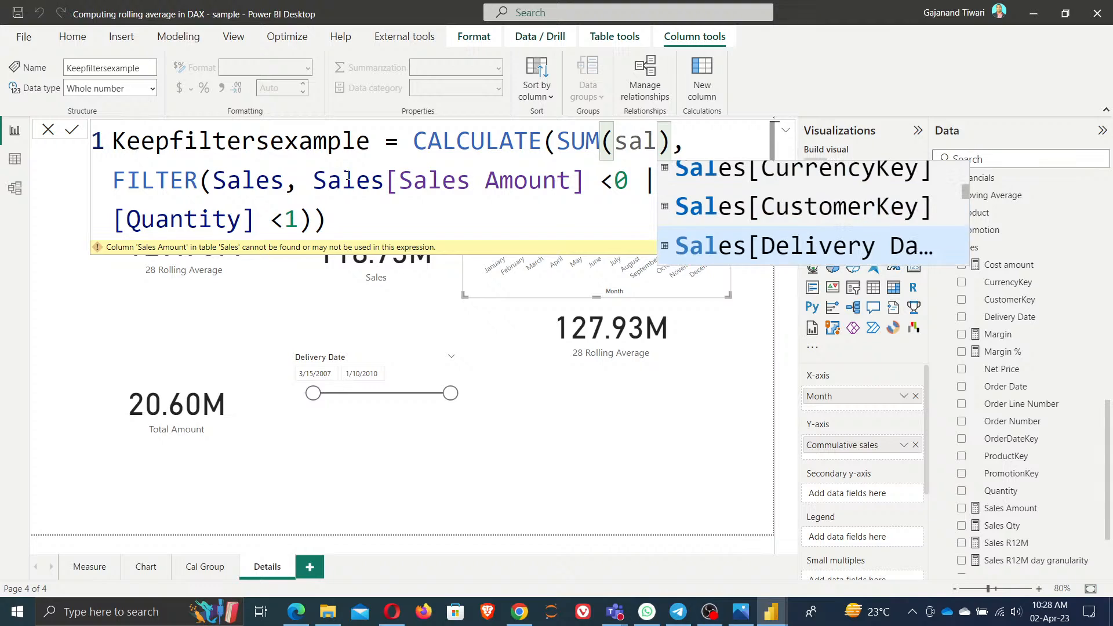
pyautogui.press('Down')
pyautogui.press('Down')
pyautogui.press('Down')
pyautogui.press('Down')
pyautogui.press('Down')
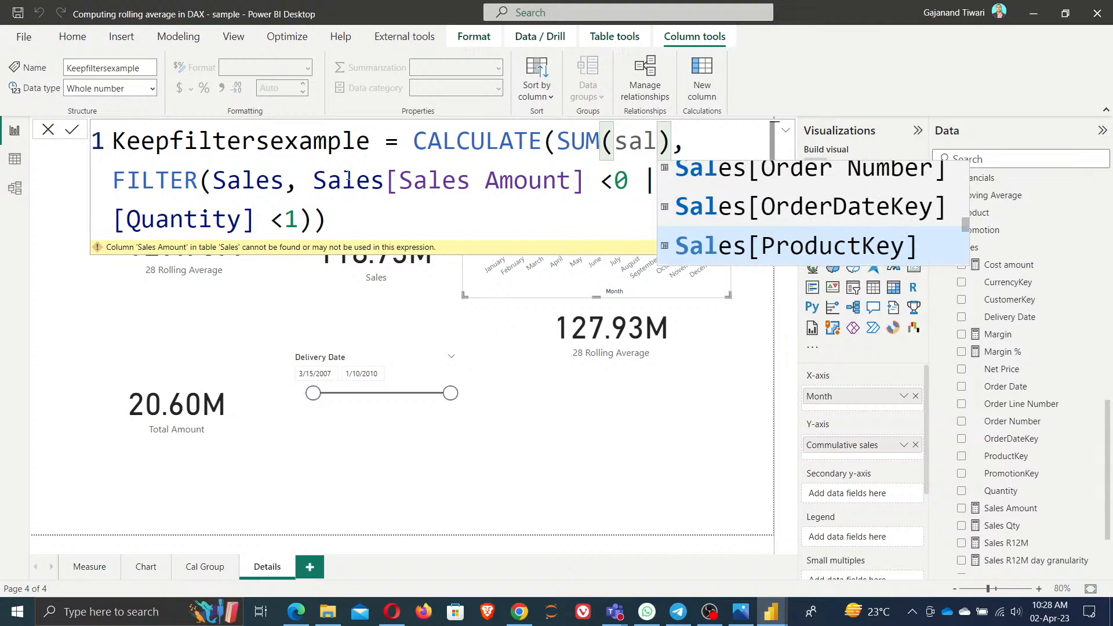
pyautogui.press('Down')
pyautogui.press('Down')
pyautogui.press('Down')
pyautogui.press('Down')
pyautogui.press('Down')
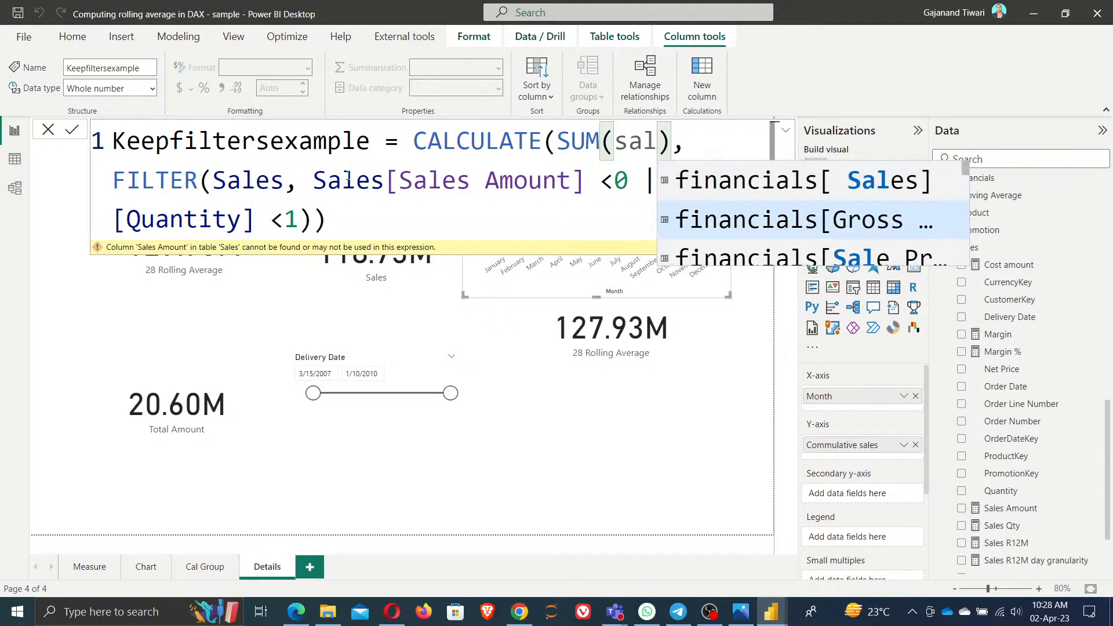
pyautogui.press('Up')
pyautogui.press('Down')
pyautogui.press('Down')
pyautogui.press('Down')
pyautogui.press('Down')
pyautogui.press('Down')
pyautogui.press('Down')
pyautogui.press('Down')
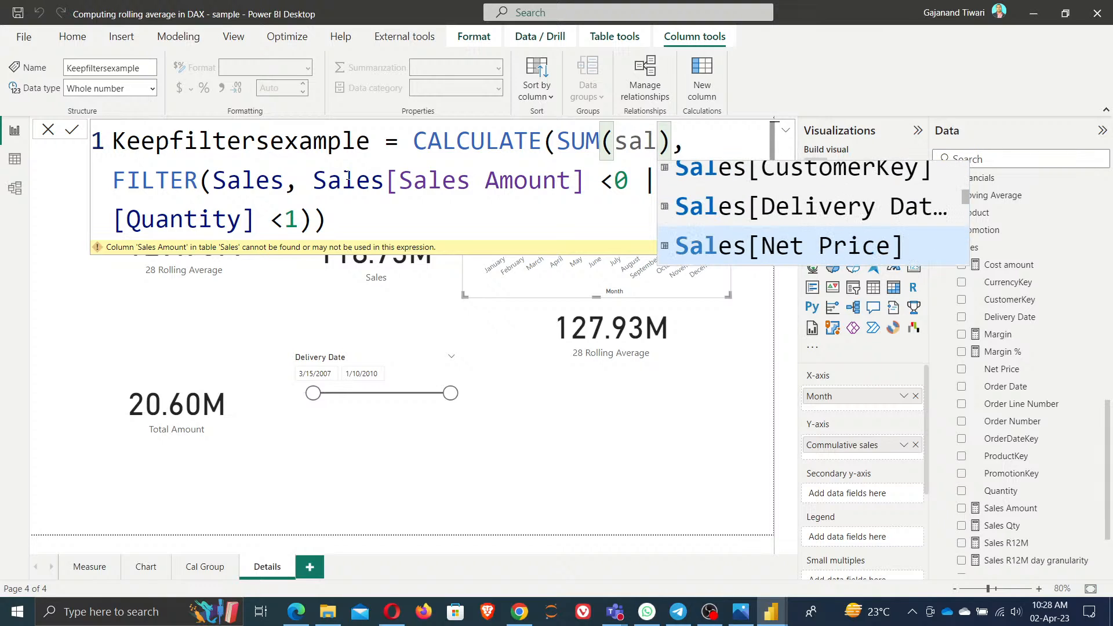
pyautogui.press('Tab')
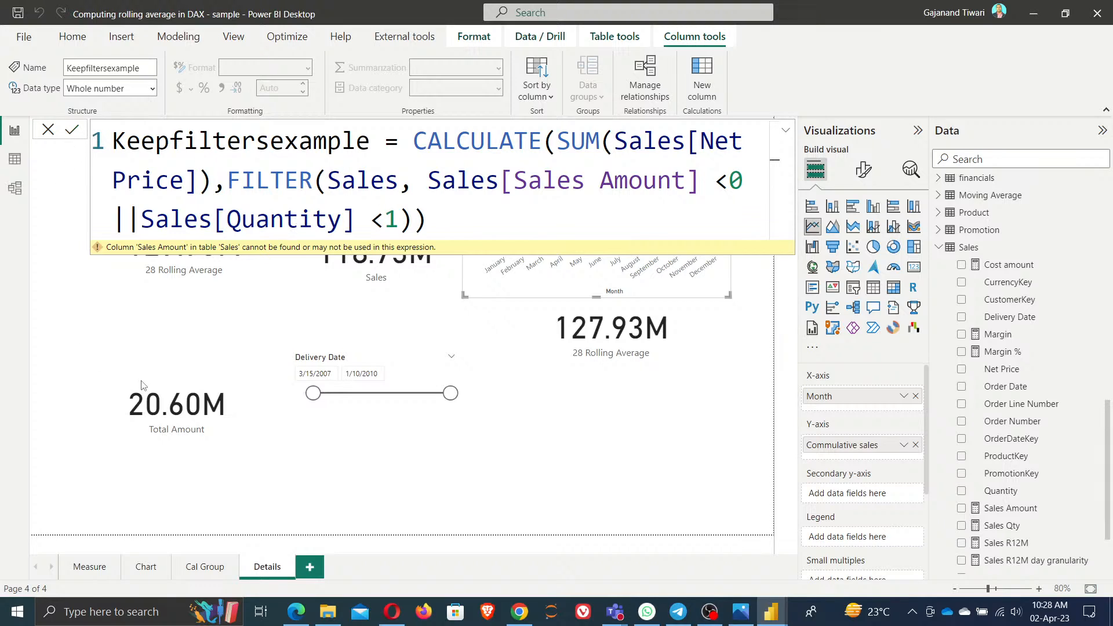
pyautogui.press('Return')
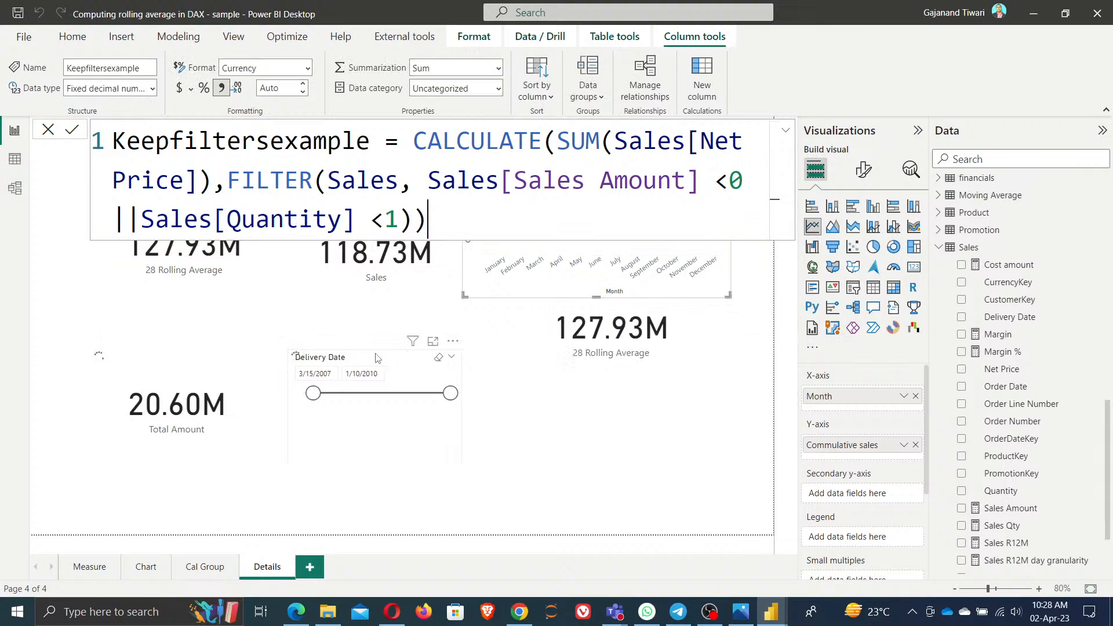
# - Close the formula editor, save the report and collapse the Sales table's fields
pyautogui.click(49, 130)
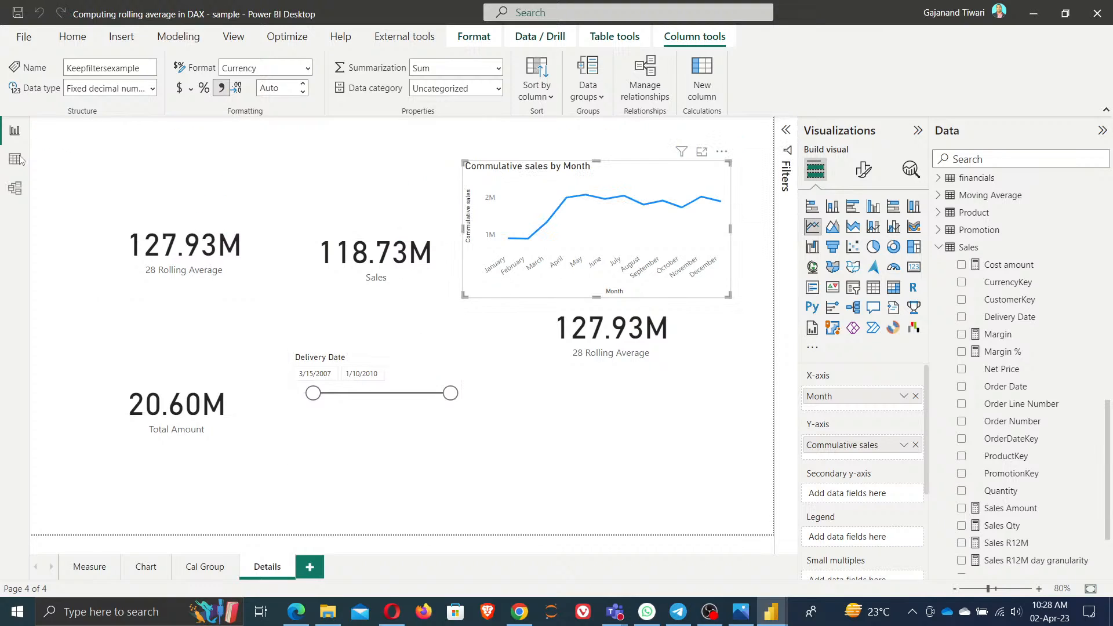
pyautogui.click(17, 18)
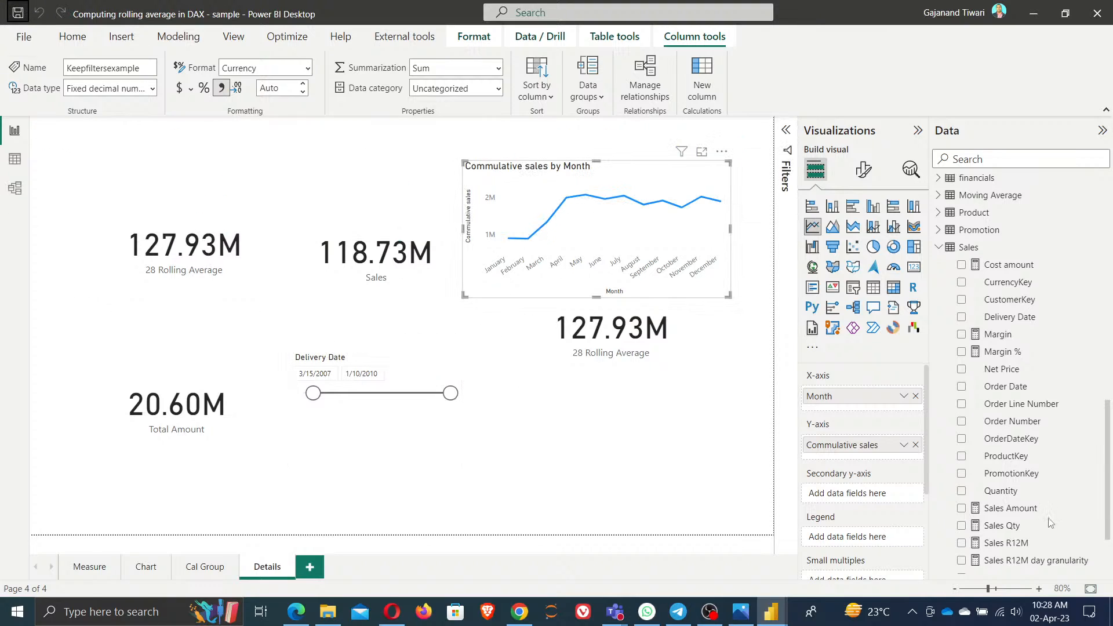
pyautogui.click(938, 249)
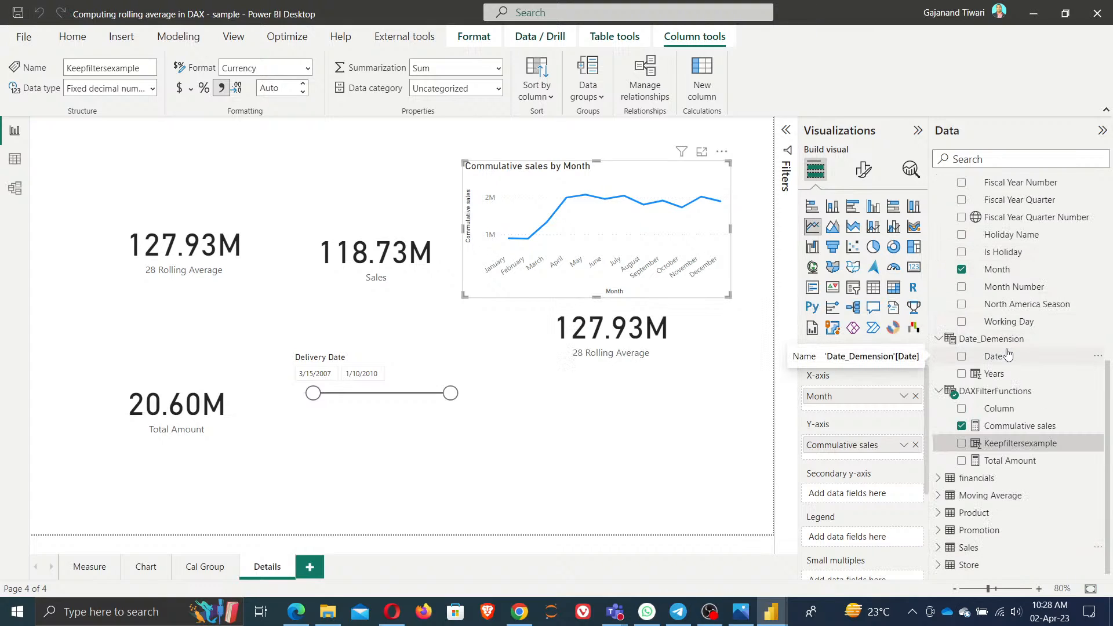
# - Create measure keepfilteexe in DAXFilterFunctions using Keepfiltersexample's expression: CALCULATE(SUM(Sales[Net Price]),FILTER(Sales, Sales[Sales Amount] <0 || Sales[Quantity] <1))
pyautogui.click(1026, 449)
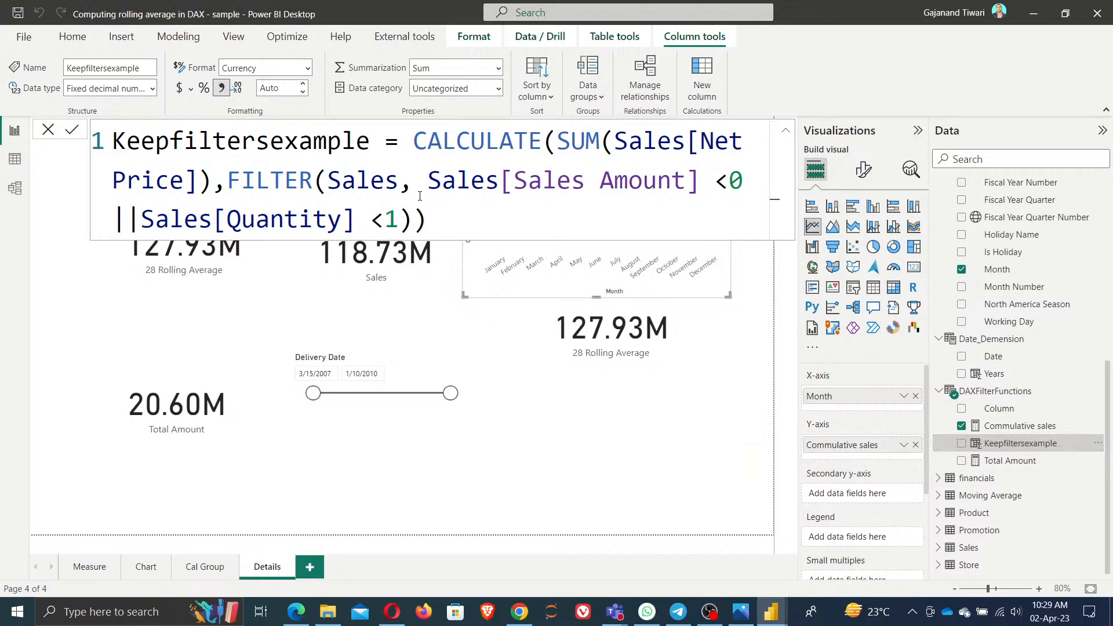
pyautogui.moveTo(411, 141); pyautogui.dragTo(461, 246)
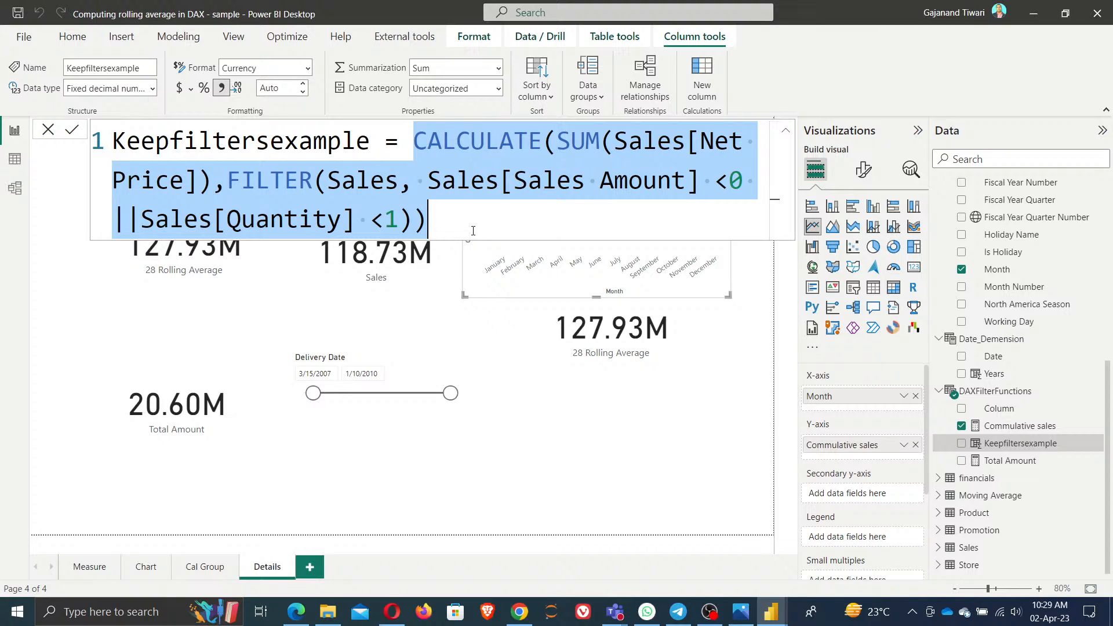
pyautogui.rightClick(976, 396)
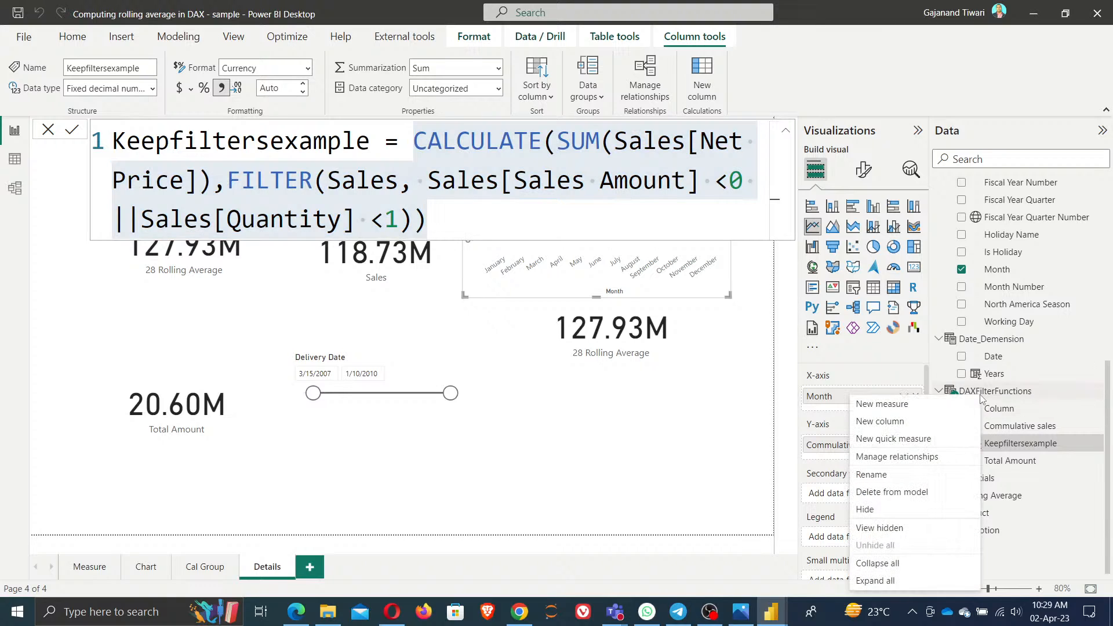
pyautogui.press('Escape')
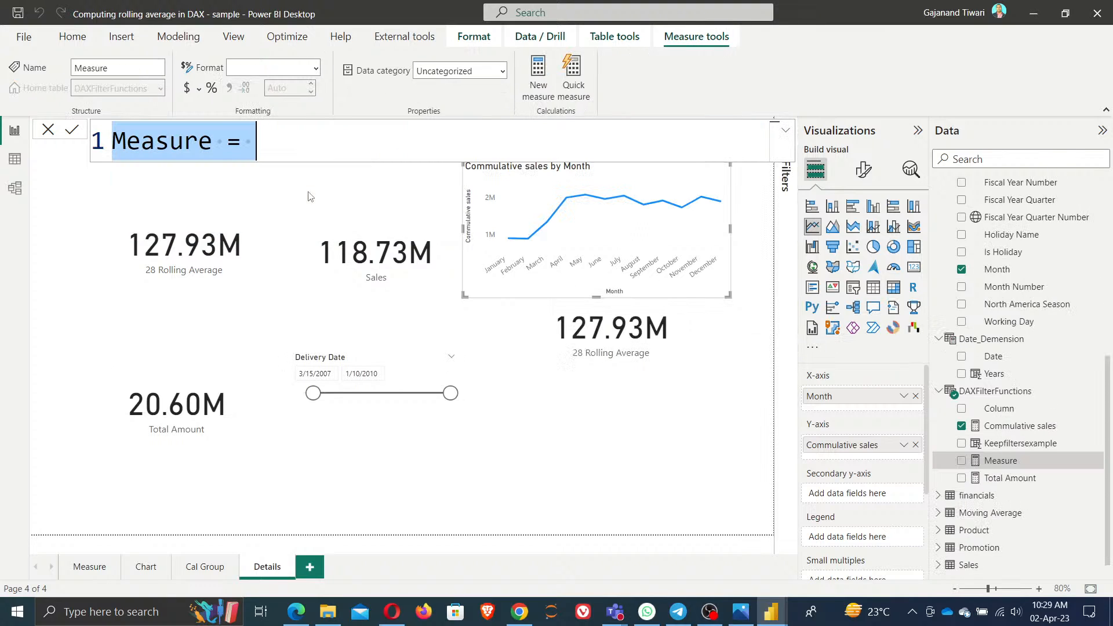
pyautogui.write('keepfi')
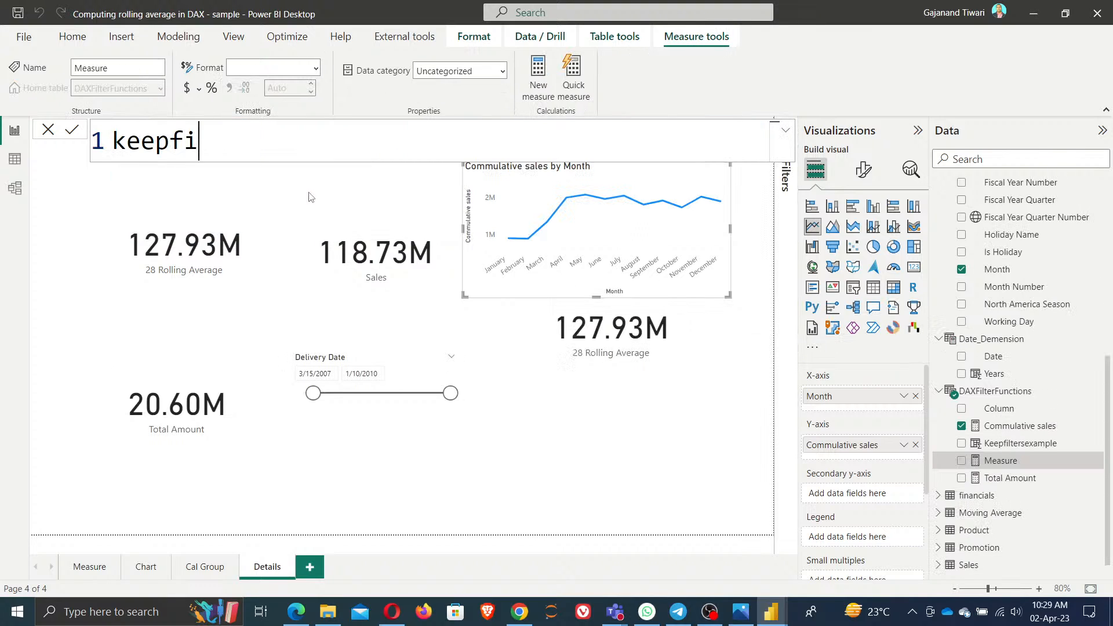
pyautogui.write('lteex')
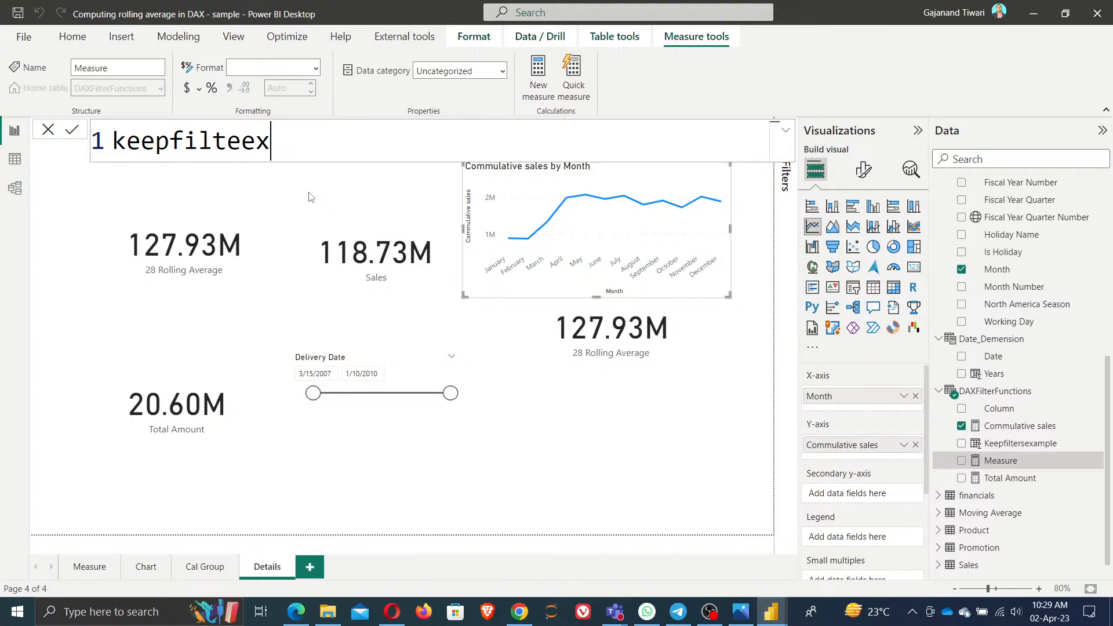
pyautogui.write('e =')
pyautogui.write('CALCULATE(SUM(Sales[Net Price]),FILTER(Sales, Sales[Sales Amount] <0 || Sales[Quantity] <1))')
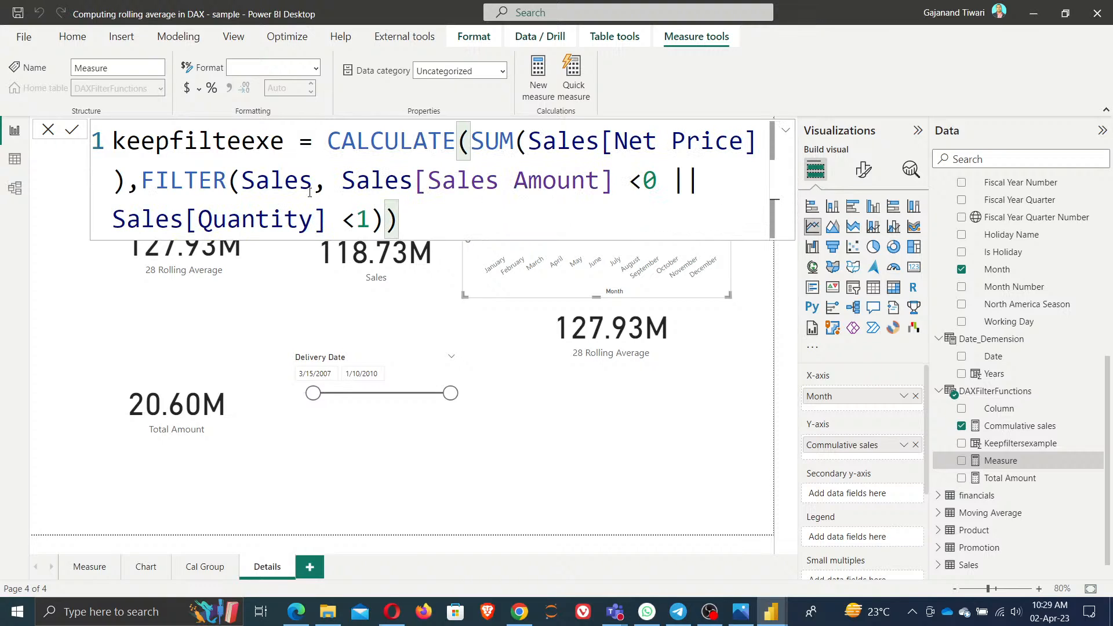
pyautogui.click(69, 132)
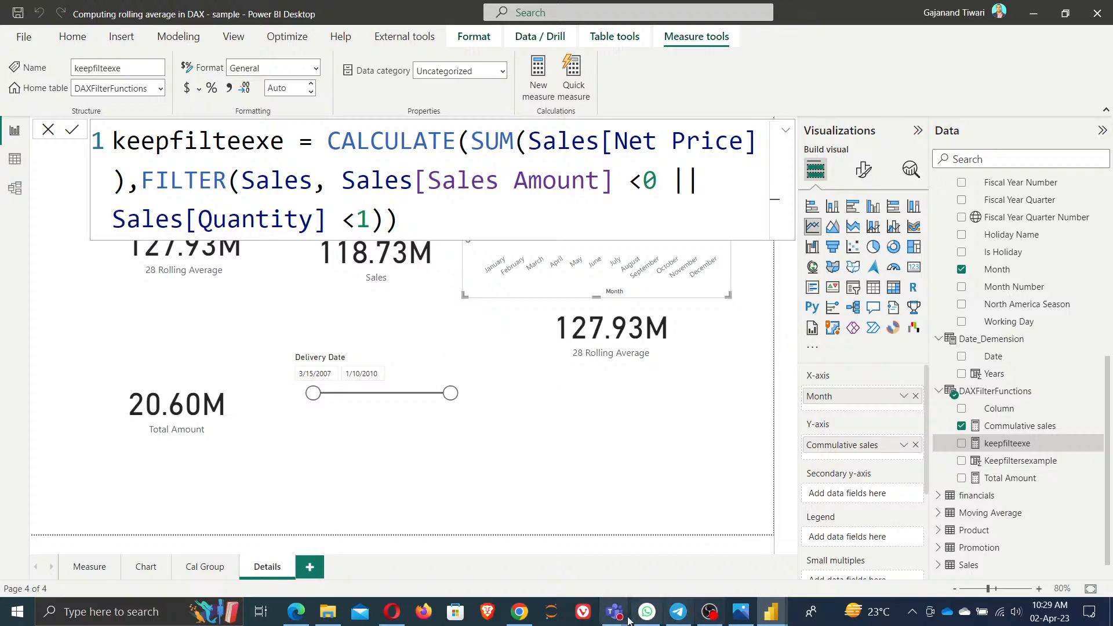
# - Switch to Edge to check the live stream in YouTube Studio, and return to Power BI Desktop
pyautogui.click(711, 616)
pyautogui.click(711, 616)
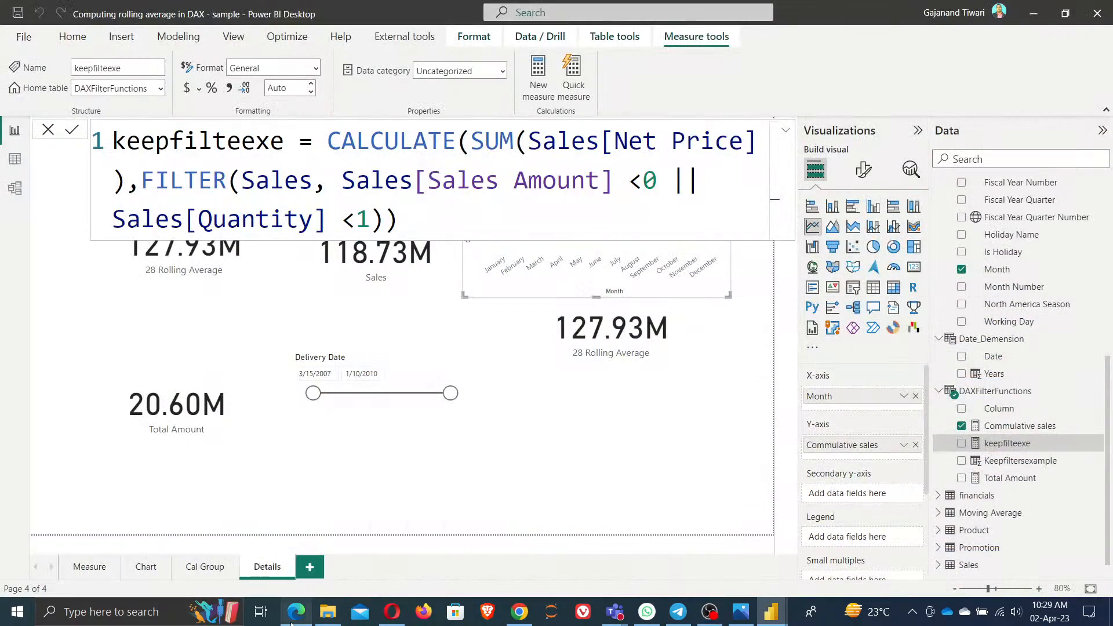
pyautogui.click(292, 615)
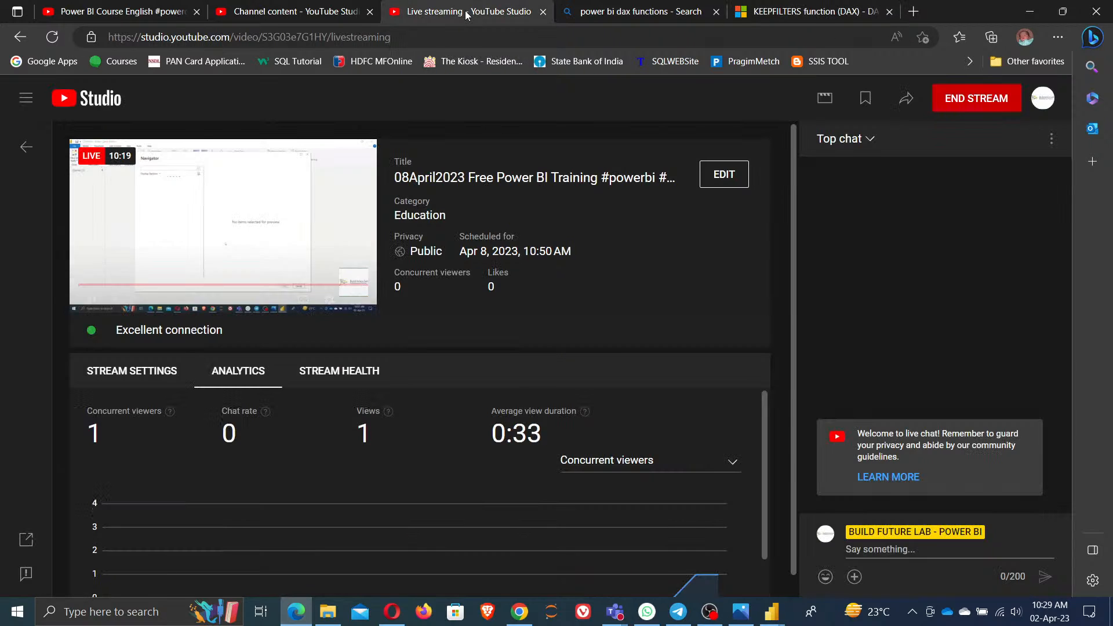
pyautogui.click(464, 12)
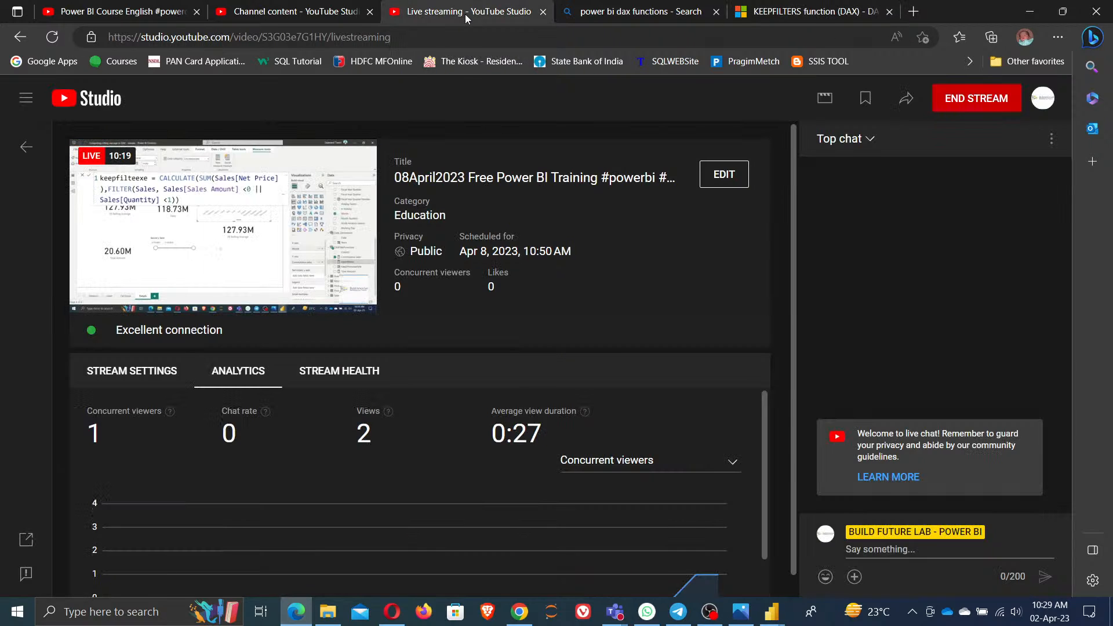
pyautogui.click(1032, 14)
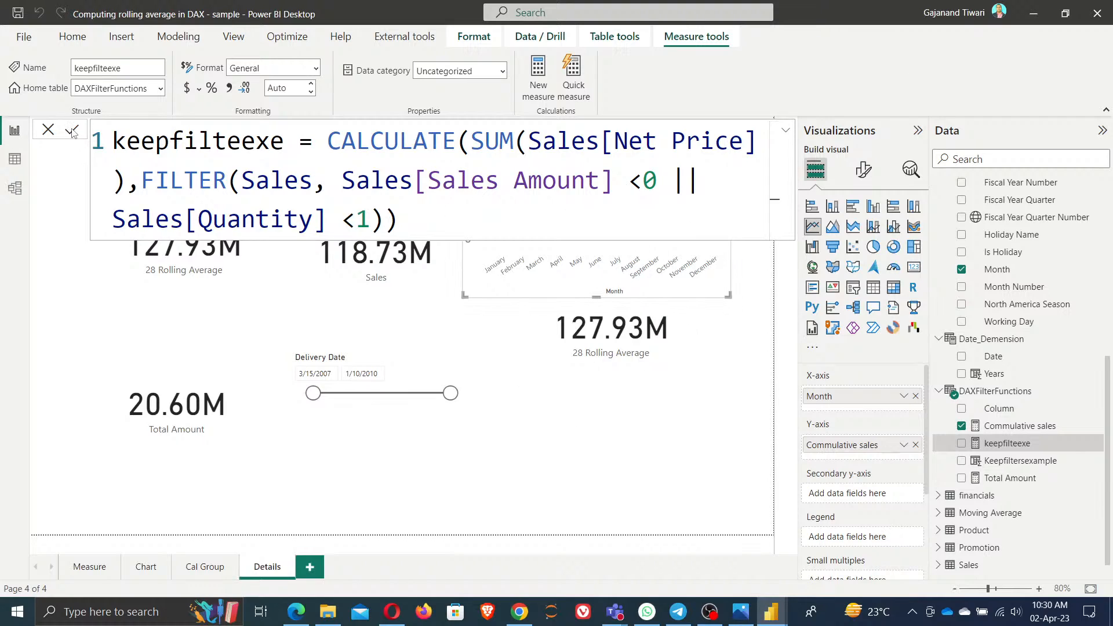
# - Deselect the chart, collapse the Date, Date_Demension and DAXFilterFunctions tables, and save the report
pyautogui.click(574, 458)
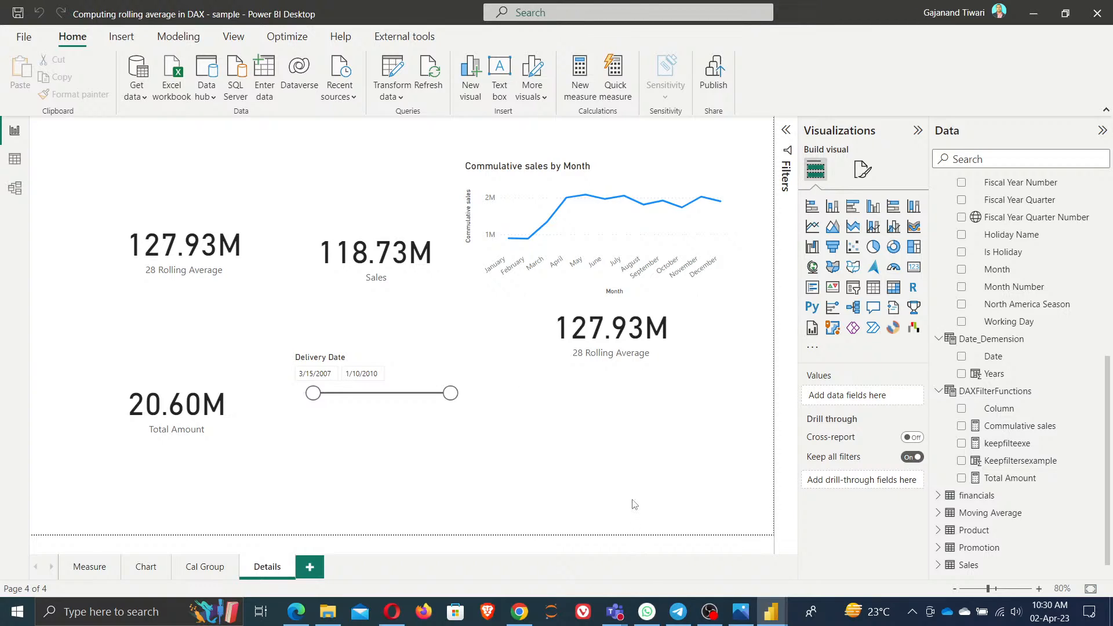
pyautogui.click(18, 14)
pyautogui.scroll(6, 1064, 465)
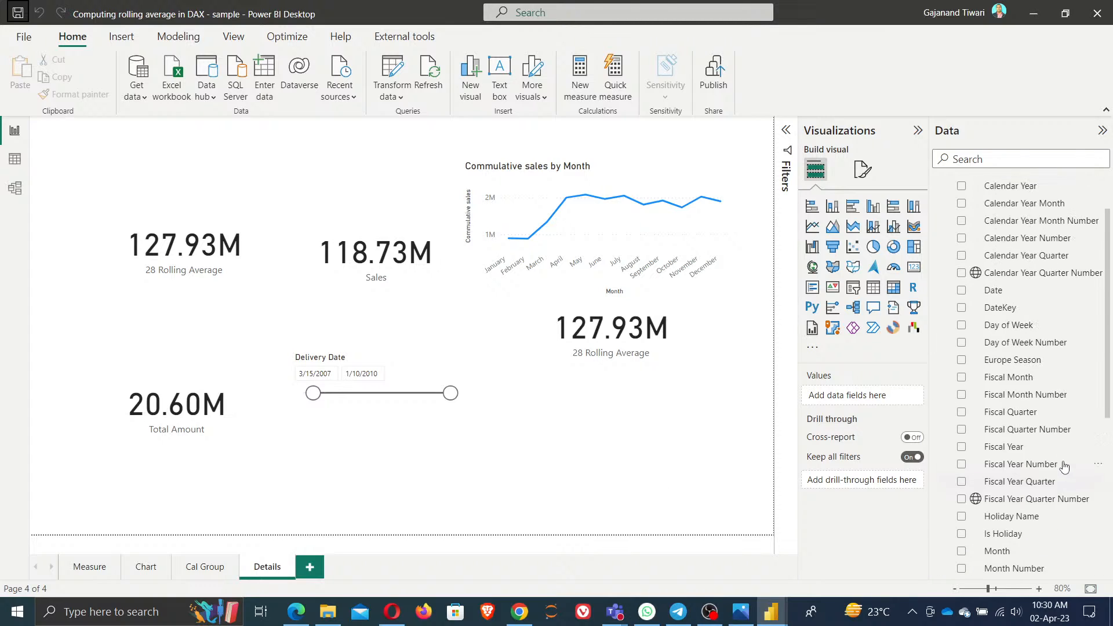
pyautogui.click(939, 218)
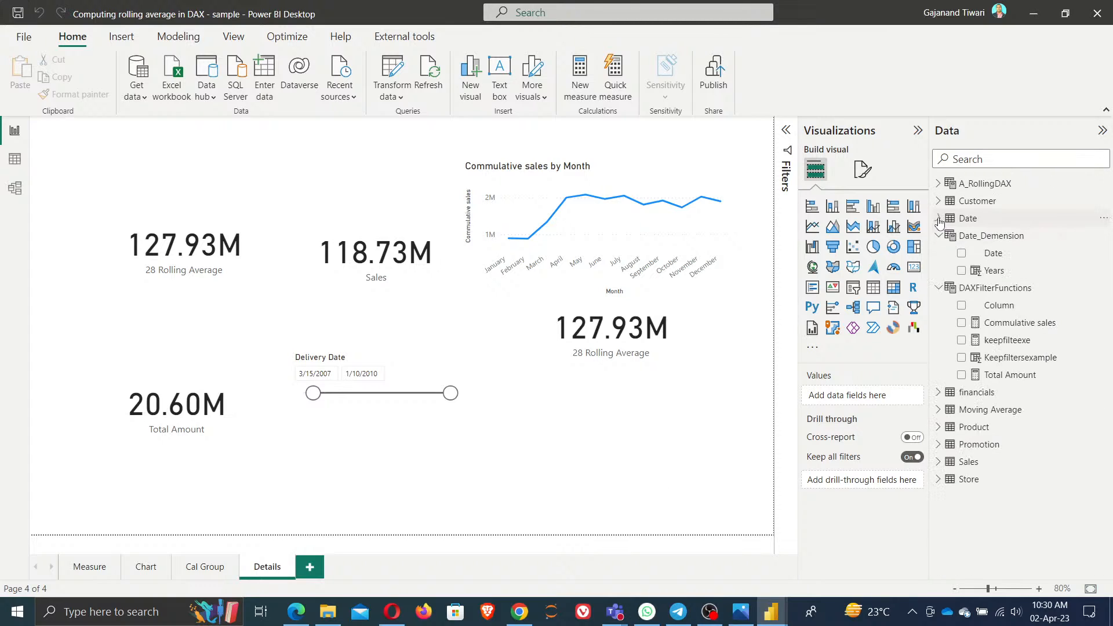
pyautogui.click(940, 237)
pyautogui.click(938, 253)
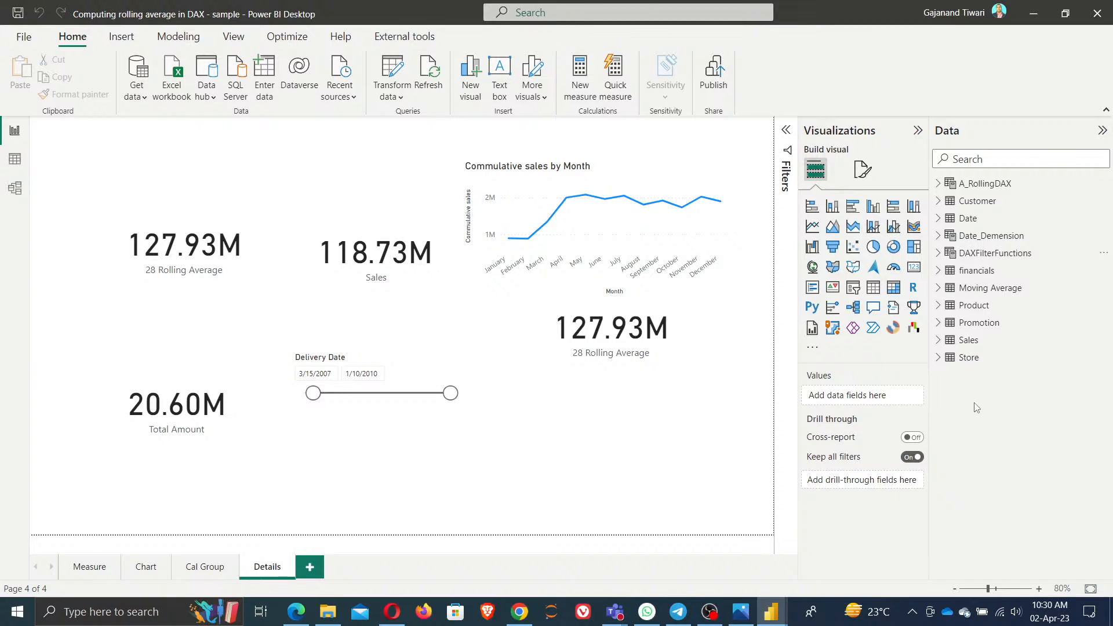
pyautogui.click(18, 12)
# - Switch to Edge and open the LOOKUPVALUE page in Microsoft's DAX filter functions documentation to view its syntax
pyautogui.click(296, 612)
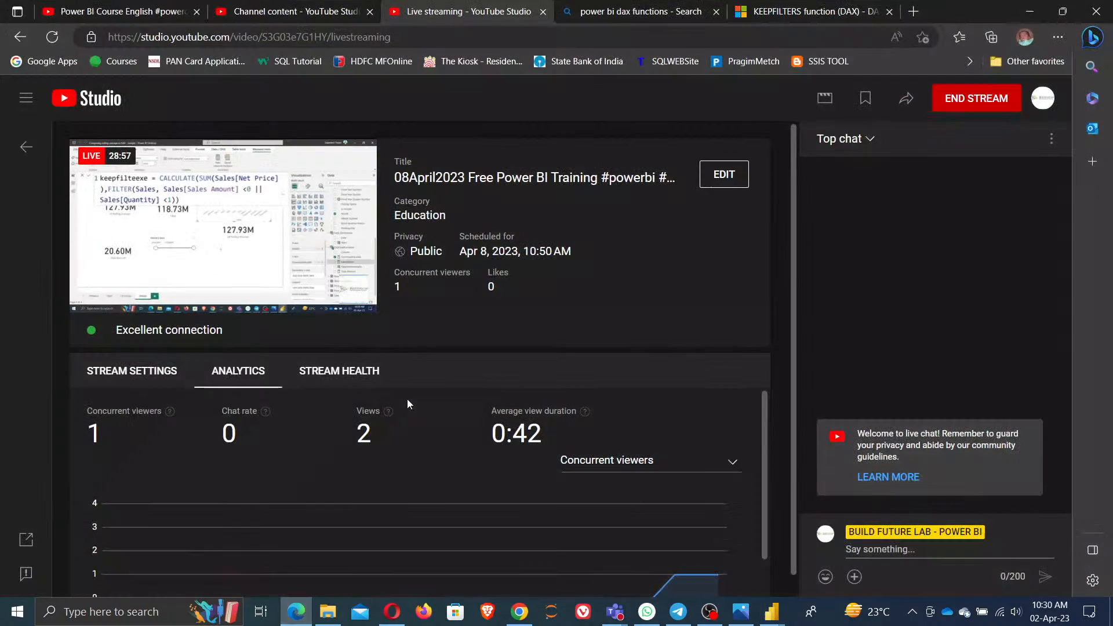
pyautogui.hotkey('alt', 'Tab')
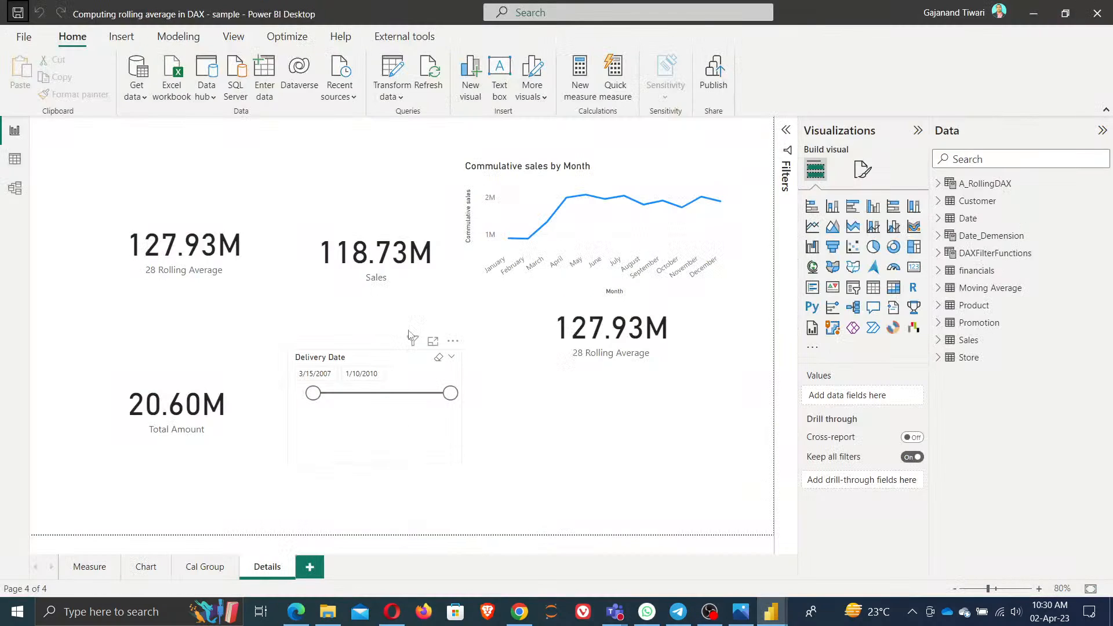
pyautogui.hotkey('alt', 'Tab')
pyautogui.click(834, 17)
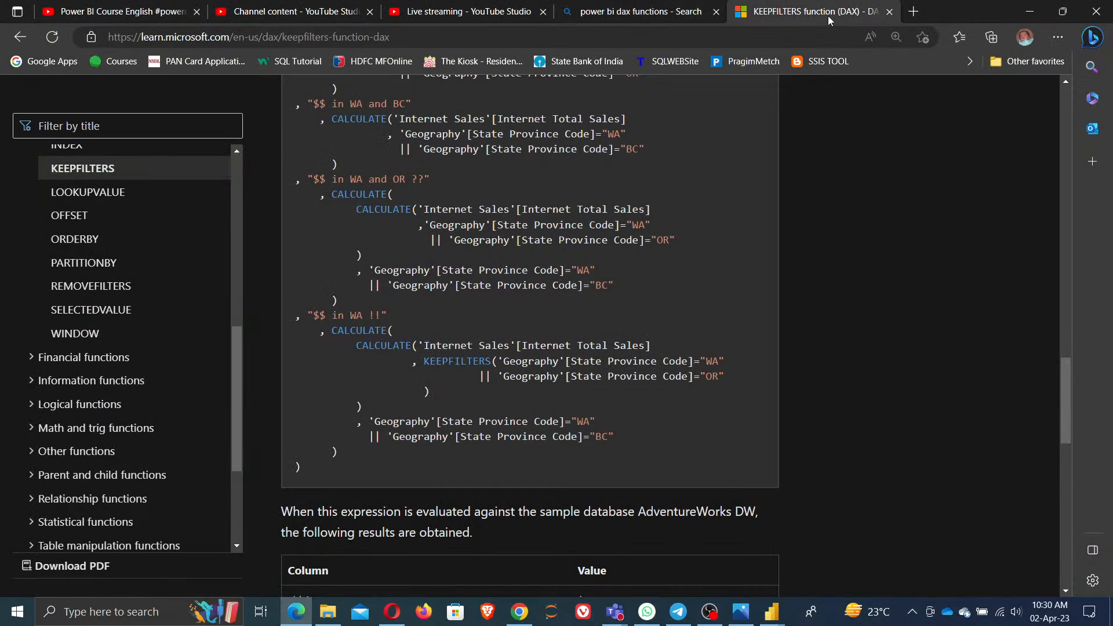
pyautogui.scroll(5, 238, 392)
pyautogui.scroll(-3, 179, 478)
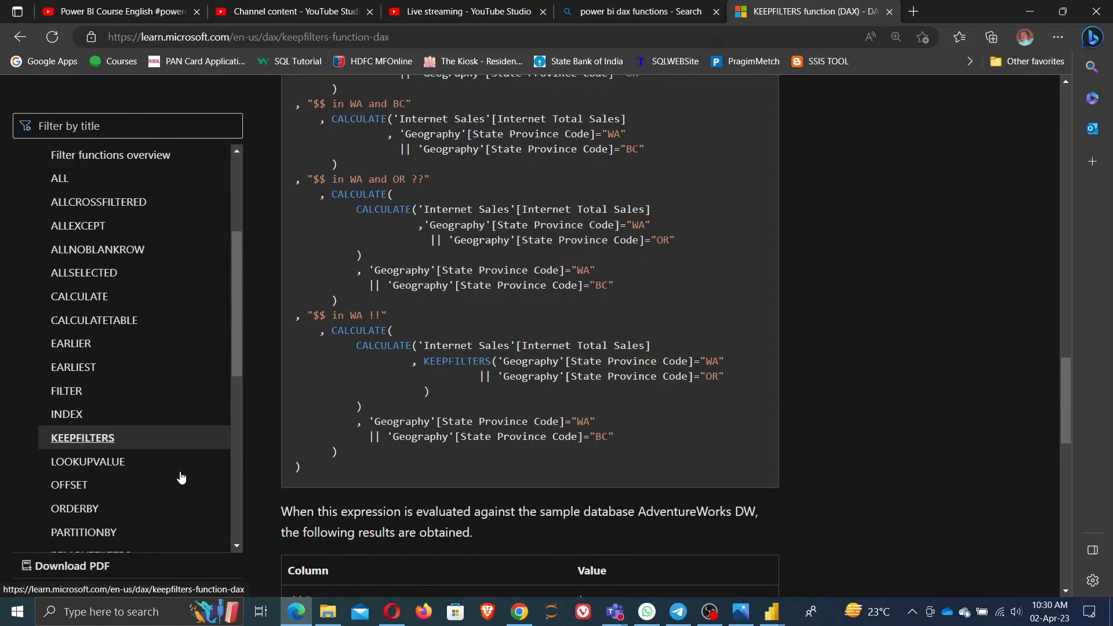
pyautogui.click(87, 376)
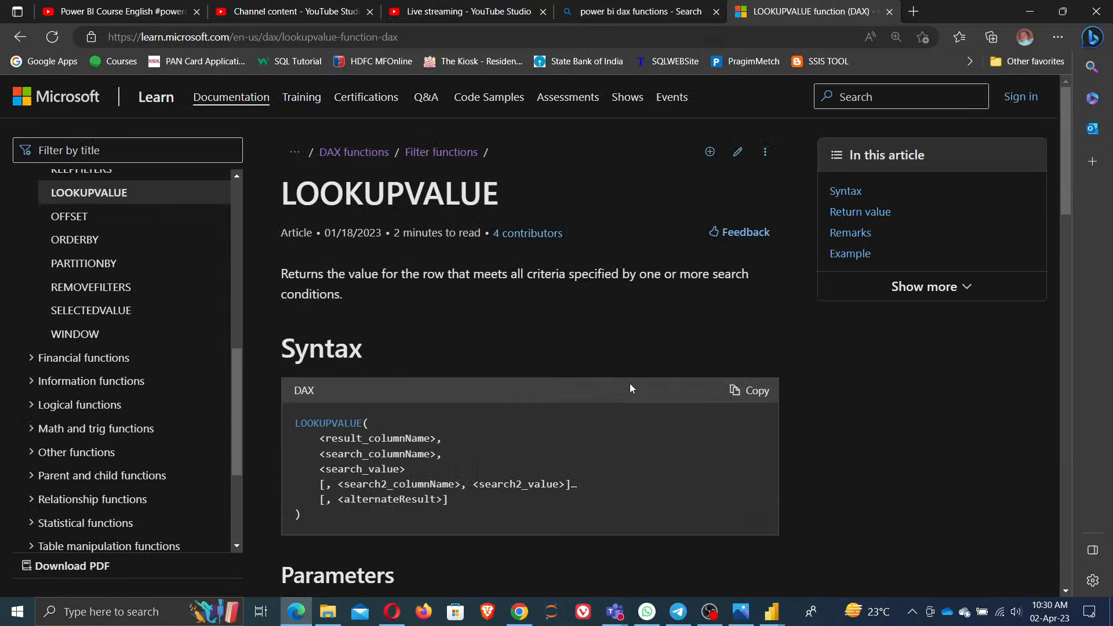
pyautogui.scroll(-3, 631, 383)
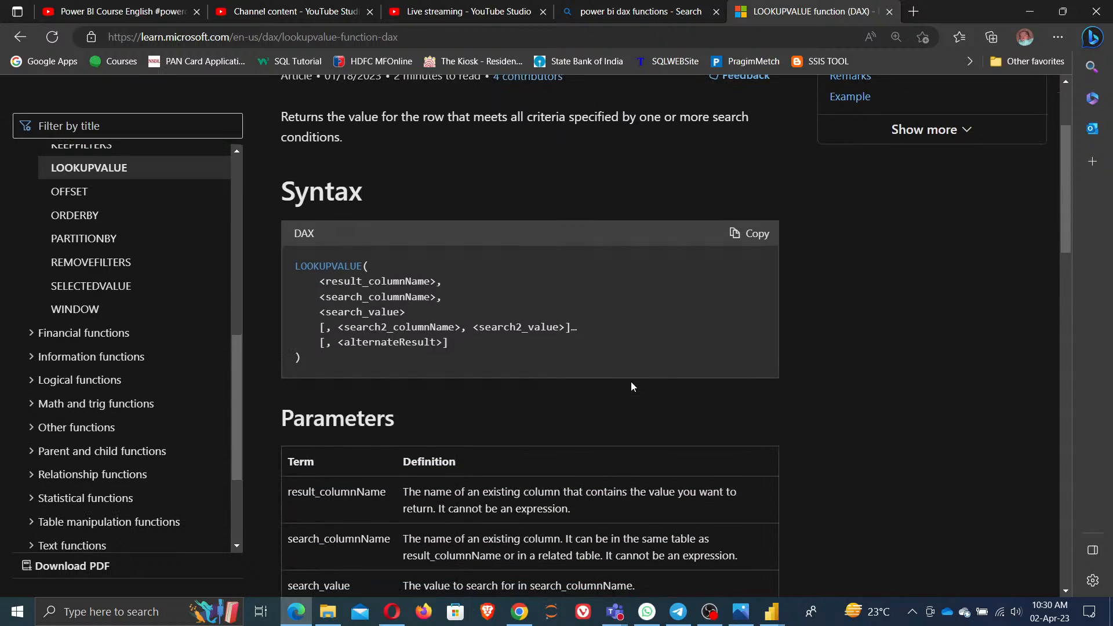
pyautogui.scroll(3, 632, 386)
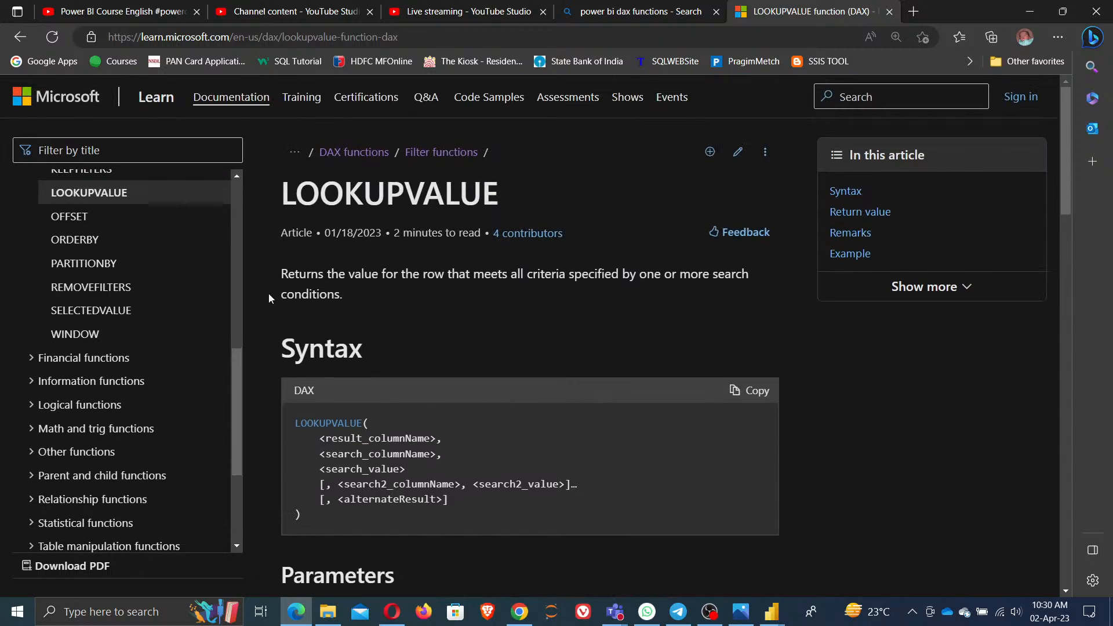
# - Read the LOOKUPVALUE description and its syntax block
pyautogui.moveTo(284, 278); pyautogui.dragTo(659, 282)
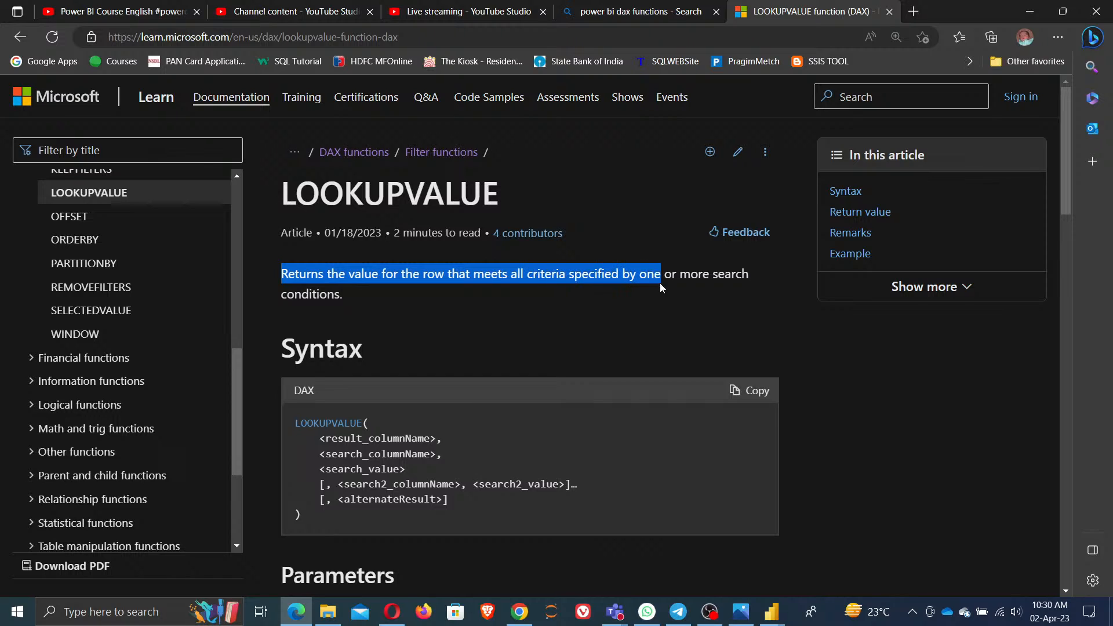
pyautogui.moveTo(734, 288); pyautogui.dragTo(734, 289)
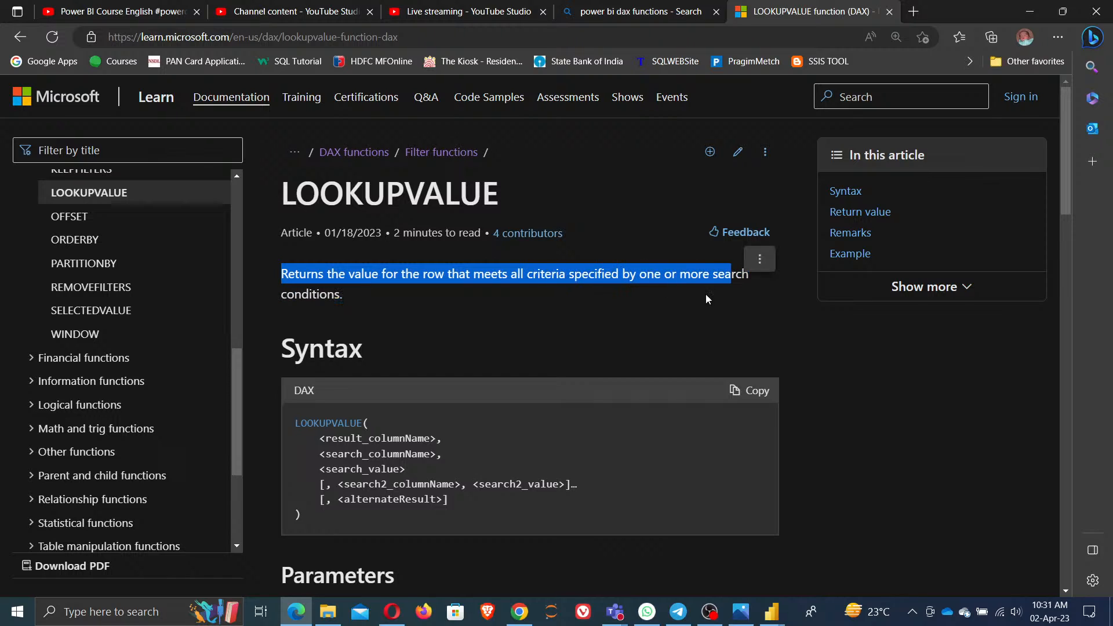
pyautogui.click(528, 330)
pyautogui.scroll(-3, 529, 329)
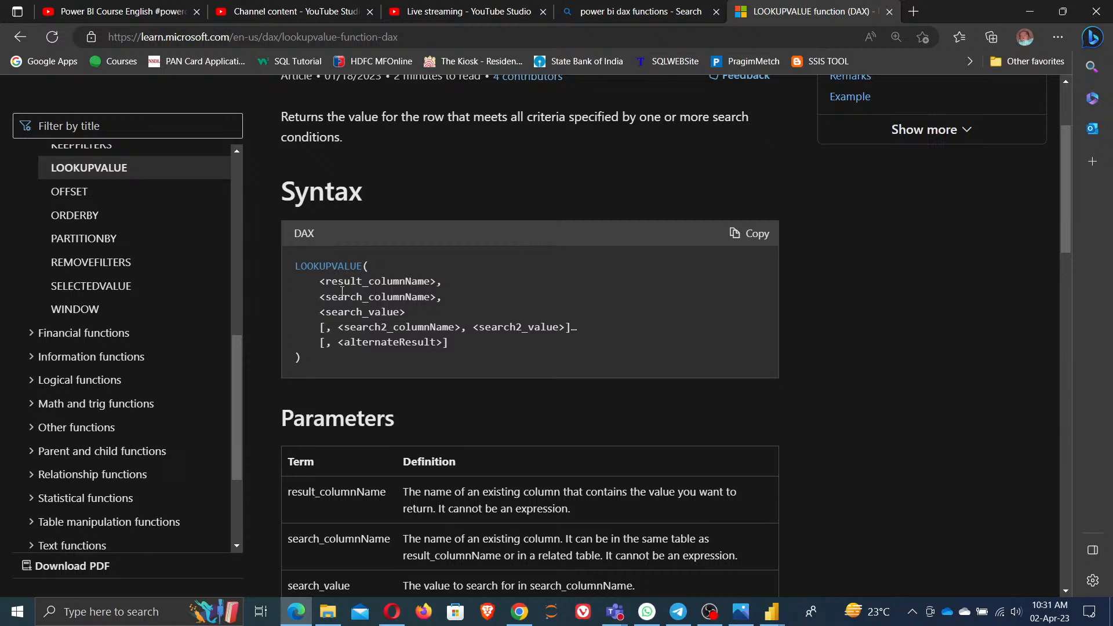
# - Read the LOOKUPVALUE parameter definitions: result_columnName, search_columnName, search_value and alternateResult
pyautogui.scroll(-4, 478, 406)
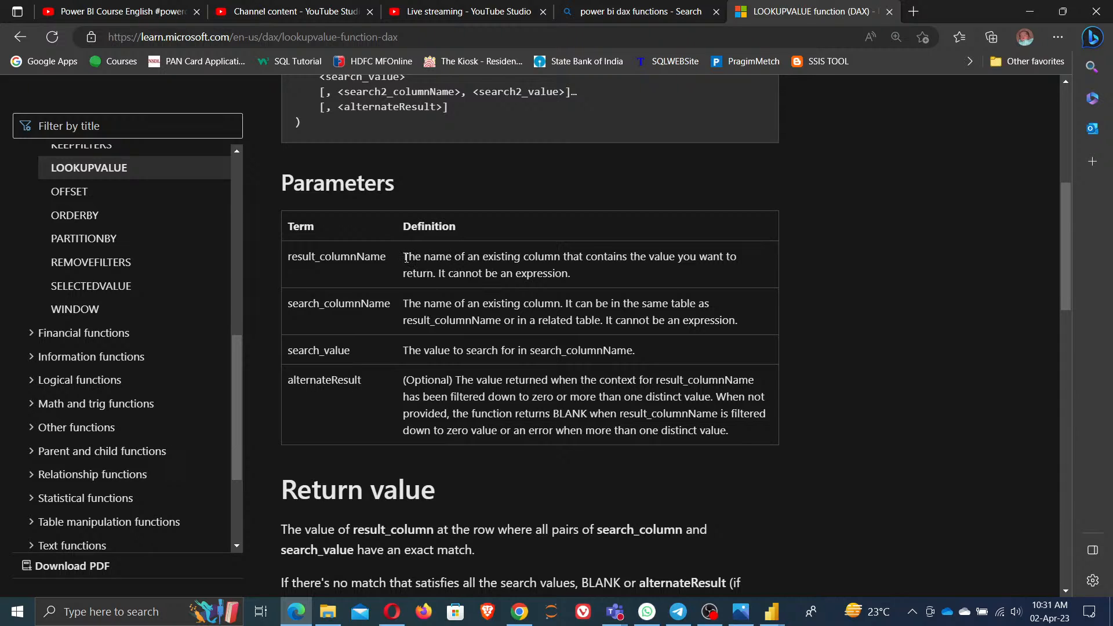
pyautogui.moveTo(404, 255); pyautogui.dragTo(600, 284)
pyautogui.scroll(3, 437, 255)
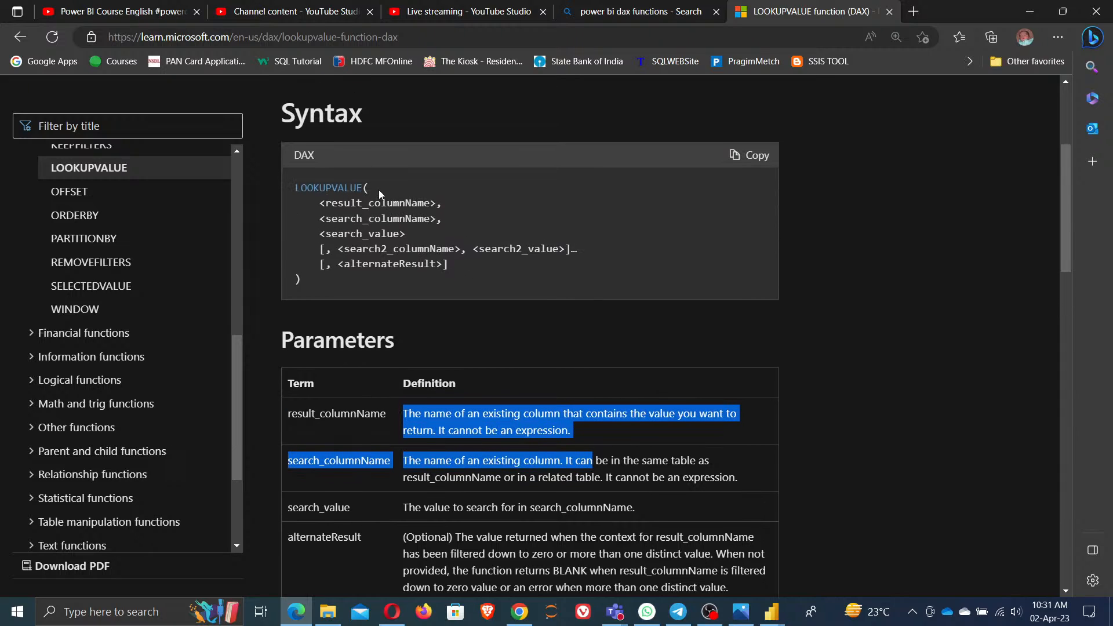
pyautogui.scroll(-1, 439, 442)
pyautogui.click(418, 378)
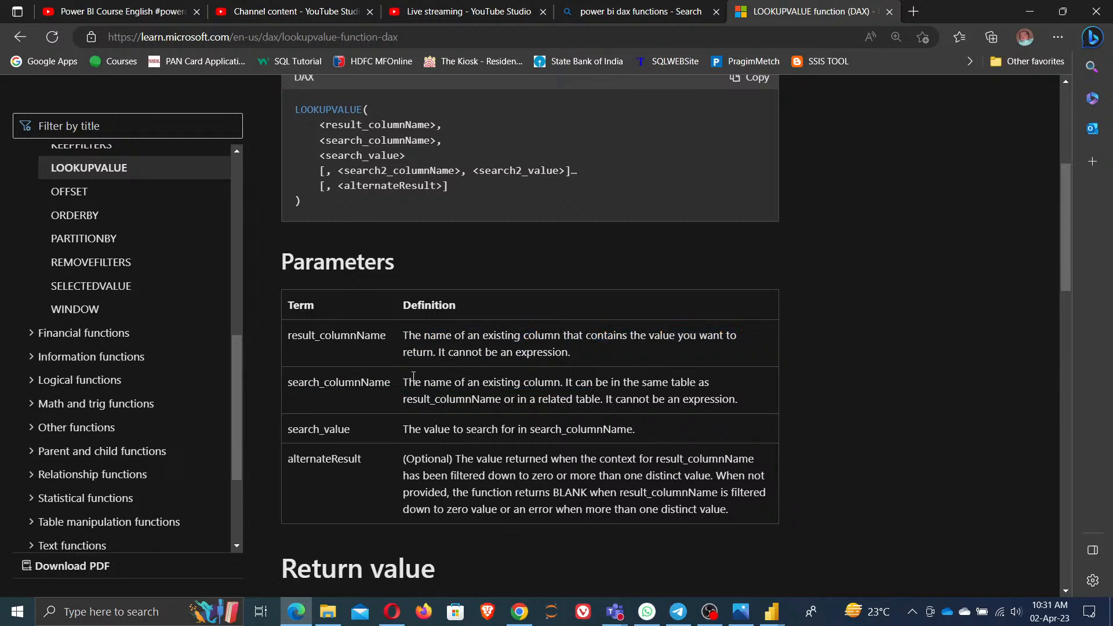
pyautogui.moveTo(405, 382); pyautogui.dragTo(734, 399)
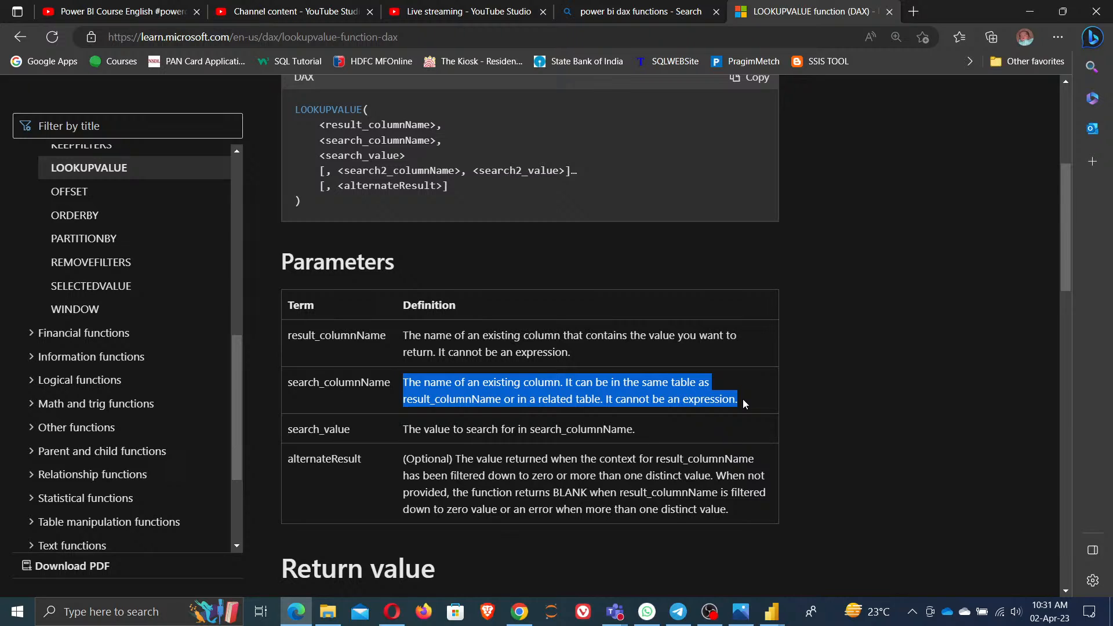
pyautogui.click(409, 444)
pyautogui.moveTo(408, 430); pyautogui.dragTo(672, 435)
pyautogui.moveTo(418, 460); pyautogui.dragTo(730, 520)
pyautogui.scroll(-1, 729, 520)
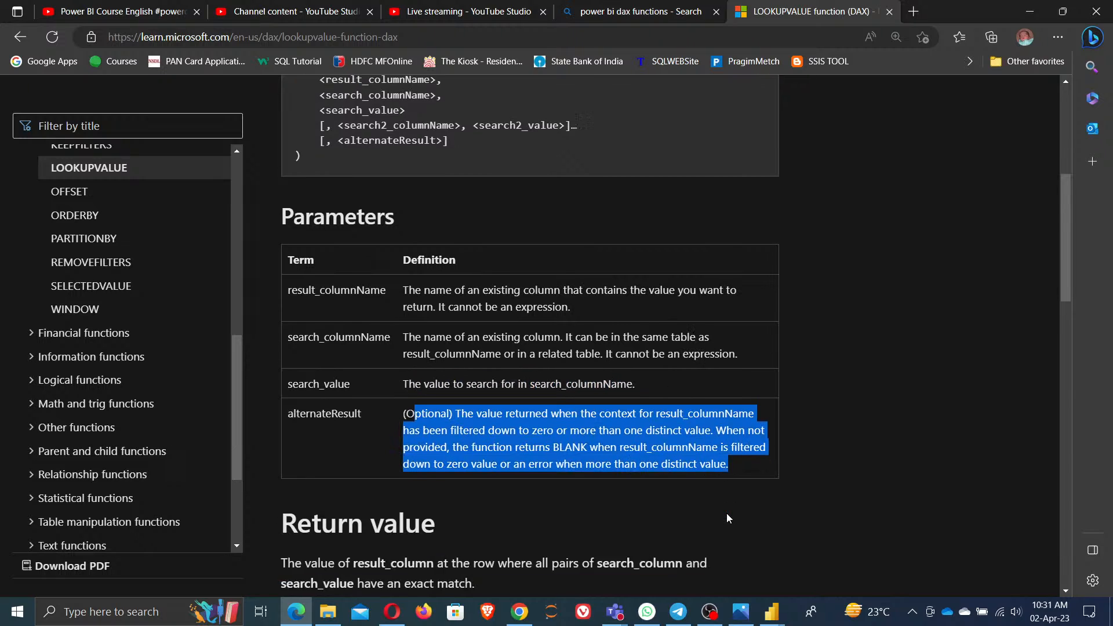
# - Read the Return value and Remarks sections of the LOOKUPVALUE article
pyautogui.scroll(-3, 729, 518)
pyautogui.scroll(-2, 725, 514)
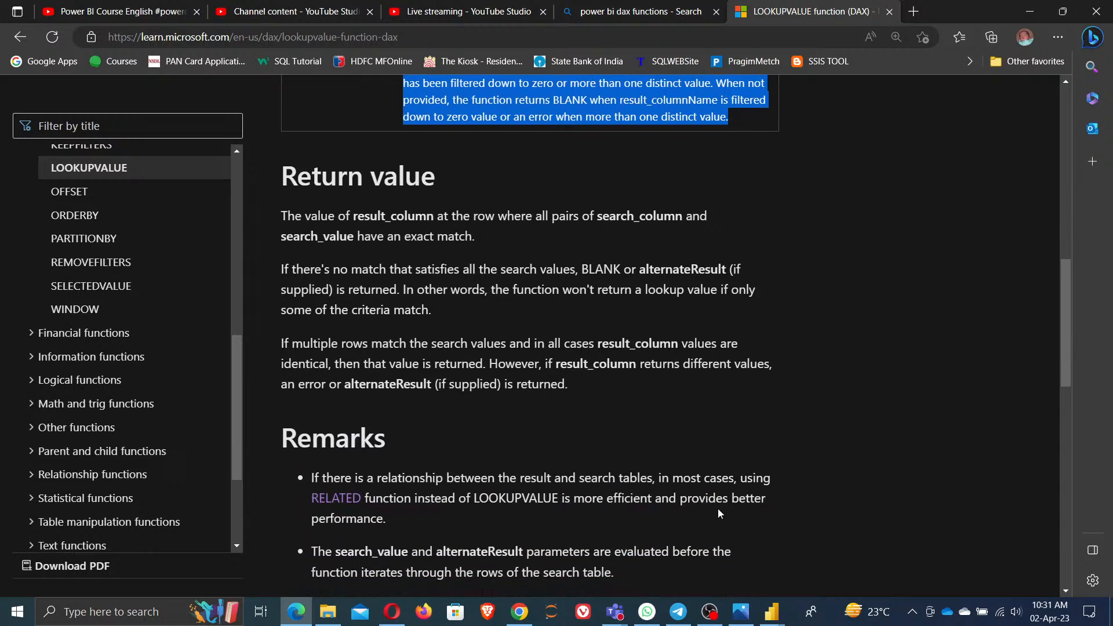
pyautogui.moveTo(284, 217); pyautogui.dragTo(599, 231)
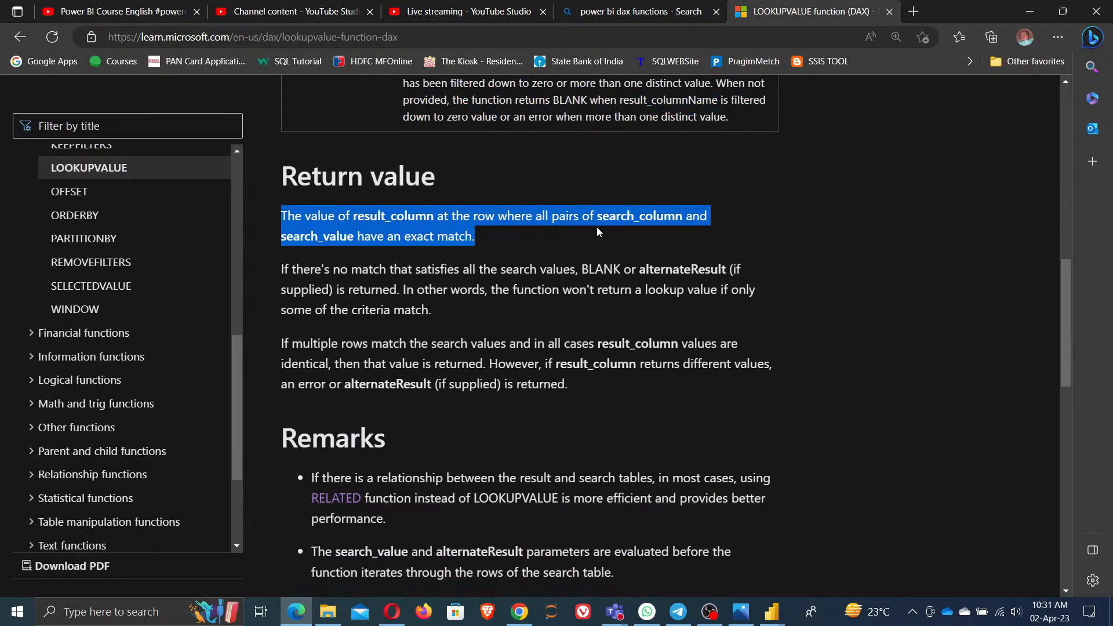
pyautogui.click(694, 230)
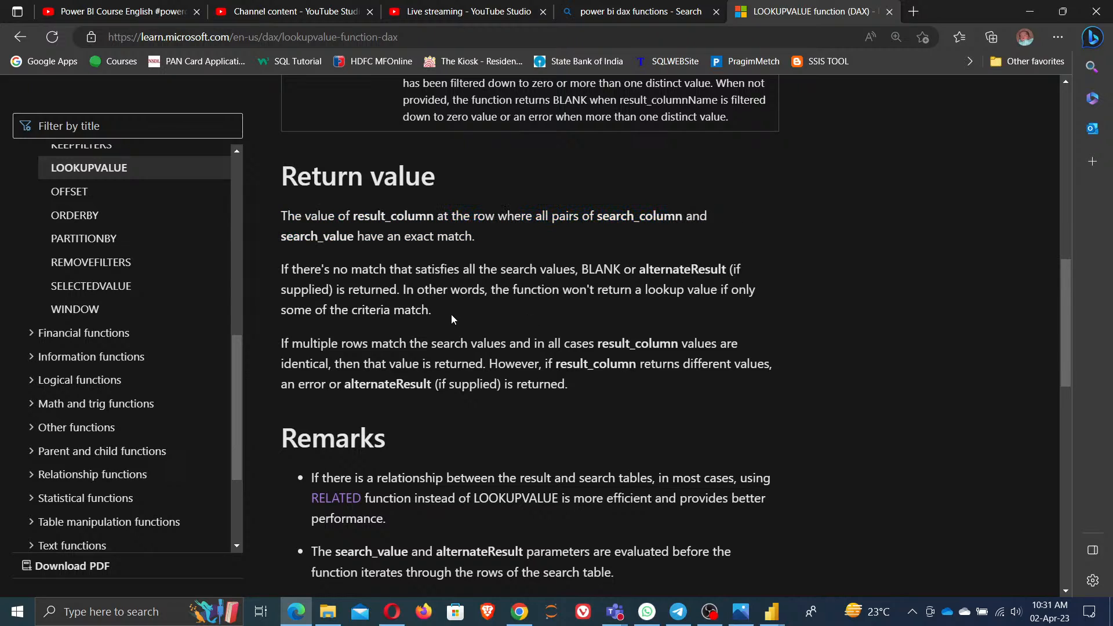
pyautogui.moveTo(288, 342); pyautogui.dragTo(673, 348)
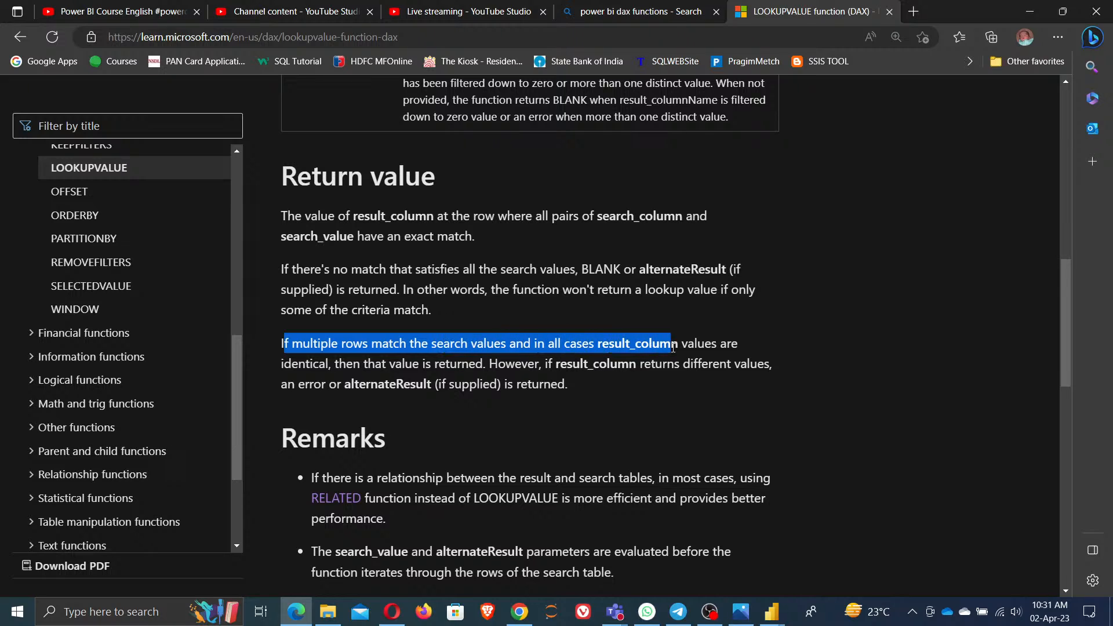
pyautogui.click(600, 436)
pyautogui.scroll(-3, 601, 437)
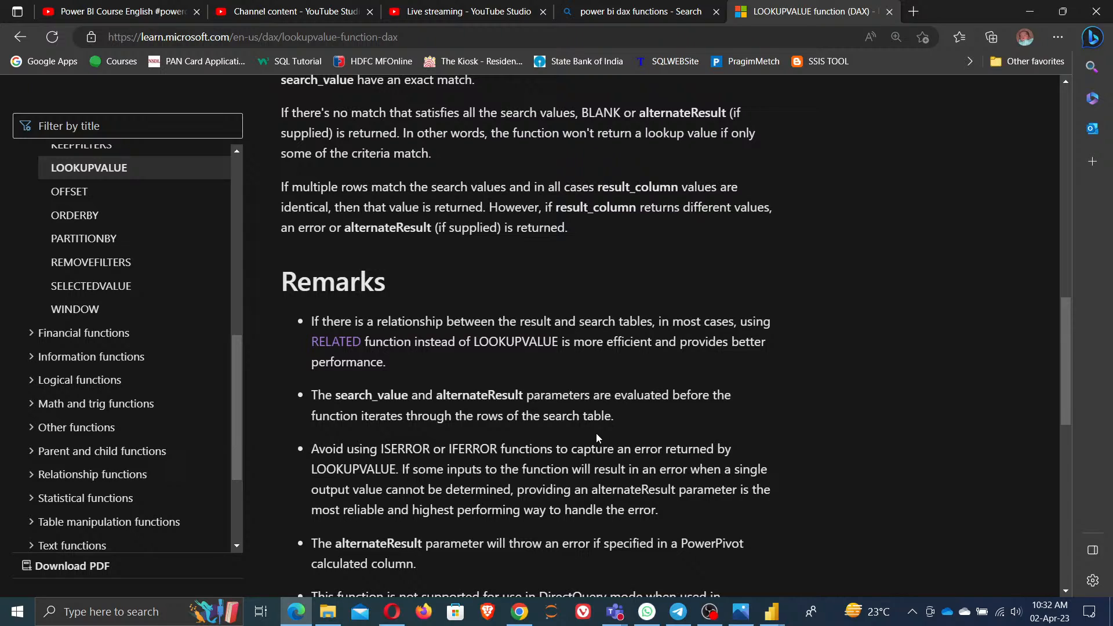
pyautogui.scroll(-5, 534, 472)
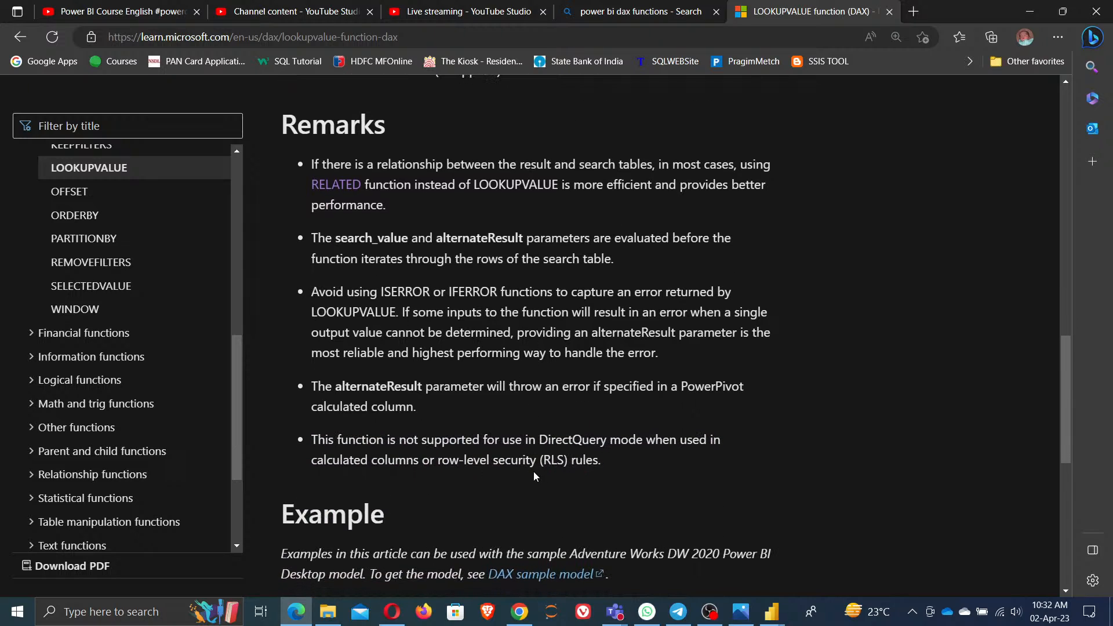
# - Examine the article's CHANNEL column examples written with LOOKUPVALUE and RELATED, viewing the full LOOKUPVALUE formula
pyautogui.scroll(-3, 436, 466)
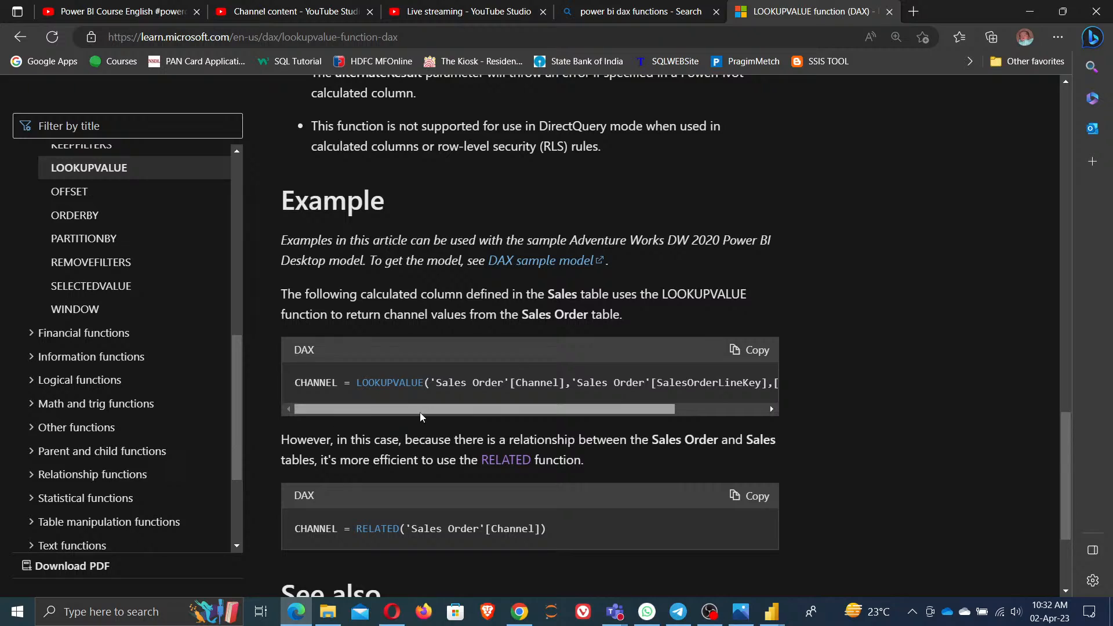
pyautogui.moveTo(421, 417); pyautogui.dragTo(559, 416)
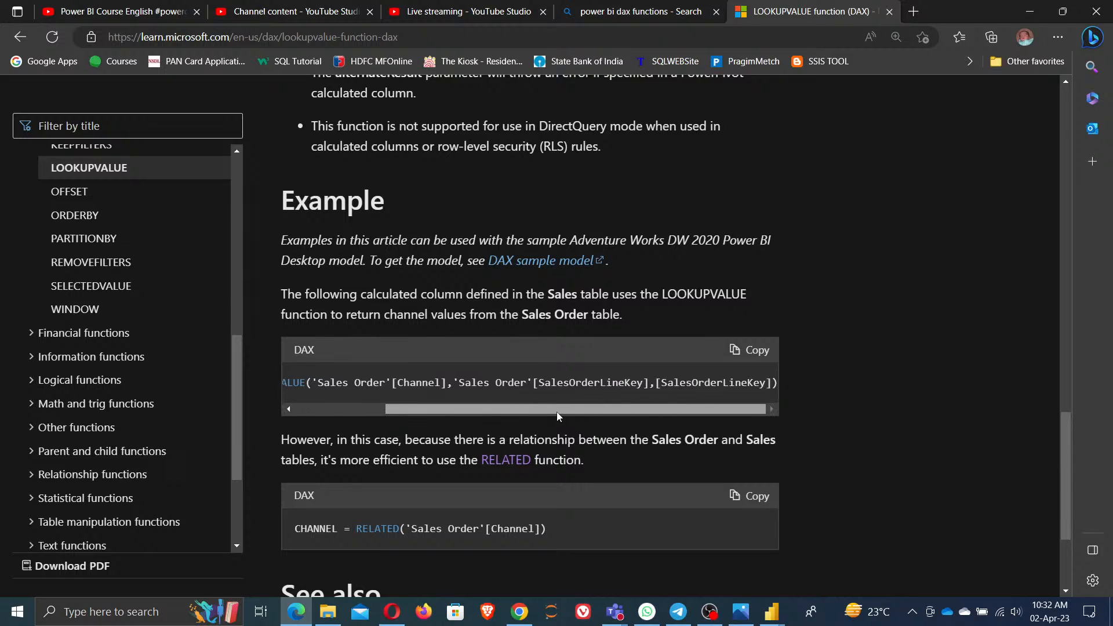
pyautogui.moveTo(507, 423); pyautogui.dragTo(552, 429)
pyautogui.scroll(-3, 571, 473)
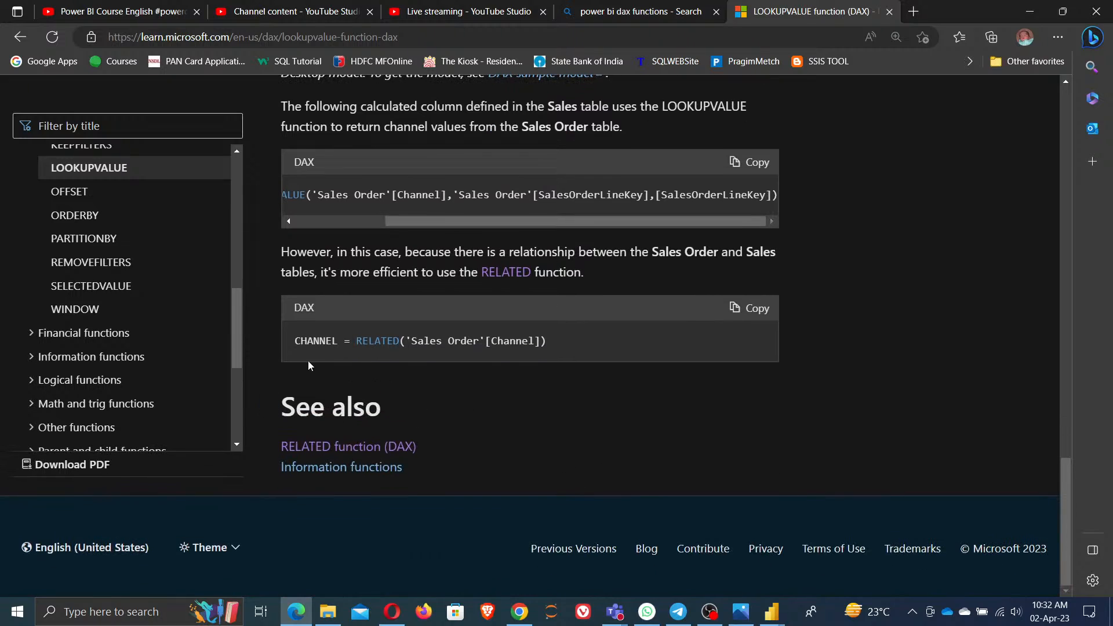
pyautogui.moveTo(287, 341); pyautogui.dragTo(624, 378)
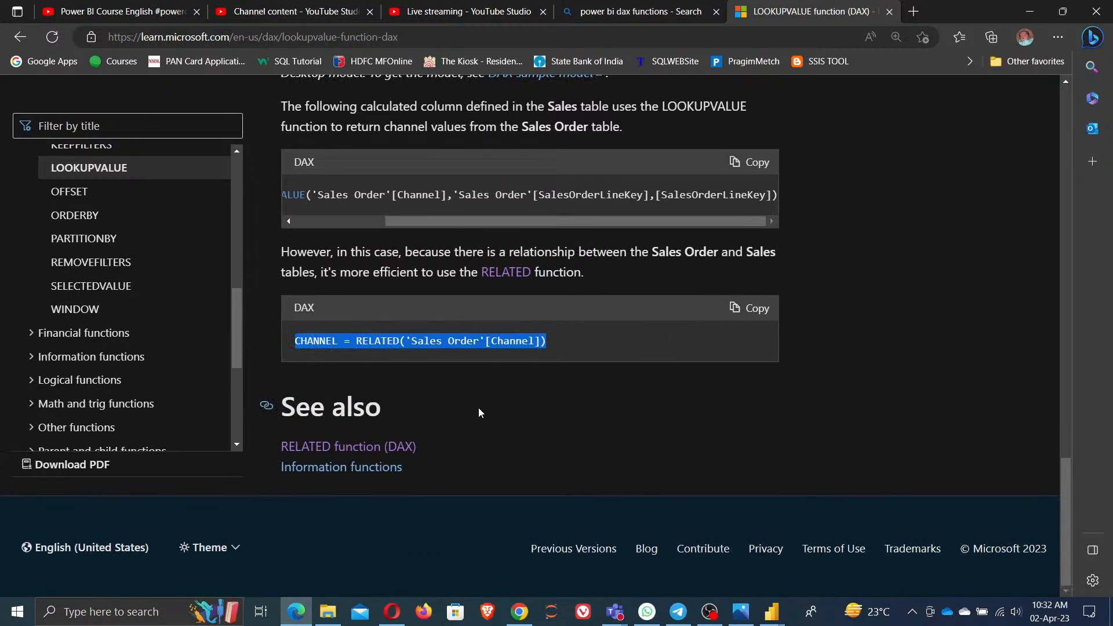
pyautogui.click(558, 409)
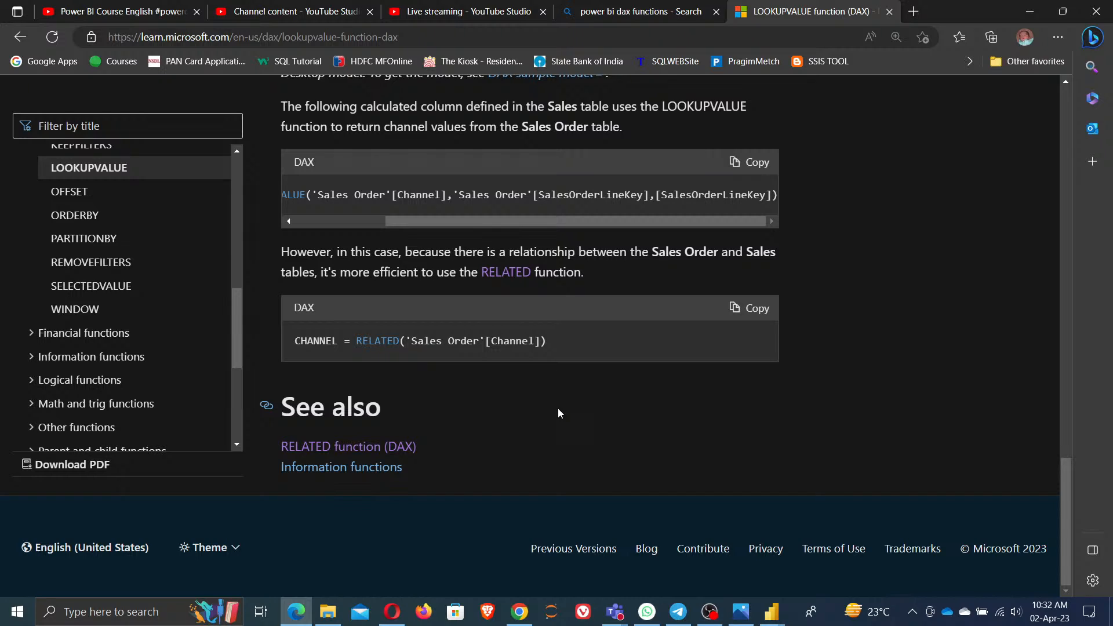
# - Switch to Power BI Desktop and show the report's table data view
pyautogui.click(774, 618)
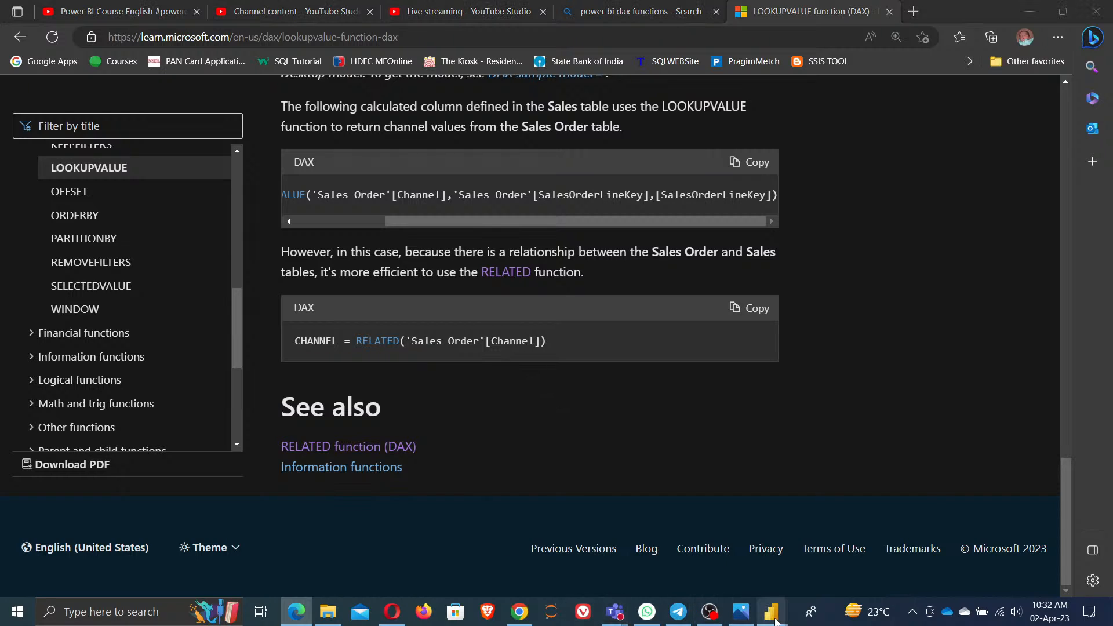
pyautogui.click(853, 577)
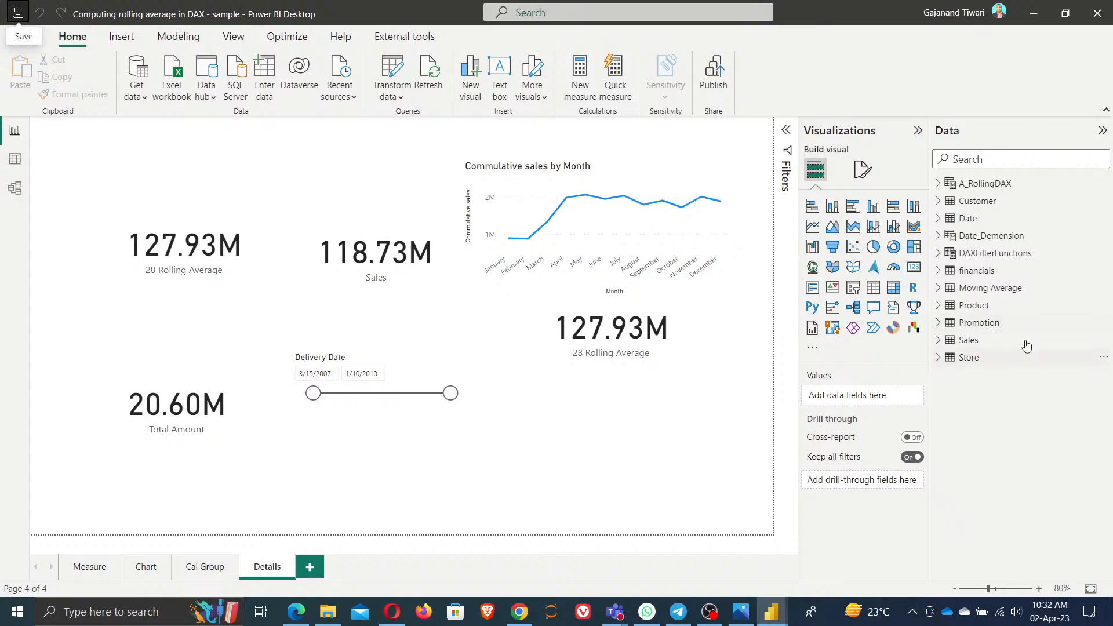
pyautogui.click(15, 162)
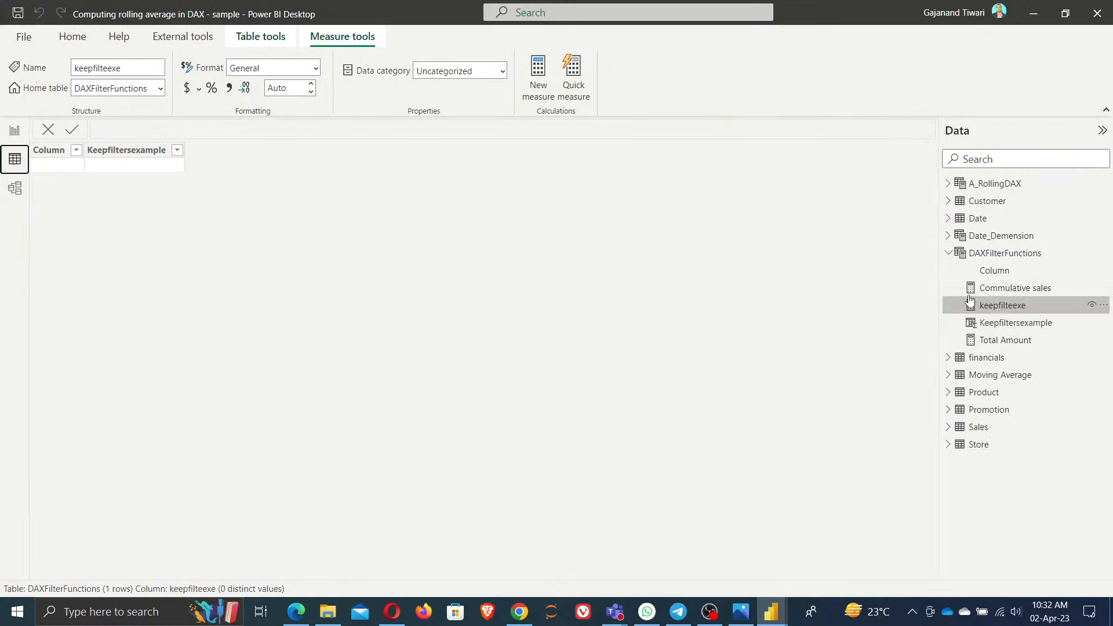
# - Look through the rows and columns of the Customer, financials, Moving Average and Product tables
pyautogui.click(983, 203)
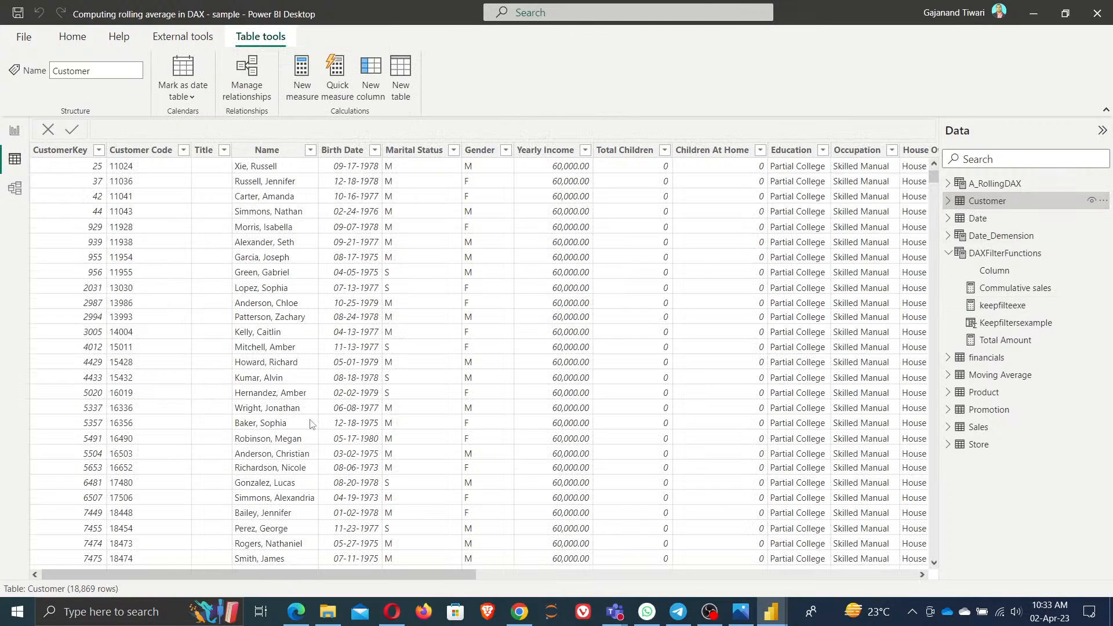
pyautogui.click(986, 358)
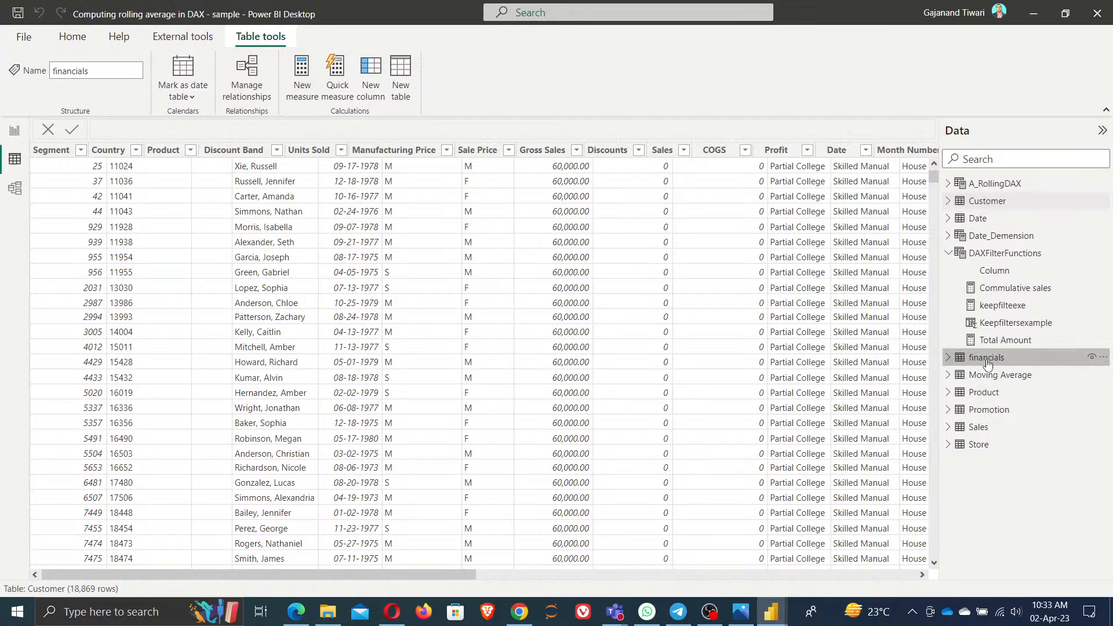
pyautogui.click(993, 376)
pyautogui.click(984, 393)
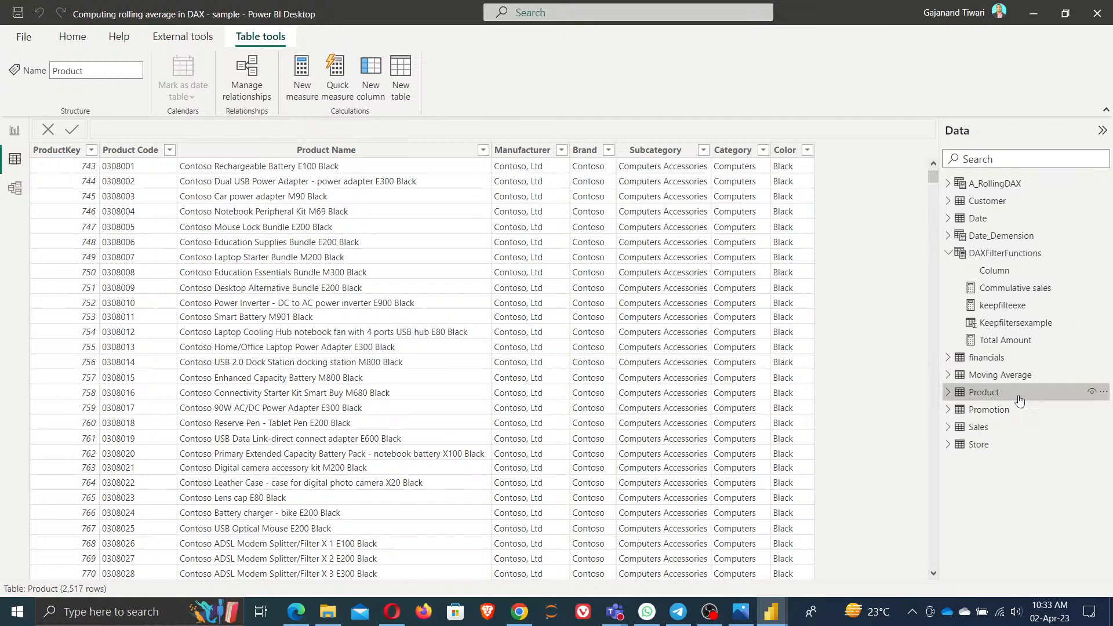
# - Add a calculated column to the Sales table and name it Customer_Nmae in its formula
pyautogui.click(978, 427)
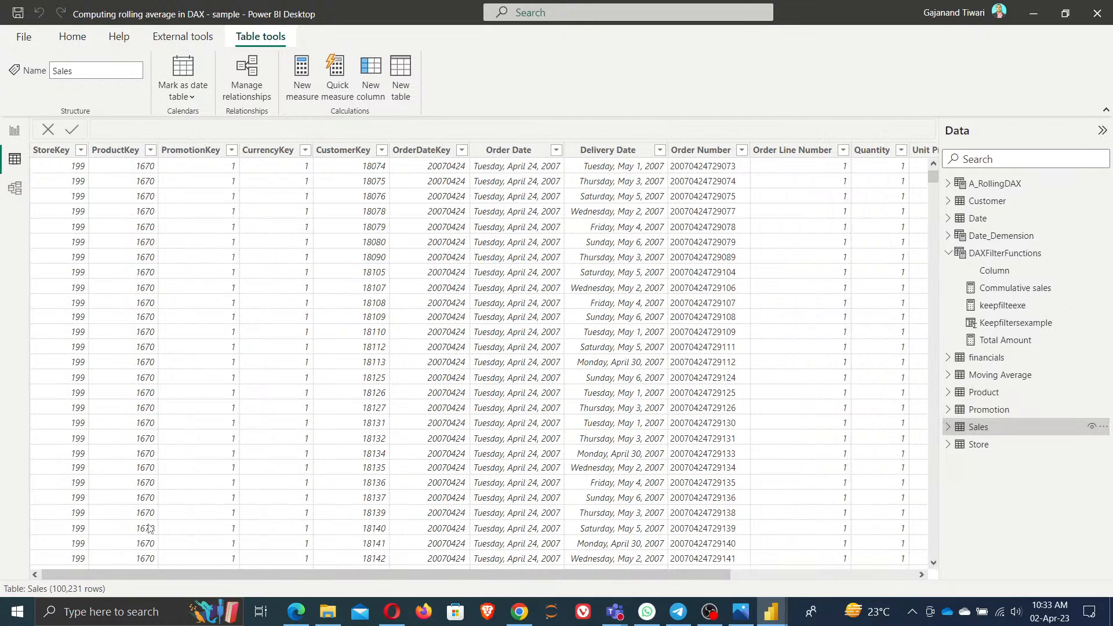
pyautogui.moveTo(124, 576); pyautogui.dragTo(128, 576)
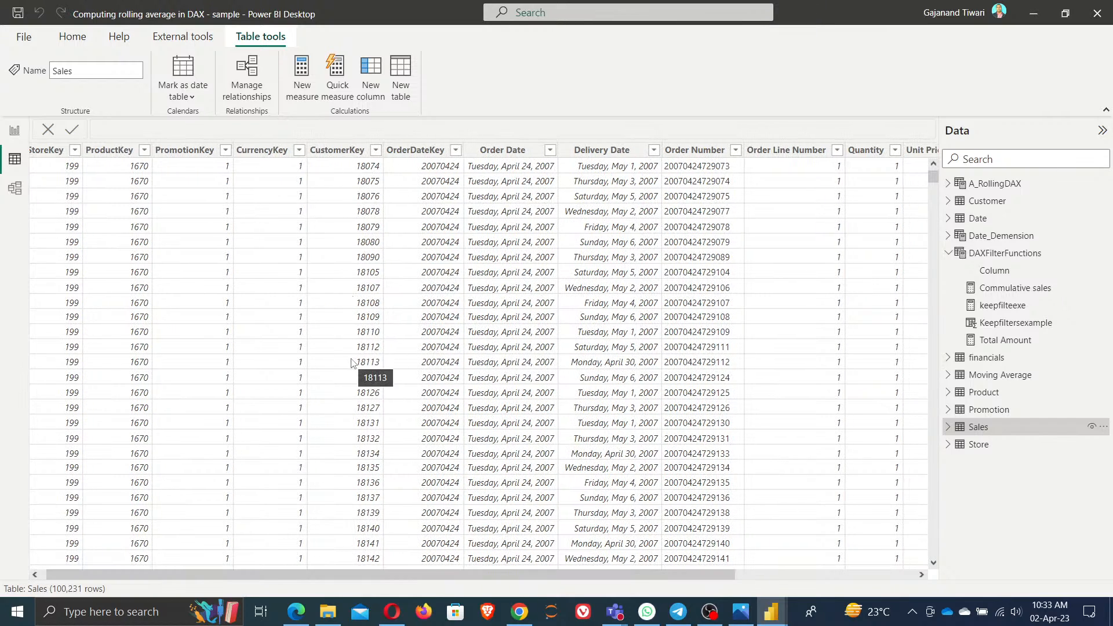
pyautogui.moveTo(447, 576); pyautogui.dragTo(190, 583)
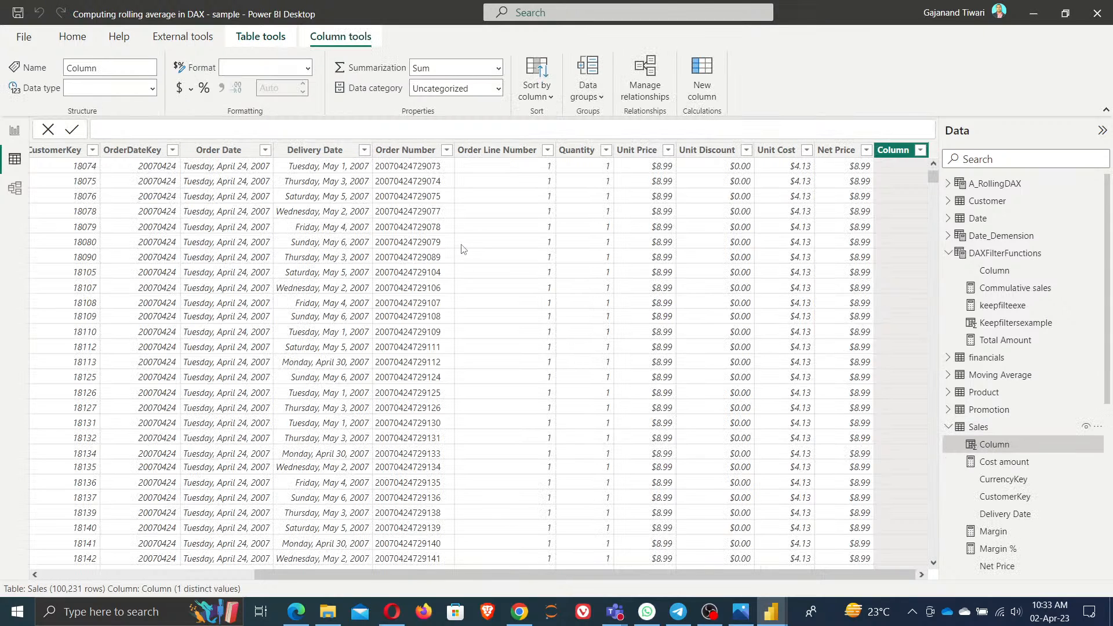
pyautogui.write('C')
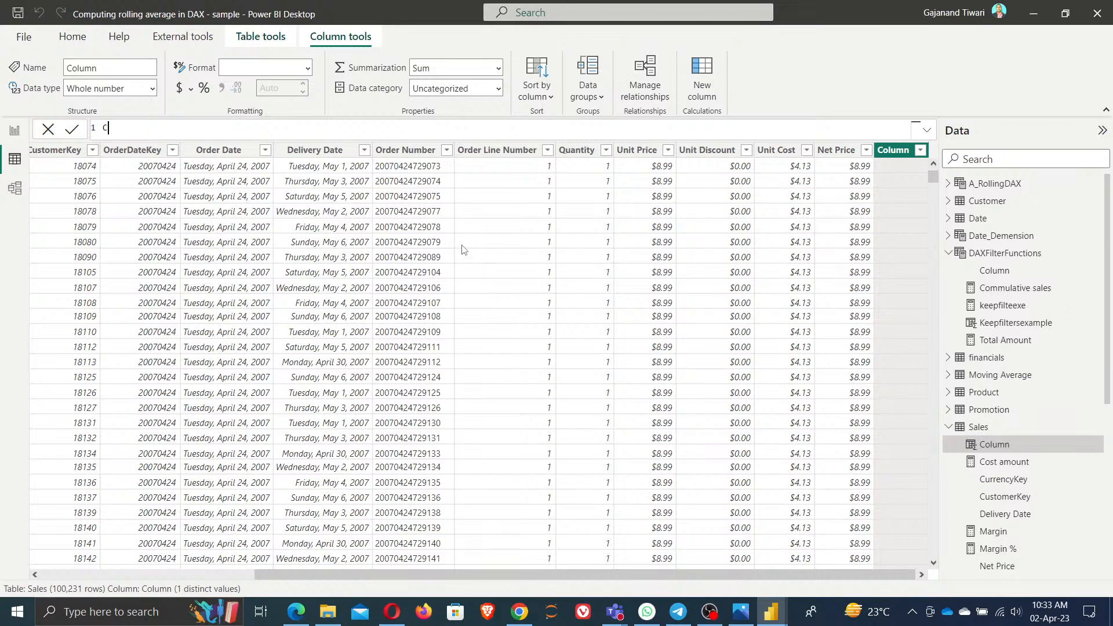
pyautogui.write('ustomer_Nmae')
# - Enlarge the formula text of the new Sales column so it is easy to read
pyautogui.hotkey('ctrl', '+')
pyautogui.hotkey('ctrl', '+')
pyautogui.hotkey('ctrl', '+')
pyautogui.hotkey('ctrl', '+')
pyautogui.hotkey('ctrl', '+')
pyautogui.hotkey('ctrl', '+')
pyautogui.hotkey('ctrl', '+')
pyautogui.hotkey('ctrl', '+')
pyautogui.hotkey('ctrl', '+')
pyautogui.hotkey('ctrl', '+')
pyautogui.hotkey('ctrl', '+')
pyautogui.hotkey('ctrl', '+')
pyautogui.hotkey('ctrl', '+')
pyautogui.hotkey('ctrl', '+')
pyautogui.hotkey('ctrl', '+')
pyautogui.hotkey('ctrl', '+')
pyautogui.hotkey('ctrl', '+')
pyautogui.hotkey('ctrl', '+')
pyautogui.hotkey('ctrl', '+')
pyautogui.hotkey('ctrl', '+')
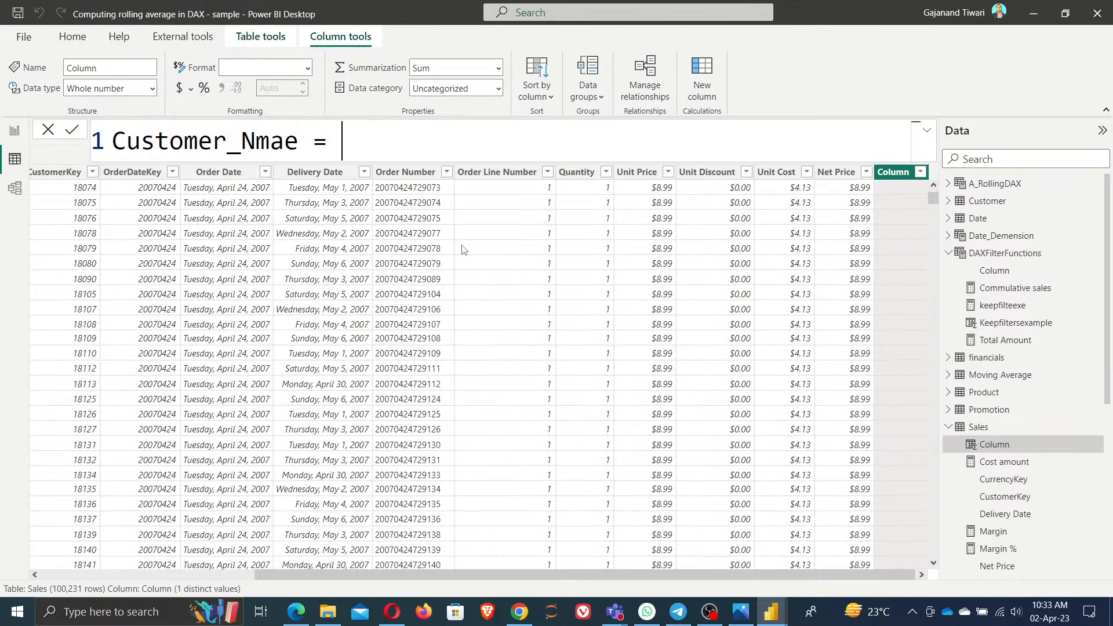
# - Start the Customer_Nmae formula with LOOKUPVALUE and use Customer[Company Name] as the result column
pyautogui.write('loo')
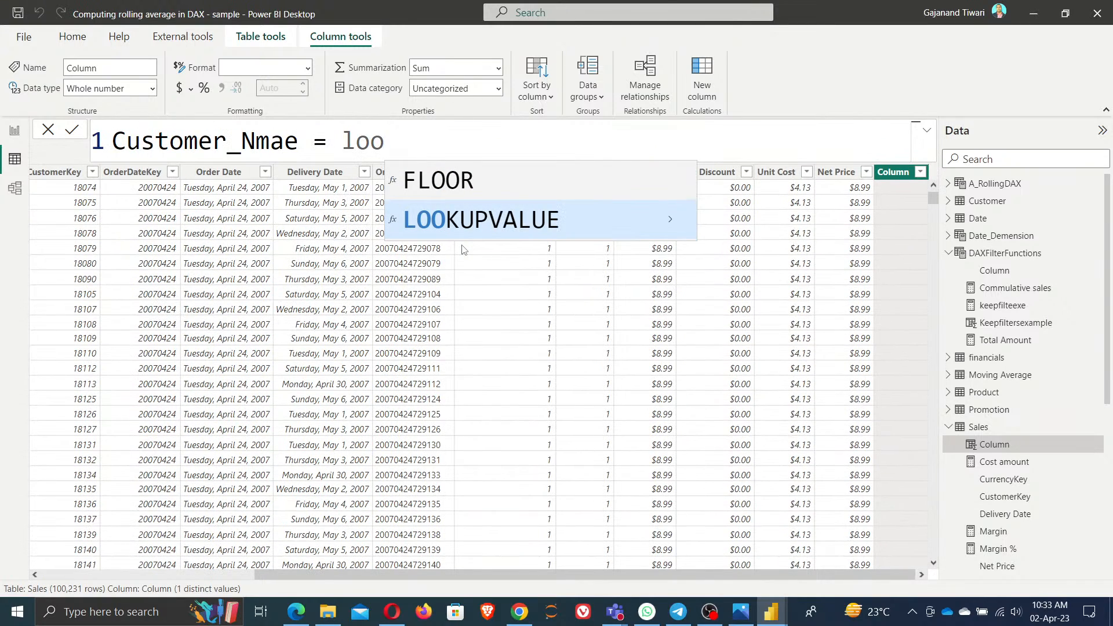
pyautogui.press('Tab')
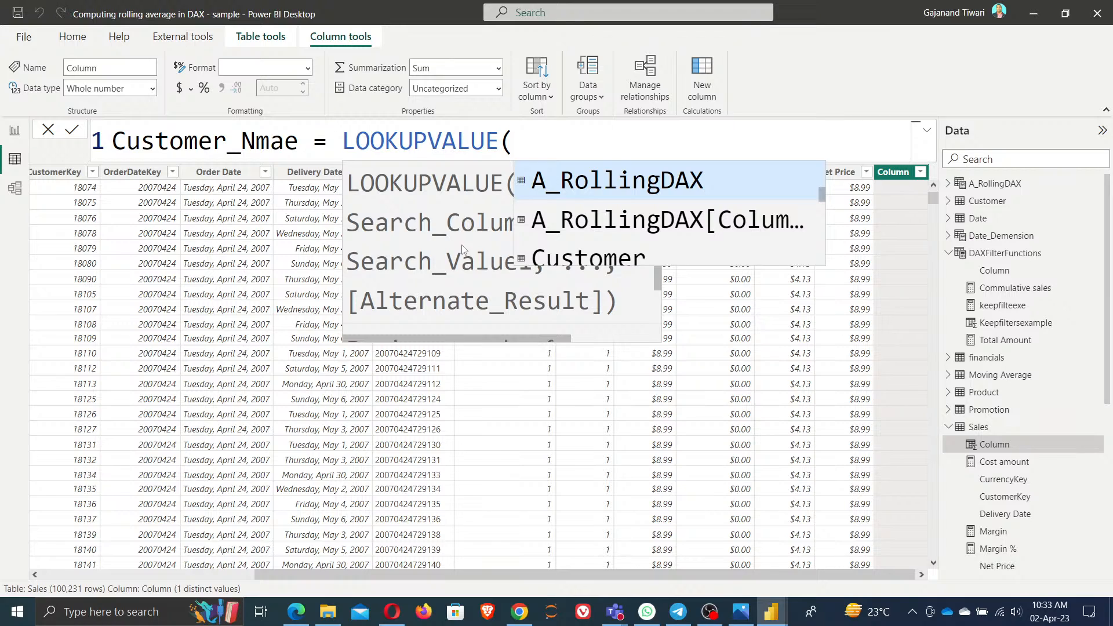
pyautogui.write('customer')
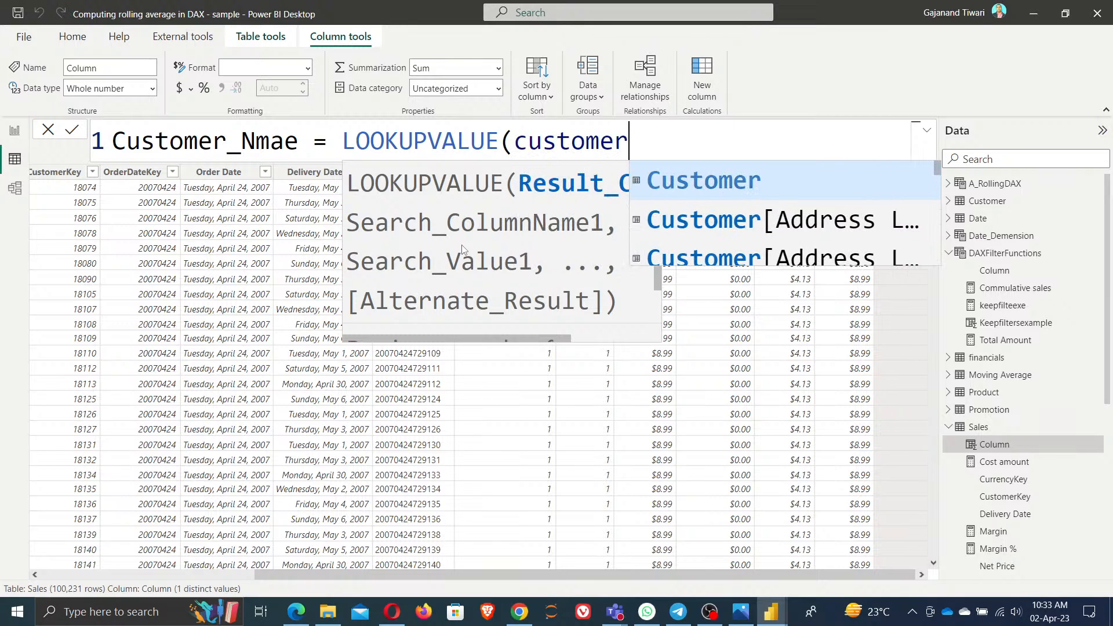
pyautogui.press('Down')
pyautogui.press('Down')
pyautogui.press('Down')
pyautogui.press('Down')
pyautogui.press('Down')
pyautogui.press('Down')
pyautogui.press('Down')
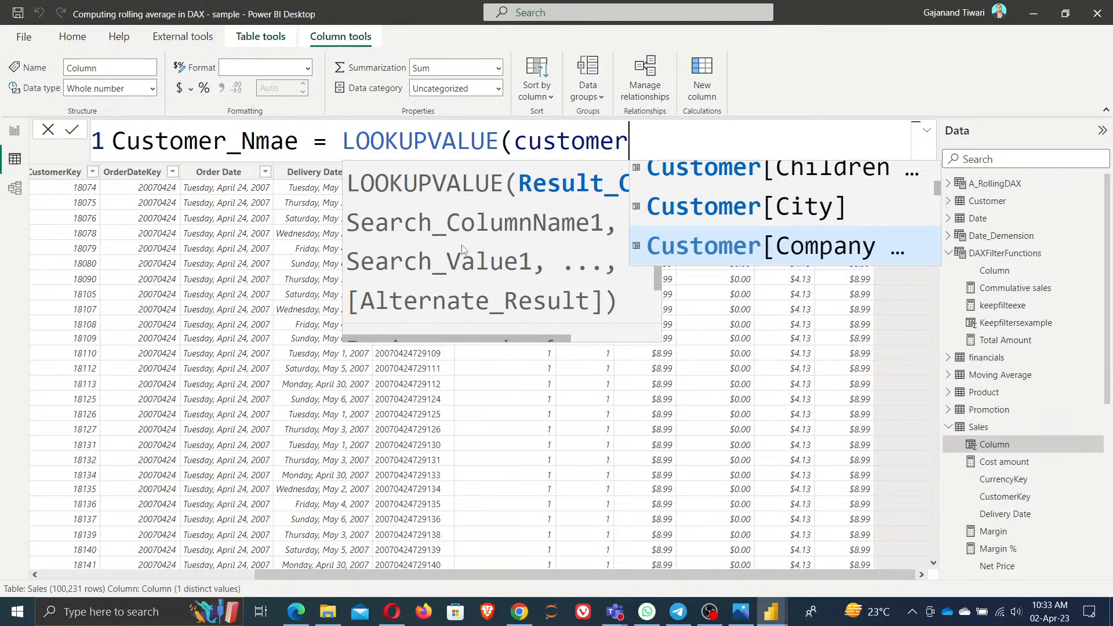
pyautogui.press('Down')
pyautogui.press('Up')
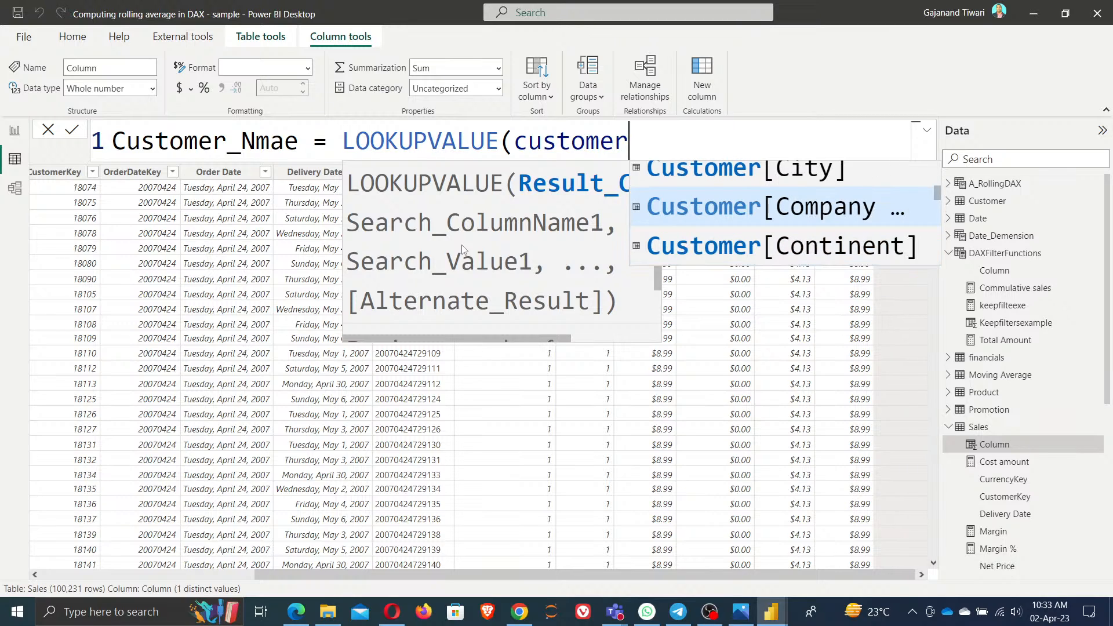
pyautogui.press('Tab')
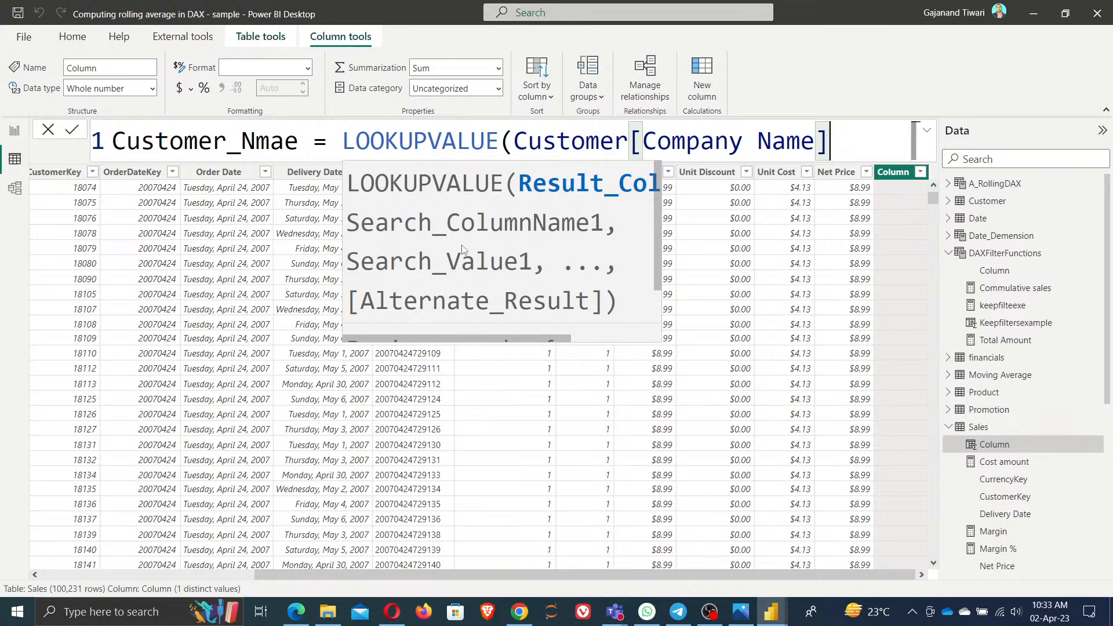
pyautogui.write(',')
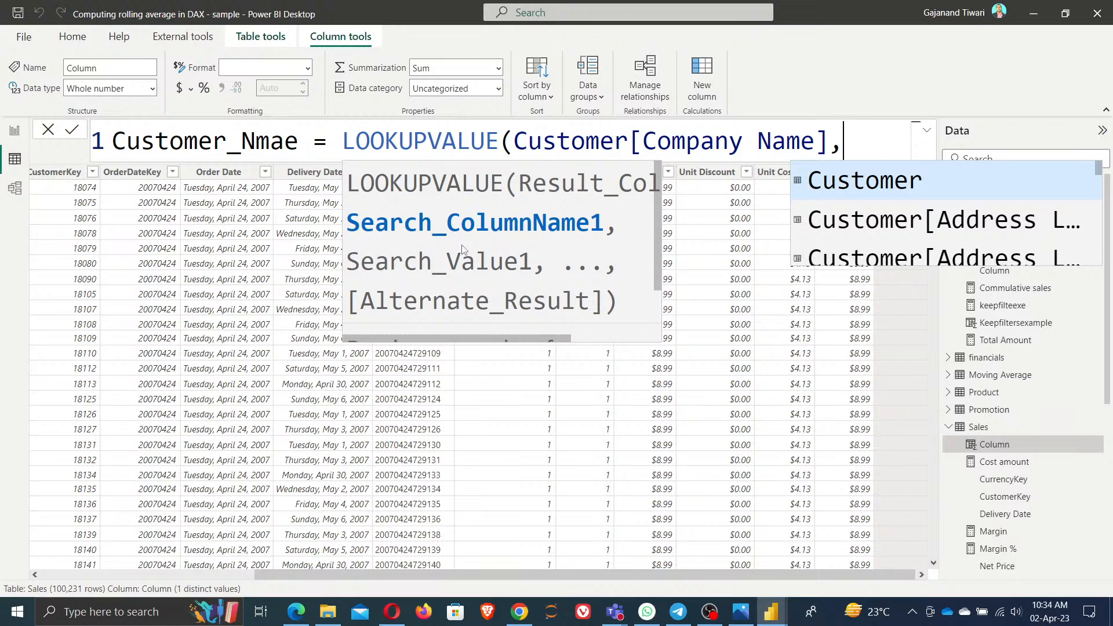
pyautogui.write('ke')
pyautogui.press('BackSpace')
pyautogui.press('BackSpace')
pyautogui.write('cust')
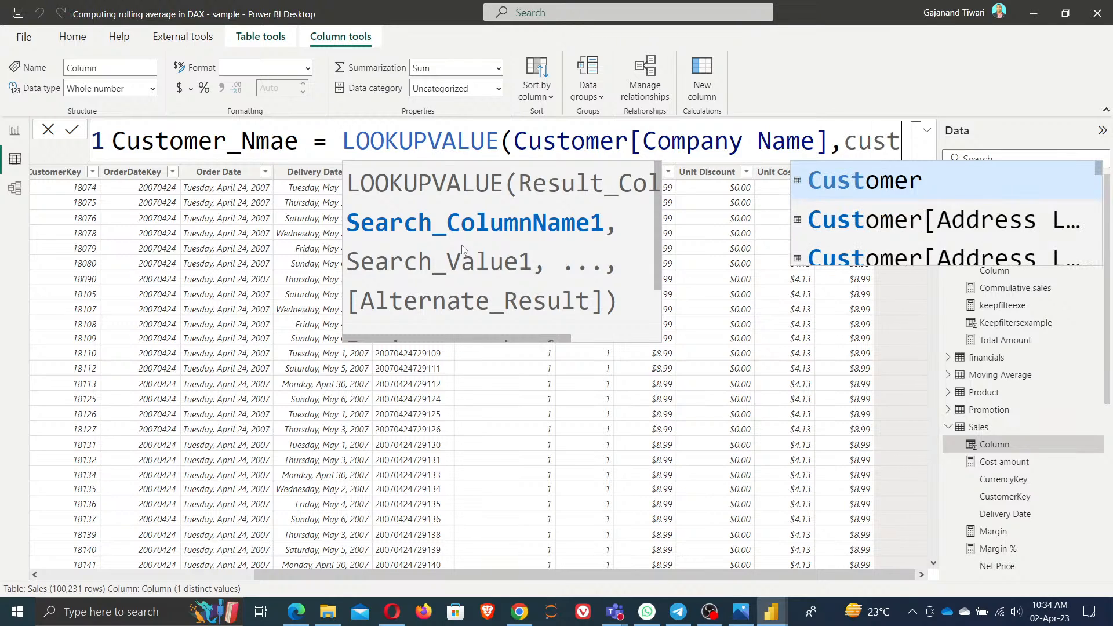
pyautogui.press('Down')
pyautogui.press('Down')
pyautogui.press('Down')
pyautogui.press('Down')
pyautogui.press('Down')
pyautogui.press('Down')
pyautogui.press('Down')
pyautogui.press('Down')
pyautogui.press('Down')
pyautogui.press('Down')
pyautogui.press('Down')
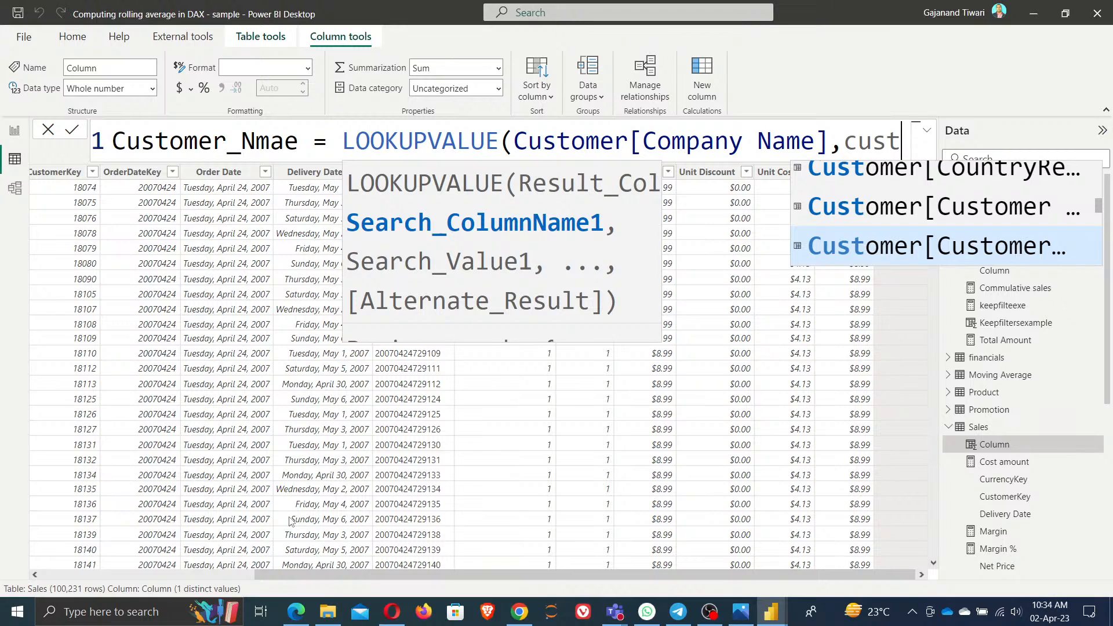
# - Slightly reduce the formula text size and clear the unfinished search column entry after the comma
pyautogui.hotkey('ctrl', '-')
pyautogui.hotkey('ctrl', '-')
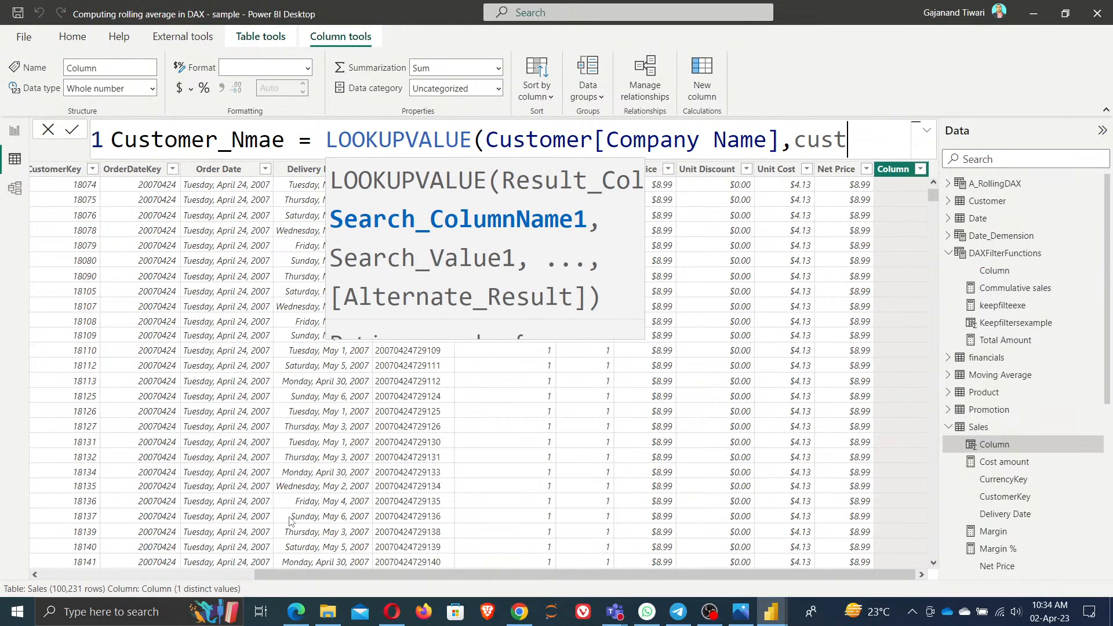
pyautogui.press('BackSpace')
pyautogui.press('BackSpace')
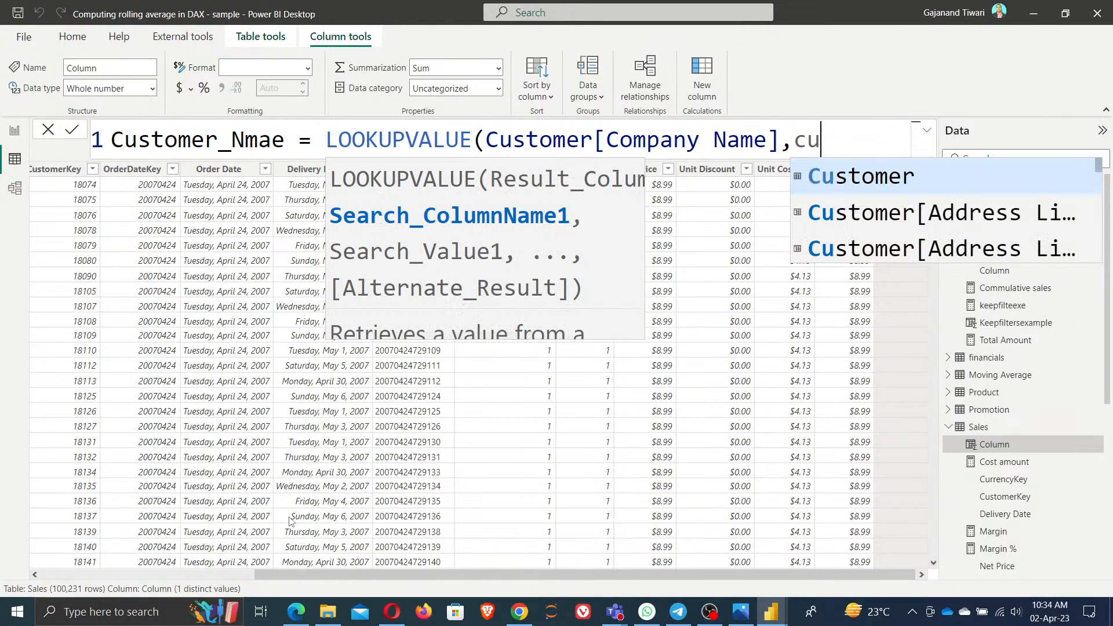
pyautogui.press('BackSpace')
pyautogui.press('BackSpace')
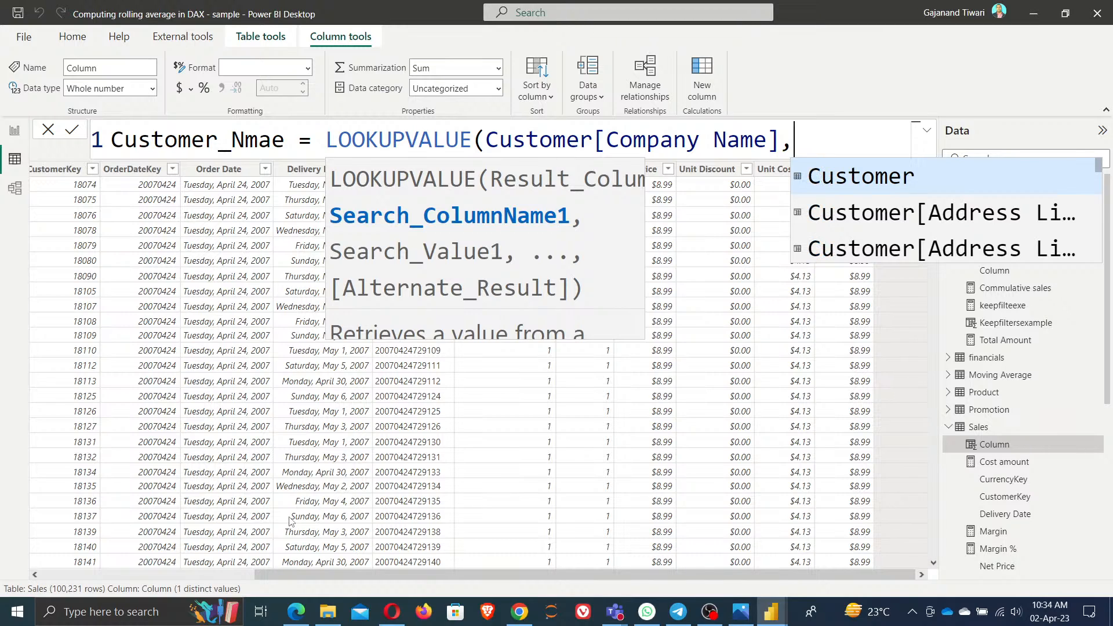
pyautogui.write('customer')
pyautogui.press('BackSpace')
pyautogui.press('BackSpace')
pyautogui.press('BackSpace')
pyautogui.press('BackSpace')
pyautogui.press('BackSpace')
pyautogui.press('BackSpace')
pyautogui.press('BackSpace')
pyautogui.press('BackSpace')
# - Complete LOOKUPVALUE with Customer[CustomerKey] as the search column and Sales[CustomerKey] as the search value, and commit the column formula
pyautogui.write('key')
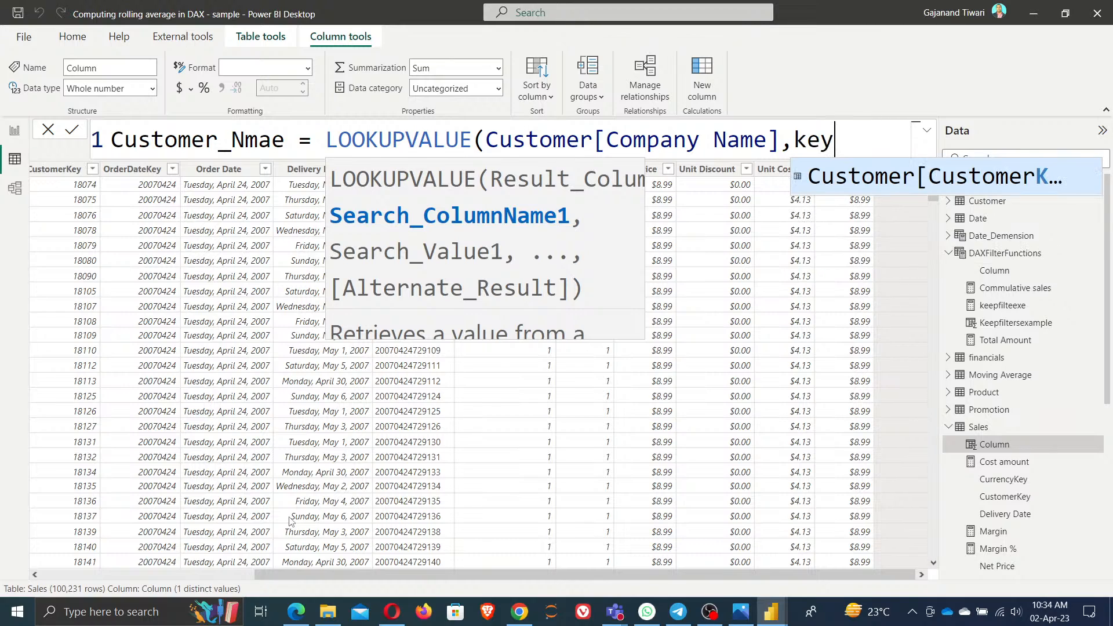
pyautogui.press('Tab')
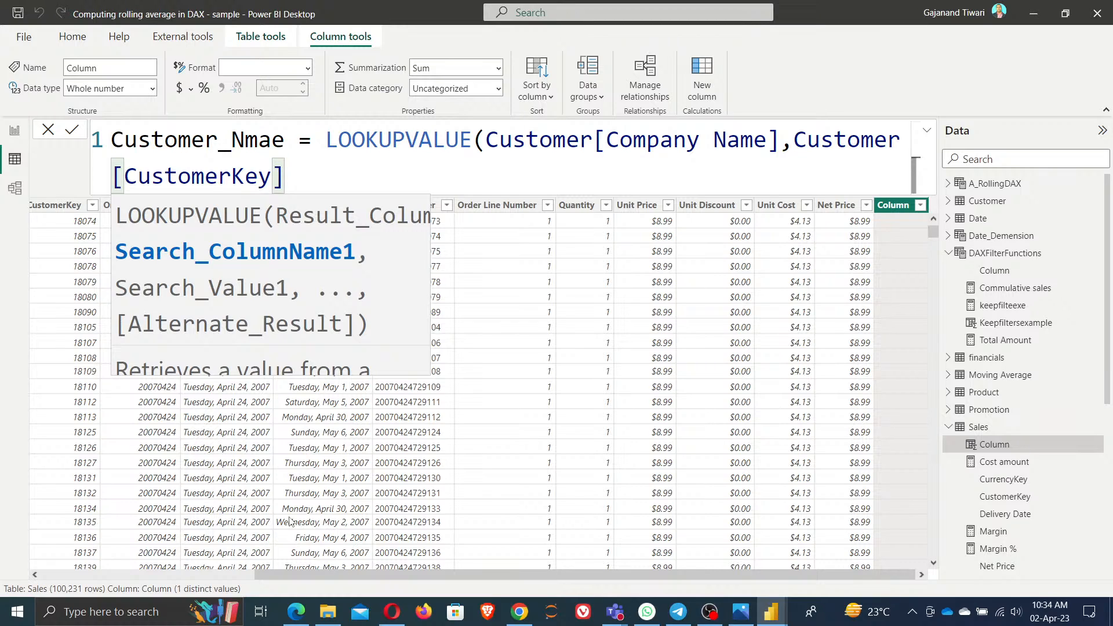
pyautogui.write(',')
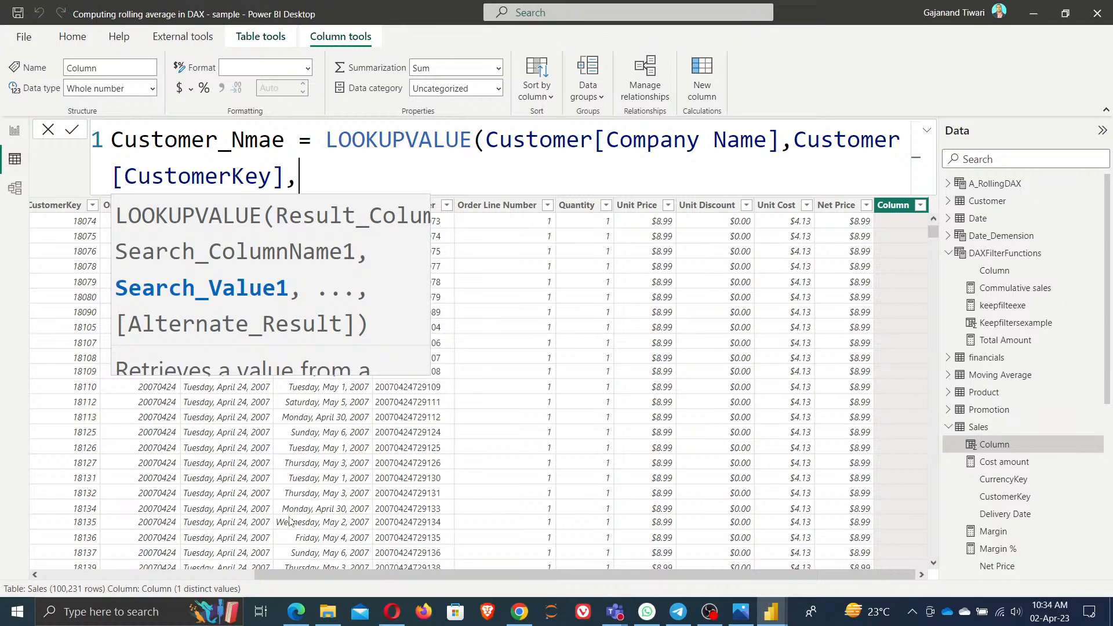
pyautogui.write('cust')
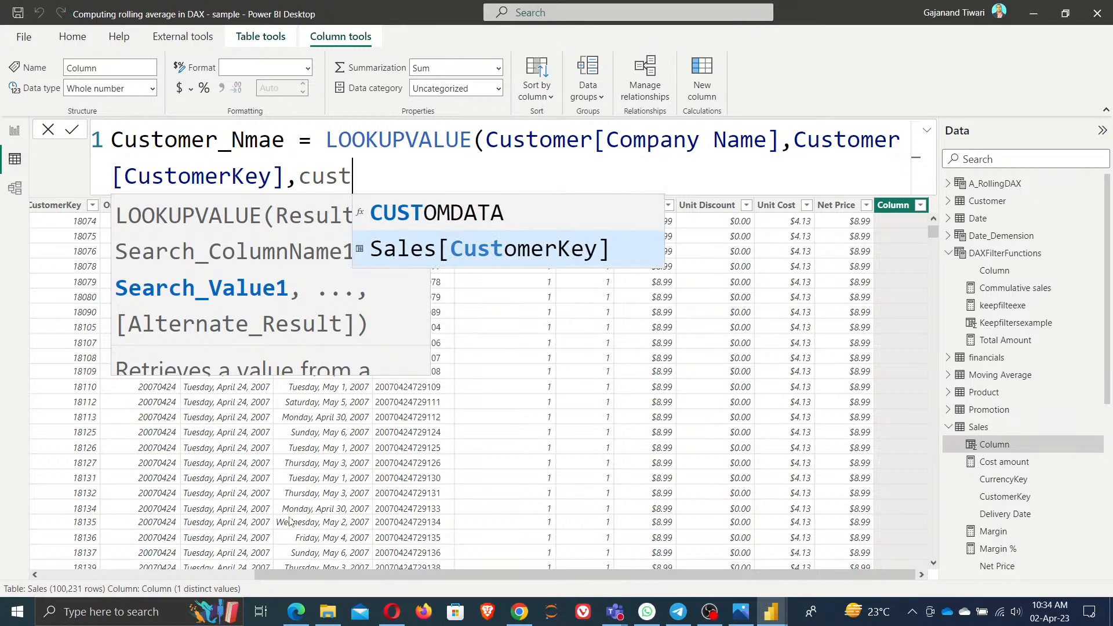
pyautogui.press('Down')
pyautogui.press('Tab')
pyautogui.write(')')
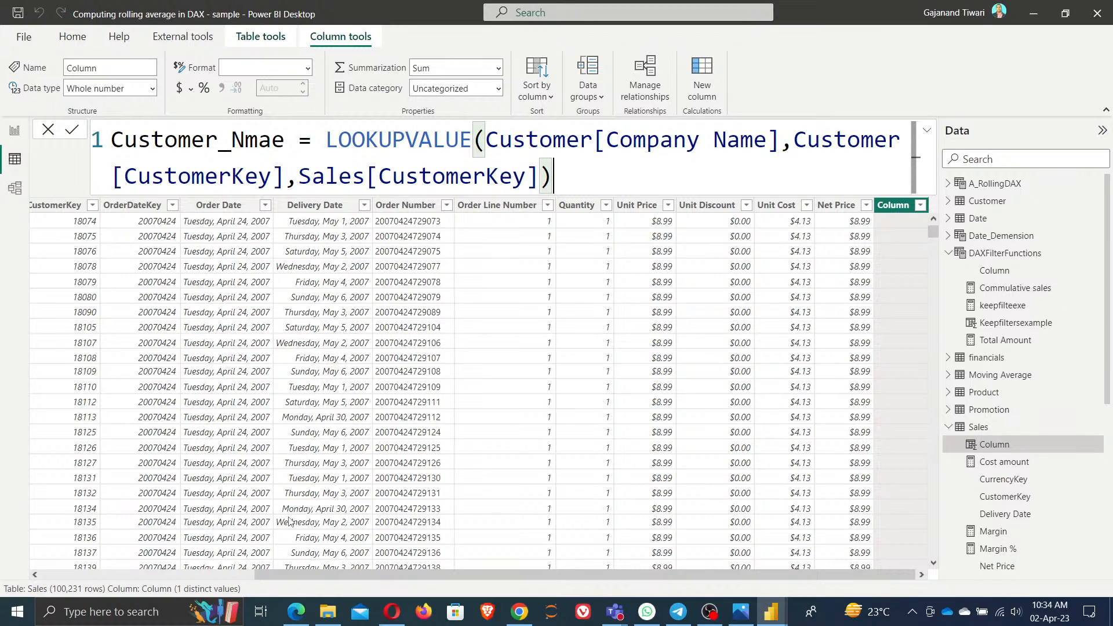
pyautogui.click(72, 134)
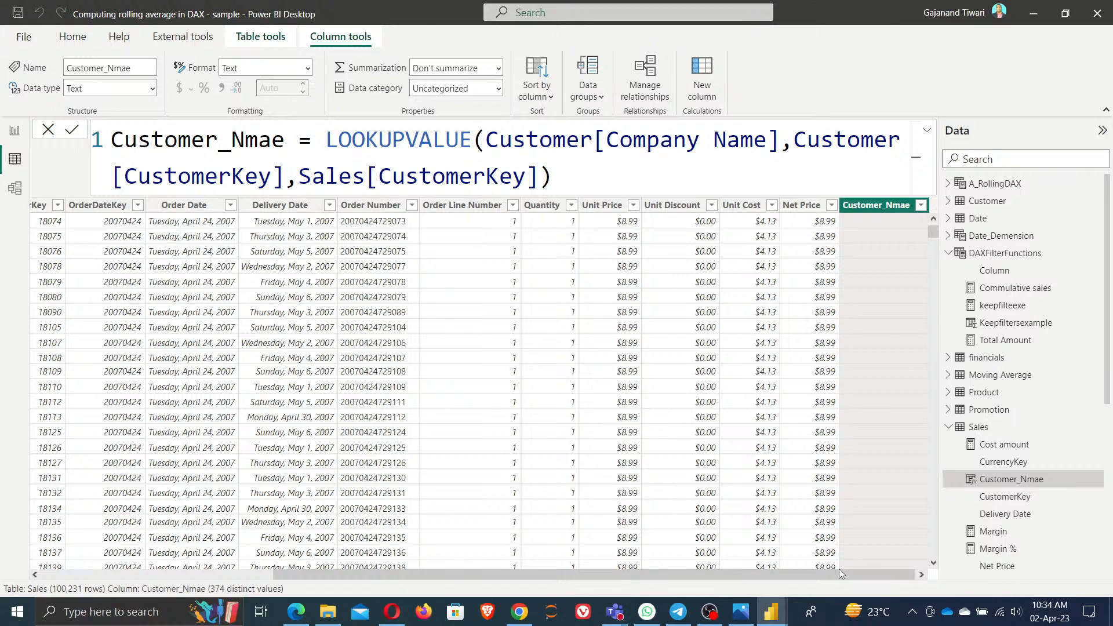
# - Look through the filter values of the Customer_Nmae column and close the list without filtering
pyautogui.click(922, 205)
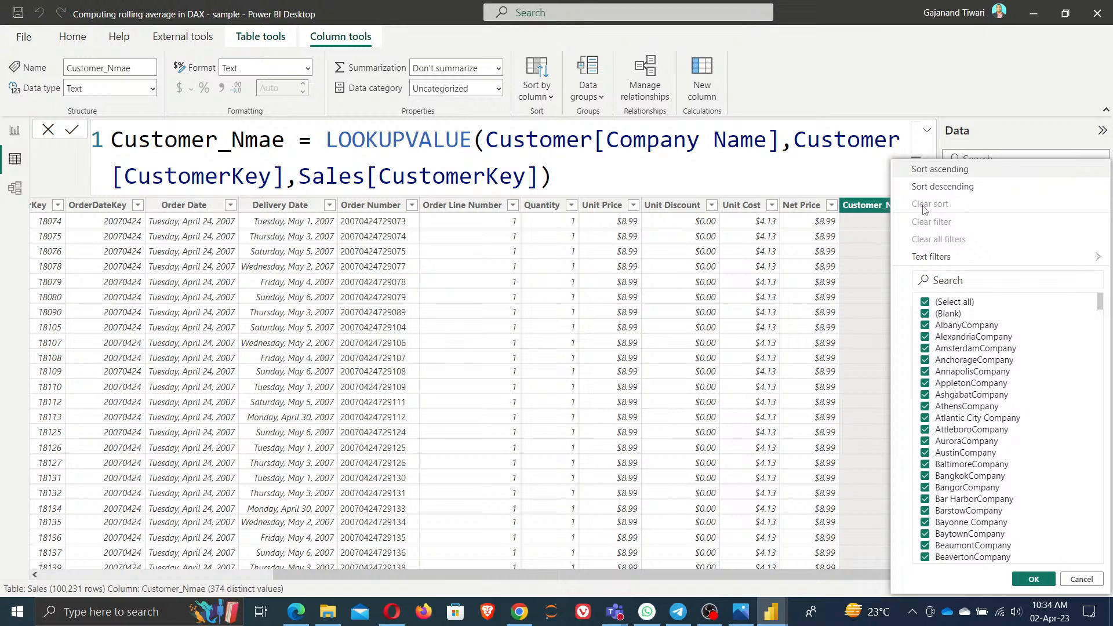
pyautogui.scroll(-20, 1047, 460)
pyautogui.scroll(-15, 1046, 459)
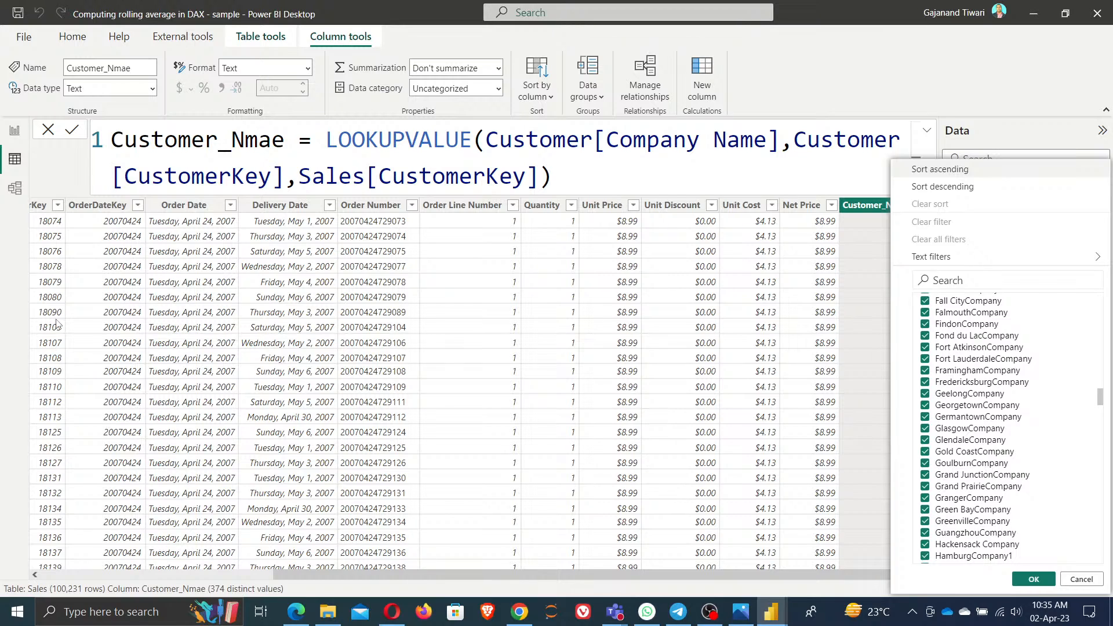
pyautogui.click(71, 131)
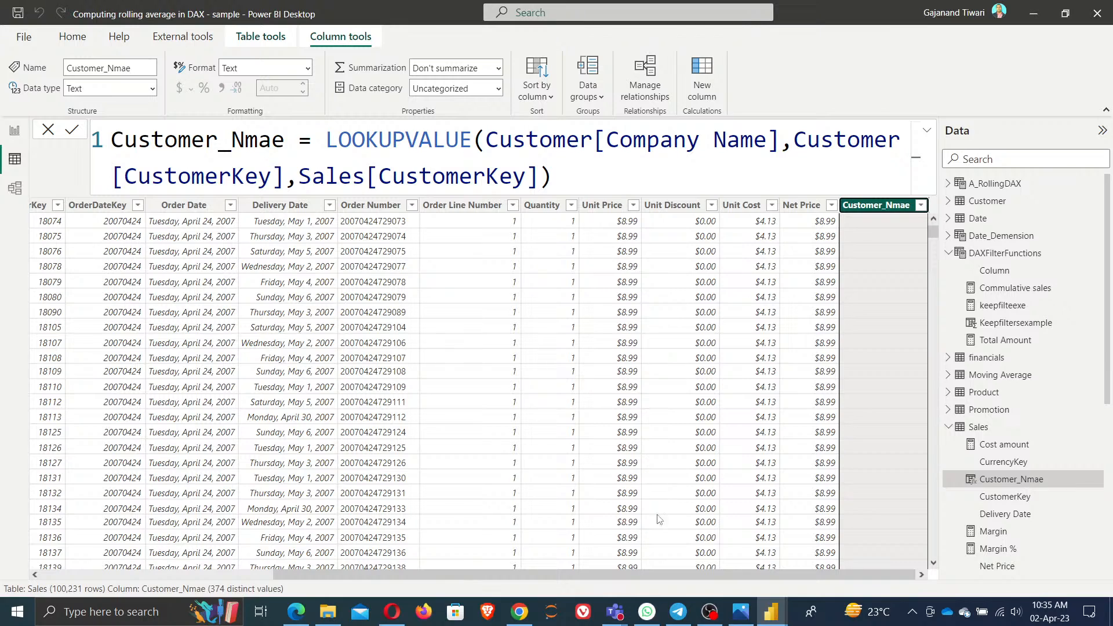
# - Switch to Edge to review the RELATED example on the LOOKUPVALUE documentation page, and return to Power BI Desktop
pyautogui.click(296, 611)
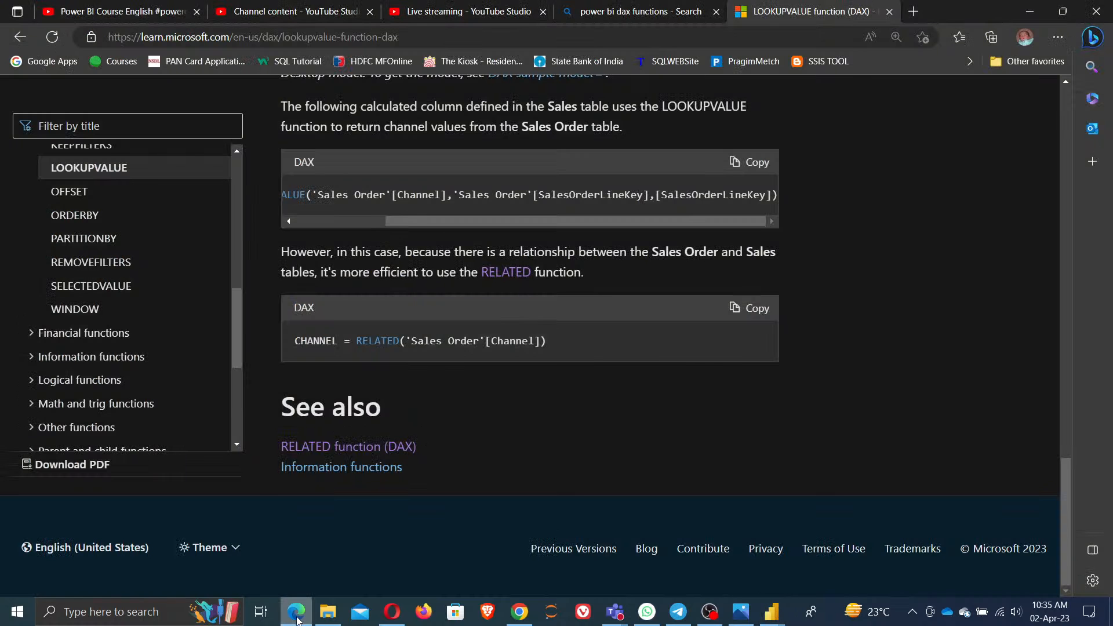
pyautogui.moveTo(356, 341); pyautogui.dragTo(405, 341)
pyautogui.hotkey('alt', 'Tab')
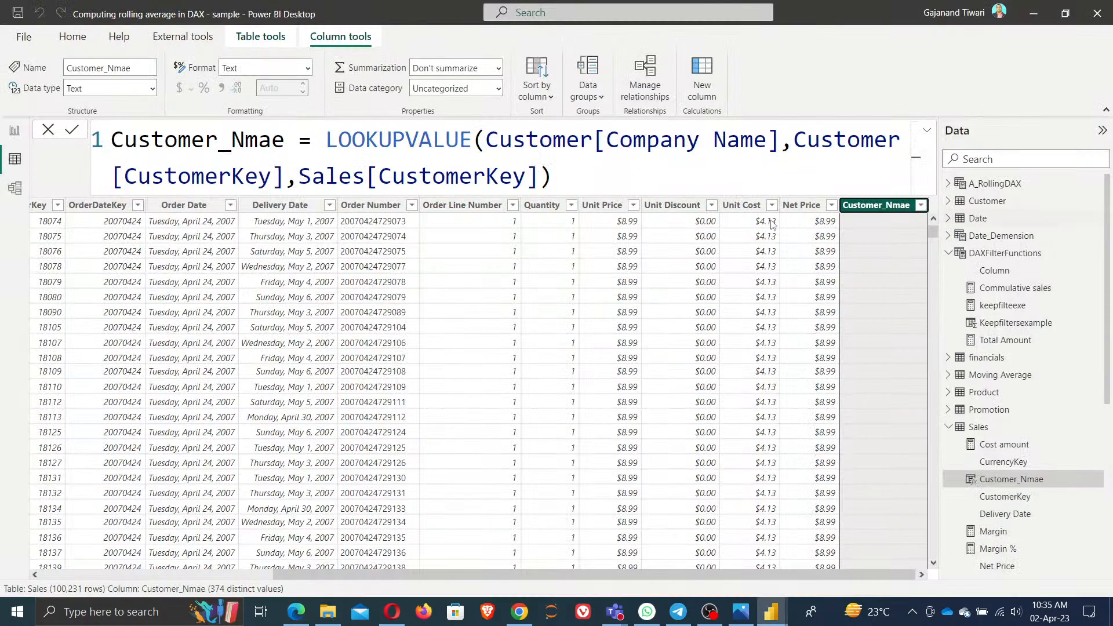
# - Add another calculated column to the Sales table, name it Relatedexaple and start its formula with RELATED
pyautogui.click(704, 94)
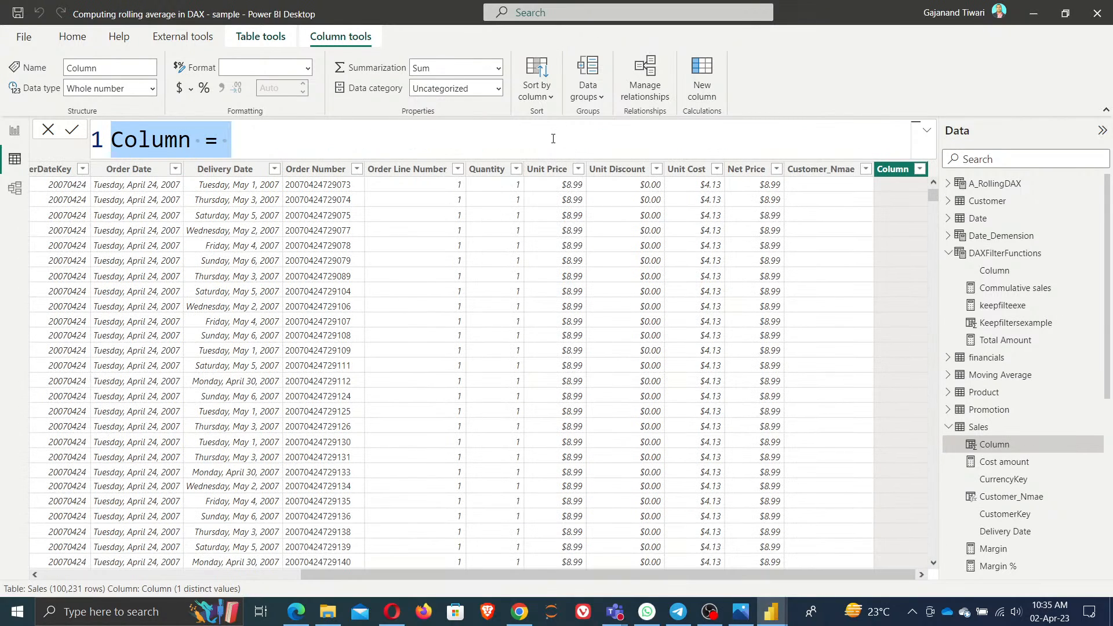
pyautogui.write('Relatede')
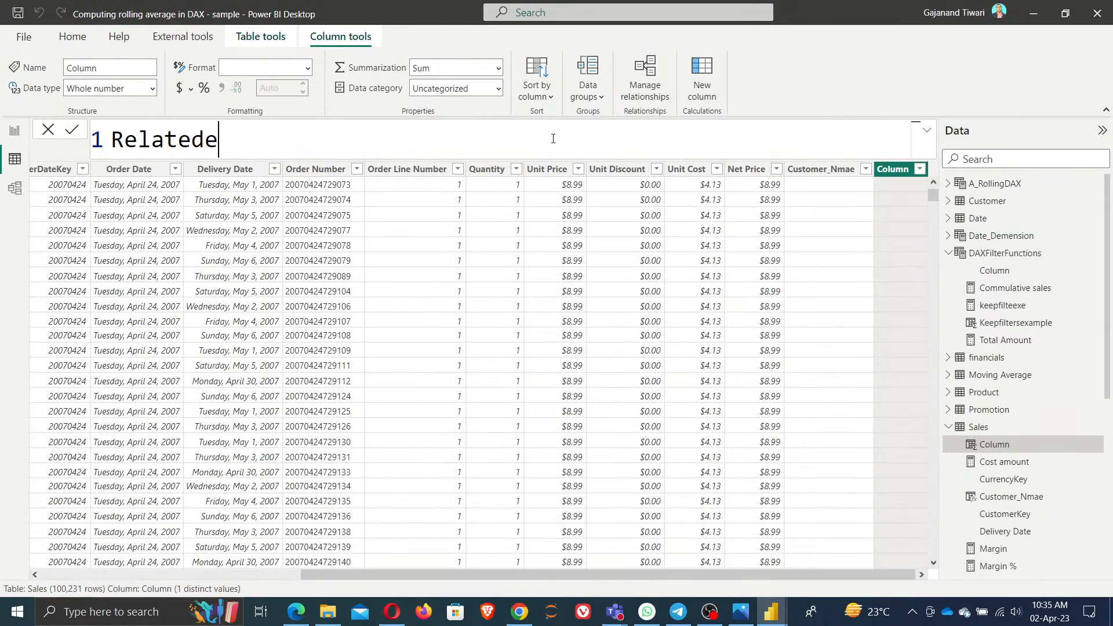
pyautogui.write('xaple = rel')
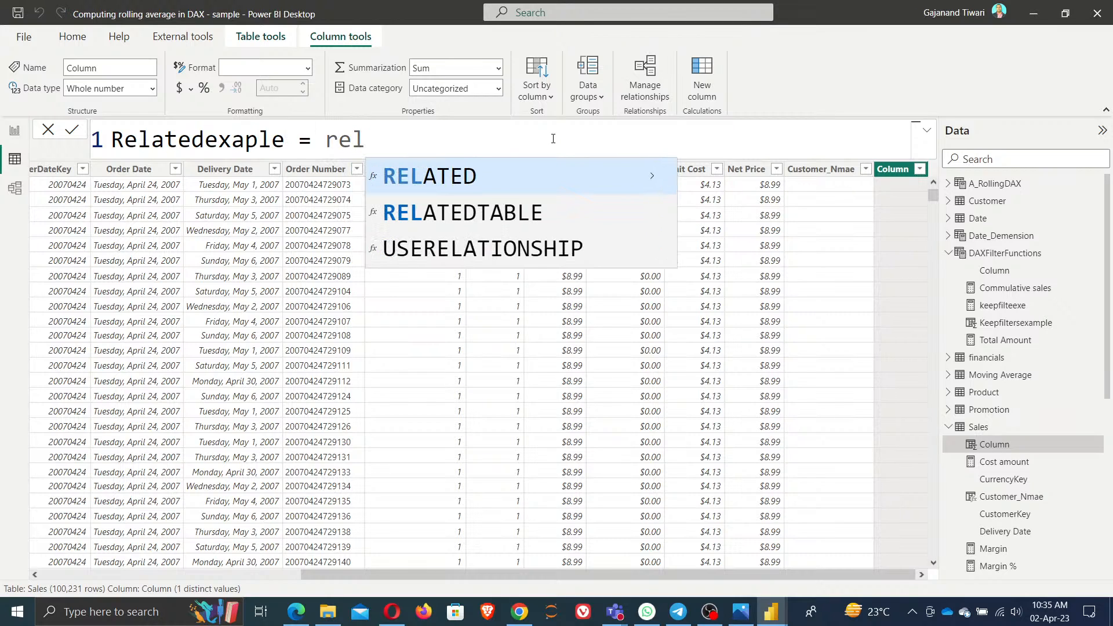
pyautogui.press('Tab')
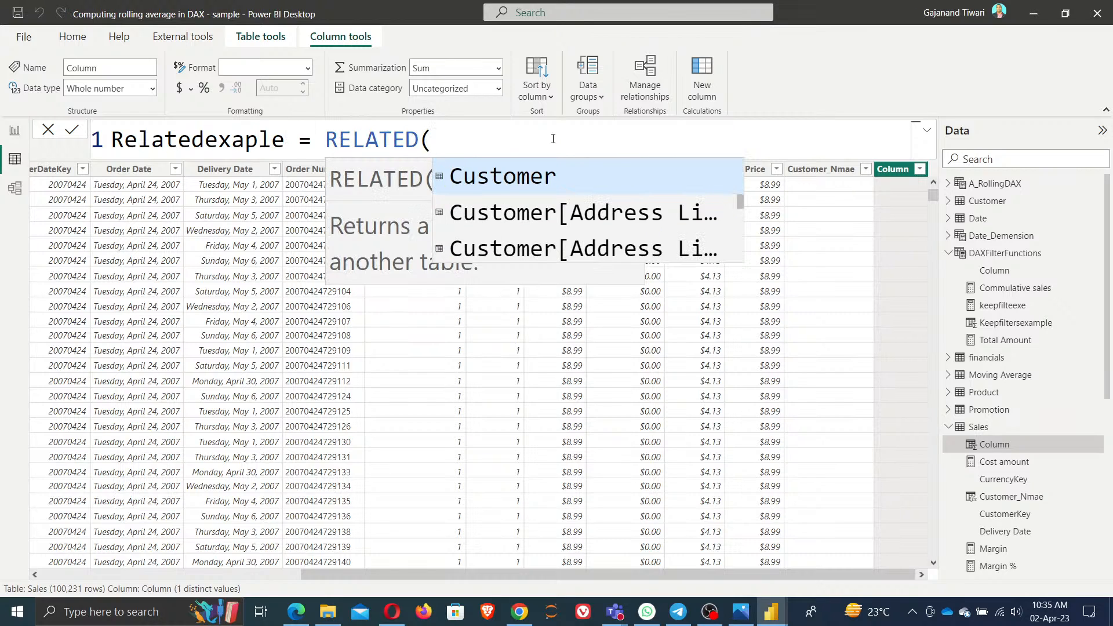
# - Complete the RELATED function with Customer[Company Name] as its argument and commit the Relatedexaple column
pyautogui.write('cust')
pyautogui.press('Down')
pyautogui.press('Down')
pyautogui.press('Down')
pyautogui.press('Down')
pyautogui.press('Down')
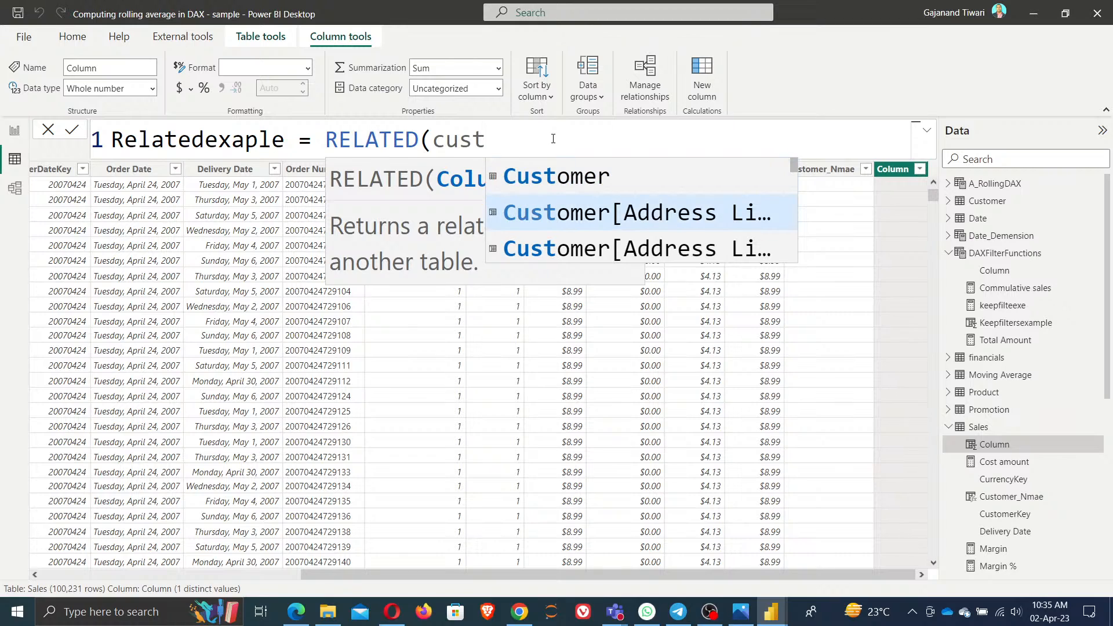
pyautogui.press('Down')
pyautogui.press('Down')
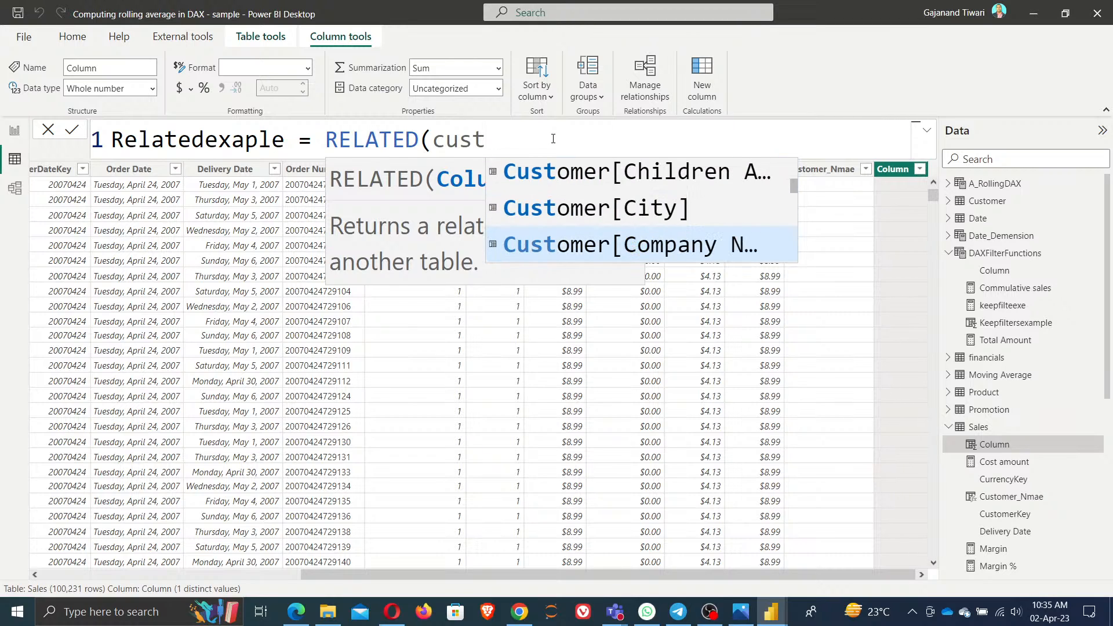
pyautogui.press('Tab')
pyautogui.write(')')
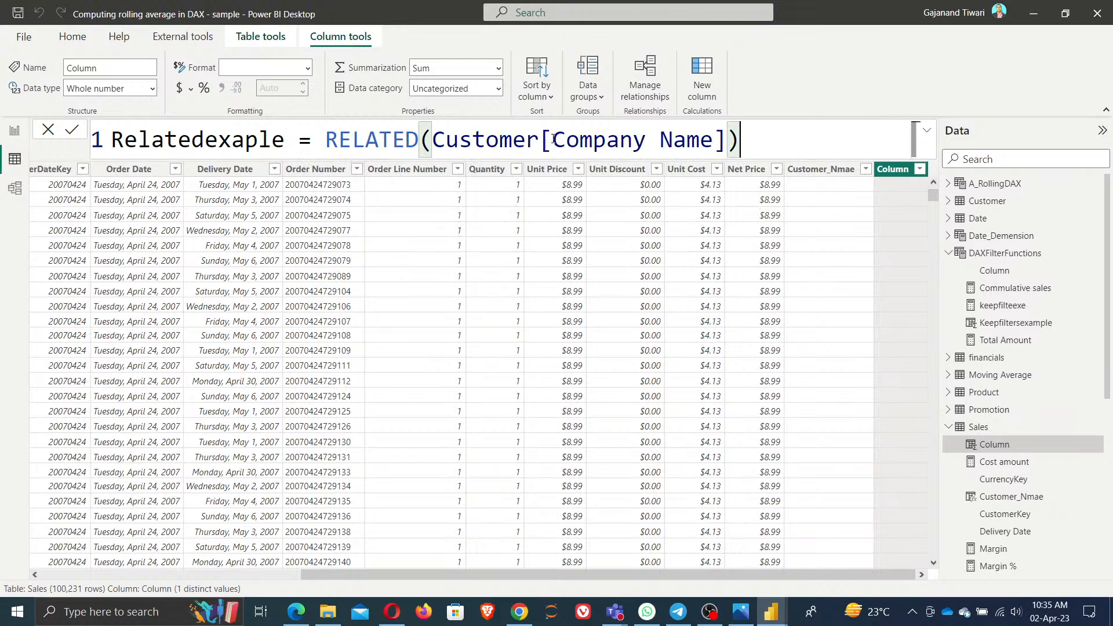
pyautogui.click(72, 130)
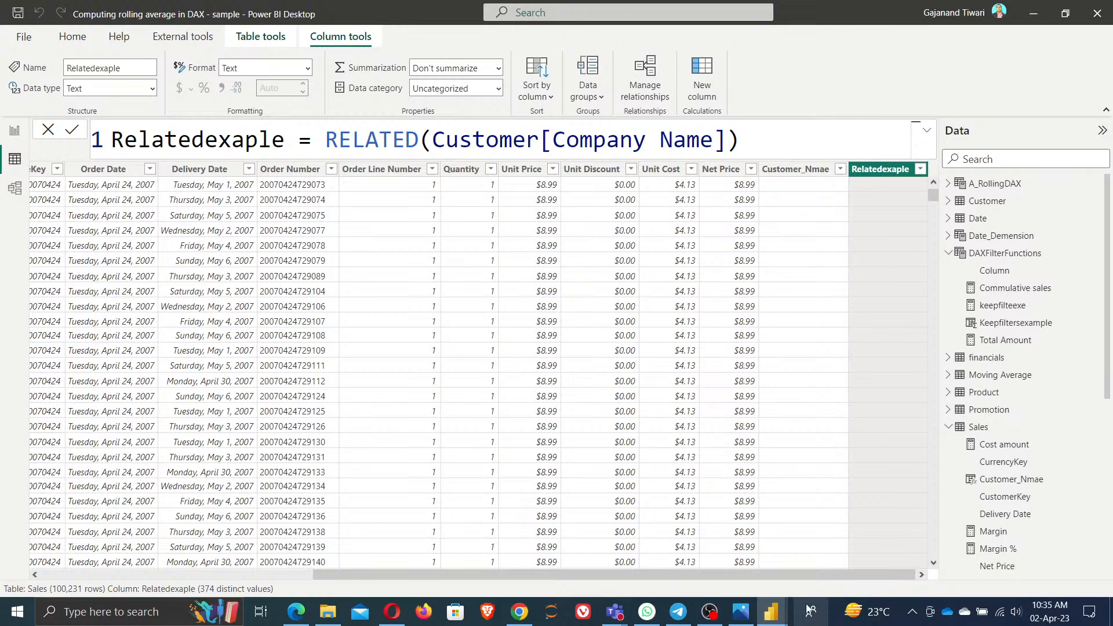
# - Check the filter values of the Relatedexaple column and close the list without filtering
pyautogui.click(920, 170)
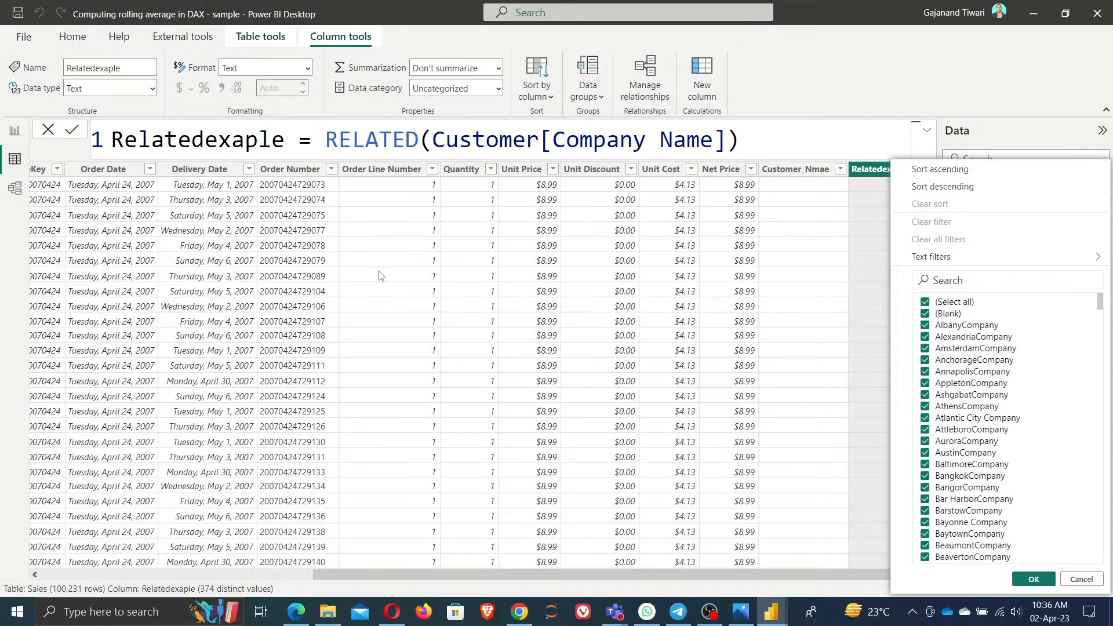
pyautogui.click(387, 287)
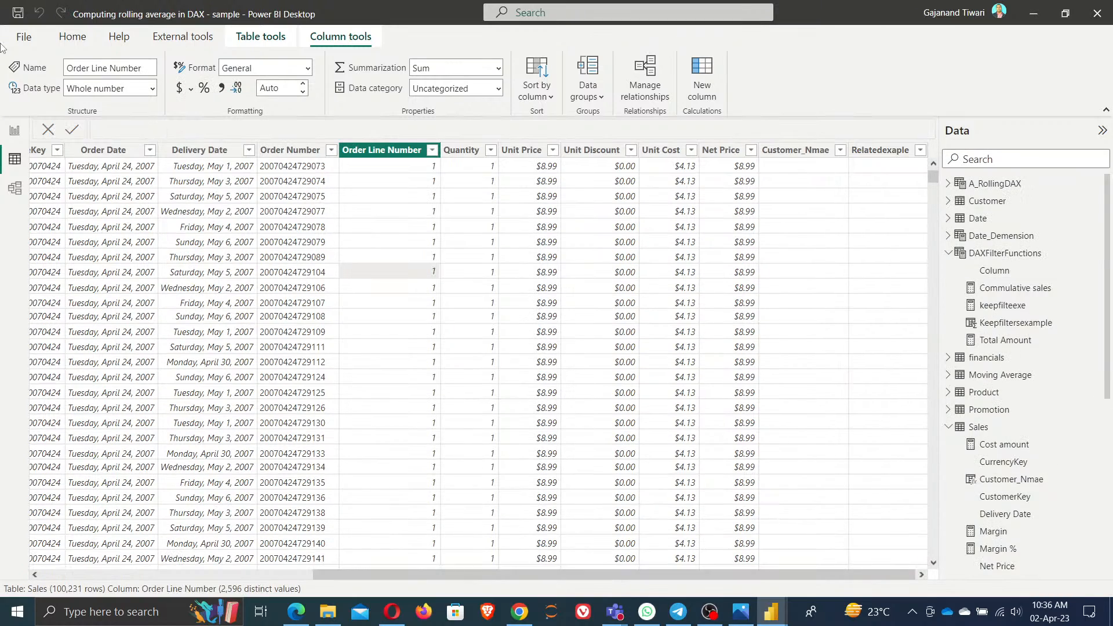
# - Save the report and switch to the DAX documentation in Edge
pyautogui.click(17, 13)
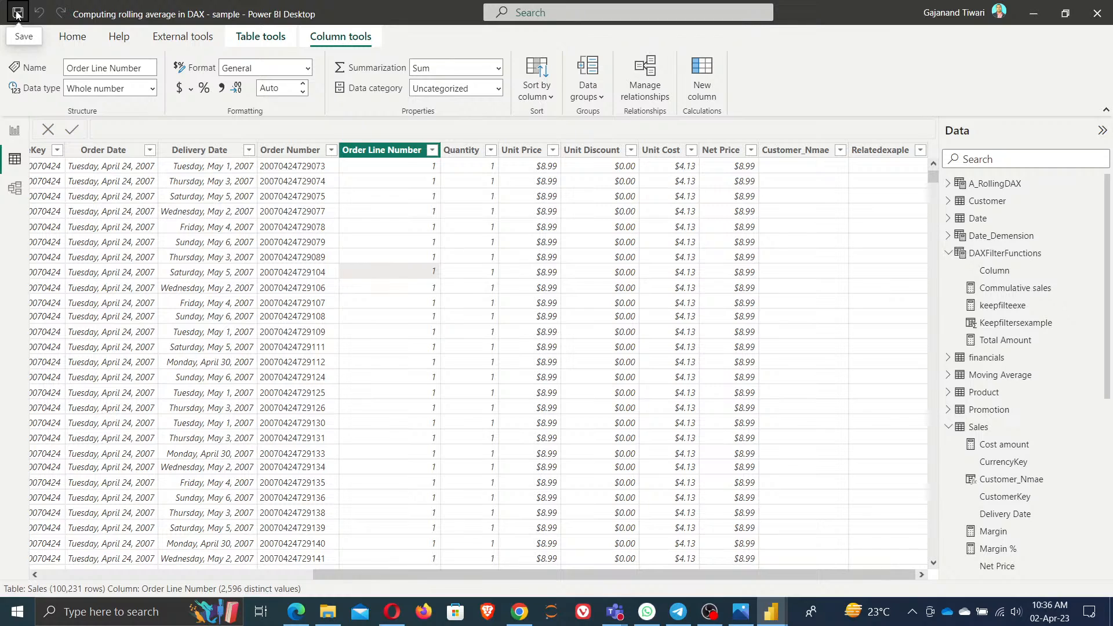
pyautogui.hotkey('alt', 'Tab')
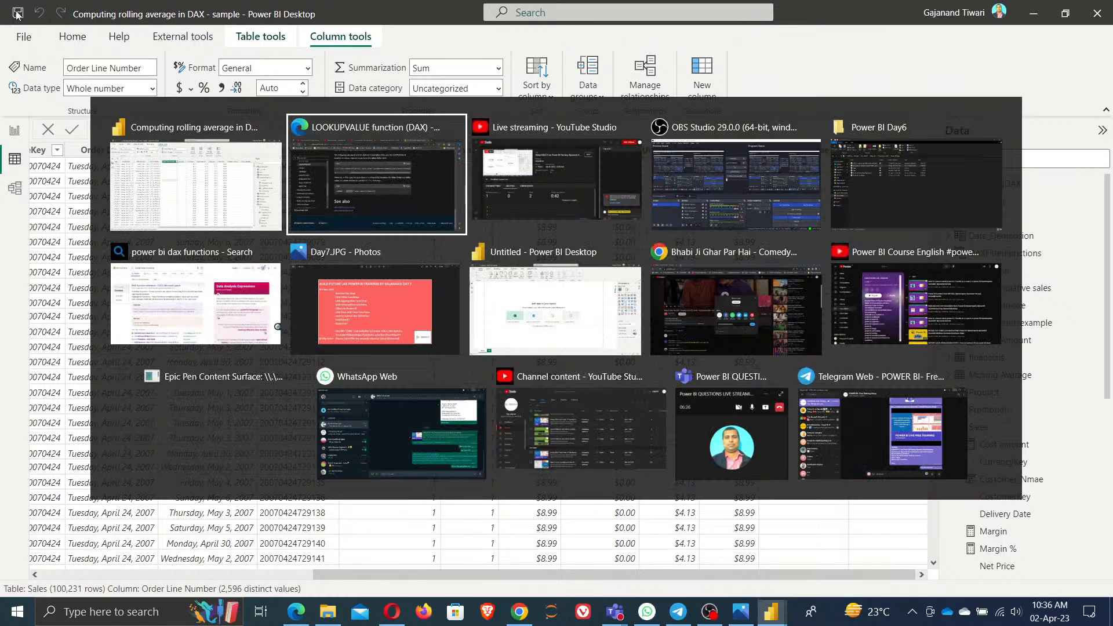
pyautogui.press('Tab')
pyautogui.hotkey('shift', 'Tab')
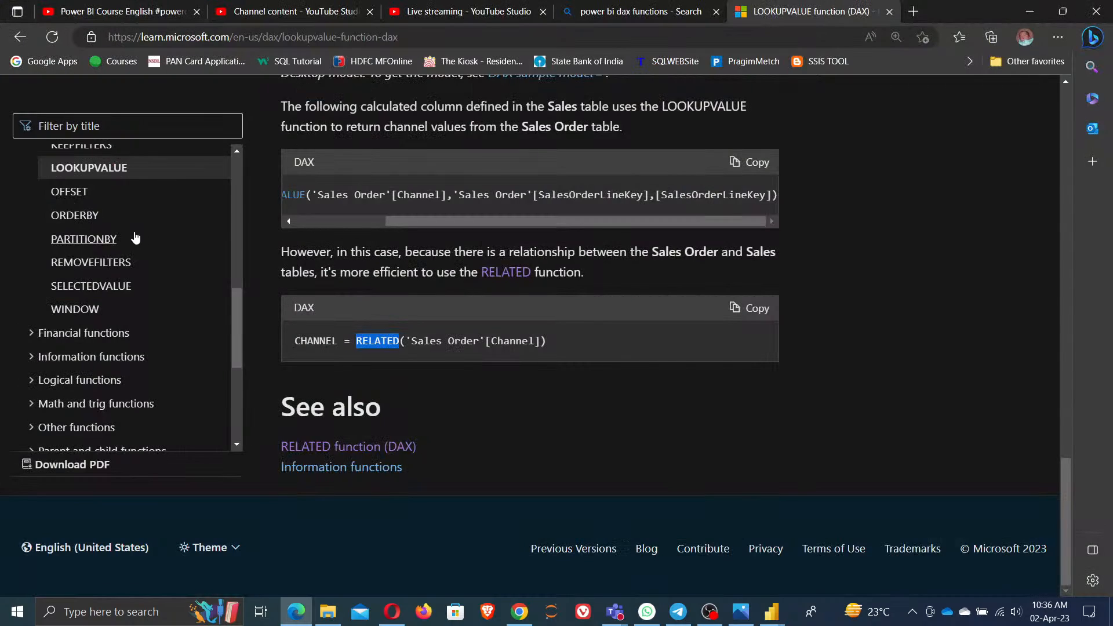
# - Review the OFFSET and ORDERBY documentation pages for their syntax, parameters and remarks
pyautogui.click(83, 196)
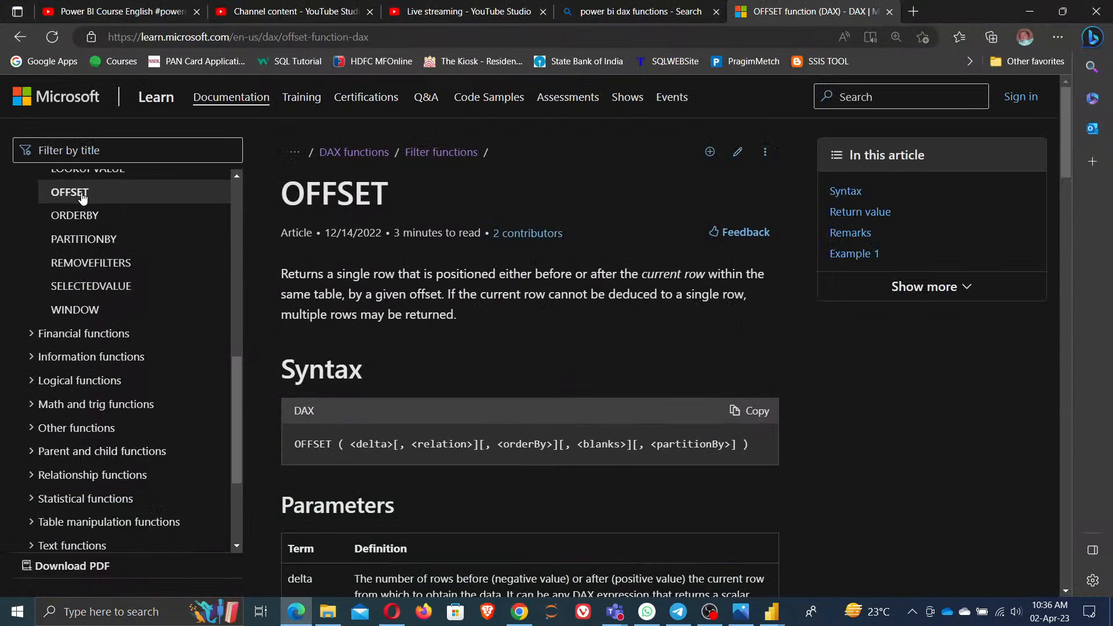
pyautogui.scroll(-3, 577, 481)
pyautogui.scroll(-7, 577, 480)
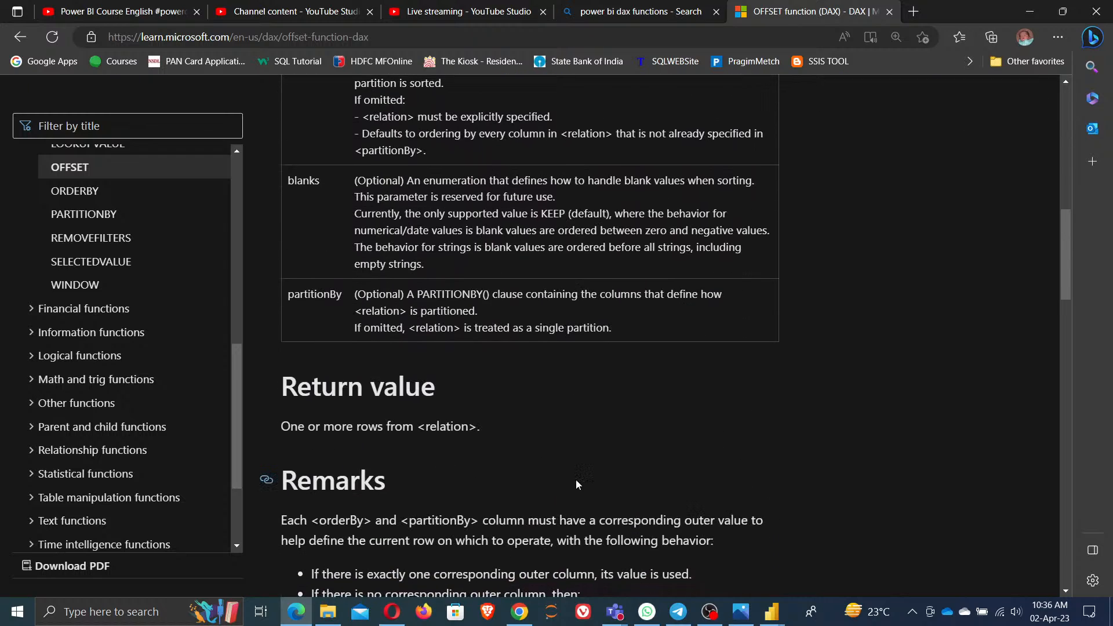
pyautogui.scroll(4, 573, 487)
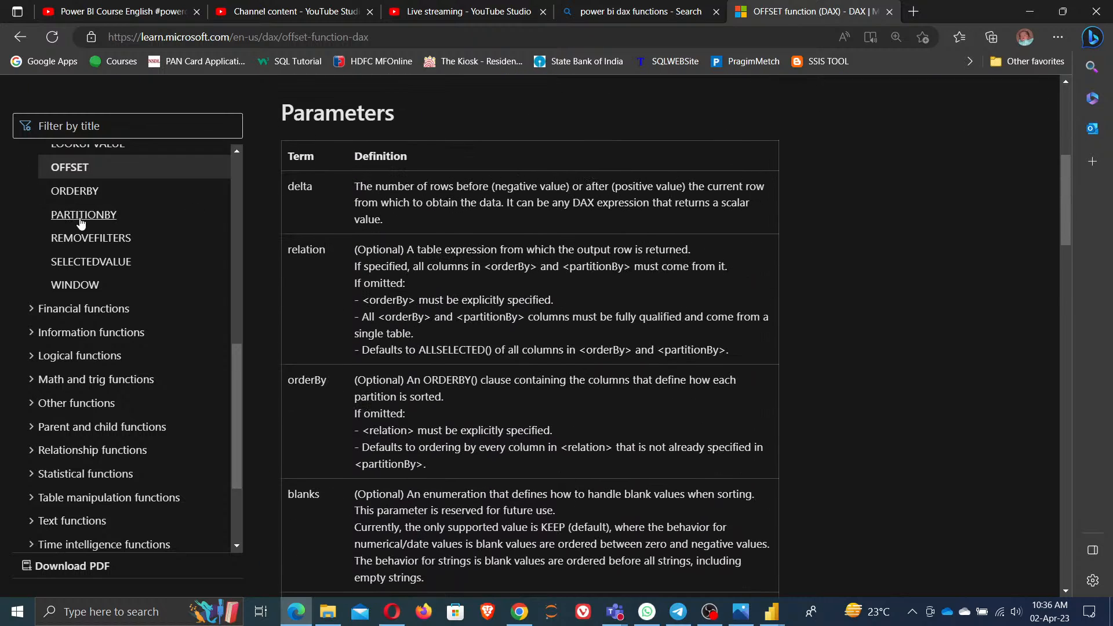
pyautogui.click(74, 192)
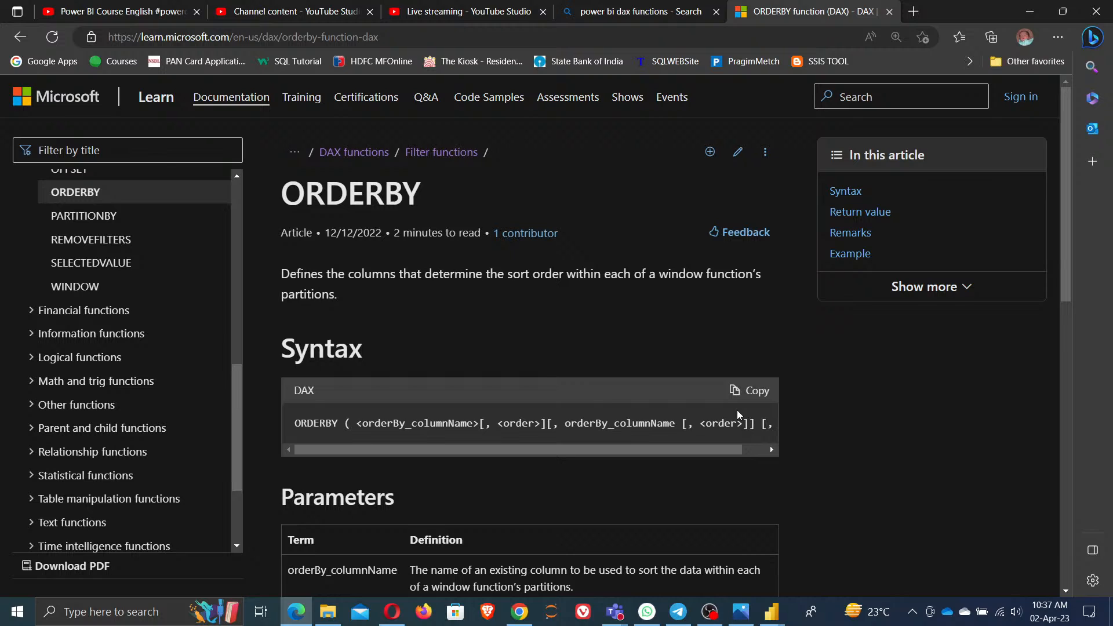
pyautogui.scroll(-8, 748, 411)
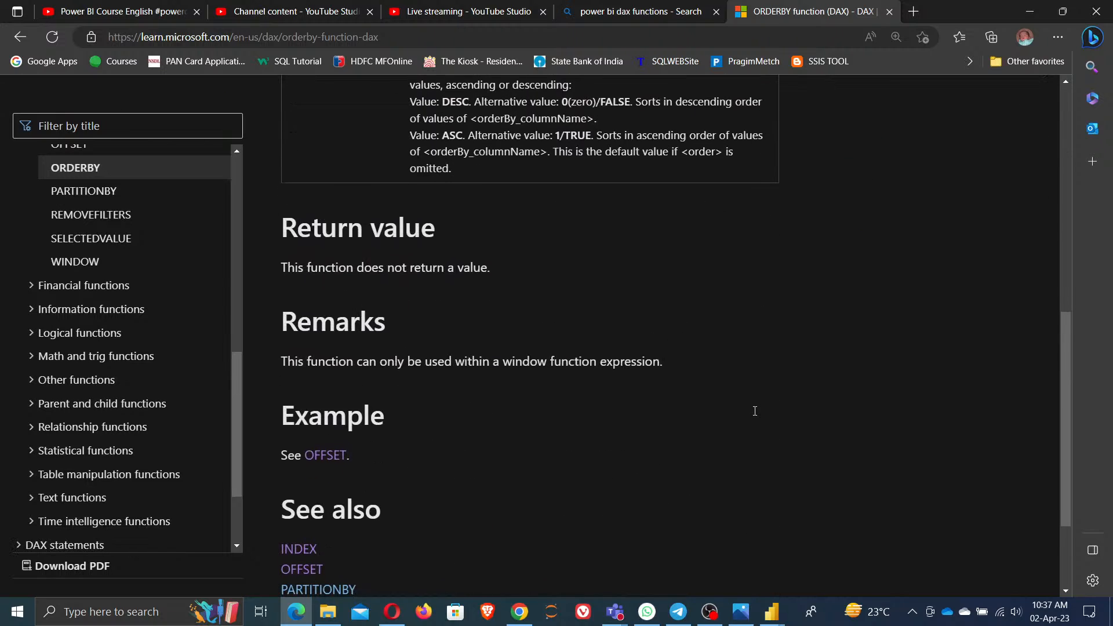
pyautogui.scroll(7, 753, 412)
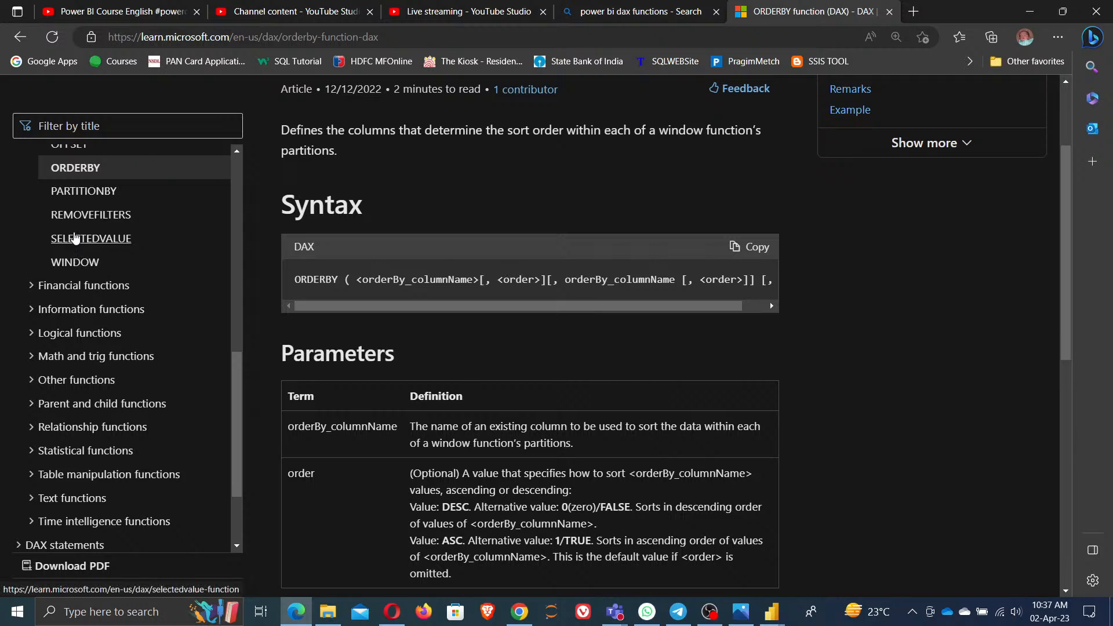
# - Open the REMOVEFILTERS documentation page to check its syntax, and return to Power BI Desktop
pyautogui.click(82, 216)
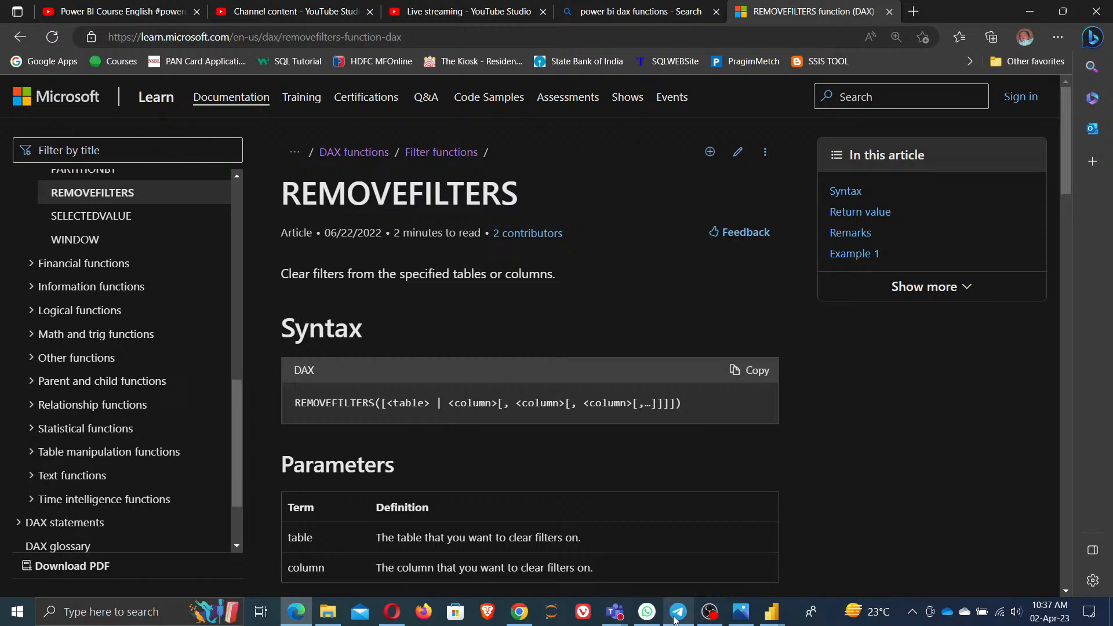
pyautogui.click(771, 614)
pyautogui.click(811, 558)
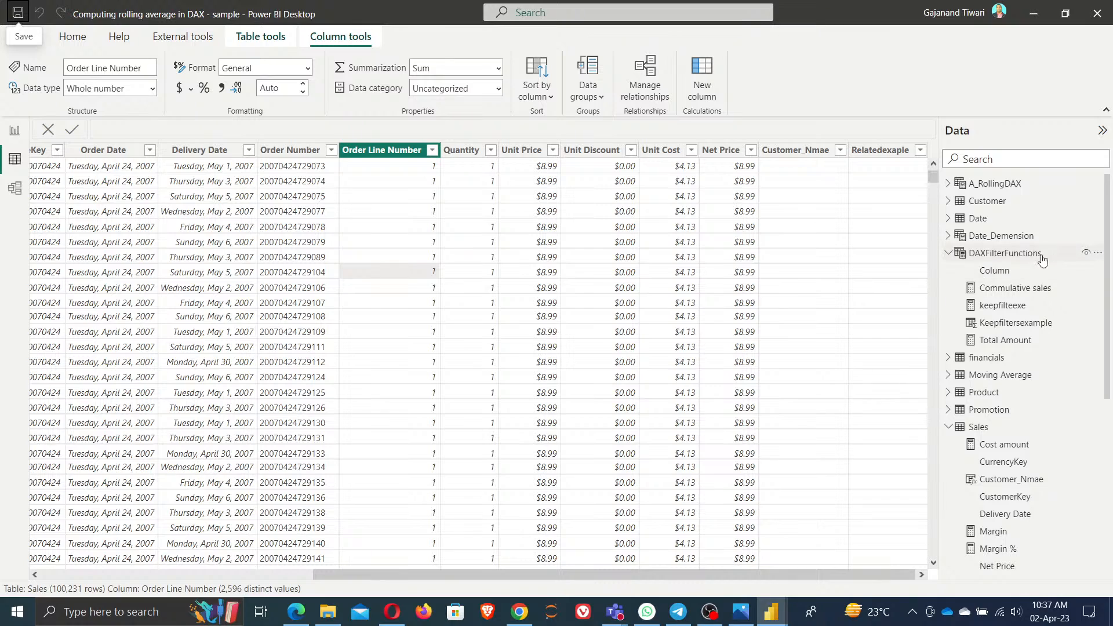
# - Add a new measure to the DAXFilterFunctions table and name it Salesnofilterimpact
pyautogui.rightClick(997, 256)
pyautogui.click(947, 274)
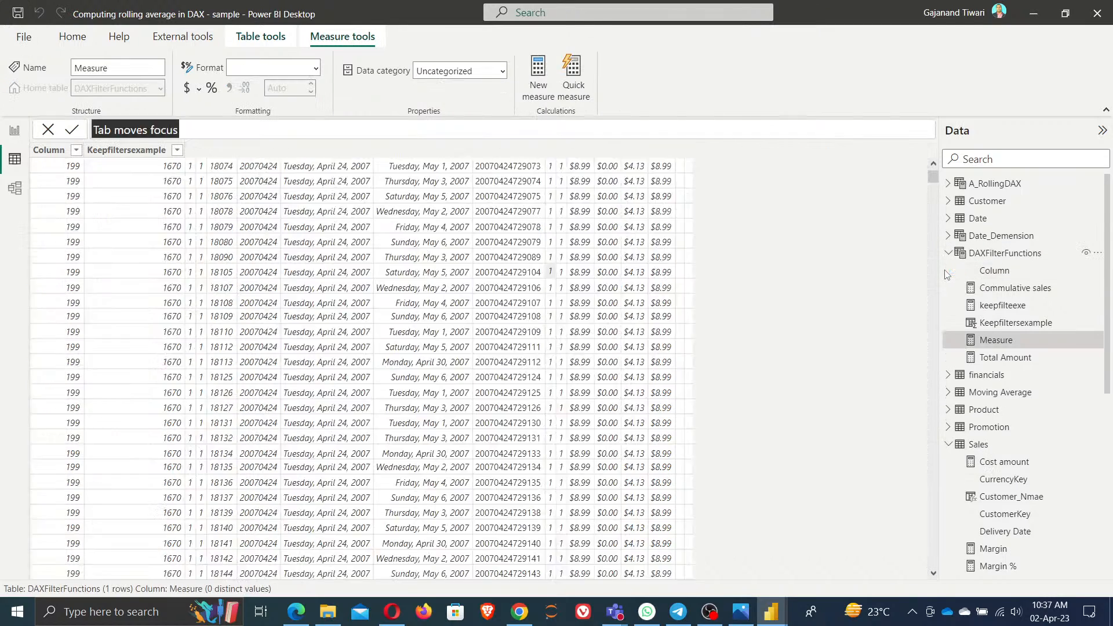
pyautogui.write('Sales')
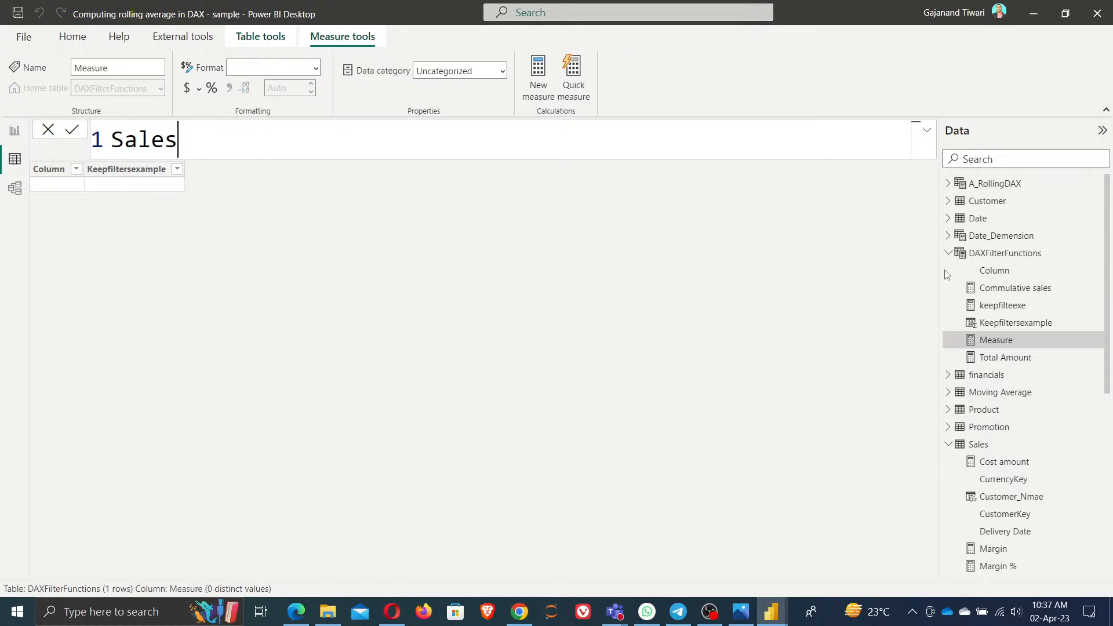
pyautogui.write('nofilter')
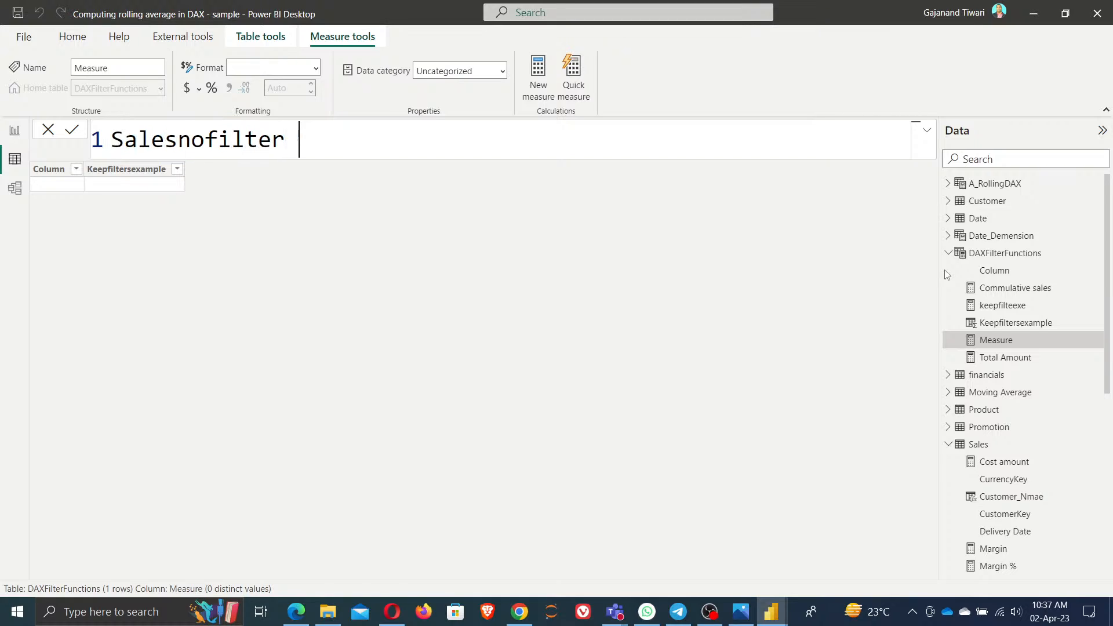
pyautogui.press('BackSpace')
pyautogui.write('e')
pyautogui.press('BackSpace')
pyautogui.write('impact ')
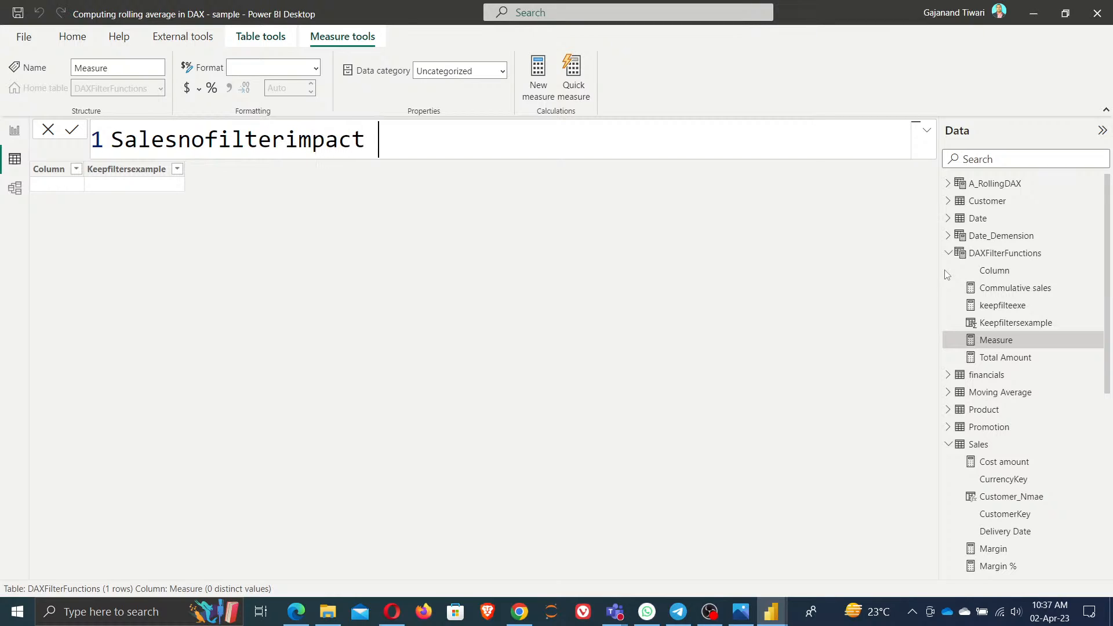
# - Start the Salesnofilterimpact formula with CALCULATE, using the [Total Amount] measure as its expression
pyautogui.write('= cal')
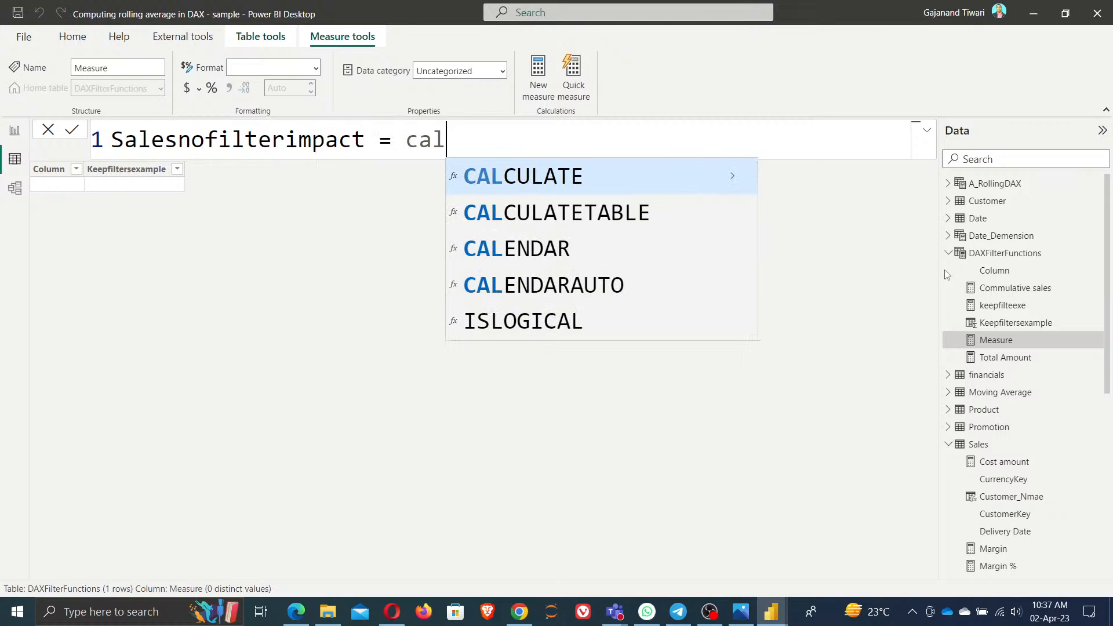
pyautogui.press('Tab')
pyautogui.write('tota')
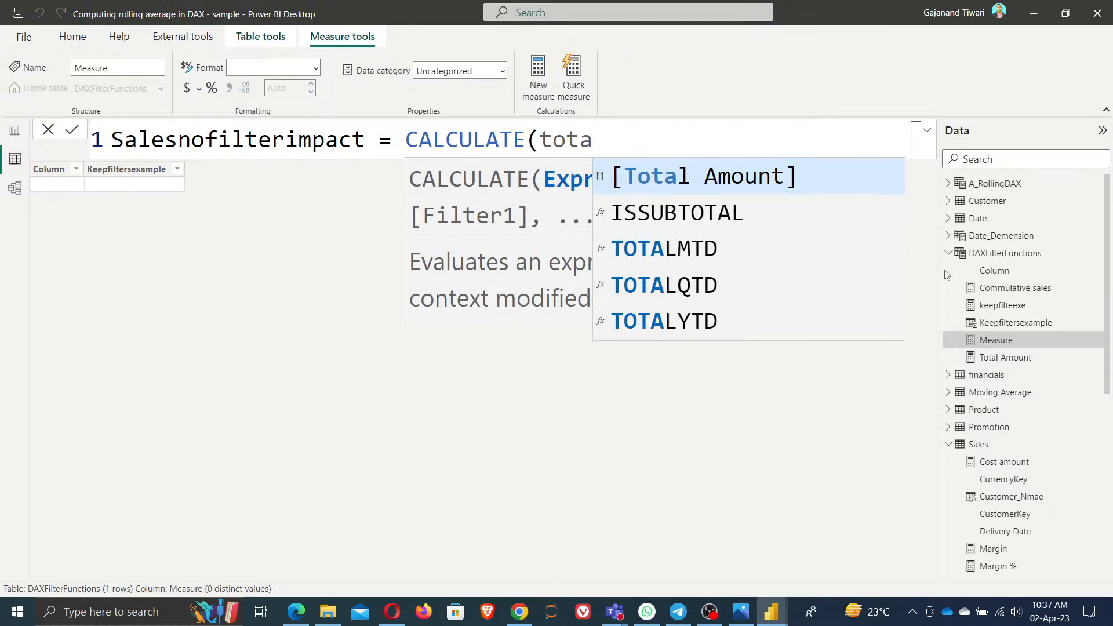
pyautogui.press('Tab')
pyautogui.write(',')
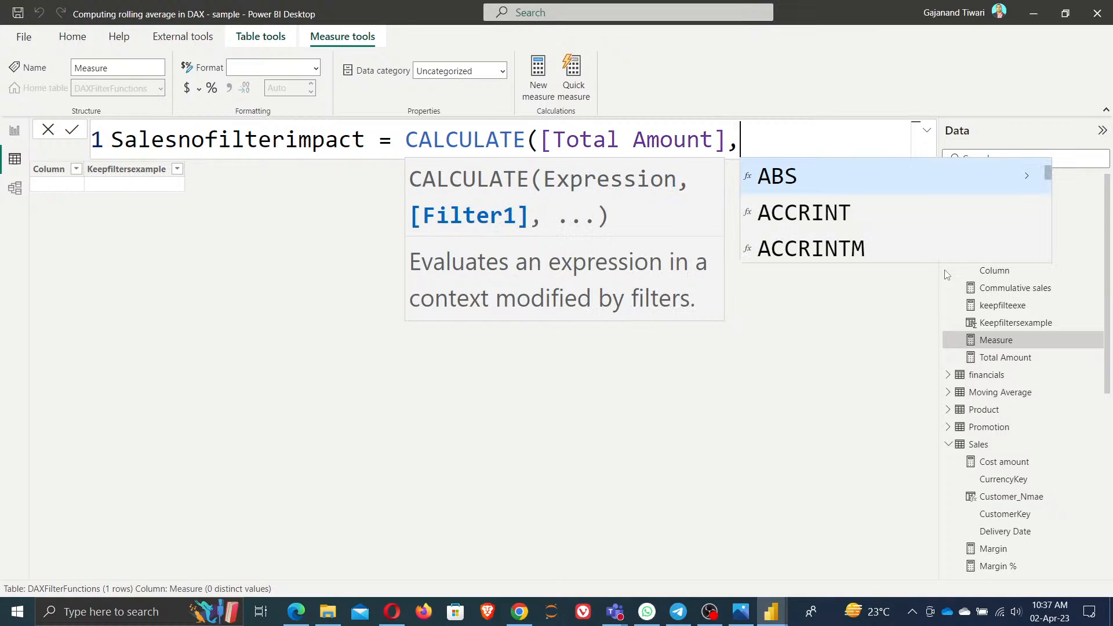
# - Add REMOVEFILTERS(Sales) as the CALCULATE filter, close the formula and commit the Salesnofilterimpact measure
pyautogui.write('re')
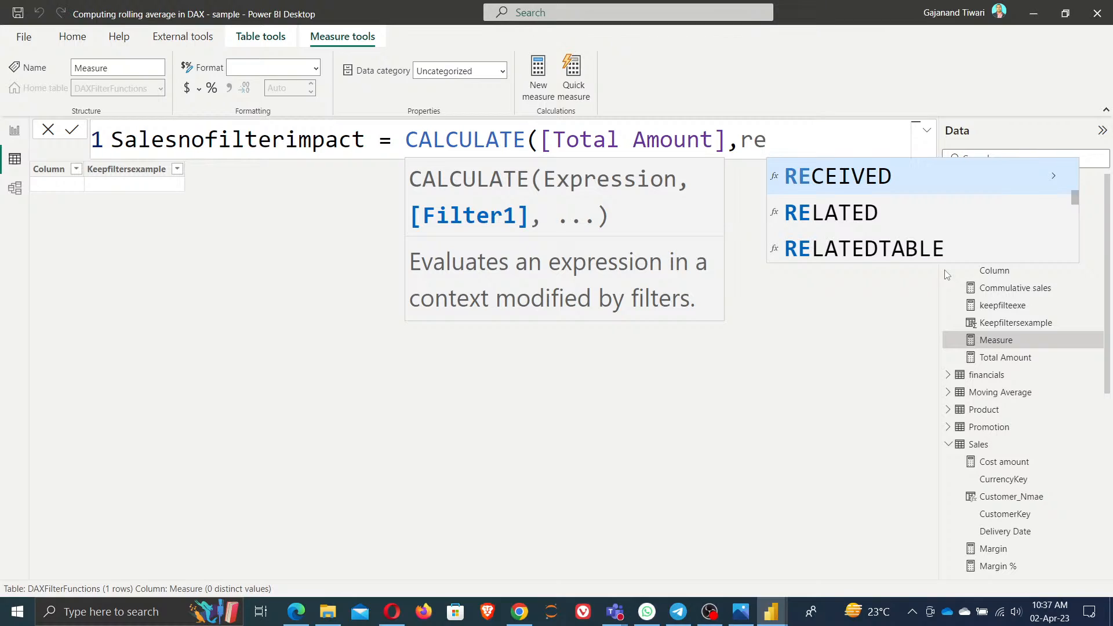
pyautogui.write('move')
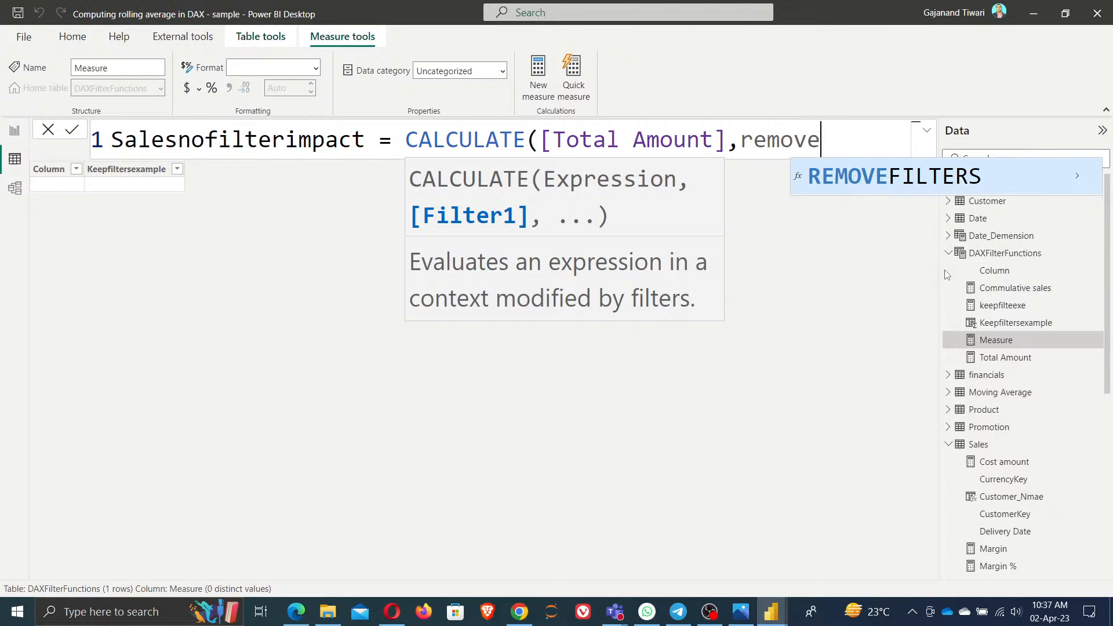
pyautogui.press('Tab')
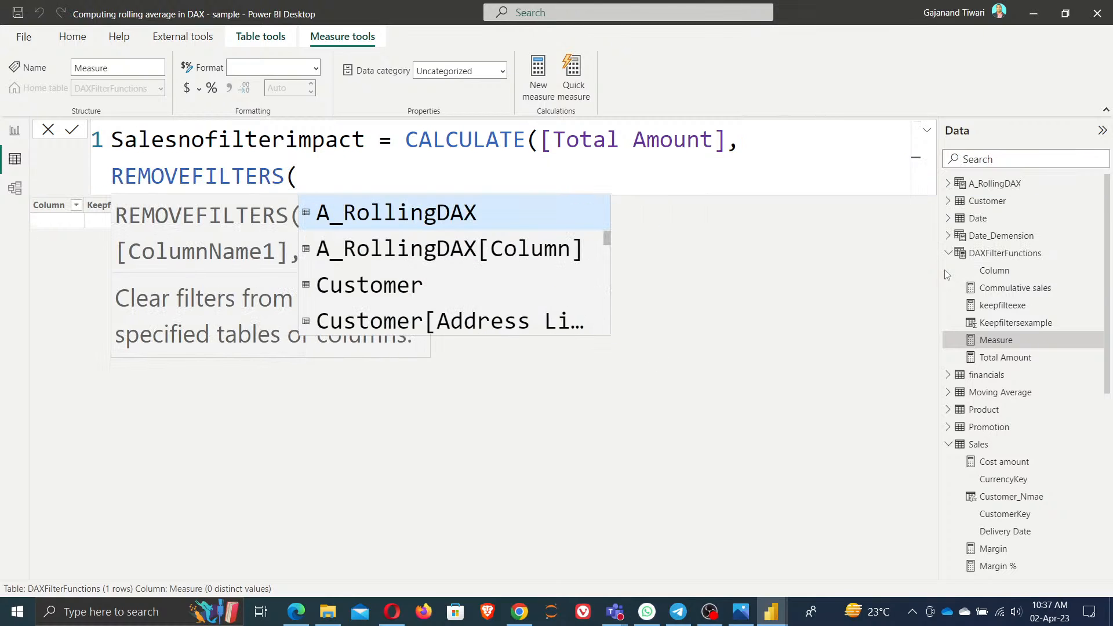
pyautogui.write('sal')
pyautogui.press('Tab')
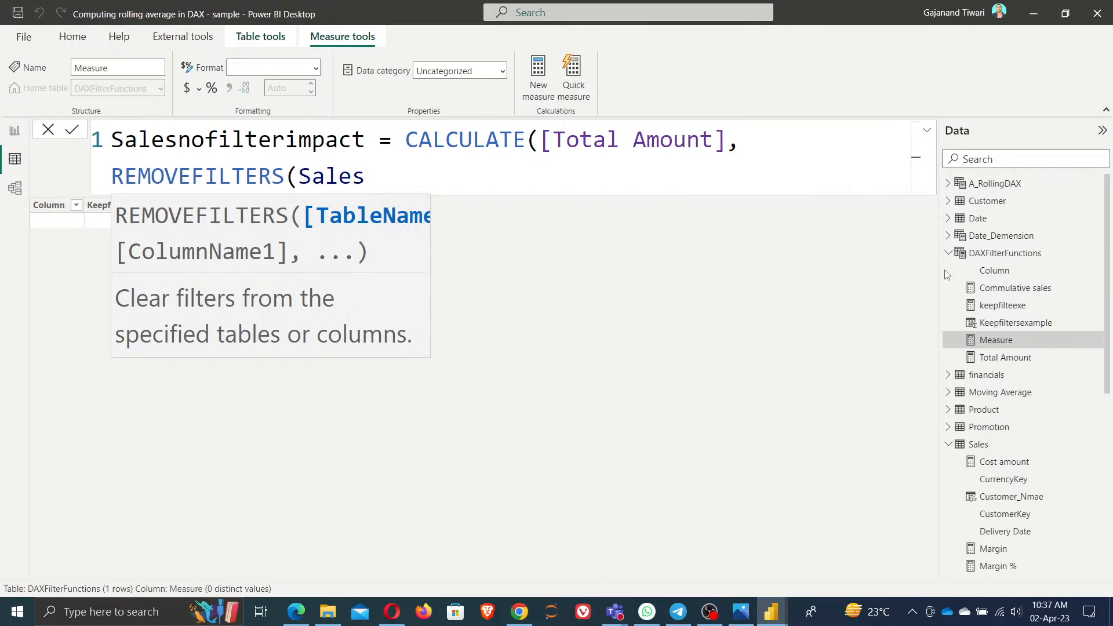
pyautogui.write('))')
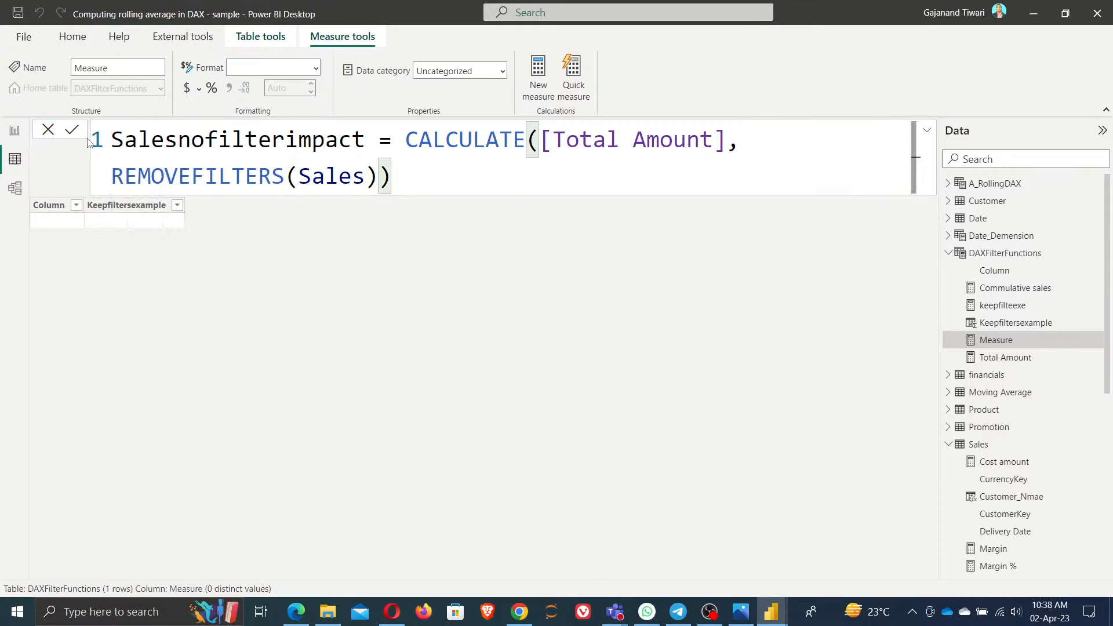
pyautogui.click(72, 129)
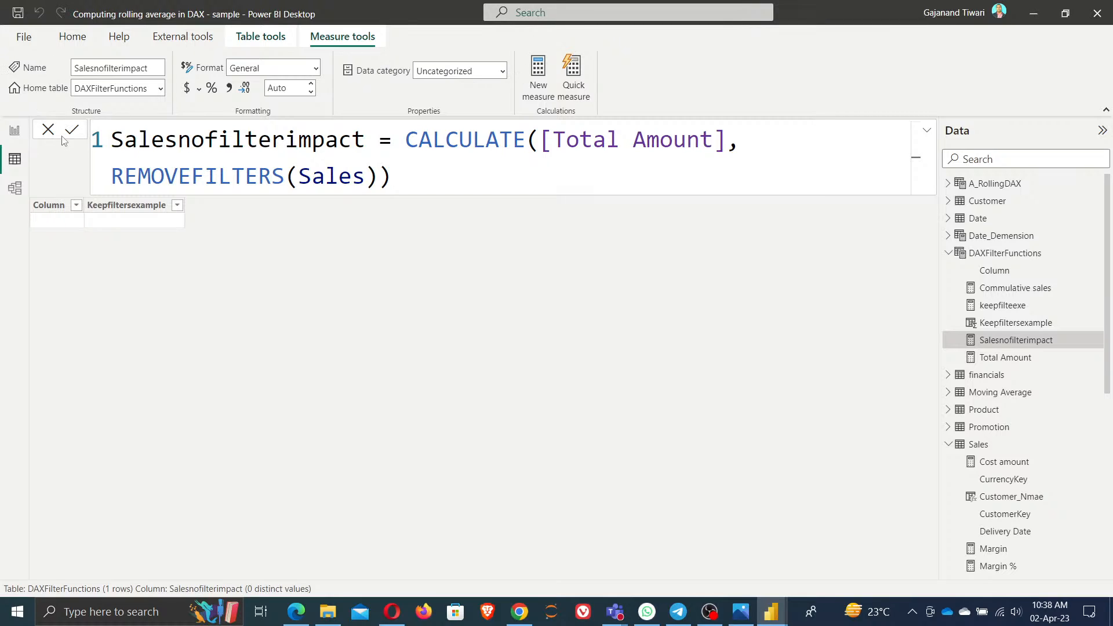
# - Switch to Edge to check the SELECTEDVALUE documentation page, and return to Power BI Desktop
pyautogui.click(296, 613)
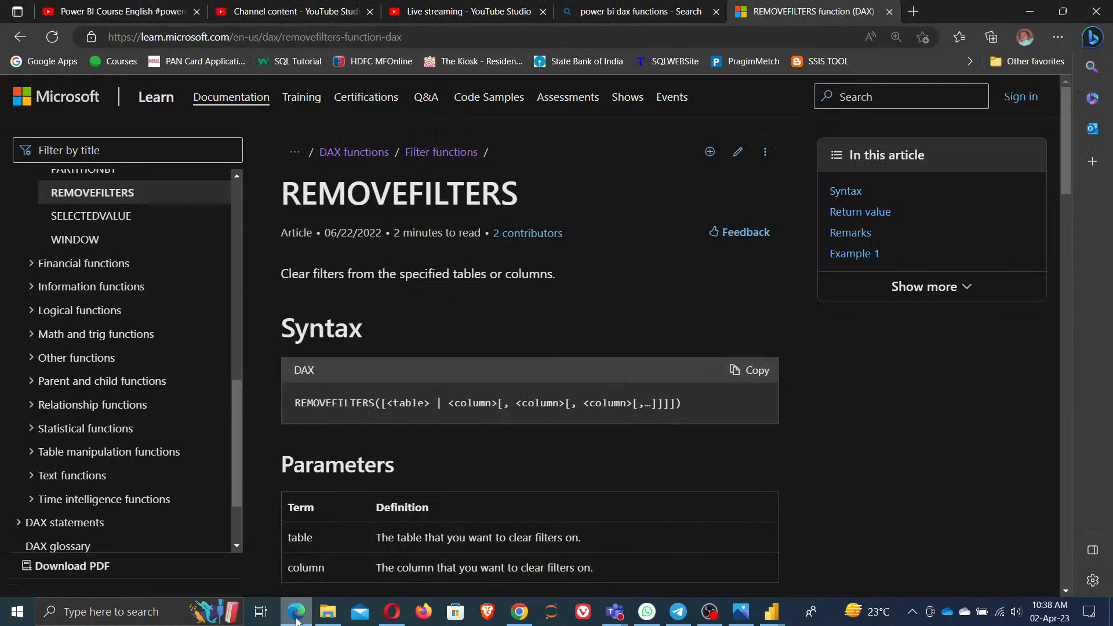
pyautogui.click(88, 216)
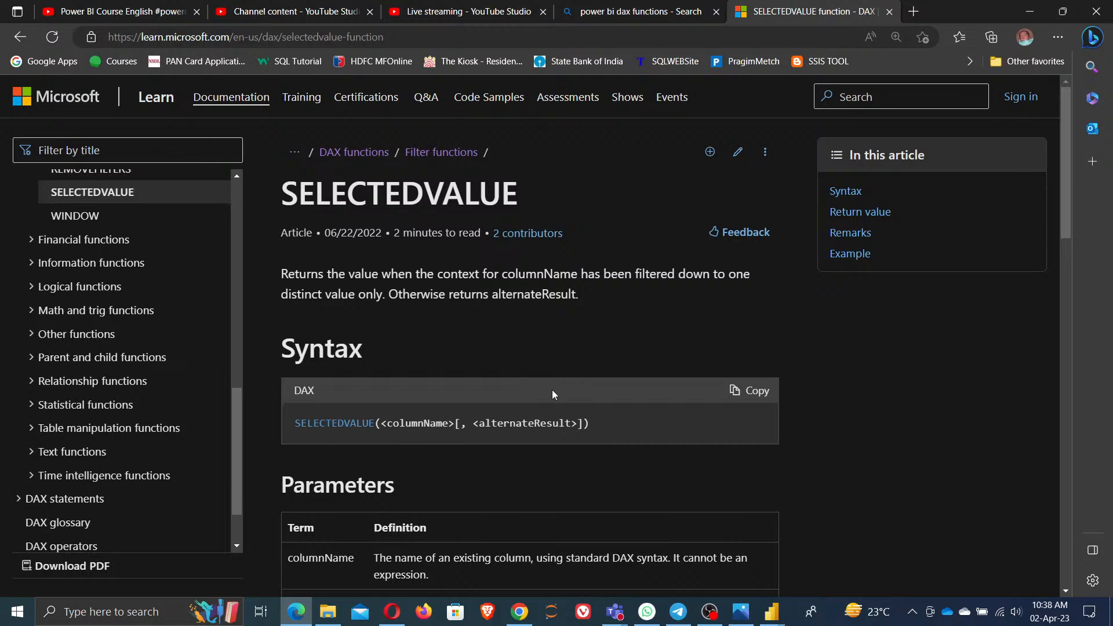
pyautogui.hotkey('alt', 'Tab')
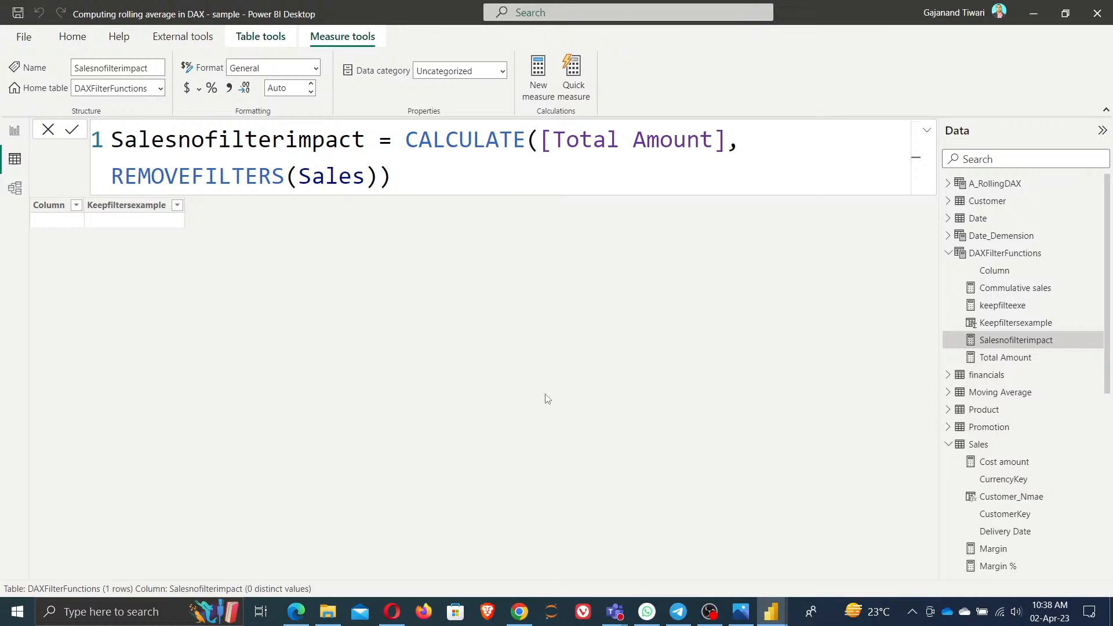
# - Add another measure to the DAXFilterFunctions table and name it Selectvalueexample
pyautogui.rightClick(1016, 255)
pyautogui.click(938, 268)
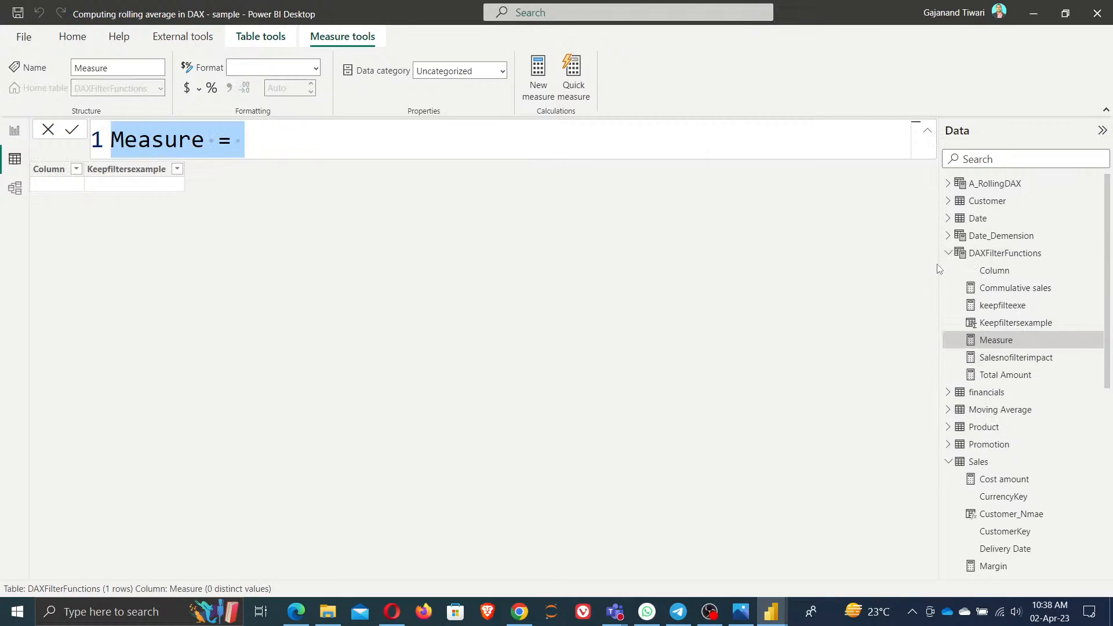
pyautogui.write('Slele')
pyautogui.press('BackSpace')
pyautogui.press('BackSpace')
pyautogui.press('BackSpace')
pyautogui.press('BackSpace')
pyautogui.write('electvalueexample =')
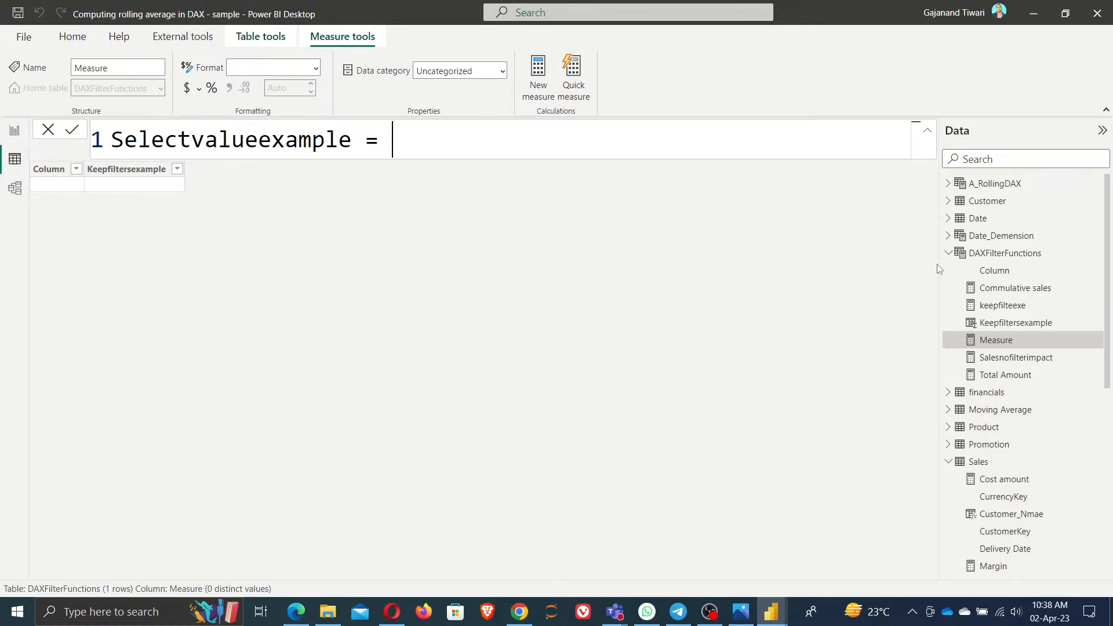
pyautogui.write('sales')
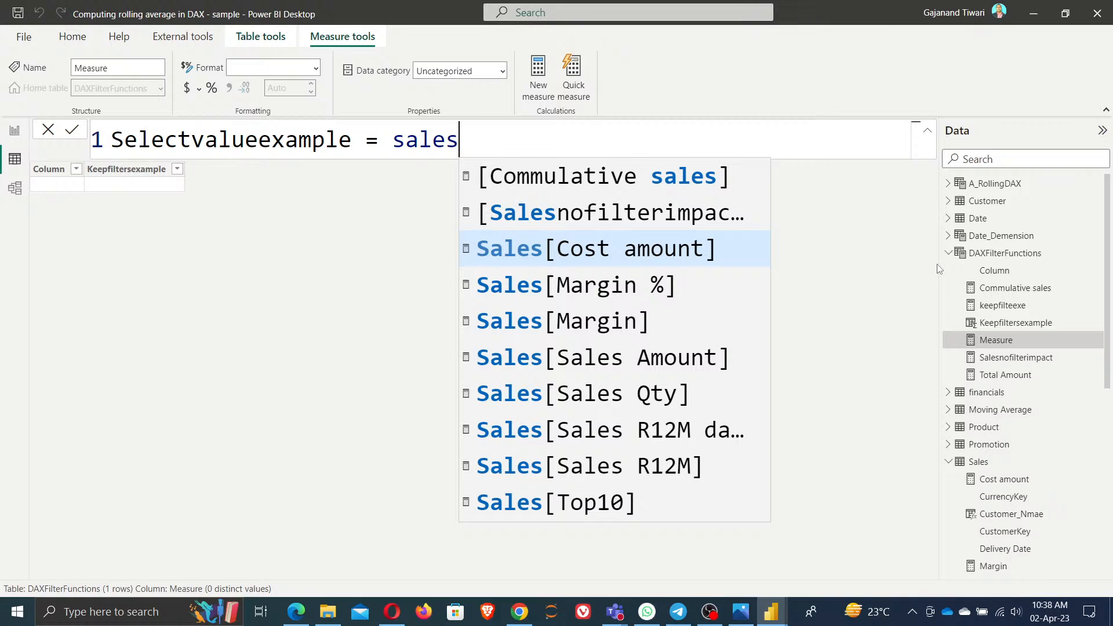
pyautogui.press('BackSpace')
pyautogui.press('BackSpace')
pyautogui.press('BackSpace')
pyautogui.press('BackSpace')
pyautogui.press('BackSpace')
# - Look through the suggested Sales table fields for the Selectvalueexample formula, then clear the partial table reference
pyautogui.write("'sa")
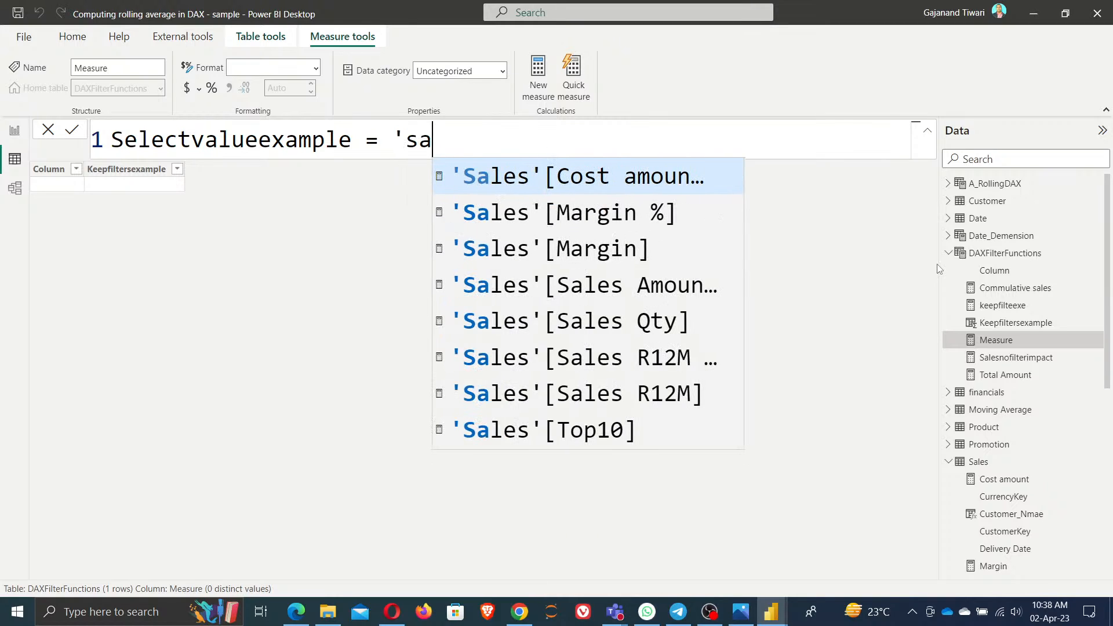
pyautogui.press('Down')
pyautogui.press('Down')
pyautogui.press('Down')
pyautogui.press('Down')
pyautogui.press('Down')
pyautogui.press('Down')
pyautogui.press('Down')
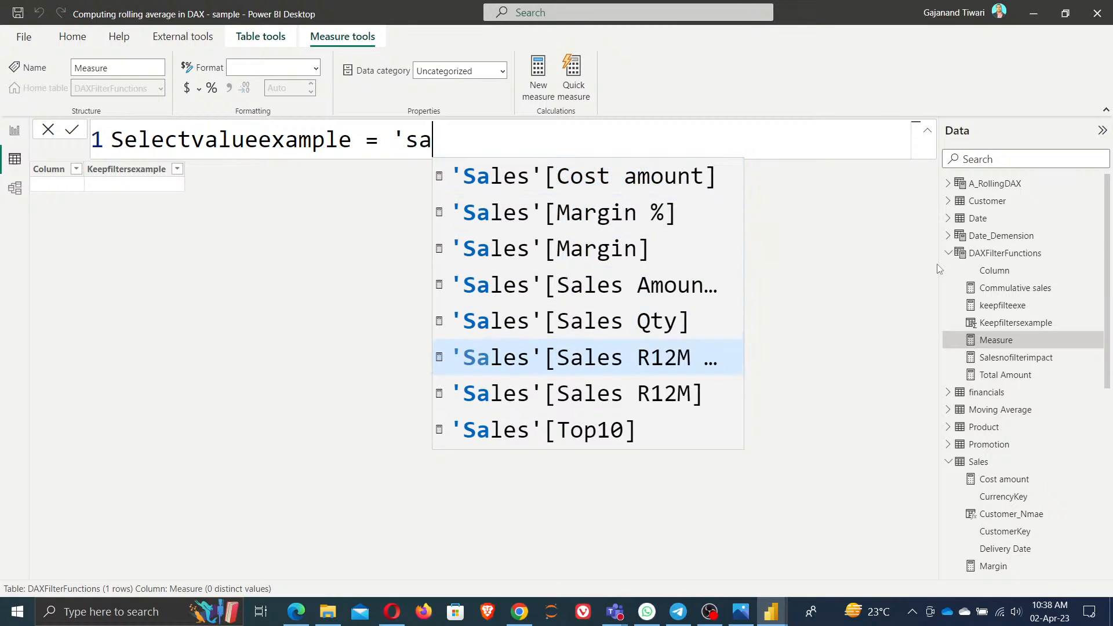
pyautogui.press('Down')
pyautogui.press('Down')
pyautogui.press('Down')
pyautogui.press('Down')
pyautogui.press('Down')
pyautogui.press('Down')
pyautogui.press('Down')
pyautogui.press('Down')
pyautogui.press('Down')
pyautogui.press('Down')
pyautogui.press('Down')
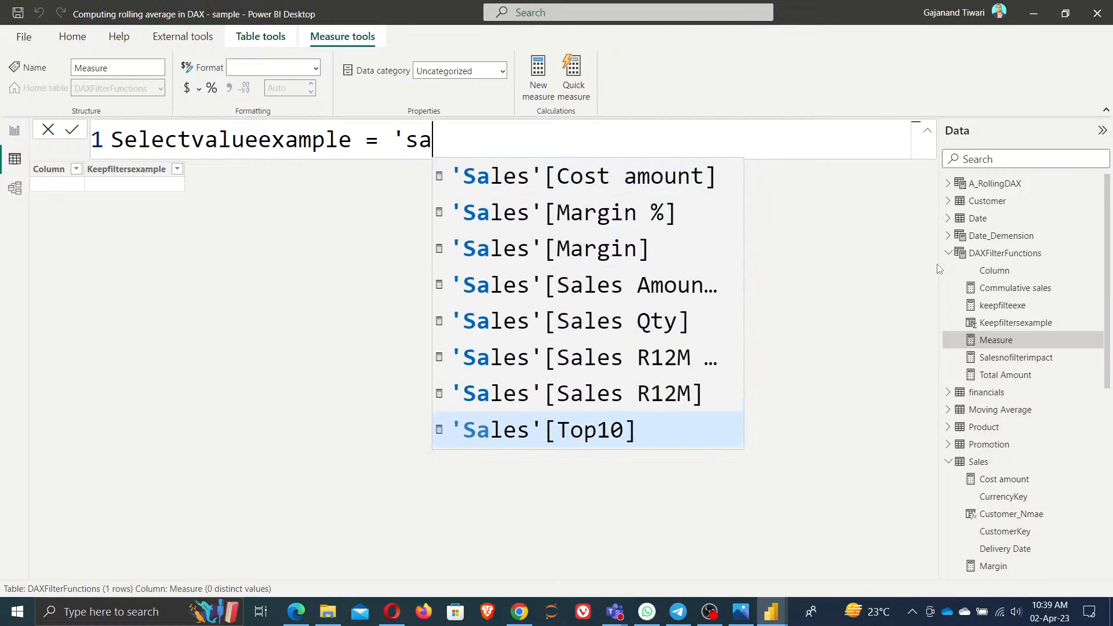
pyautogui.press('Down')
pyautogui.press('Down')
pyautogui.press('Down')
pyautogui.press('Down')
pyautogui.press('Down')
pyautogui.press('Down')
pyautogui.press('Down')
pyautogui.press('Down')
pyautogui.press('Down')
pyautogui.press('Down')
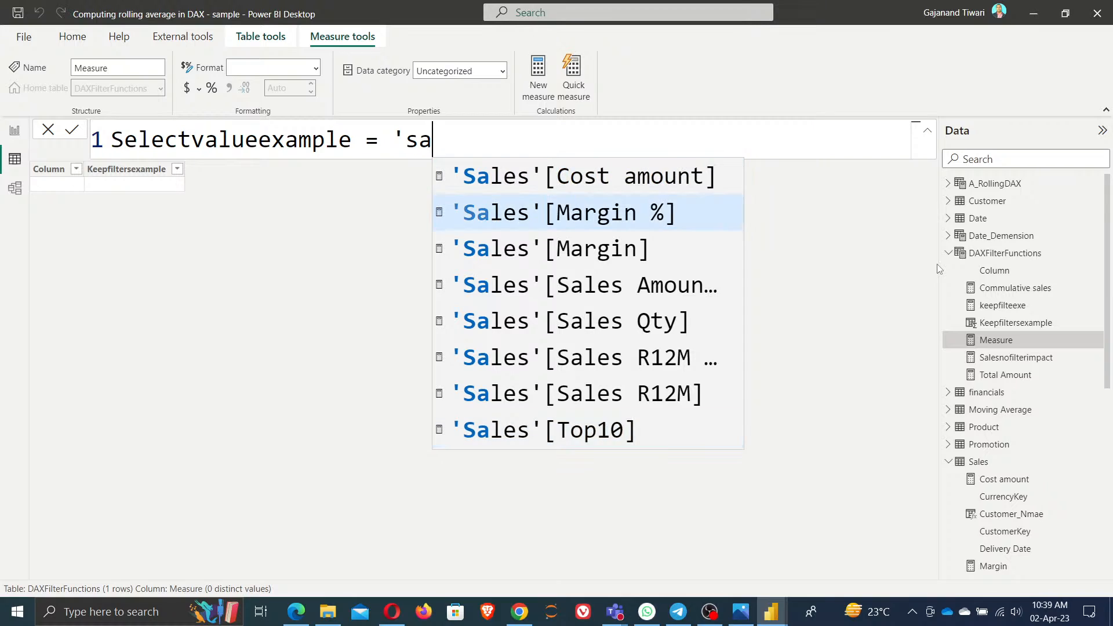
pyautogui.press('Down')
pyautogui.press('Down')
pyautogui.press('Down')
pyautogui.press('Down')
pyautogui.press('Down')
pyautogui.press('Down')
pyautogui.press('Down')
pyautogui.press('Down')
pyautogui.press('Down')
pyautogui.press('Down')
pyautogui.press('Down')
pyautogui.press('Down')
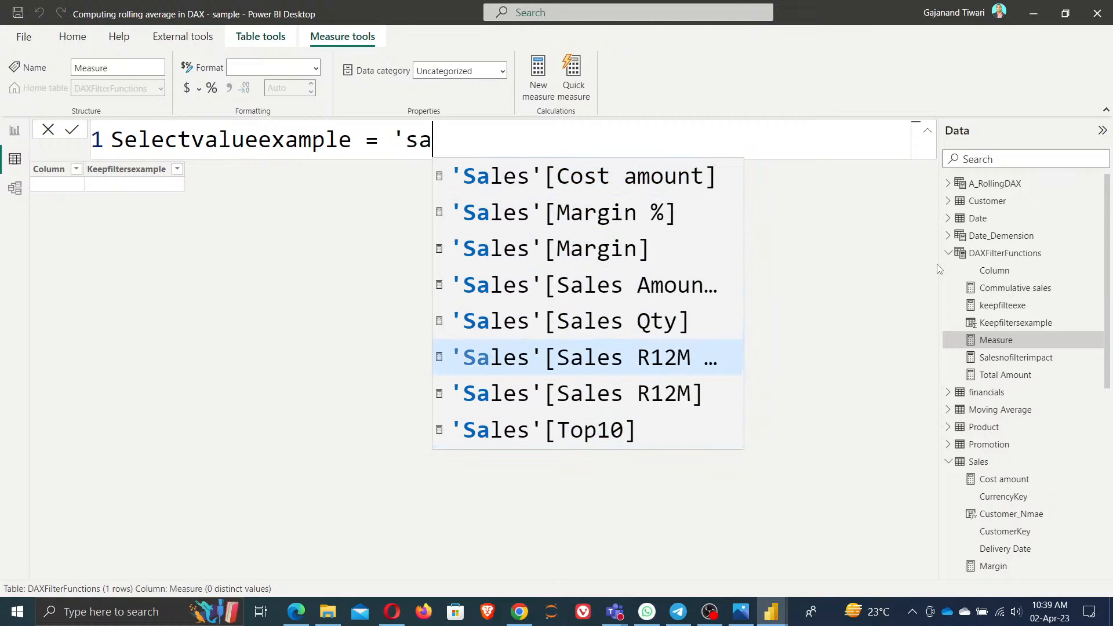
pyautogui.press('Down')
pyautogui.press('Down')
pyautogui.press('Down')
pyautogui.press('Down')
pyautogui.press('Down')
pyautogui.press('Down')
pyautogui.press('Down')
pyautogui.press('Down')
pyautogui.press('Down')
pyautogui.press('Down')
pyautogui.press('Down')
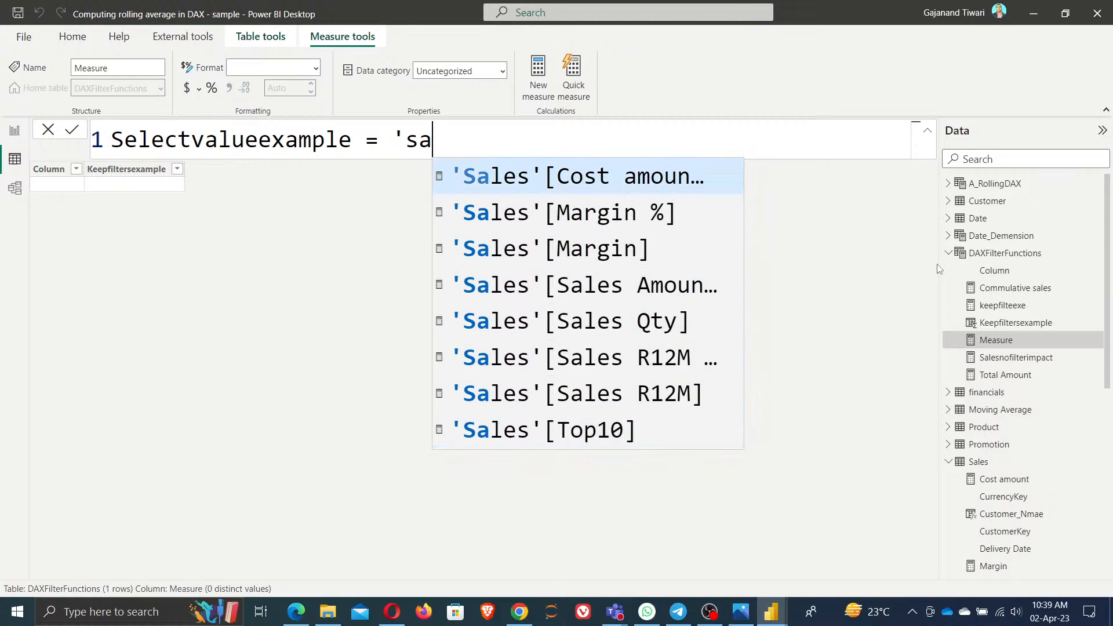
pyautogui.press('Down')
pyautogui.press('Down')
pyautogui.press('Down')
pyautogui.press('Down')
pyautogui.press('Down')
pyautogui.press('Down')
pyautogui.press('Down')
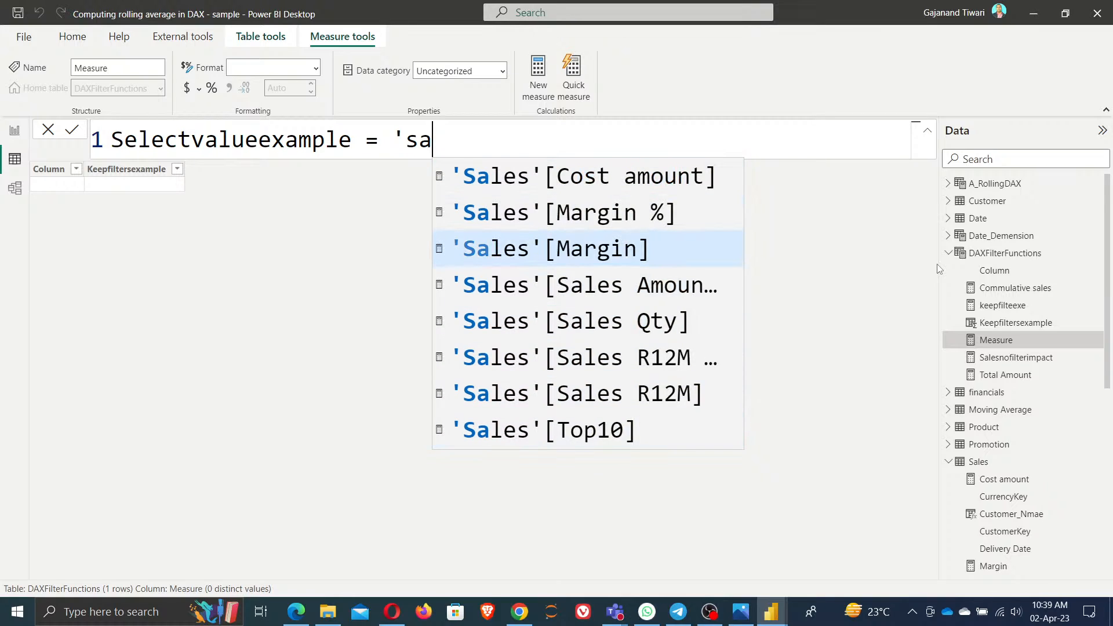
pyautogui.press('BackSpace')
pyautogui.press('BackSpace')
pyautogui.press('BackSpace')
# - Try starting the Selectvalueexample formula with the SELECTEDVALUE function
pyautogui.write('s')
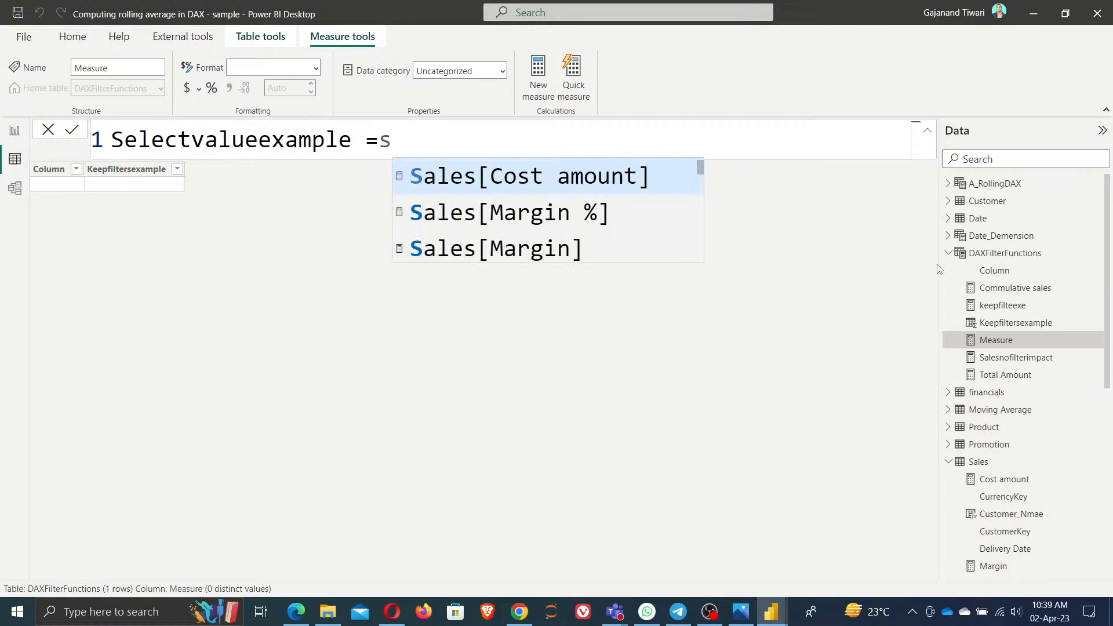
pyautogui.write('ele')
pyautogui.press('BackSpace')
pyautogui.press('BackSpace')
pyautogui.write('elect')
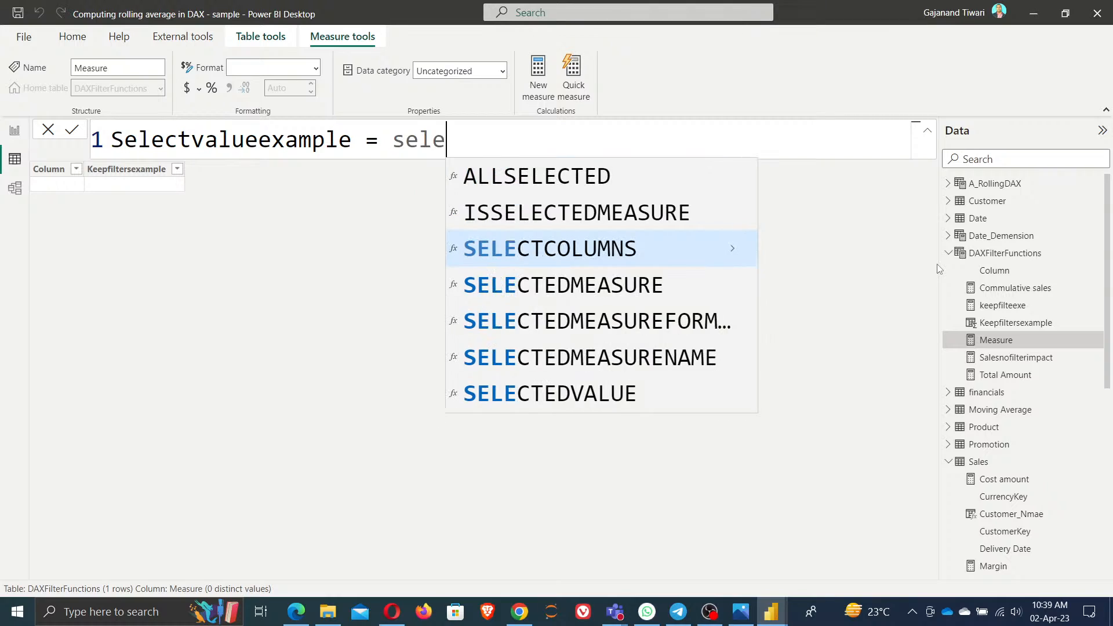
pyautogui.press('Down')
pyautogui.press('Down')
pyautogui.press('Down')
pyautogui.press('Down')
pyautogui.press('Tab')
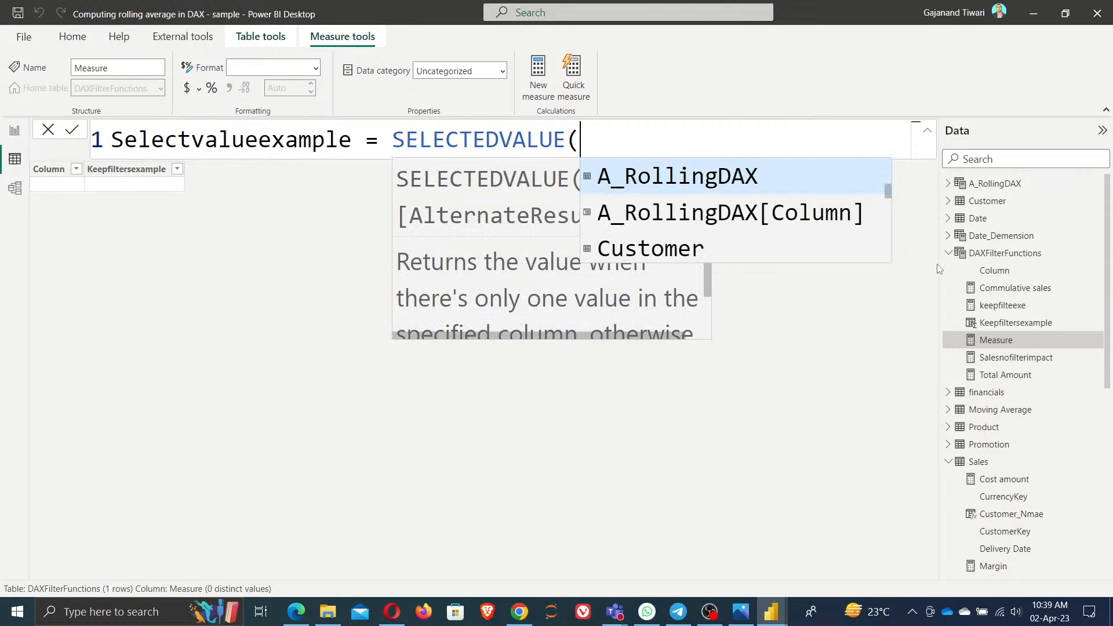
# - Browse the suggested tables and columns for the SELECTEDVALUE column argument
pyautogui.press('Down')
pyautogui.press('Down')
pyautogui.press('Down')
pyautogui.press('Down')
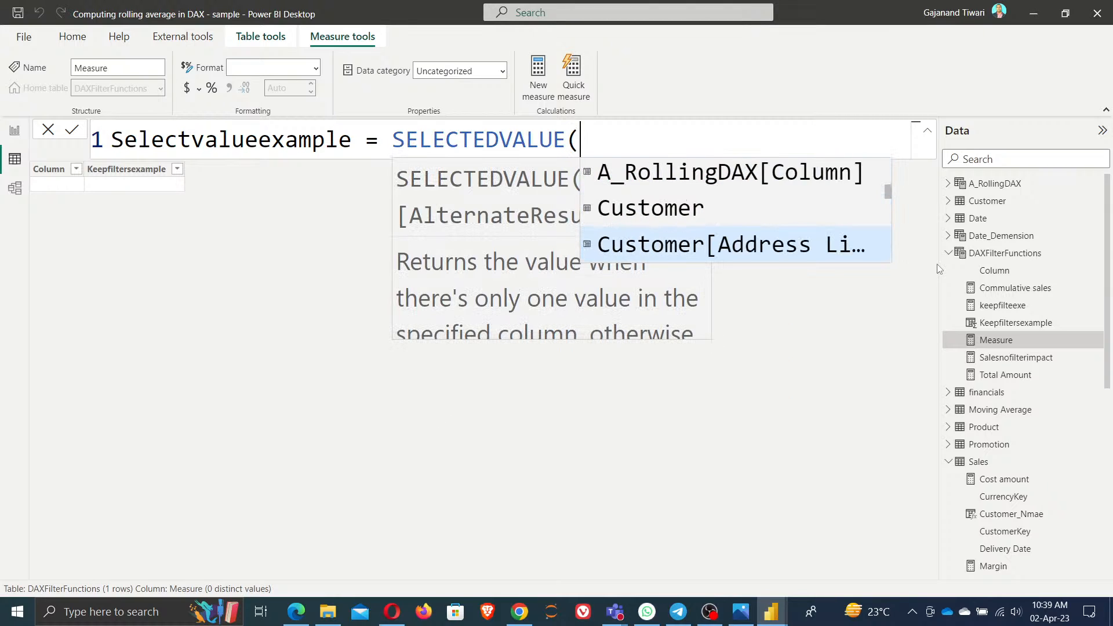
pyautogui.press('Down')
pyautogui.press('Down')
pyautogui.press('Down')
pyautogui.press('Down')
pyautogui.press('Down')
pyautogui.press('Down')
pyautogui.press('Down')
pyautogui.press('Down')
pyautogui.press('Down')
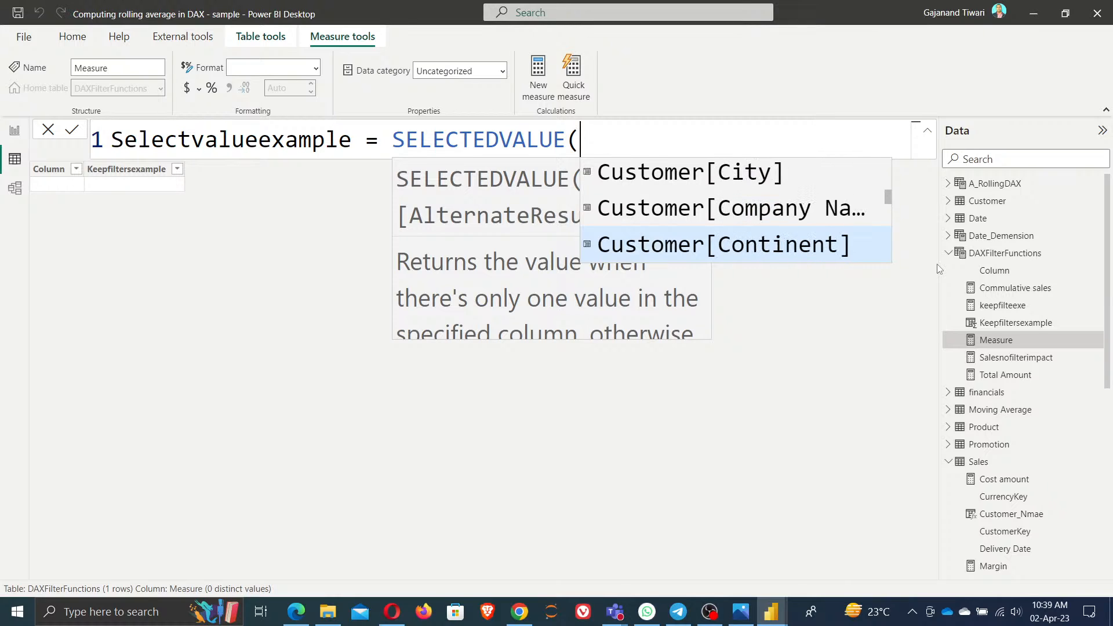
pyautogui.press('Down')
pyautogui.press('Down')
pyautogui.press('Down')
pyautogui.press('Down')
pyautogui.press('Down')
pyautogui.press('Down')
pyautogui.press('Down')
pyautogui.press('Down')
pyautogui.press('Down')
pyautogui.press('Down')
pyautogui.press('Down')
pyautogui.press('Down')
pyautogui.press('Down')
pyautogui.press('Down')
pyautogui.press('Down')
pyautogui.press('Down')
pyautogui.press('Down')
pyautogui.press('Down')
pyautogui.press('Down')
pyautogui.press('Down')
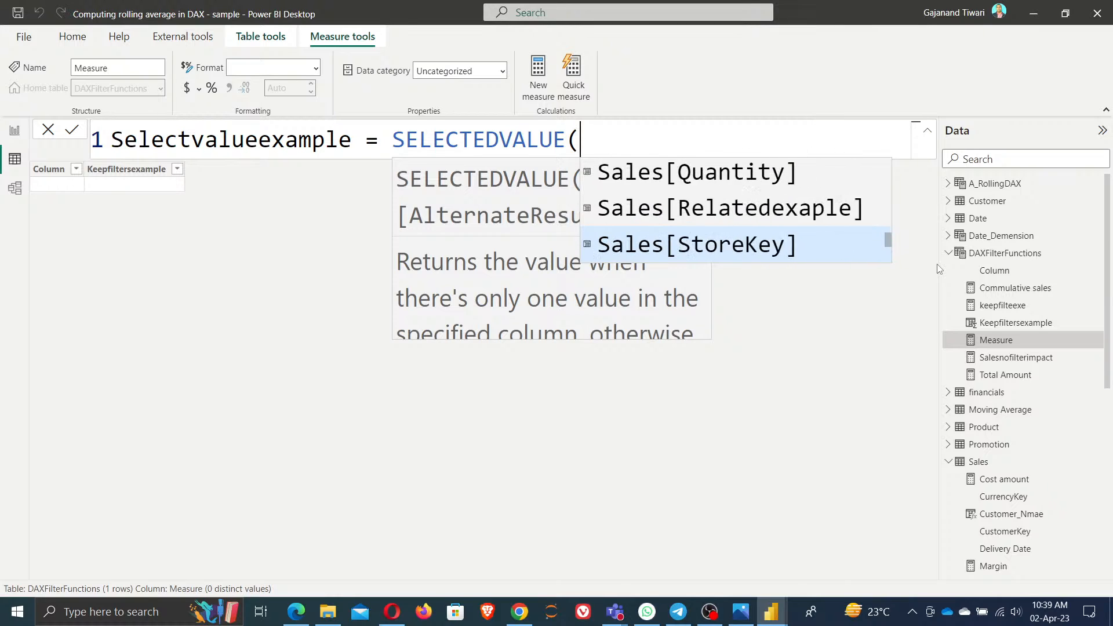
pyautogui.press('Down')
pyautogui.press('Down')
pyautogui.press('Down')
pyautogui.press('Down')
pyautogui.press('Down')
pyautogui.press('Down')
pyautogui.press('Down')
pyautogui.press('Down')
pyautogui.press('Down')
pyautogui.press('Down')
pyautogui.press('Down')
pyautogui.press('Down')
pyautogui.press('Down')
pyautogui.press('Down')
pyautogui.press('Down')
pyautogui.press('Down')
pyautogui.press('Down')
pyautogui.press('Down')
pyautogui.press('Down')
pyautogui.press('Down')
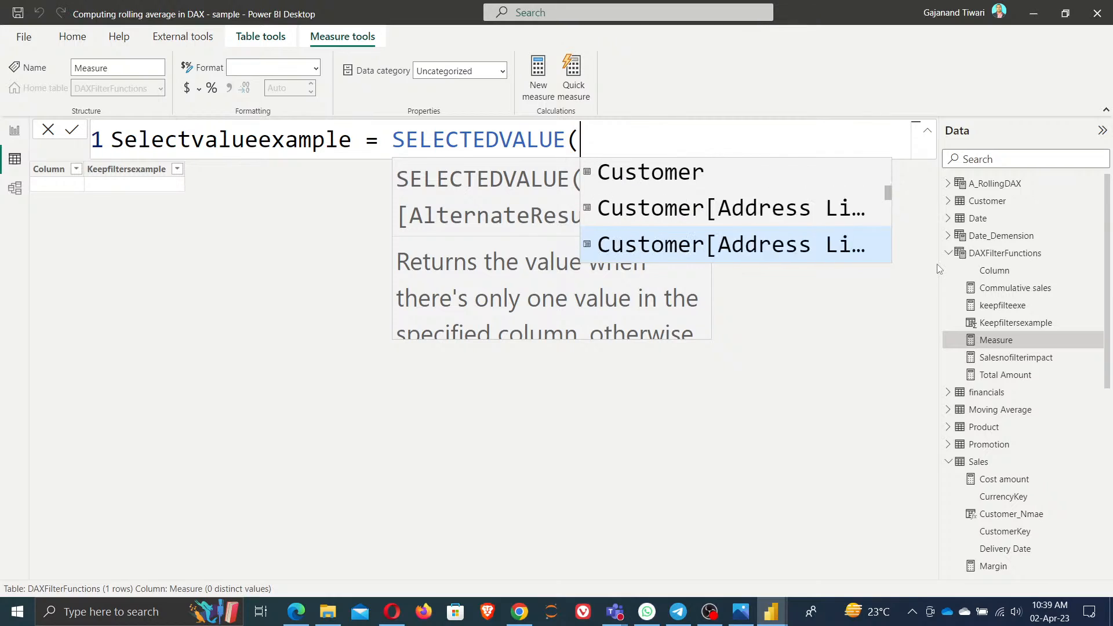
pyautogui.press('Down')
pyautogui.press('Down')
pyautogui.press('Down')
pyautogui.press('Down')
pyautogui.press('Down')
pyautogui.press('Down')
pyautogui.press('Down')
pyautogui.press('Down')
pyautogui.press('Down')
pyautogui.press('Down')
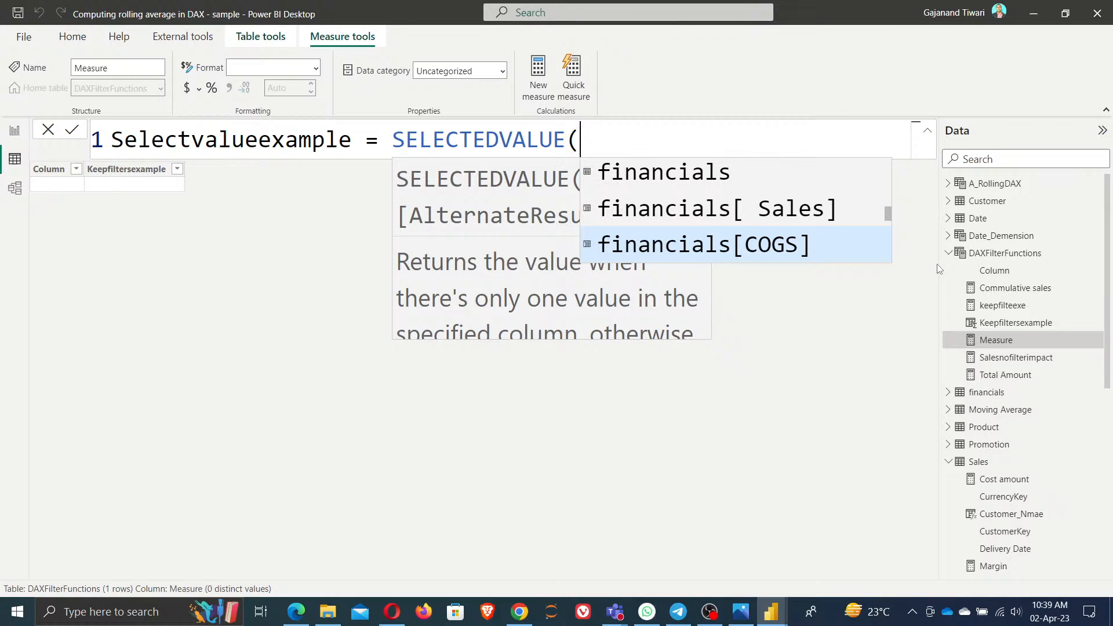
# - Remove SELECTEDVALUE from the formula, keeping only the measure name and equals sign
pyautogui.press('BackSpace')
pyautogui.press('BackSpace')
pyautogui.press('BackSpace')
pyautogui.press('BackSpace')
pyautogui.press('BackSpace')
pyautogui.press('BackSpace')
pyautogui.press('BackSpace')
pyautogui.press('BackSpace')
pyautogui.press('BackSpace')
pyautogui.press('BackSpace')
pyautogui.press('BackSpace')
pyautogui.press('BackSpace')
pyautogui.press('BackSpace')
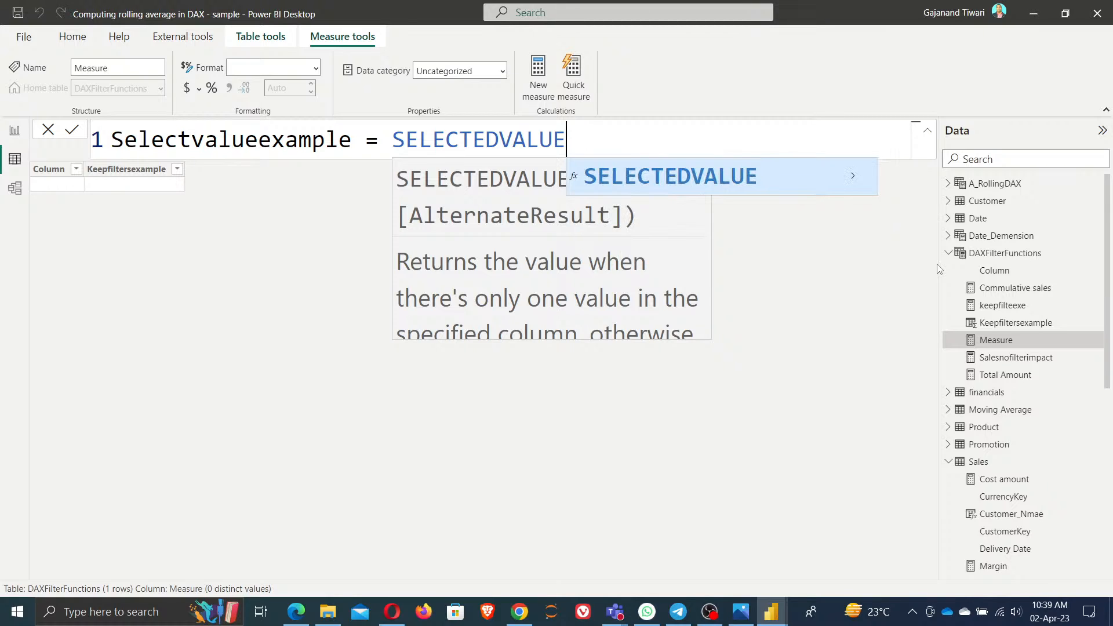
pyautogui.press('BackSpace')
pyautogui.press('BackSpace')
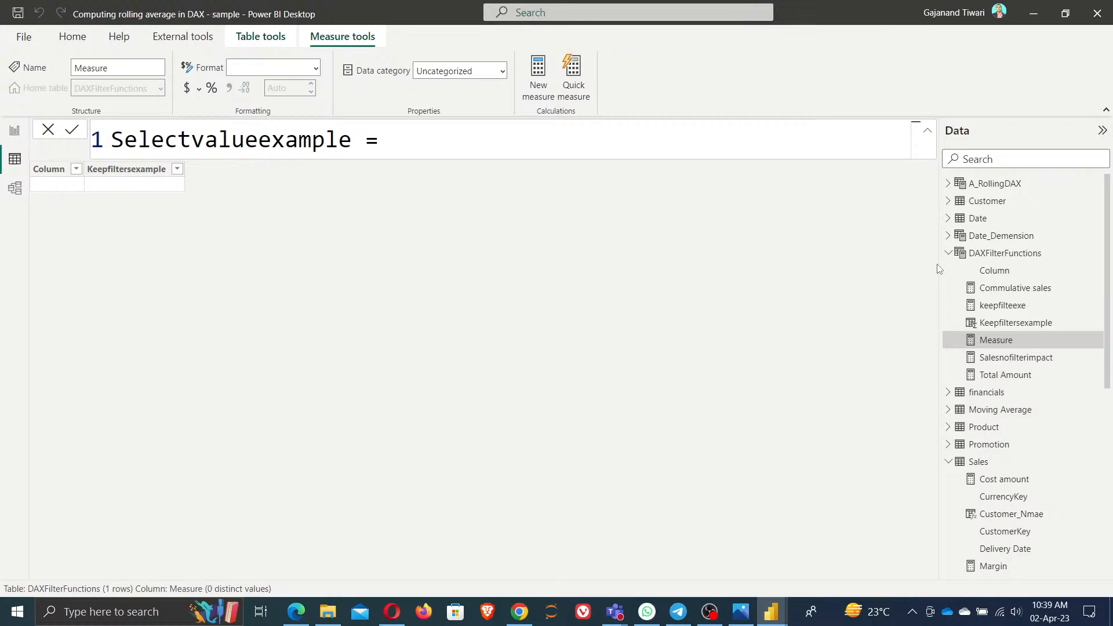
# - Start the Selectvalueexample formula with SWITCH, using TRUE() as its expression
pyautogui.write('sw')
pyautogui.press('Tab')
pyautogui.write('tru')
pyautogui.press('Tab')
pyautogui.write(')')
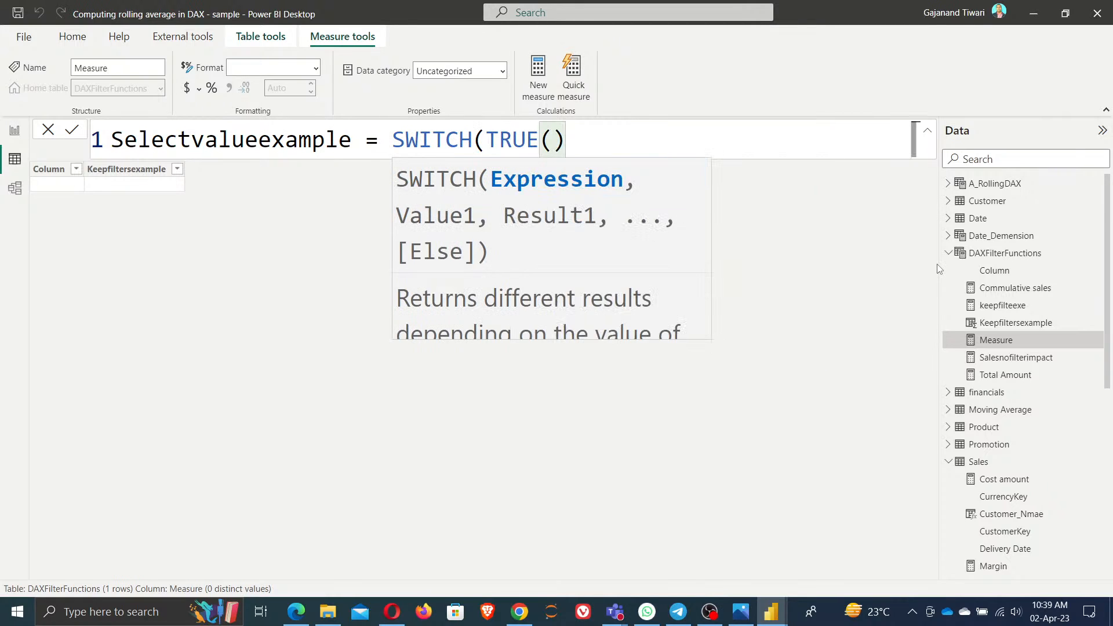
# - Start a second line in the SWITCH formula with the SELECTEDVALUE function as the first value argument
pyautogui.write(',')
pyautogui.hotkey('shift', 'Return')
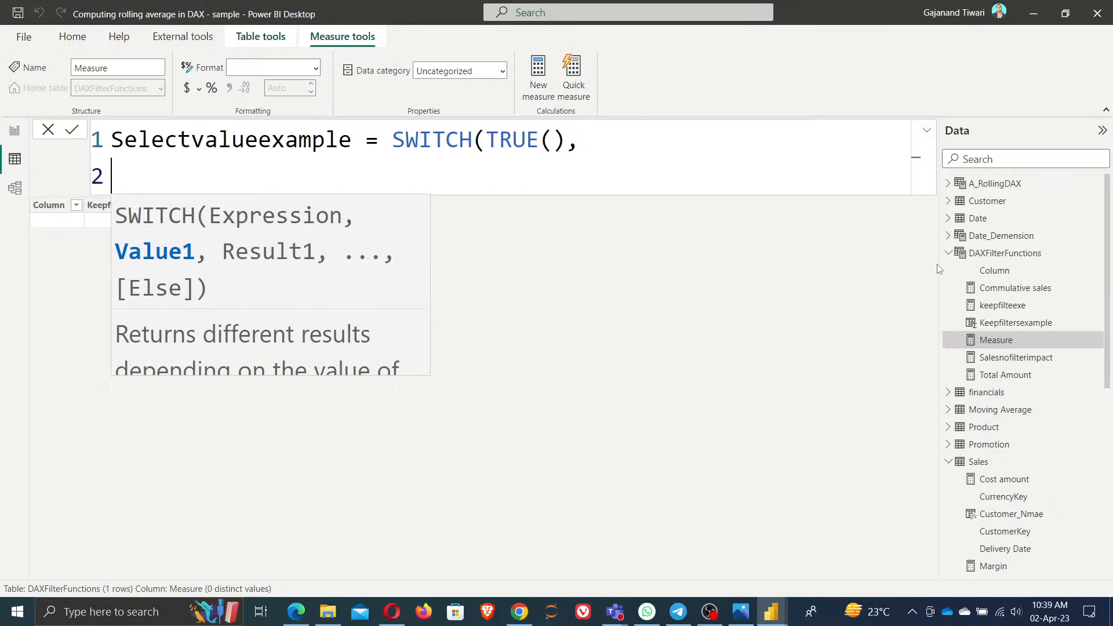
pyautogui.write('sele')
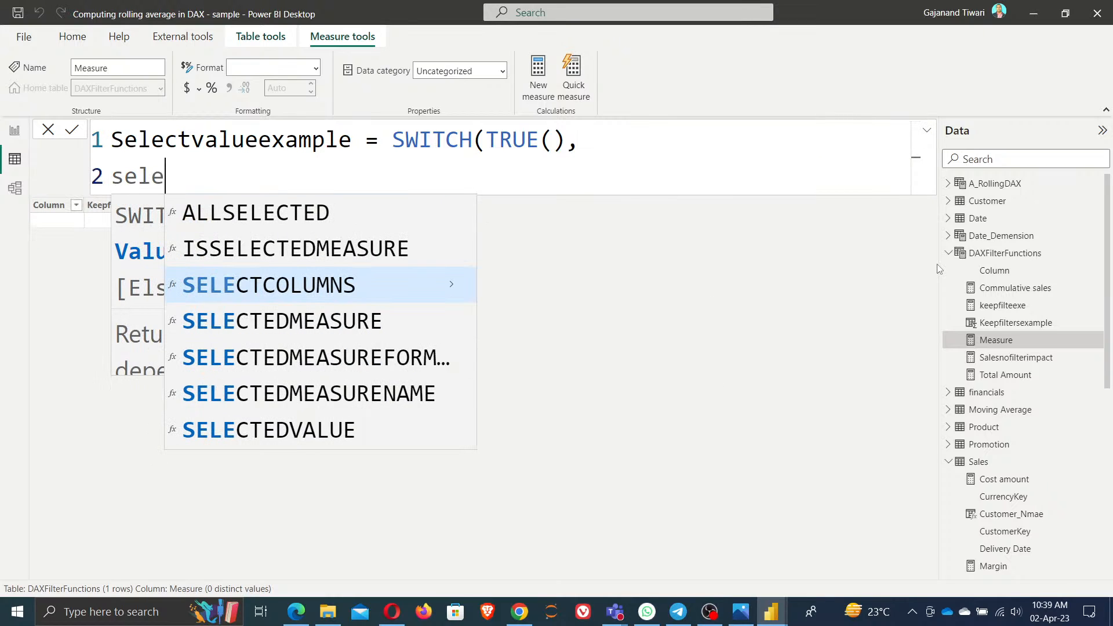
pyautogui.press('Down')
pyautogui.press('Down')
pyautogui.press('Down')
pyautogui.press('Down')
pyautogui.press('Tab')
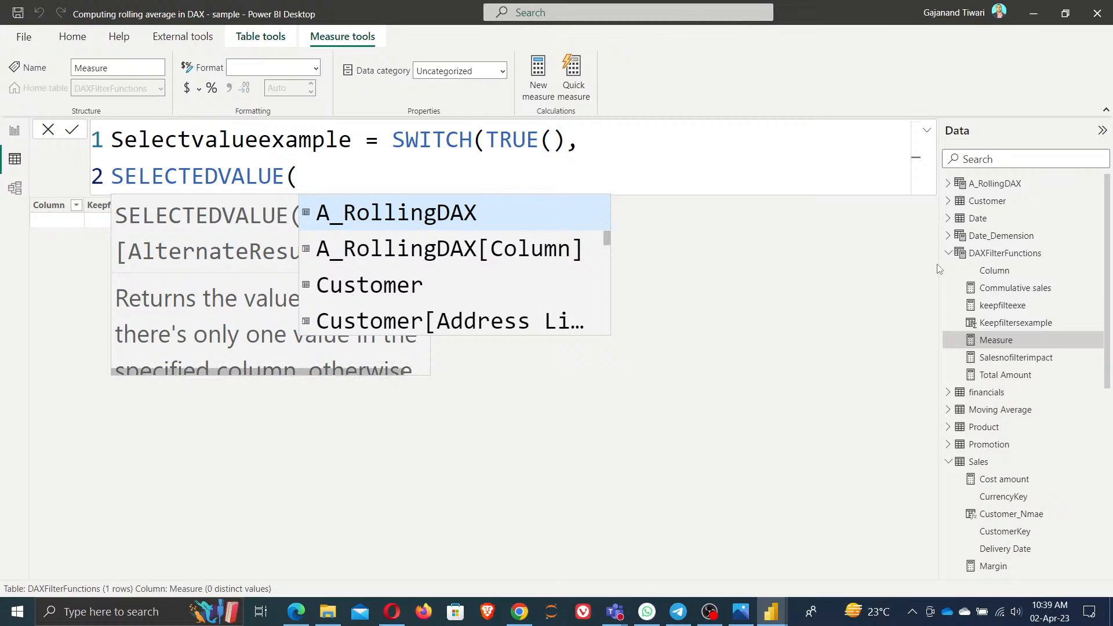
# - Choose Customer[Company Name] as the column argument of SELECTEDVALUE
pyautogui.press('Down')
pyautogui.press('Down')
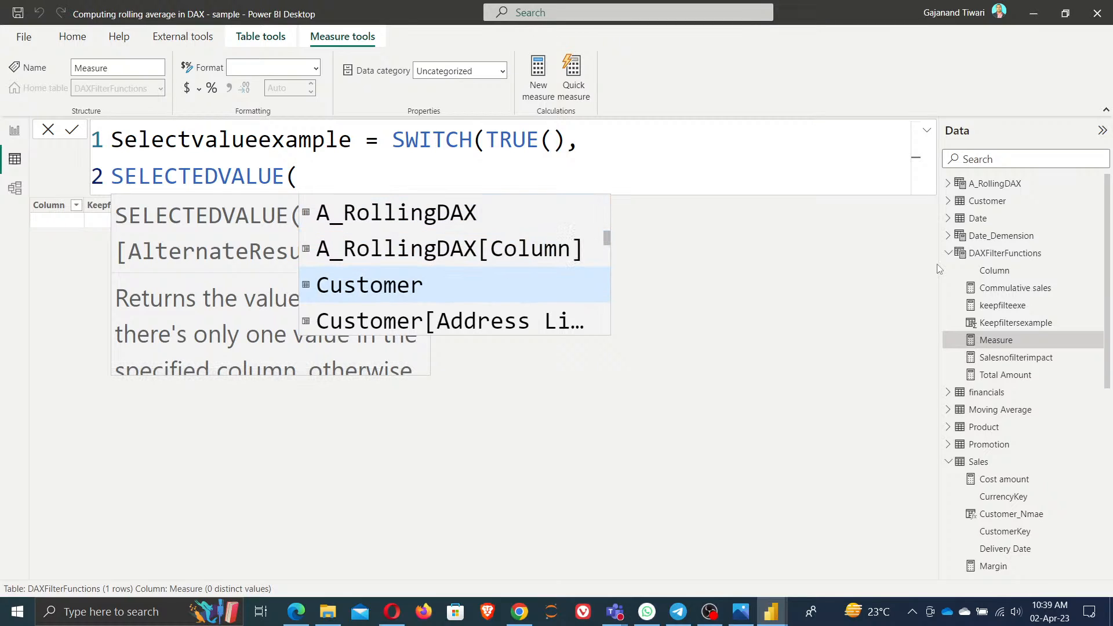
pyautogui.press('Down')
pyautogui.press('Down')
pyautogui.press('Down')
pyautogui.press('Down')
pyautogui.press('Down')
pyautogui.press('Down')
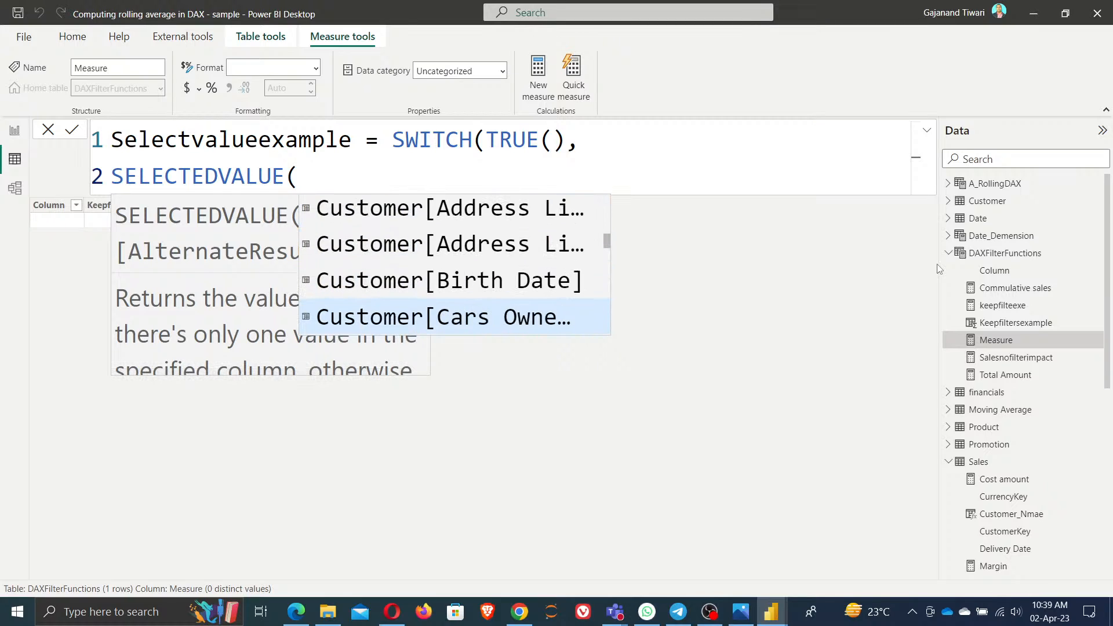
pyautogui.press('Down')
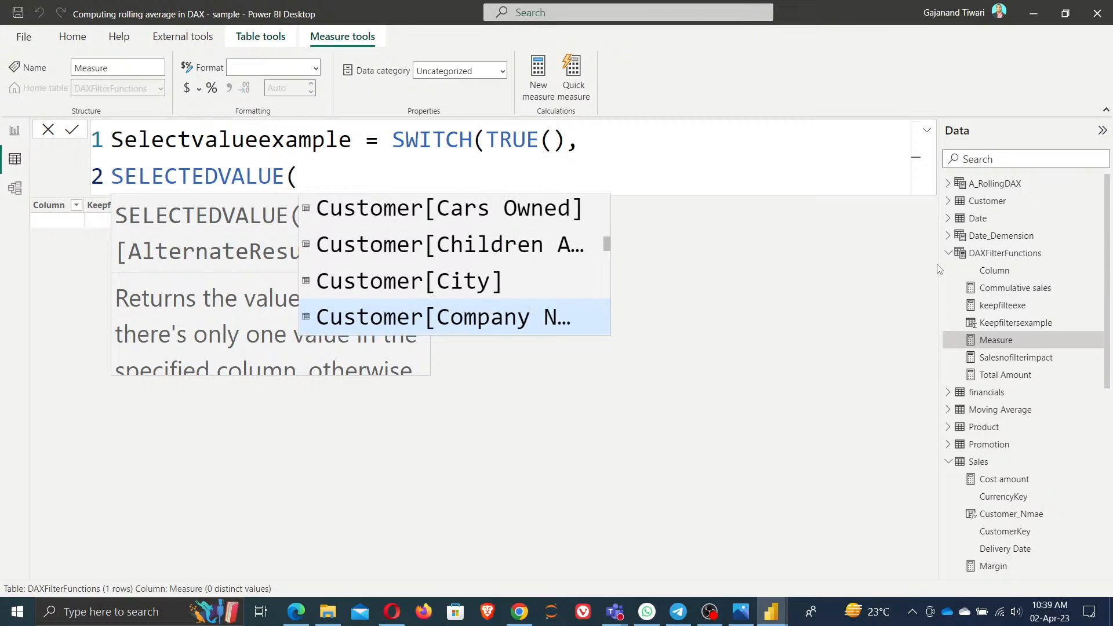
pyautogui.press('Down')
pyautogui.press('Up')
pyautogui.press('Tab')
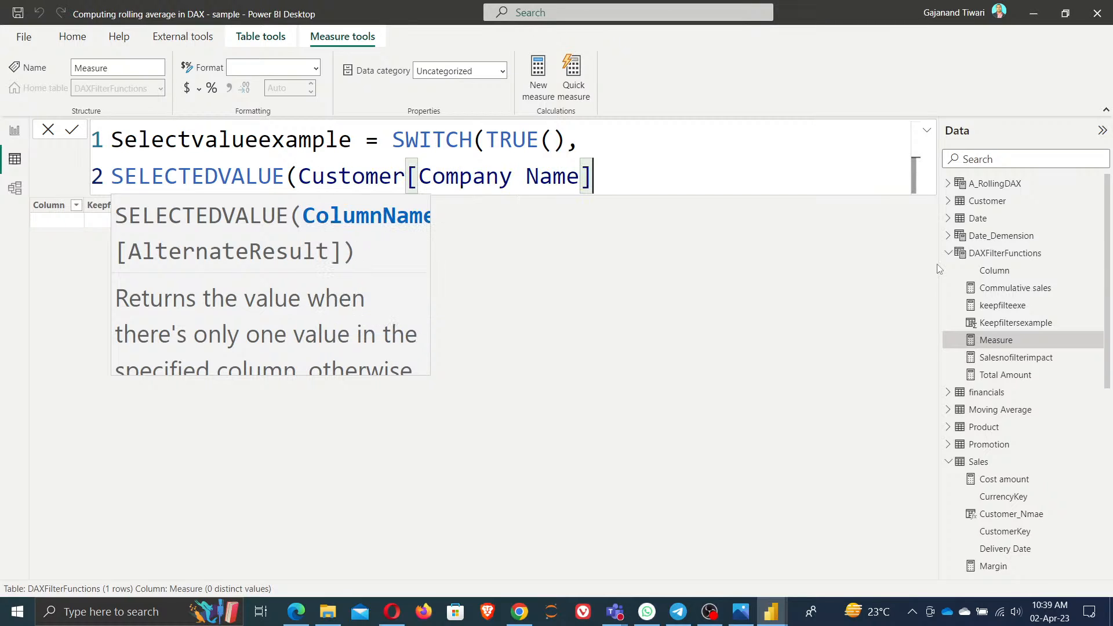
# - Close SELECTEDVALUE and complete the first SWITCH condition with <>BLANK(), followed by a comma
pyautogui.write(')')
pyautogui.write('<>bla')
pyautogui.press('Tab')
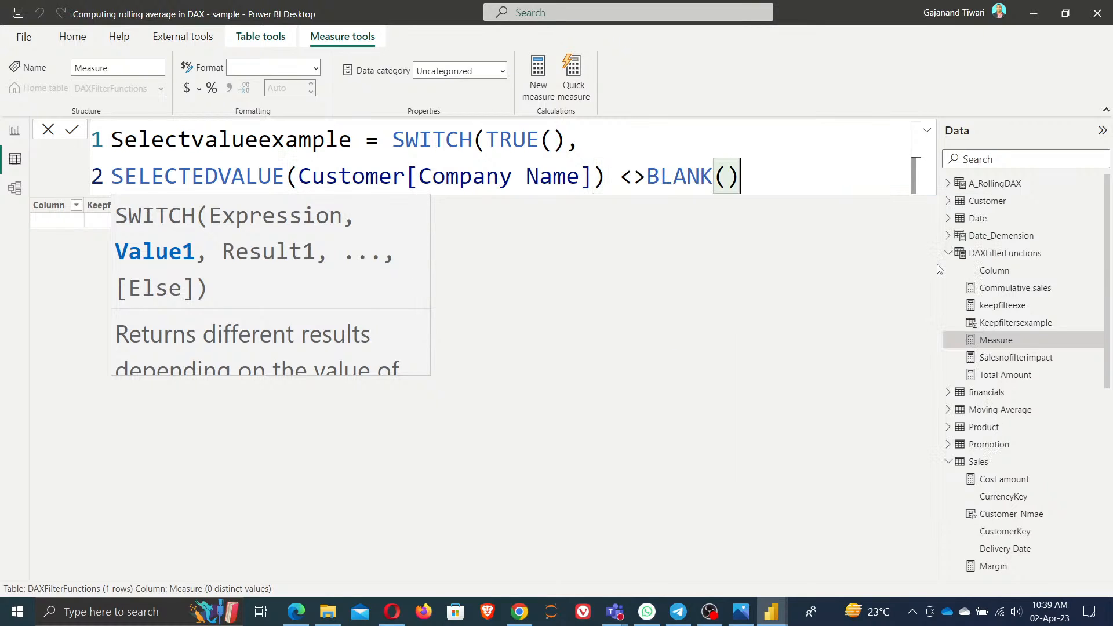
pyautogui.write(',')
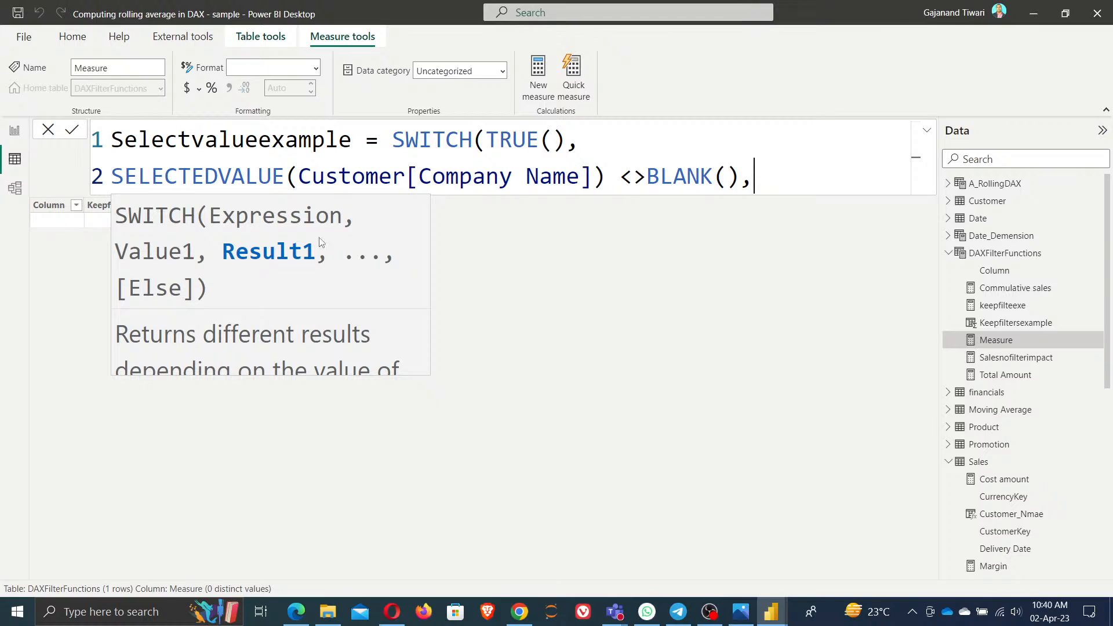
# - Copy Customer[Company Name] from the condition into the SWITCH result argument and add a closing parenthesis
pyautogui.moveTo(299, 179); pyautogui.dragTo(594, 182)
pyautogui.hotkey('ctrl', 'c')
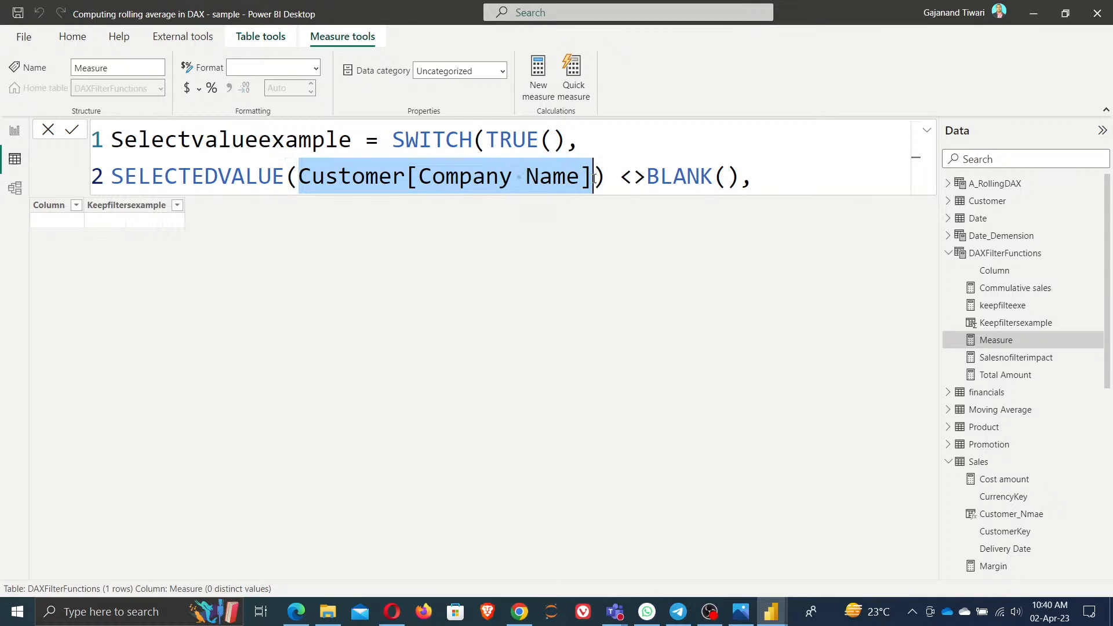
pyautogui.click(809, 182)
pyautogui.hotkey('ctrl', 'v')
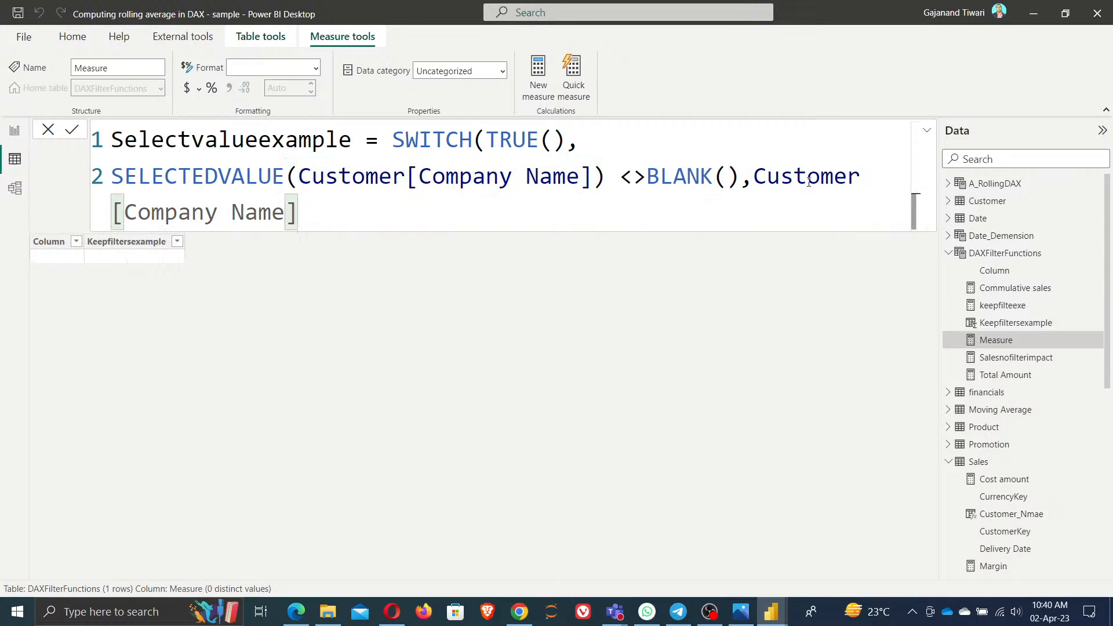
pyautogui.write(')')
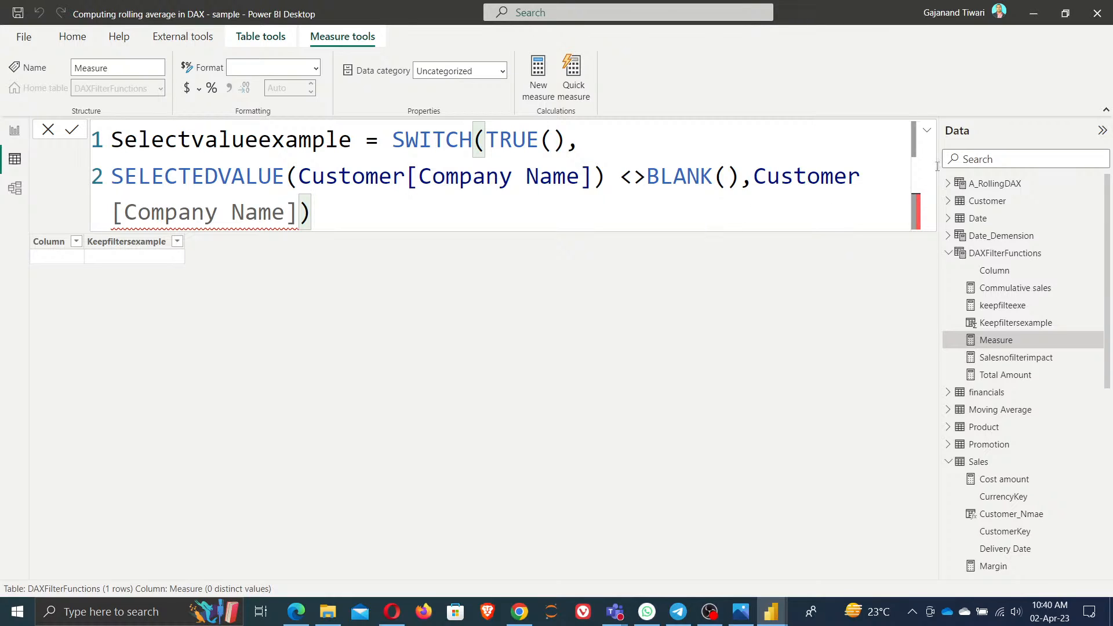
# - Wrap the Customer[Company Name] result in DISTINCT, close the SWITCH function, and commit the Selectvalueexample measure
pyautogui.click(753, 180)
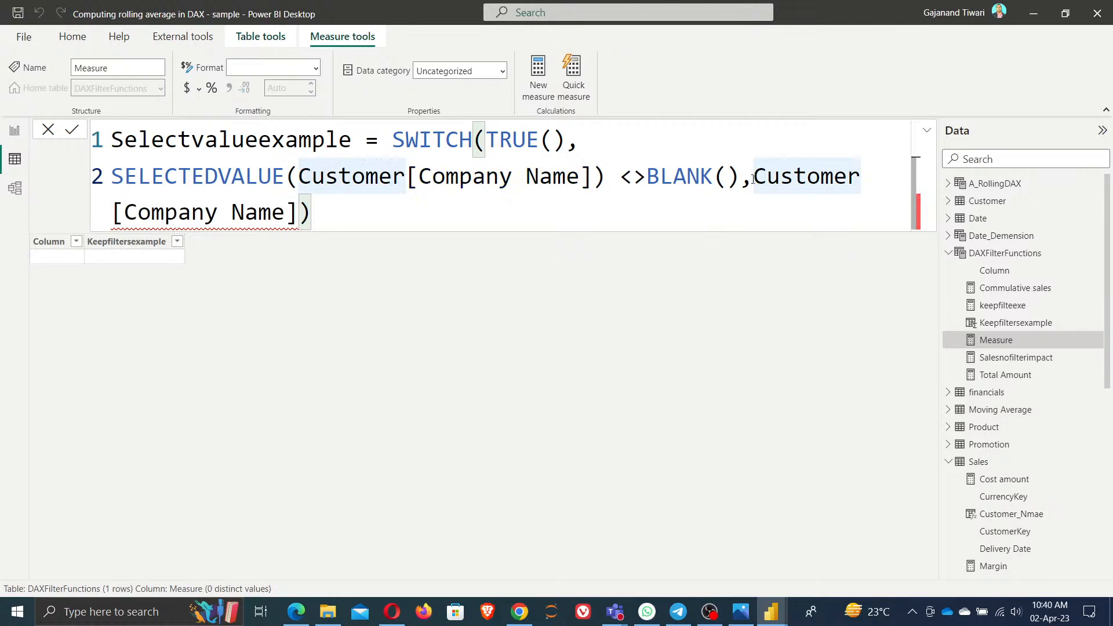
pyautogui.write('dis')
pyautogui.press('Down')
pyautogui.press('Tab')
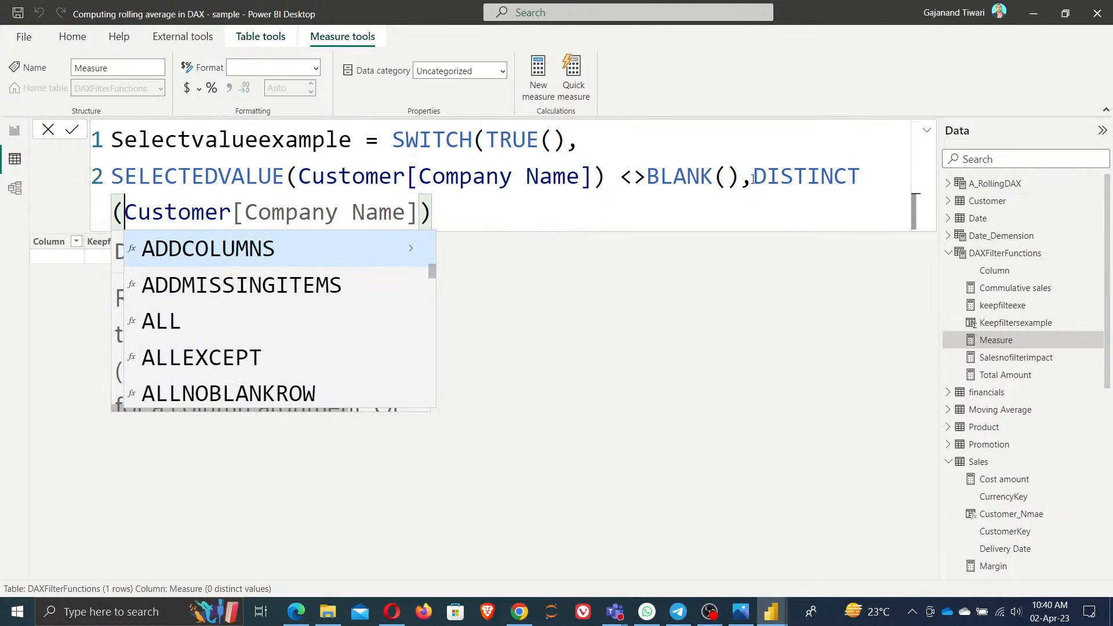
pyautogui.click(433, 214)
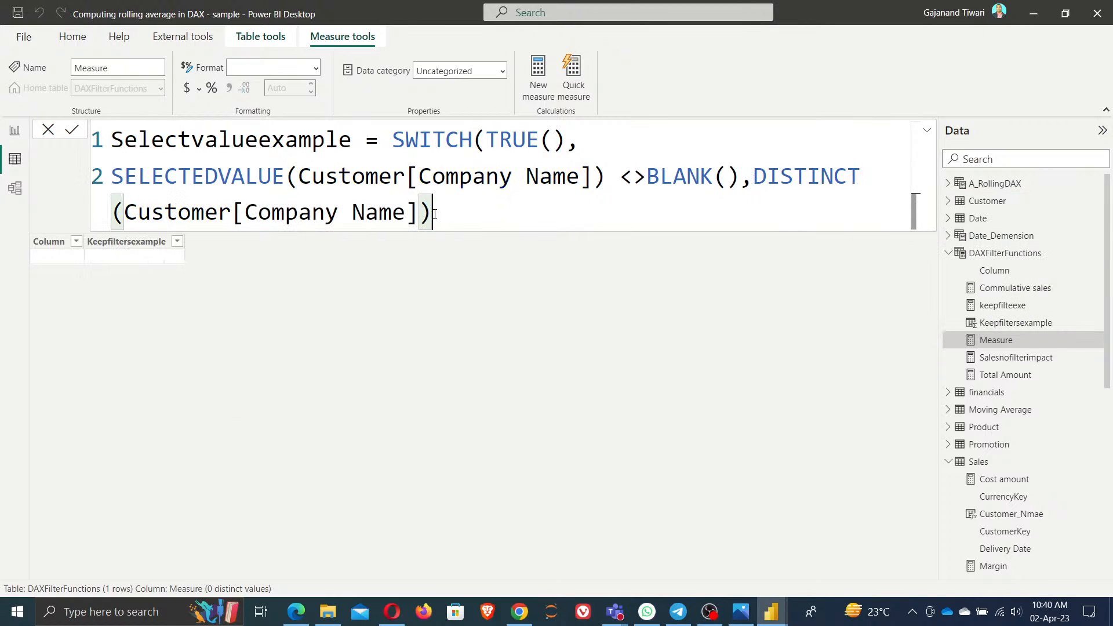
pyautogui.write(')')
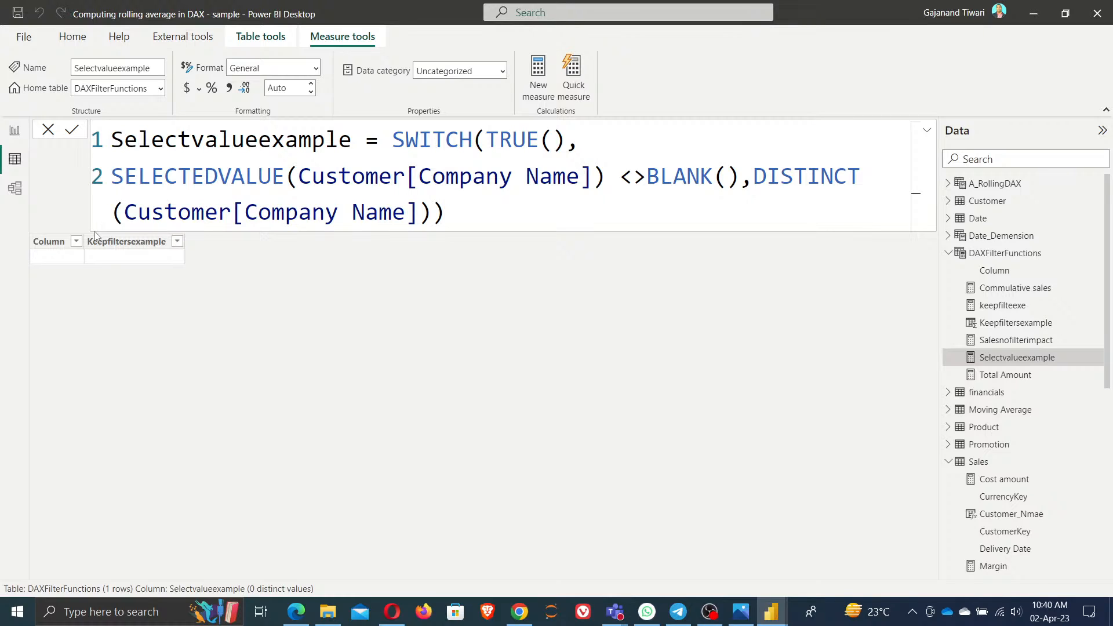
# - Switch to Microsoft Learn in the browser, open the WINDOW function article, and examine its syntax and parameters
pyautogui.click(296, 613)
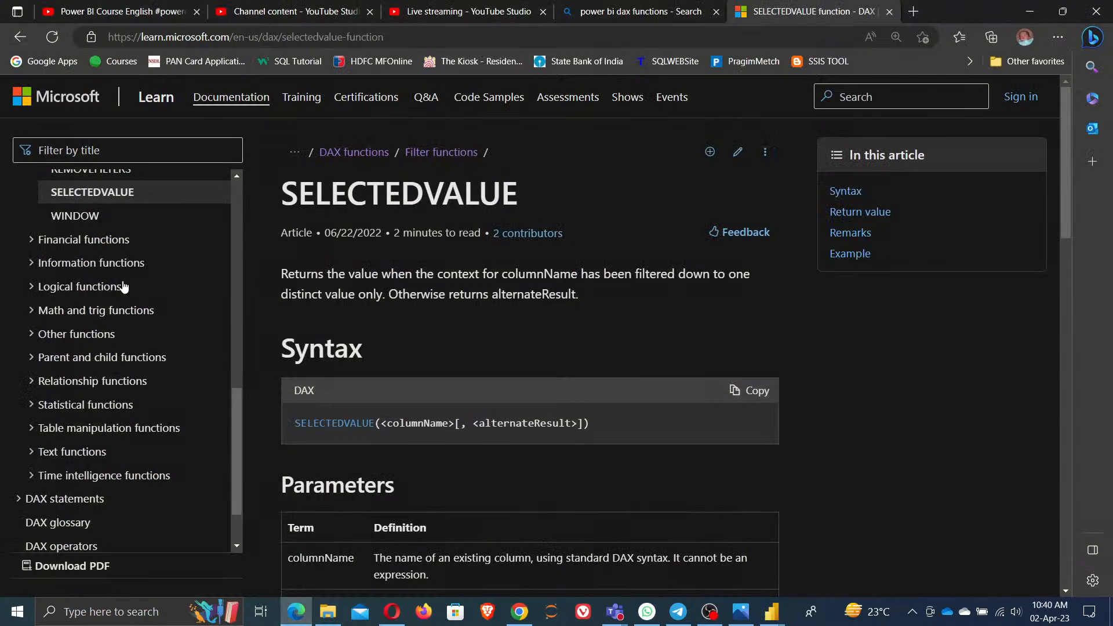
pyautogui.click(80, 221)
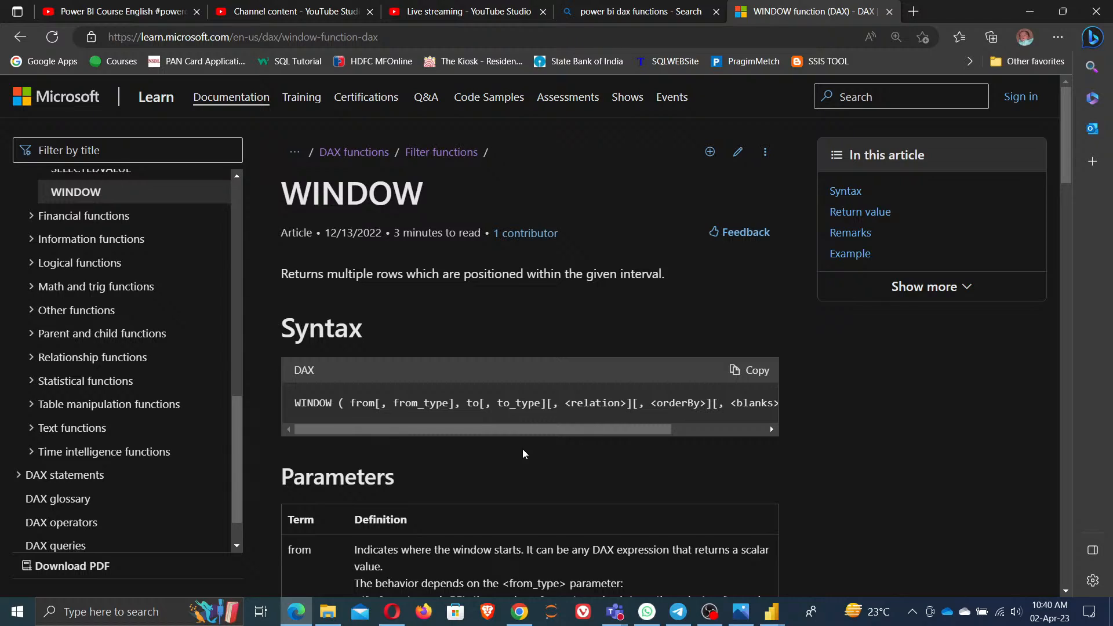
pyautogui.scroll(-15, 558, 460)
pyautogui.scroll(15, 558, 462)
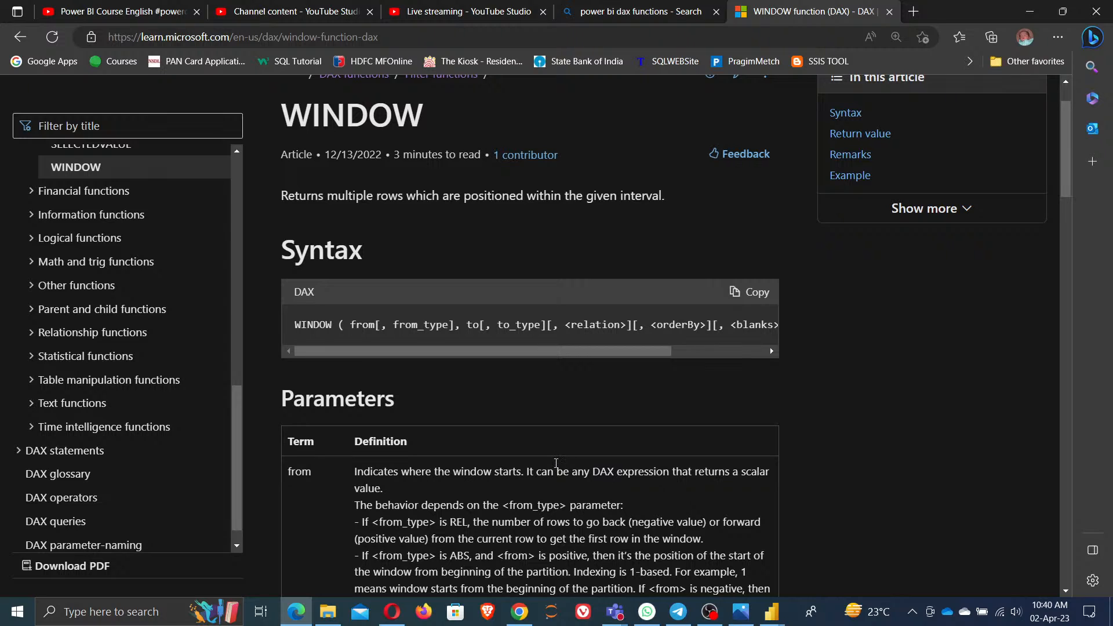
pyautogui.hotkey('alt', 'Tab')
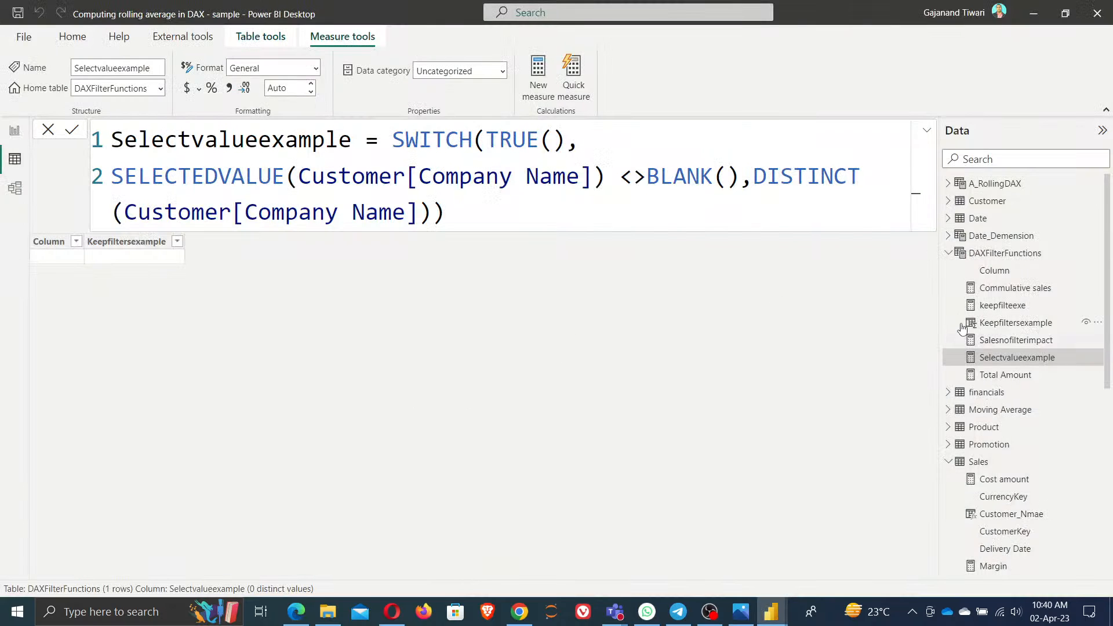
pyautogui.hotkey('alt', 'Tab')
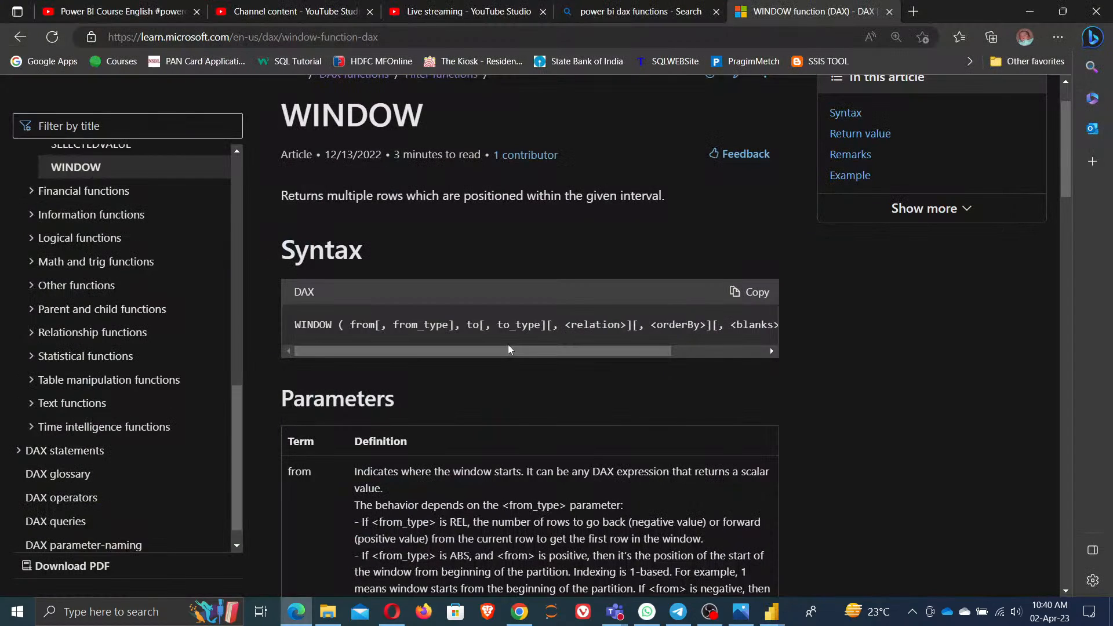
pyautogui.moveTo(509, 351); pyautogui.dragTo(351, 359)
pyautogui.scroll(-5, 653, 497)
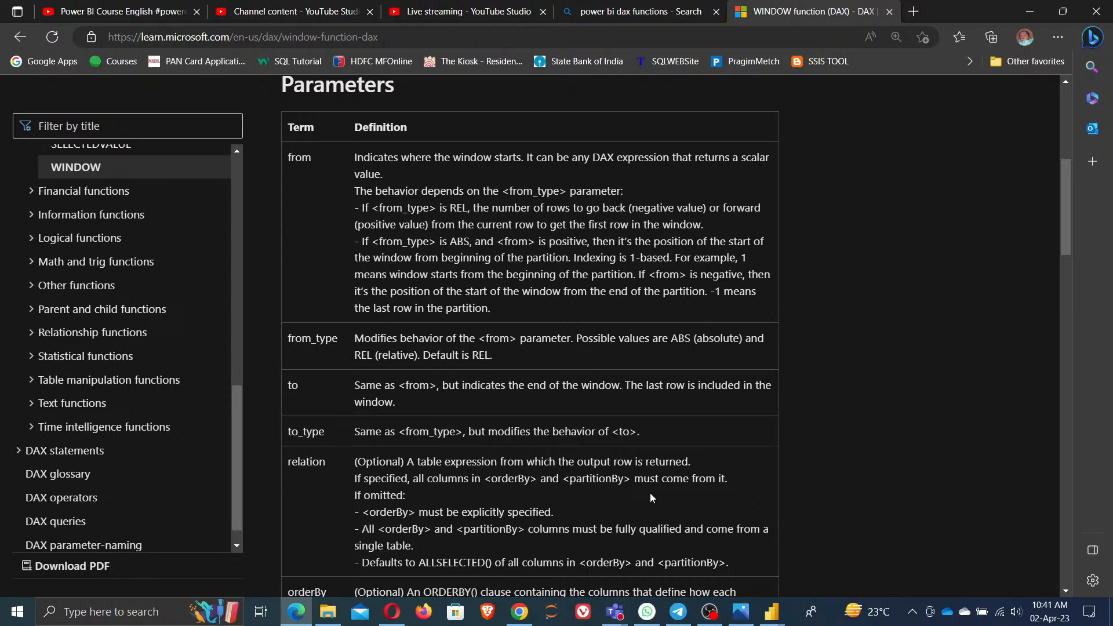
pyautogui.scroll(-5, 649, 497)
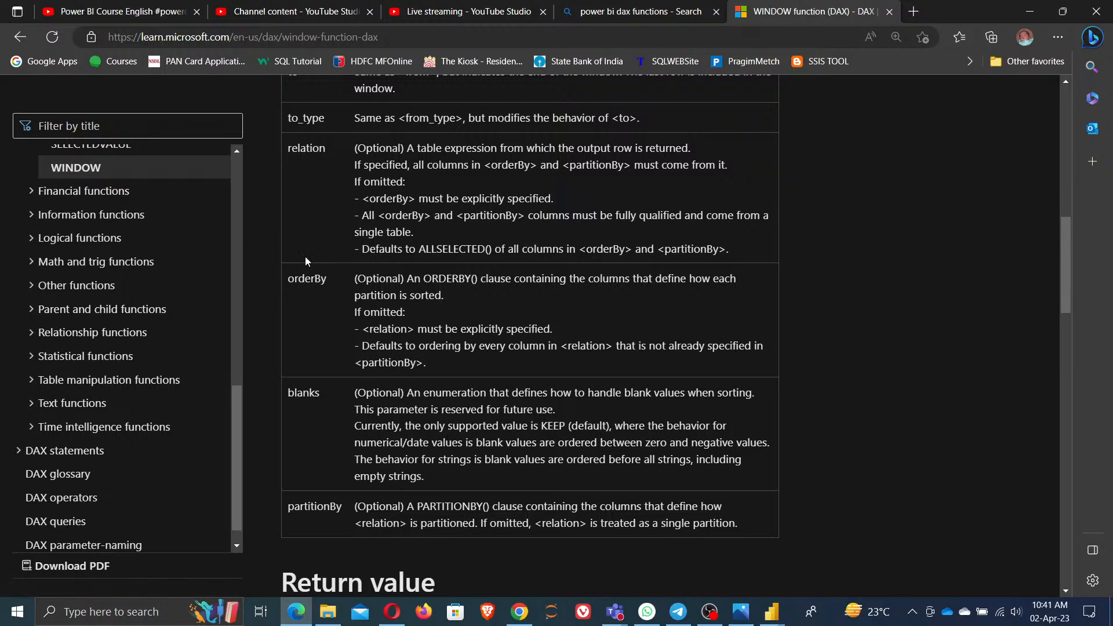
# - Check the system clock and review the training agenda in the Day7.JPG image
pyautogui.click(1051, 616)
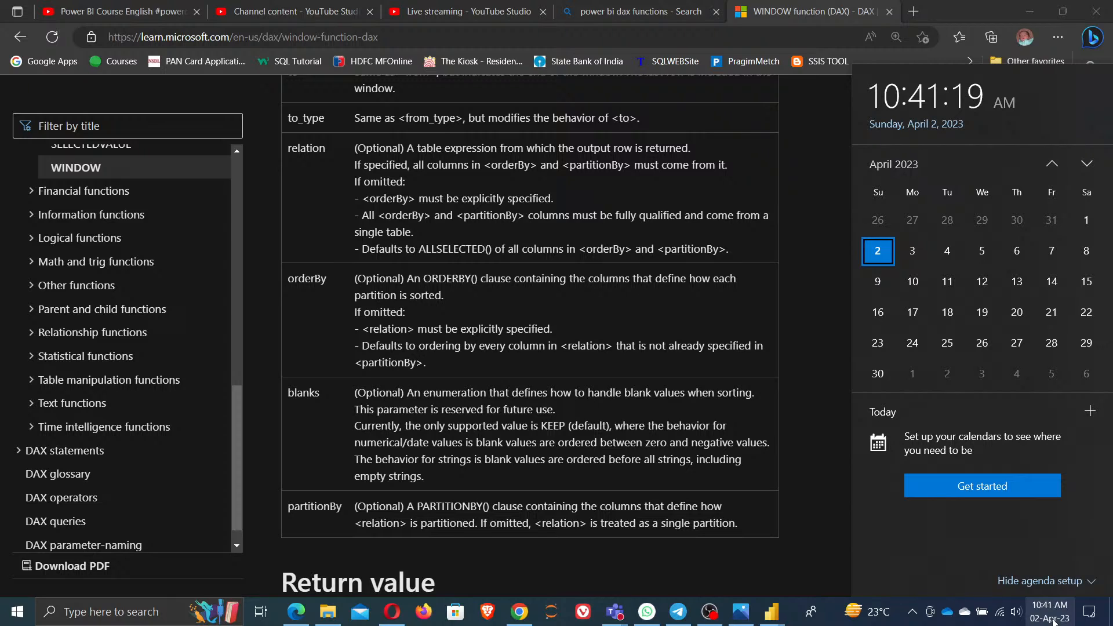
pyautogui.click(467, 445)
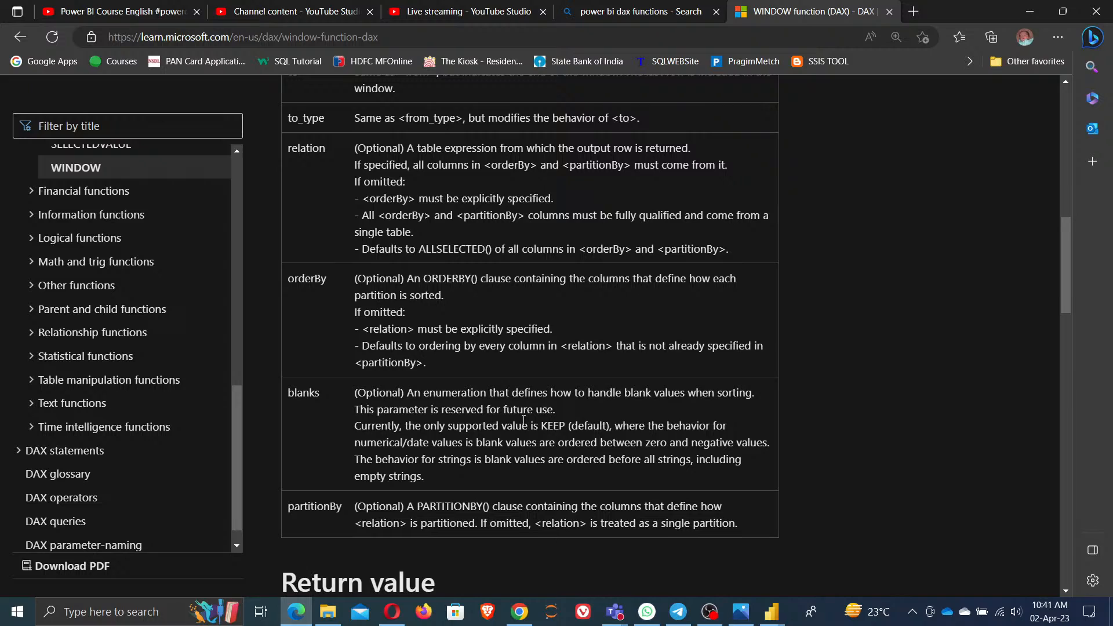
pyautogui.scroll(-4, 524, 420)
pyautogui.scroll(14, 662, 339)
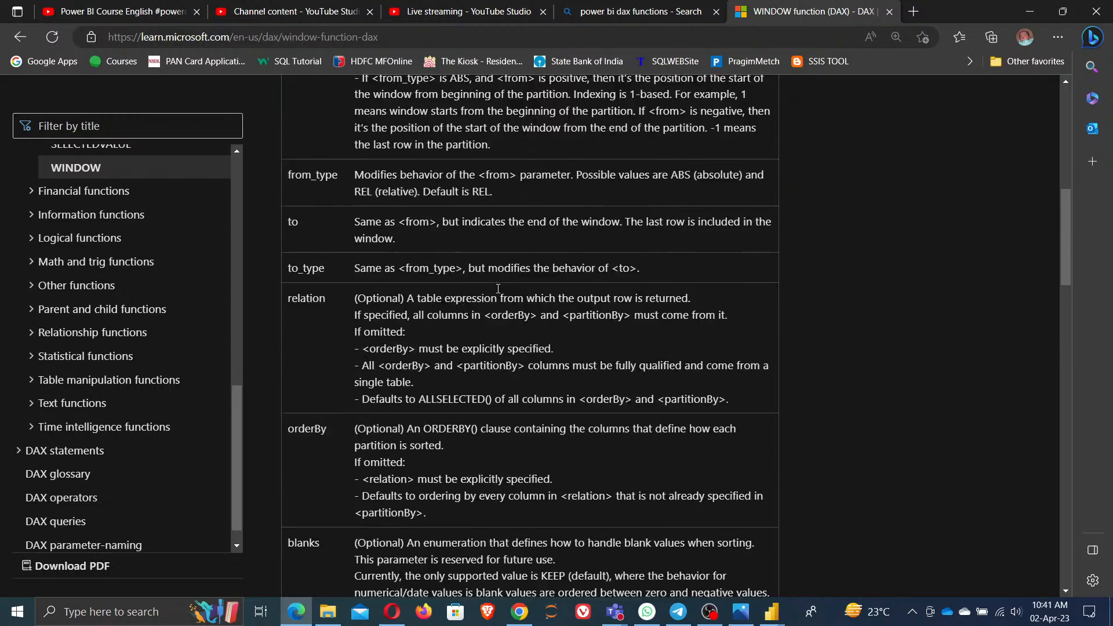
pyautogui.click(741, 612)
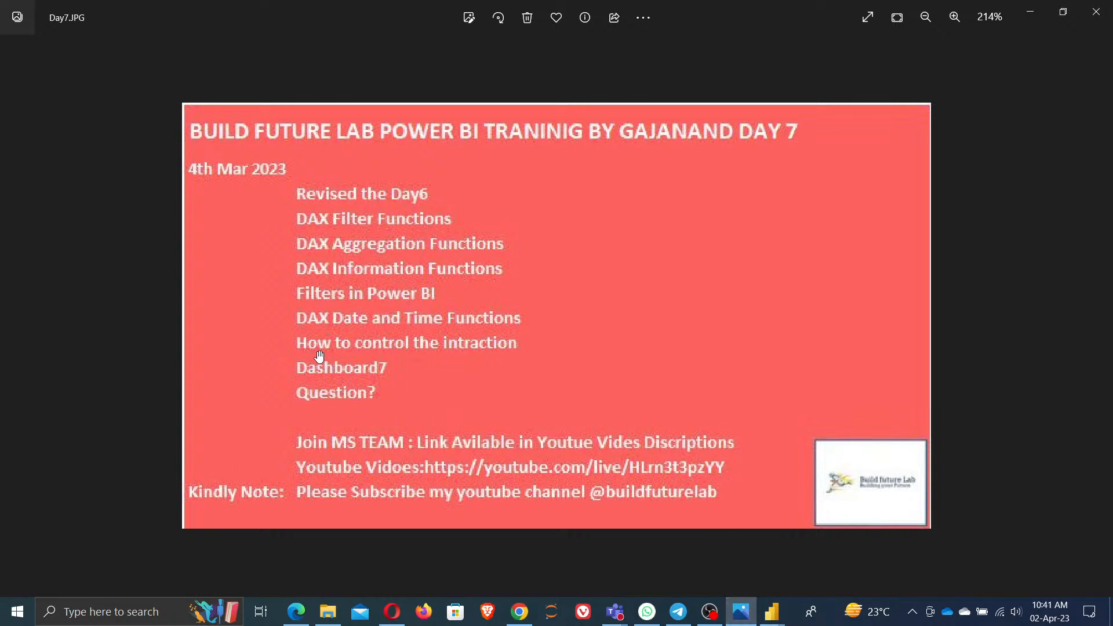
pyautogui.click(1031, 11)
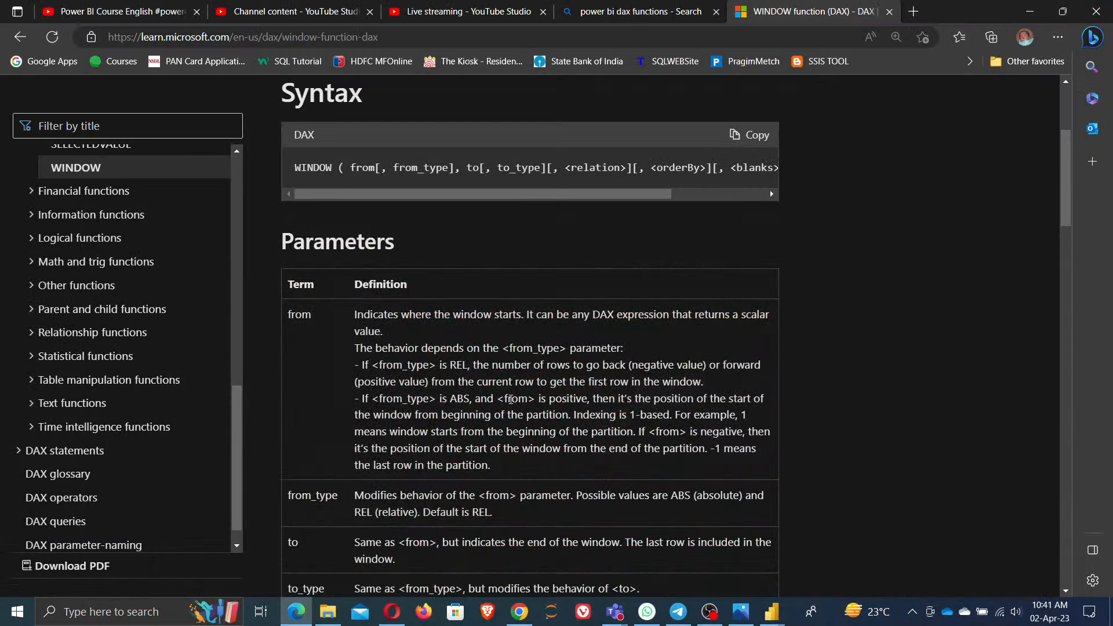
# - Return to the Details report page in Power BI and enable Edit interactions for the Commulative sales by Month chart
pyautogui.click(1031, 12)
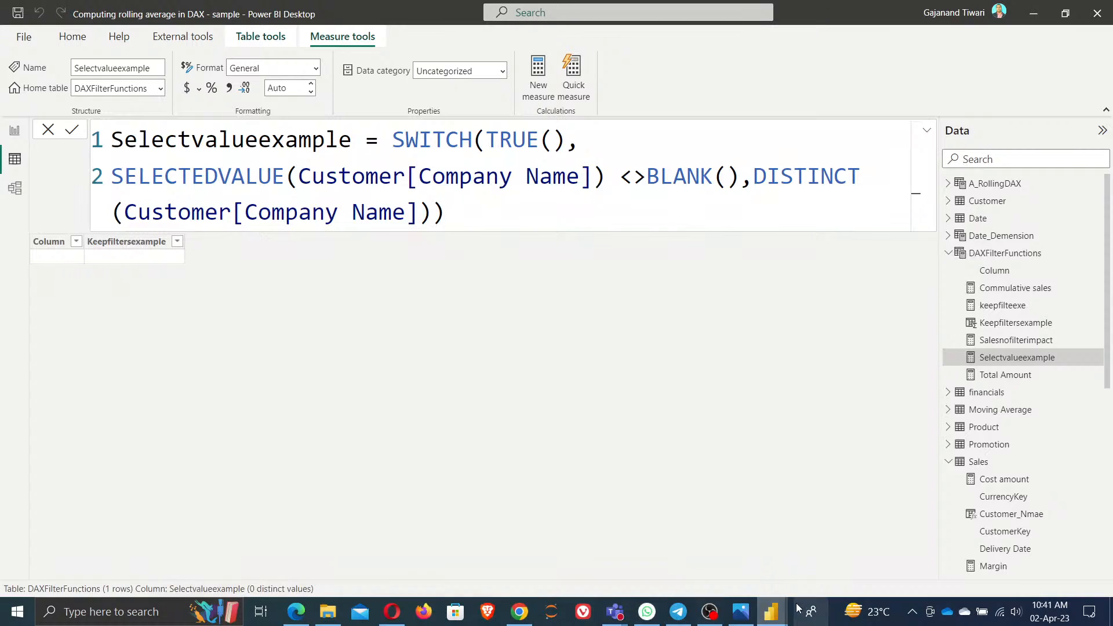
pyautogui.click(14, 131)
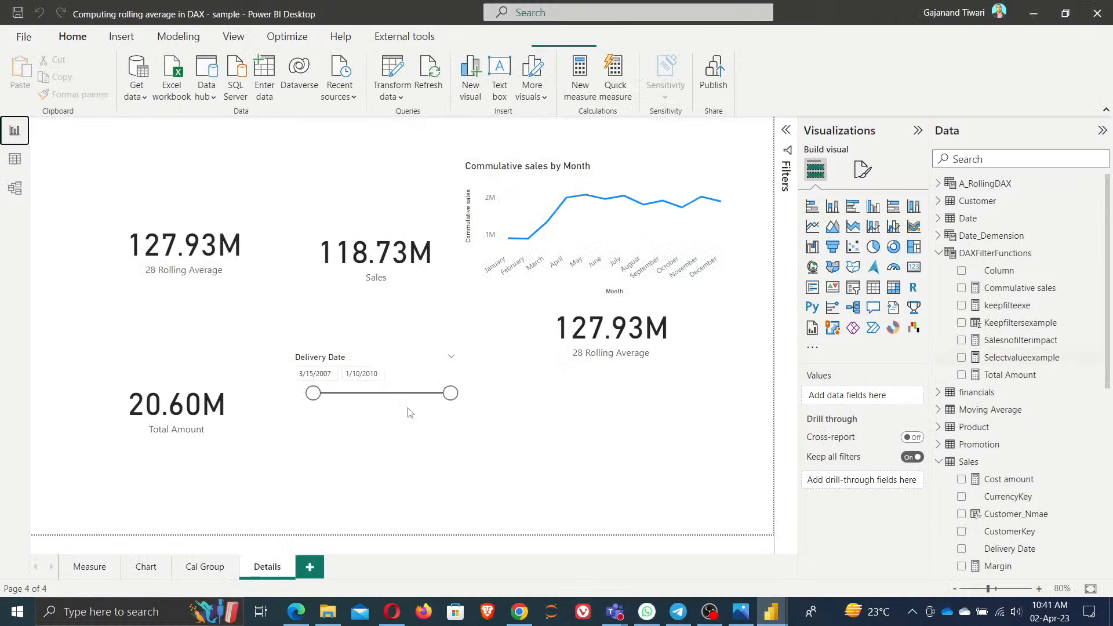
pyautogui.click(210, 270)
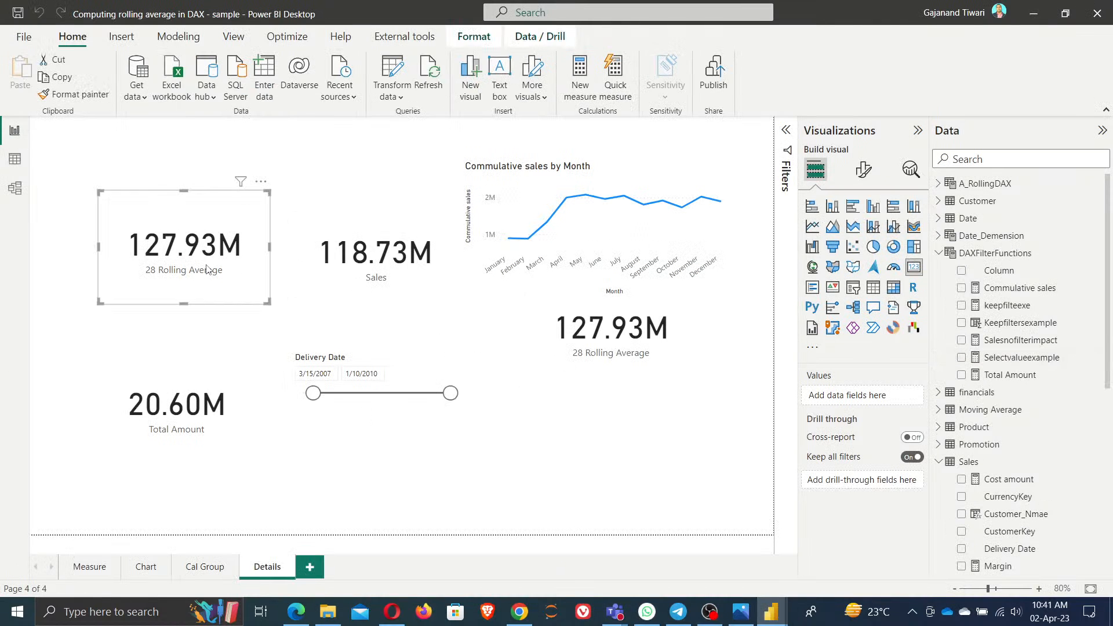
pyautogui.click(398, 296)
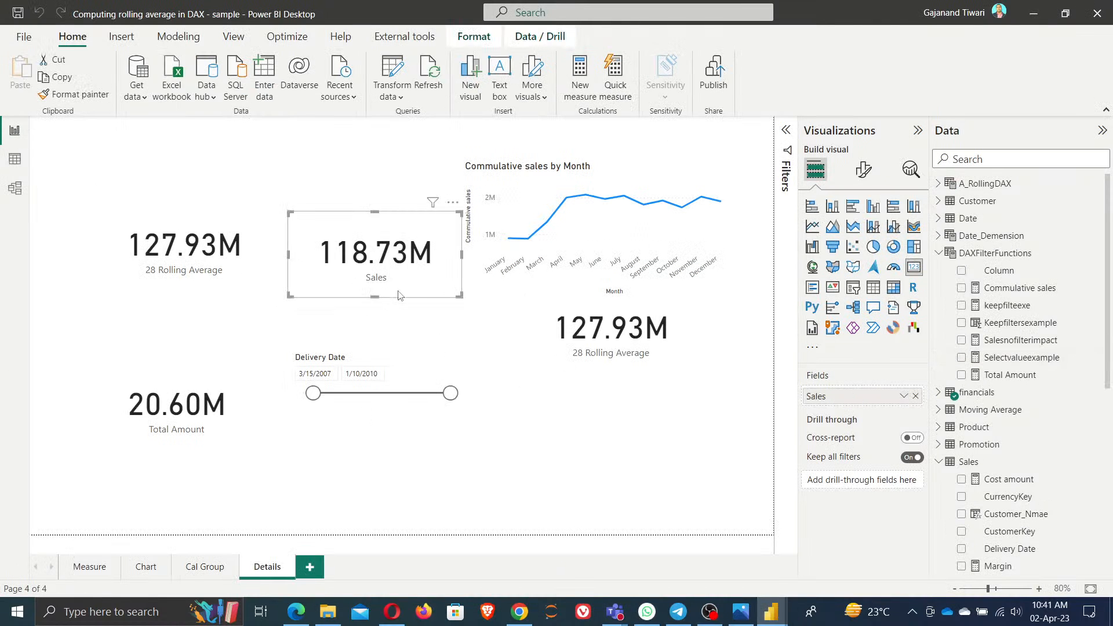
pyautogui.click(614, 255)
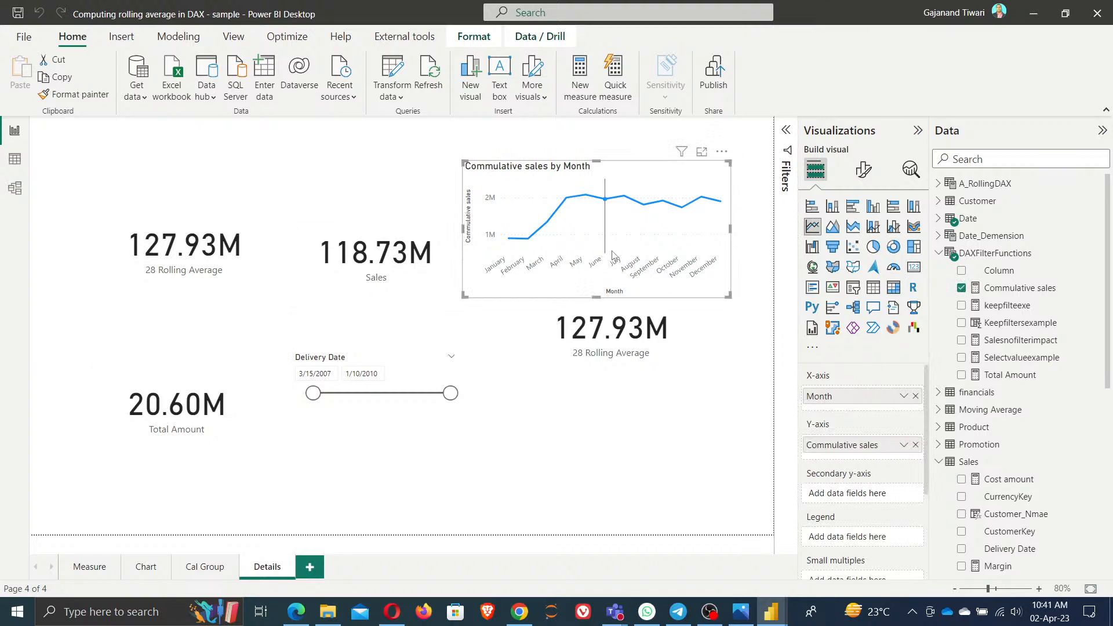
pyautogui.click(466, 37)
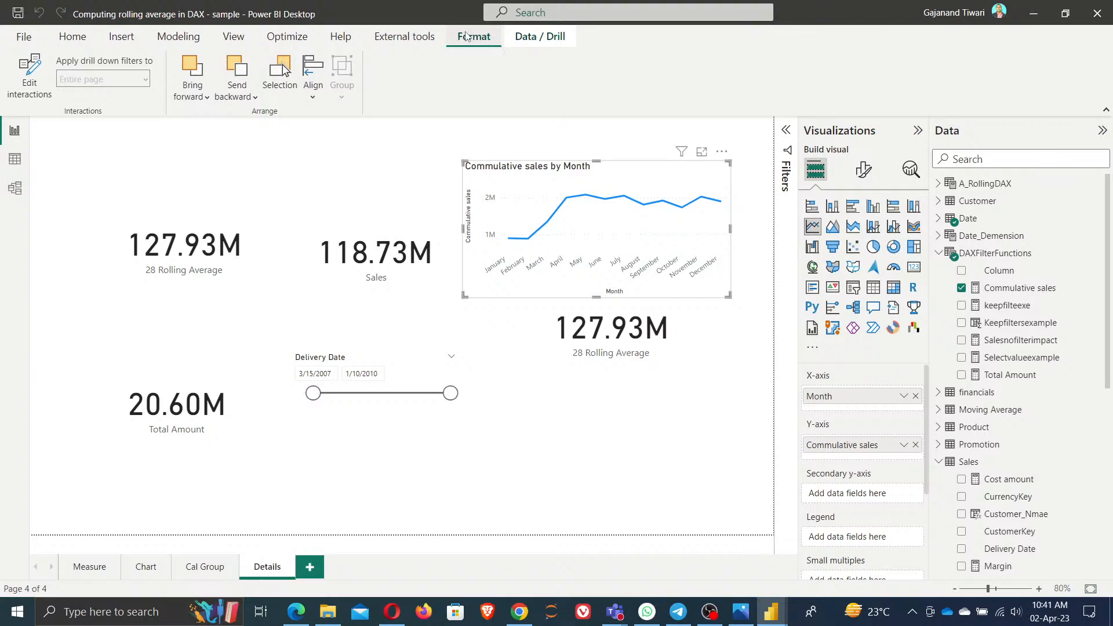
pyautogui.click(20, 90)
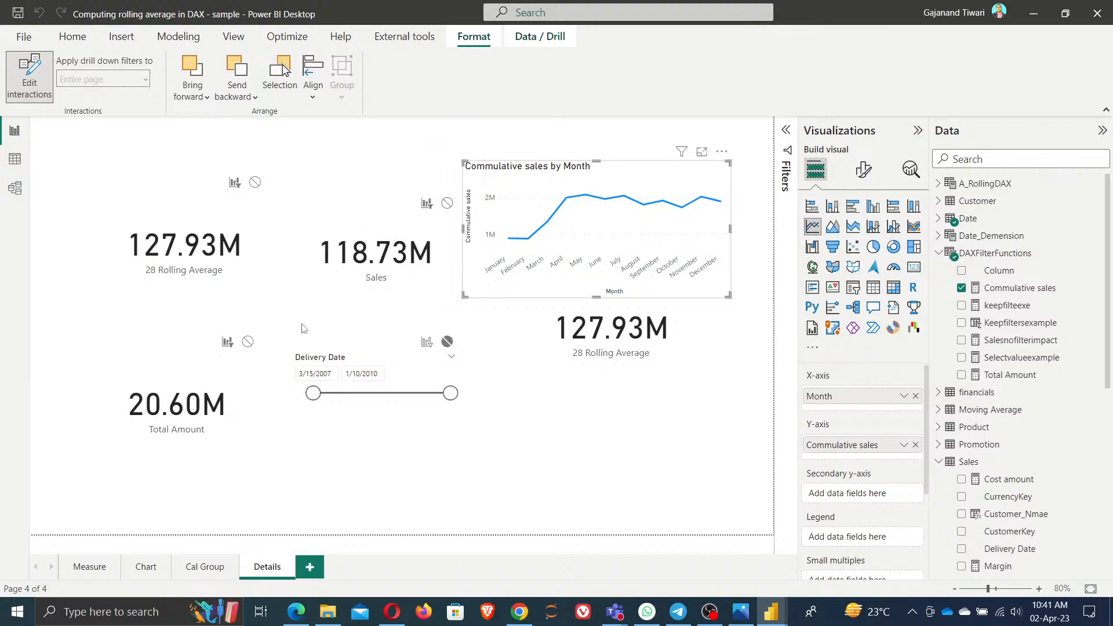
# - Turn off the Commulative sales by Month chart's interaction with the Delivery Date slicer and the Total Amount, Sales and 28 Rolling Average cards
pyautogui.click(445, 343)
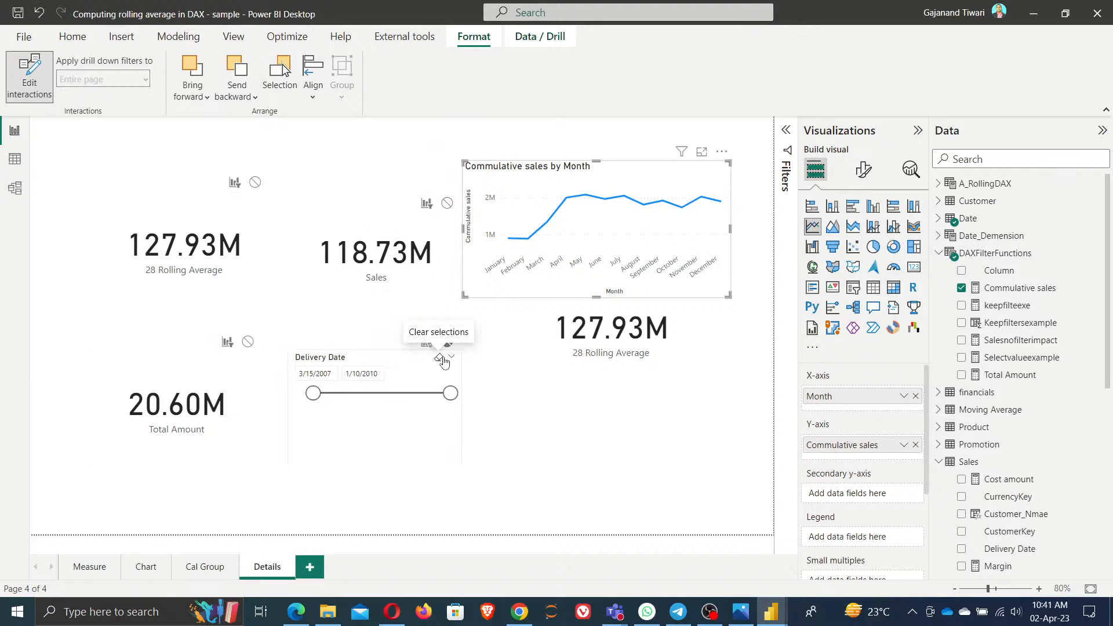
pyautogui.click(247, 344)
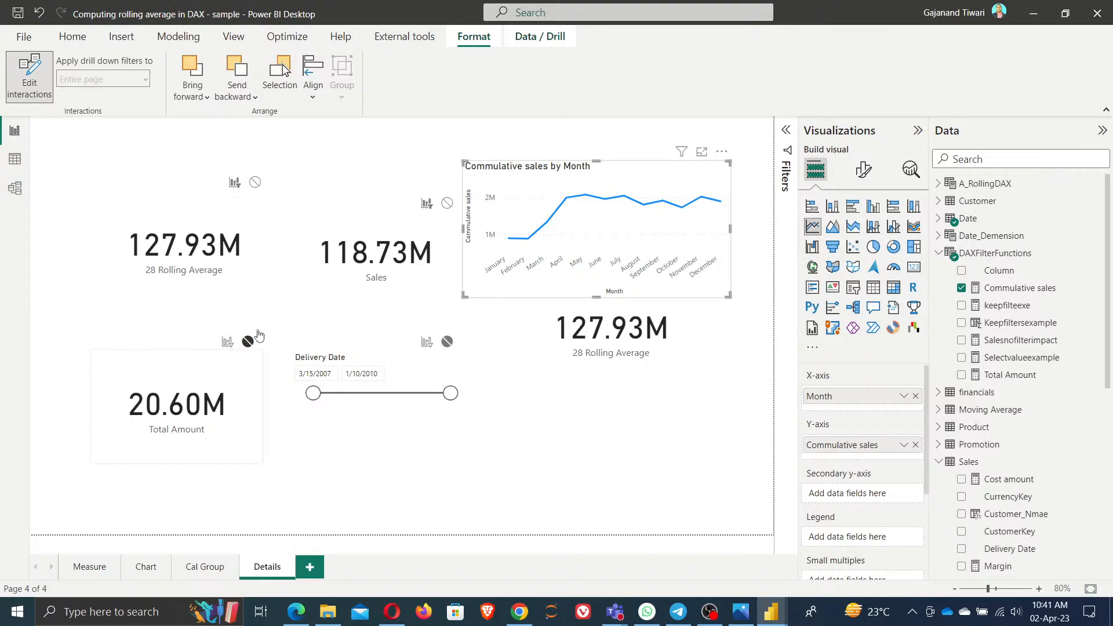
pyautogui.click(447, 203)
pyautogui.click(255, 182)
# - Test the Delivery Date slicer's effect by setting its end date to 11/17/2008 and moving it back out to 12/30/2009
pyautogui.click(483, 459)
pyautogui.moveTo(451, 394); pyautogui.dragTo(395, 394)
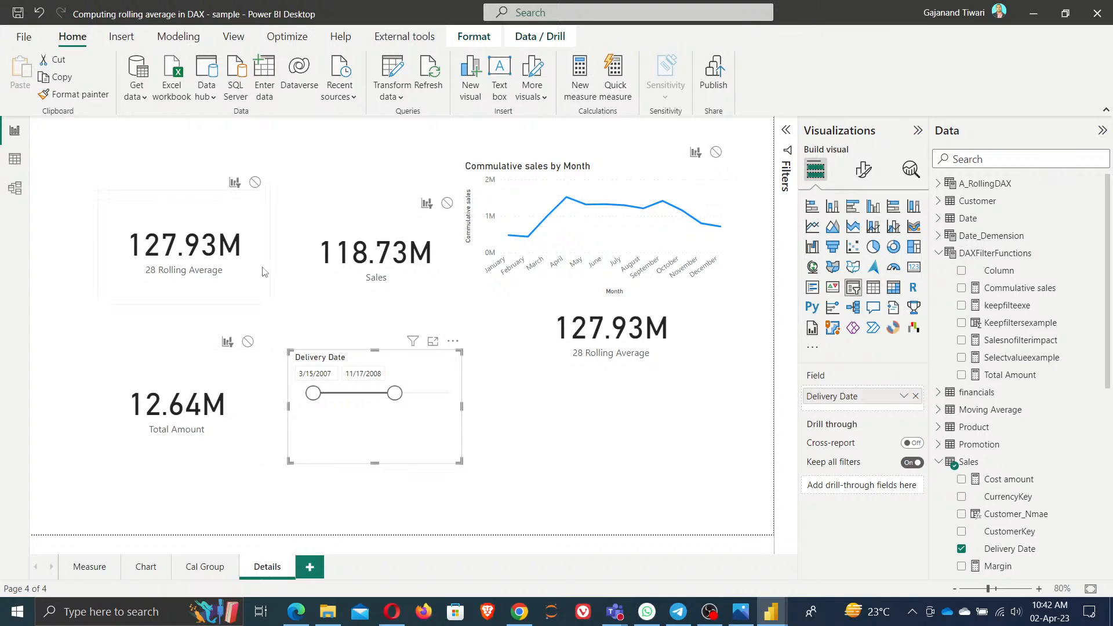
pyautogui.moveTo(395, 394); pyautogui.dragTo(452, 394)
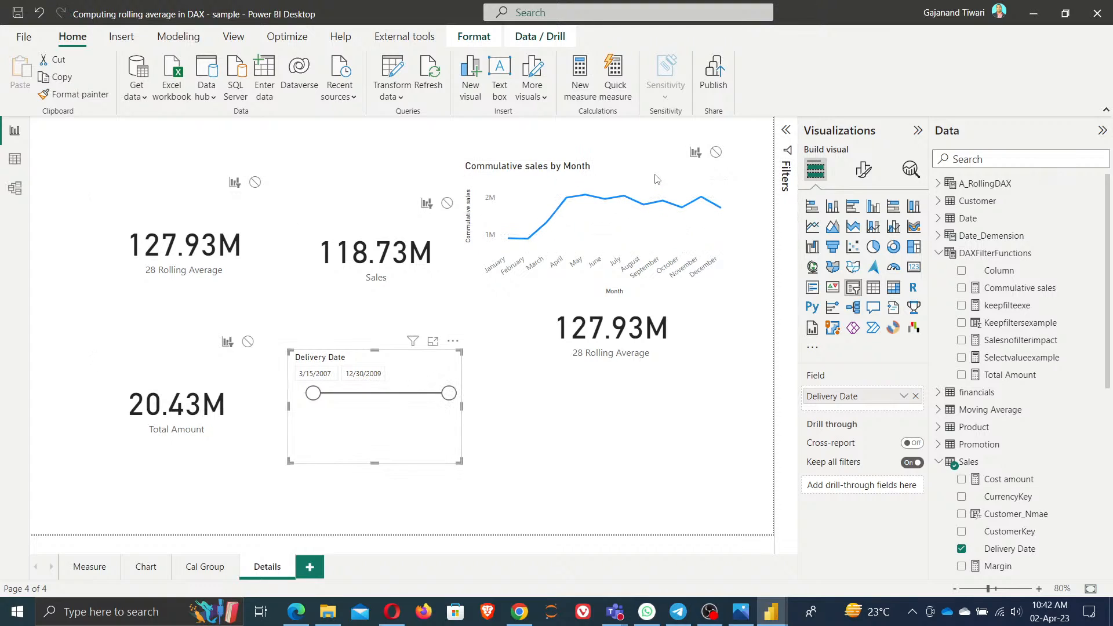
# - Turn off the Delivery Date slicer's interaction with the Commulative sales by Month chart and extend the slicer's end date to 1/10/2010
pyautogui.click(715, 153)
pyautogui.moveTo(449, 394); pyautogui.dragTo(479, 397)
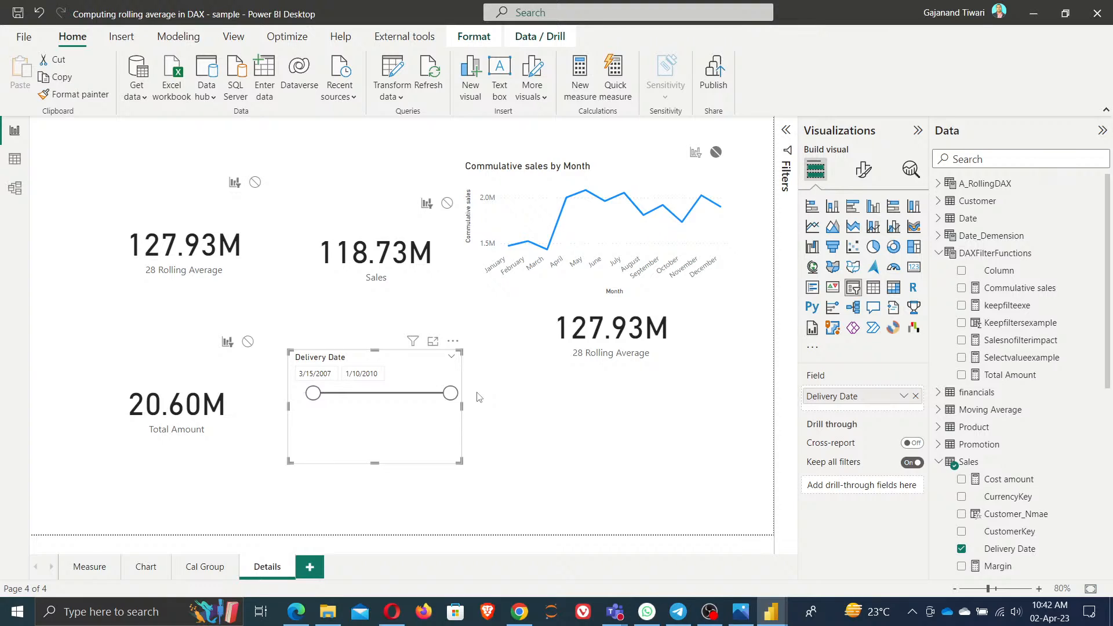
# - Select the 28 Rolling Average card and the Sales card in turn, and save the report
pyautogui.click(185, 262)
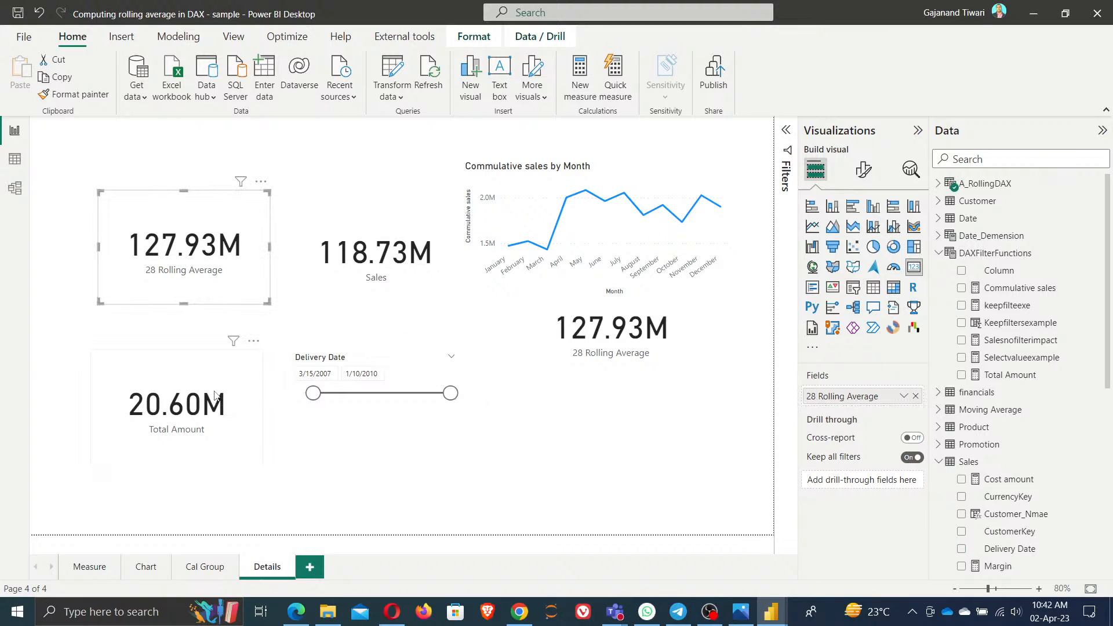
pyautogui.click(365, 261)
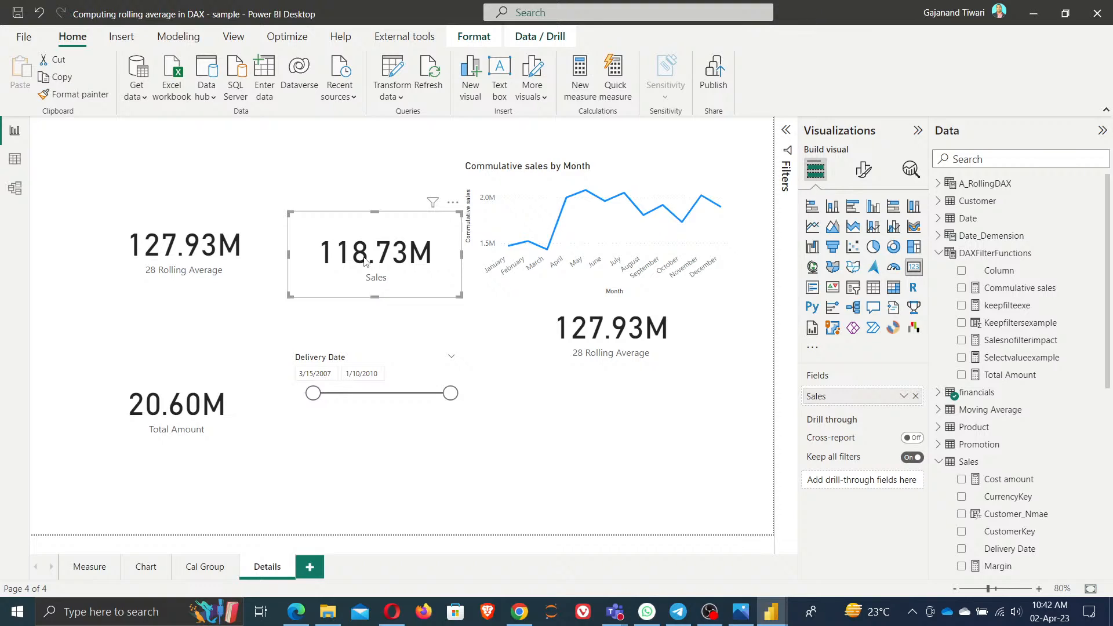
pyautogui.click(18, 15)
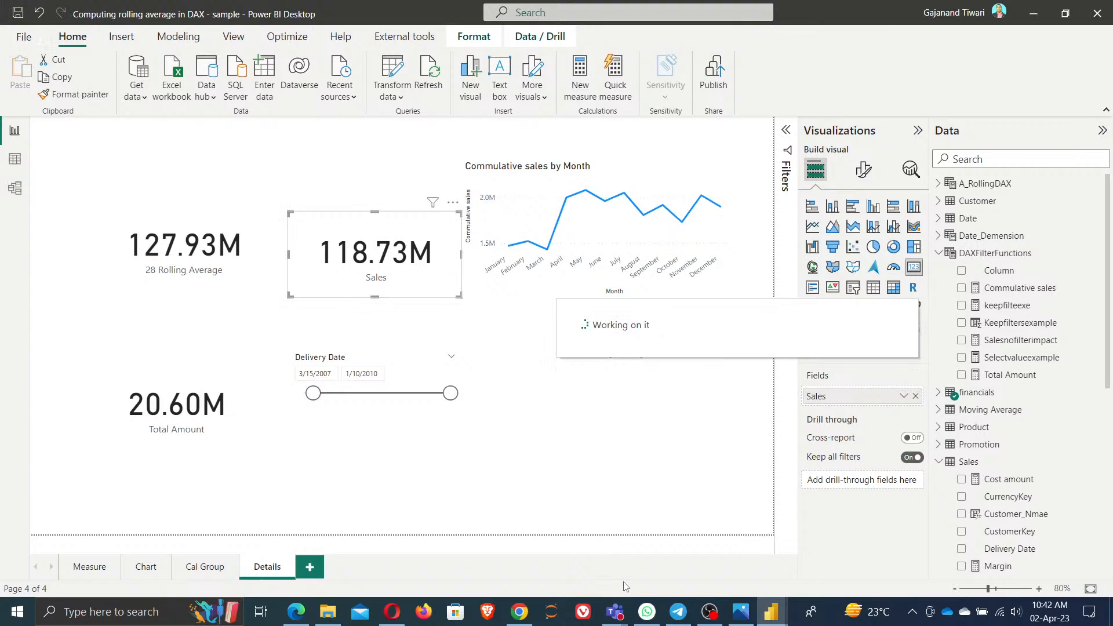
# - Switch to the Day7.JPG image, review the training agenda, and return to the Power BI report
pyautogui.moveTo(744, 616)
pyautogui.click(742, 543)
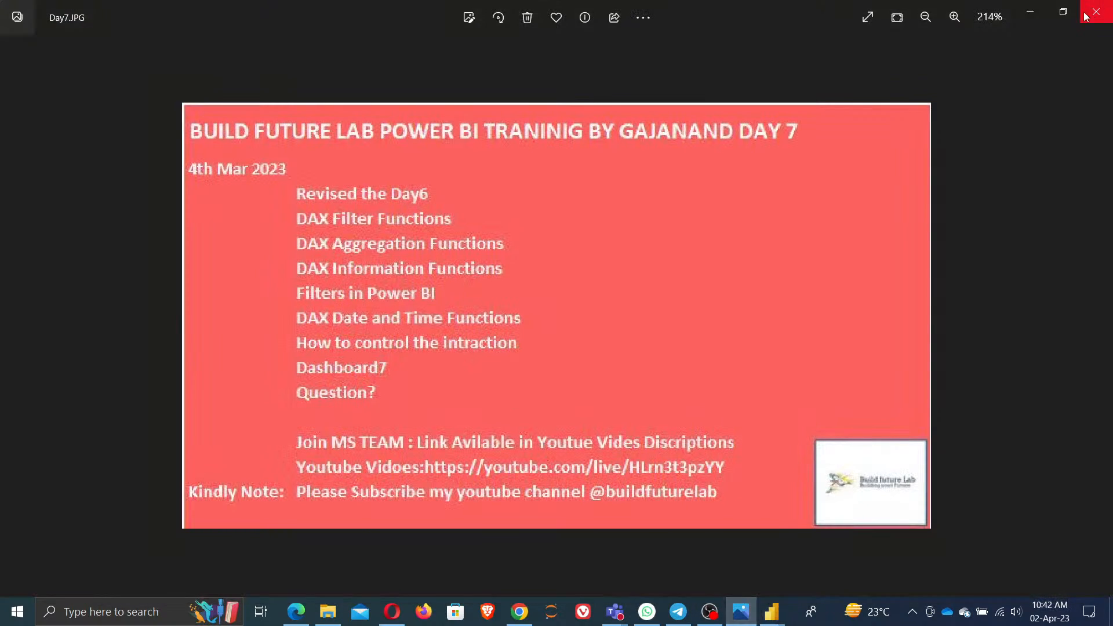
pyautogui.click(1030, 11)
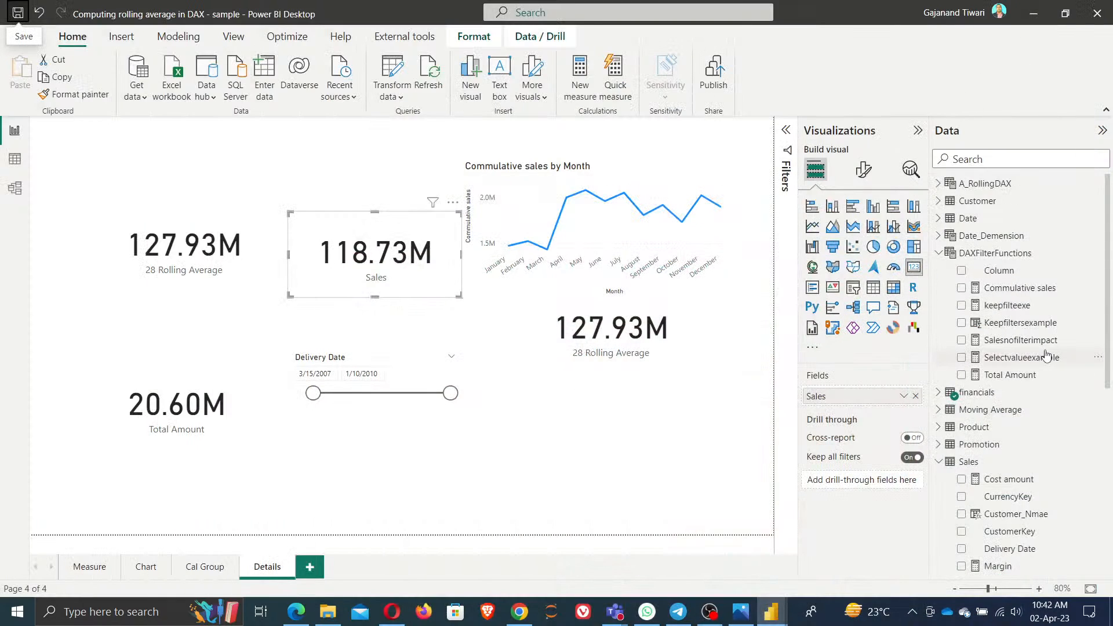
# - Examine the Date_Demension, Date, DAXFilterFunctions and Sales tables and their fields in the data model
pyautogui.click(979, 242)
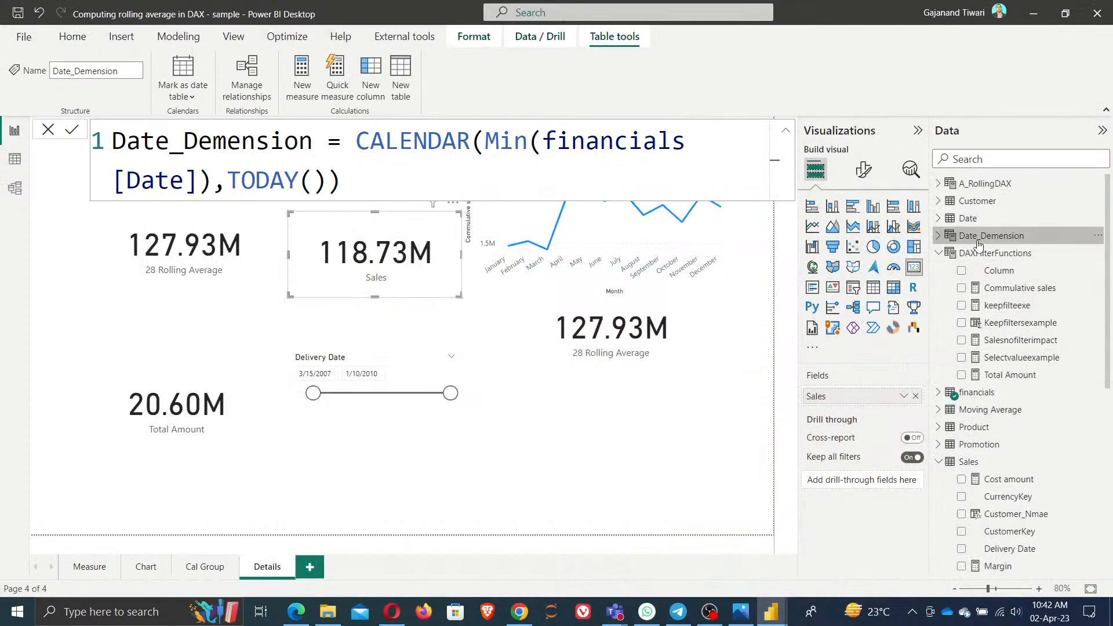
pyautogui.click(970, 219)
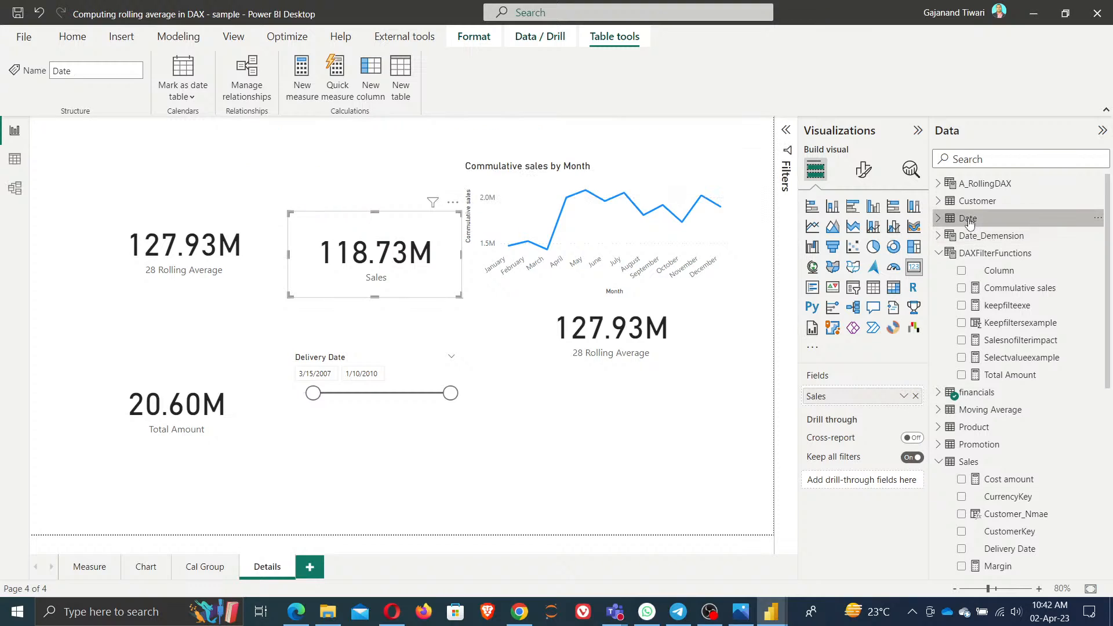
pyautogui.scroll(-4, 997, 418)
pyautogui.scroll(3, 998, 422)
pyautogui.scroll(2, 998, 422)
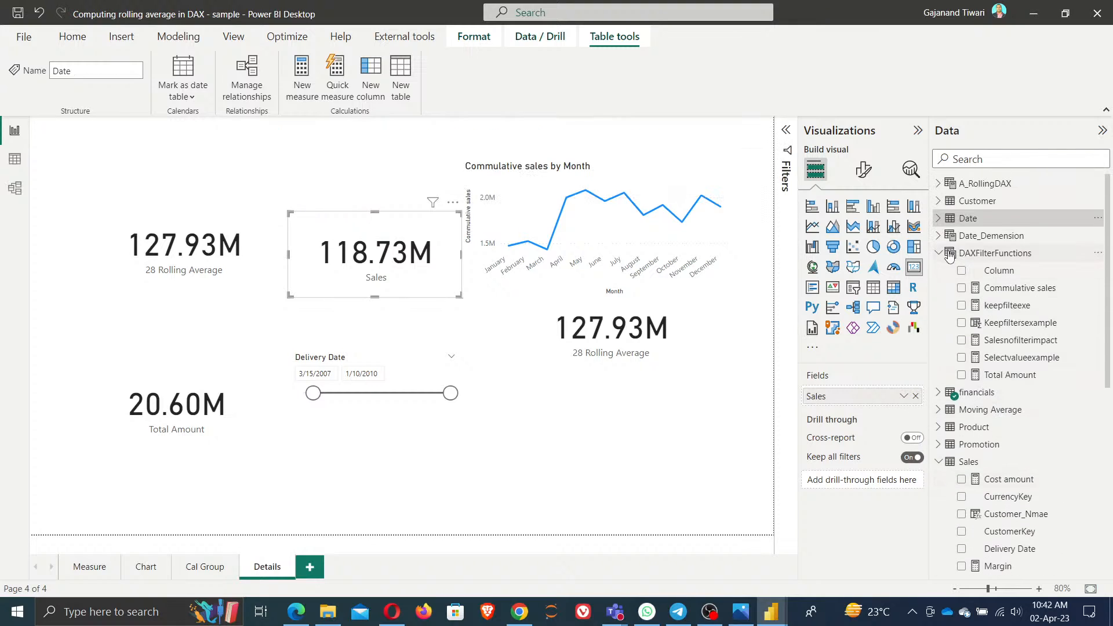
pyautogui.click(973, 237)
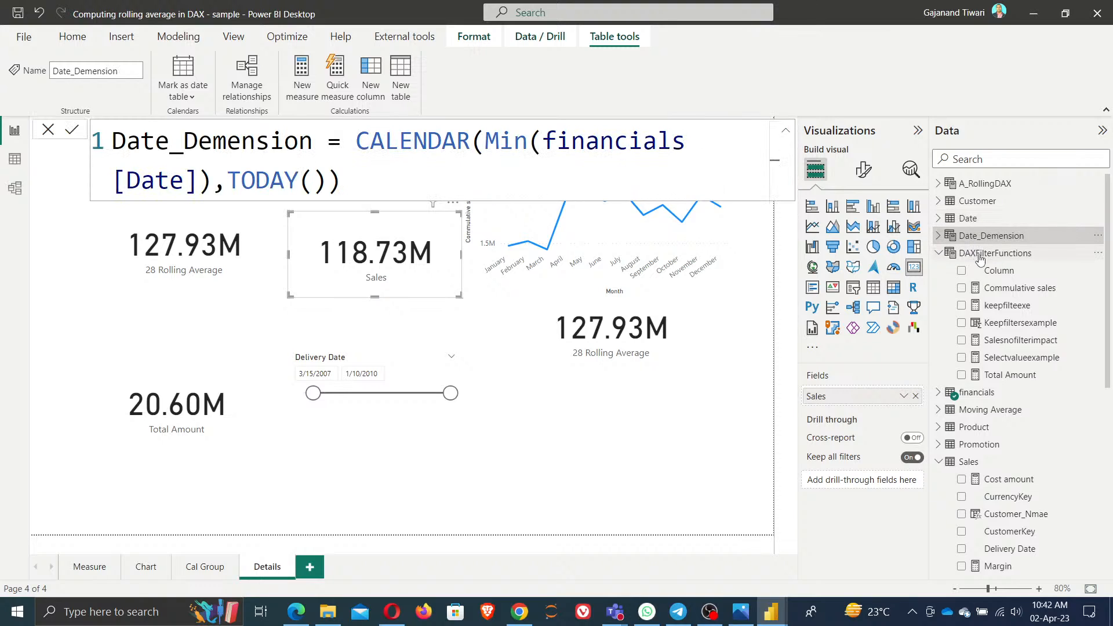
pyautogui.click(980, 256)
pyautogui.scroll(-3, 994, 383)
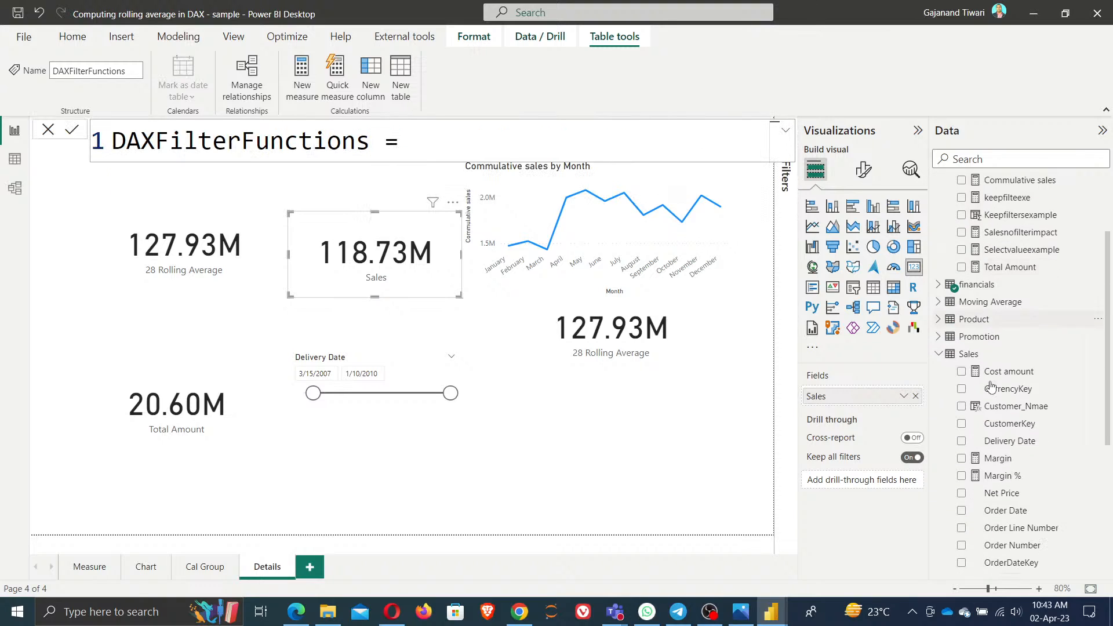
pyautogui.scroll(-5, 1012, 440)
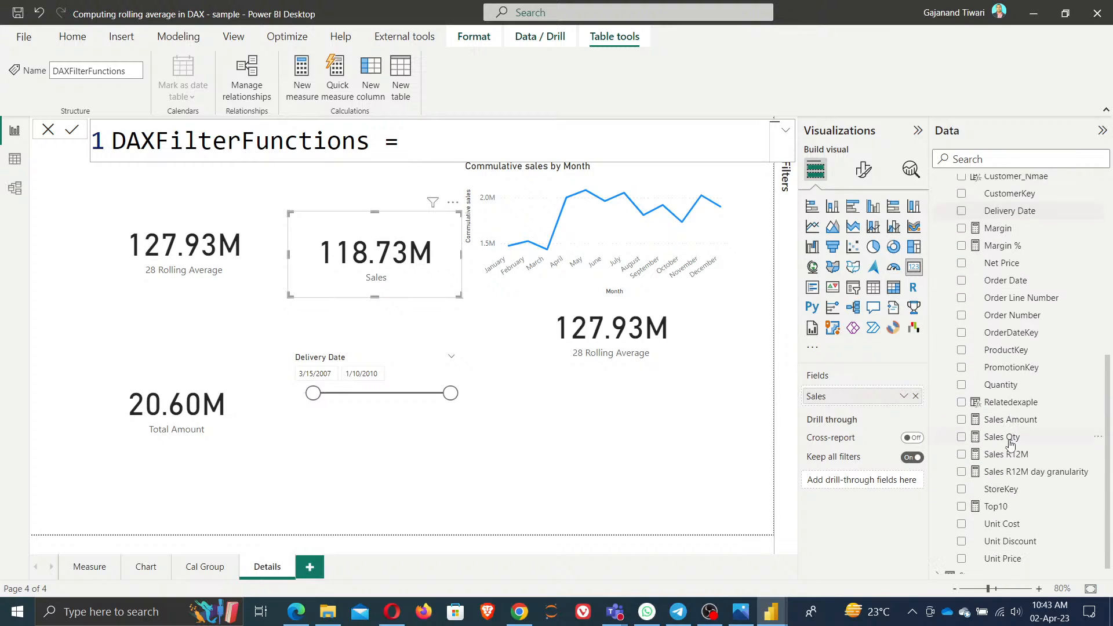
pyautogui.scroll(8, 1018, 476)
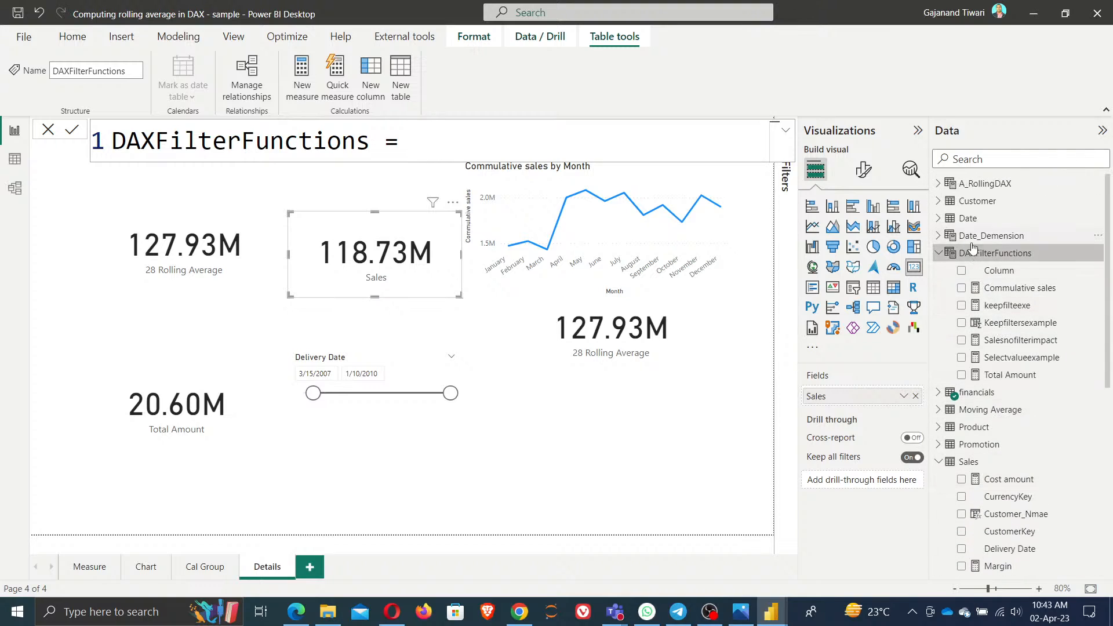
# - Review the Date table's list of fields and show its rows in the Data view
pyautogui.click(938, 221)
pyautogui.click(942, 223)
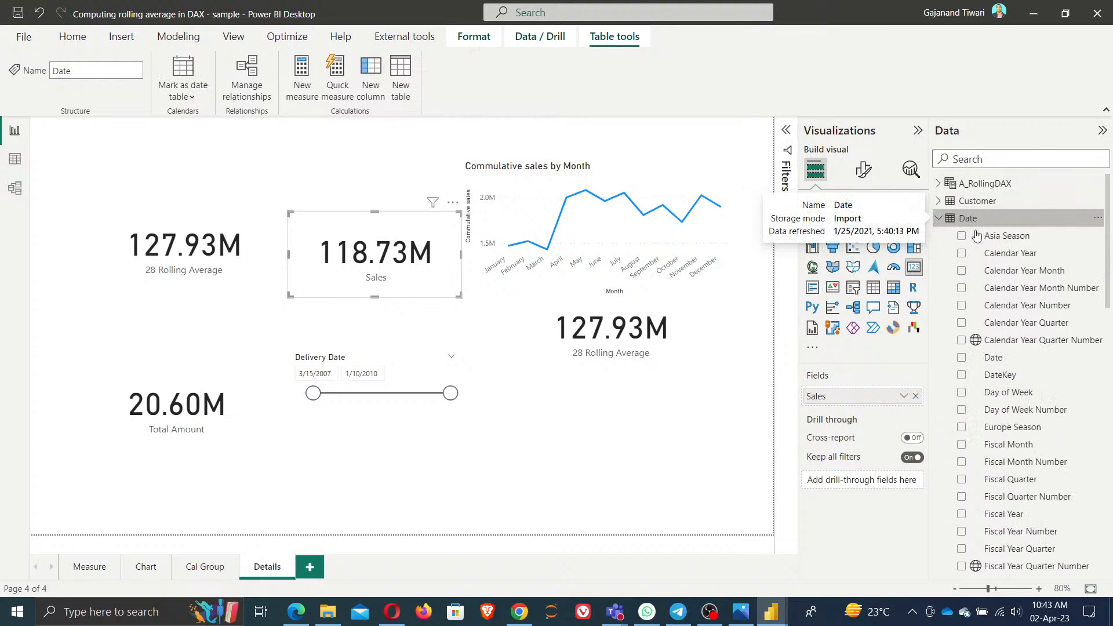
pyautogui.scroll(-10, 1020, 319)
pyautogui.scroll(10, 1032, 406)
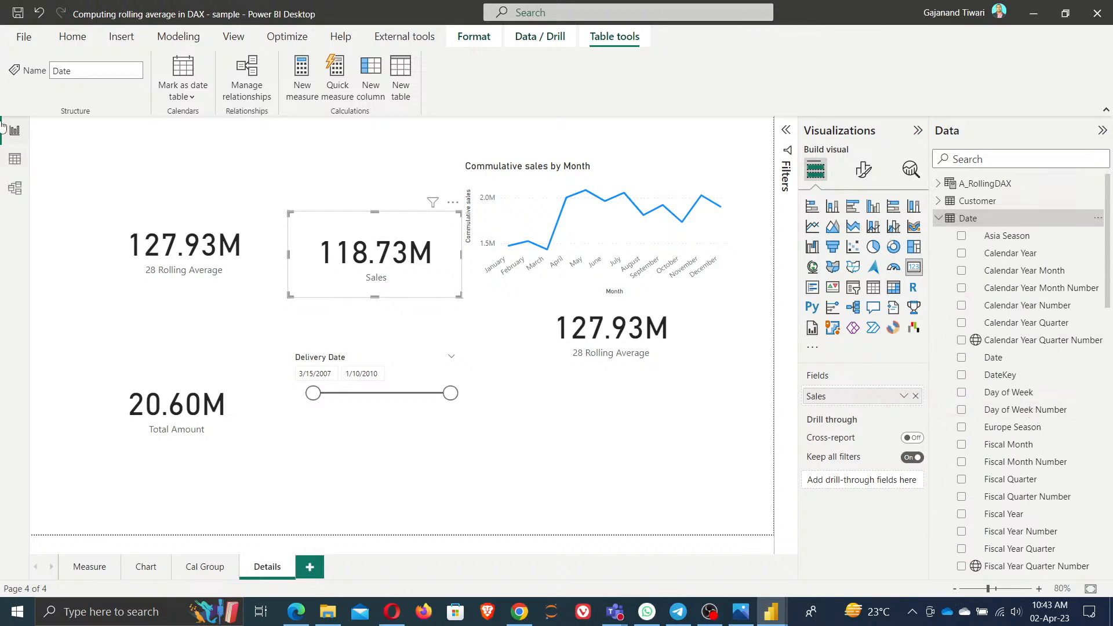
pyautogui.click(16, 161)
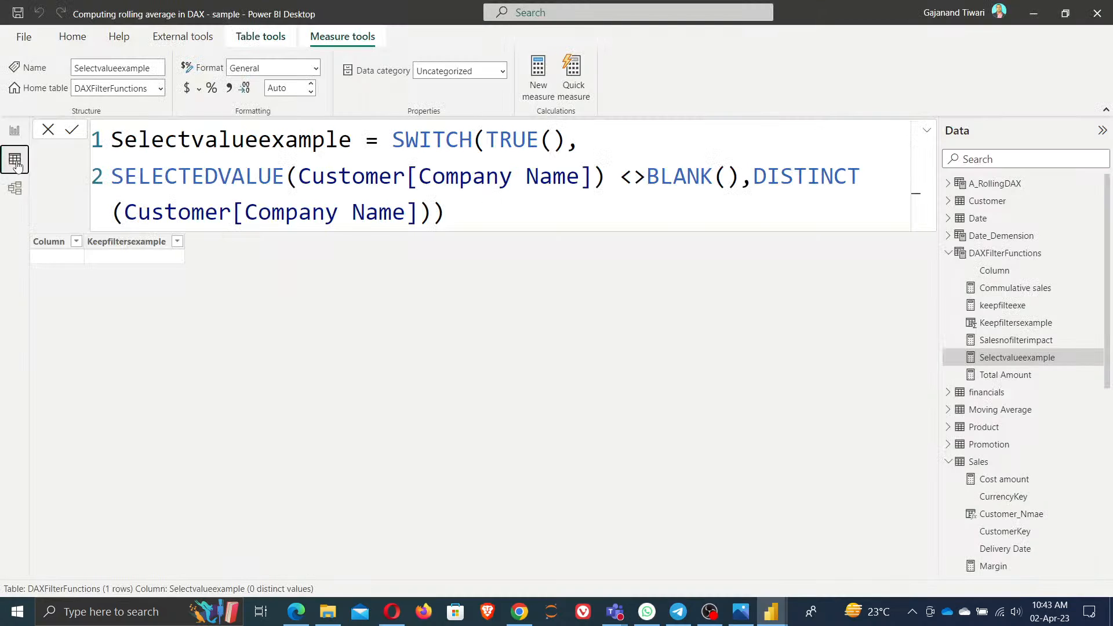
pyautogui.click(978, 218)
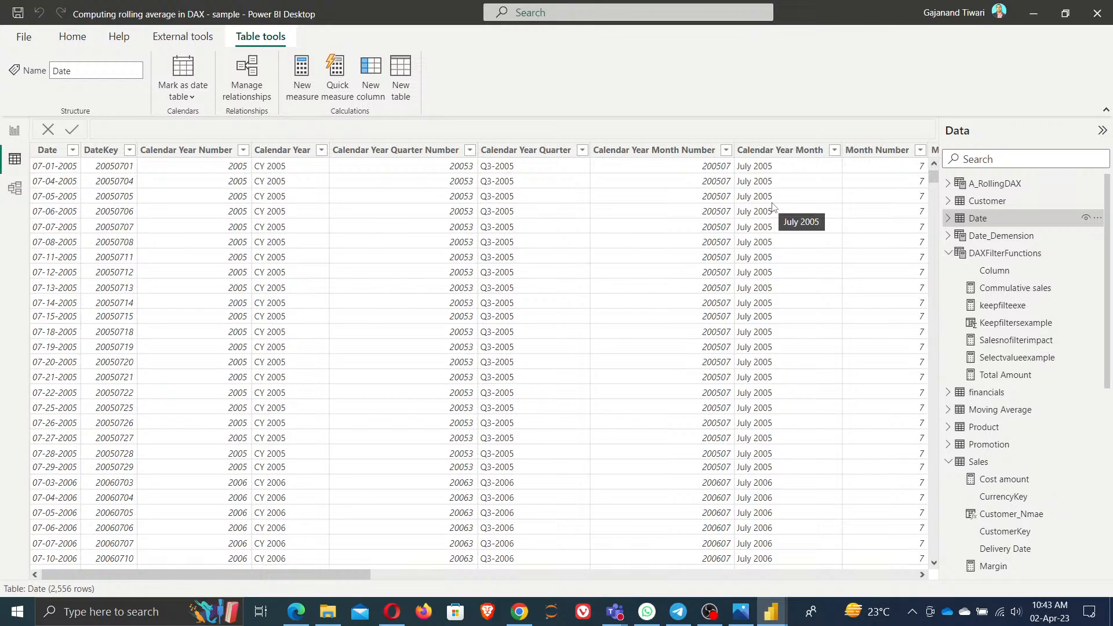
# - Create a calculated table with the formula Table = CALENDARAUTO() and commit it
pyautogui.click(400, 78)
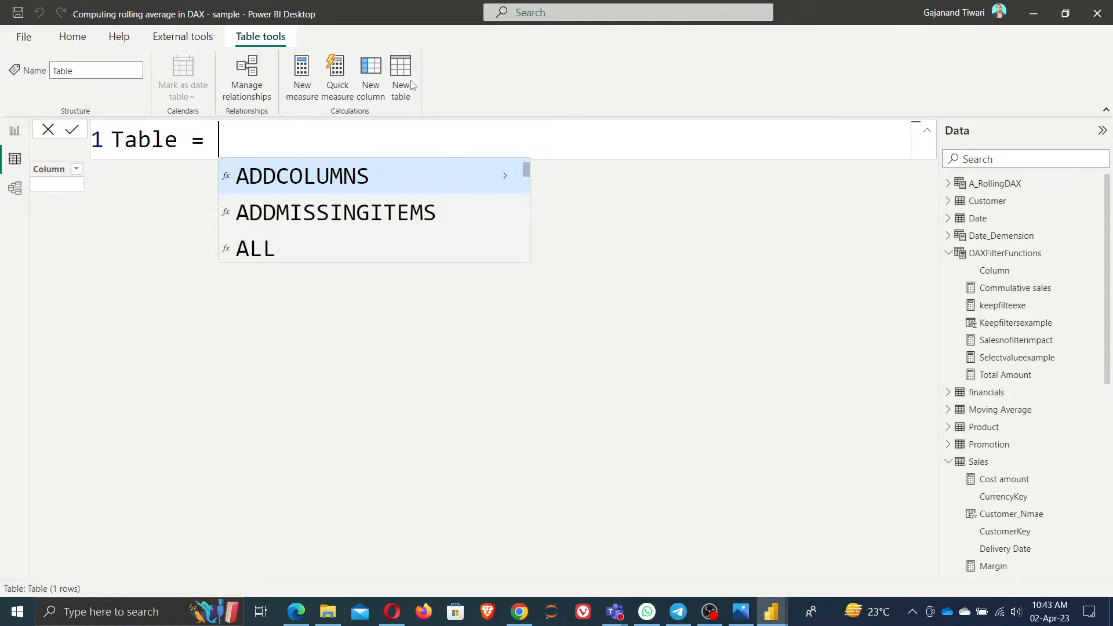
pyautogui.write('cal')
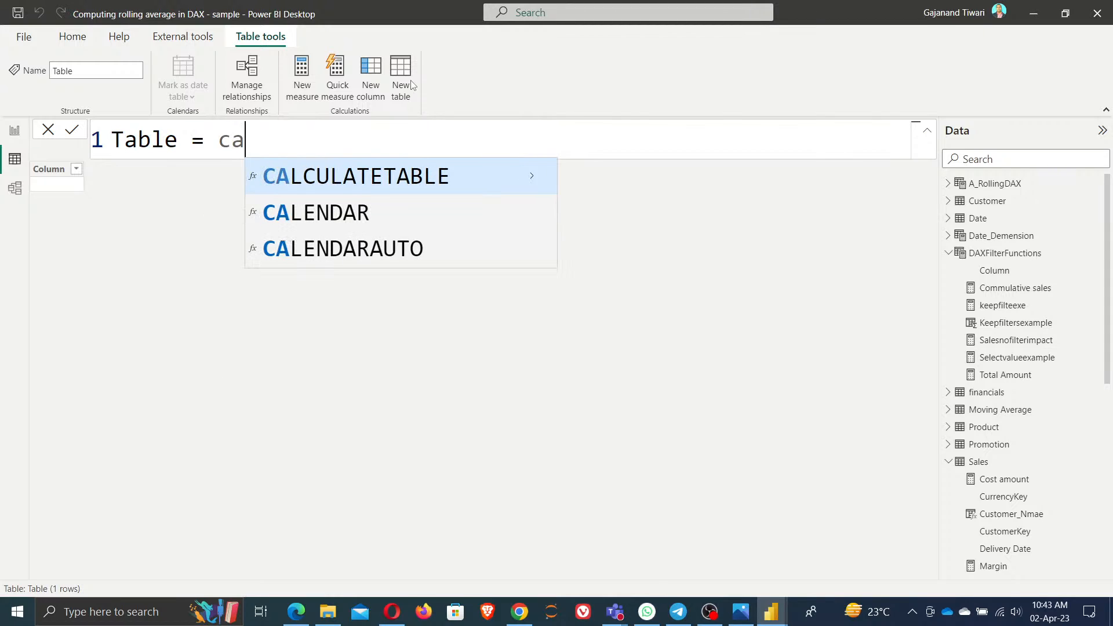
pyautogui.press('Down')
pyautogui.press('Down')
pyautogui.press('Tab')
pyautogui.write(')')
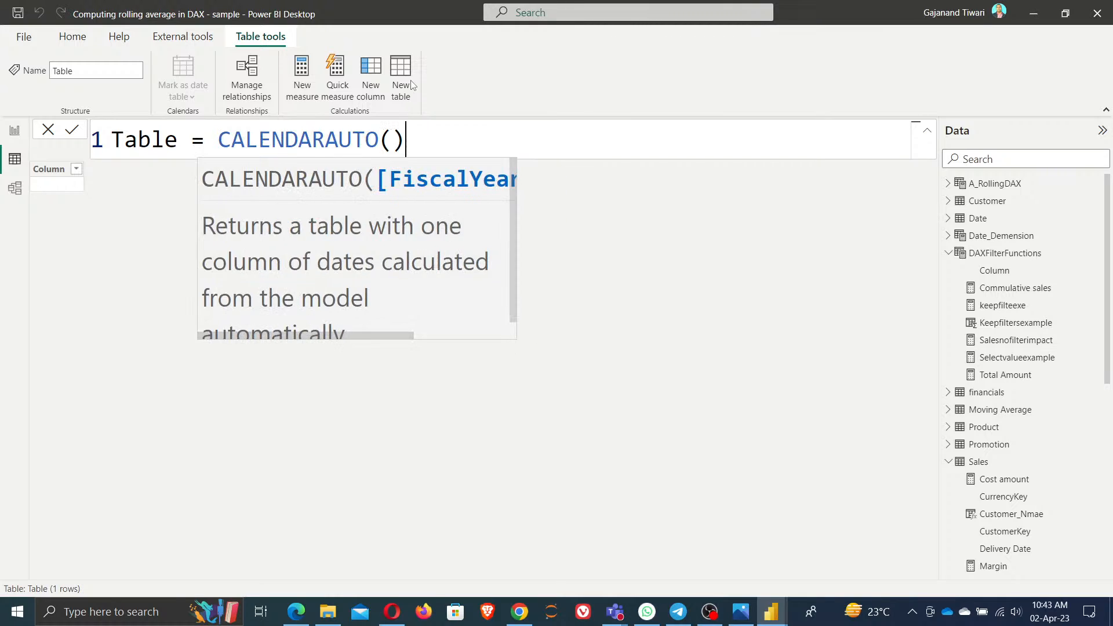
pyautogui.click(72, 131)
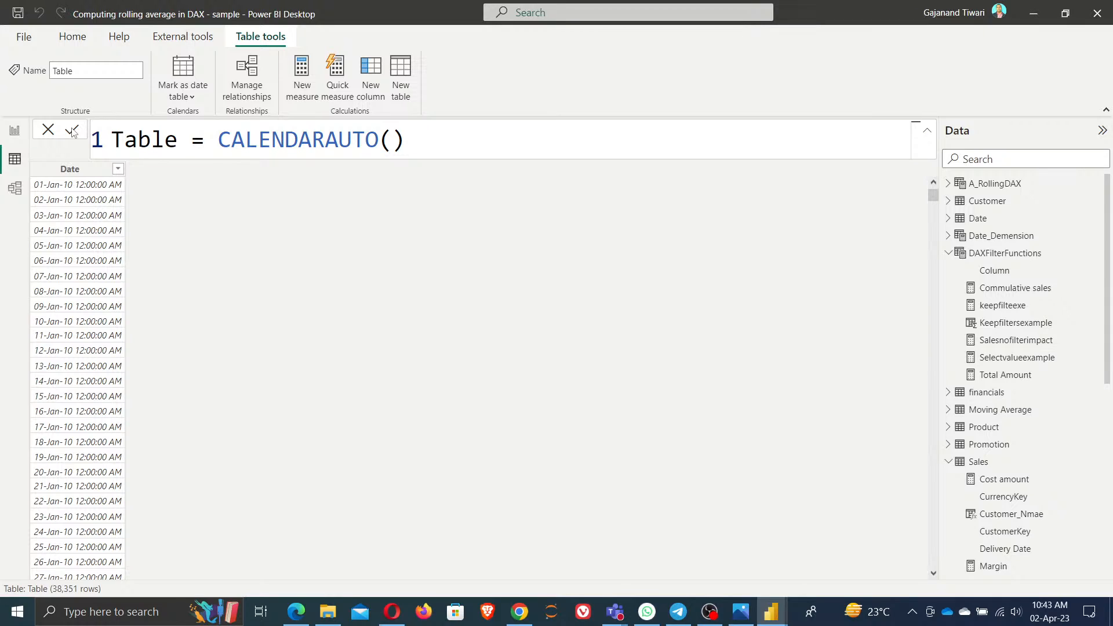
# - Examine the range of values in the new table's Date column through its filter list, leaving the filter unchanged
pyautogui.click(119, 174)
pyautogui.click(119, 170)
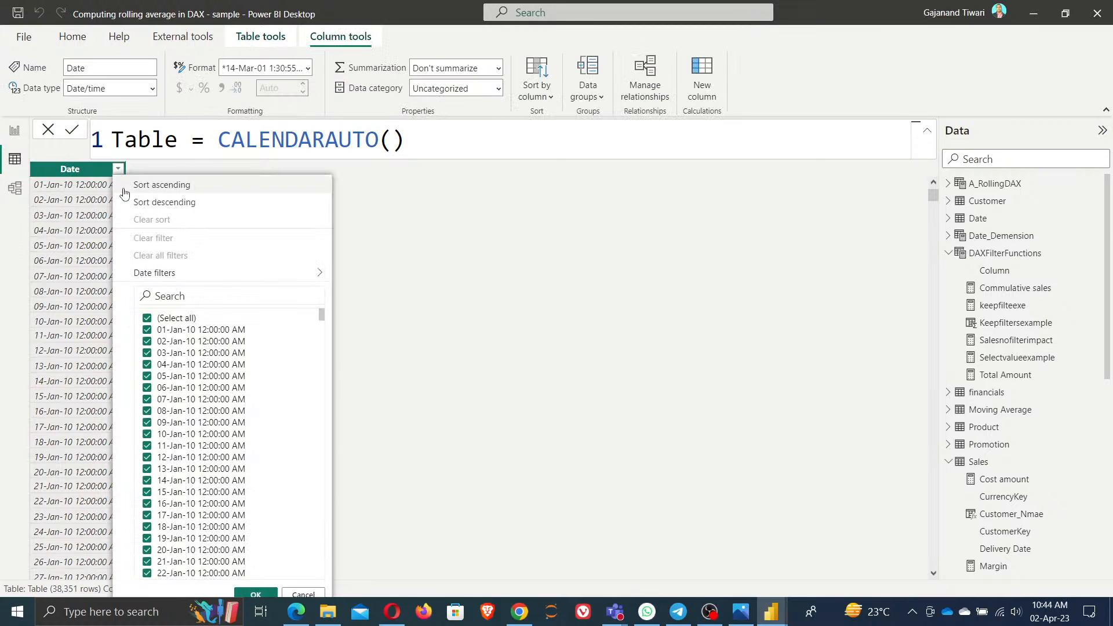
pyautogui.moveTo(323, 320); pyautogui.dragTo(332, 588)
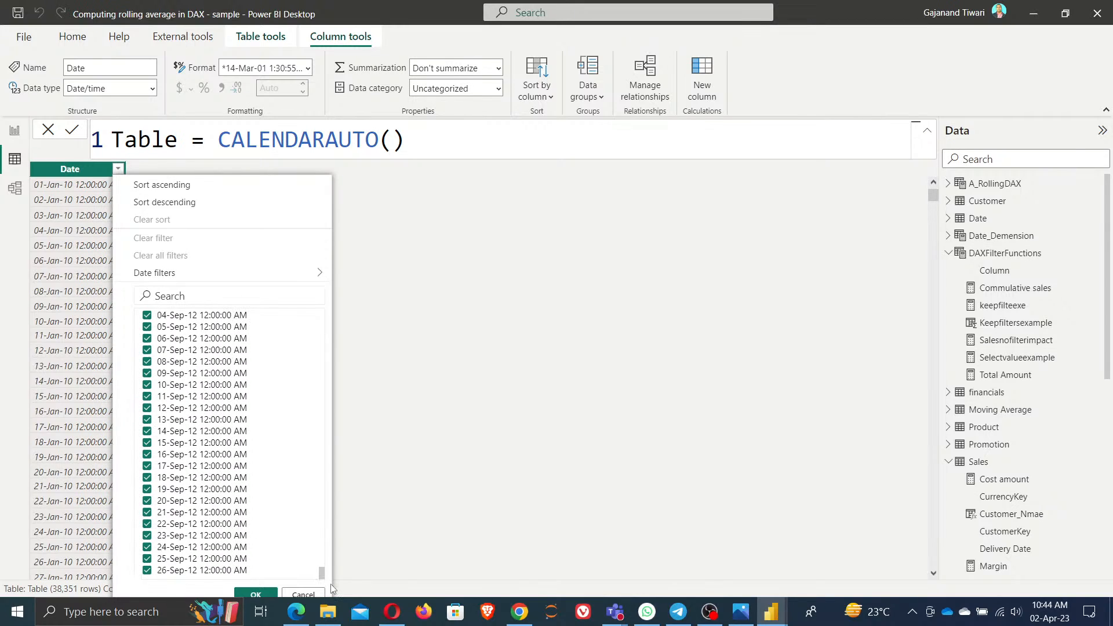
pyautogui.click(345, 179)
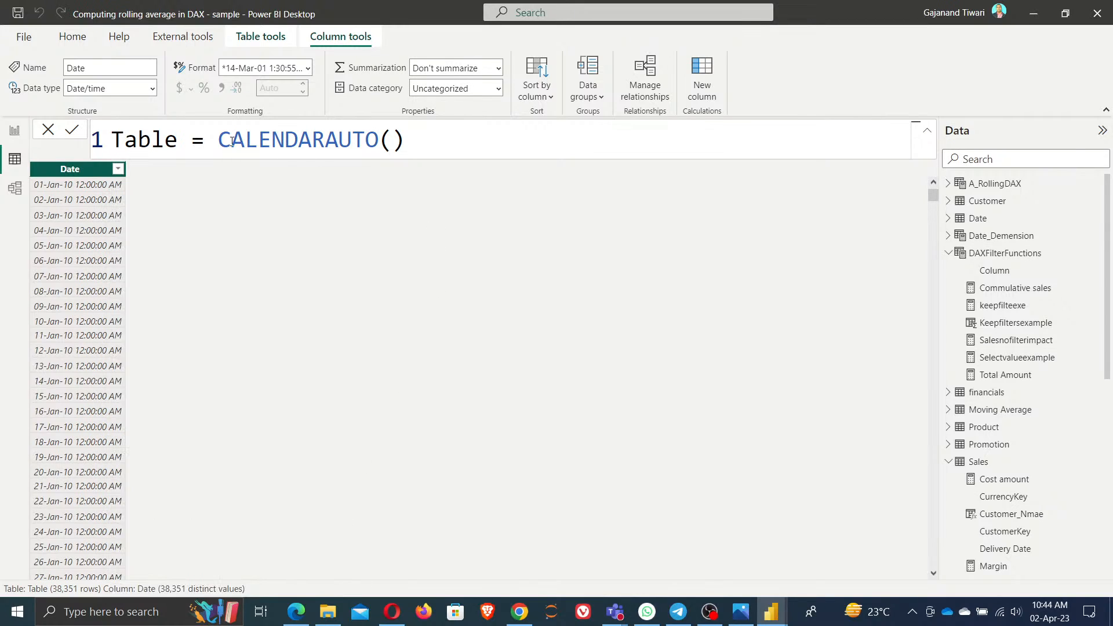
# - Replace CALENDARAUTO() in the new table's formula with the CALENDAR function
pyautogui.moveTo(220, 140); pyautogui.dragTo(592, 138)
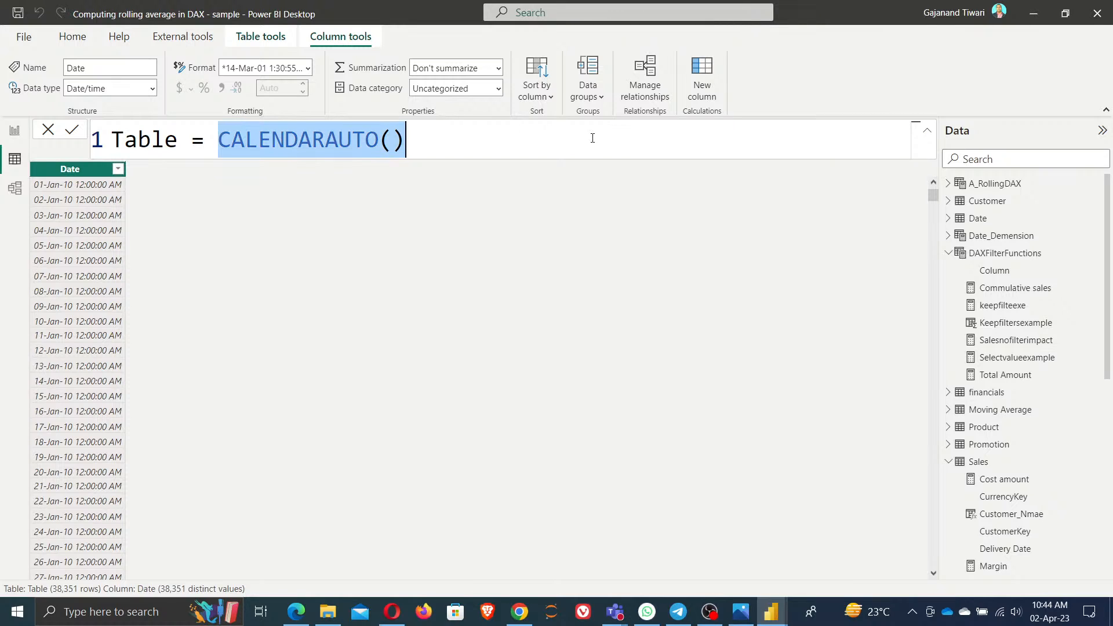
pyautogui.press('BackSpace')
pyautogui.write('cal')
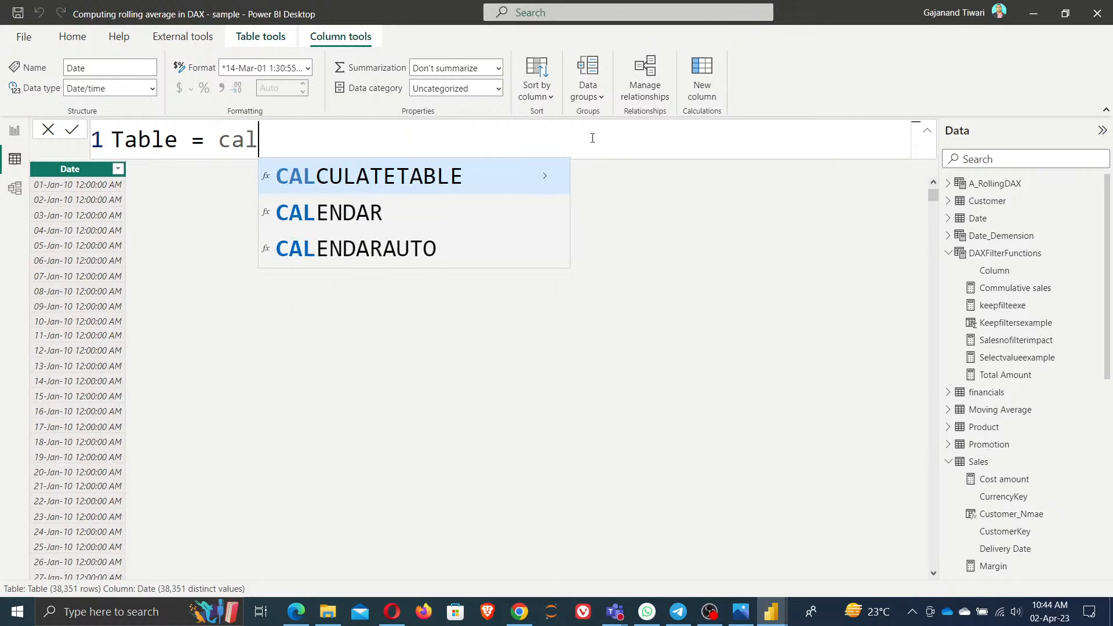
pyautogui.press('Down')
pyautogui.press('Tab')
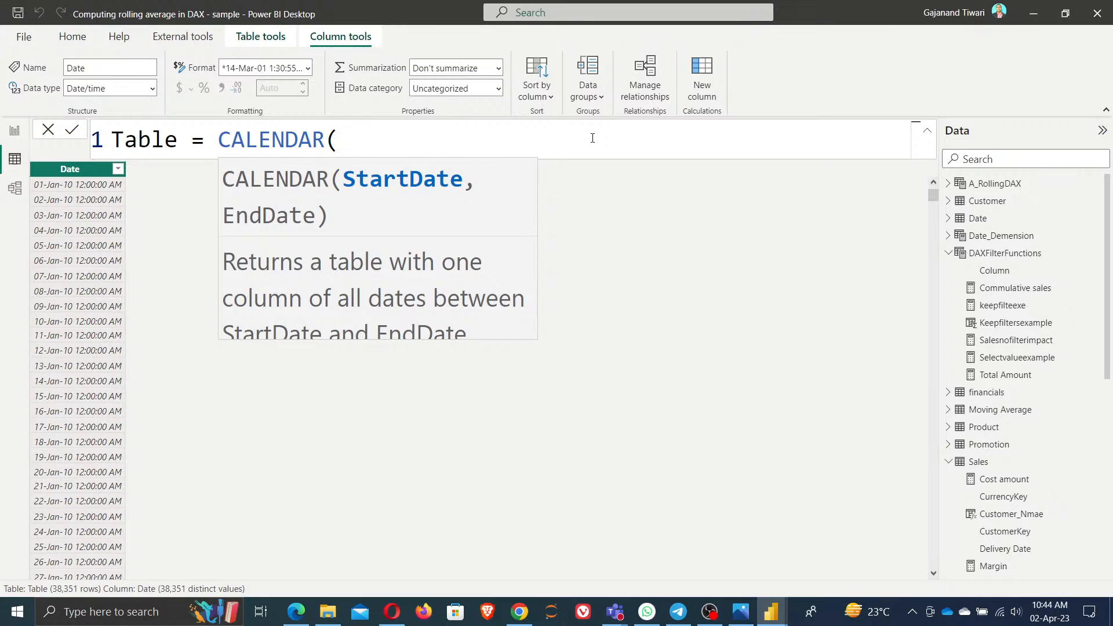
# - Enter MIN('Date'[Date]) as the start date of the new table's CALENDAR function
pyautogui.write('min')
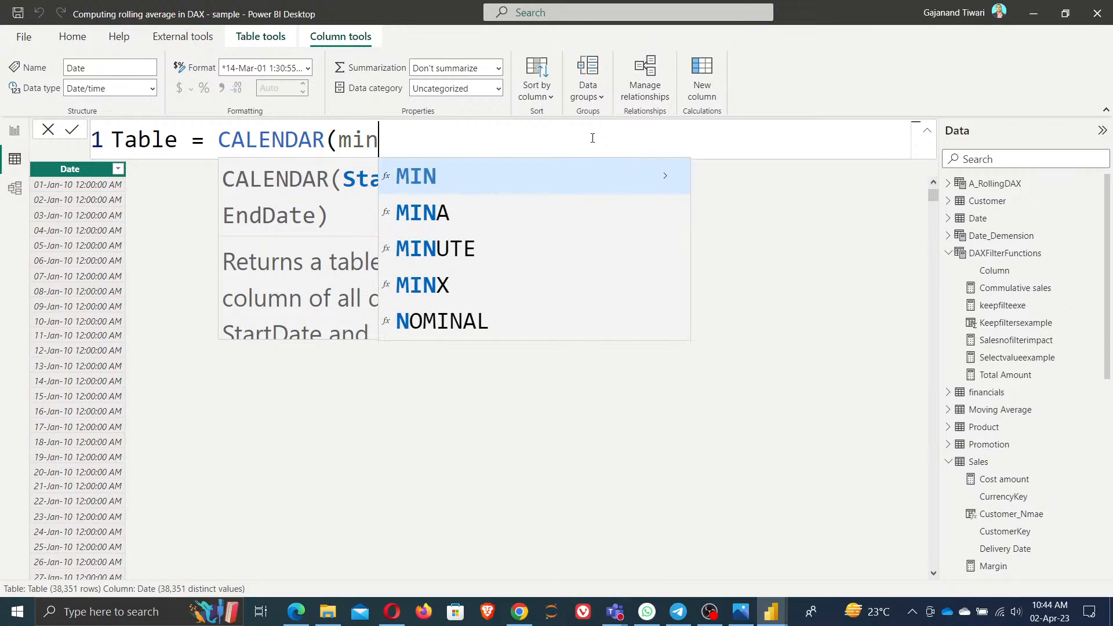
pyautogui.press('Tab')
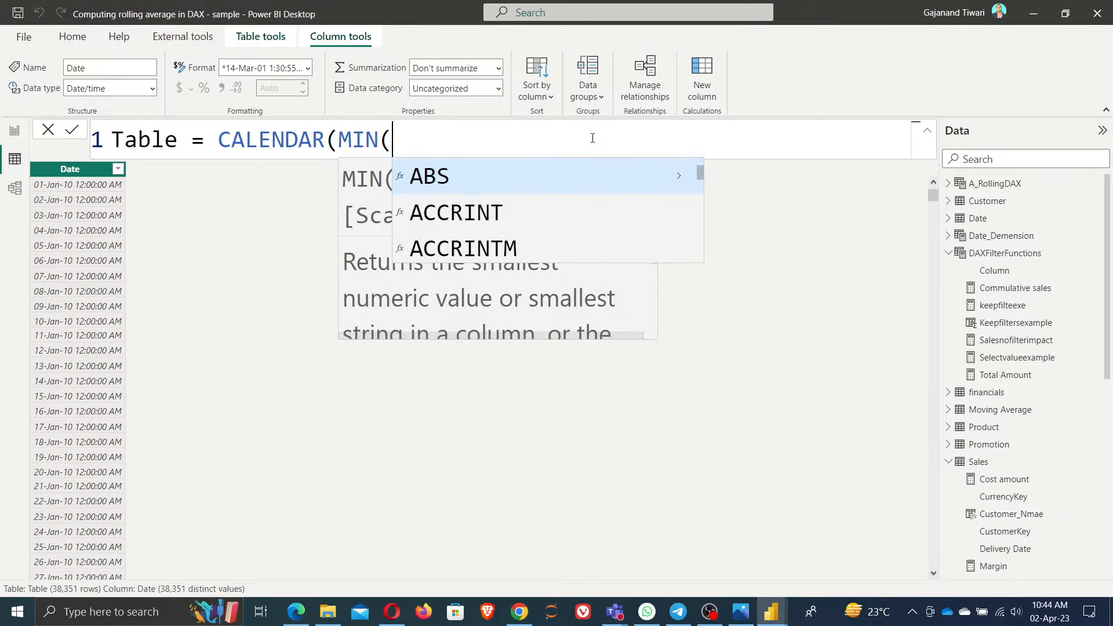
pyautogui.write('date')
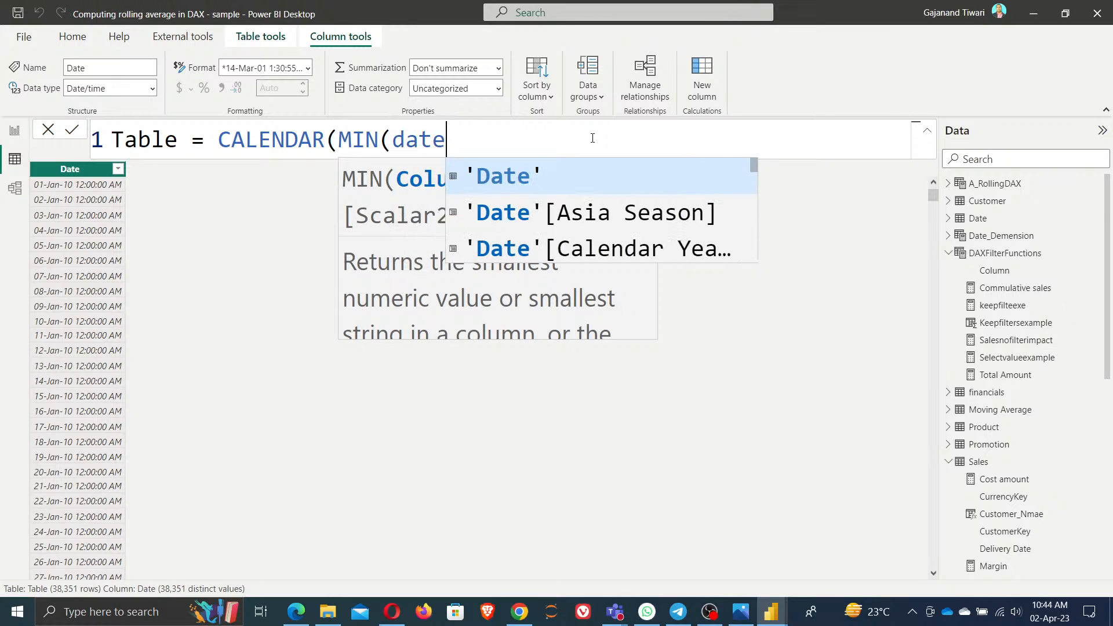
pyautogui.press('Down')
pyautogui.press('Down')
pyautogui.press('Down')
pyautogui.press('Down')
pyautogui.press('Down')
pyautogui.press('Down')
pyautogui.press('Down')
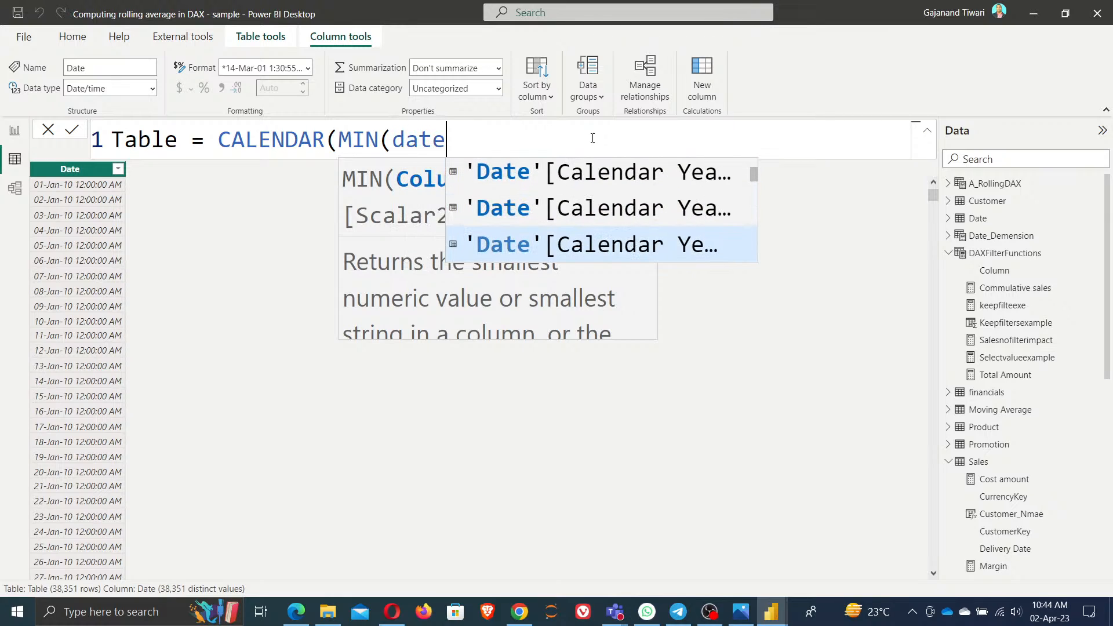
pyautogui.press('Down')
pyautogui.press('Tab')
pyautogui.write(')')
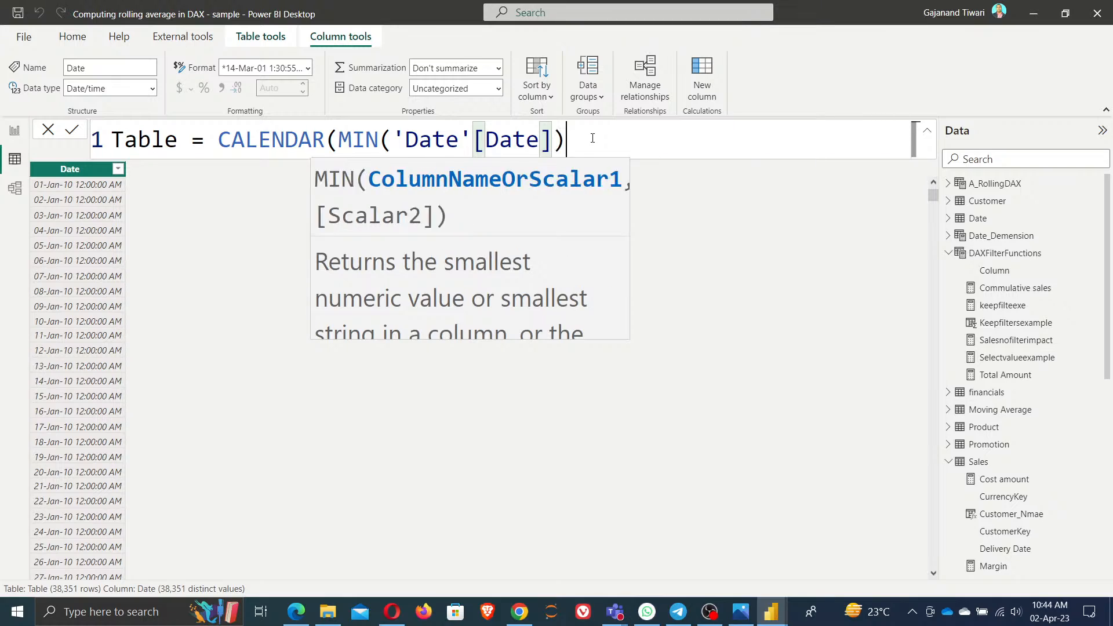
pyautogui.write(',')
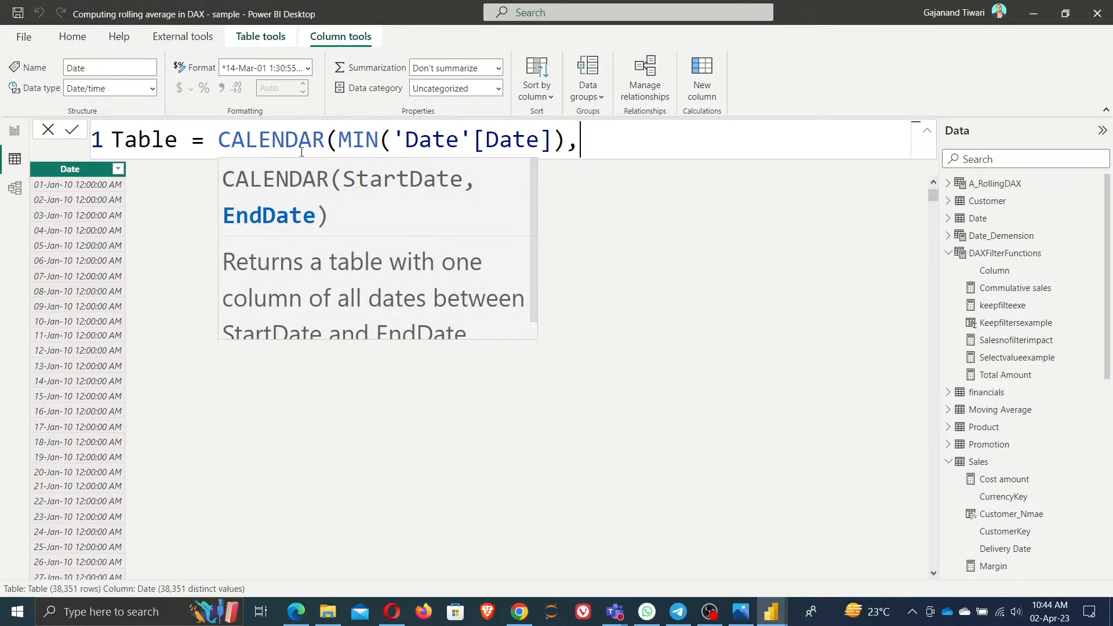
# - Copy the MIN expression as CALENDAR's end date, change it to MAX('Date'[Date]), and commit the table formula
pyautogui.doubleClick(358, 140)
pyautogui.moveTo(402, 139); pyautogui.dragTo(565, 140)
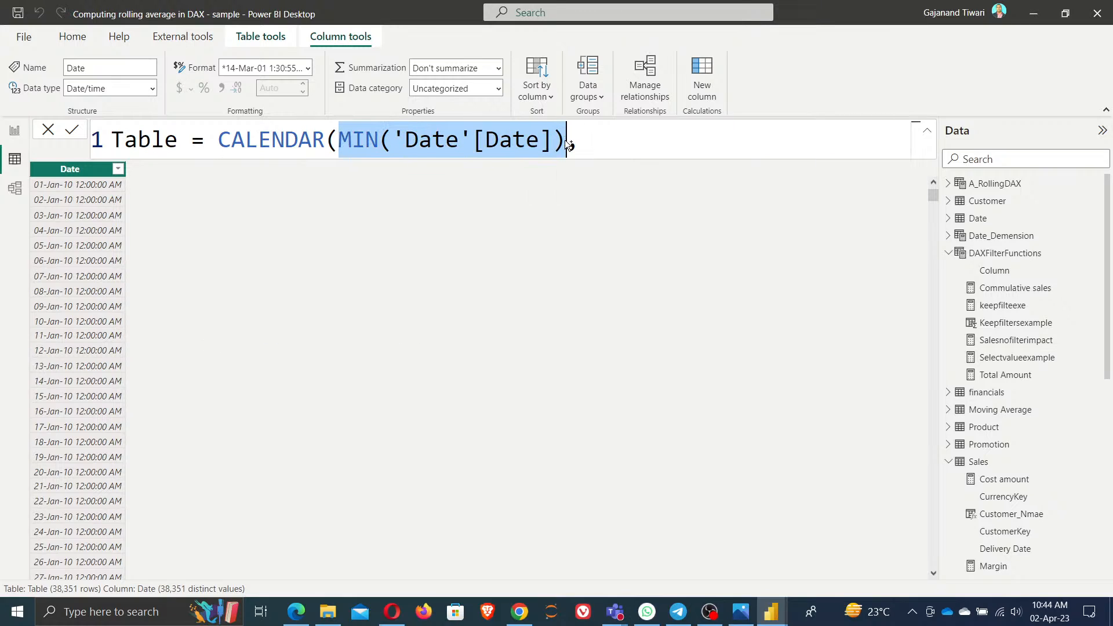
pyautogui.hotkey('ctrl', 'c')
pyautogui.click(605, 140)
pyautogui.hotkey('ctrl', 'v')
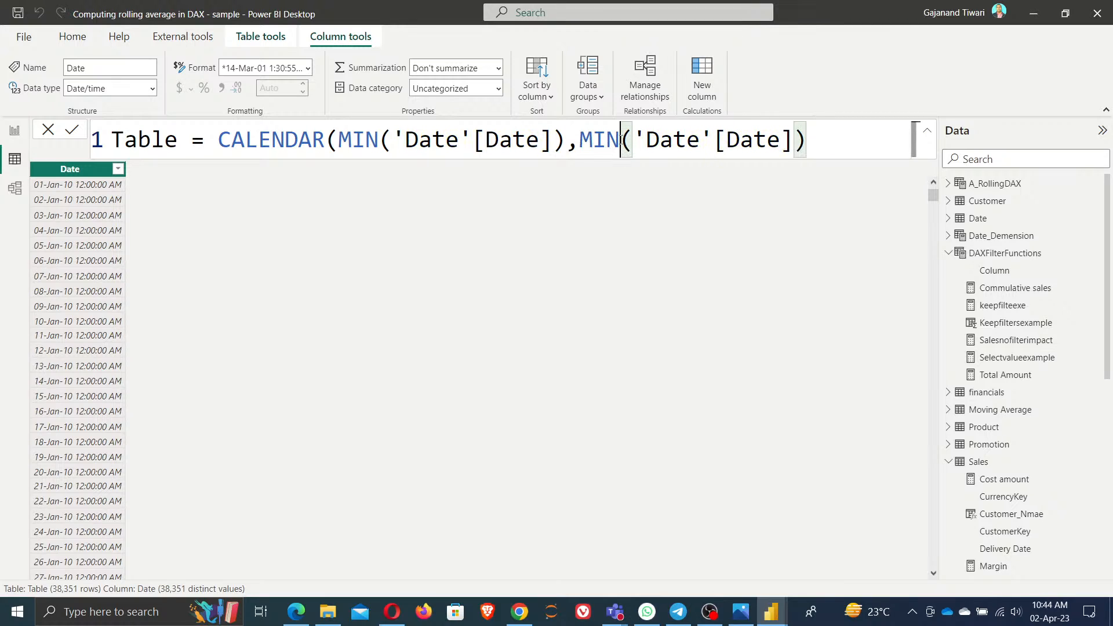
pyautogui.doubleClick(607, 140)
pyautogui.write('MAx')
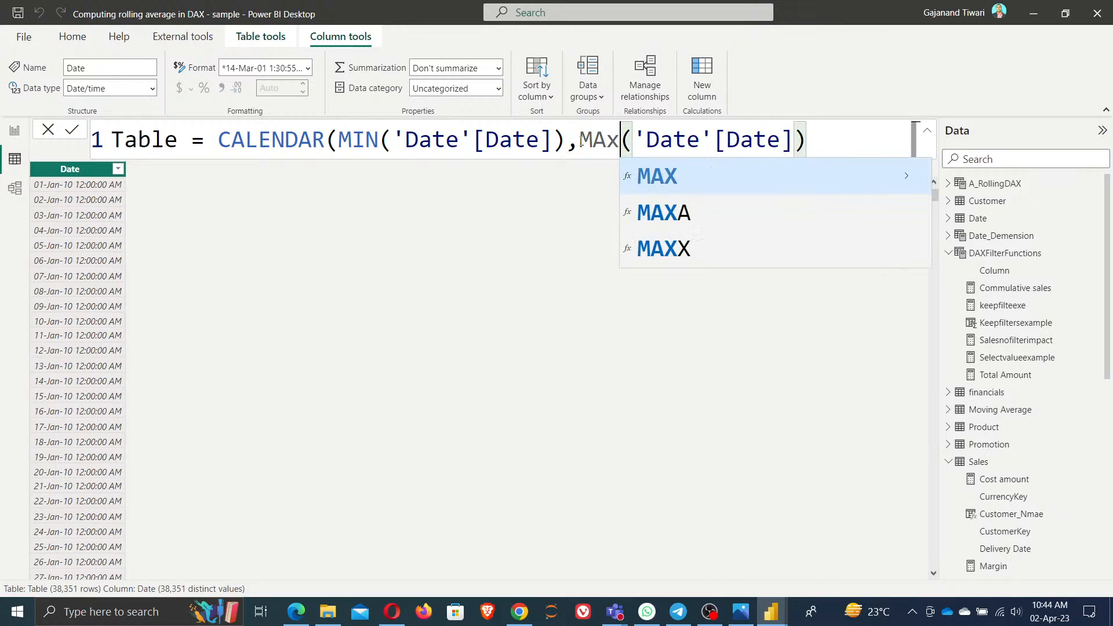
pyautogui.click(833, 148)
pyautogui.write(')')
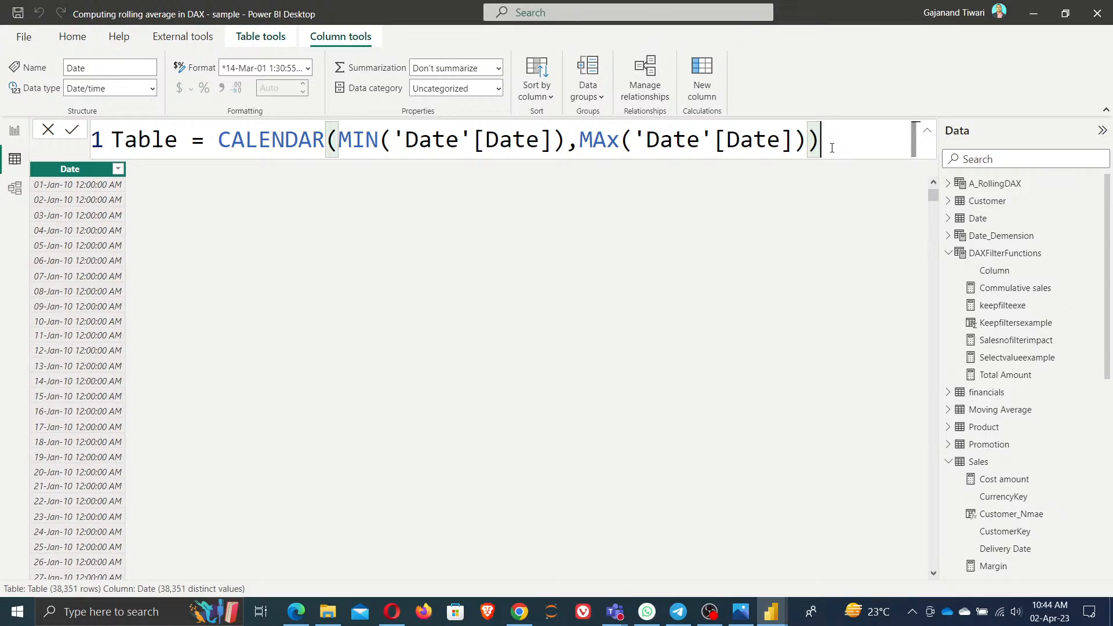
pyautogui.click(74, 133)
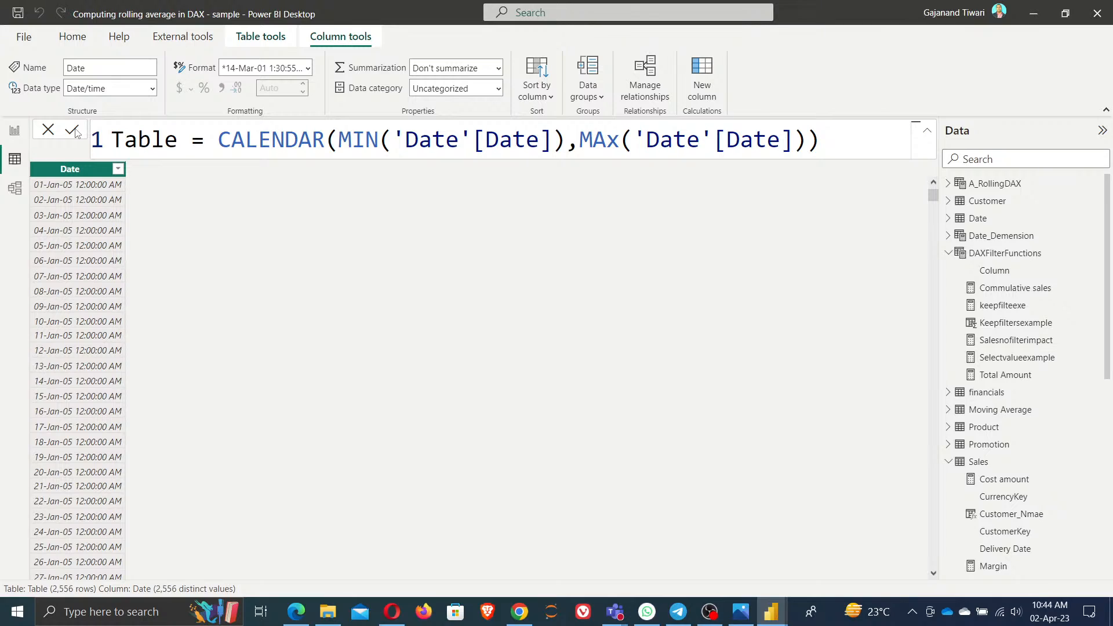
# - Replace the end date in the CALENDAR formula with TODAY() and commit it
pyautogui.moveTo(581, 141); pyautogui.dragTo(922, 149)
pyautogui.press('BackSpace')
pyautogui.write('toda')
pyautogui.press('Tab')
pyautogui.write(')')
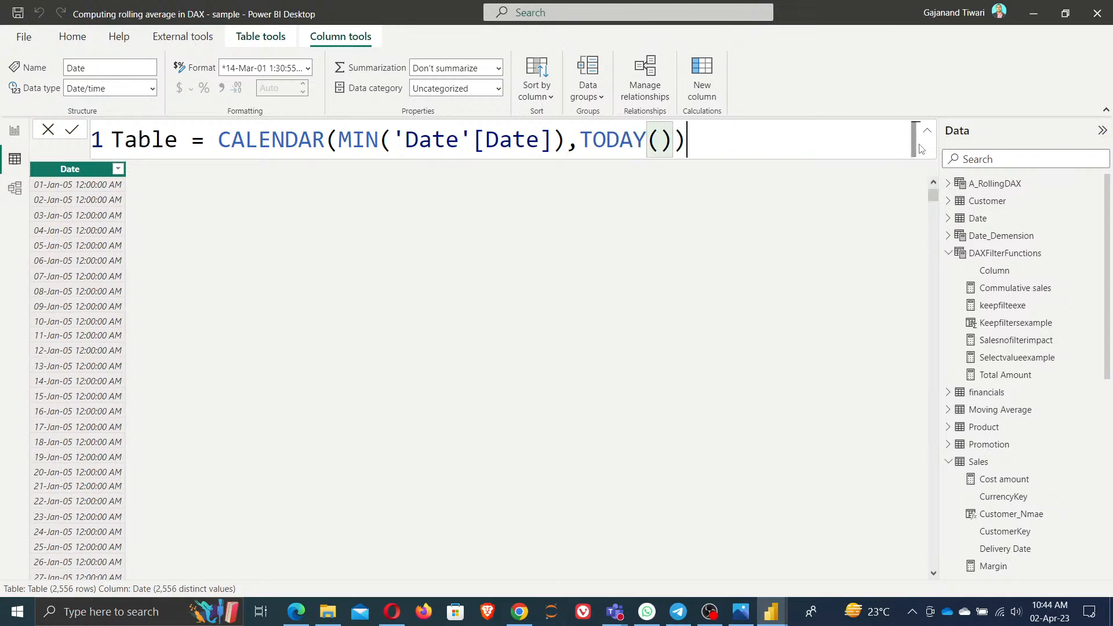
pyautogui.write(')')
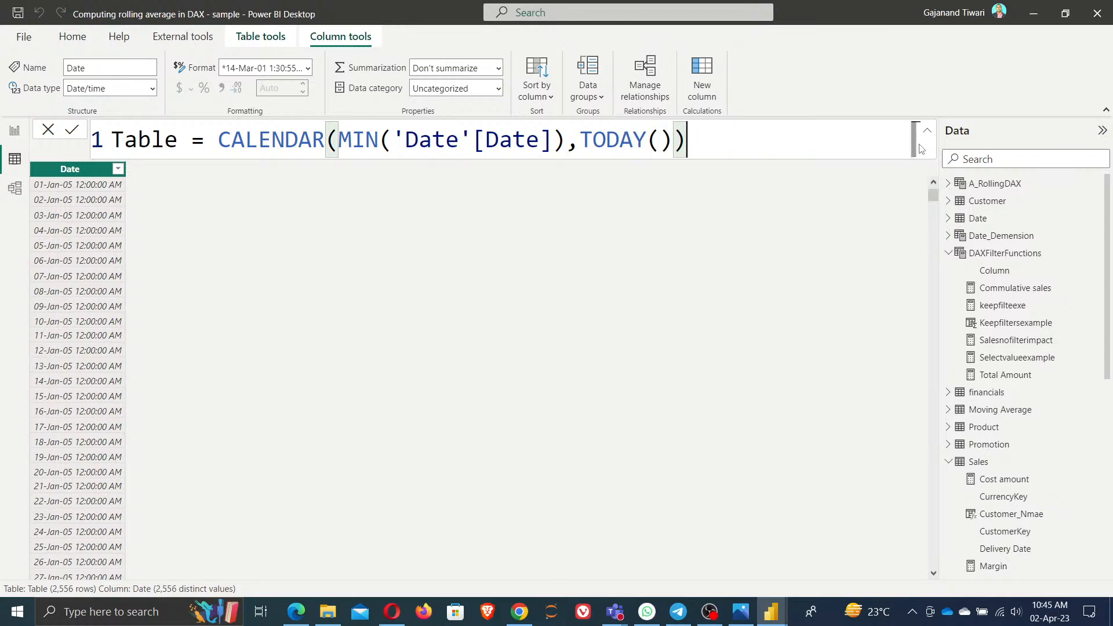
pyautogui.click(75, 133)
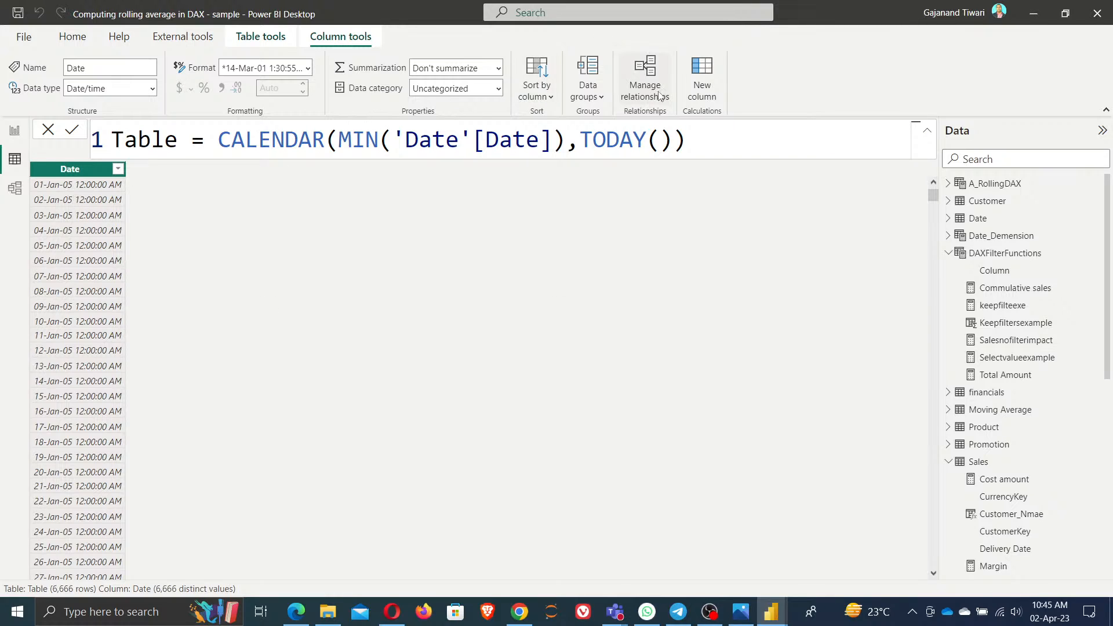
# - Add the calculated column Yeras = YEAR('Table'[Date]) to the calendar table and check its years in the filter list
pyautogui.click(703, 82)
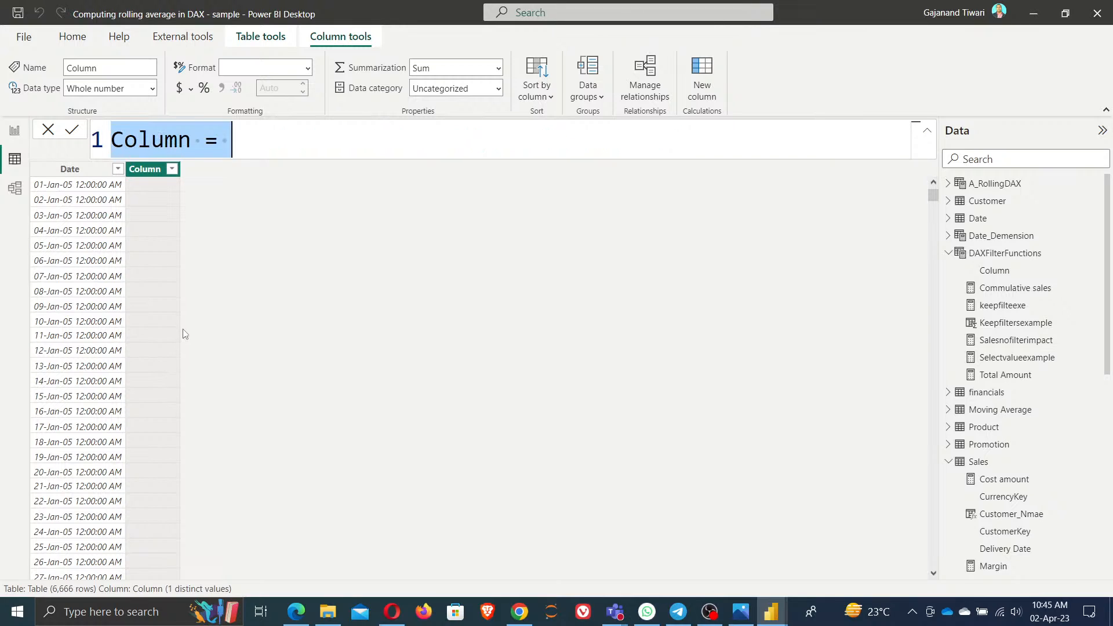
pyautogui.write('Yeras = y')
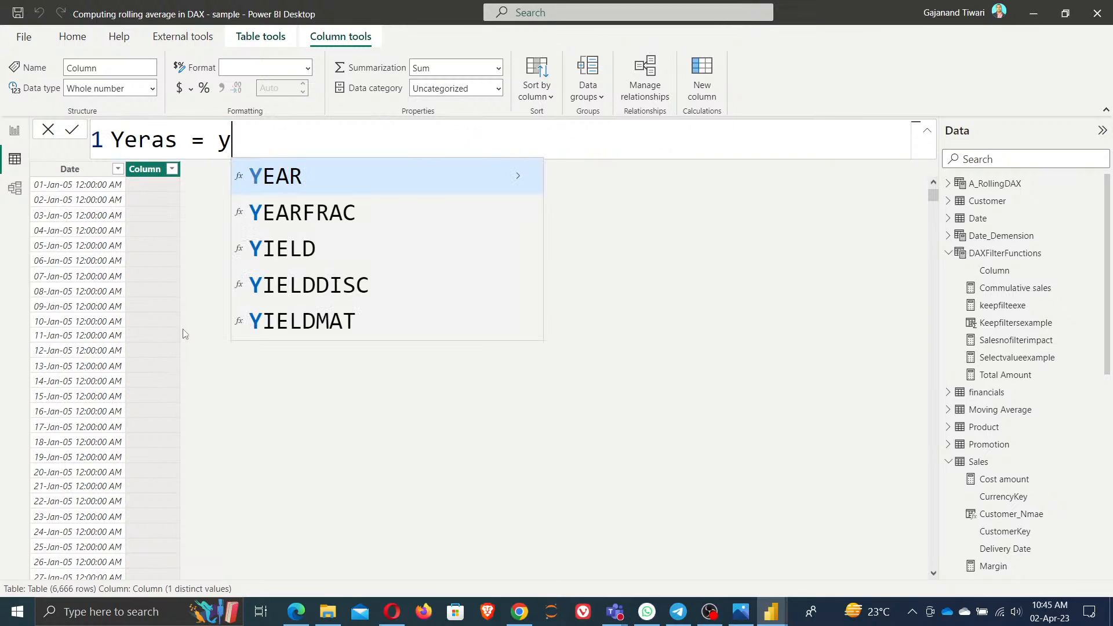
pyautogui.write('ea')
pyautogui.press('Tab')
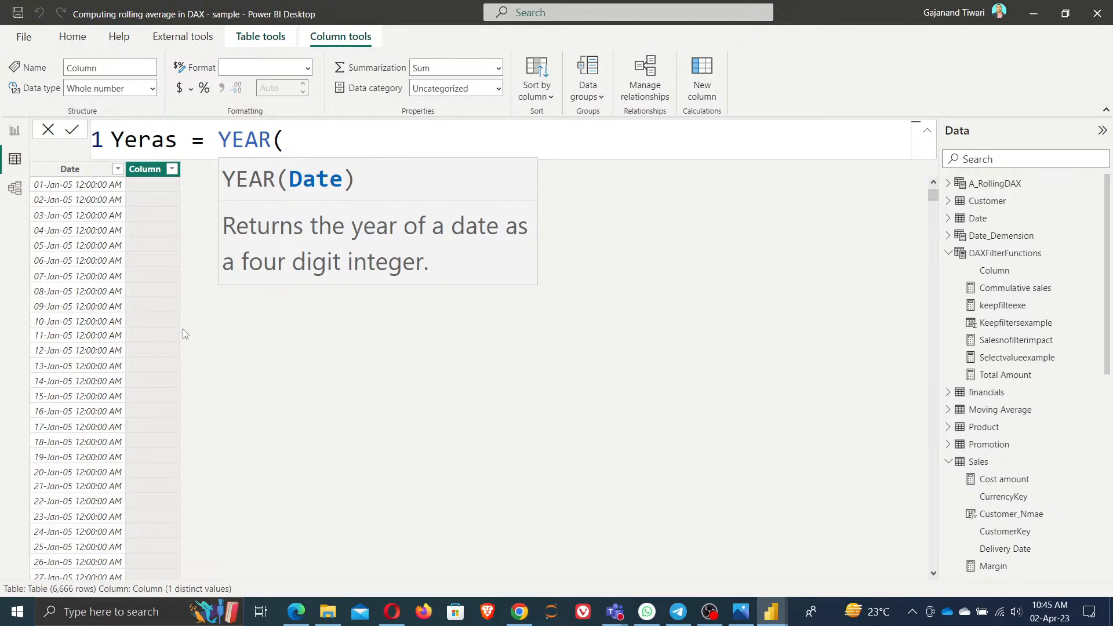
pyautogui.write('table')
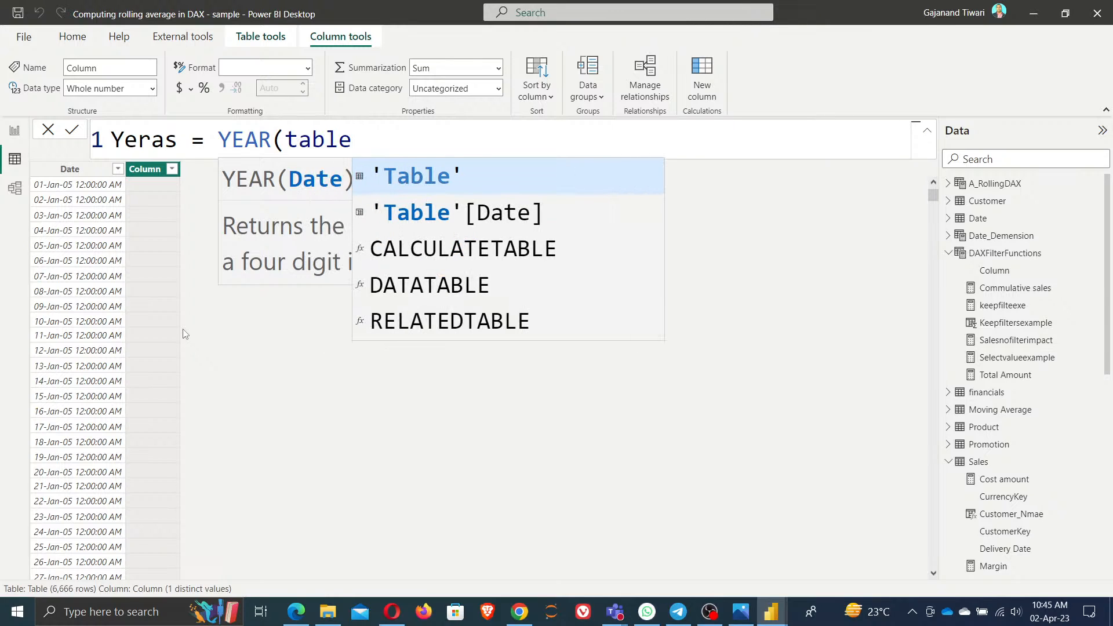
pyautogui.press('Down')
pyautogui.press('Tab')
pyautogui.write(')')
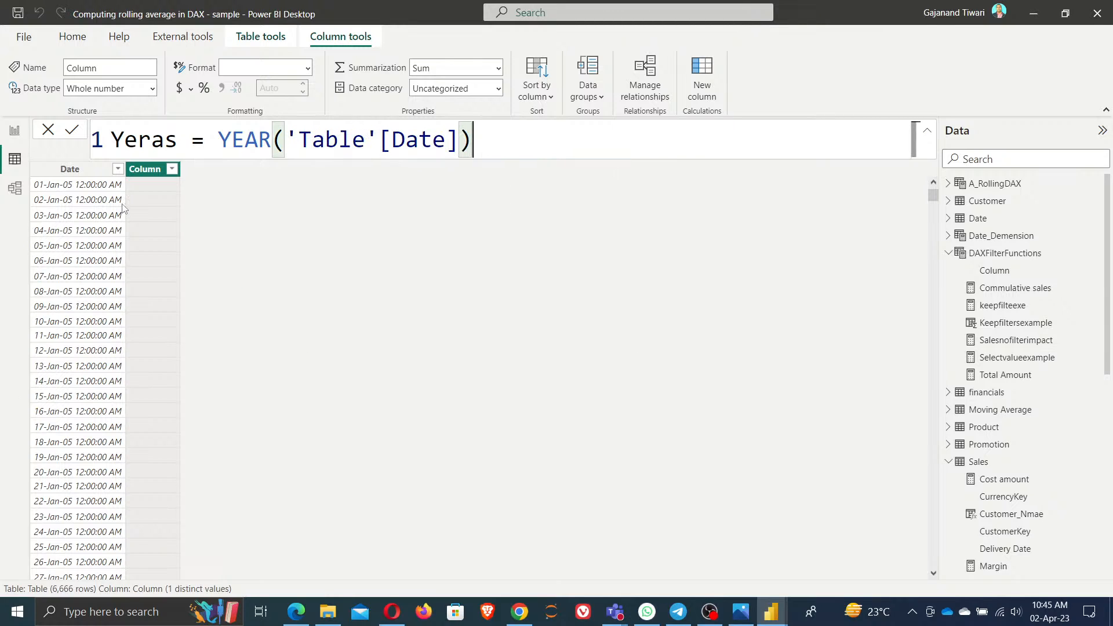
pyautogui.click(70, 134)
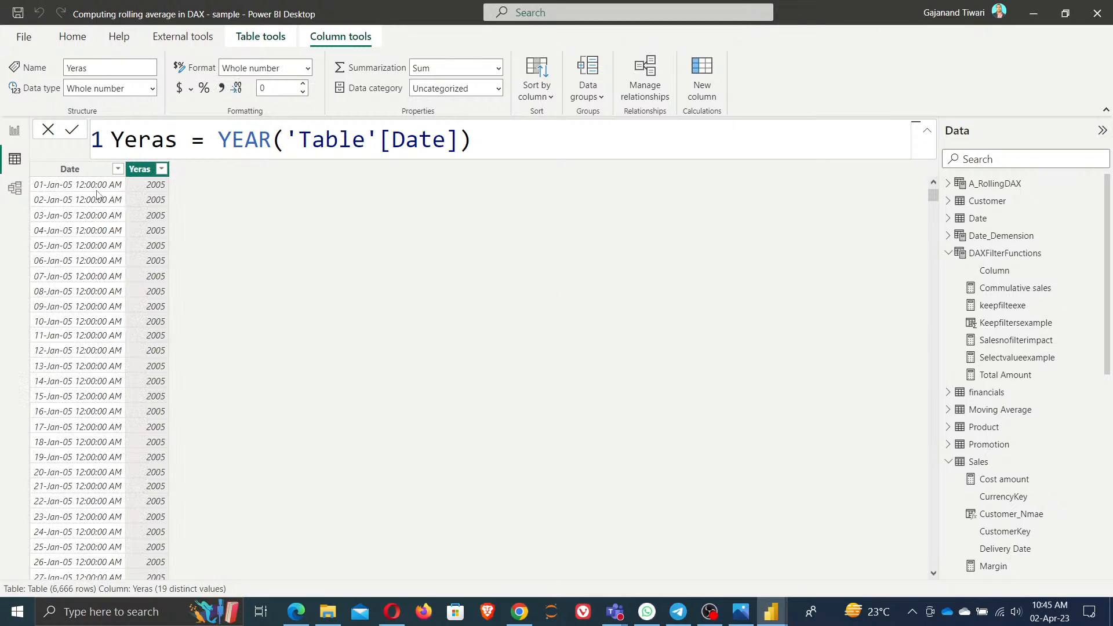
pyautogui.click(163, 170)
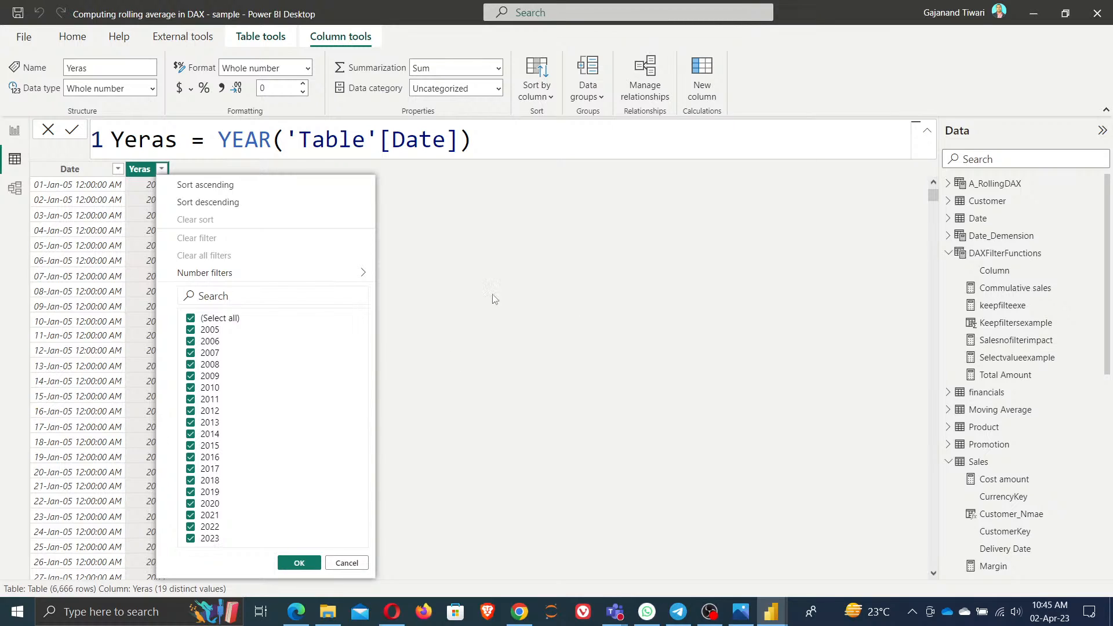
pyautogui.click(536, 312)
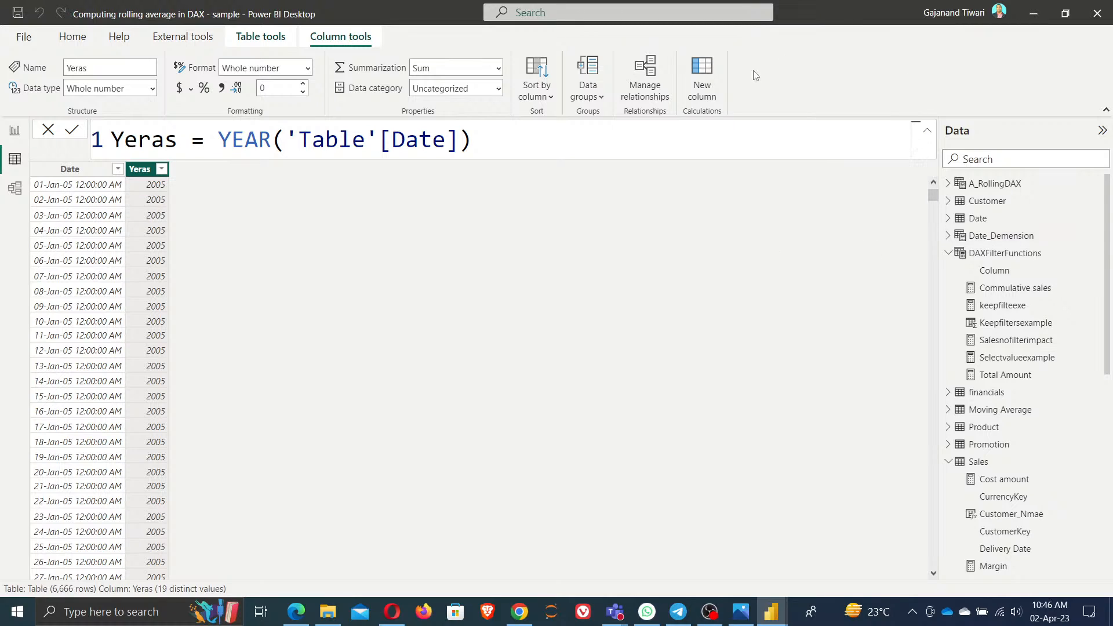
# - Start a new calculated column named FYDate with a formula that nests YEAR inside DATE inside EDATE
pyautogui.click(708, 93)
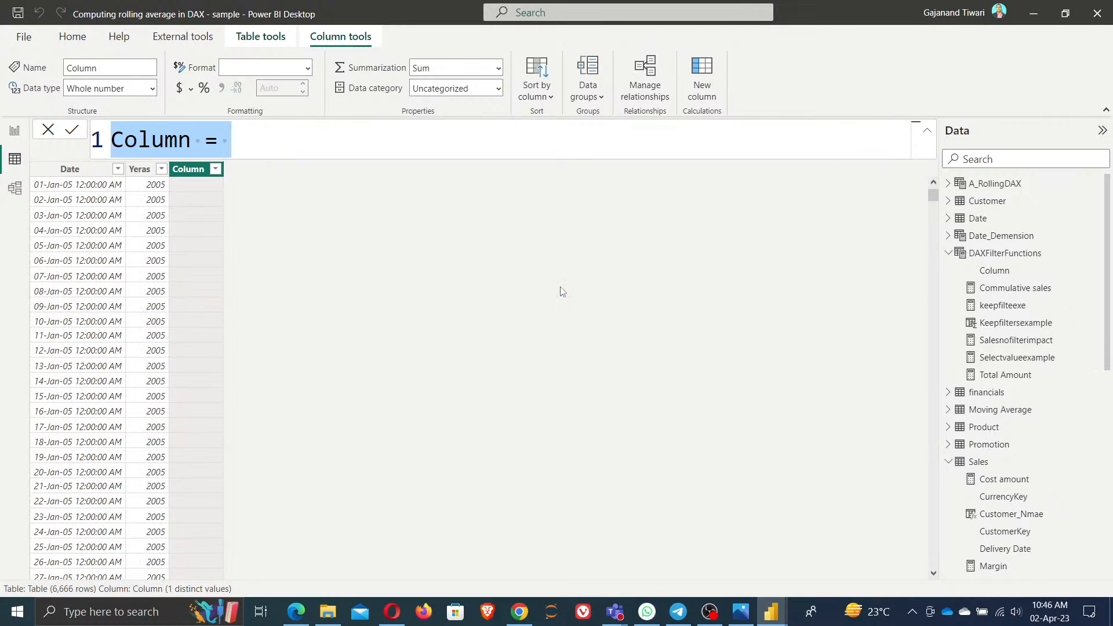
pyautogui.write('FYDate = ed')
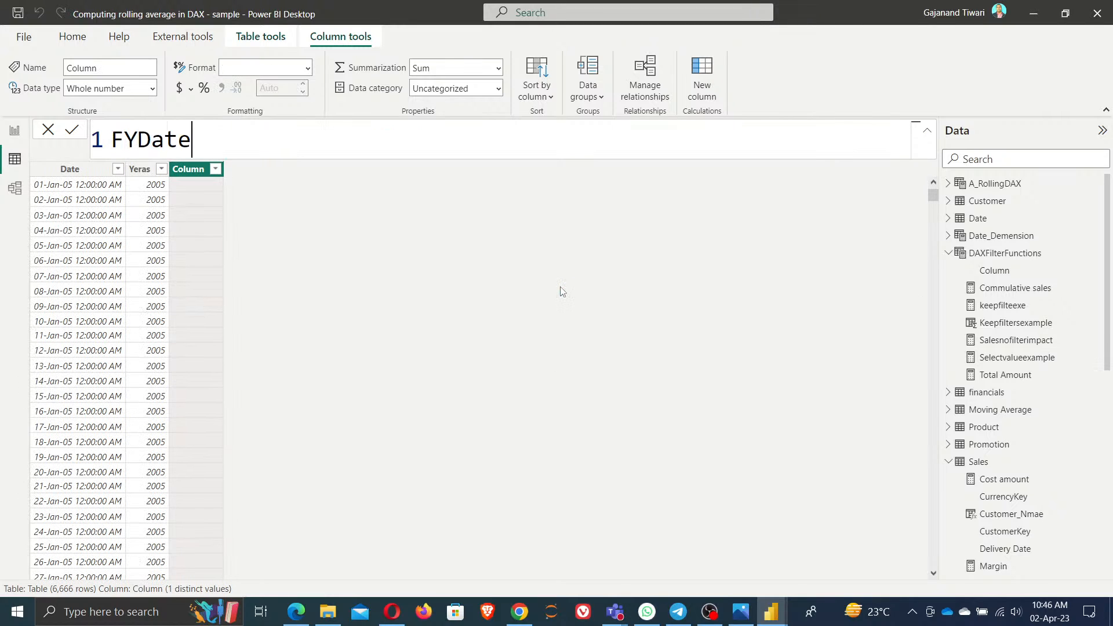
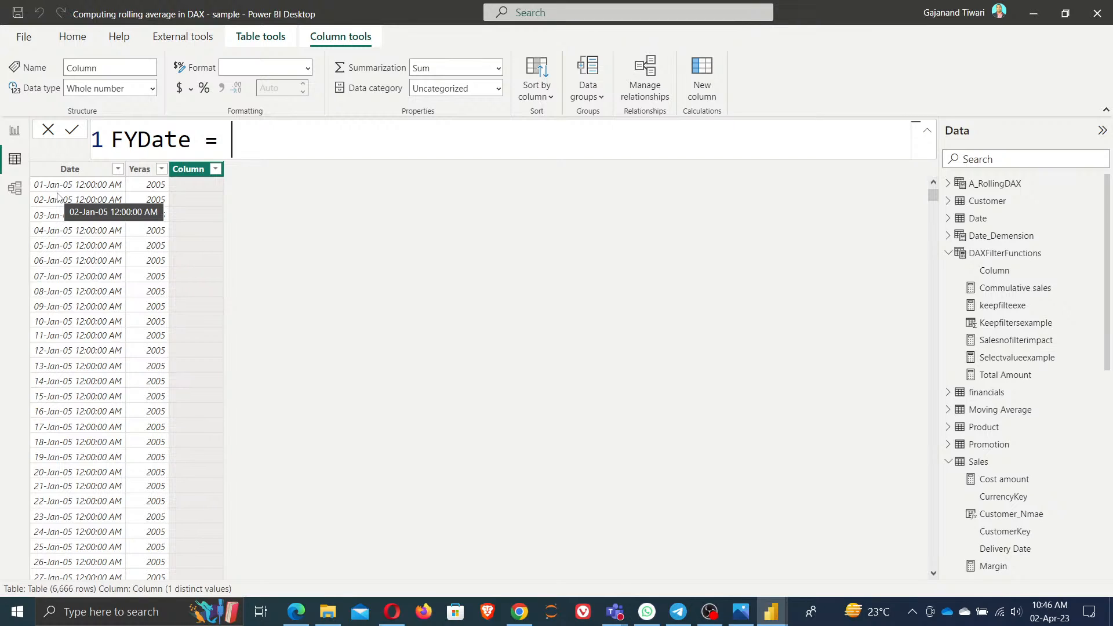
pyautogui.write('ed')
pyautogui.press('Tab')
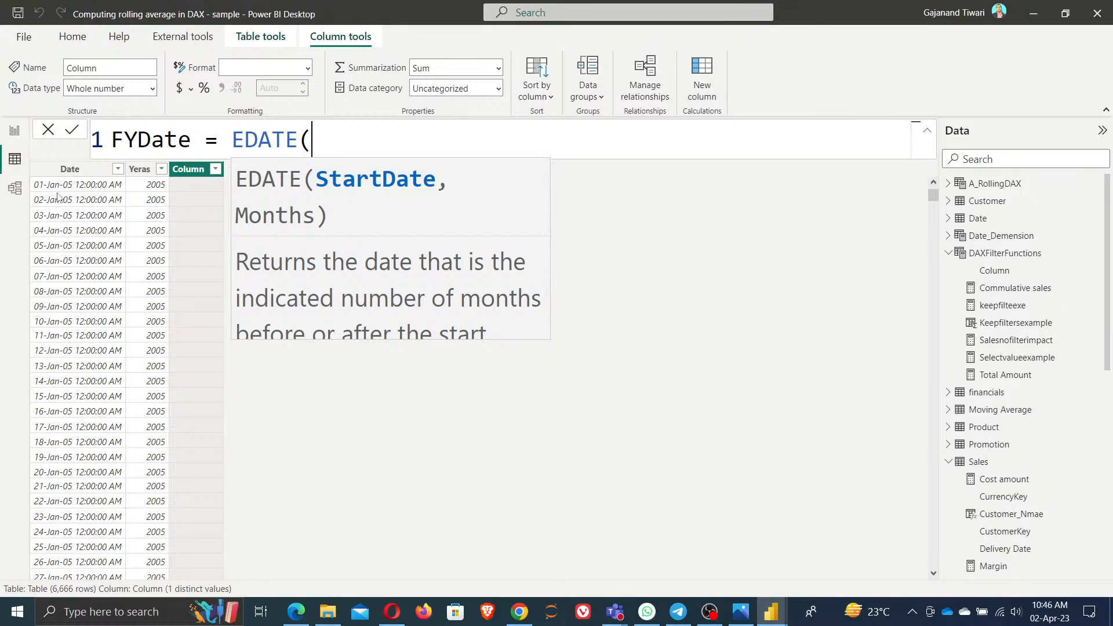
pyautogui.write('date')
pyautogui.press('Tab')
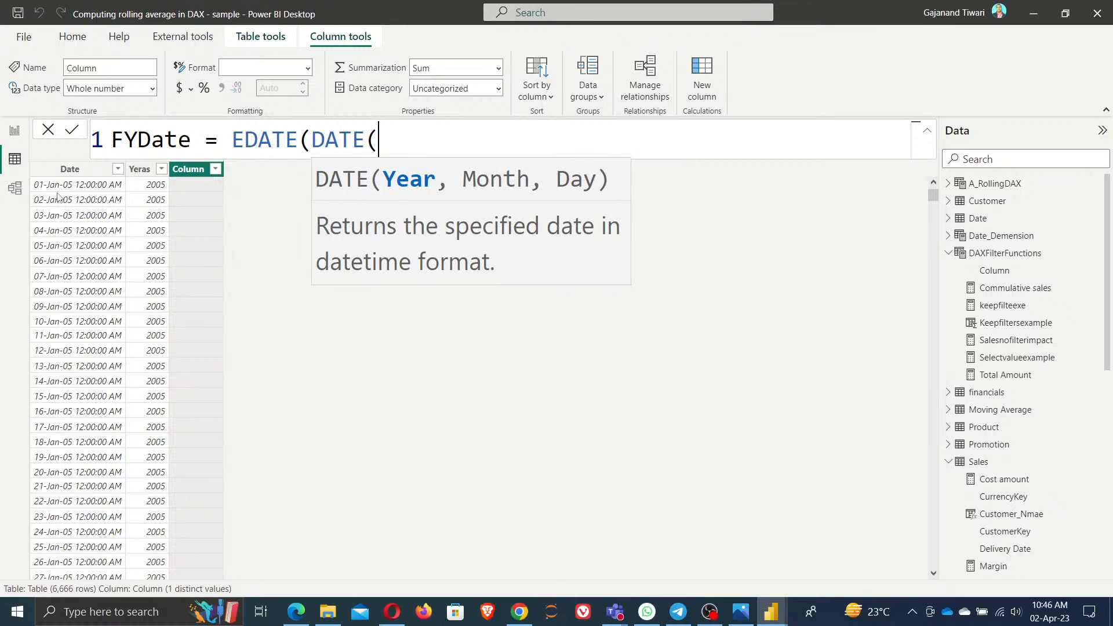
pyautogui.write('ye')
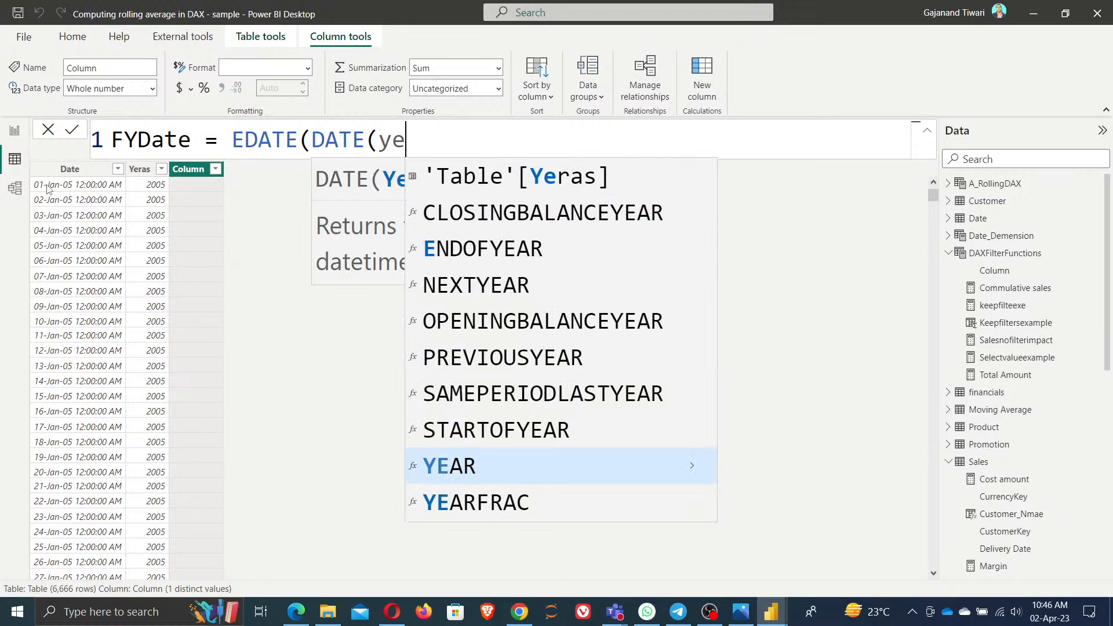
pyautogui.press('Tab')
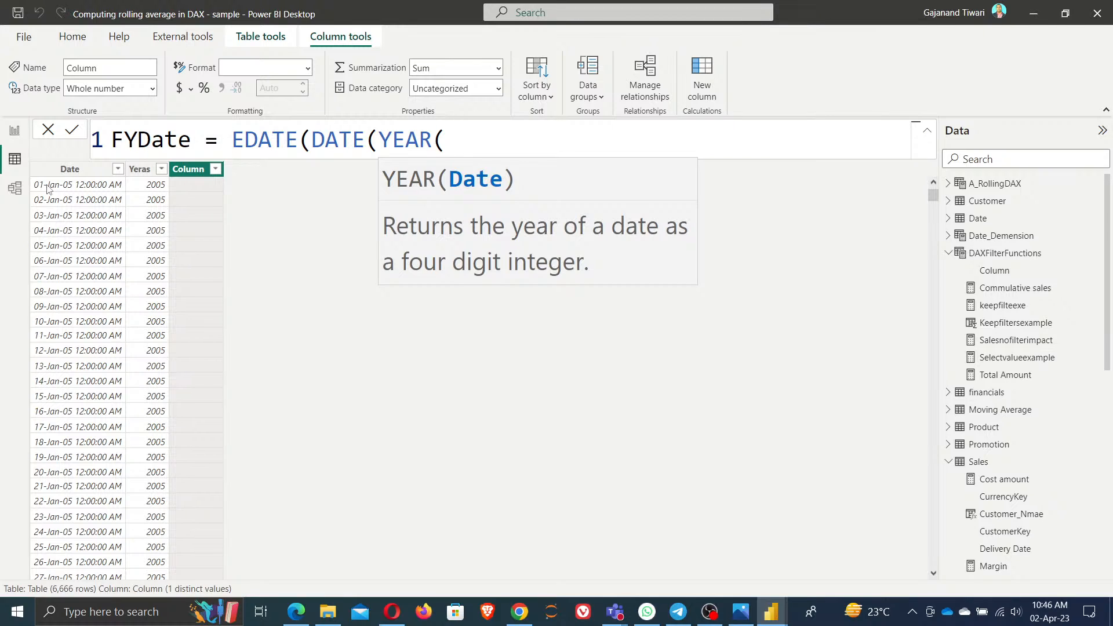
pyautogui.write('date')
pyautogui.press('Down')
pyautogui.press('Down')
pyautogui.press('Down')
pyautogui.press('Down')
pyautogui.press('Down')
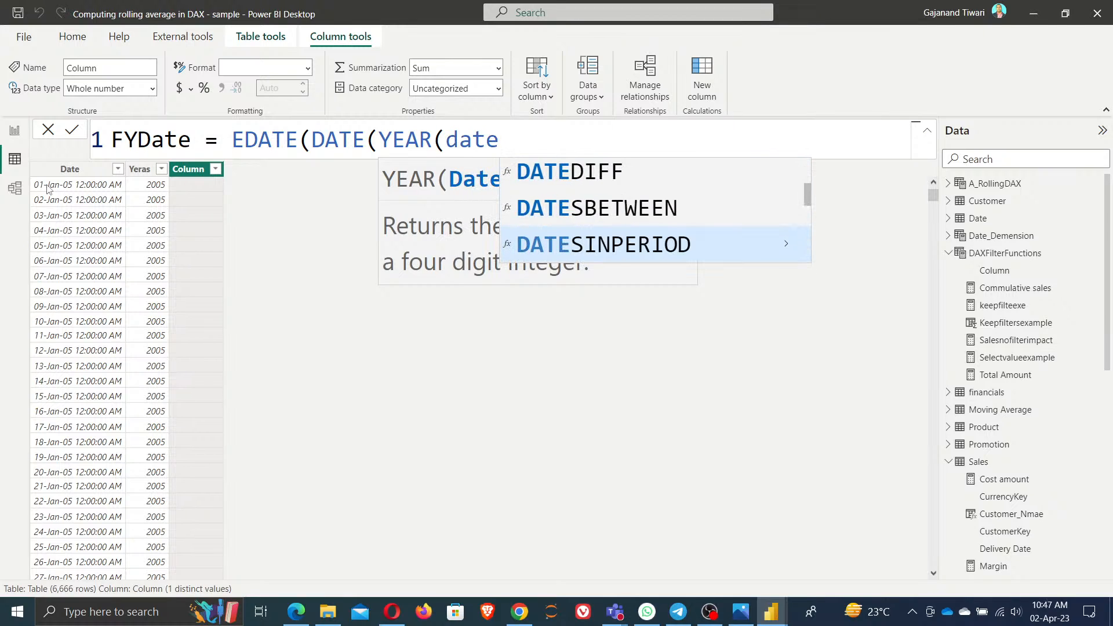
pyautogui.press('BackSpace')
pyautogui.press('BackSpace')
pyautogui.press('BackSpace')
pyautogui.press('BackSpace')
# - Complete the year argument of DATE in the FYDate formula as YEAR('Table'[Date])-1
pyautogui.write('ta')
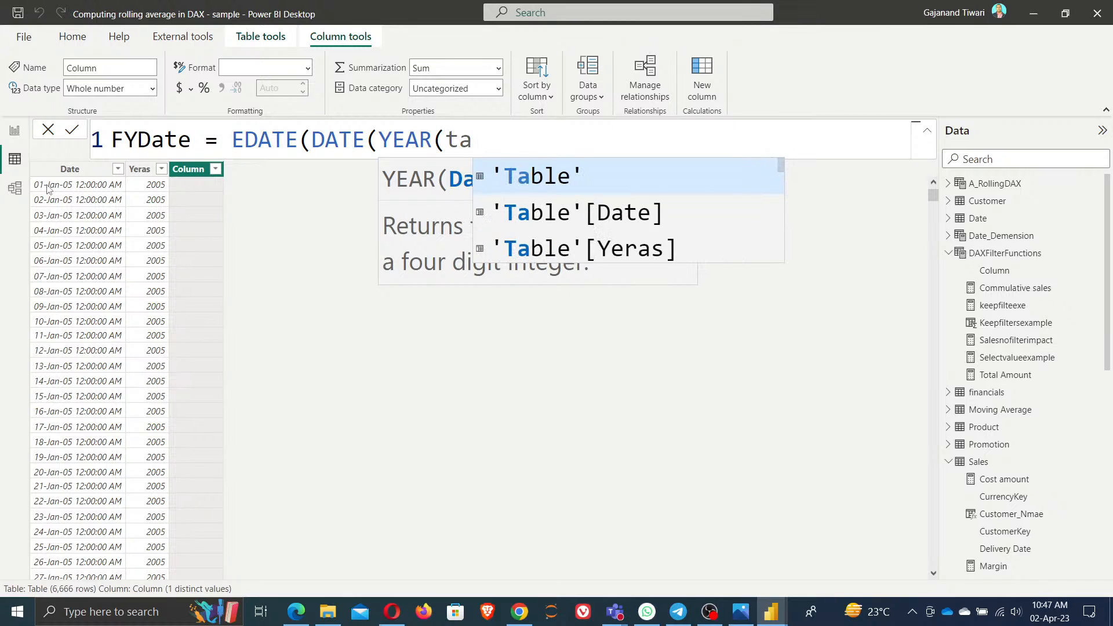
pyautogui.press('Down')
pyautogui.press('Tab')
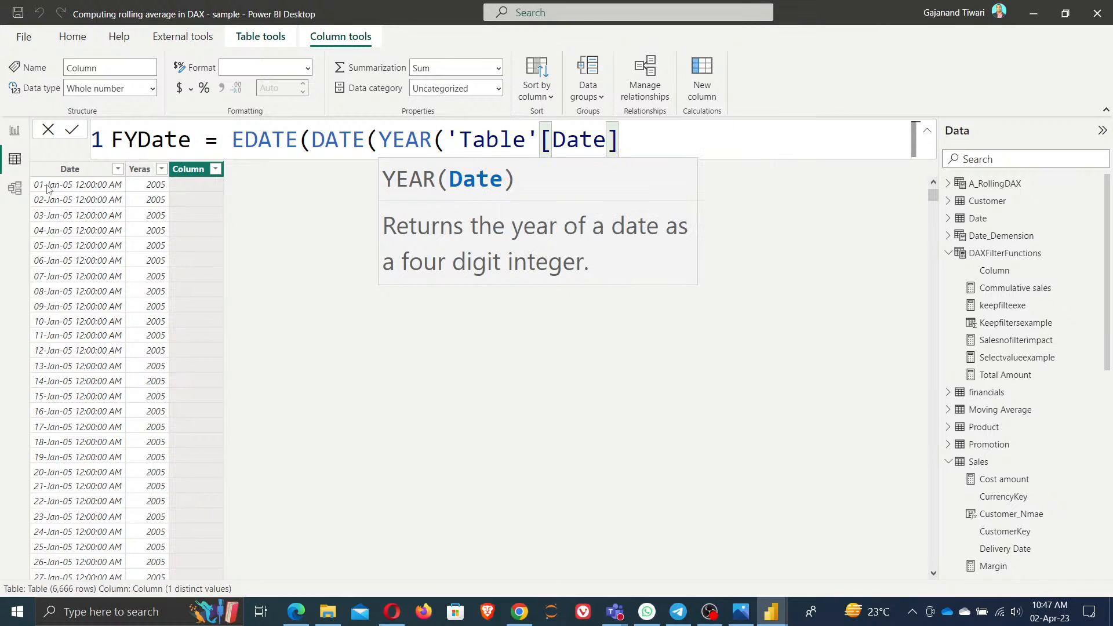
pyautogui.write(')')
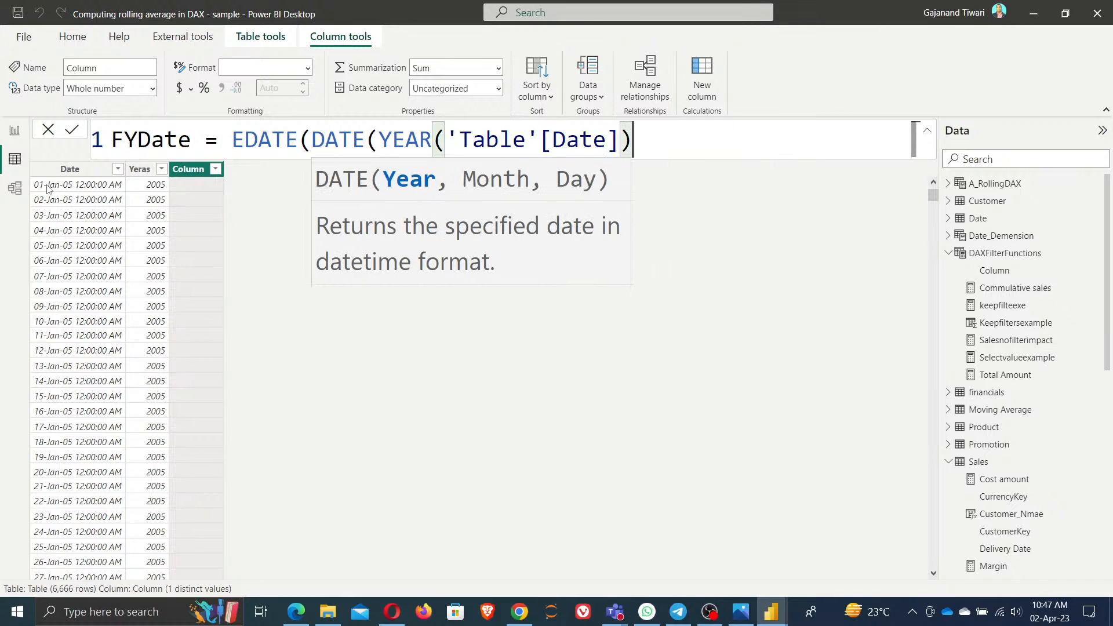
pyautogui.write('-1')
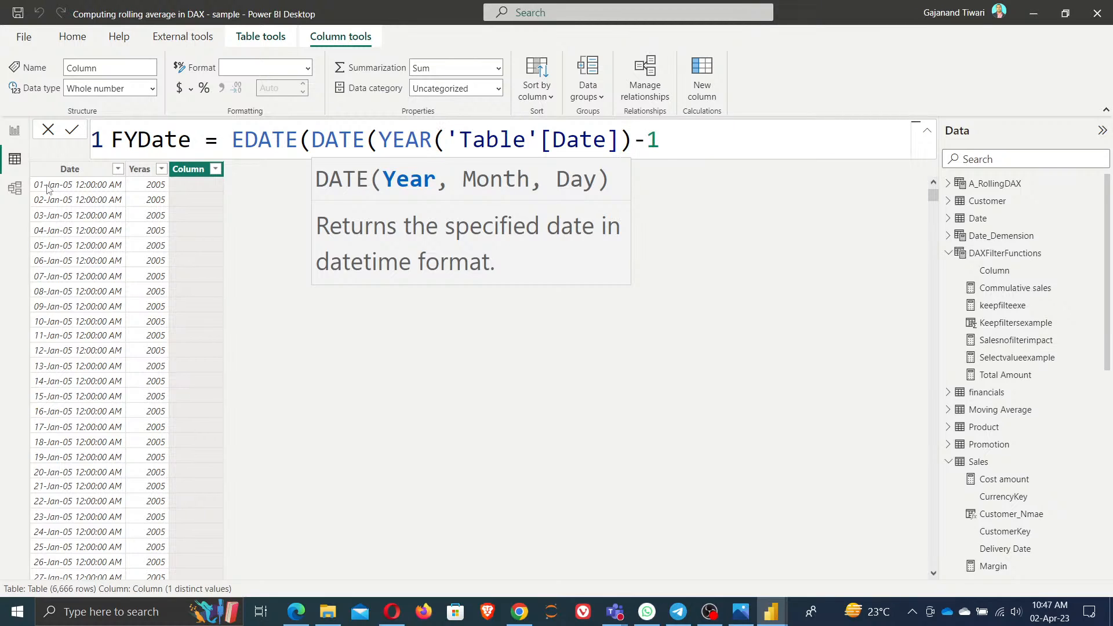
pyautogui.write(',')
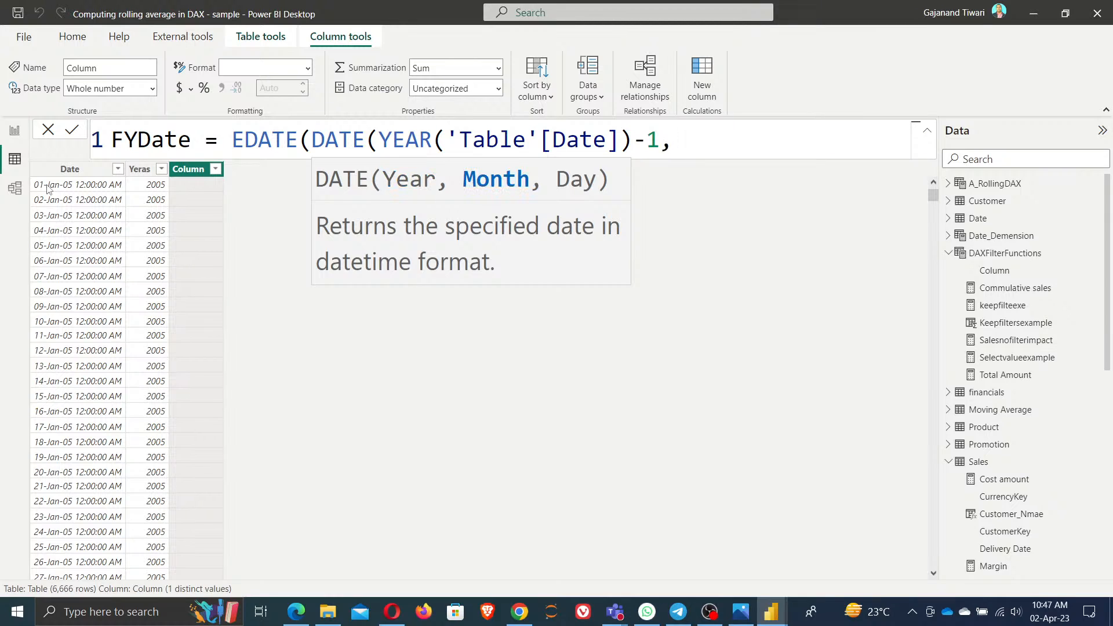
# - Finish the FYDate formula with month 4 and DAY('Table'[Date]) as DATE's remaining arguments, close the parentheses and commit it
pyautogui.write('4,')
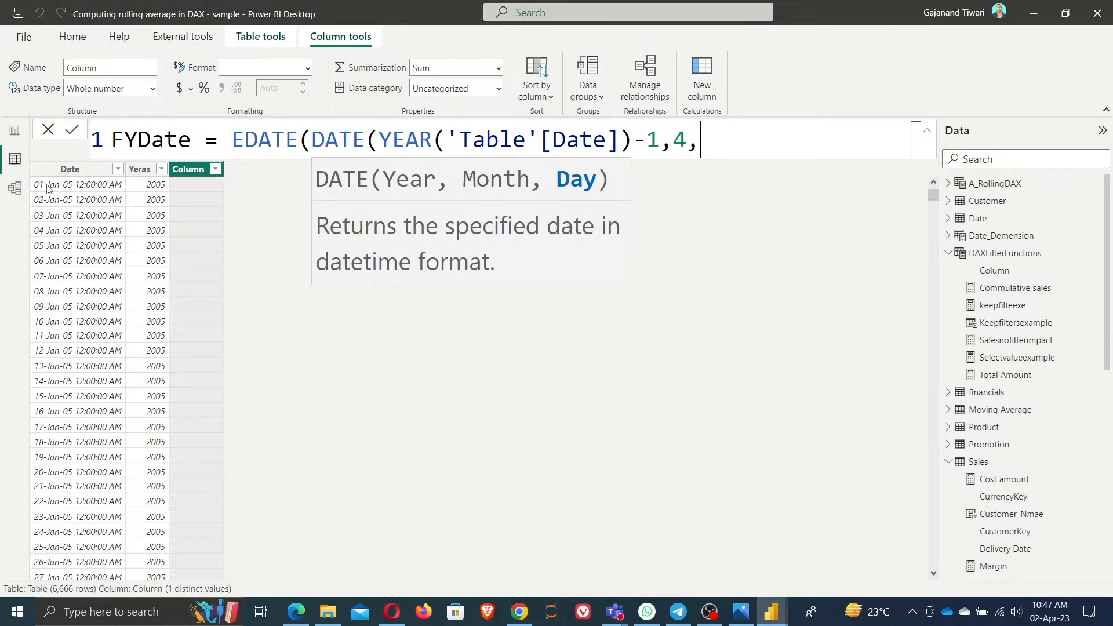
pyautogui.write('date')
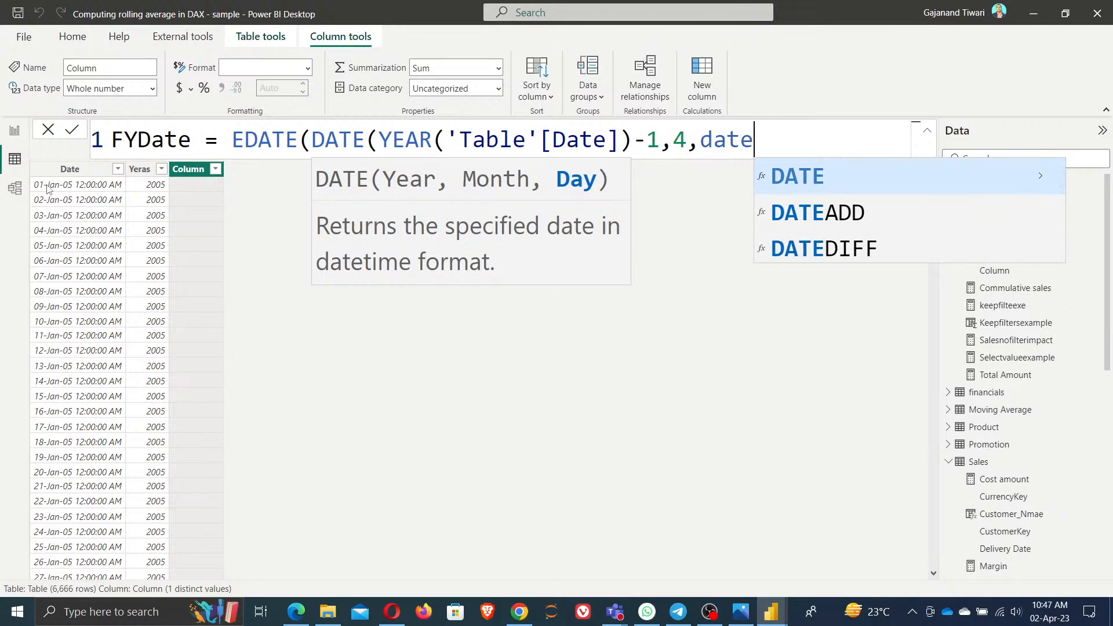
pyautogui.press('BackSpace')
pyautogui.press('BackSpace')
pyautogui.write('y')
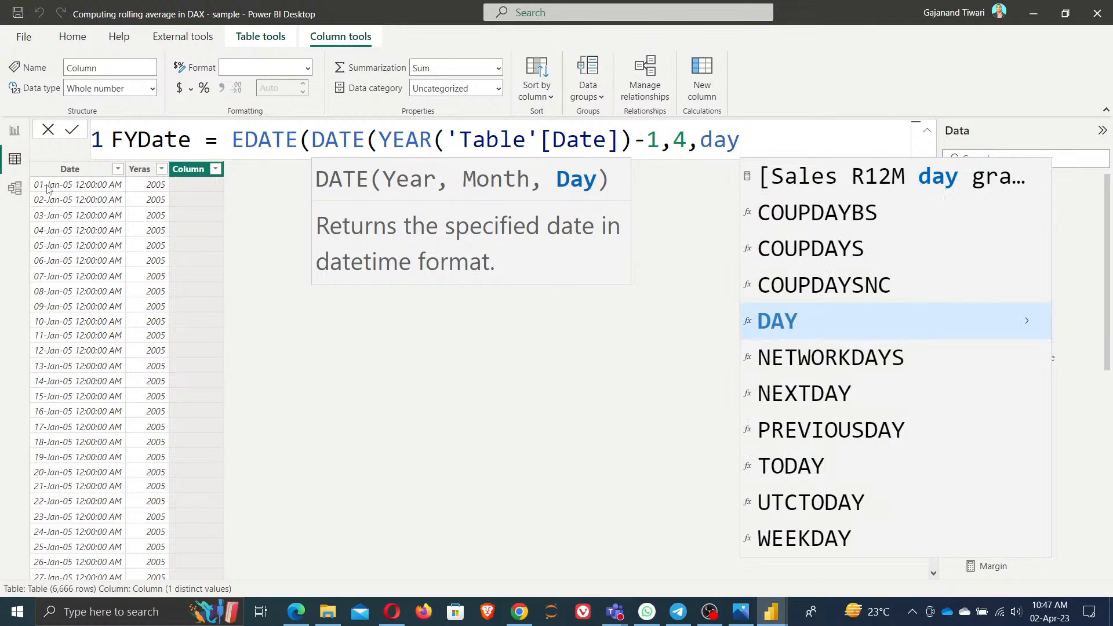
pyautogui.press('Tab')
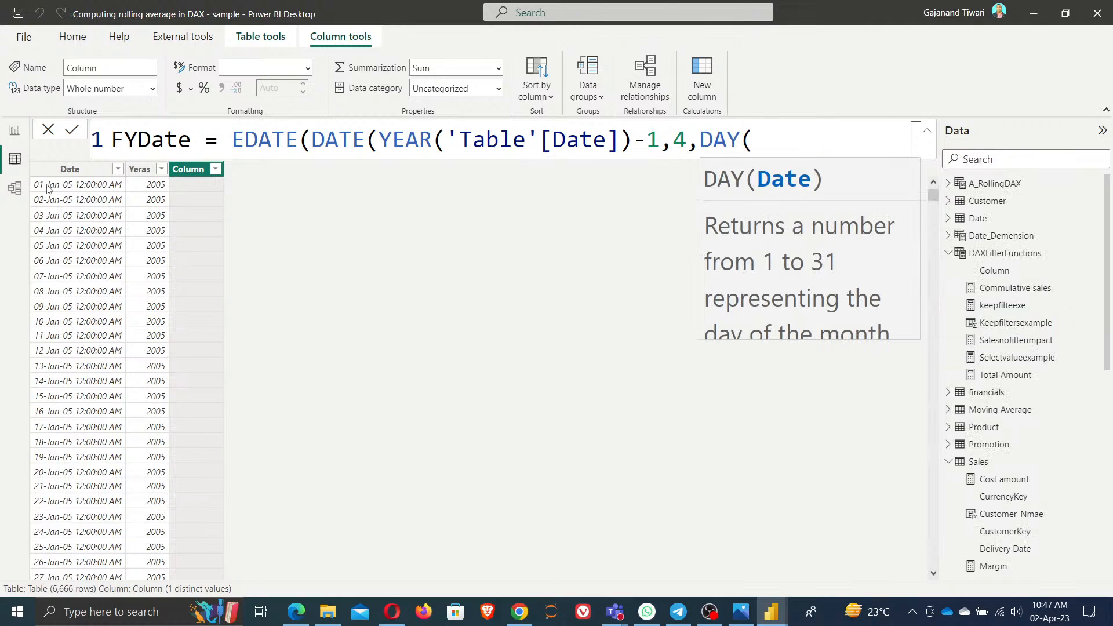
pyautogui.write('tabl')
pyautogui.press('Down')
pyautogui.press('Tab')
pyautogui.write('))')
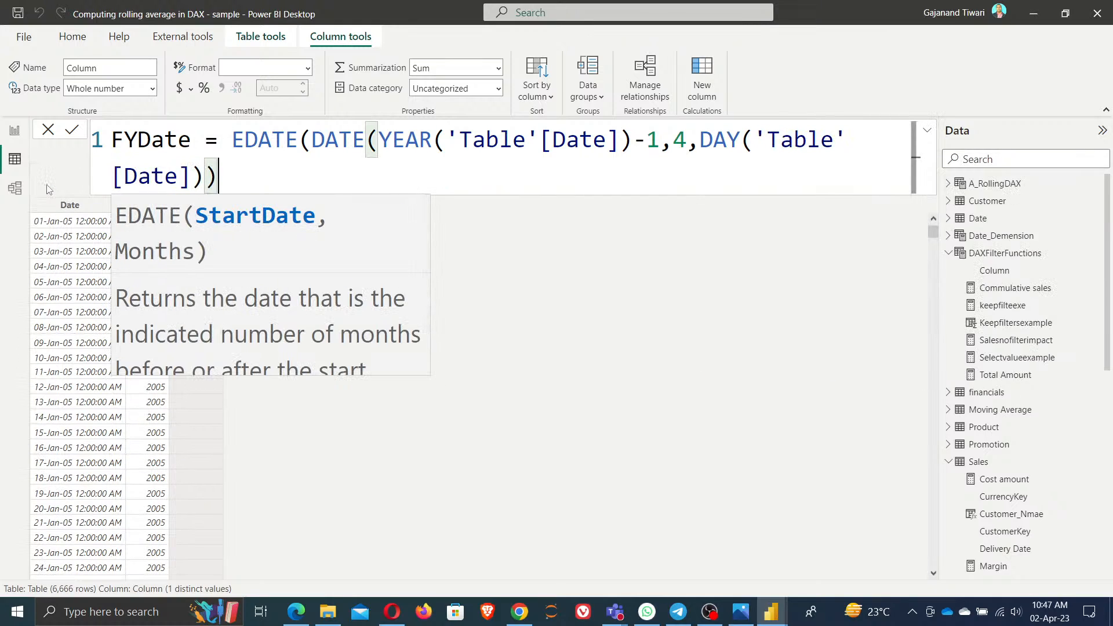
pyautogui.write(')')
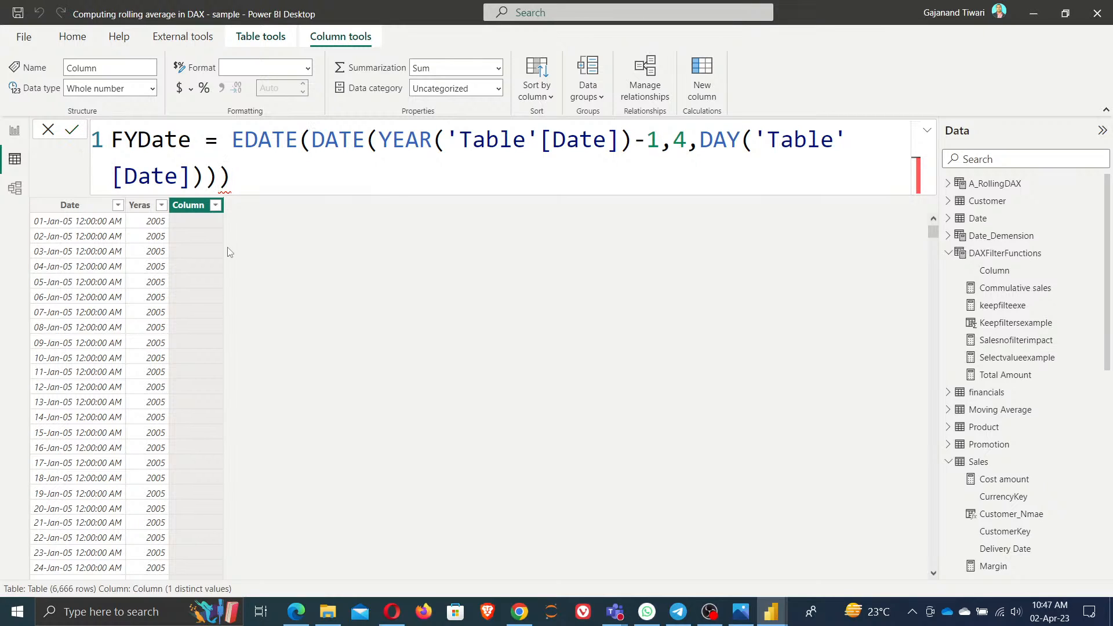
pyautogui.press('Return')
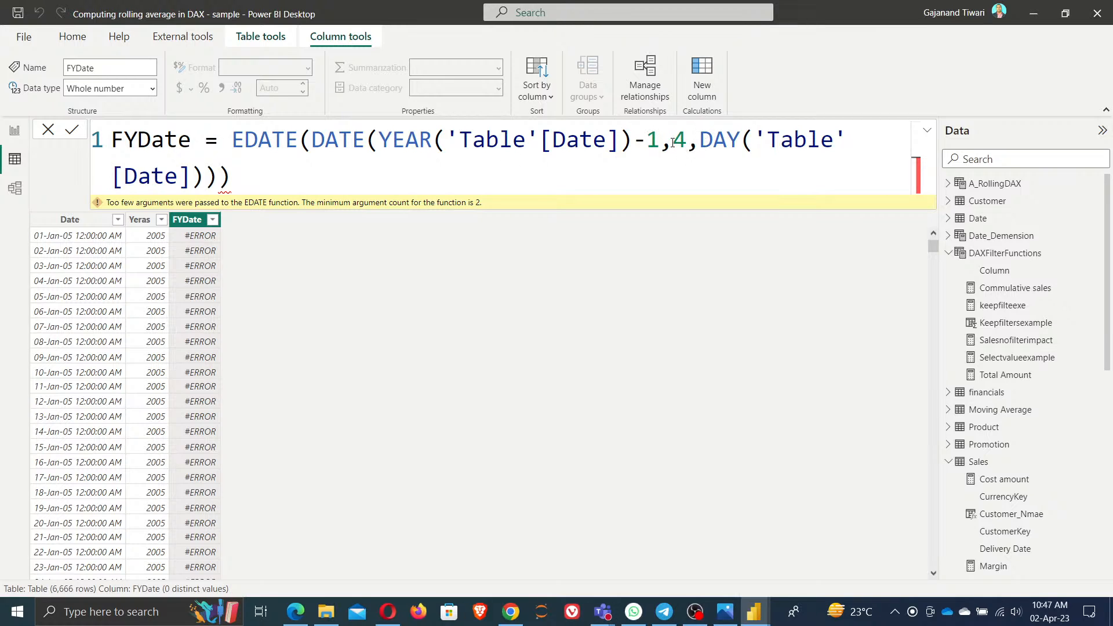
# - Replace the month argument 4 in the FYDate formula with MONTH('Table'[Date])+3
pyautogui.moveTo(674, 143); pyautogui.dragTo(688, 143)
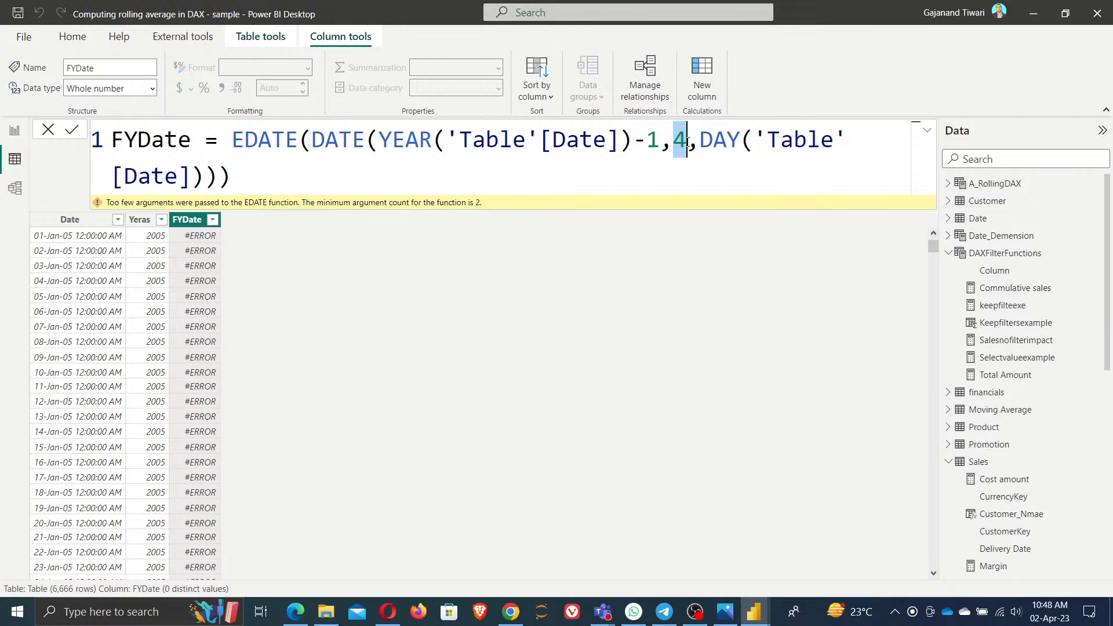
pyautogui.write('mon')
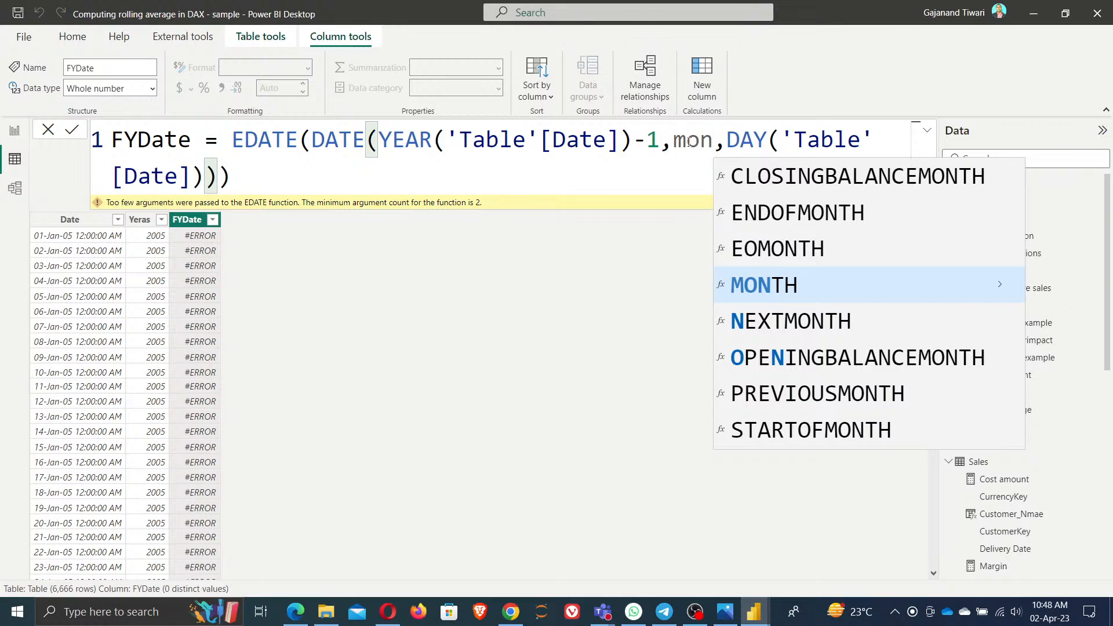
pyautogui.press('Tab')
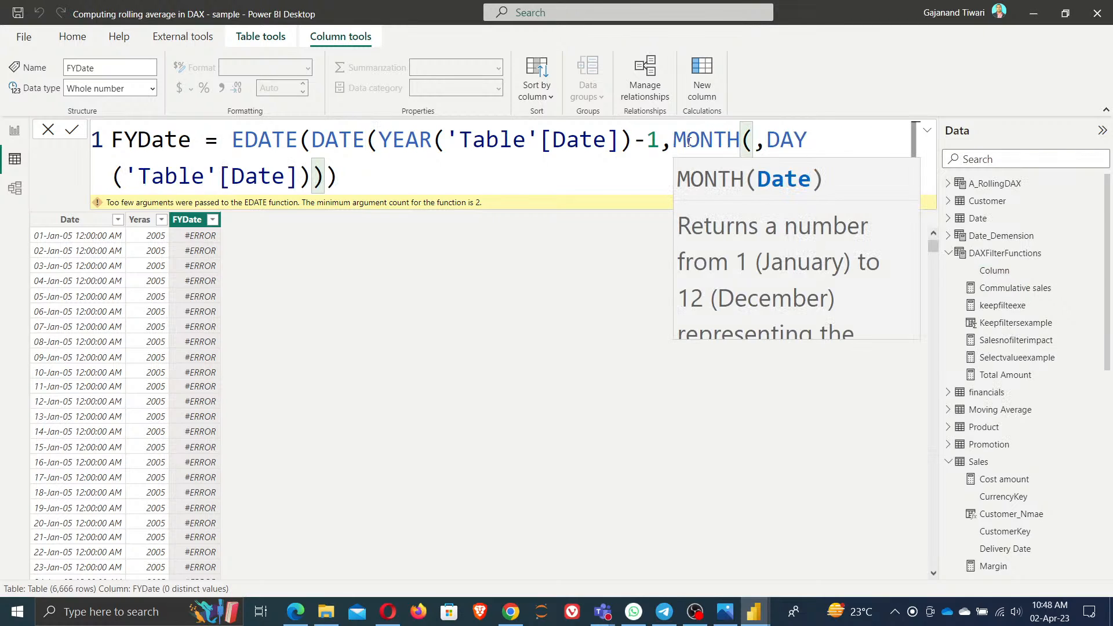
pyautogui.write('tabl')
pyautogui.press('Down')
pyautogui.press('Tab')
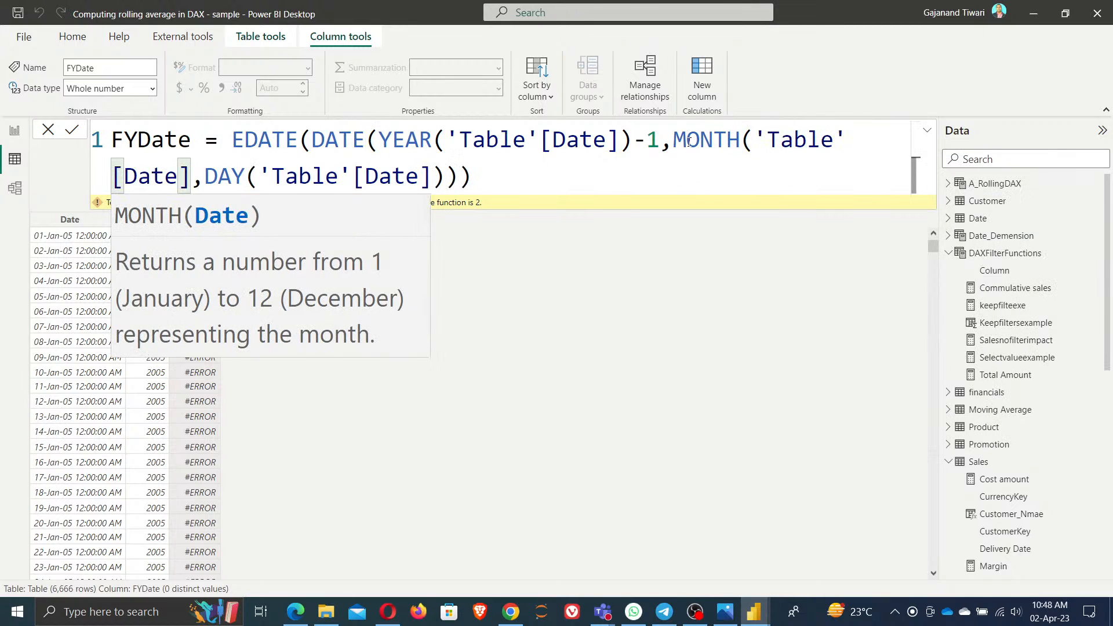
pyautogui.write(')-')
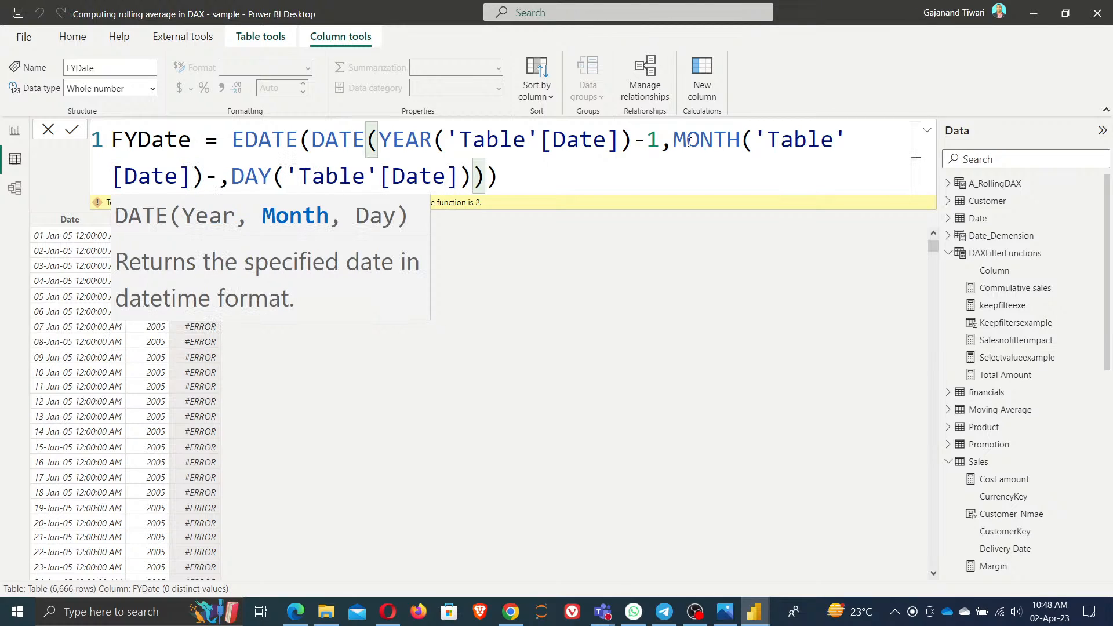
pyautogui.press('BackSpace')
pyautogui.write('+3')
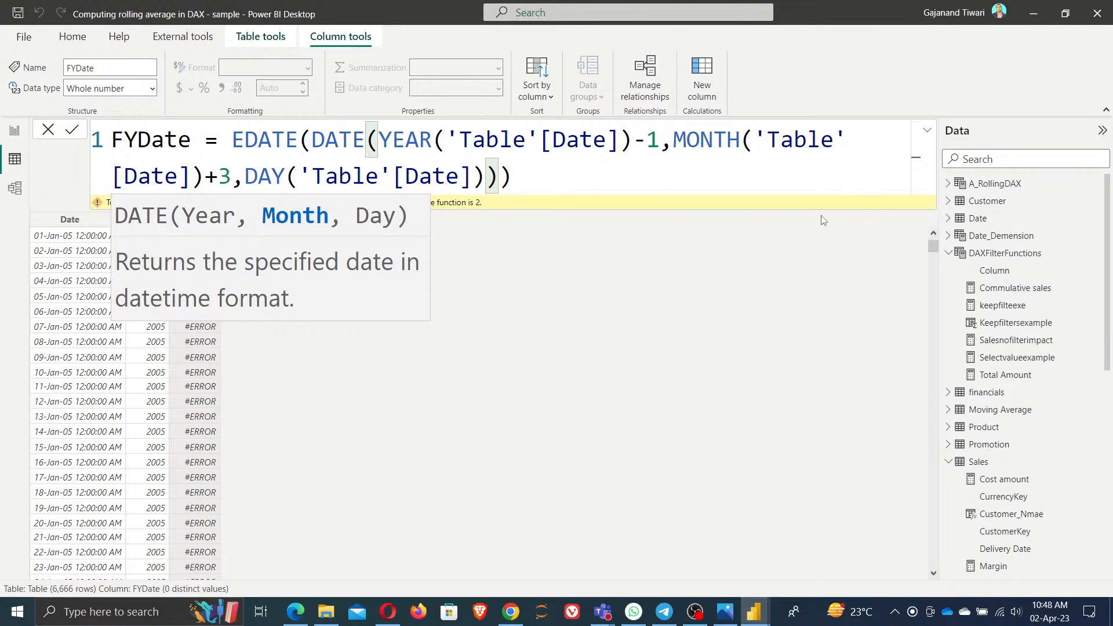
# - Remove the extra closing parenthesis and add -3 as EDATE's months argument after the DATE function
pyautogui.click(556, 185)
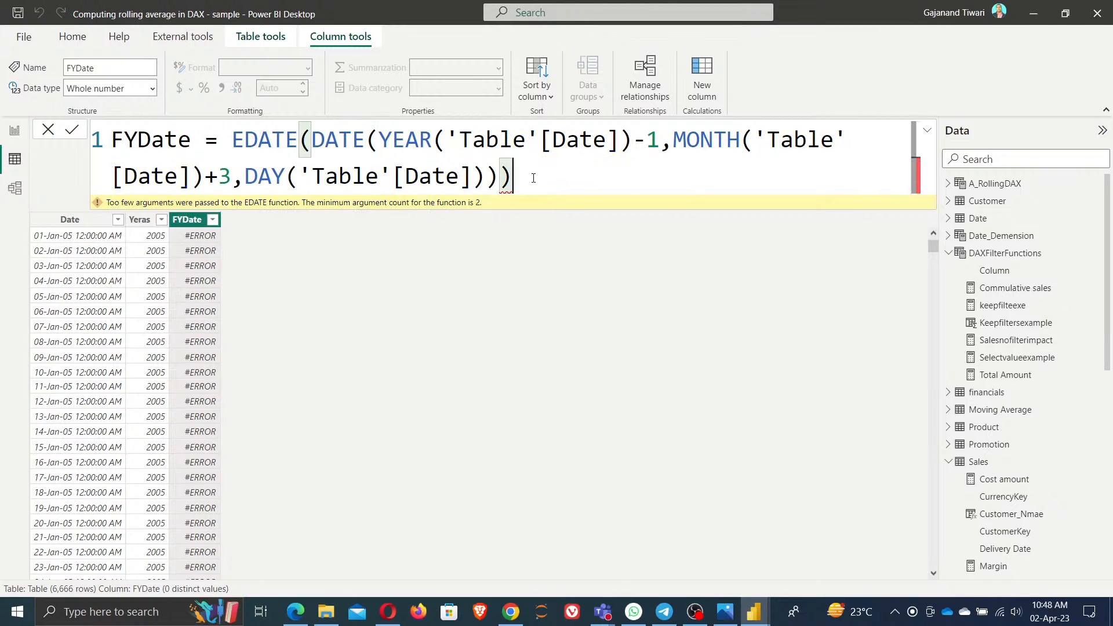
pyautogui.press('BackSpace')
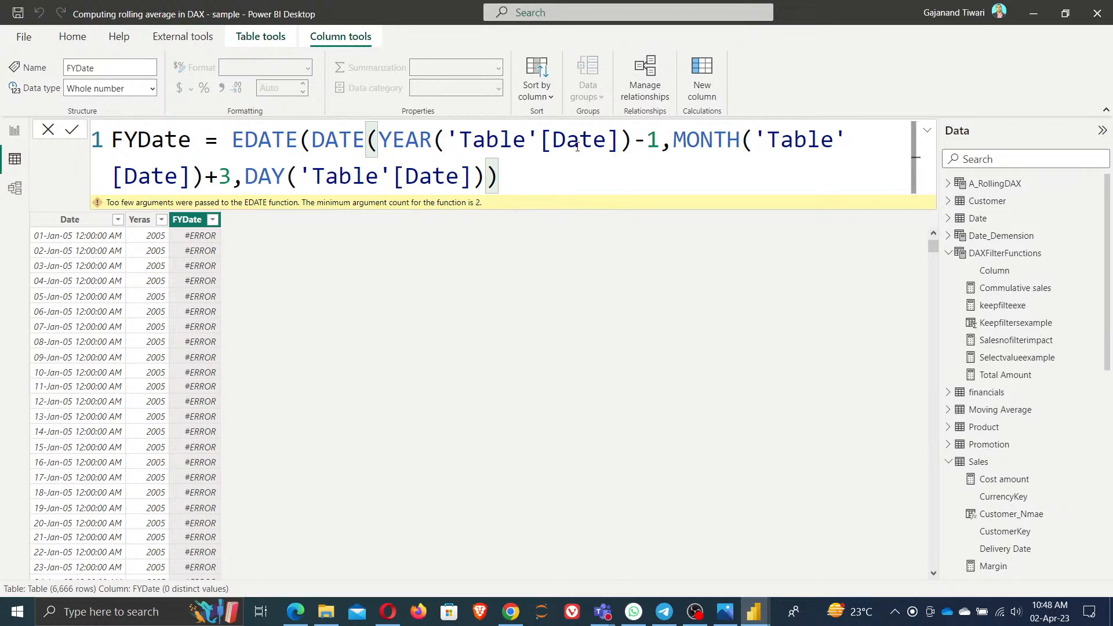
pyautogui.click(486, 179)
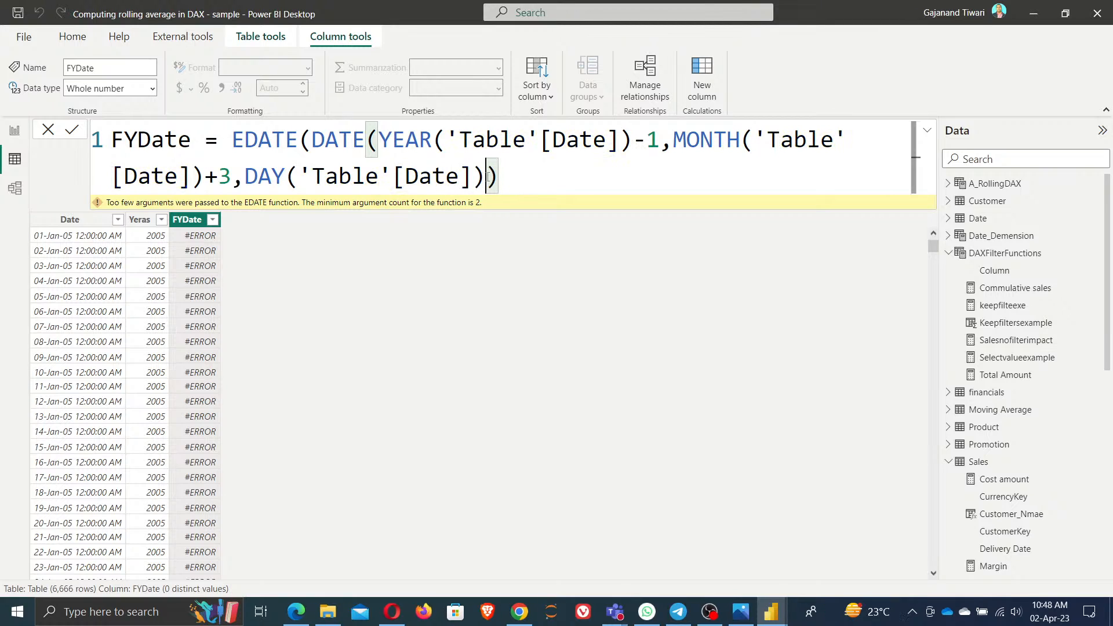
pyautogui.write(',')
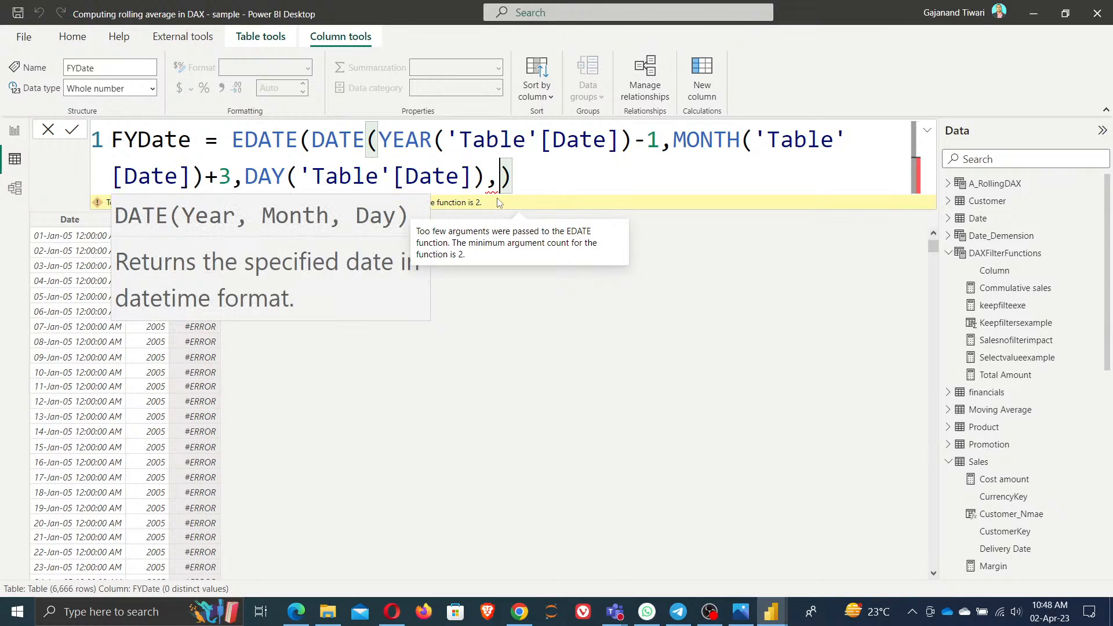
pyautogui.press('BackSpace')
pyautogui.press('Right')
pyautogui.write(',')
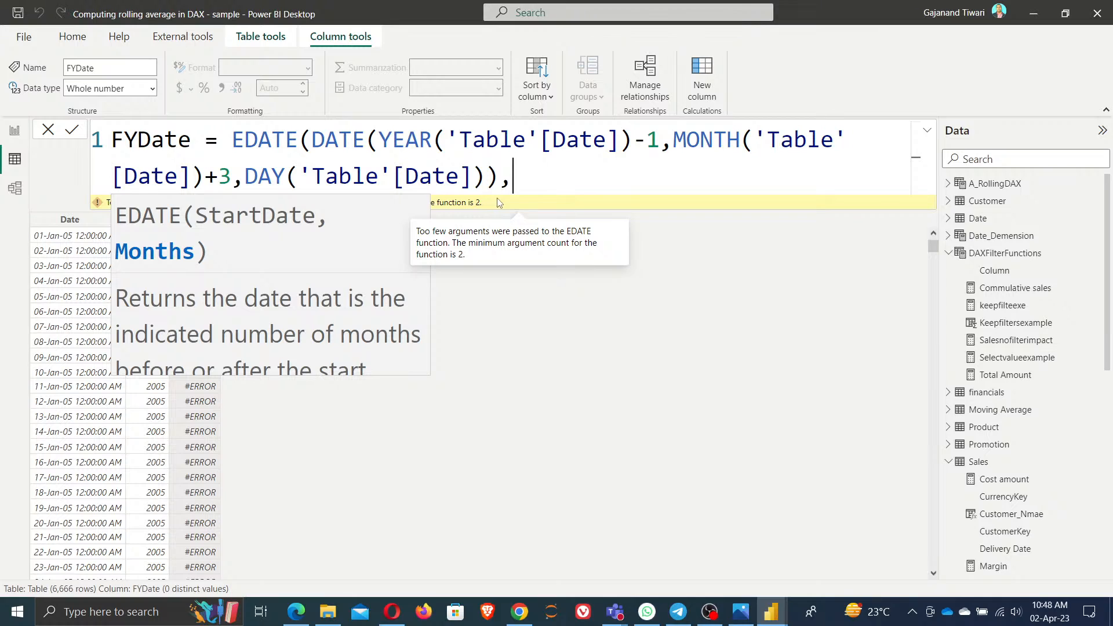
pyautogui.write('-3')
pyautogui.click(658, 139)
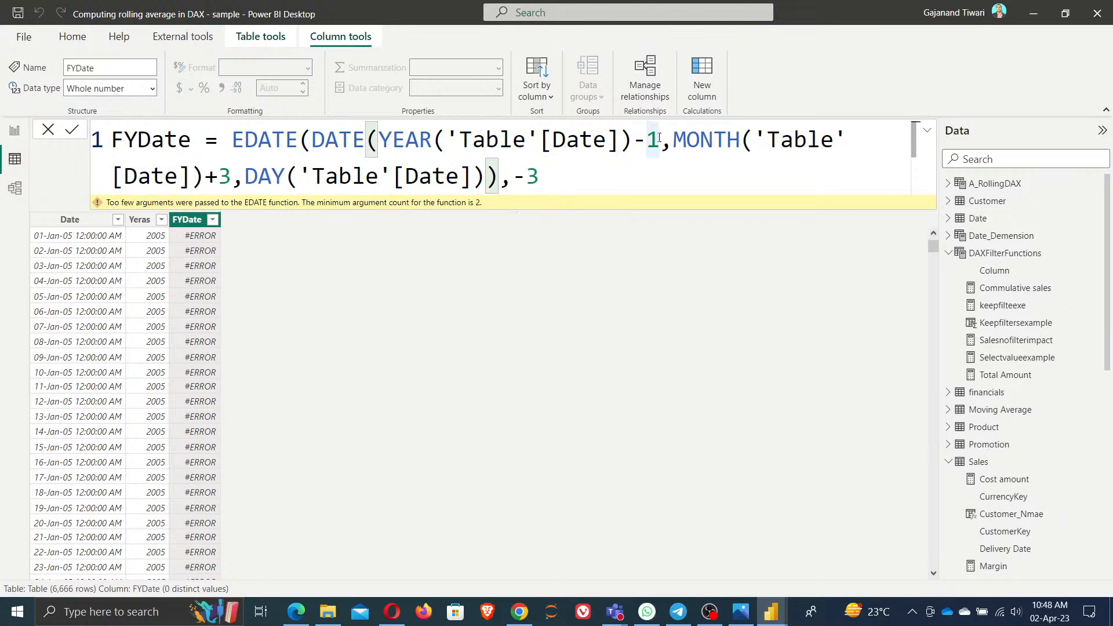
pyautogui.press('BackSpace')
pyautogui.press('BackSpace')
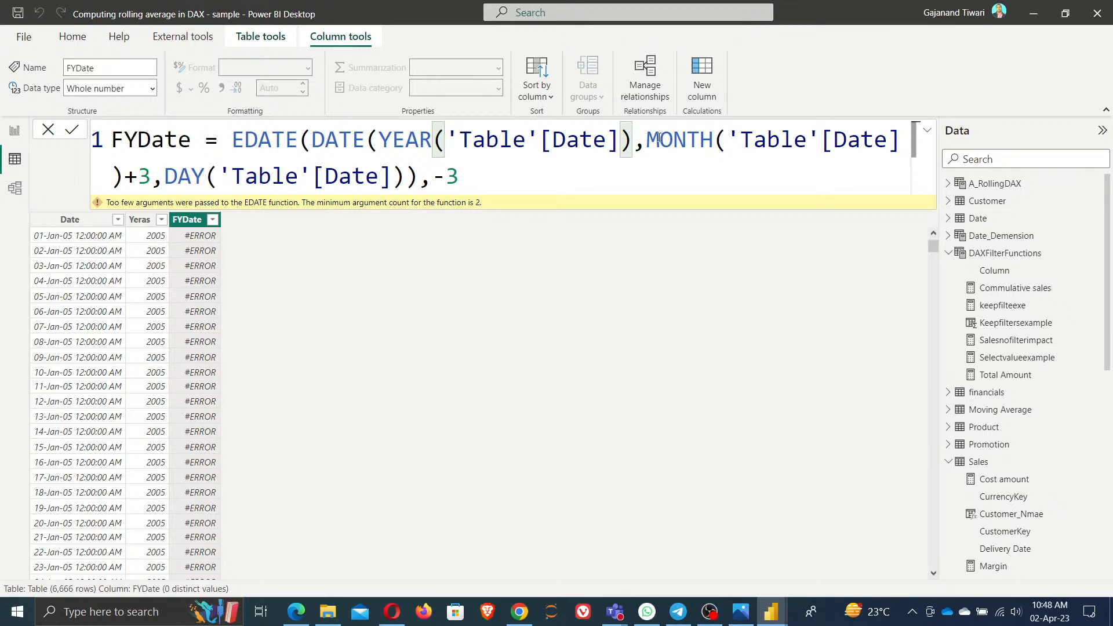
pyautogui.write('-1')
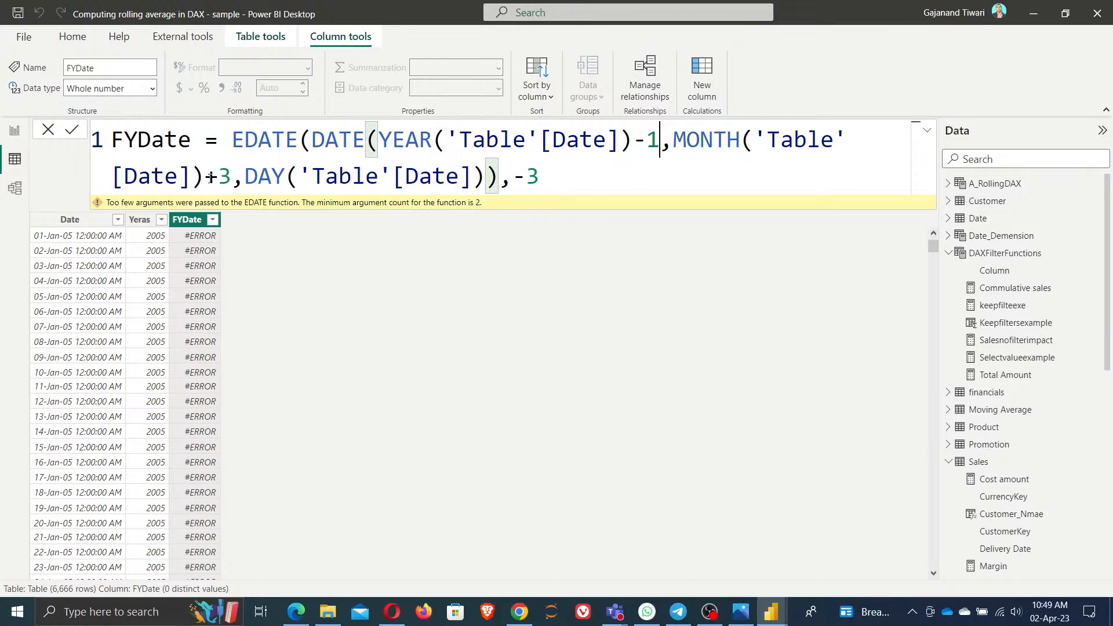
# - Remove +3 from the MONTH argument, then set EDATE's months argument to +3 and close the function
pyautogui.click(230, 177)
pyautogui.press('BackSpace')
pyautogui.press('BackSpace')
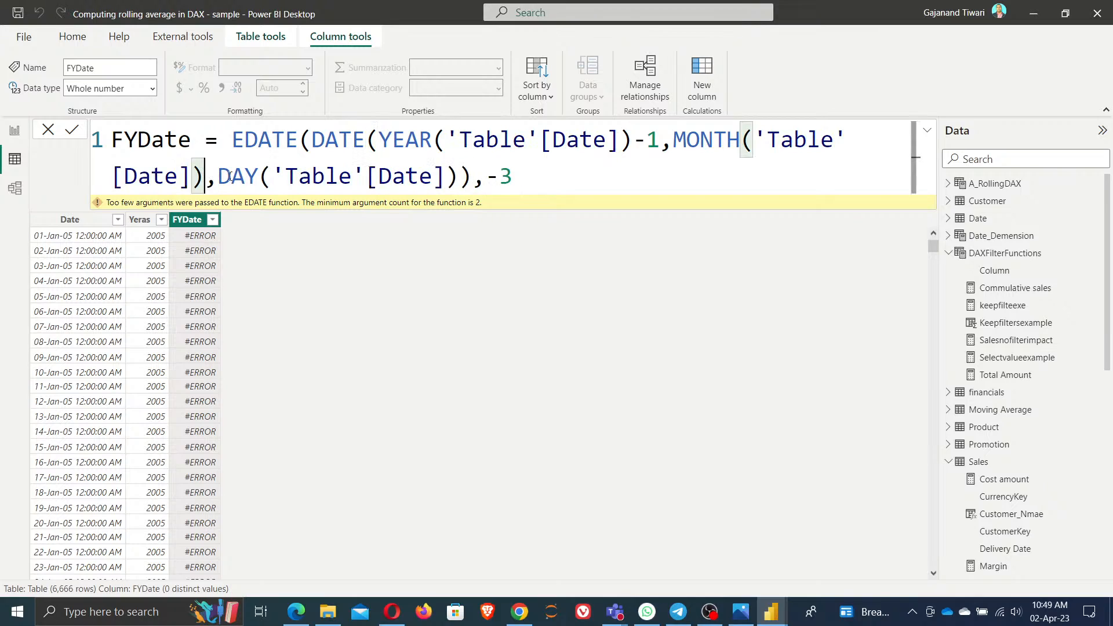
pyautogui.click(500, 176)
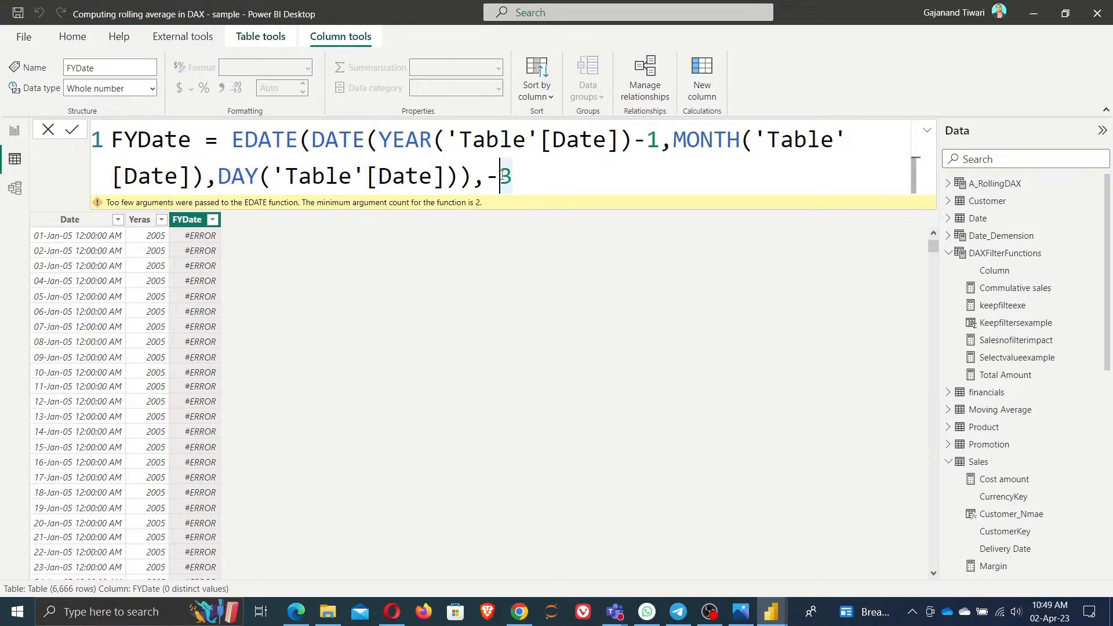
pyautogui.press('BackSpace')
pyautogui.write('+3')
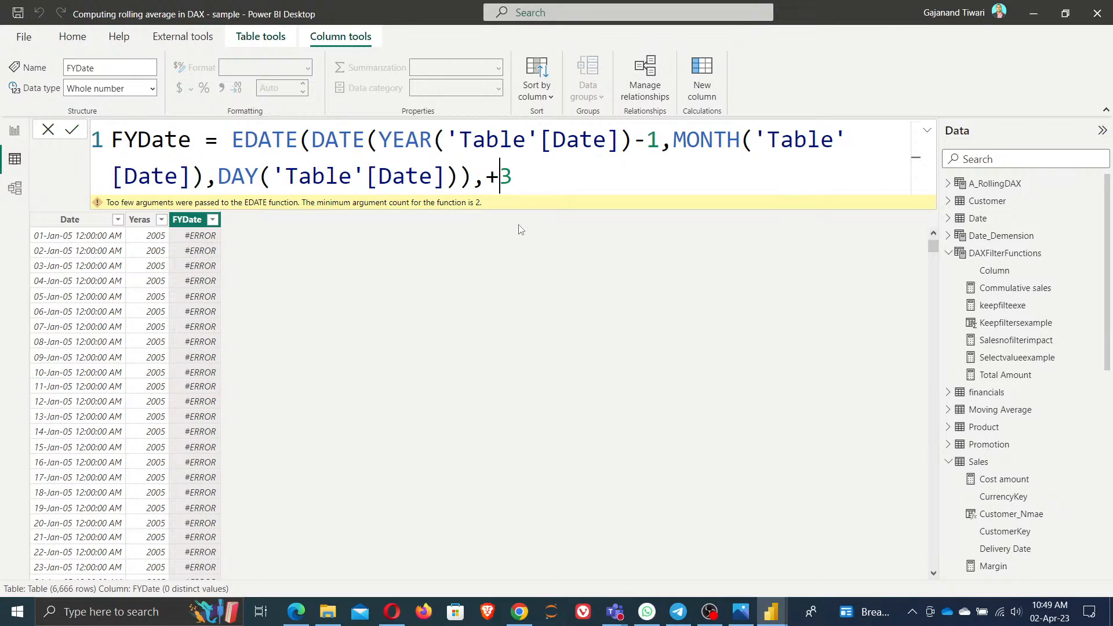
pyautogui.write(')')
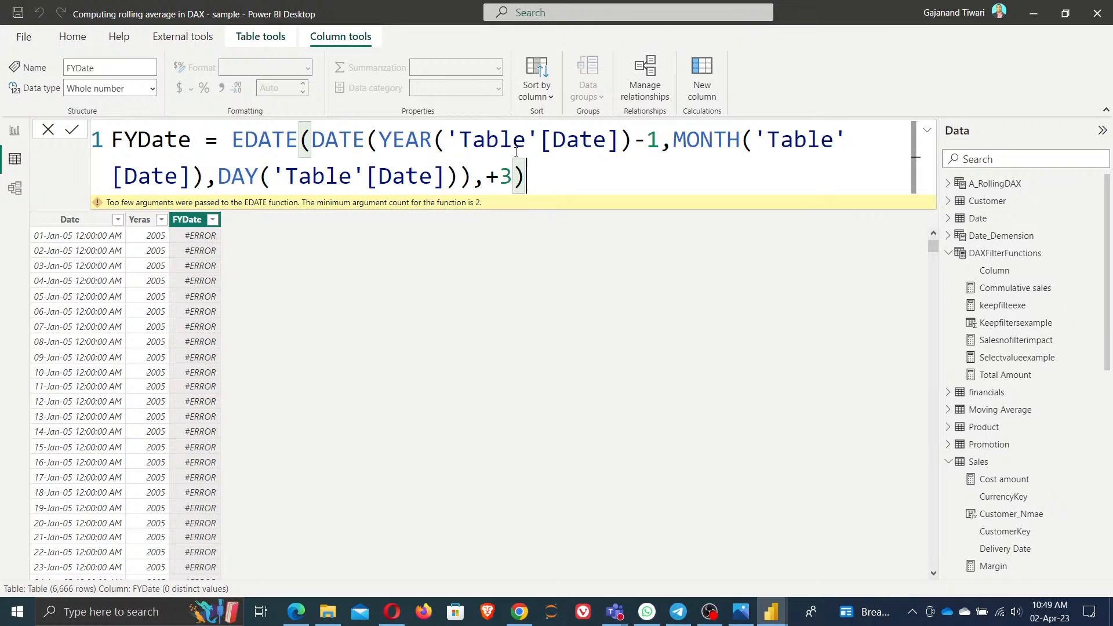
# - Check the matching parentheses of the nested functions in the FYDate formula and commit it
pyautogui.doubleClick(322, 154)
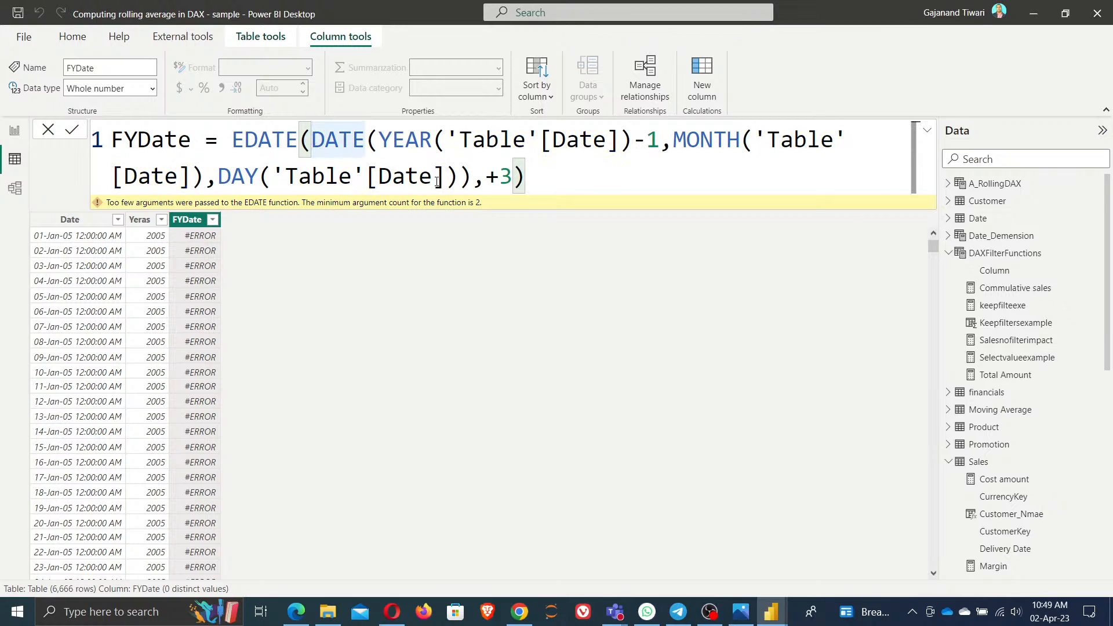
pyautogui.click(471, 176)
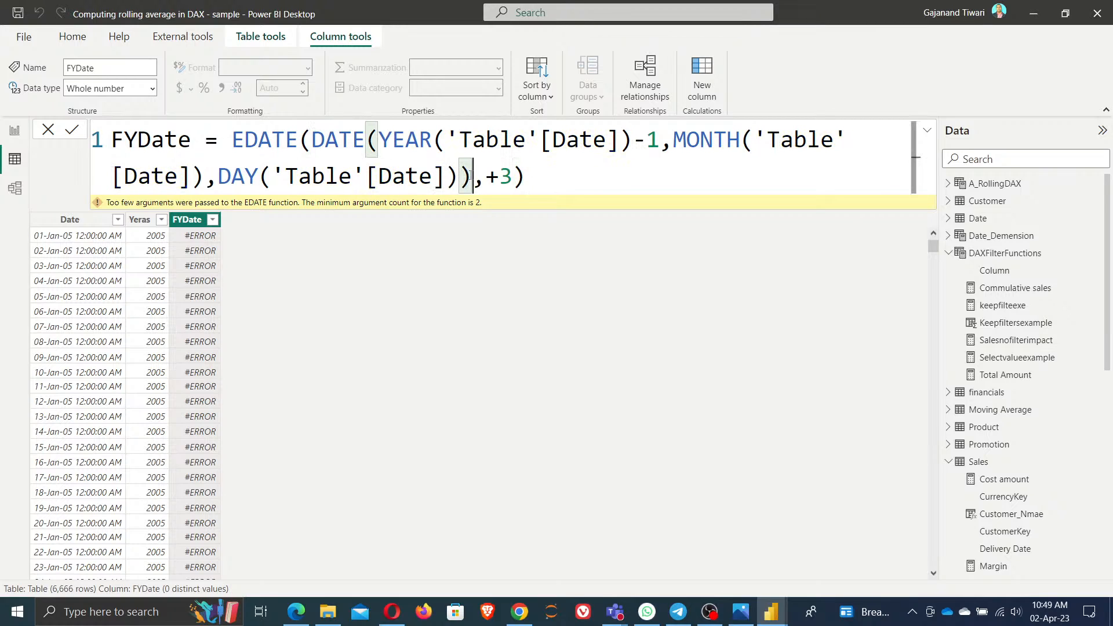
pyautogui.click(461, 175)
pyautogui.click(204, 176)
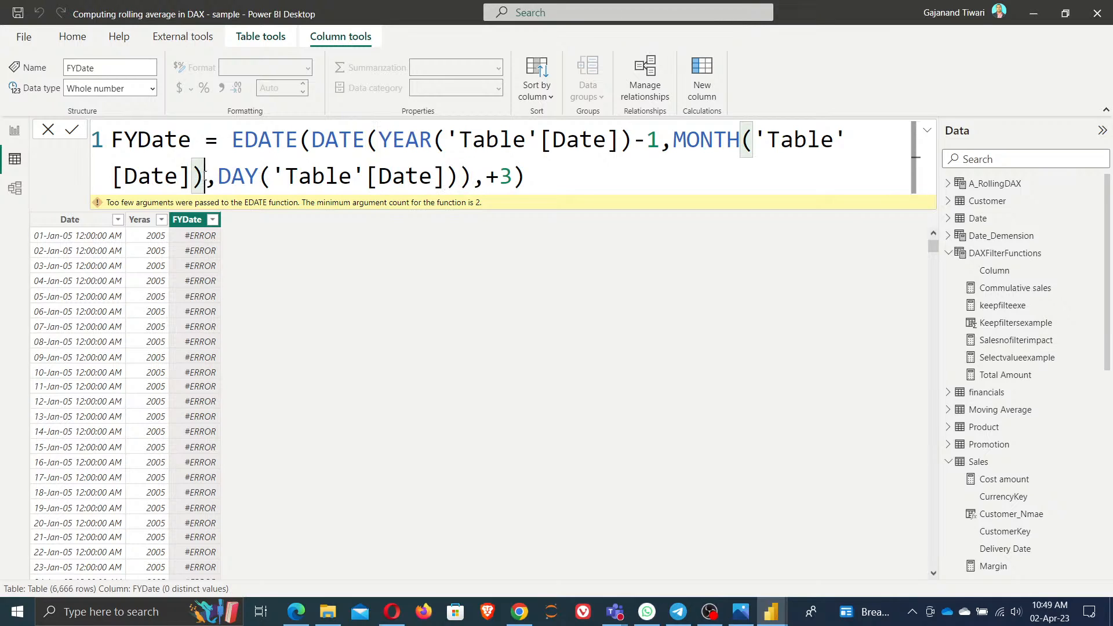
pyautogui.click(628, 140)
pyautogui.click(574, 190)
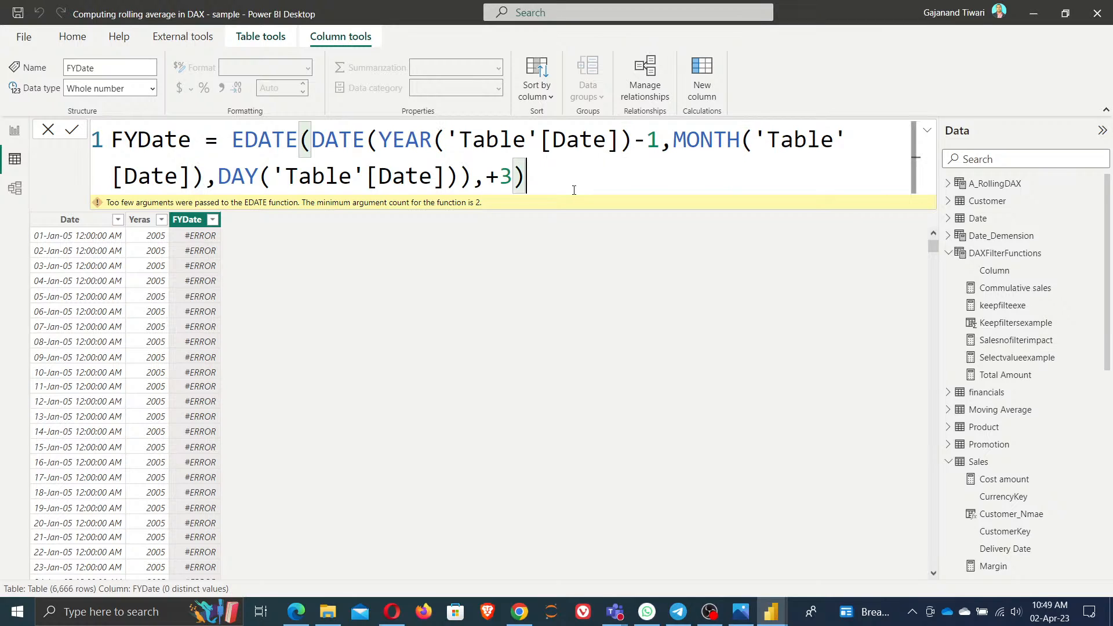
pyautogui.click(71, 130)
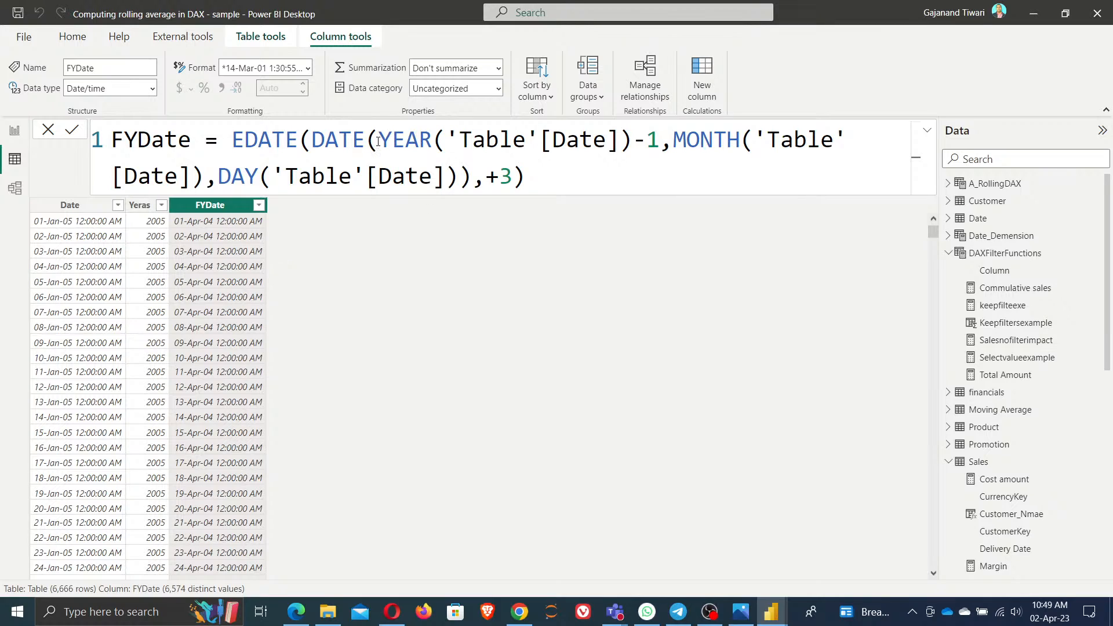
# - Review the nested DATE, YEAR and MONTH parts of the FYDate formula and remove the plus sign before EDATE's 3
pyautogui.moveTo(308, 140); pyautogui.dragTo(378, 140)
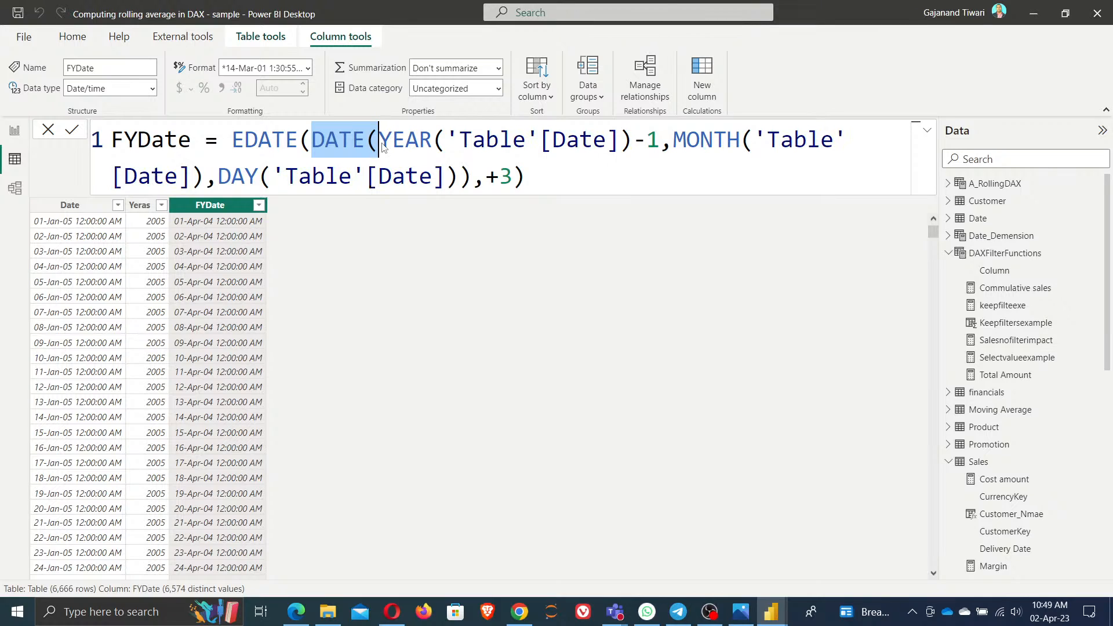
pyautogui.click(382, 137)
pyautogui.moveTo(378, 142); pyautogui.dragTo(630, 141)
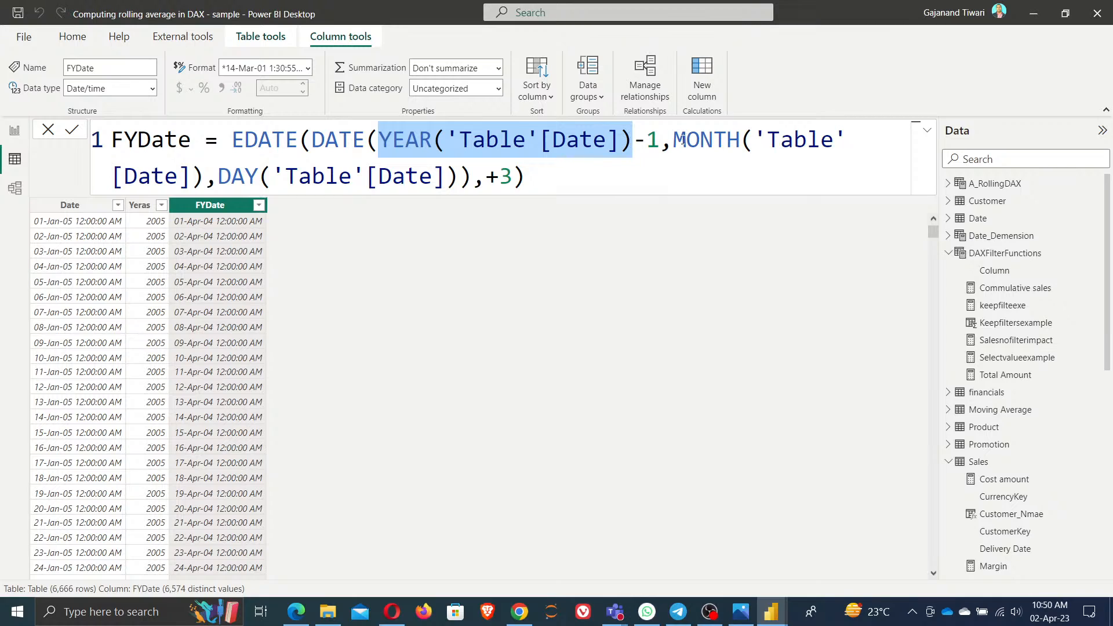
pyautogui.moveTo(673, 139); pyautogui.dragTo(834, 160)
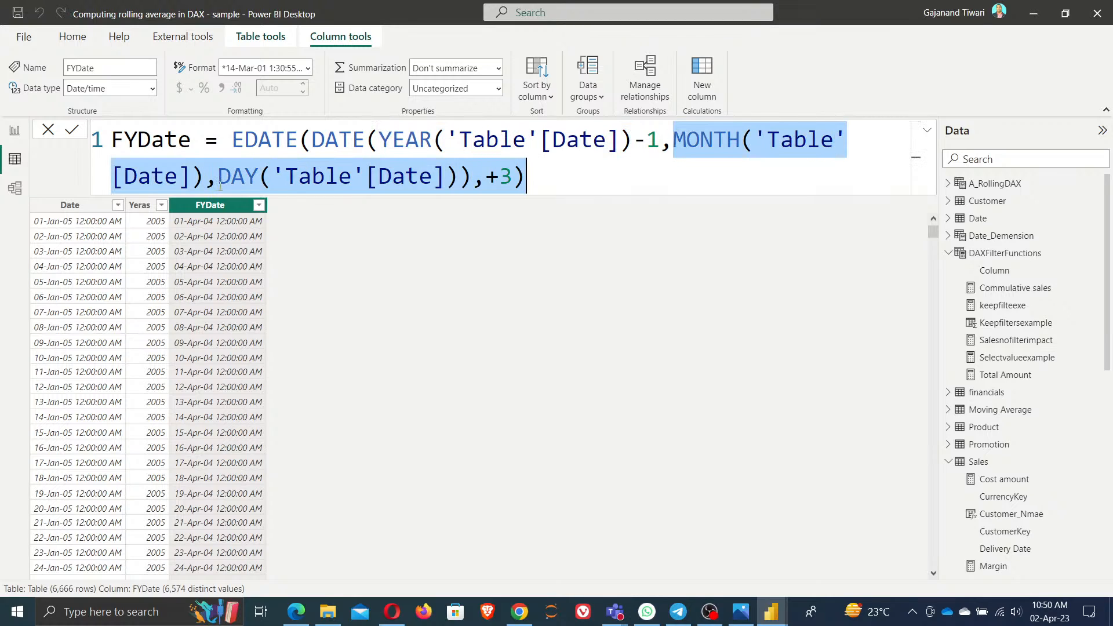
pyautogui.click(492, 177)
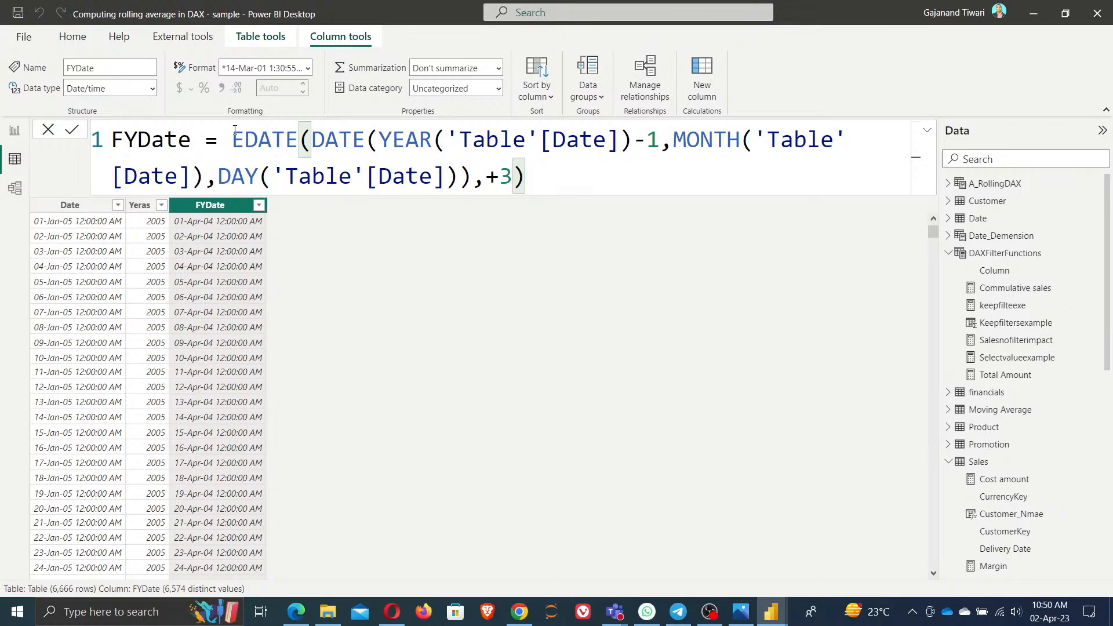
pyautogui.press('Delete')
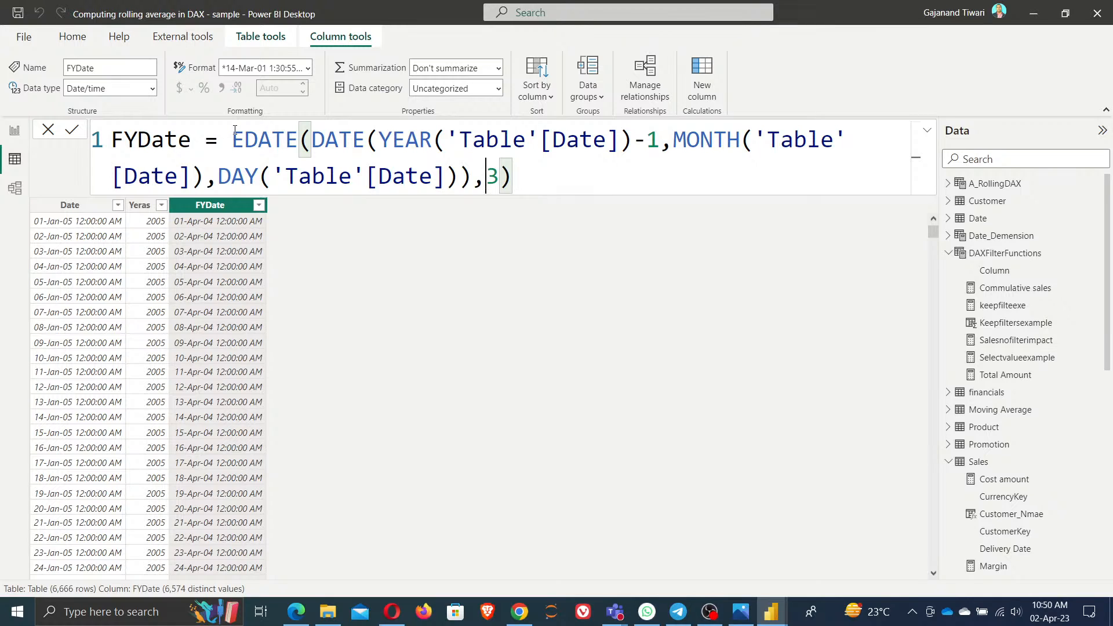
# - Commit the FYDate formula with 3 as EDATE's months argument and check the dates in the column's filter list
pyautogui.click(70, 130)
pyautogui.click(259, 205)
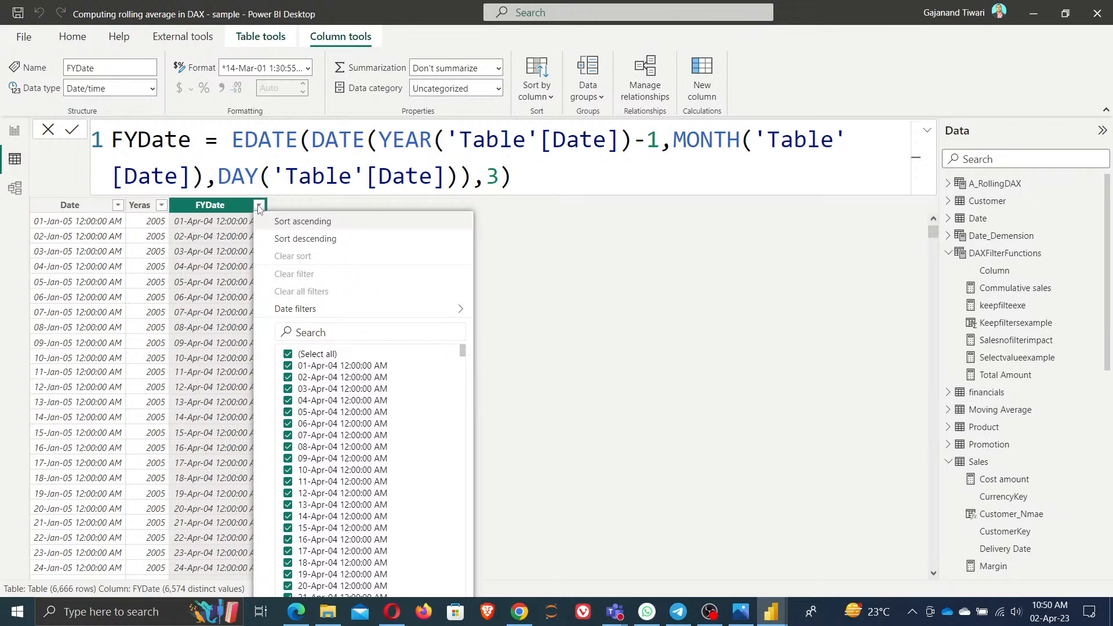
pyautogui.click(1038, 619)
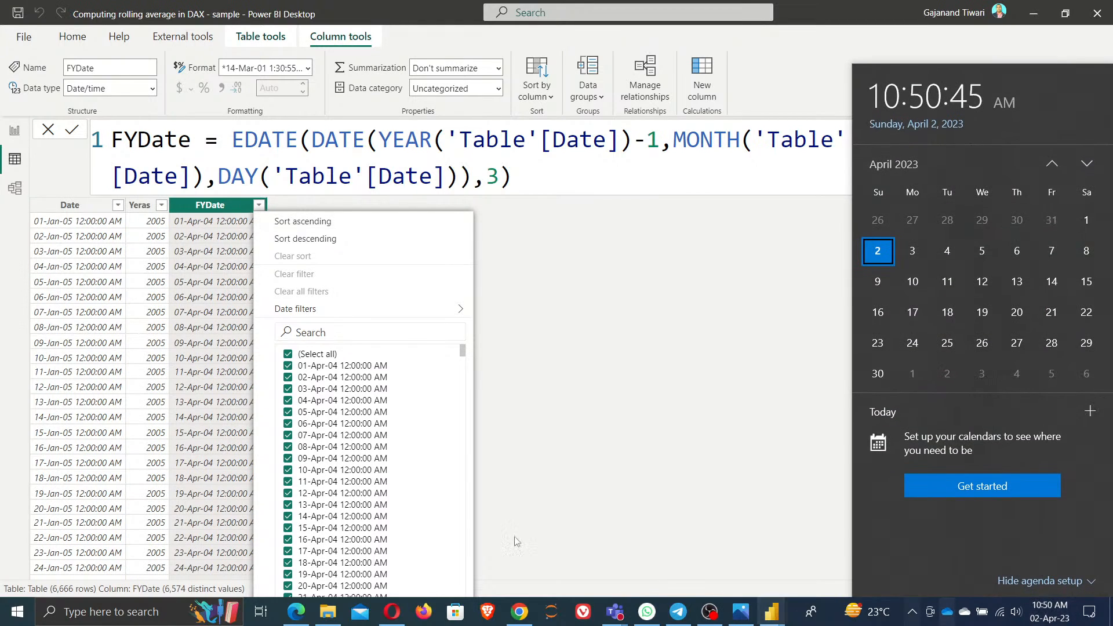
pyautogui.click(165, 300)
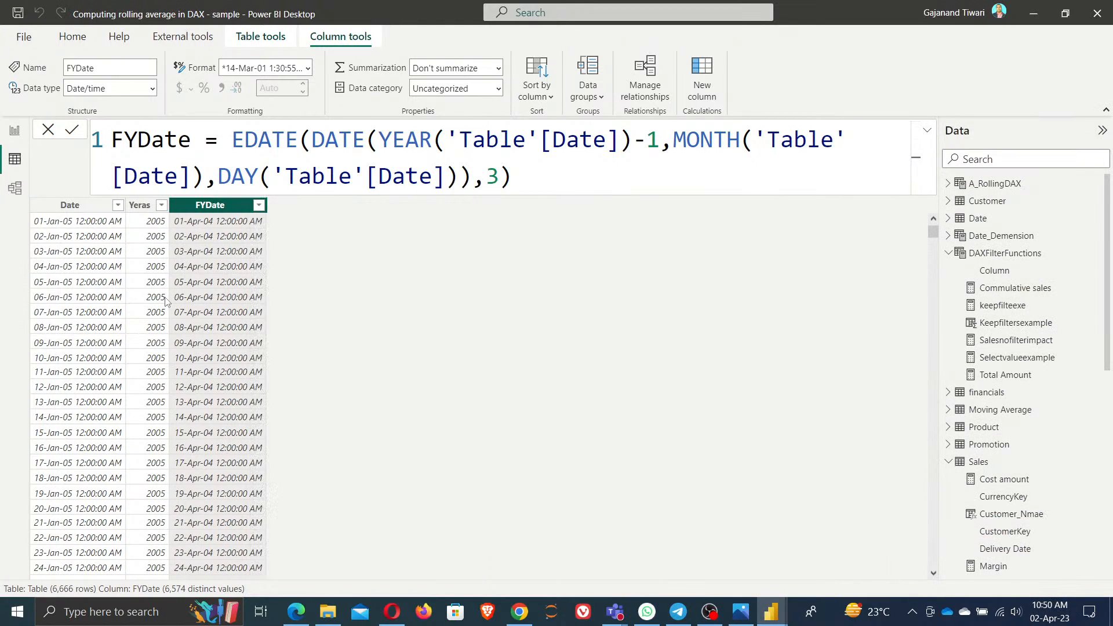
# - Return to the report view's Details page and save the report file
pyautogui.click(15, 132)
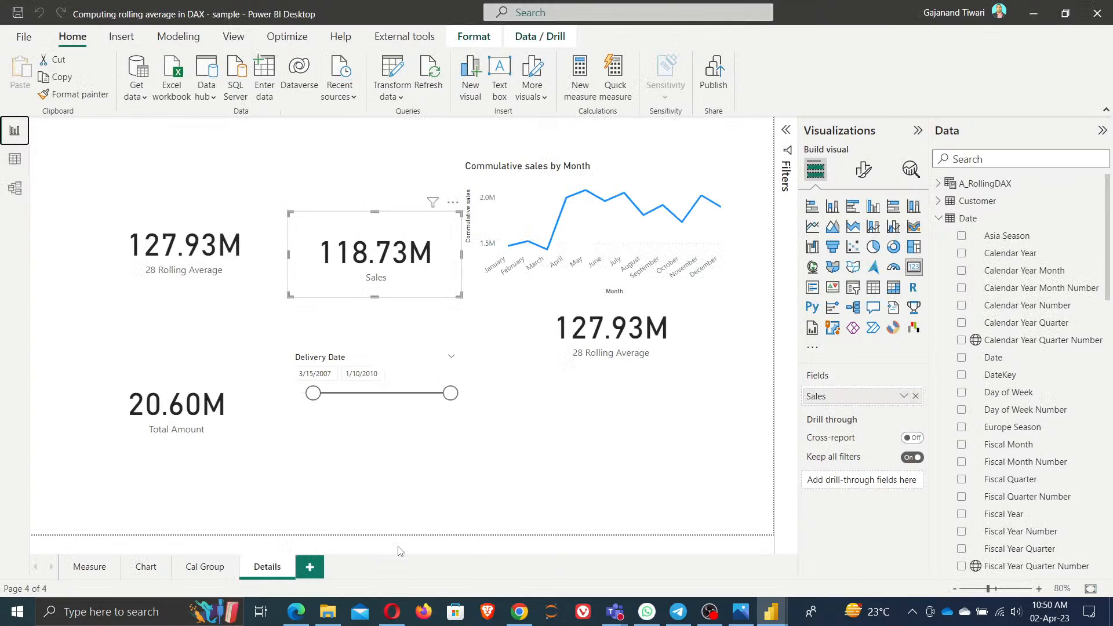
pyautogui.click(17, 15)
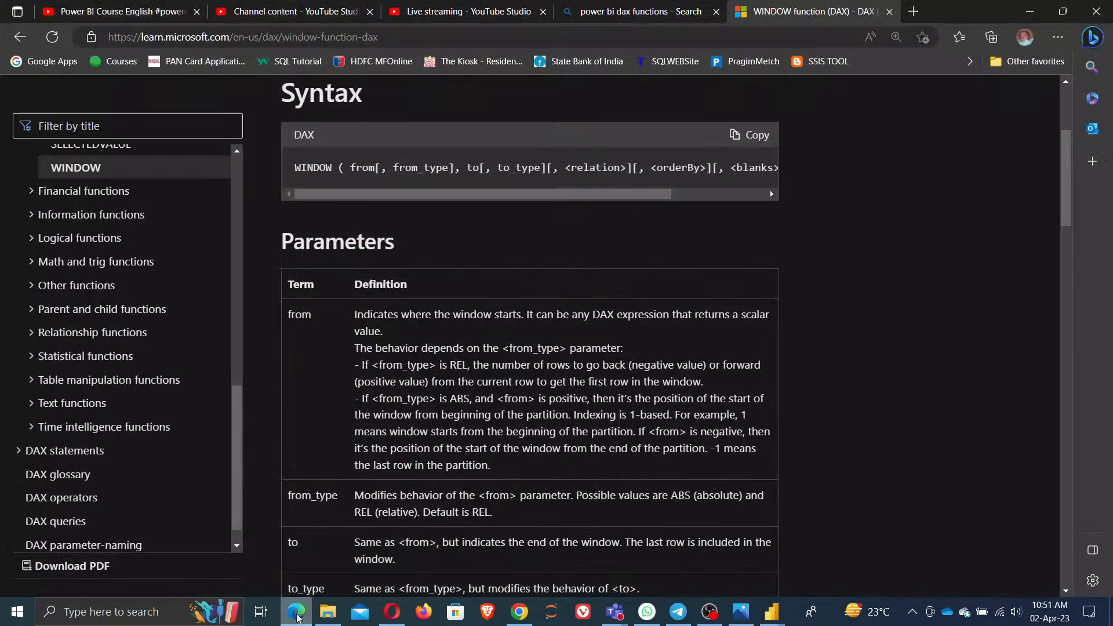
# - Switch to YouTube Studio in Edge, end the 08April2023 Free Power BI Training live stream and open its recording for editing
pyautogui.click(297, 616)
pyautogui.click(459, 21)
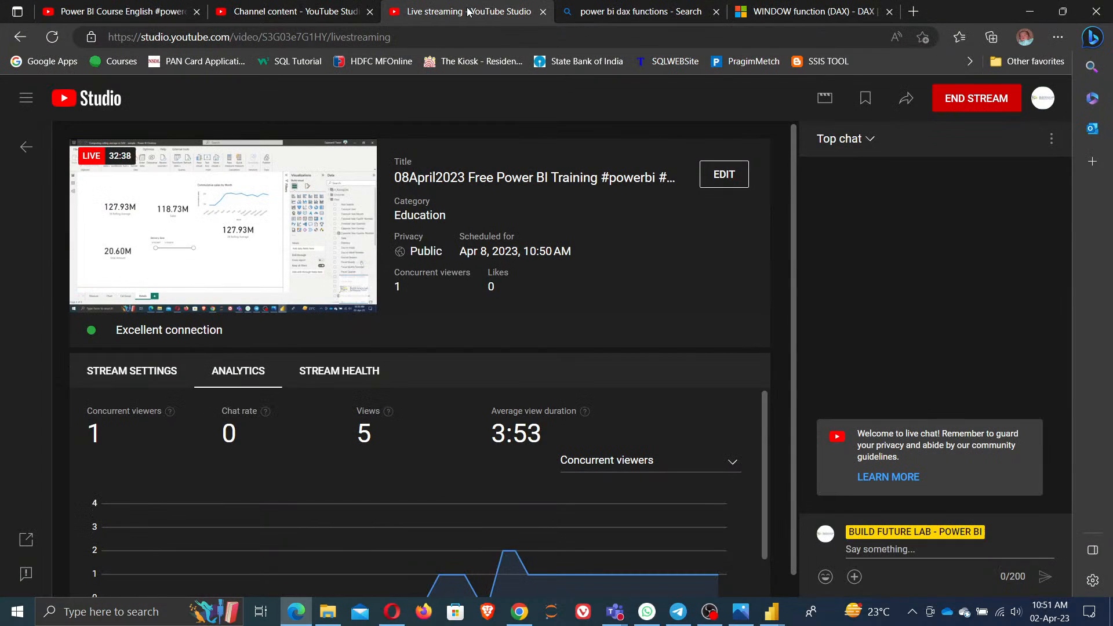
pyautogui.click(967, 108)
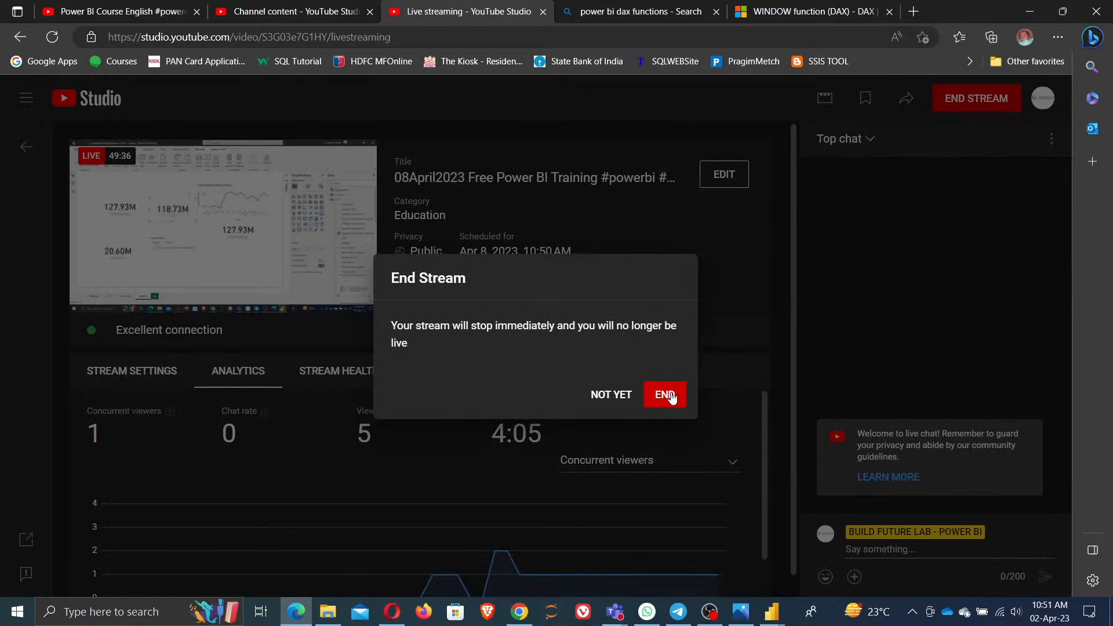
pyautogui.click(672, 395)
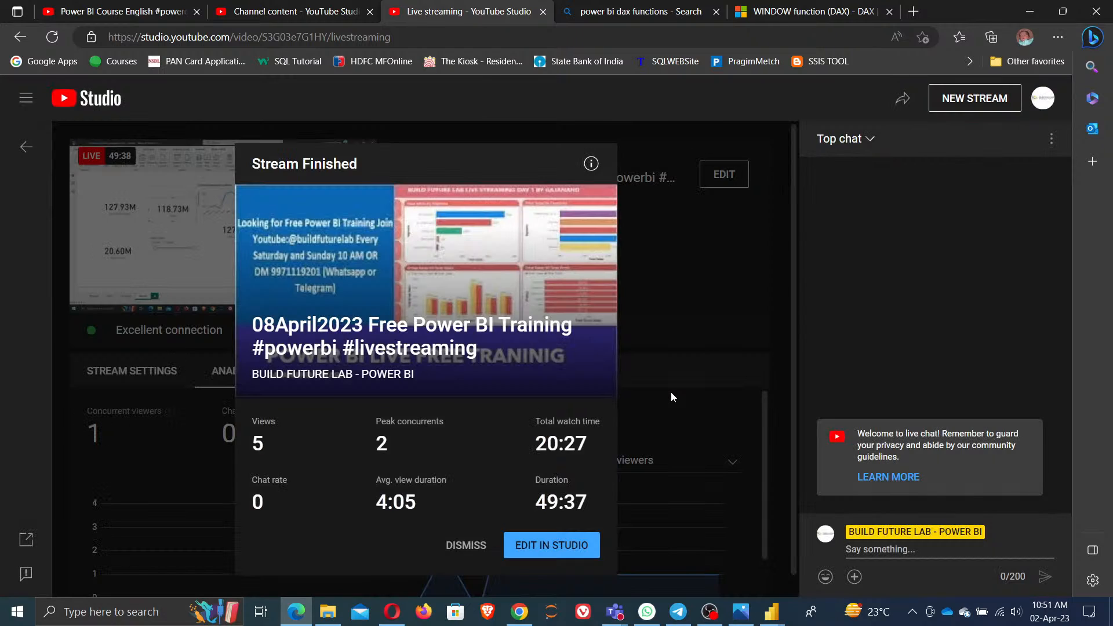
pyautogui.click(566, 542)
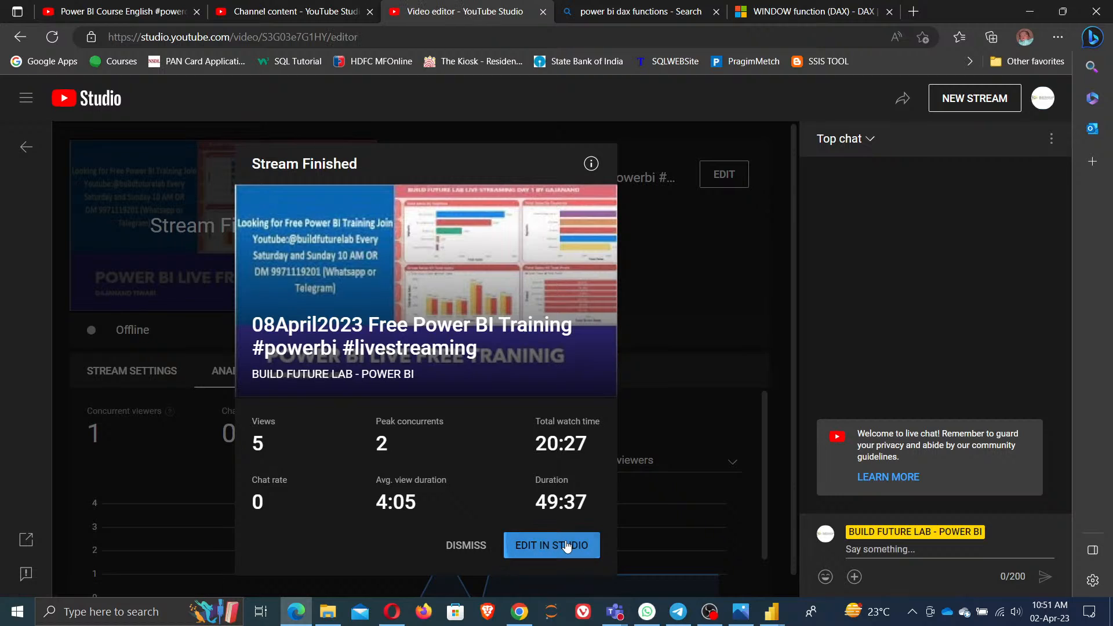